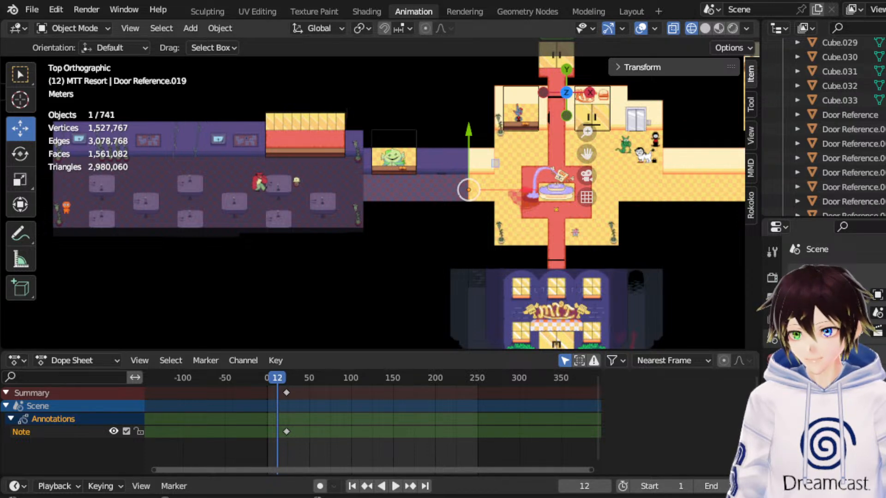
Examine the MTT Resort area and the stacked Hotland reference maps from above and in perspective.
scroll(379, 194, "down", 5)
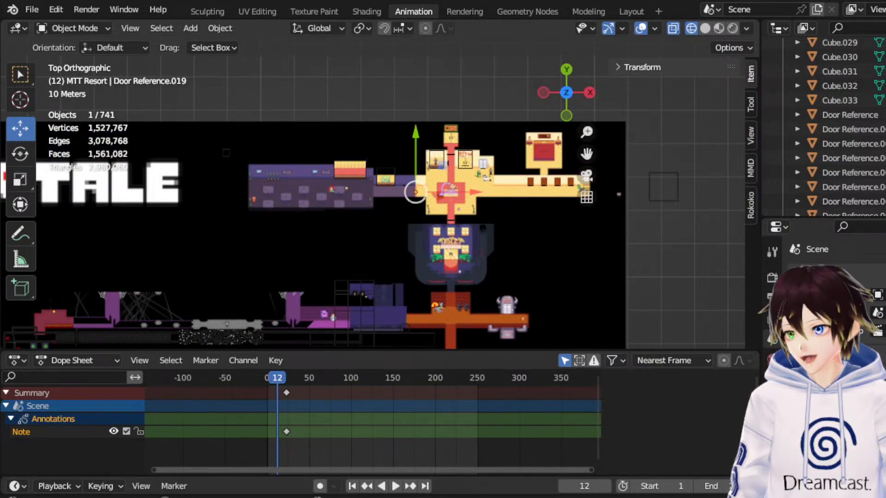
left_click_drag(586, 153, 577, 164)
scroll(409, 232, "down", 8)
left_click(511, 273)
middle_click_drag(511, 273, 451, 182)
scroll(451, 183, "up", 3)
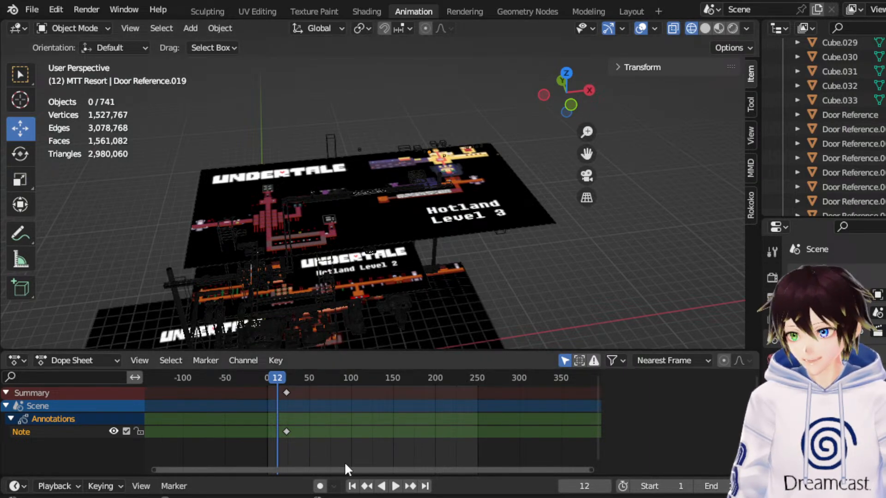
left_click_drag(586, 154, 678, 11)
scroll(542, 206, "up", 6)
middle_click_drag(542, 206, 489, 226)
scroll(493, 226, "up", 3)
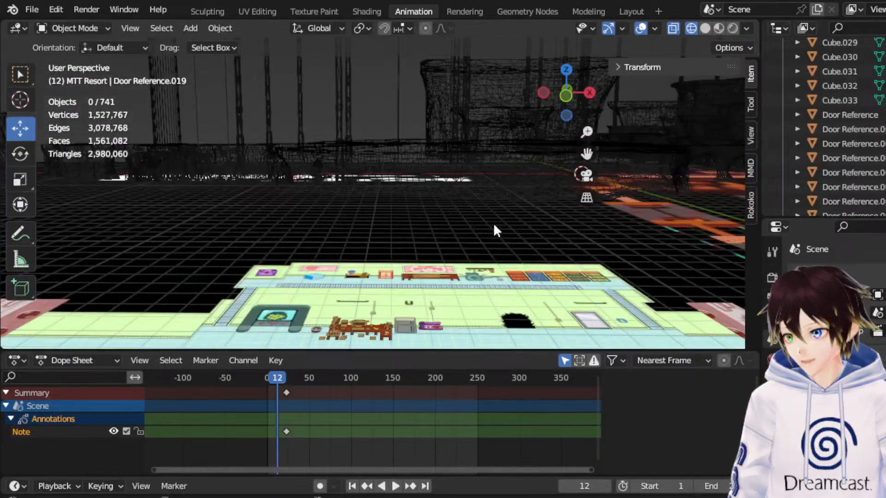
Create a new collection inside the Floor 3 collection.
scroll(816, 138, "up", 5)
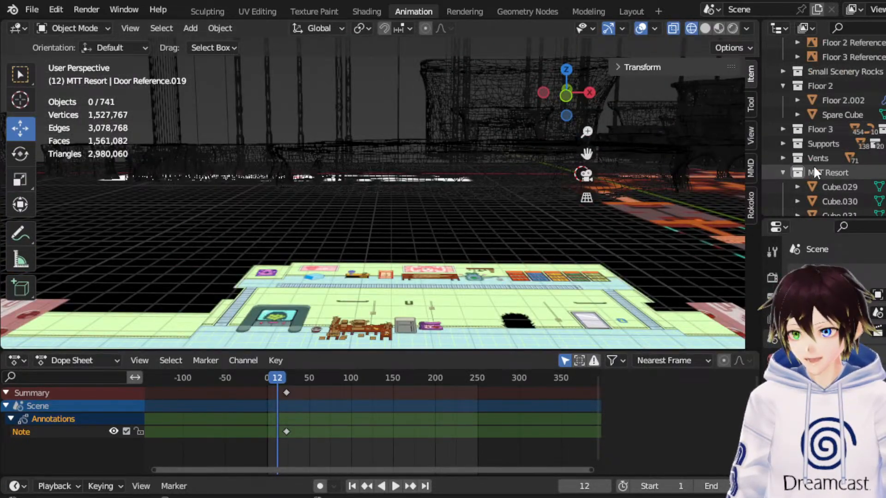
scroll(781, 175, "up", 1)
scroll(814, 165, "up", 5)
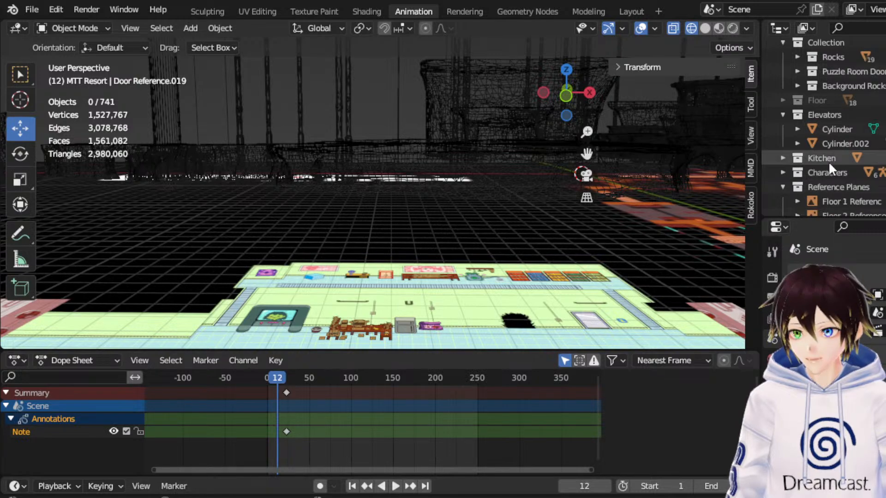
scroll(828, 97, "up", 1)
scroll(829, 148, "down", 9)
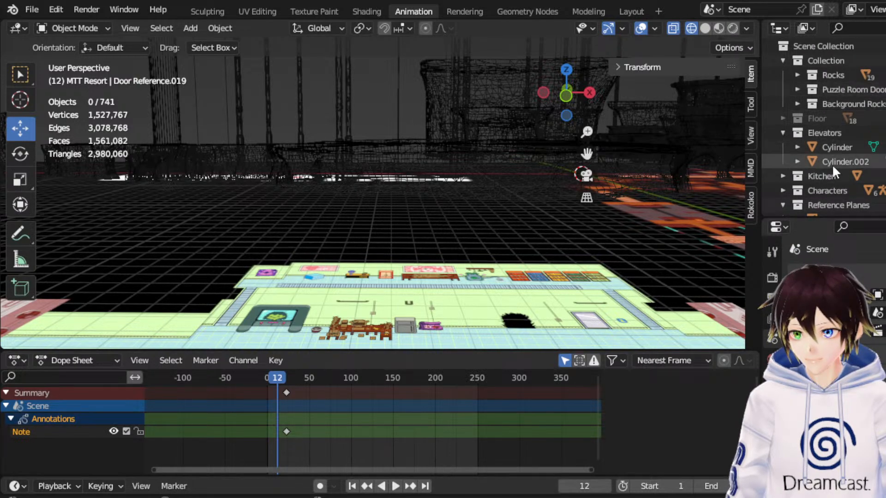
right_click(827, 156)
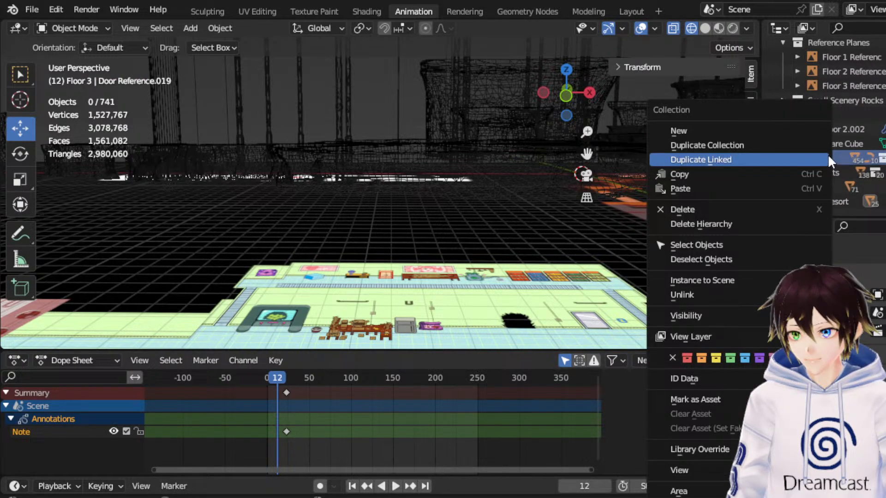
left_click(740, 131)
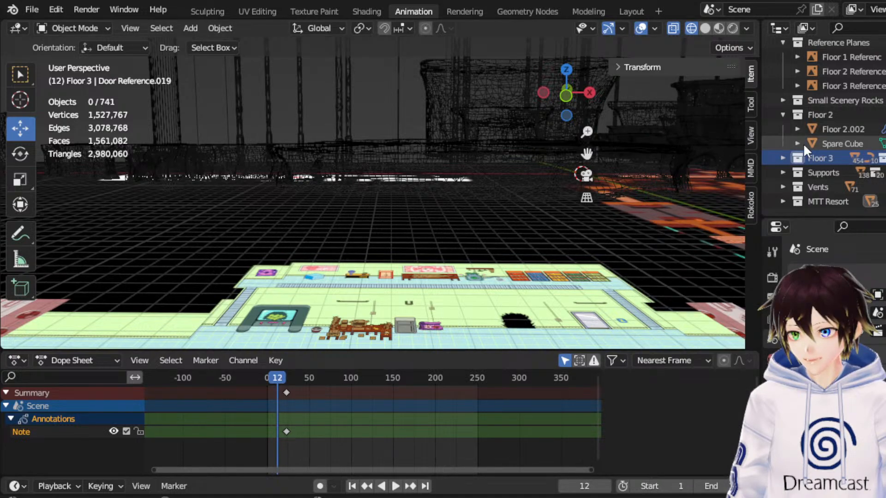
Expand the Floor 3 collection and select Floor 3 Floating Platform.001 to locate it in the scene.
left_click(783, 157)
scroll(797, 159, "down", 6)
scroll(820, 101, "down", 3)
scroll(838, 118, "up", 3)
left_click(843, 129)
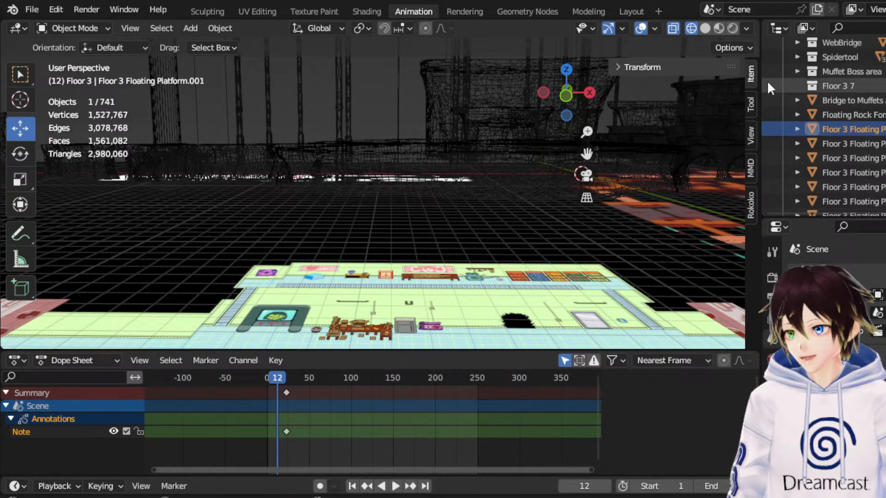
scroll(573, 138, "down", 5)
left_click_drag(587, 154, 404, 378)
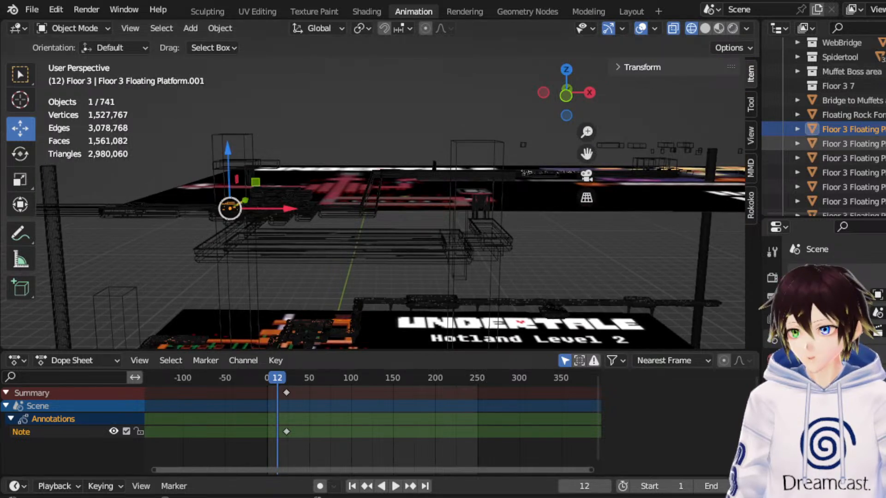
scroll(825, 129, "down", 2)
scroll(826, 129, "up", 3)
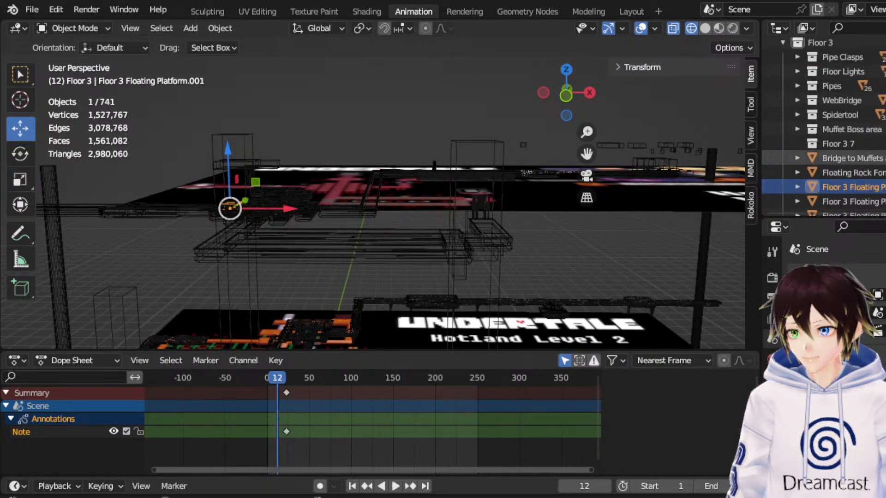
Rename the new, empty Floor 3 7 collection as Floating Platforms.
double_click(843, 143)
scroll(848, 143, "down", 1)
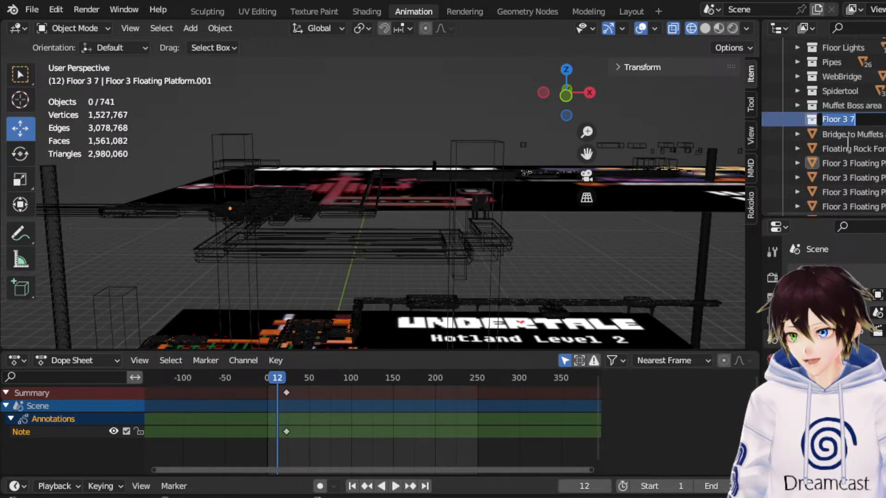
type("Floating P")
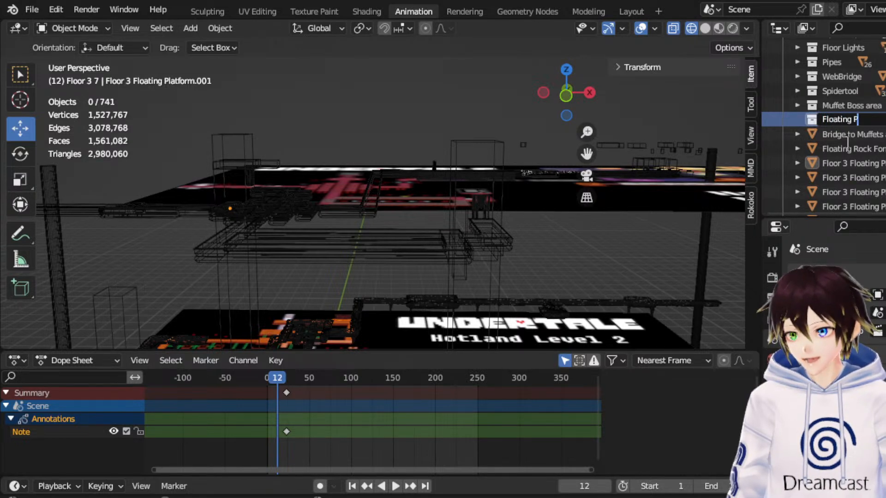
type("latforms")
key("Return")
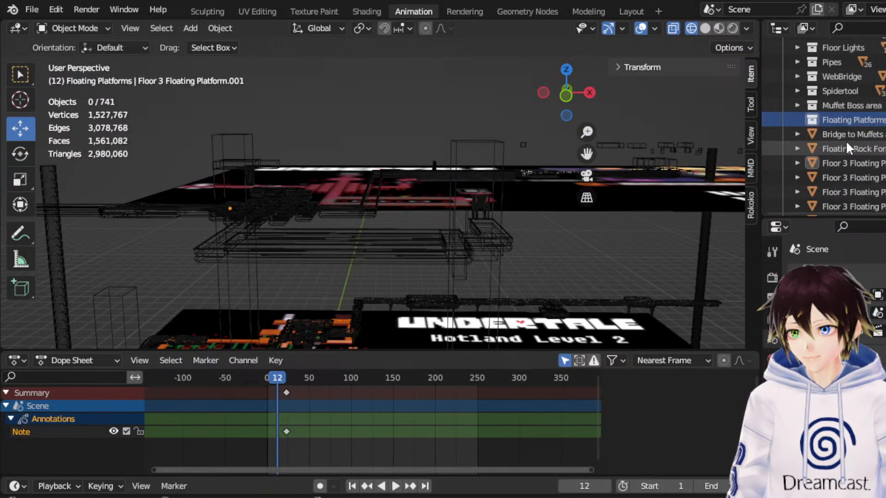
Move all objects from Bridge to Muffets area through the last Floor 3 main platform into the Floating Platforms collection, and collapse it.
left_click(854, 137)
scroll(862, 160, "down", 4)
scroll(861, 161, "down", 4)
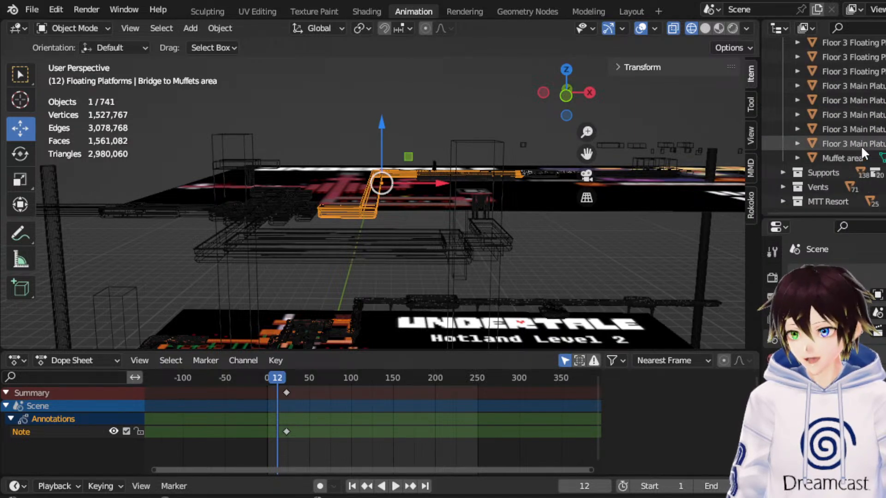
left_click(860, 145, "shift")
scroll(841, 93, "up", 4)
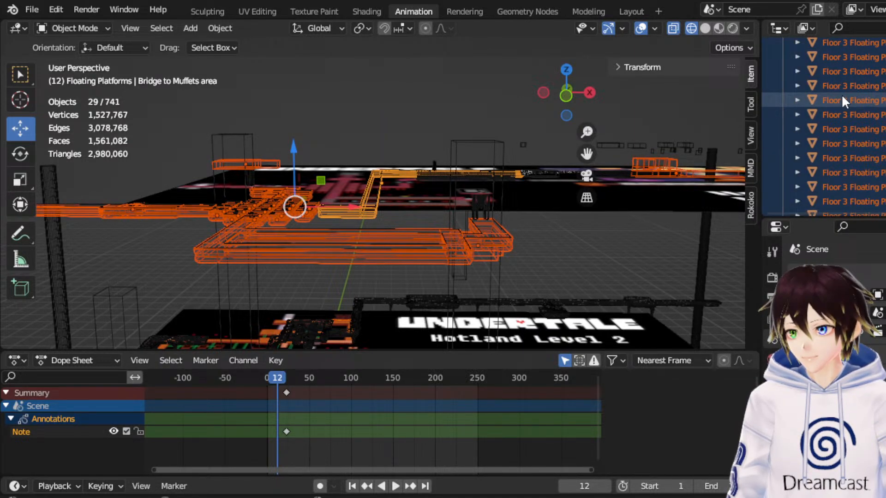
scroll(840, 93, "up", 3)
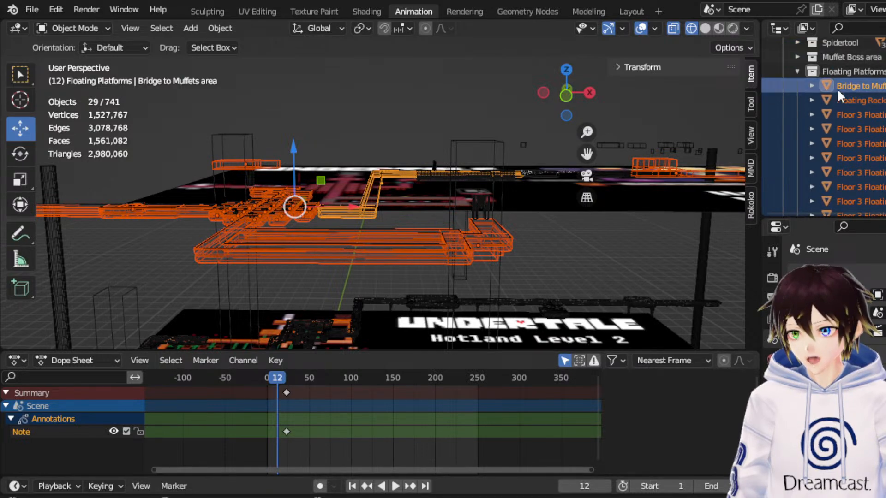
left_click(796, 71)
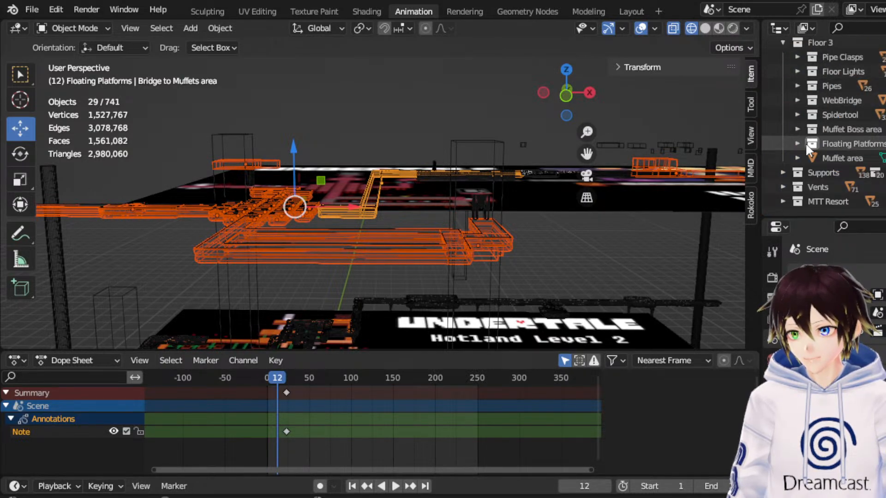
Move the Muffet area object into the Floating Platforms collection.
left_click(820, 159)
middle_click_drag(411, 85, 516, 146)
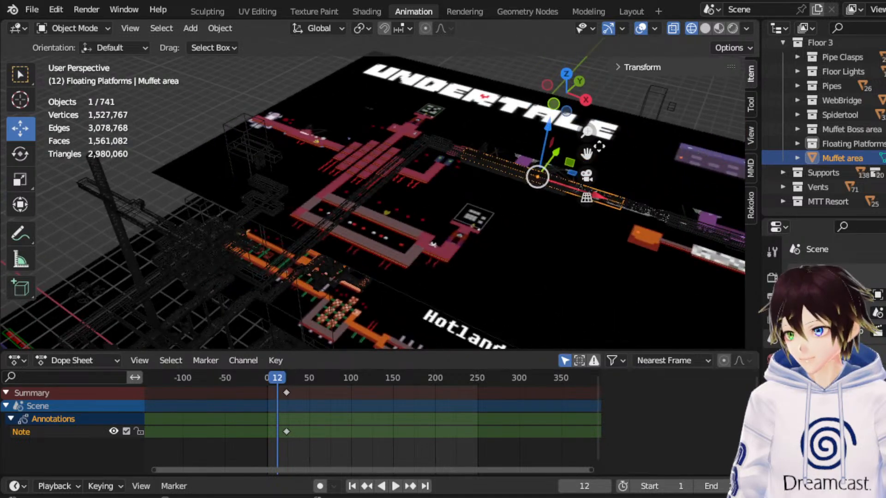
left_click_drag(859, 156, 854, 145)
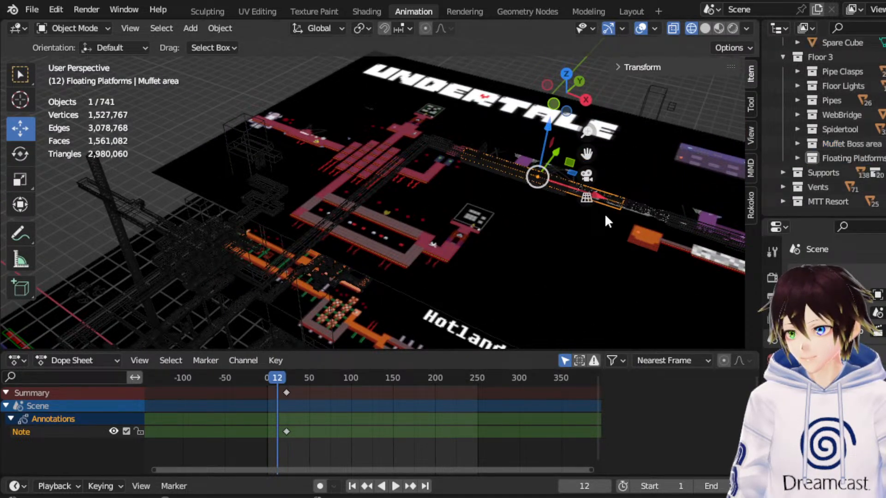
Switch the viewport to Material Preview shading and inspect the selected Muffet area among the platforms.
scroll(563, 214, "up", 4)
left_click(719, 29)
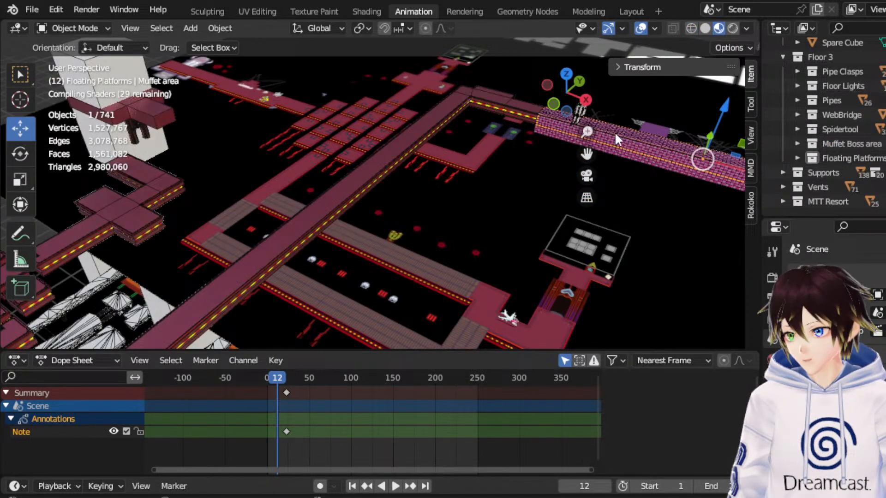
left_click_drag(586, 154, 697, 91)
scroll(573, 164, "down", 3)
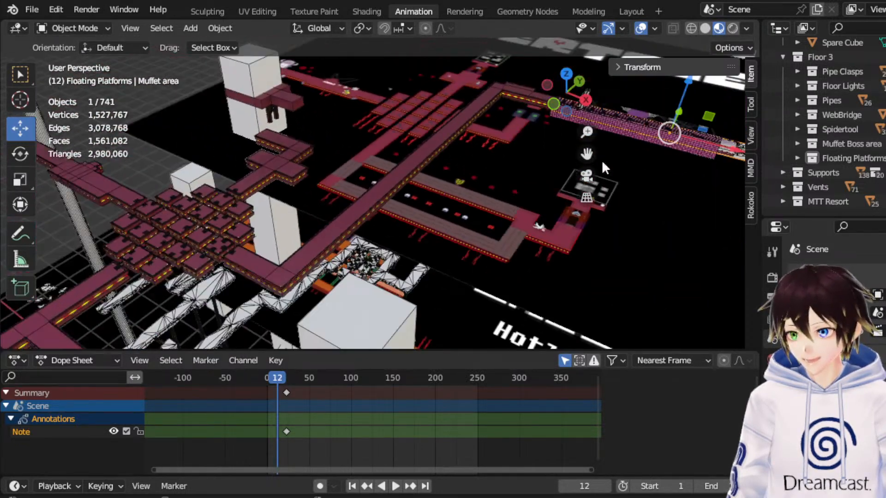
middle_click_drag(613, 164, 593, 162)
left_click_drag(587, 156, 370, 140)
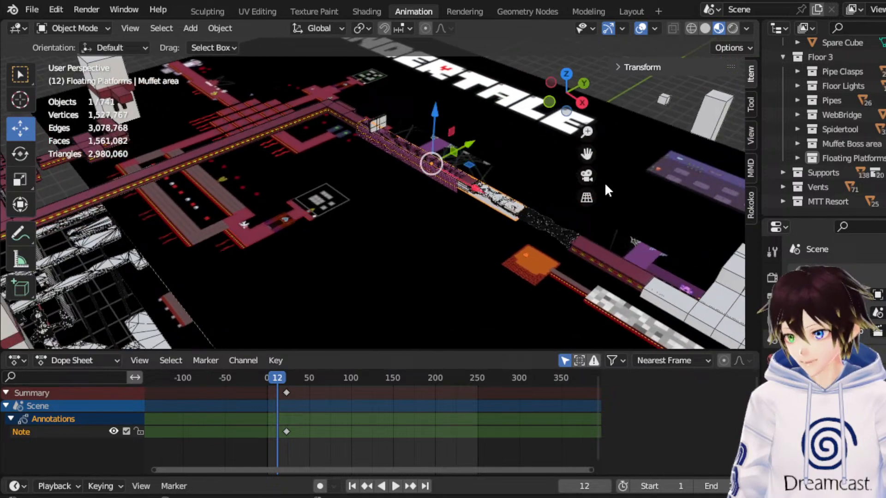
Delete the Muffet area object and collapse the Active Tool and Options settings.
scroll(607, 185, "up", 4)
key("Delete")
middle_click_drag(415, 173, 438, 171)
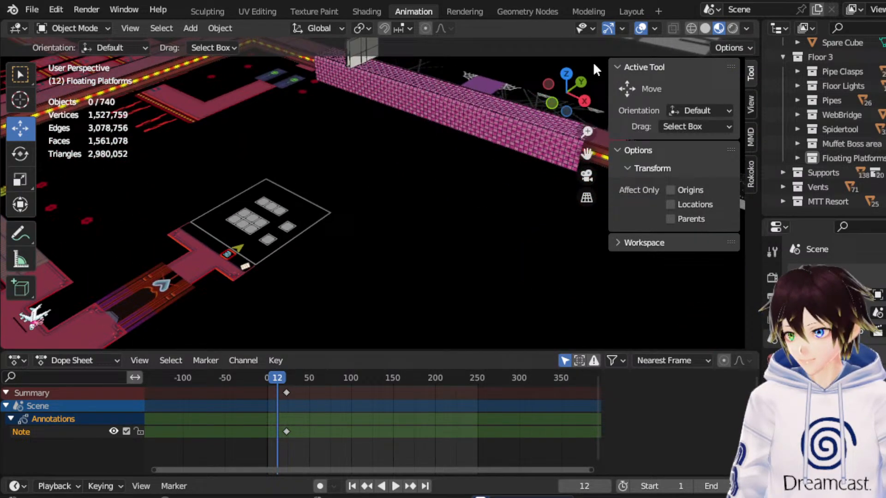
left_click(630, 66)
left_click(629, 87)
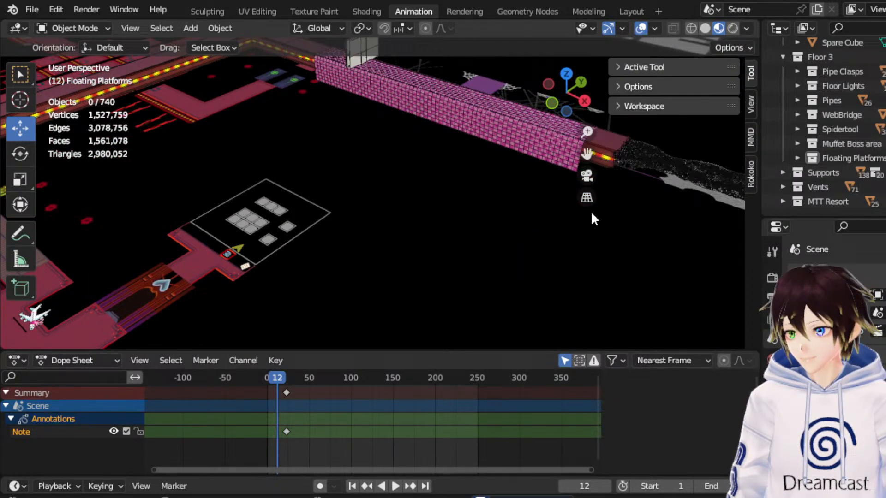
Examine the web bridge, the Floor 3 platforms and the white pillars down to the lowest floor.
left_click_drag(586, 154, 323, 167)
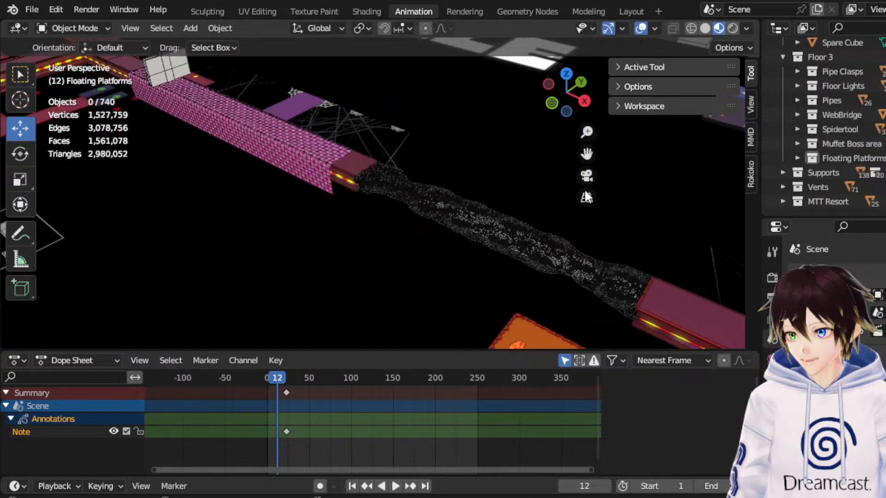
scroll(564, 192, "up", 5)
middle_click_drag(507, 185, 512, 185)
scroll(513, 188, "down", 12)
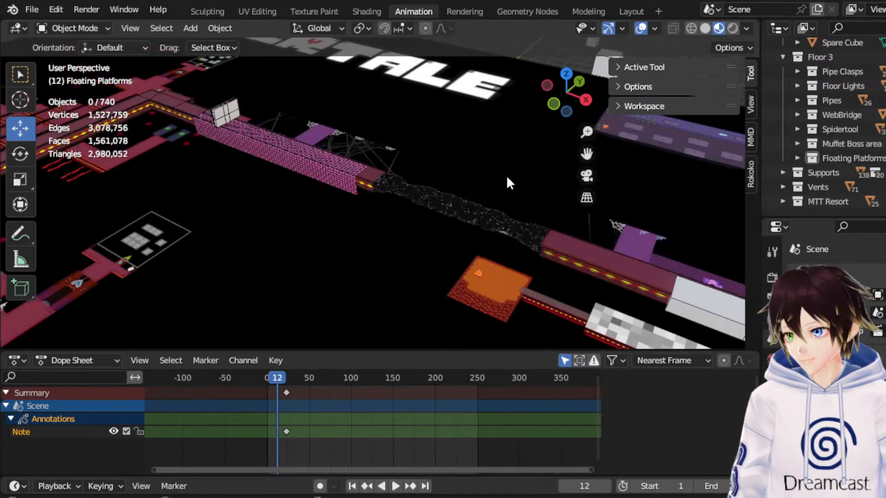
left_click_drag(587, 153, 757, 36)
scroll(442, 201, "down", 2)
scroll(442, 201, "down", 2)
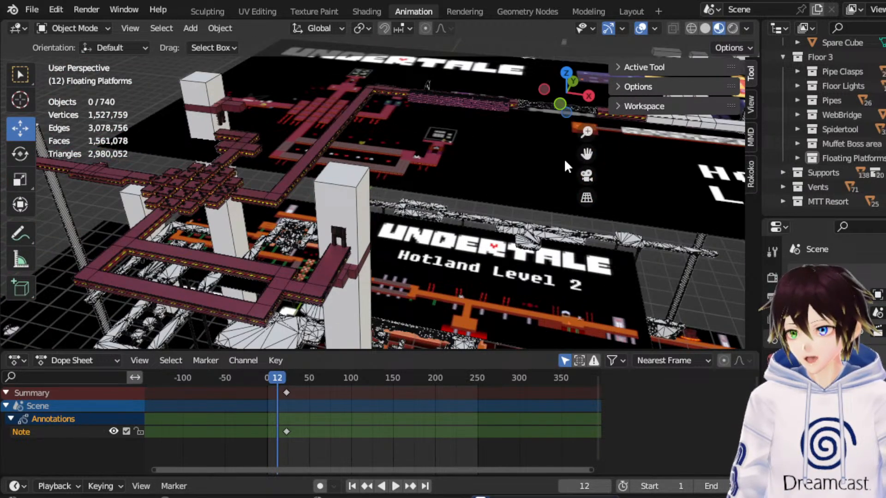
left_click_drag(586, 154, 683, 105)
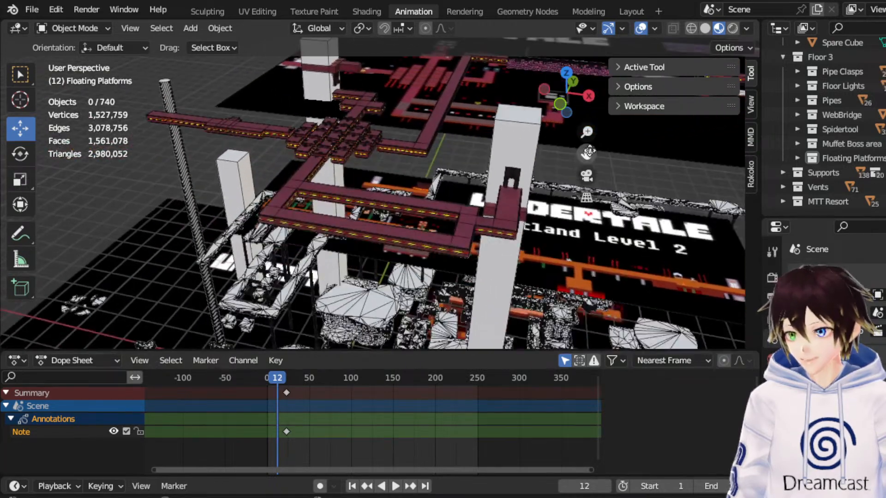
left_click_drag(586, 154, 659, 5)
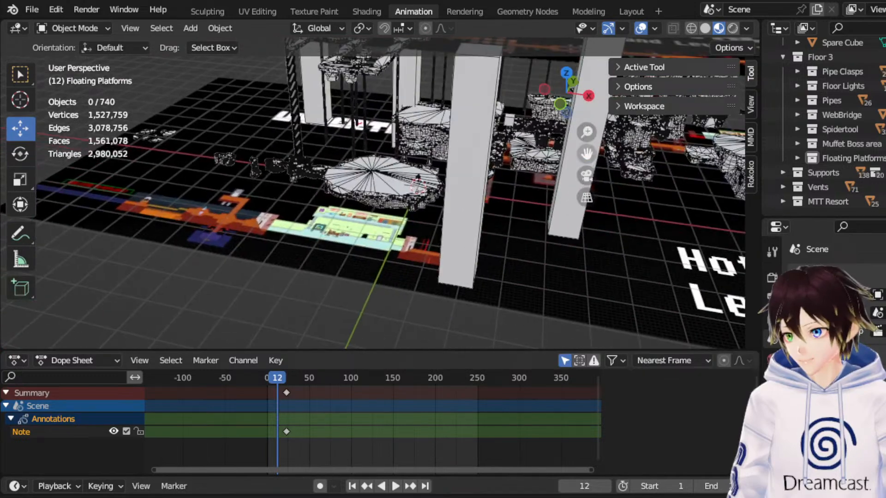
middle_click_drag(415, 165, 445, 155)
Create another collection inside Floor 3 and name it Reference Fakes.
left_click(824, 57)
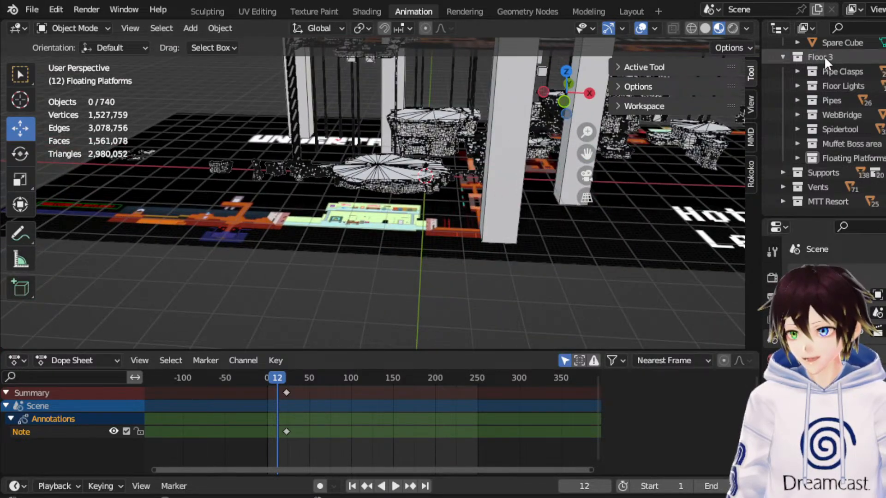
right_click(824, 57)
left_click(824, 56)
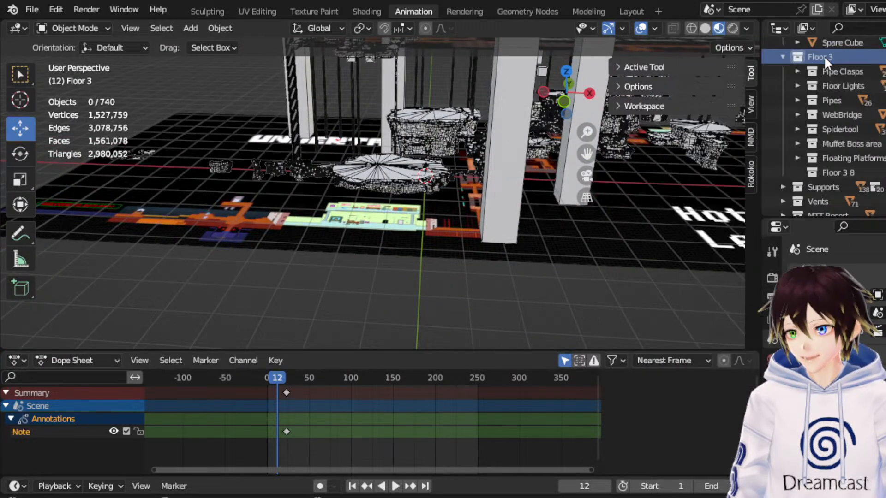
double_click(853, 167)
type("F")
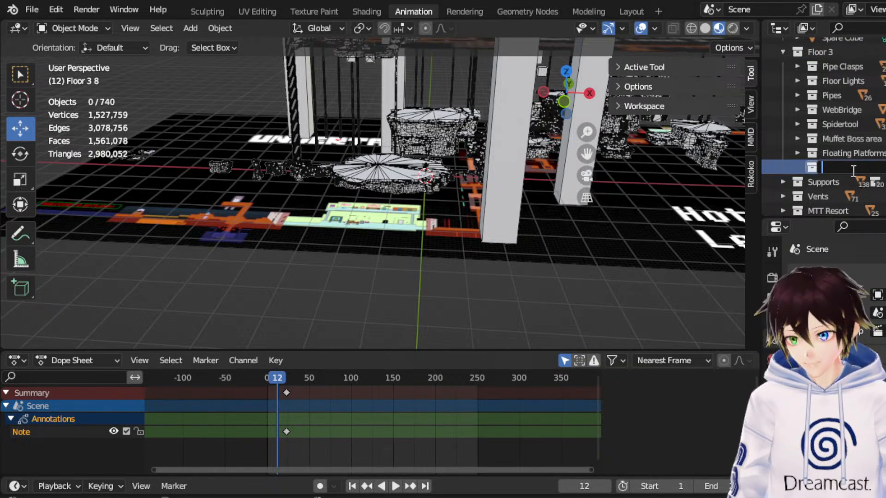
type("eference Fa")
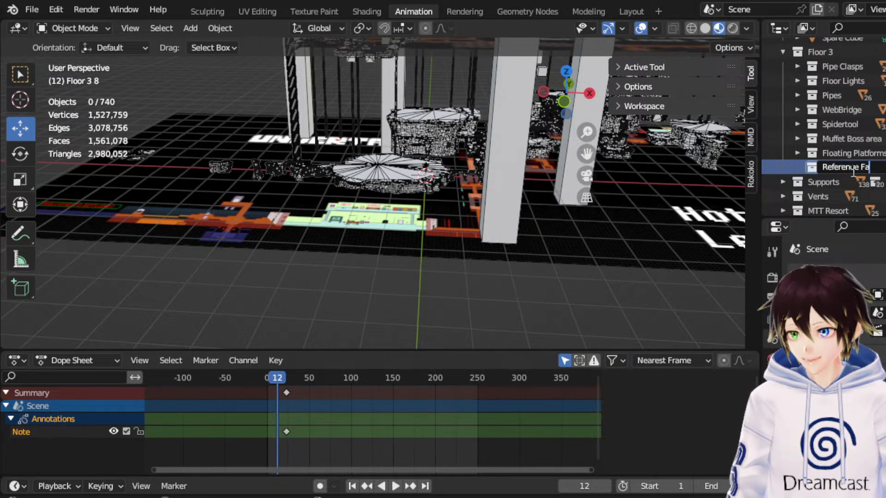
type("kes")
key("Return")
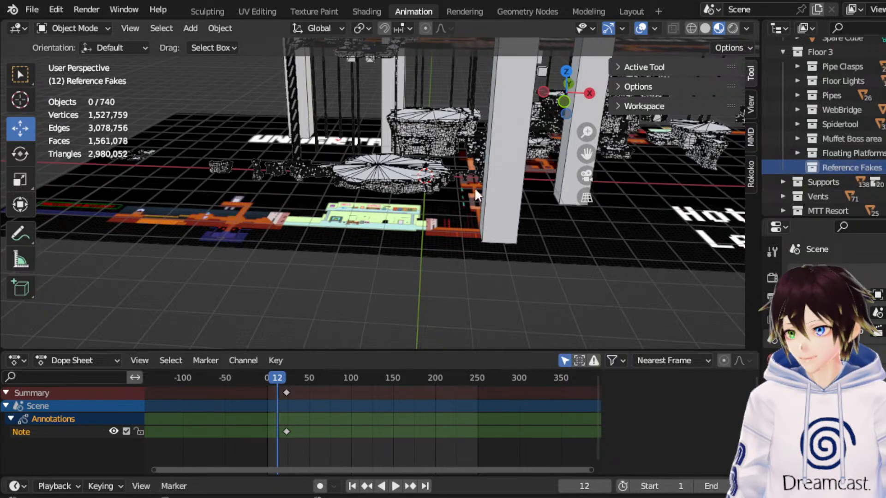
Add a cube to the Reference Fakes collection and rename it Fake Frisk.
scroll(458, 188, "up", 7)
middle_click_drag(468, 157, 540, 151)
left_click_drag(586, 154, 490, 237)
left_click(189, 28)
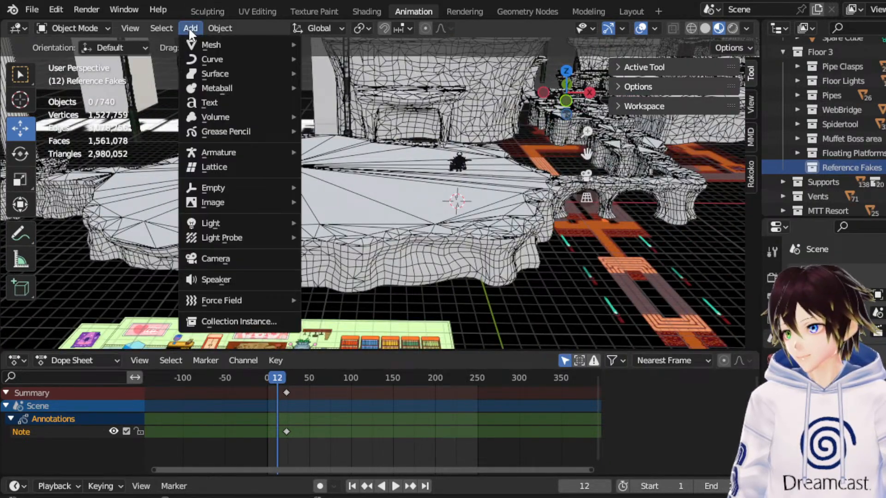
mouse_move(206, 43)
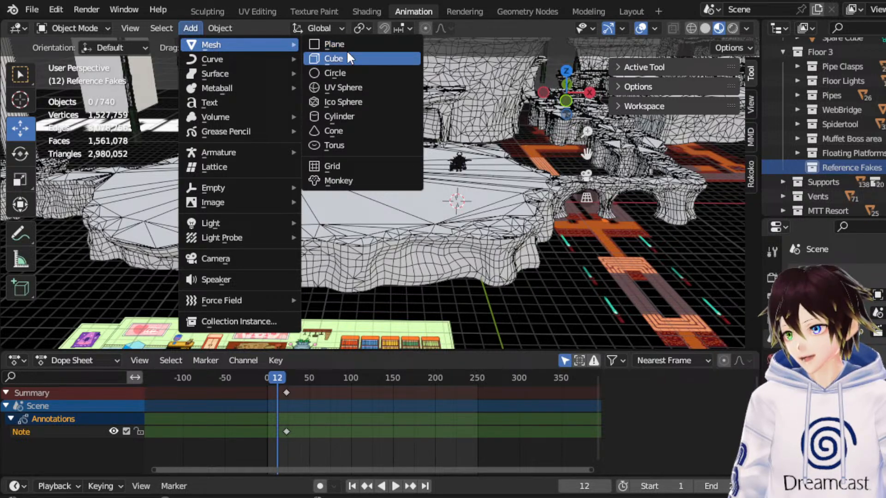
left_click(347, 58)
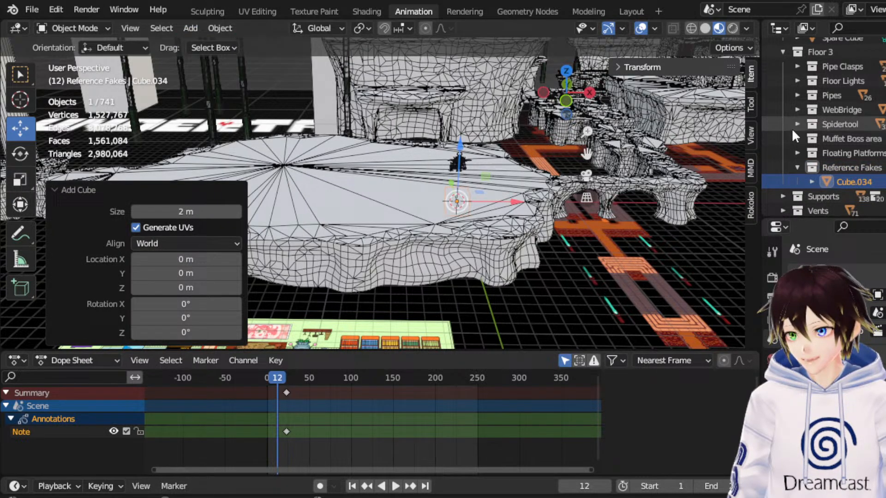
double_click(837, 176)
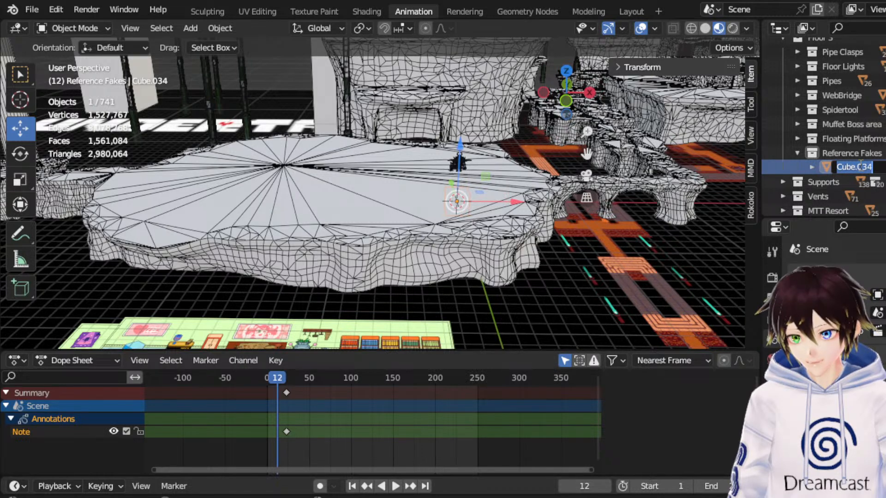
type("Fake Frisk")
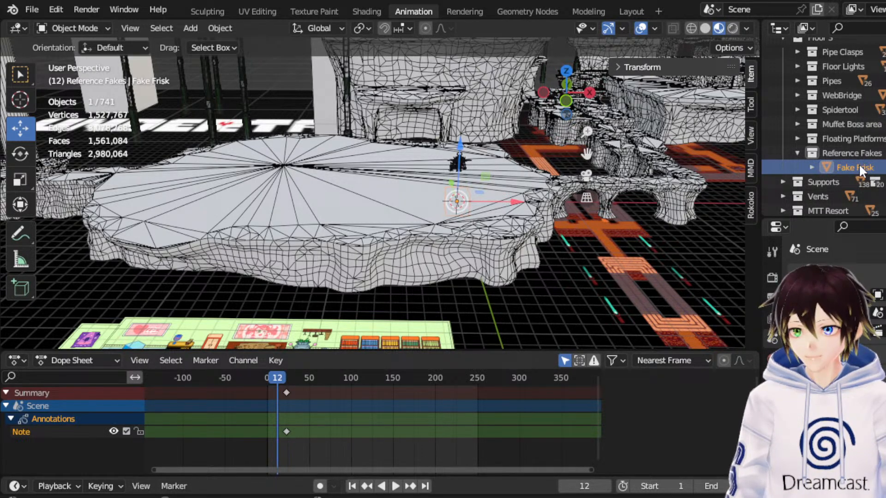
In front wireframe view, raise the Fake Frisk cube about 3.76 m along Z to the character figures on the platform.
left_click(565, 99)
left_click(691, 28)
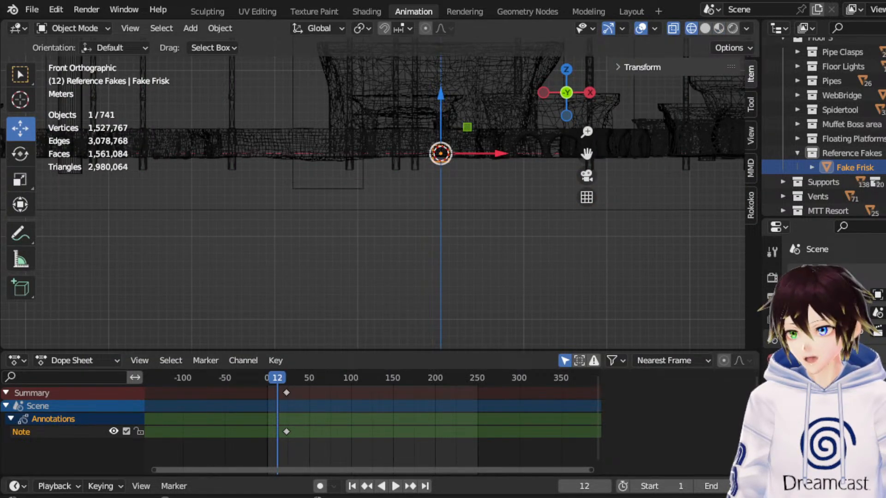
left_click_drag(586, 154, 568, 237)
scroll(486, 246, "up", 6)
left_click_drag(504, 262, 505, 169)
left_click_drag(586, 154, 534, 86)
scroll(572, 184, "up", 5)
left_click_drag(586, 154, 545, 200)
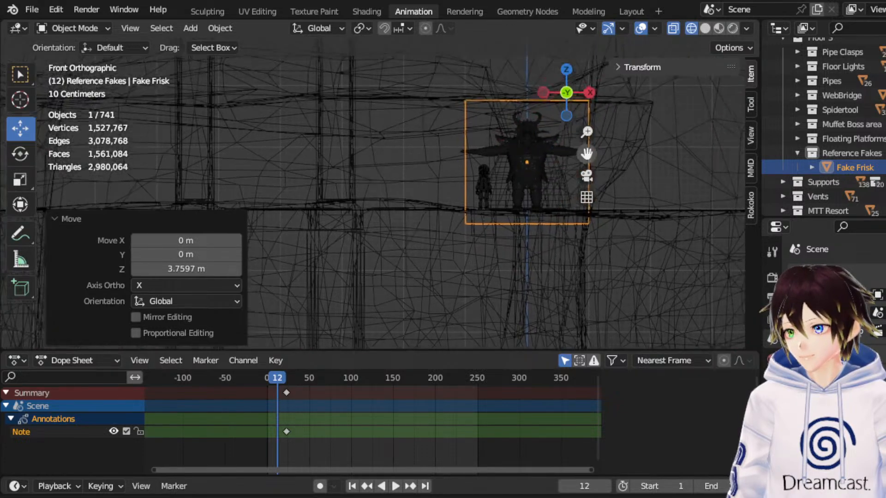
scroll(568, 158, "up", 3)
left_click_drag(588, 153, 529, 130)
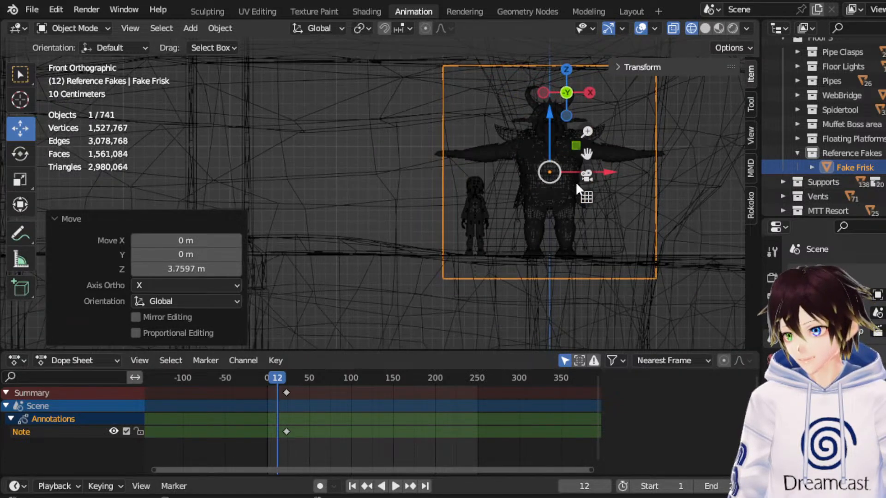
Shift the Fake Frisk cube about 0.7 m in negative X so it is centred on the small child figure.
left_click_drag(568, 173, 486, 197)
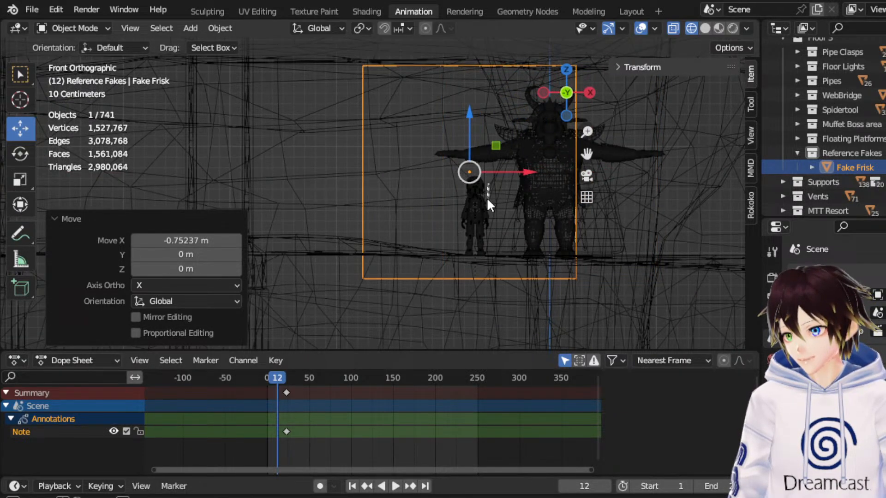
left_click(491, 191)
left_click(364, 227)
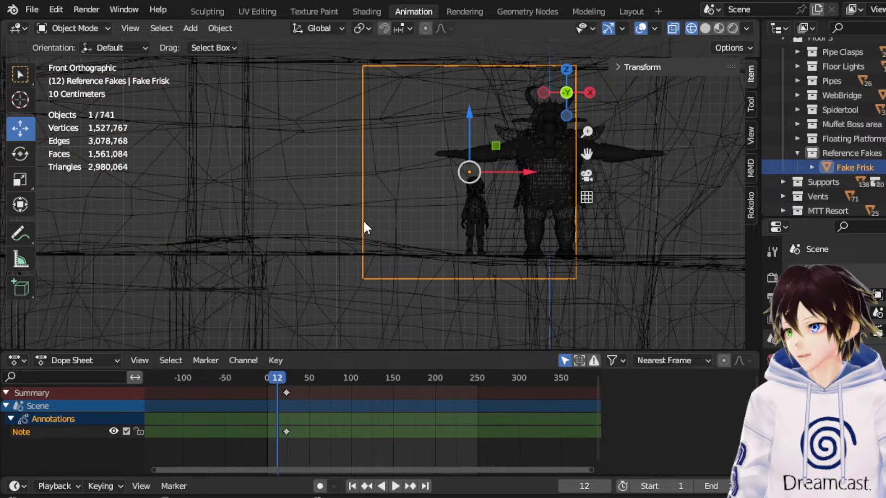
left_click_drag(509, 171, 514, 171)
Edit the Fake Frisk mesh, lowering its top face to the child's head and raising its bottom about 0.2 m to the feet.
left_click(78, 27)
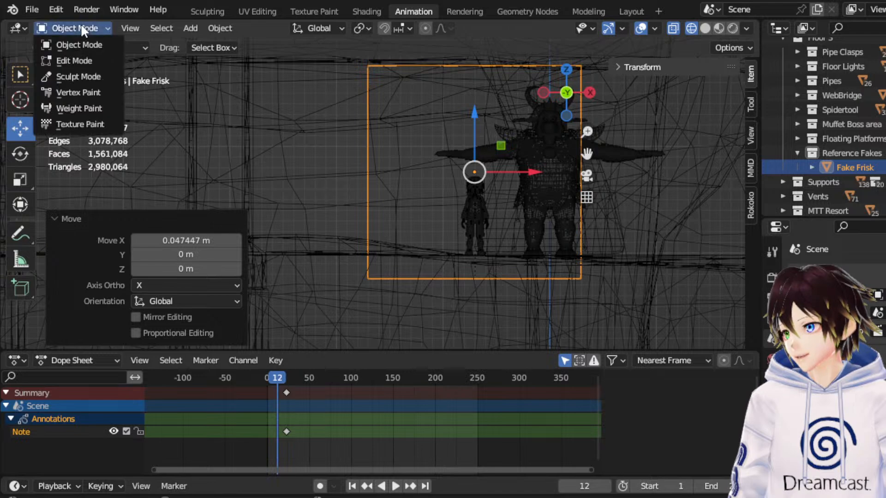
left_click(77, 61)
scroll(367, 128, "down", 1)
left_click_drag(341, 64, 592, 84)
left_click_drag(456, 64, 458, 178)
left_click_drag(587, 301, 316, 241)
scroll(538, 285, "up", 5)
left_click_drag(543, 300, 560, 262)
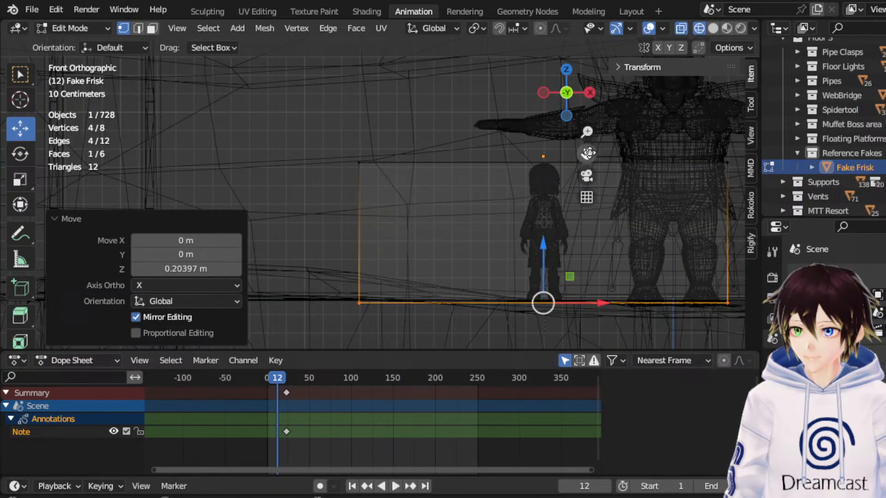
Narrow the Fake Frisk box to the child's width by moving its two X sides inward about 0.87 m and 0.85 m.
left_click_drag(586, 152, 517, 132)
left_click_drag(257, 118, 456, 346)
left_click_drag(353, 212, 513, 215)
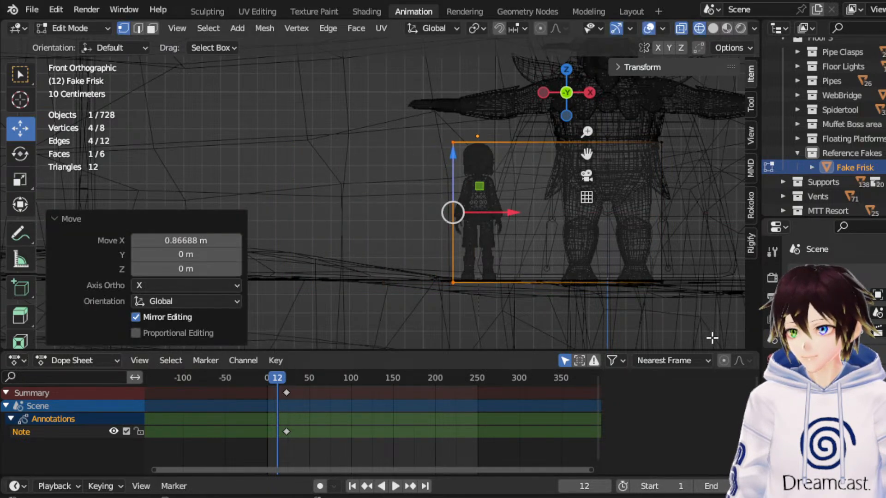
left_click_drag(707, 336, 632, 168)
left_click_drag(709, 220, 548, 208)
middle_click_drag(548, 208, 431, 174)
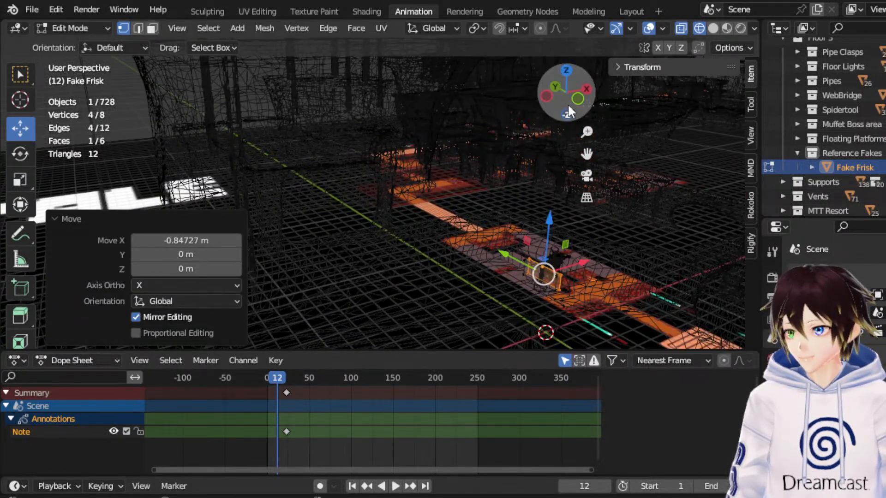
From the side view, move the Fake Frisk box's front and back faces inward to the child's depth, and return to Object Mode.
left_click(548, 96)
scroll(418, 219, "up", 6)
left_click_drag(502, 215, 372, 119)
left_click_drag(587, 153, 591, 231)
scroll(517, 238, "up", 6)
left_click_drag(239, 171, 344, 337)
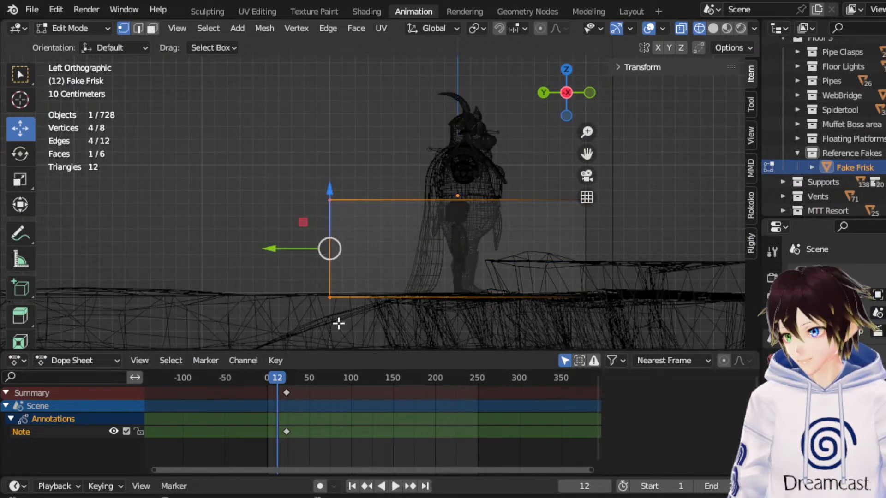
left_click_drag(280, 248, 396, 244)
left_click_drag(673, 341, 531, 139)
left_click_drag(528, 249, 417, 230)
middle_click_drag(418, 229, 330, 230)
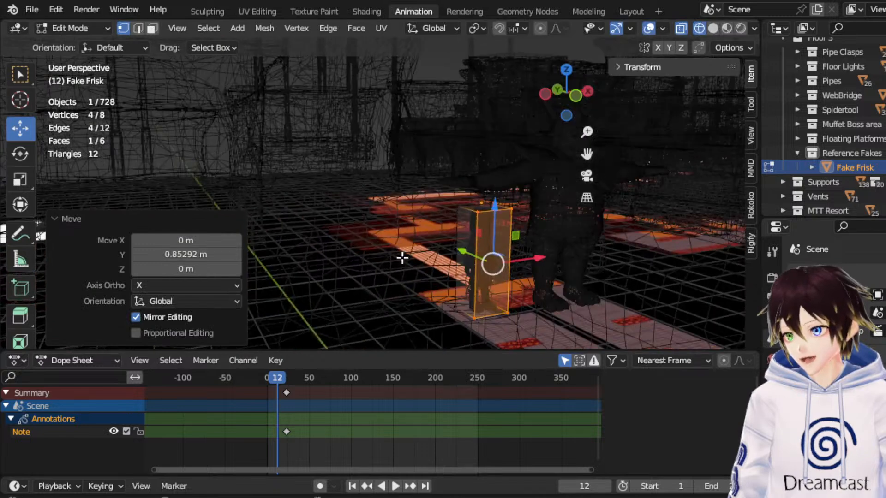
left_click(75, 28)
left_click(85, 46)
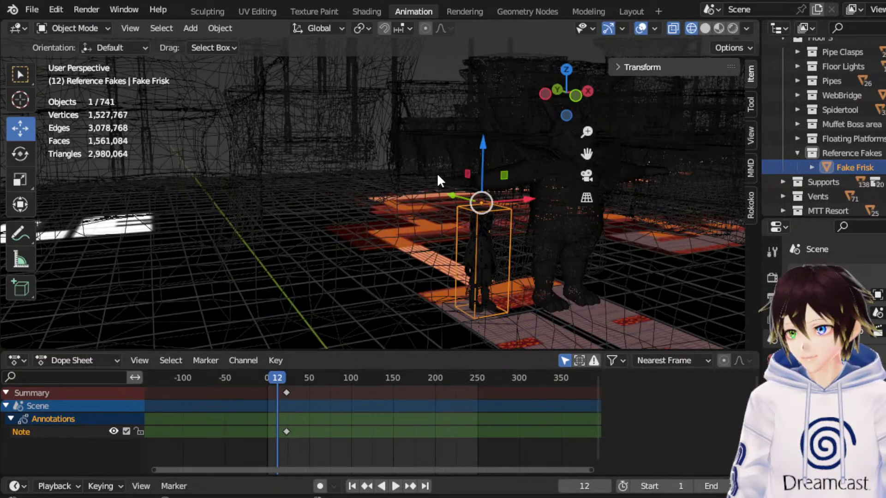
Duplicate Fake Frisk about 0.54 m along X toward the large horned figure and name the copy Fake Asgore.
middle_click_drag(431, 168, 407, 173)
left_click_drag(587, 154, 517, 121)
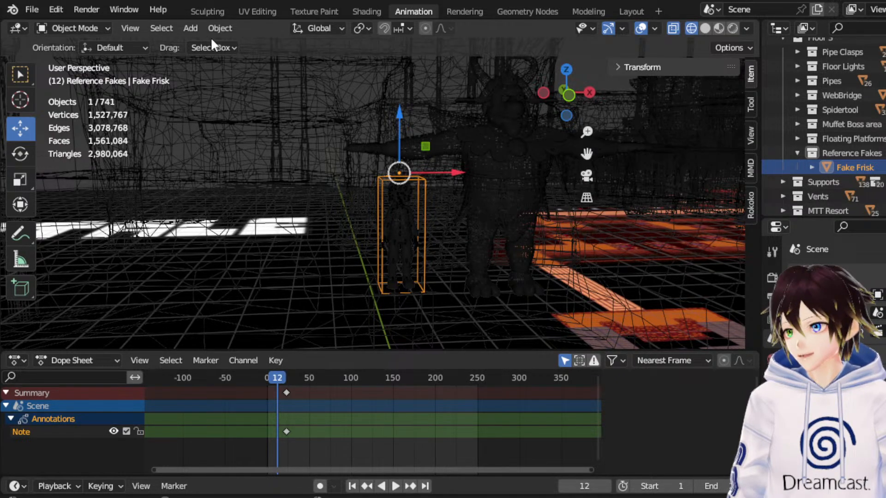
left_click(190, 28)
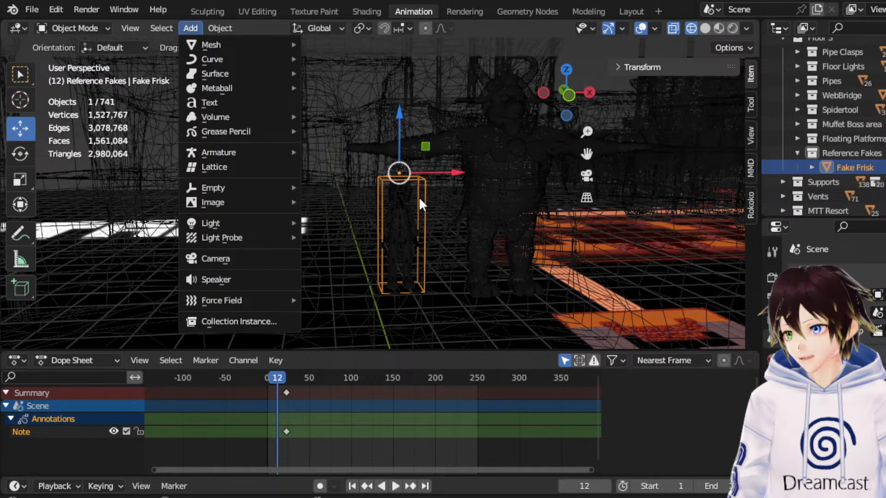
right_click(413, 166)
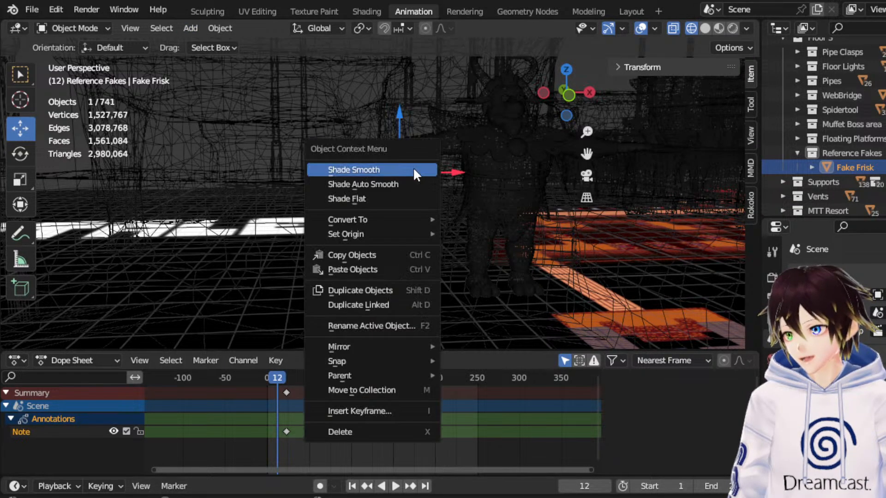
left_click(380, 288)
key("x")
left_click(563, 221)
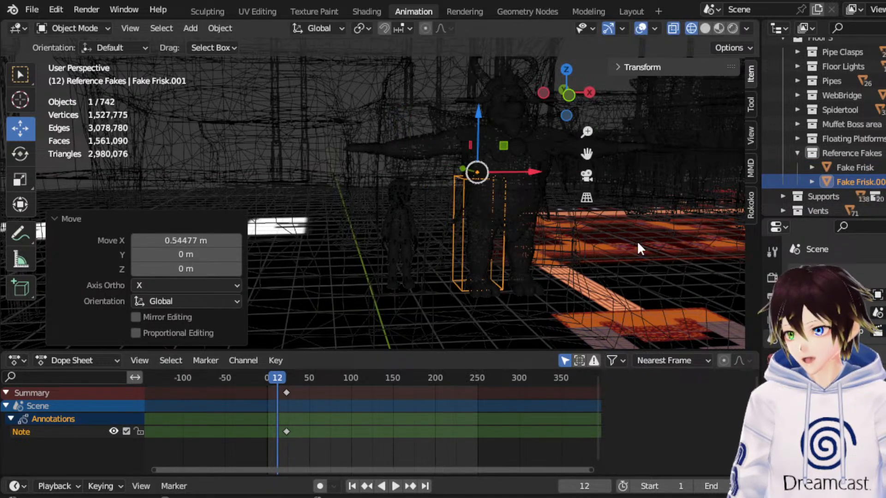
double_click(846, 185)
type("Fake Asgore")
key("Return")
In front view, edit the Fake Asgore mesh and raise its top face to the tips of the figure's horns.
left_click(567, 95)
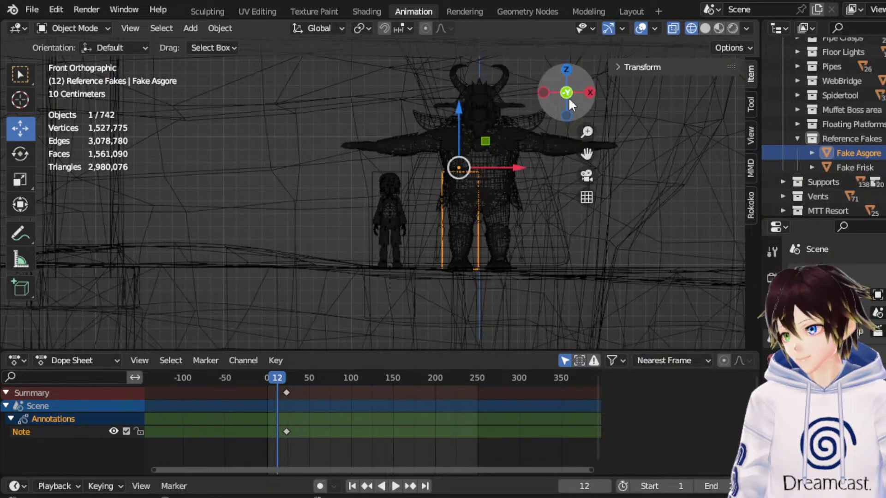
left_click_drag(587, 155, 566, 161)
left_click(87, 29)
left_click(90, 58)
left_click_drag(310, 115, 491, 206)
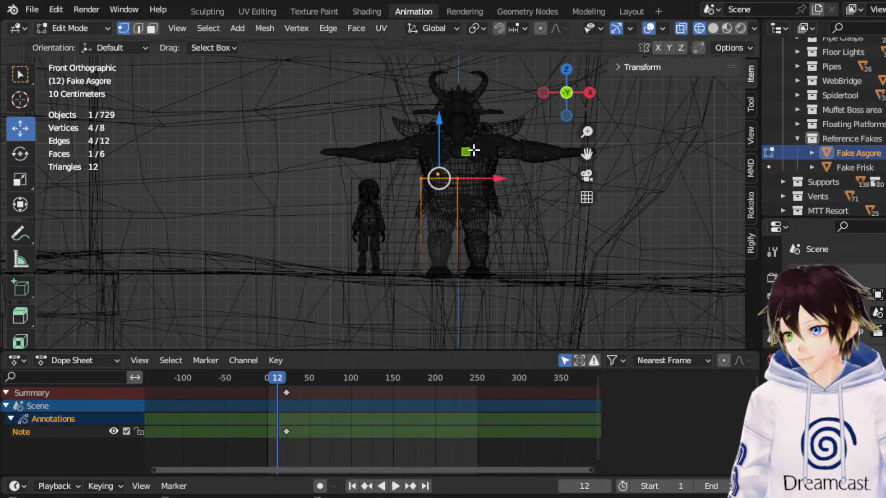
left_click_drag(436, 143, 449, 336)
Widen the Fake Asgore box around the body, moving one side about 0.55 m along X and the other about 0.25 m in negative X.
left_click_drag(516, 331, 449, 68)
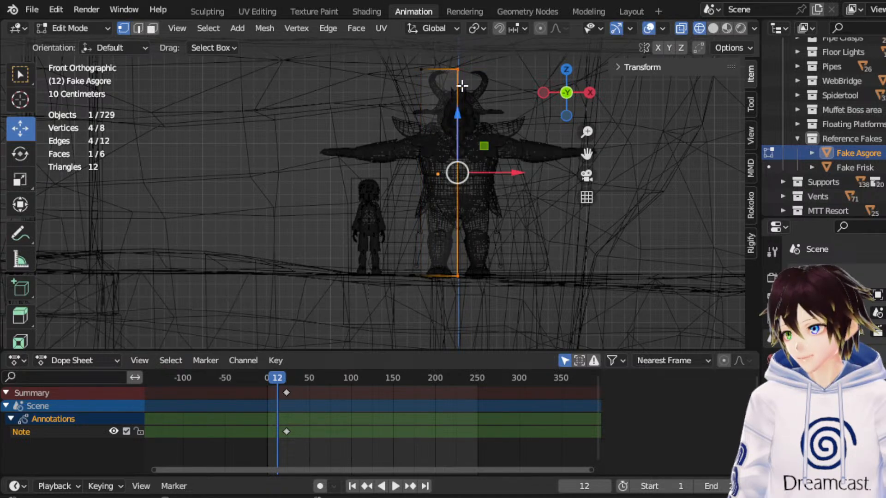
left_click_drag(505, 170, 576, 172)
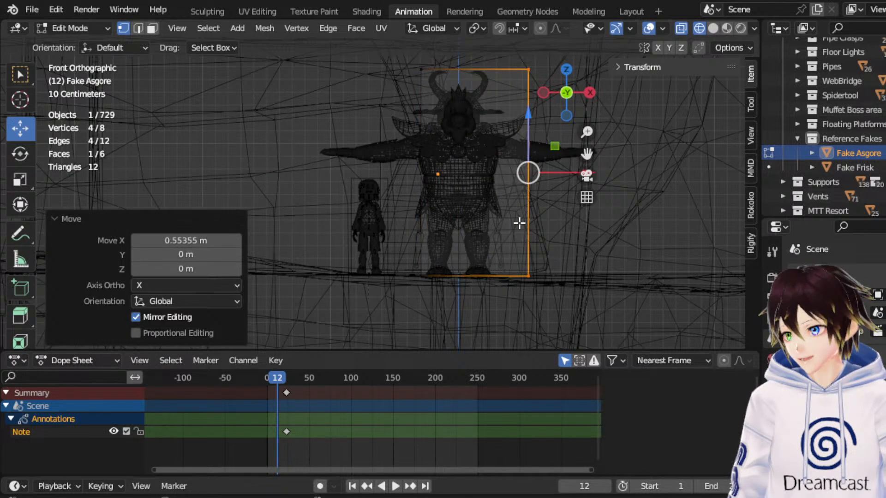
left_click_drag(461, 308, 379, 33)
left_click_drag(478, 172, 446, 174)
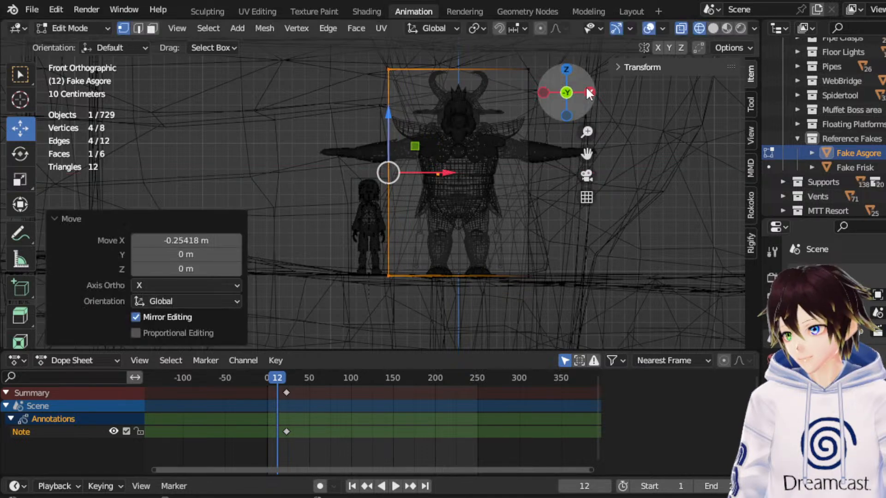
Adjust Fake Asgore's depth from the side view, extending the back face about 0.16 m along Y, and return to Object Mode.
left_click(542, 93)
left_click_drag(533, 323, 459, 73)
left_click_drag(415, 173, 449, 171)
left_click_drag(433, 147, 432, 148)
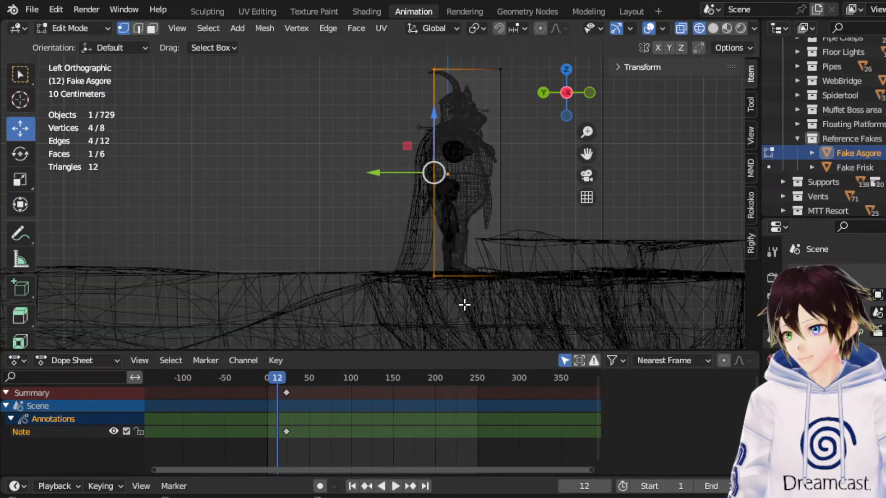
left_click_drag(387, 173, 361, 170)
middle_click_drag(504, 192, 581, 138)
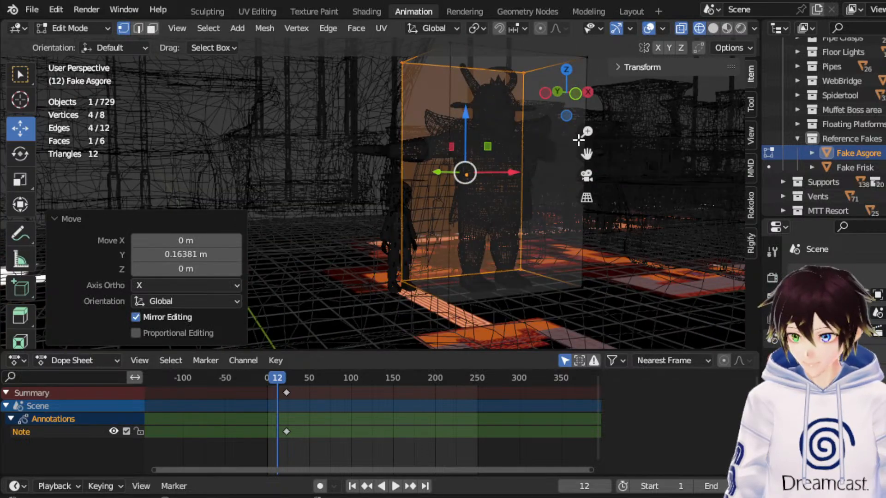
left_click(576, 103)
left_click(76, 28)
left_click(87, 44)
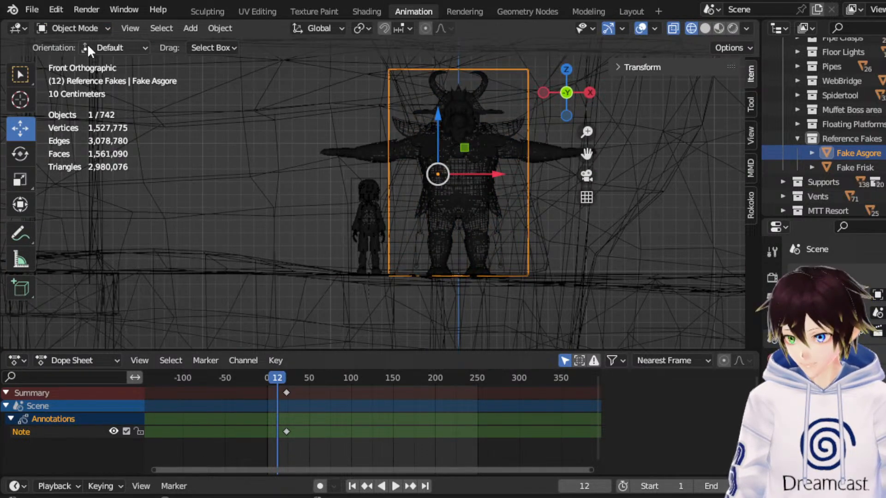
Select Fake Frisk together with Fake Asgore and move both about 10.78 m in negative X.
left_click(854, 168, "shift")
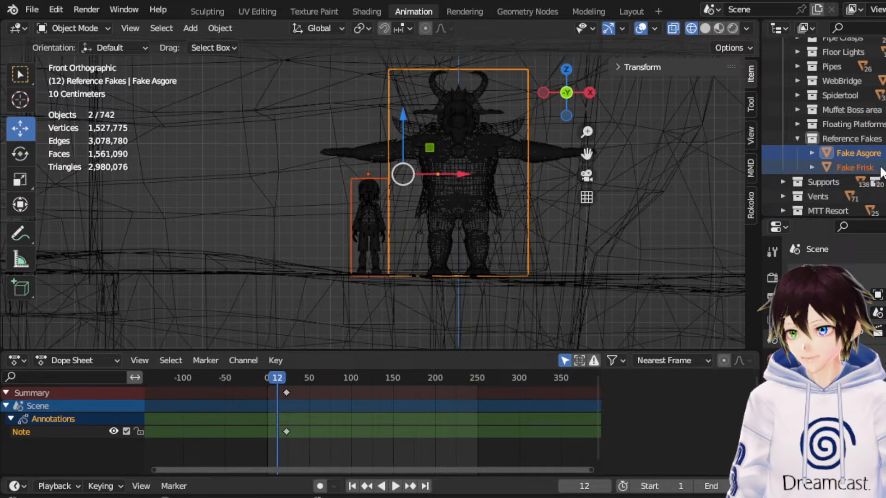
scroll(456, 167, "down", 4)
middle_click_drag(455, 168, 485, 179)
left_click(584, 102)
left_click_drag(586, 153, 528, 257)
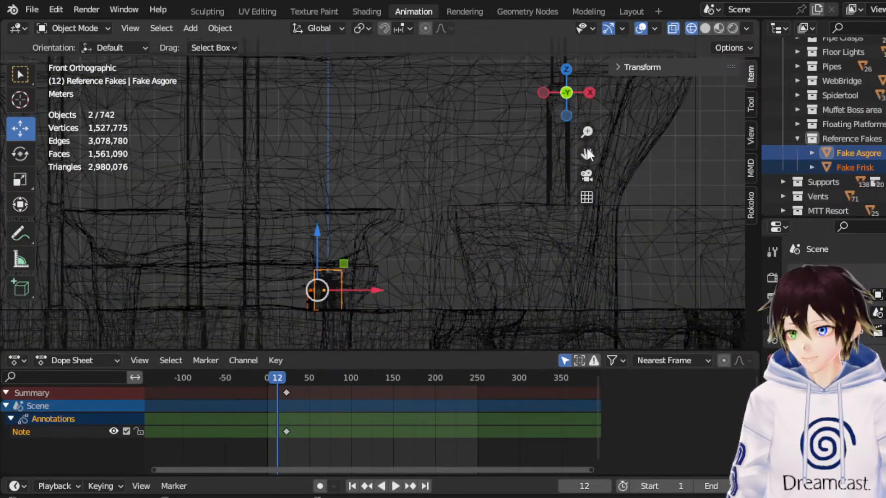
scroll(335, 184, "down", 5)
left_click_drag(366, 140, 383, 46)
middle_click_drag(384, 48, 375, 104)
left_click_drag(586, 154, 621, 284)
scroll(530, 166, "up", 5)
middle_click_drag(509, 156, 497, 134)
left_click_drag(496, 132, 291, 135)
Switch to Solid shading and raise both reference boxes about 15.6 m along Z.
left_click(705, 28)
middle_click_drag(390, 139, 420, 133)
left_click_drag(588, 153, 728, 116)
mouse_move(504, 153)
middle_mouse_down()
mouse_move(510, 158)
mouse_move(491, 144)
middle_mouse_up()
scroll(487, 141, "down", 6)
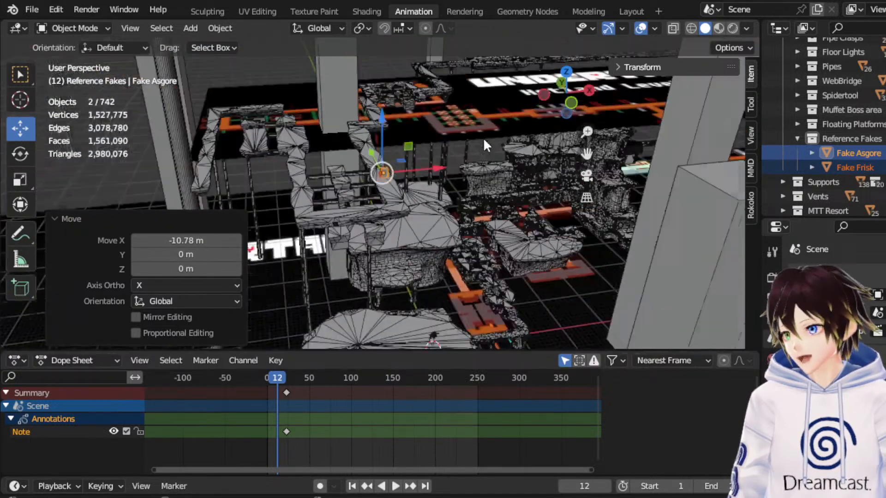
left_click_drag(383, 107, 383, 22)
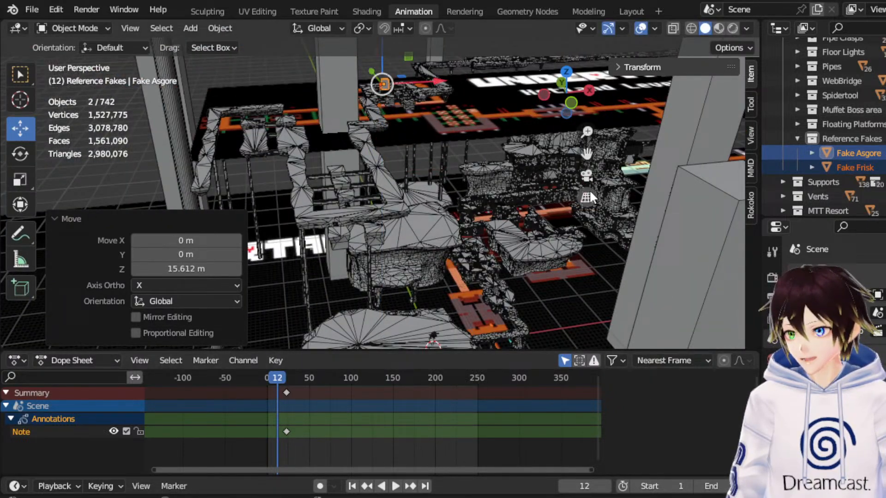
In front wireframe view, raise both reference boxes to the upper floor's walkway and fine-tune their height downward by about 0.76 m.
left_click(572, 102)
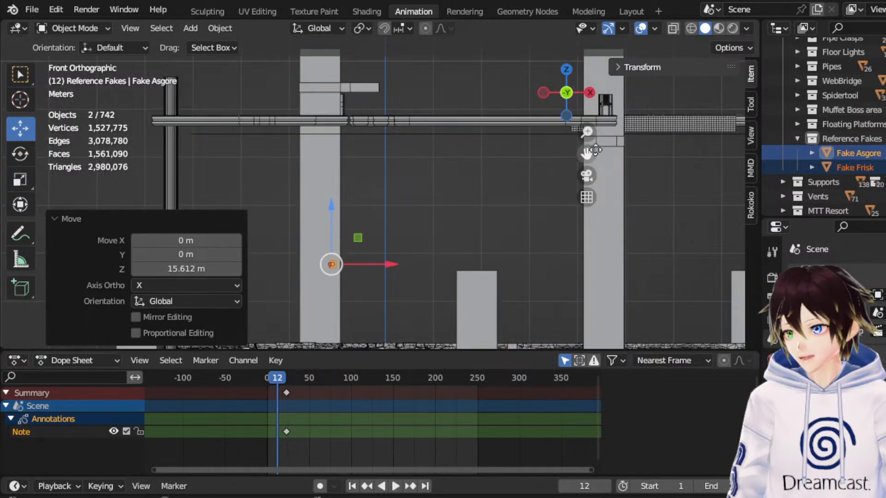
left_click(691, 28)
left_click_drag(342, 210, 364, 54)
left_click_drag(581, 152, 660, 217)
scroll(414, 181, "up", 9)
left_click_drag(532, 56, 525, 95)
middle_click_drag(525, 95, 560, 205)
scroll(559, 200, "down", 6)
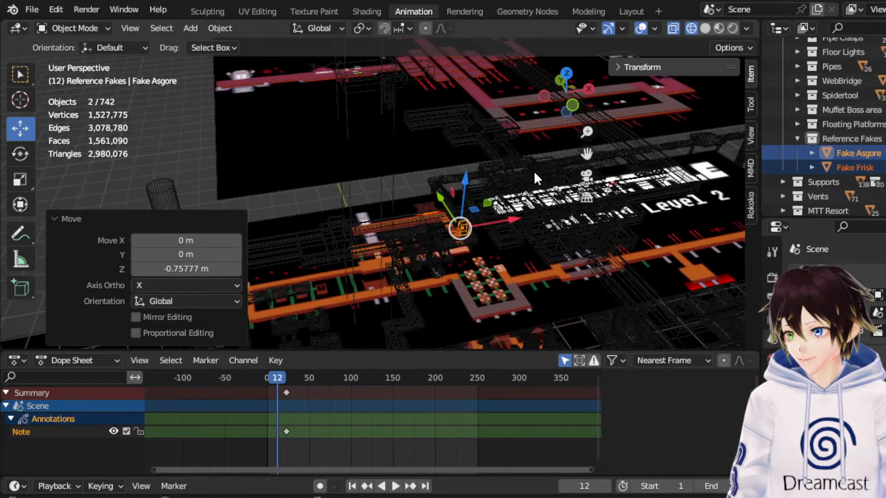
Move both reference boxes about 15.29 m in positive X onto the floating platforms and switch to Solid shading.
left_click_drag(586, 154, 443, 210)
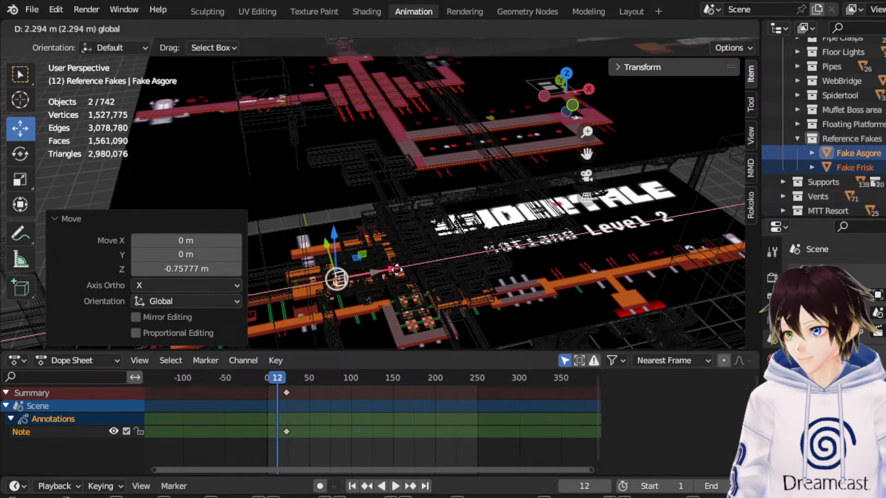
left_click_drag(375, 273, 490, 252)
left_click(705, 29)
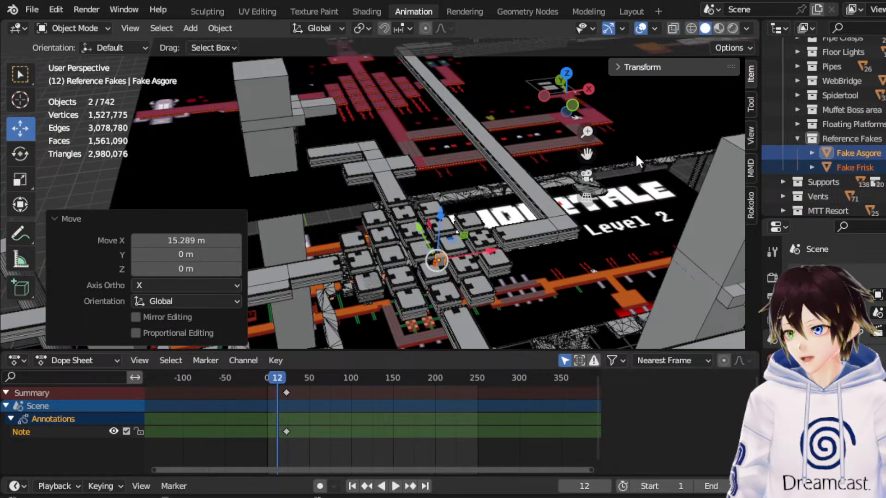
left_click_drag(588, 155, 533, 196)
scroll(533, 196, "up", 3)
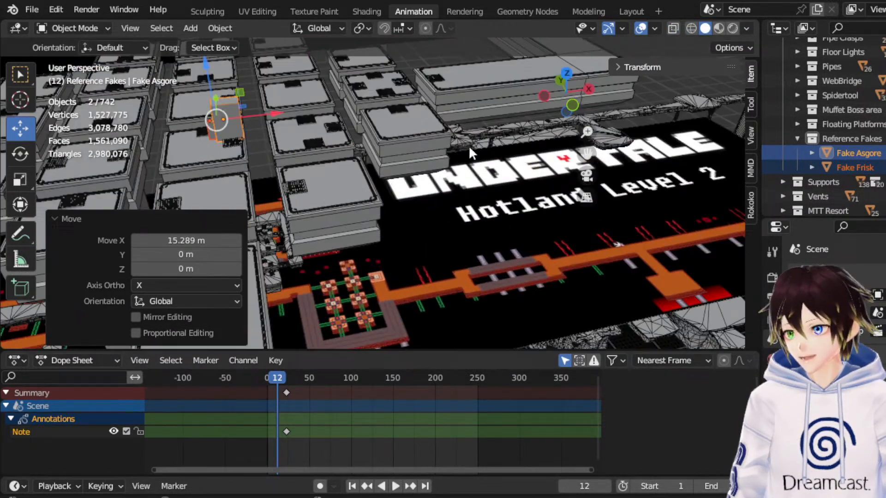
Reposition both reference boxes on the floating platforms, shifting them about 4.91 m along Y.
middle_click_drag(469, 146, 534, 150)
scroll(541, 153, "up", 4)
middle_click_drag(356, 94, 345, 184, "shift")
key("g")
left_click_drag(514, 92, 539, 68)
left_click_drag(586, 153, 571, 357)
key("g")
key("y")
left_click(538, 90)
left_click(564, 76)
scroll(451, 139, "down", 5)
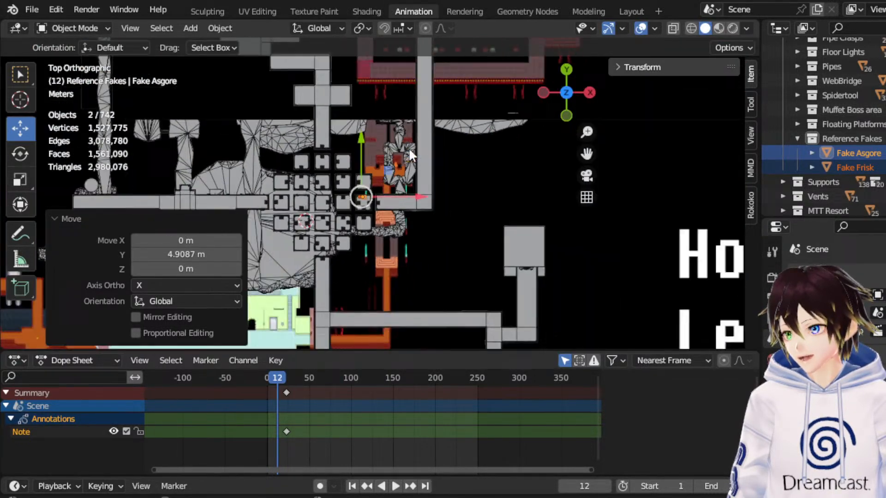
From the top view, move both boxes about 33.57 m in X and 60.2 m in Y, plus -2.87 m and 17.06 m, onto the gridded walkway.
left_click_drag(586, 154, 549, 255)
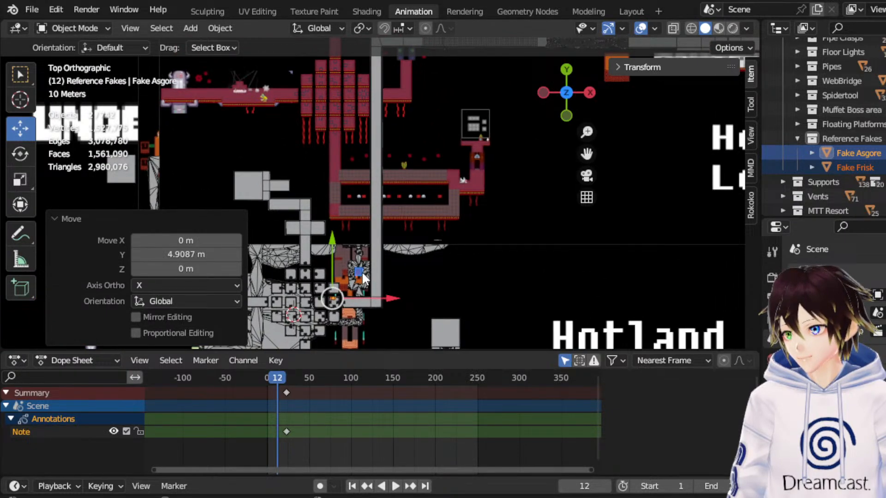
key("g")
left_click(477, 66)
left_click_drag(586, 153, 414, 160)
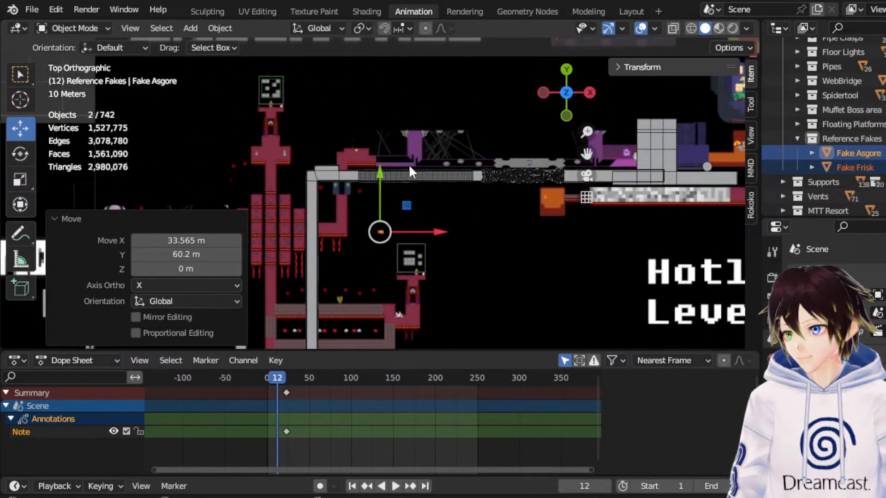
scroll(410, 175, "up", 5)
key("g")
left_click(385, 113)
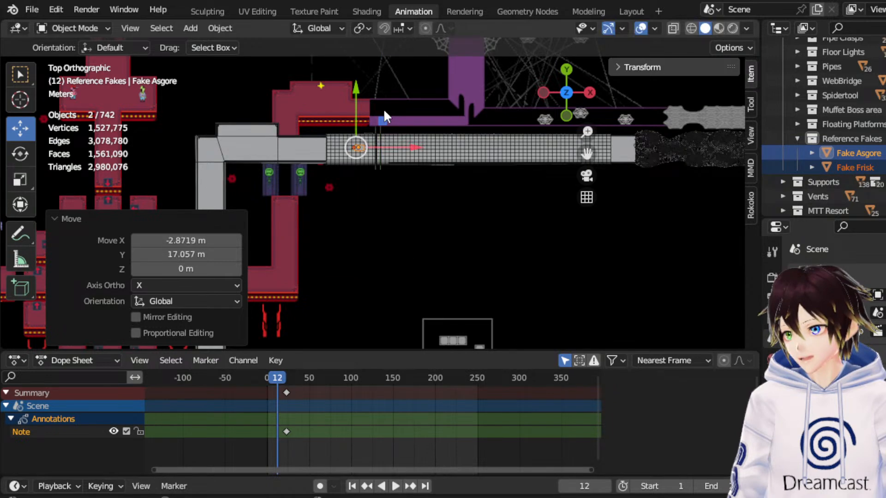
In front view, slide both boxes along the gridded walkway in positive X by about 11.12, 7.38 and 15.35 m to the web bridge.
middle_click_drag(401, 158, 408, 333)
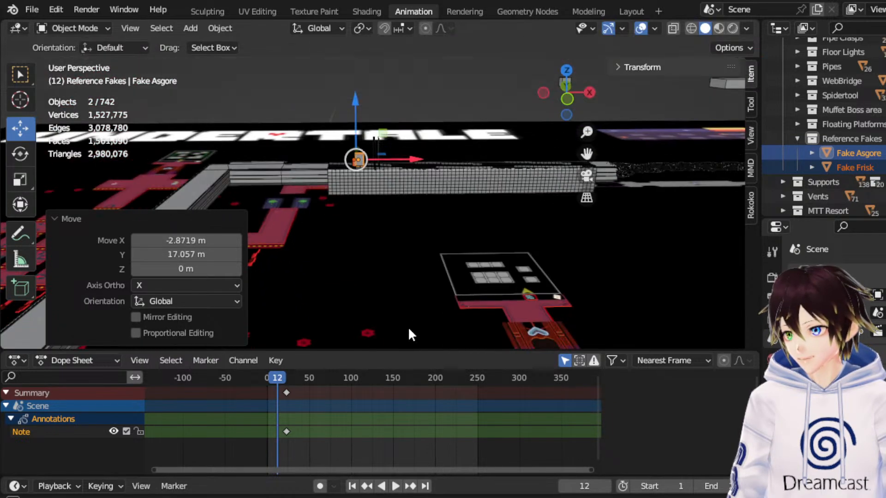
left_click(567, 102)
key("g")
key("x")
left_click(593, 160)
left_click_drag(587, 153, 410, 179)
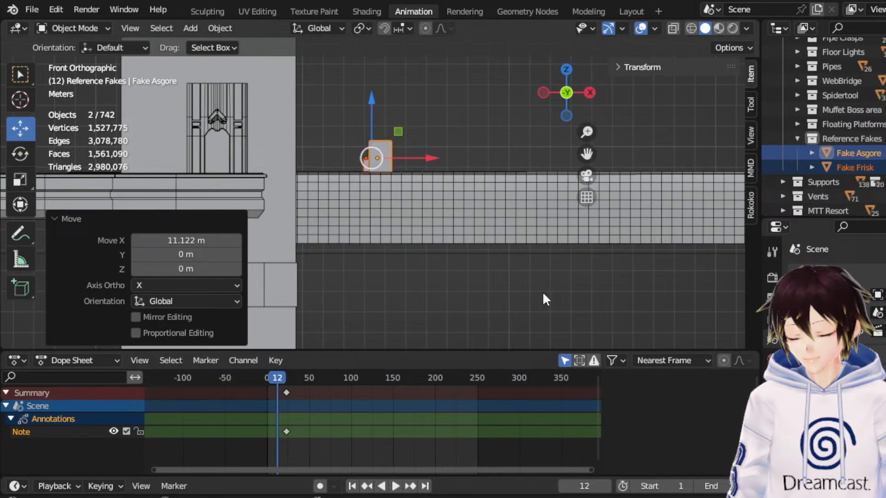
left_click_drag(437, 157, 362, 203)
left_click_drag(550, 166, 459, 167)
left_click_drag(254, 203, 572, 221)
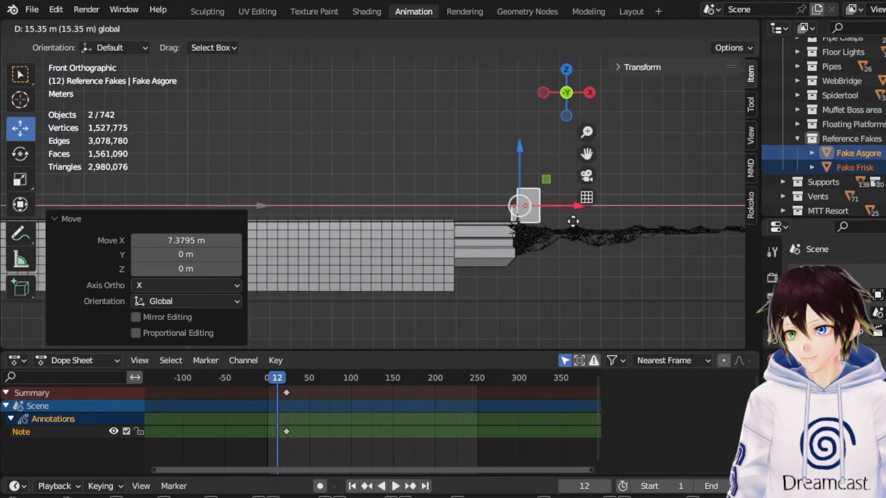
Examine the size of the reference boxes against the web bridge from several angles, ending in front view.
middle_click_drag(444, 153, 502, 188)
left_click_drag(586, 154, 502, 236)
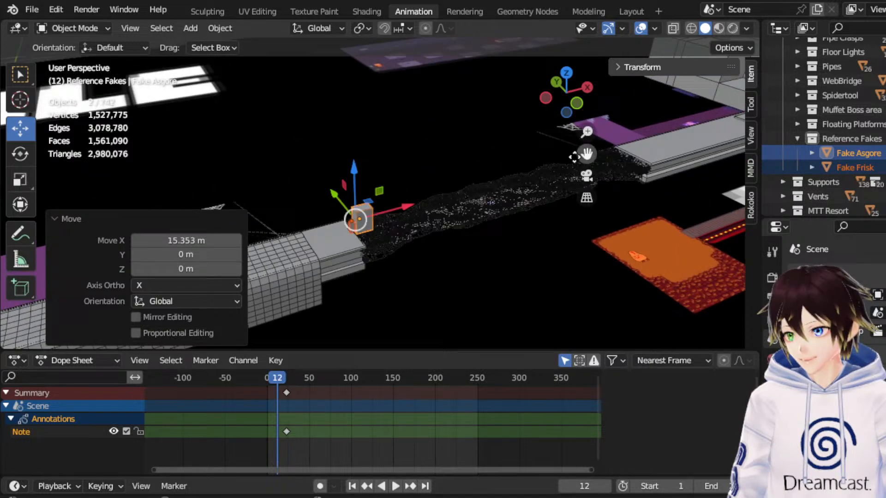
scroll(475, 209, "up", 4)
middle_click_drag(475, 209, 547, 201)
left_click_drag(587, 152, 444, 263)
middle_click_drag(442, 256, 504, 193)
left_click_drag(593, 158, 462, 136)
left_click(564, 99)
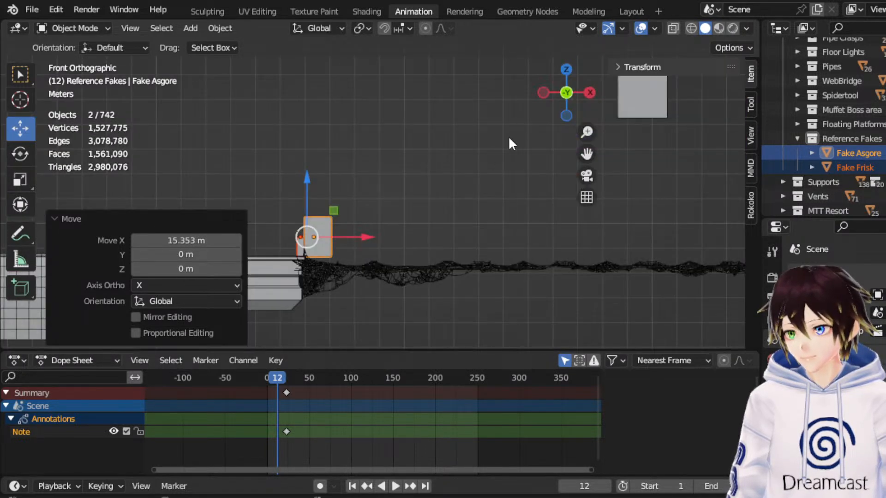
Move both boxes in positive X across the web bridge onto the walkway beyond it, the last move about 19.52 m.
left_click_drag(360, 237, 609, 237)
left_click_drag(588, 156, 312, 154)
scroll(462, 240, "down", 4)
left_click_drag(388, 214, 620, 221)
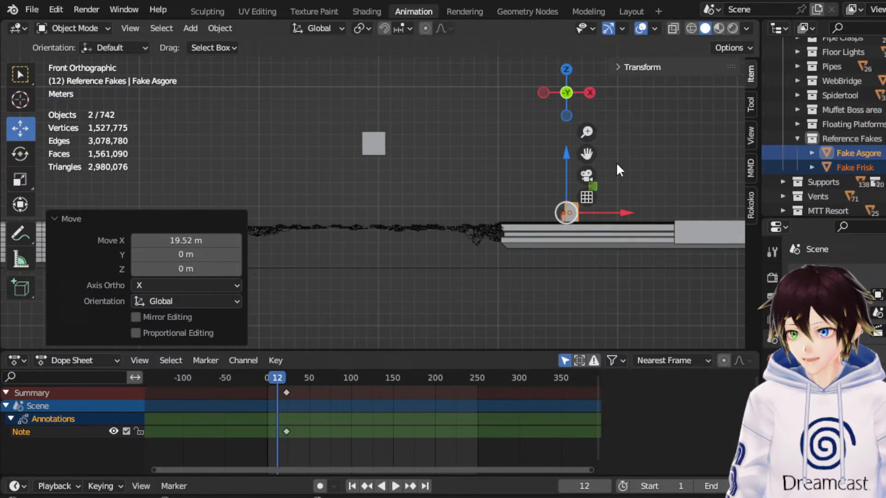
left_click_drag(587, 154, 329, 148)
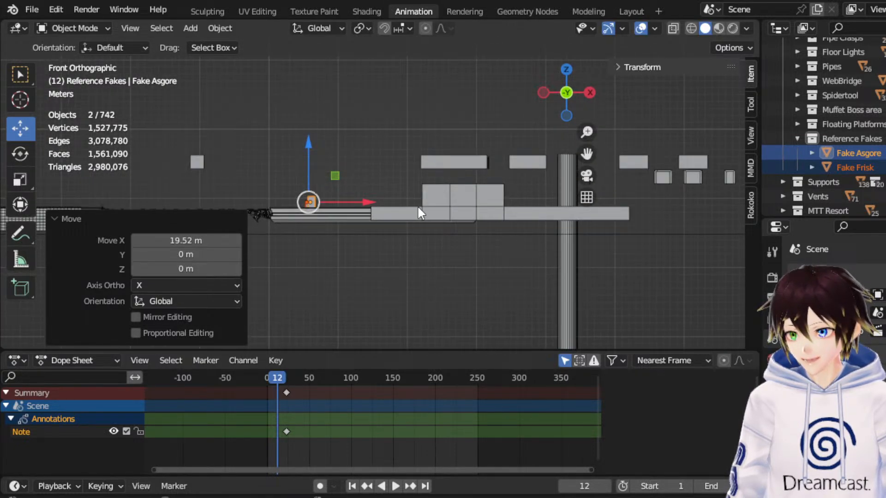
From the top view, move both boxes about 52.75 m in X and 38.46 m in Y into the resort lobby.
left_click(566, 70)
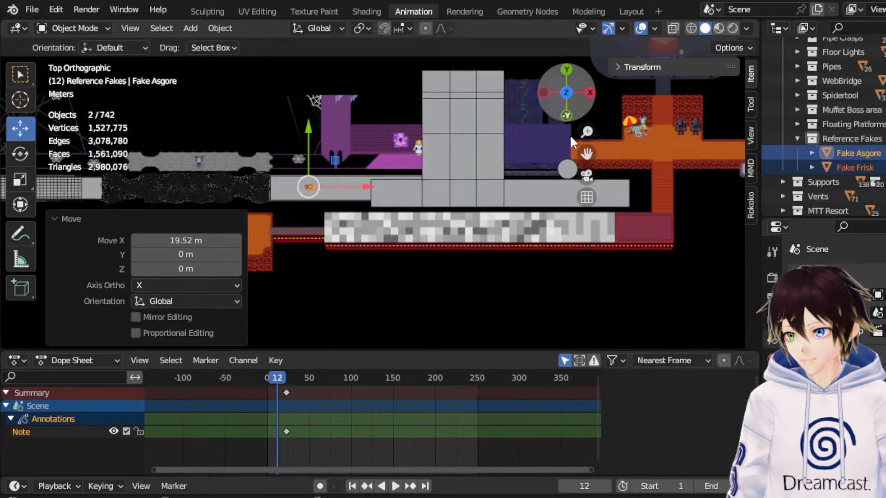
scroll(485, 171, "down", 4)
left_click_drag(377, 164, 525, 58)
scroll(490, 81, "up", 5)
left_click_drag(586, 153, 465, 347)
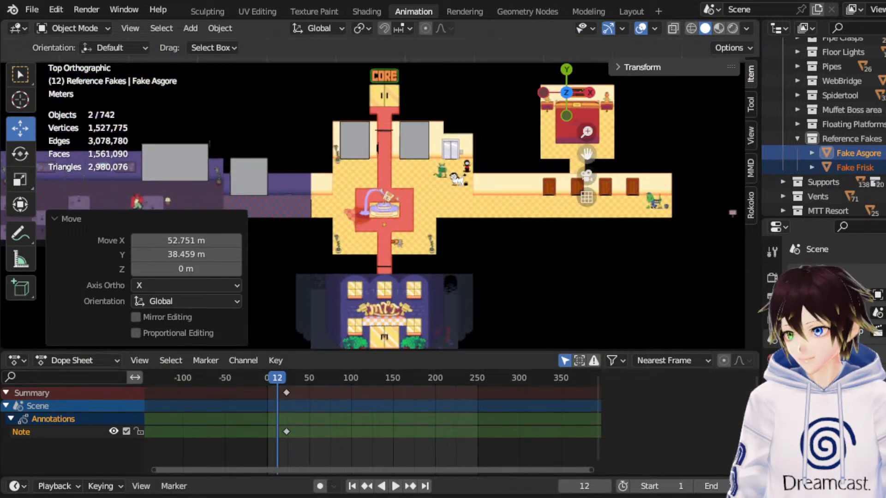
scroll(436, 195, "up", 2)
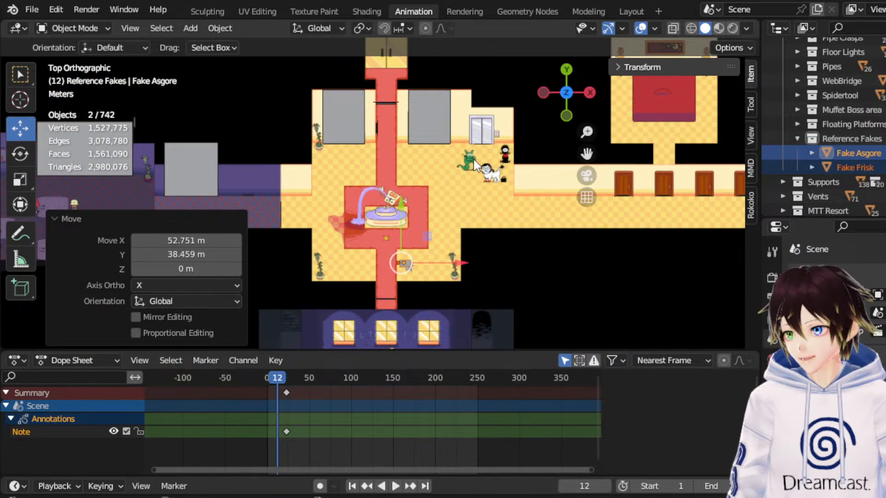
From the front view, raise both boxes to the resort's door level and fine-tune their height by about 0.07 m in Z.
left_click(566, 118)
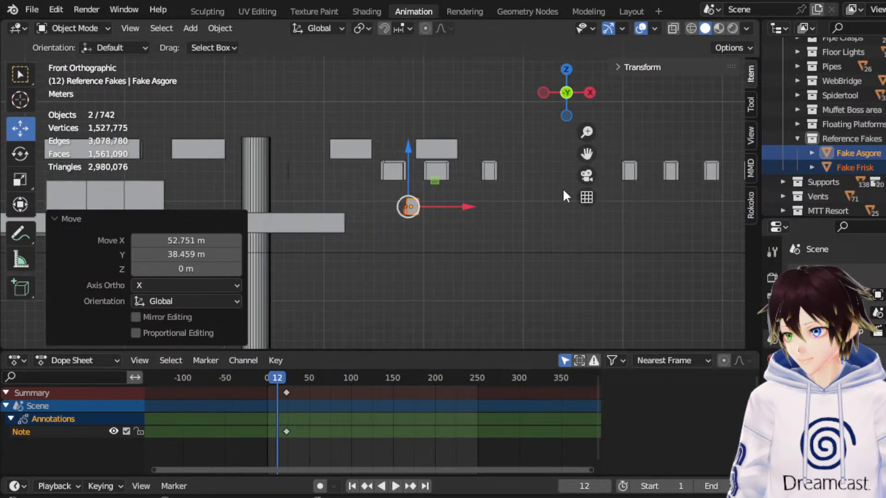
left_click_drag(463, 195, 453, 94)
left_click_drag(508, 131, 485, 131)
left_click_drag(436, 86, 446, 92)
middle_click_drag(447, 92, 472, 118)
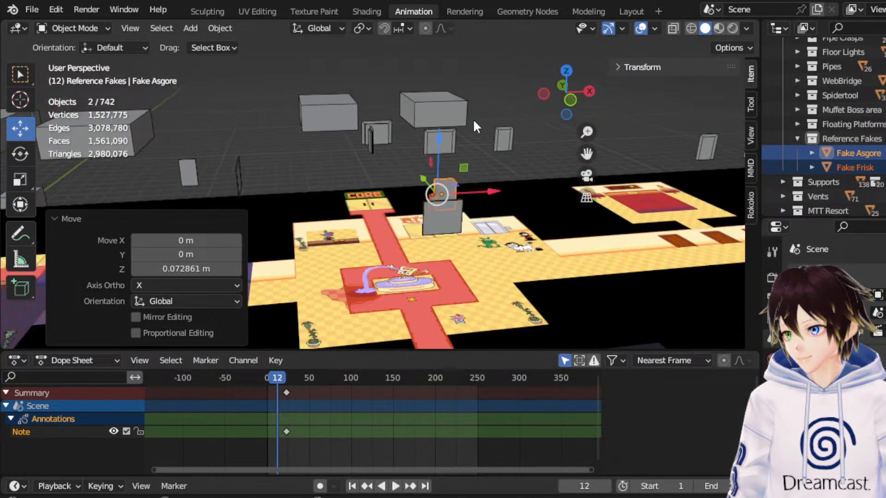
From the top view, shift both boxes in positive X out of the lobby, deselect them and collapse the Reference Fakes collection.
left_click(566, 71)
left_click_drag(451, 233, 532, 233)
left_click(448, 73)
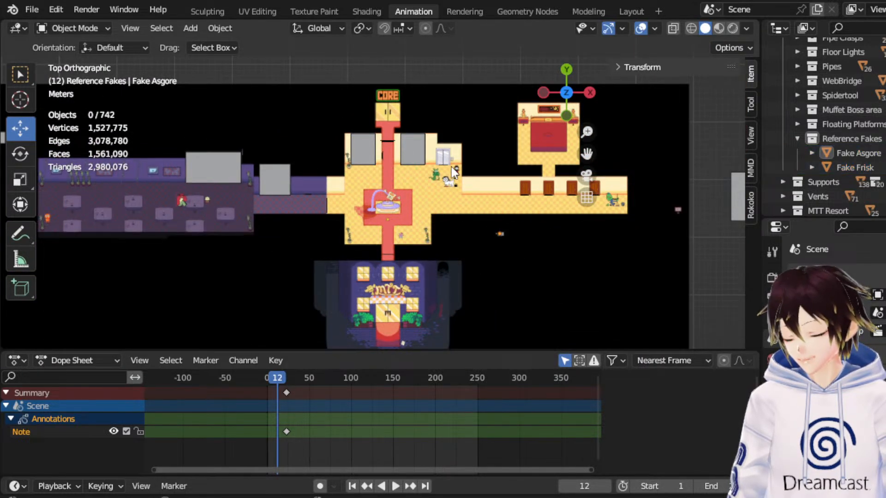
left_click(797, 140)
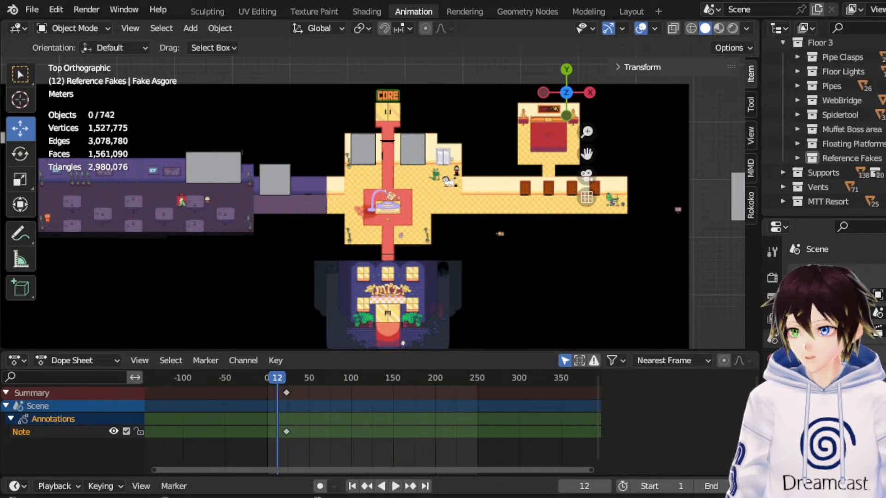
Make Reference Planes the active collection and add the lab reference image to the empty area below the Level 1 map.
scroll(845, 129, "up", 8)
scroll(844, 126, "down", 4)
left_click(845, 101)
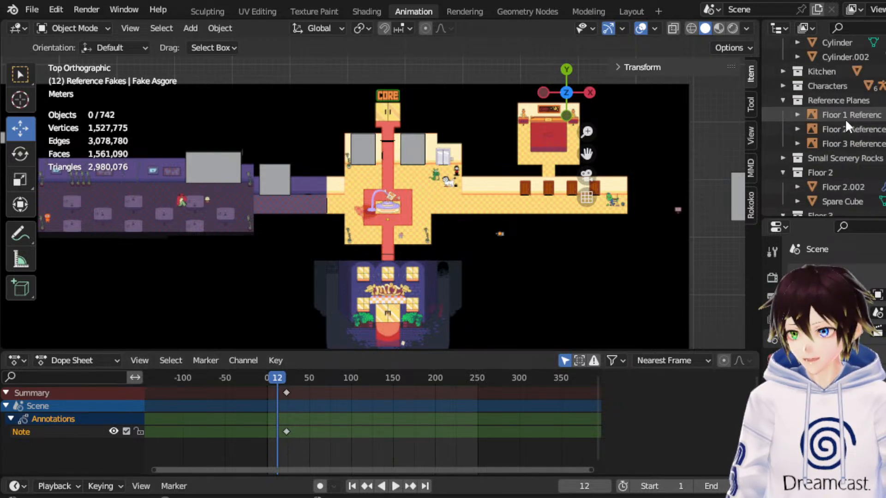
scroll(544, 187, "down", 5)
left_click_drag(588, 155, 746, 0)
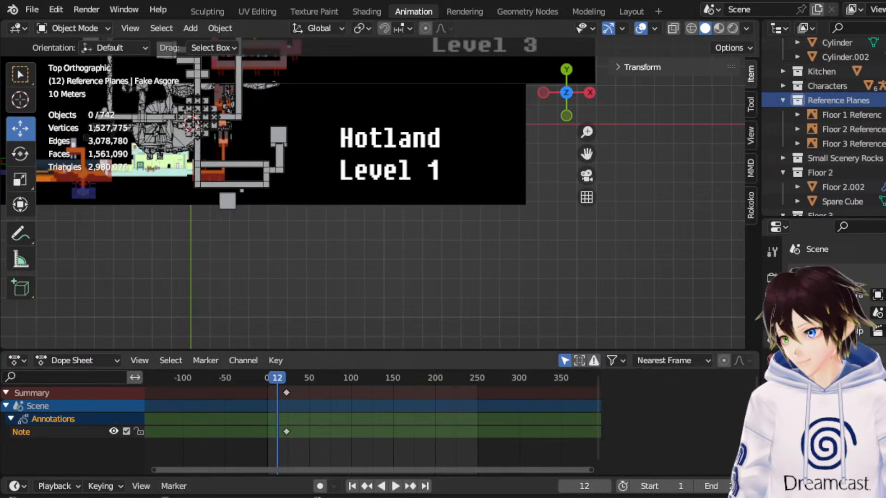
left_click_drag(0, 266, 56, 266)
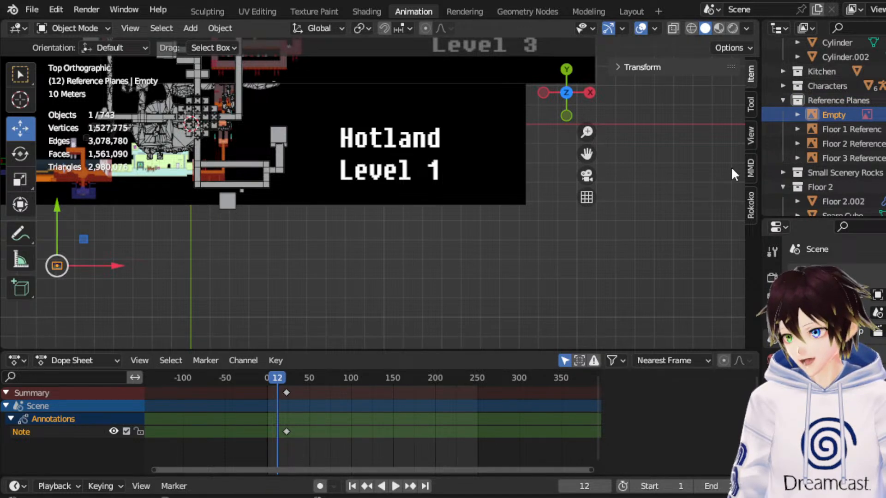
Rename the new image empty as "Hotland Lab Reference Art".
double_click(836, 115)
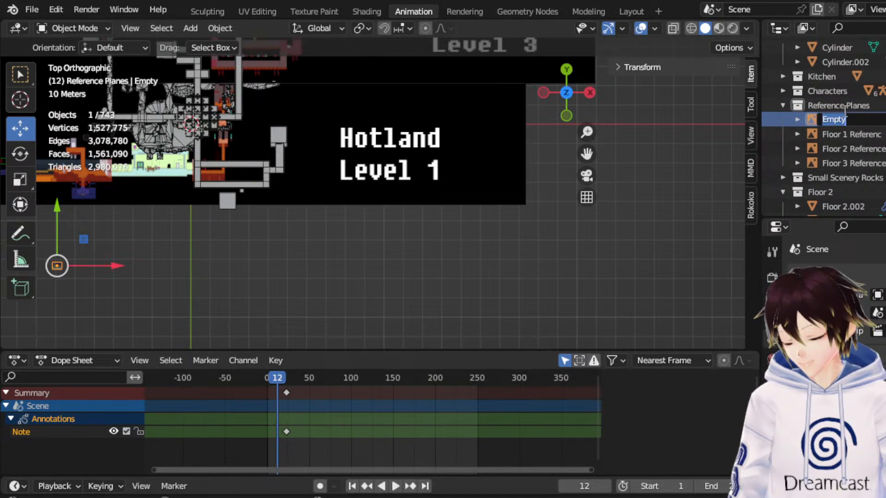
type("H")
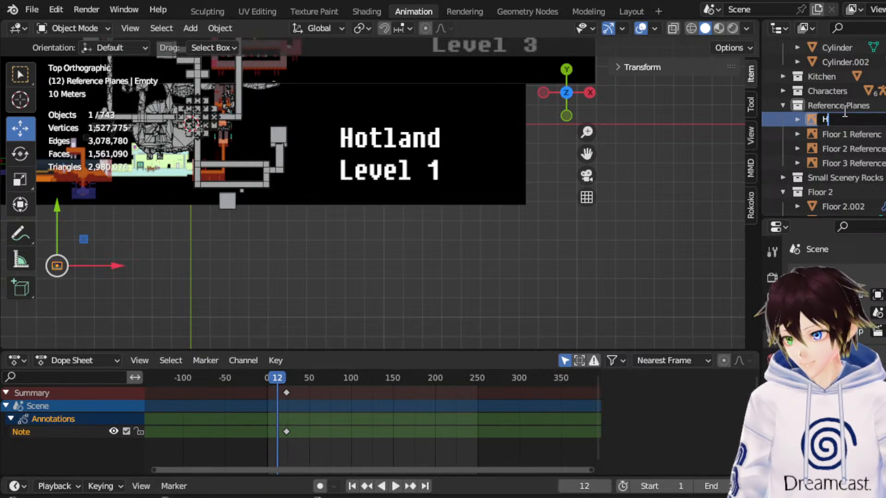
type("otland Lab Refer")
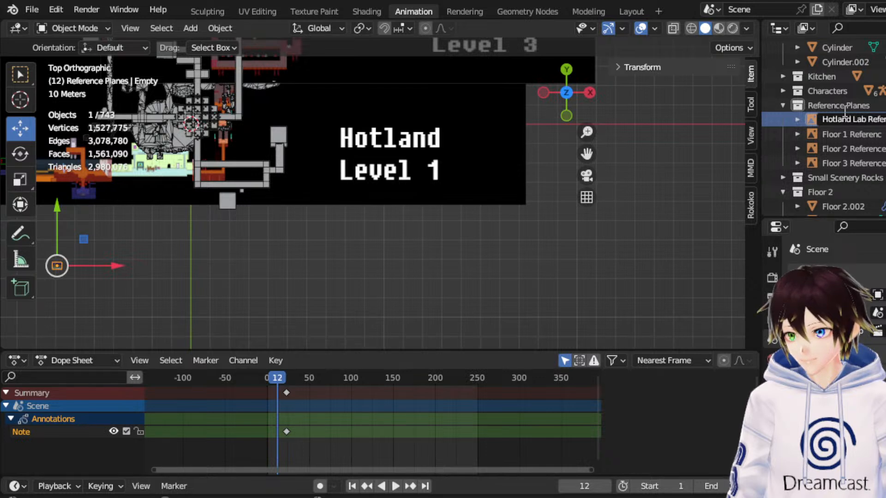
type("ence Art")
key("Return")
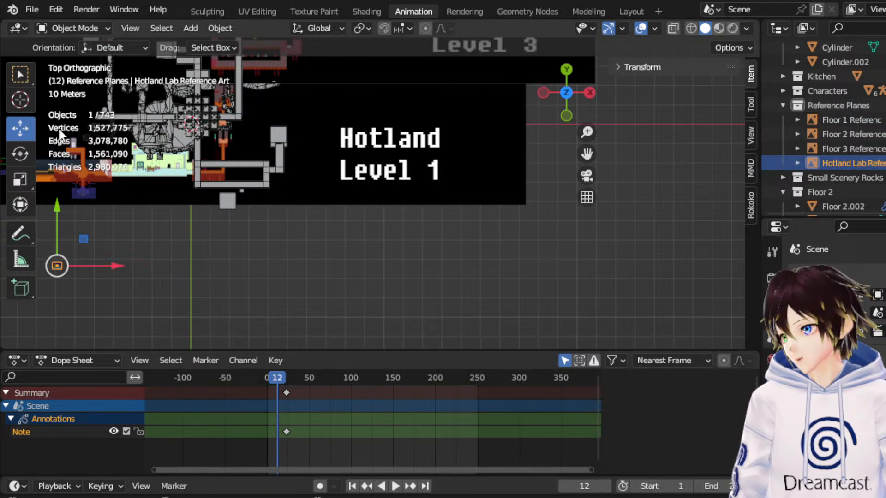
Scale the lab reference image up to about a fifth of the Level 1 map's width and deselect it.
left_click(21, 178)
left_click_drag(585, 153, 776, 135)
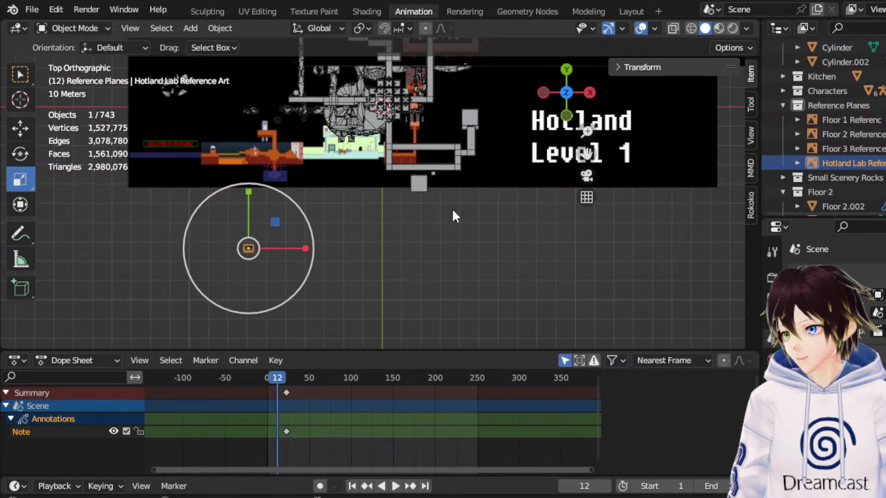
left_click_drag(301, 222, 742, 47)
left_click(441, 222)
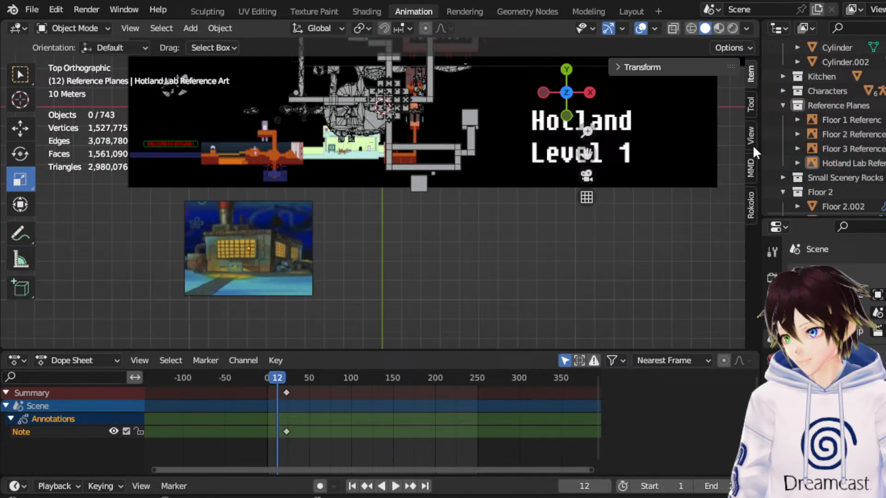
left_click_drag(587, 153, 695, 124)
scroll(497, 203, "up", 3)
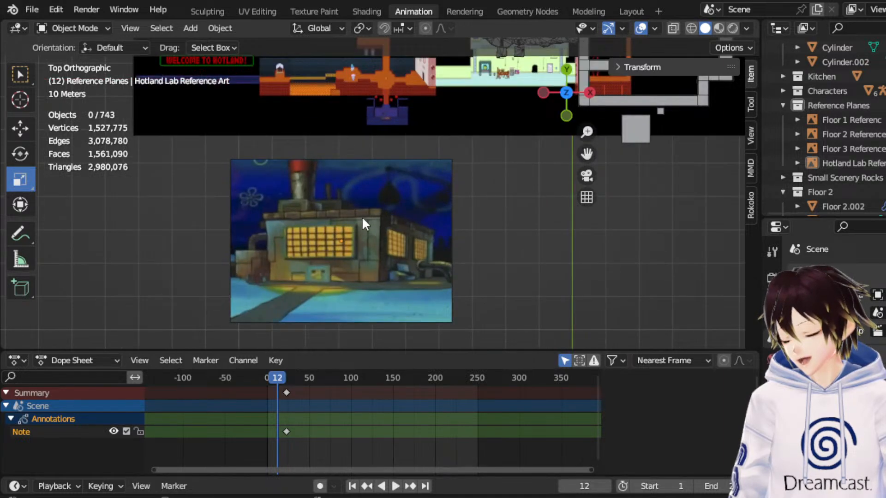
left_click(415, 203)
left_click(465, 210)
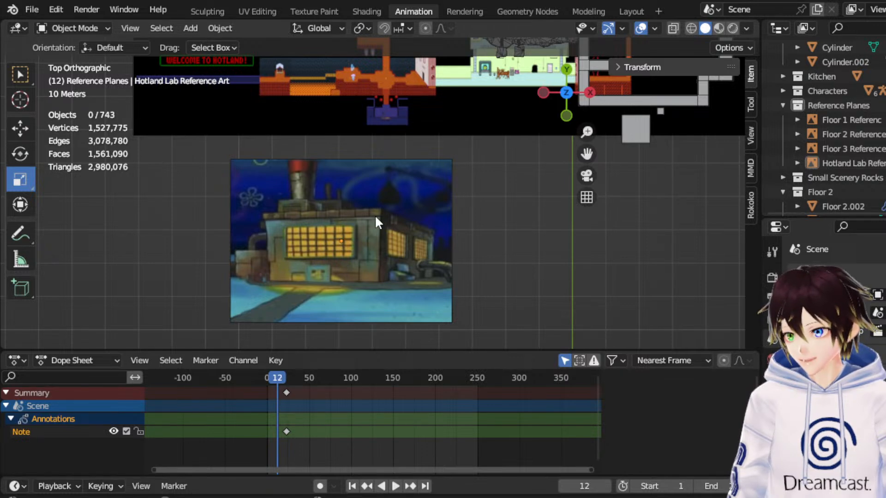
Add the resort entrance art to the empty area below the Level 1 map and rename its empty "MMT Resort Reference 1".
left_click_drag(587, 156, 515, 218)
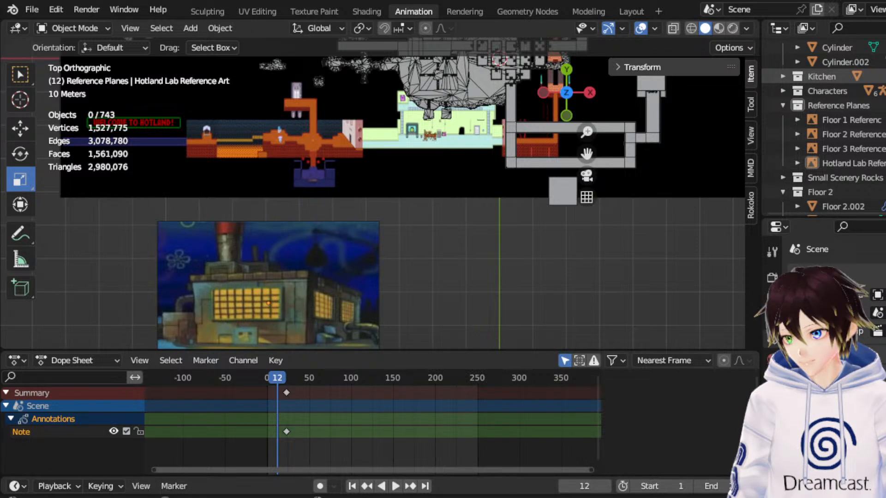
left_click_drag(885, 76, 567, 268)
double_click(838, 121)
type("MMT-")
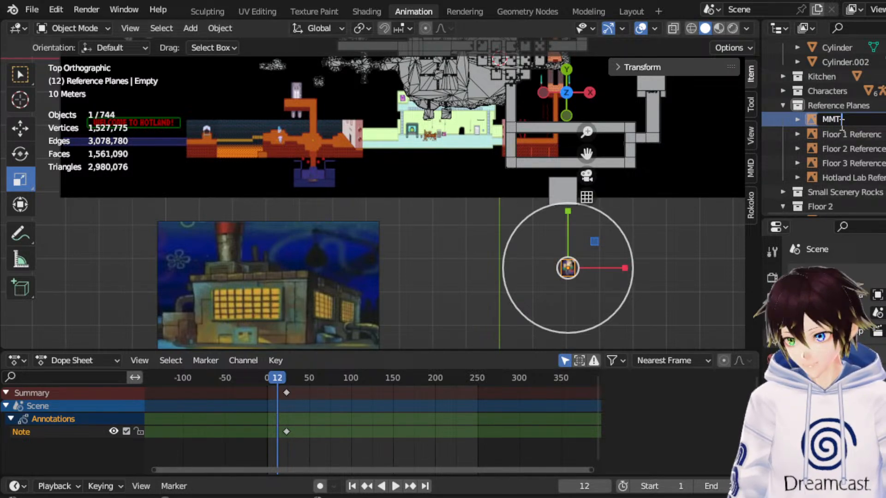
type("Resort Refer")
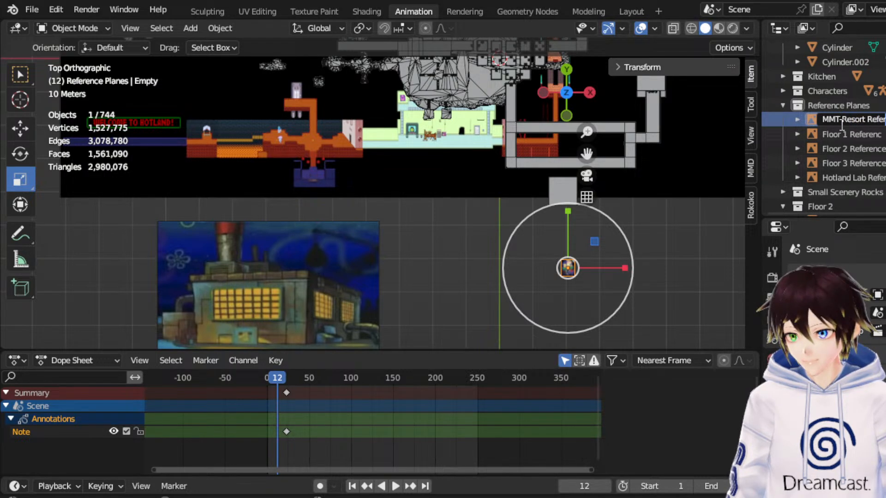
key("Return")
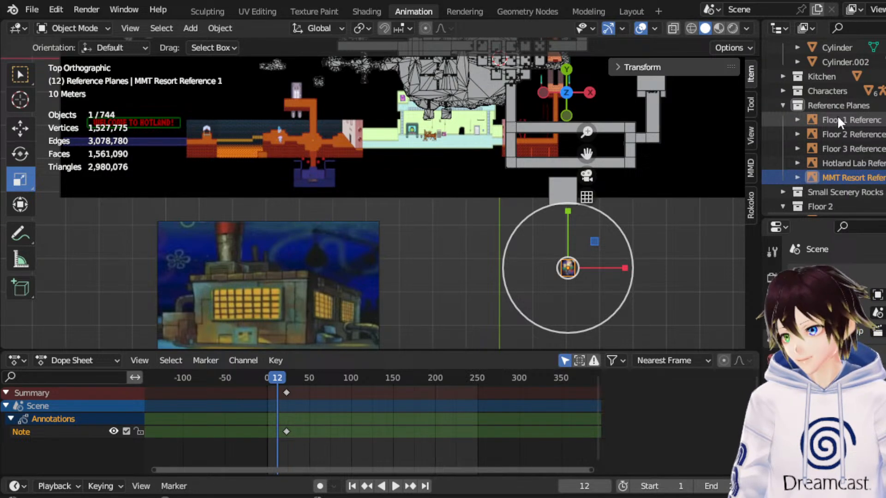
Scale the first resort image by 20.4, move it about 48.85 m in negative Y clear of the Level 1 map, and deselect it.
left_click_drag(620, 225, 644, 234)
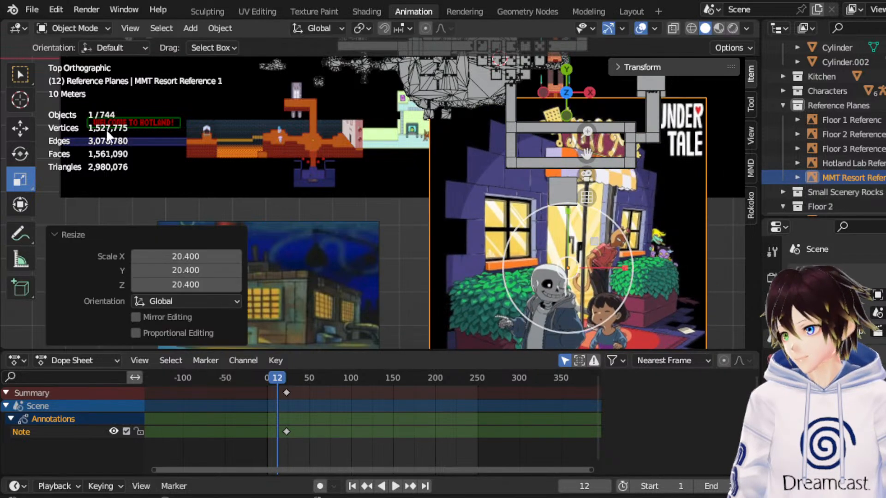
left_click(21, 131)
left_click_drag(584, 154, 571, 37)
left_click_drag(557, 82, 552, 116)
left_click(566, 106)
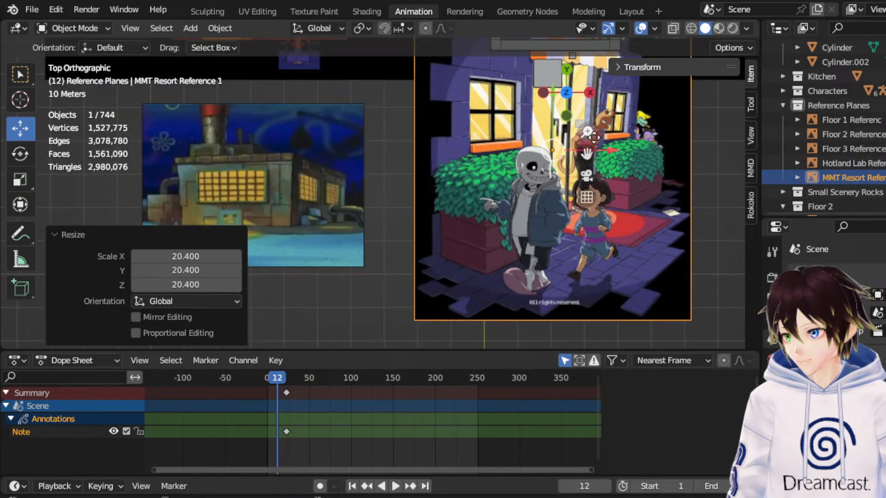
scroll(531, 163, "down", 3)
left_click_drag(491, 140, 479, 274)
key("KP_Decimal")
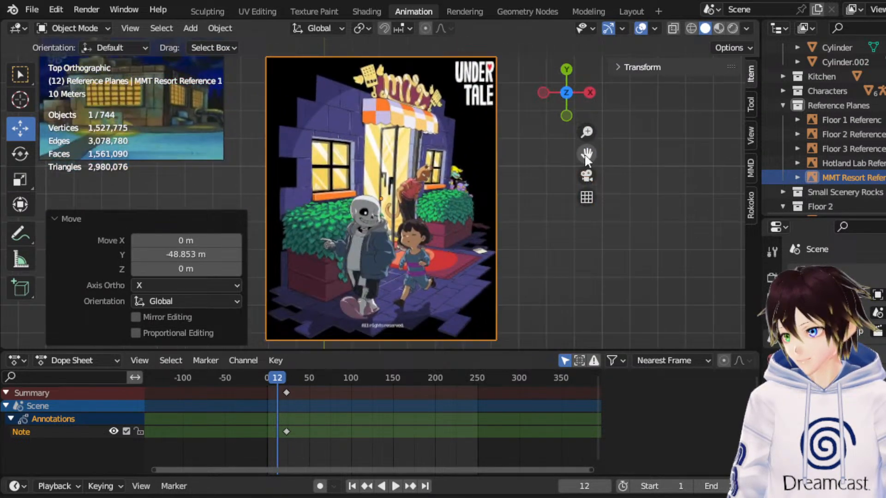
left_click(542, 225)
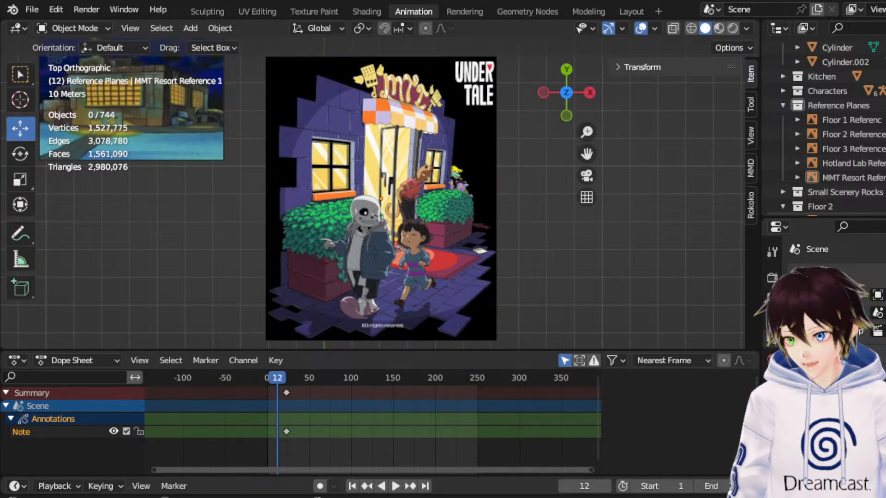
Add the resort fountain art beside the first resort image and rename its empty "MMT Resort Reference 2".
left_click_drag(608, 249, 608, 249)
double_click(847, 121)
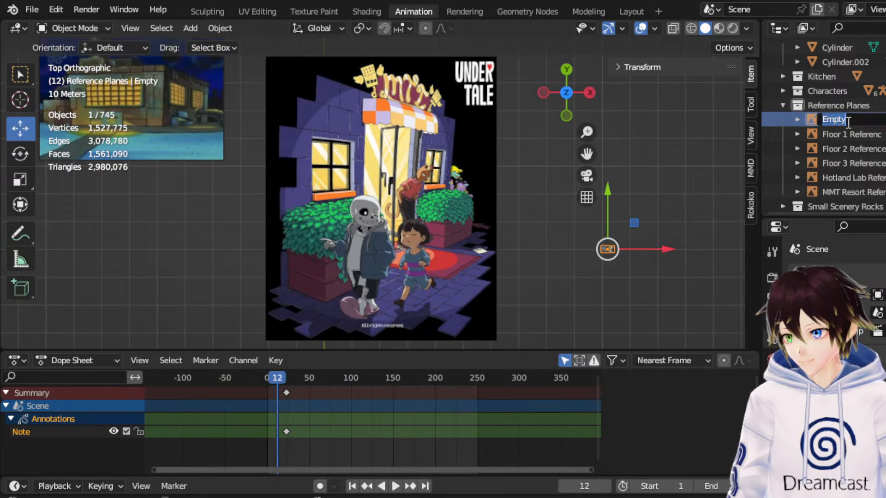
type("MMT Resort Reference 2")
key("Return")
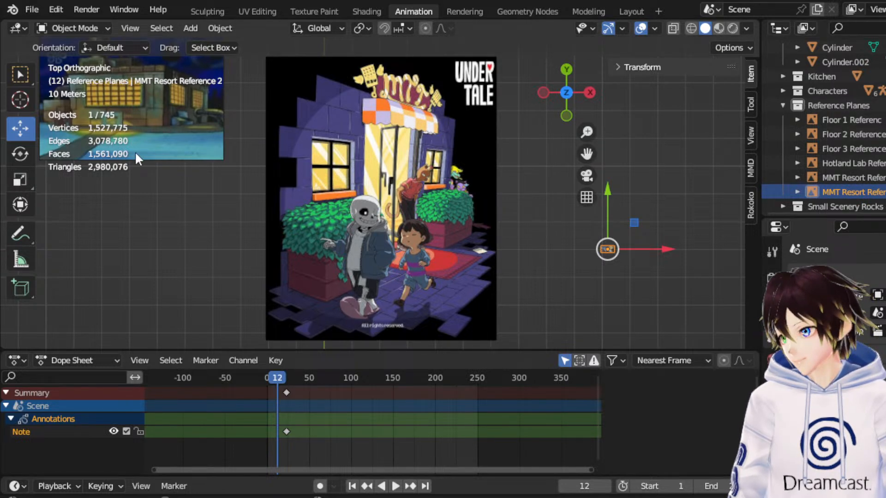
Scale the fountain image to about 1.3 times the first resort image's width and shift it in positive X clear of that image.
left_click(20, 180)
left_click_drag(617, 240, 804, 64)
left_click_drag(587, 154, 409, 142)
left_click(15, 124)
left_click_drag(519, 223, 586, 224)
left_click(692, 255)
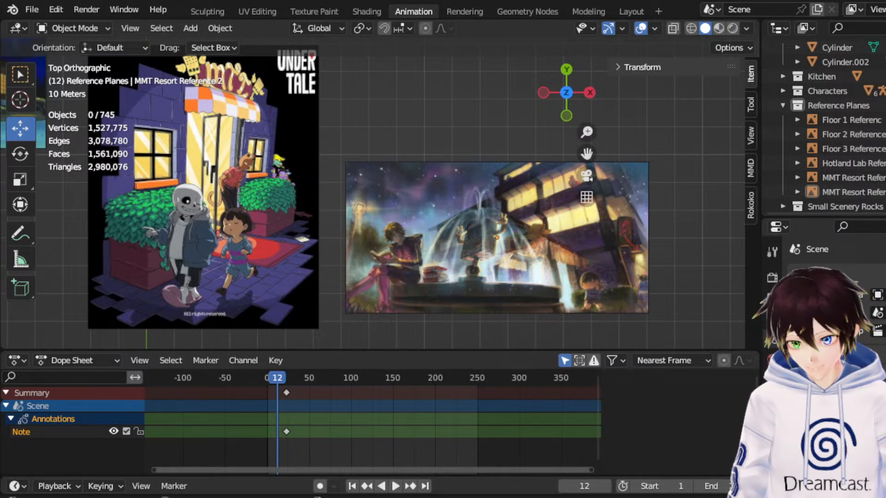
Add the Underground character collage art beyond the fountain image and rename its empty "MTT Resort Reference 3".
left_click_drag(885, 226, 707, 226)
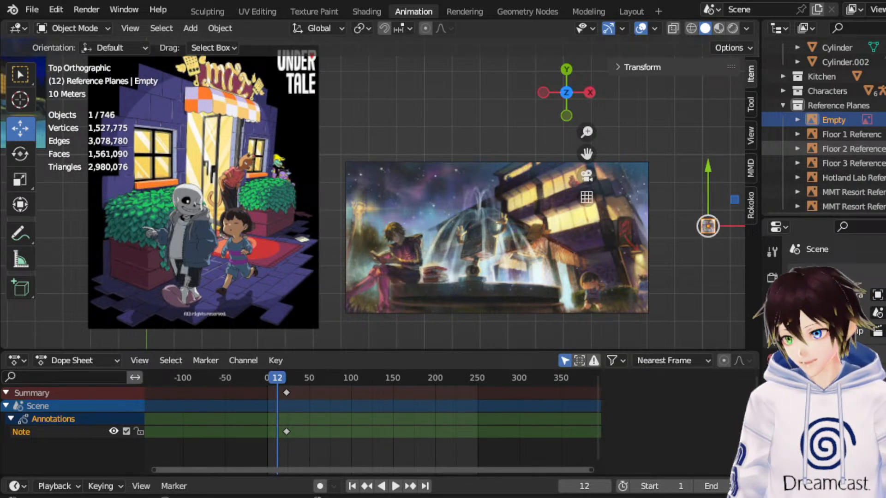
double_click(834, 120)
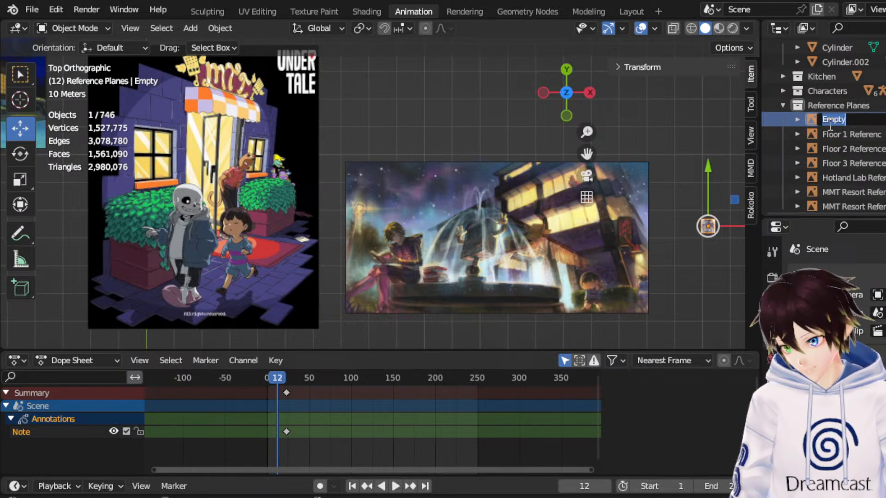
type("MMT Rs")
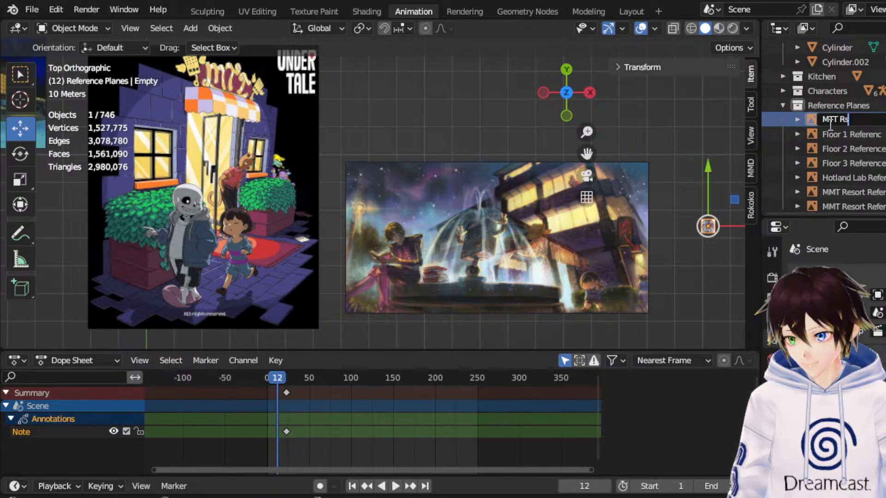
key("BackSpace")
type("esort Ref")
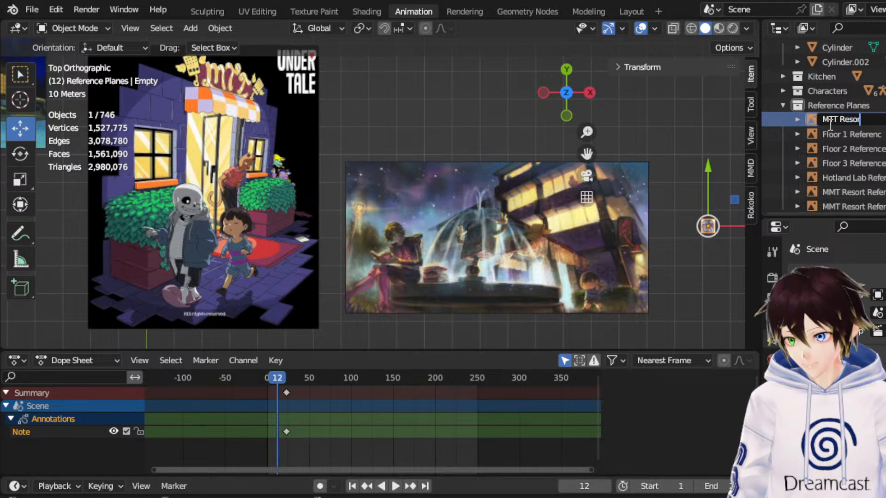
type("ere")
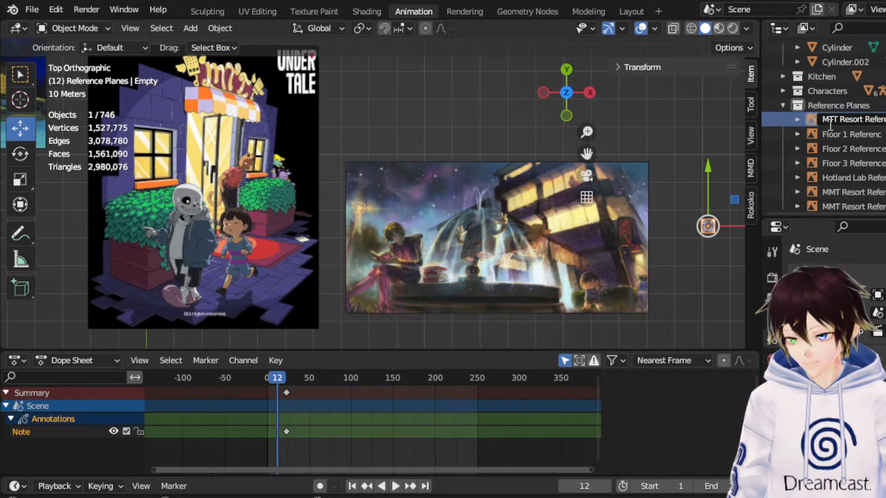
key("Return")
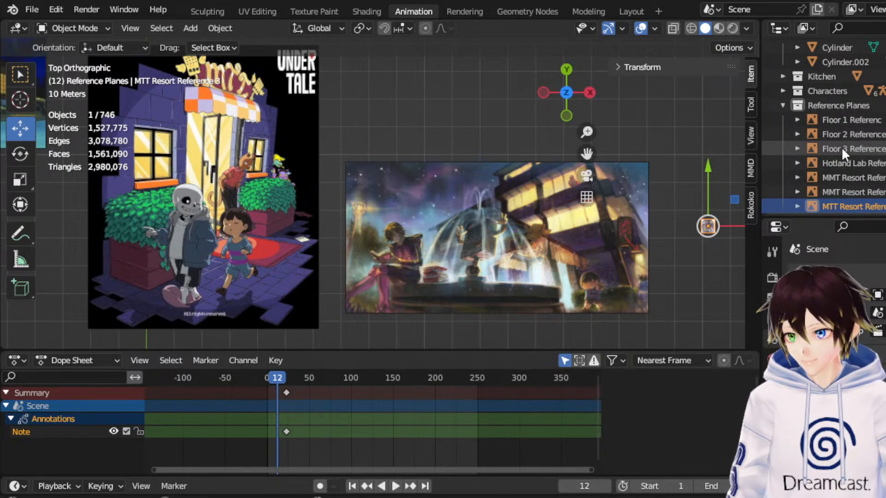
Correct the first resort image's name to "MTT Resort Reference 1".
double_click(845, 179)
scroll(848, 181, "down", 3)
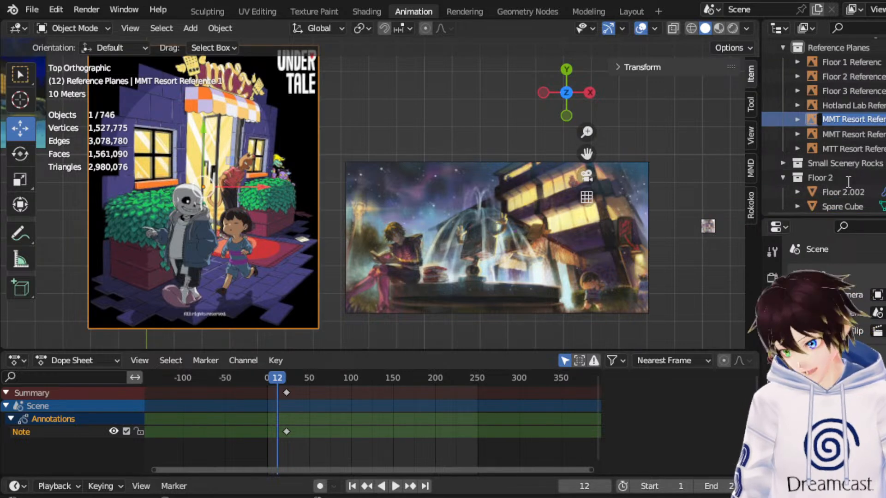
key("Home")
key("Right")
key("Right")
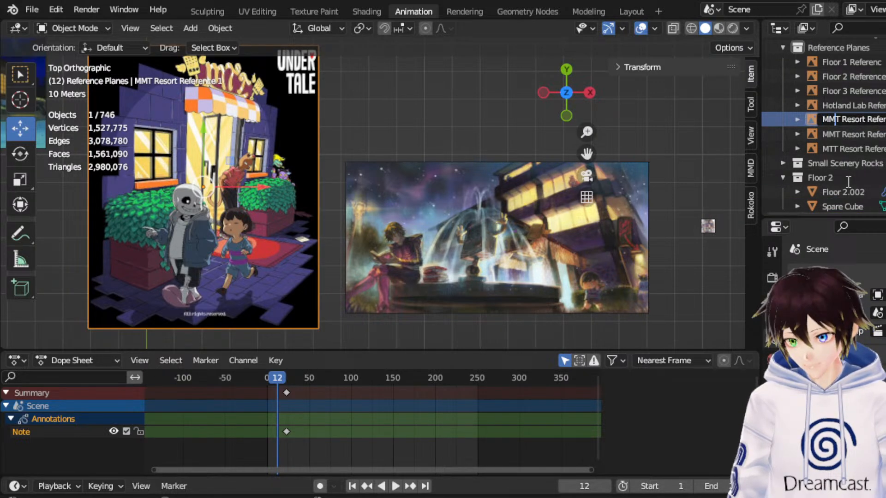
key("BackSpace")
type("T")
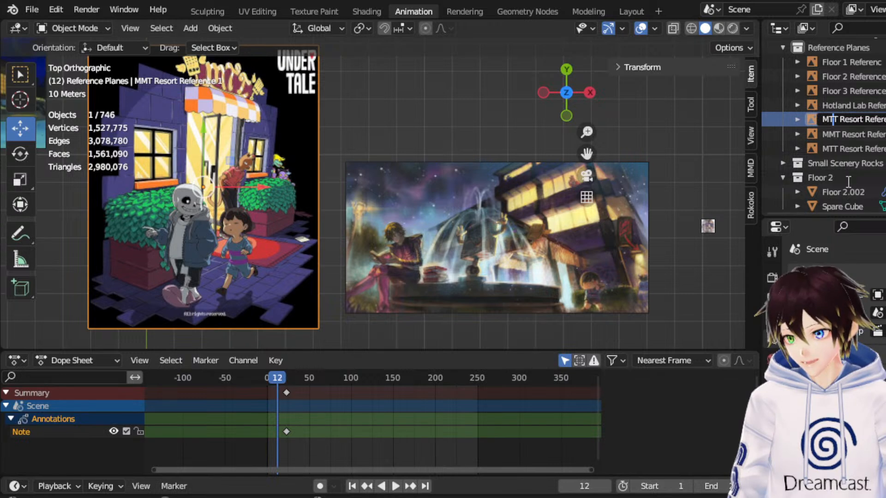
key("Return")
Correct the fountain image's name to "MTT Resort Reference 2".
double_click(836, 120)
left_click(836, 119)
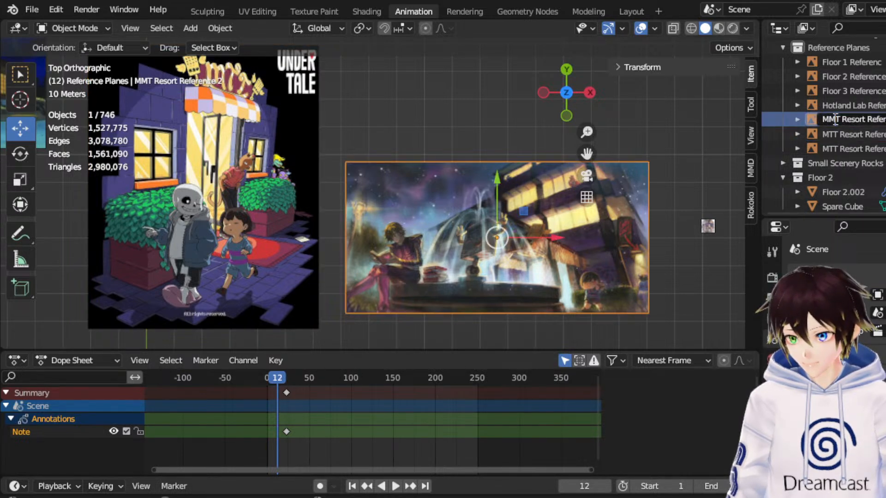
key("BackSpace")
type("T")
key("Return")
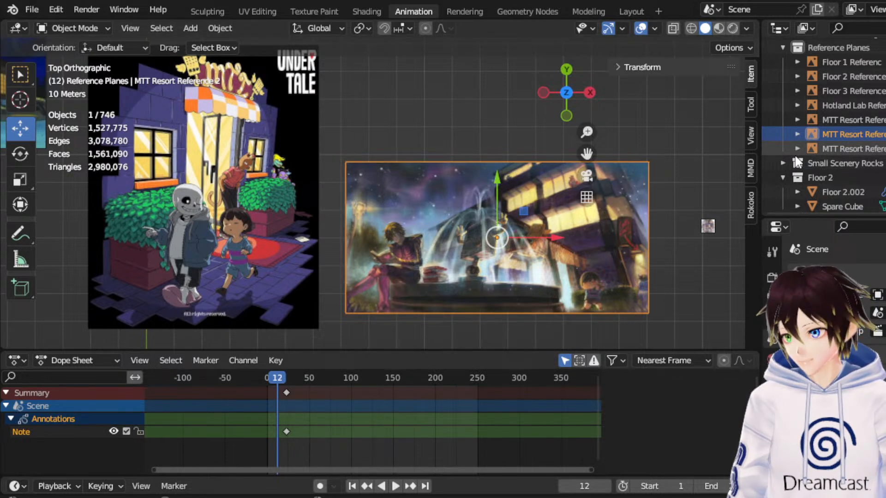
Scale the collage image to nearly the first resort image's height, shift it in positive X clear of the fountain image, and deselect it.
left_click(849, 143)
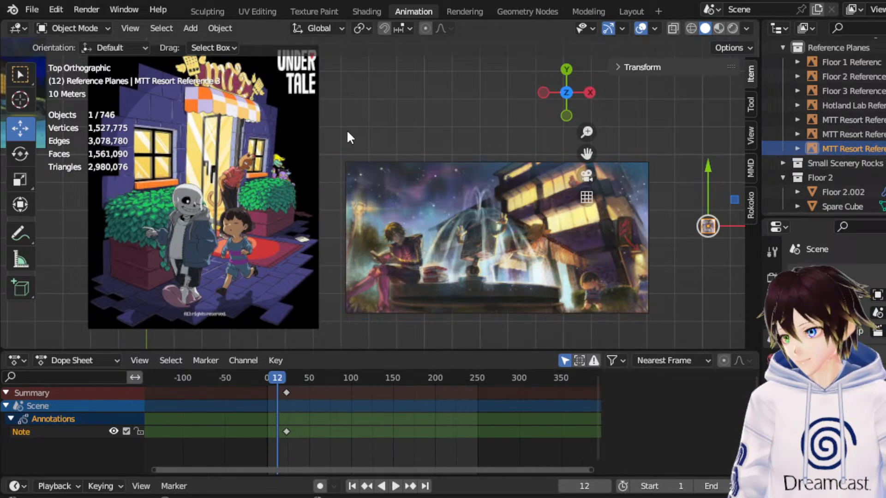
left_click(19, 179)
left_click_drag(740, 168, 744, 138)
left_click_drag(105, 182, 114, 178)
left_click_drag(587, 153, 422, 135)
left_click(21, 128)
left_click_drag(593, 209, 688, 210)
left_click(450, 125)
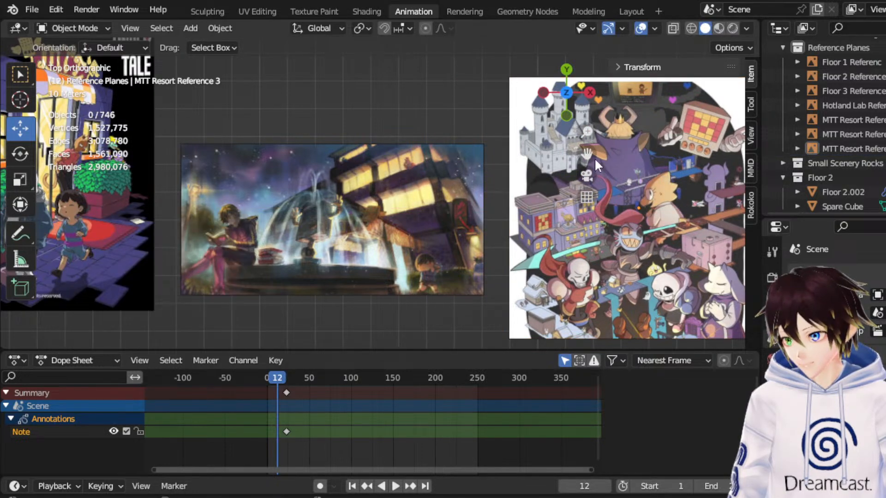
Examine the resort building's design in the collage image, including its facade and front entrance.
middle_click_drag(600, 159, 467, 129, "shift")
scroll(570, 154, "up", 6)
left_click_drag(587, 154, 482, 166)
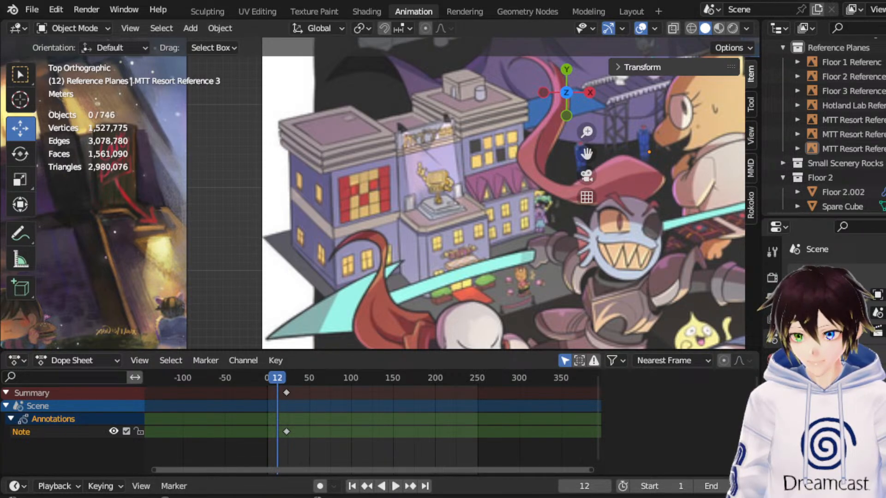
scroll(380, 193, "down", 7)
left_click_drag(583, 154, 681, 247)
scroll(586, 148, "down", 6)
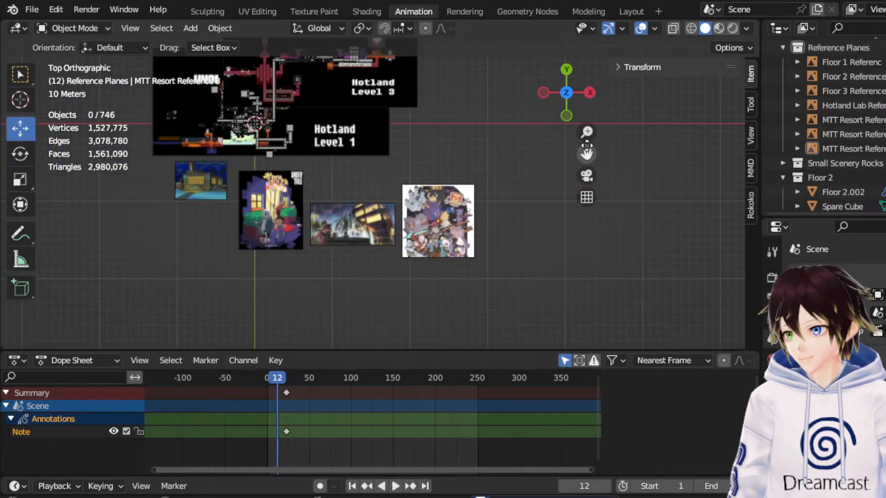
Duplicate the door reference plane behind the resort lobby on the Level 3 map, leaving the copy in place.
left_click_drag(586, 147, 626, 247)
scroll(861, 132, "down", 6)
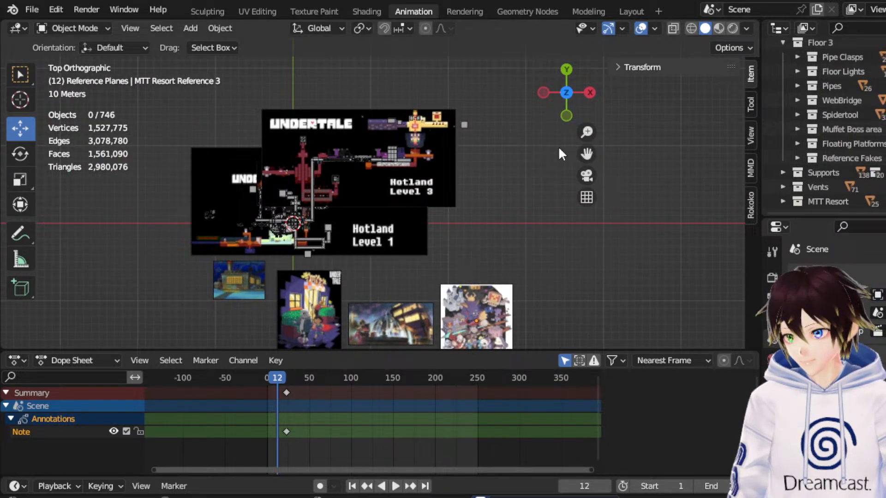
scroll(572, 181, "up", 10)
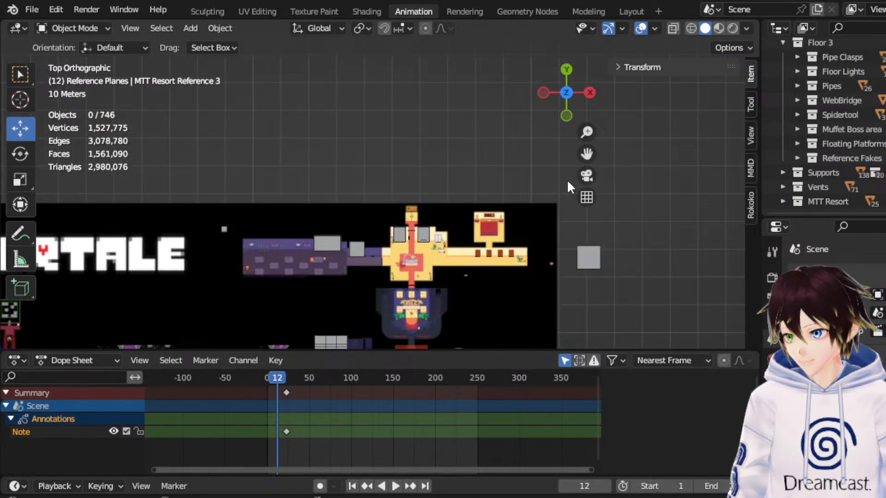
left_click_drag(592, 160, 566, 1)
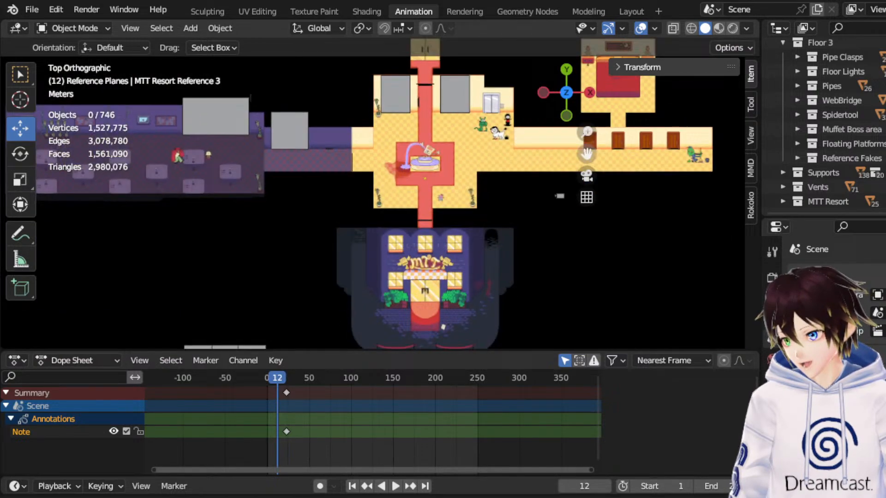
scroll(513, 231, "up", 5)
middle_click_drag(513, 269, 507, 206)
scroll(507, 193, "down", 3)
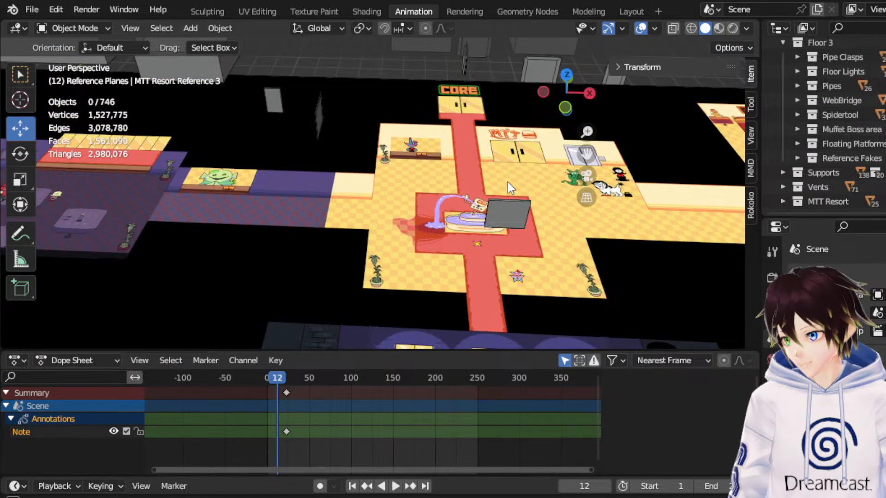
scroll(502, 182, "down", 1)
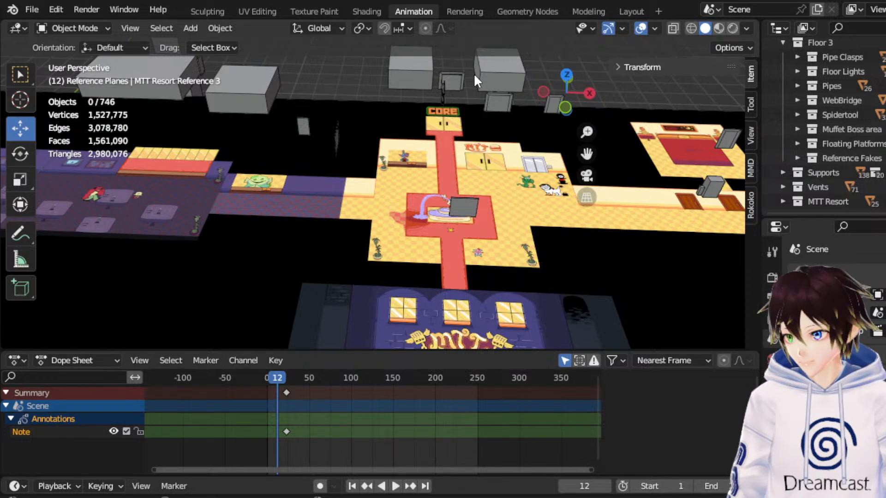
left_click(496, 101)
right_click(496, 101)
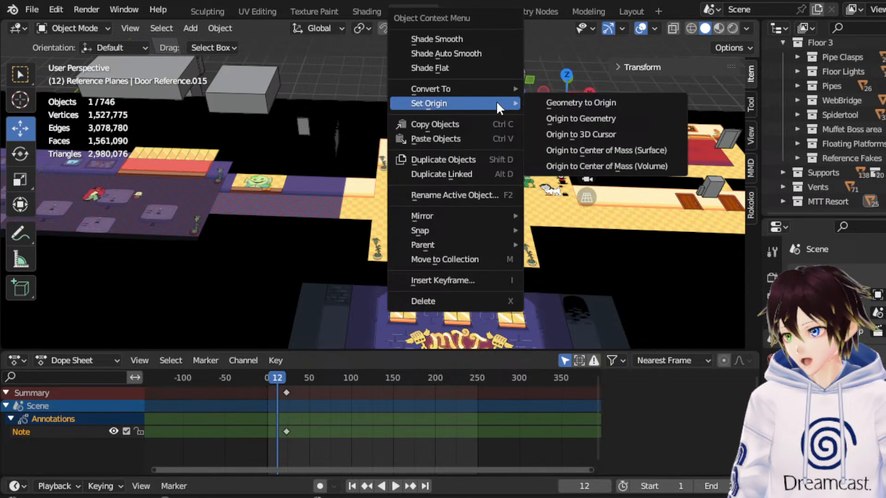
left_click(480, 160)
right_click(477, 141)
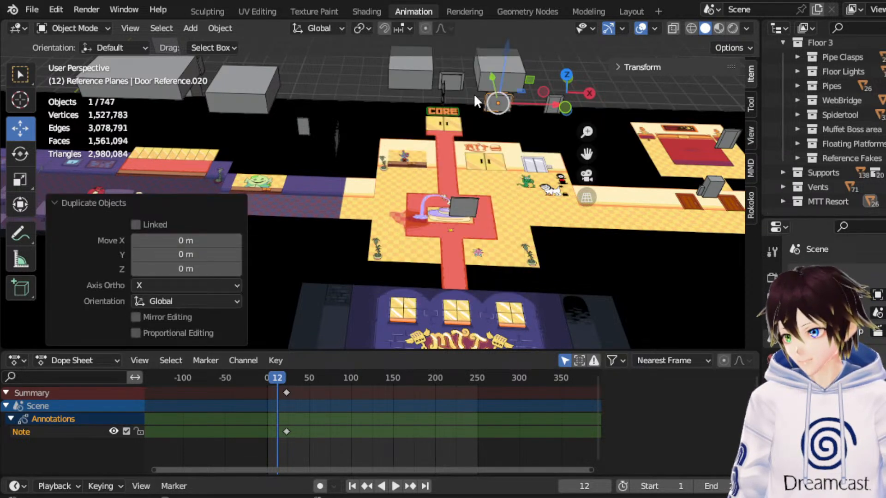
Move the duplicated door reference -20.516 m along Y and -4.17 m along X, in line with the resort's front door.
left_click_drag(492, 77, 534, 231)
left_click_drag(586, 153, 513, 90)
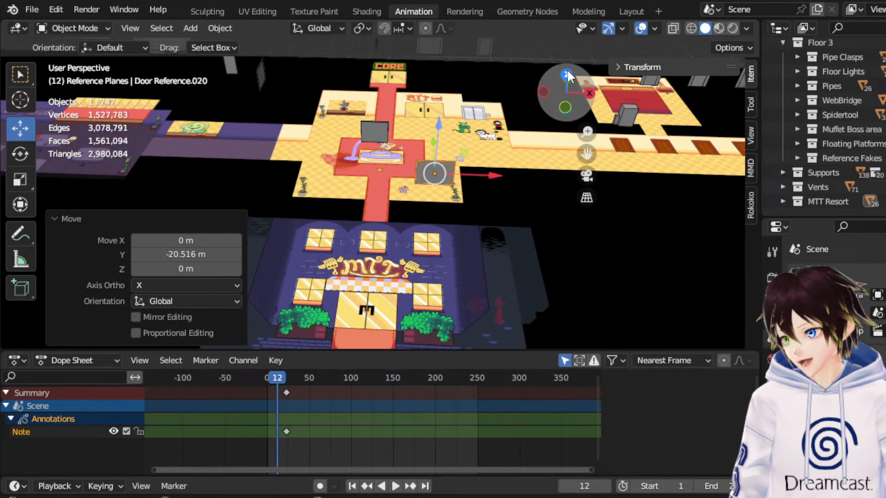
left_click(566, 71)
left_click_drag(482, 264, 423, 247)
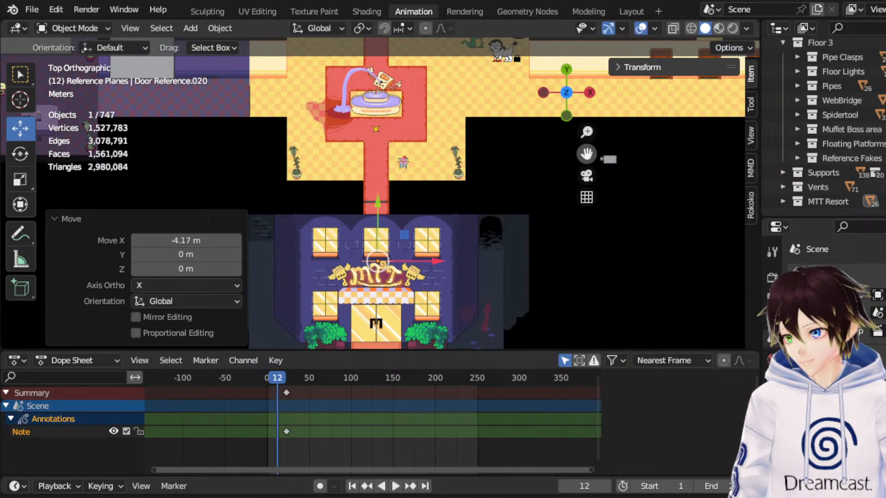
left_click_drag(586, 155, 590, 136)
middle_click_drag(458, 244, 429, 123)
key("KP_Decimal")
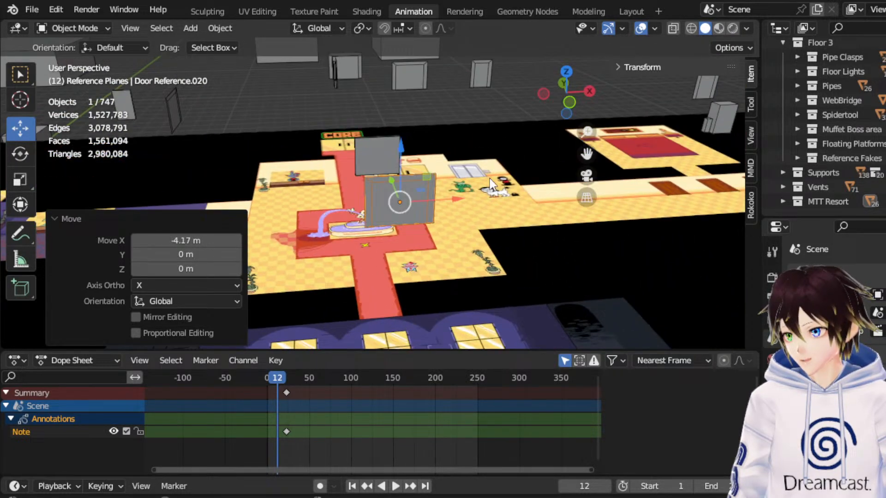
Move the door reference -0.1259 m along X to centre it on the red carpet at the resort lobby's entrance.
middle_click_drag(403, 240, 404, 268)
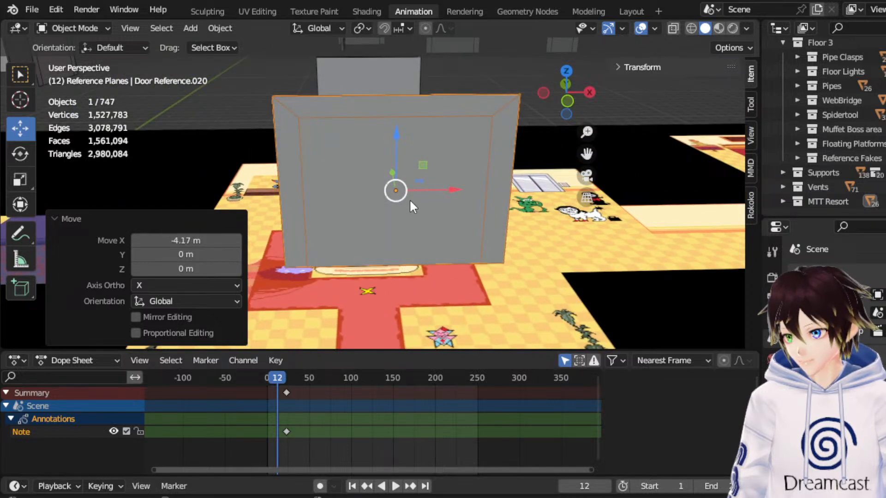
middle_click_drag(467, 152, 474, 152)
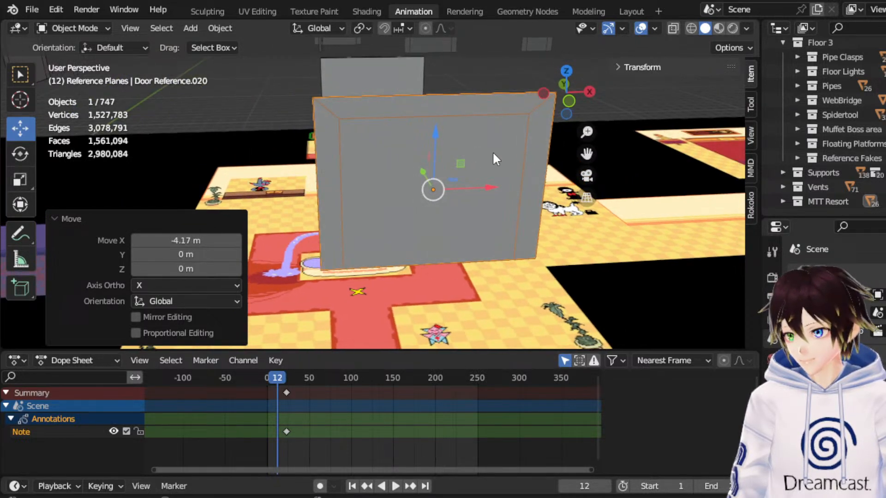
scroll(368, 198, "down", 4)
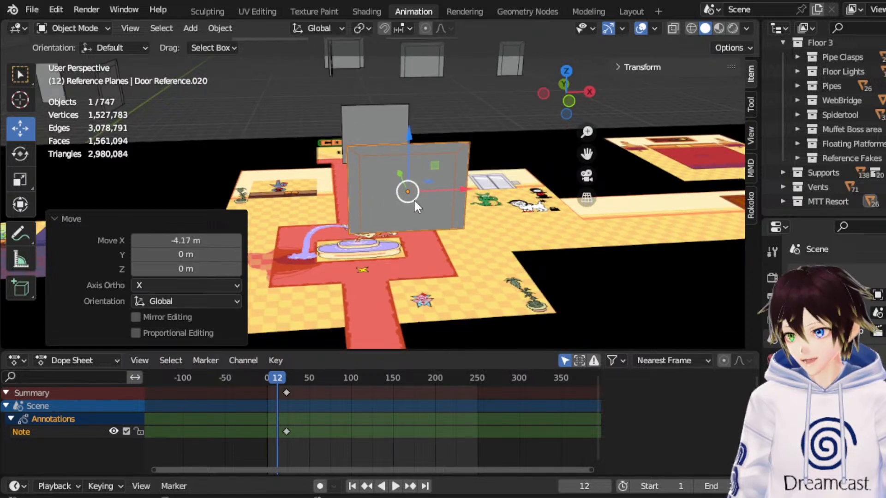
left_click(567, 72)
scroll(334, 229, "down", 5)
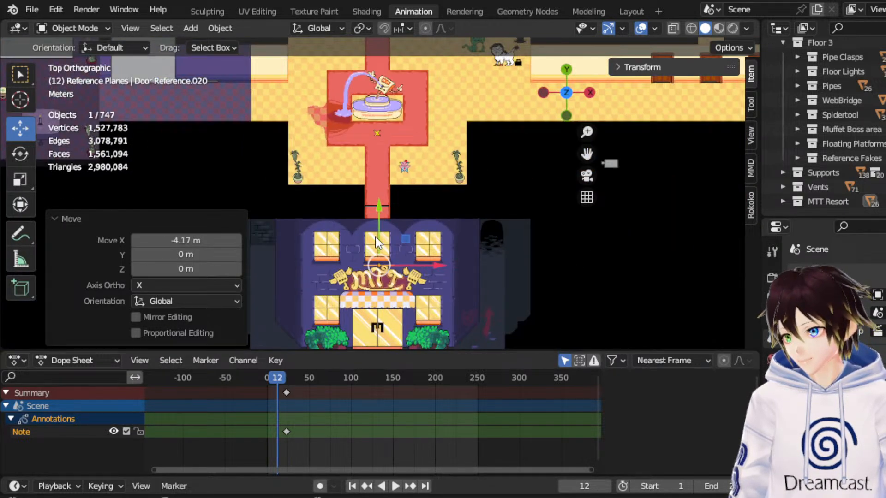
left_click_drag(378, 237, 411, 224)
scroll(392, 202, "up", 2)
middle_click_drag(342, 203, 347, 92)
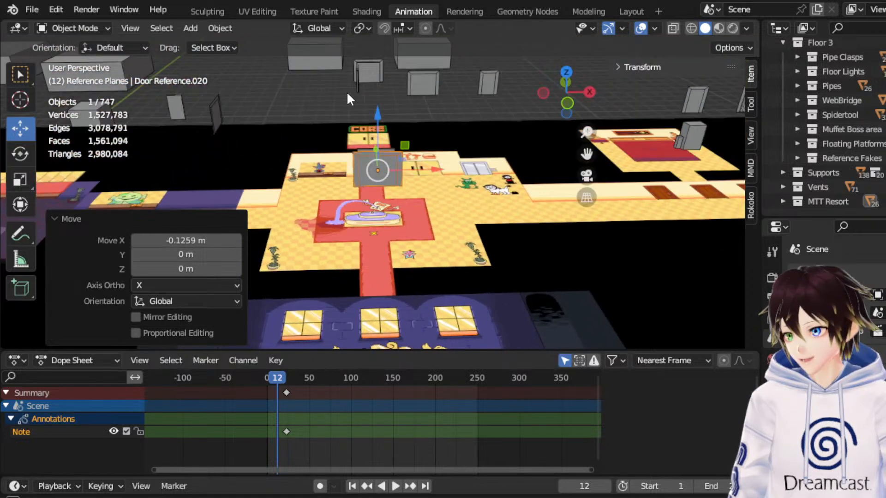
Enter Edit Mode on the door reference and extrude its -X side edge outward along X to form a side panel.
left_click(74, 61)
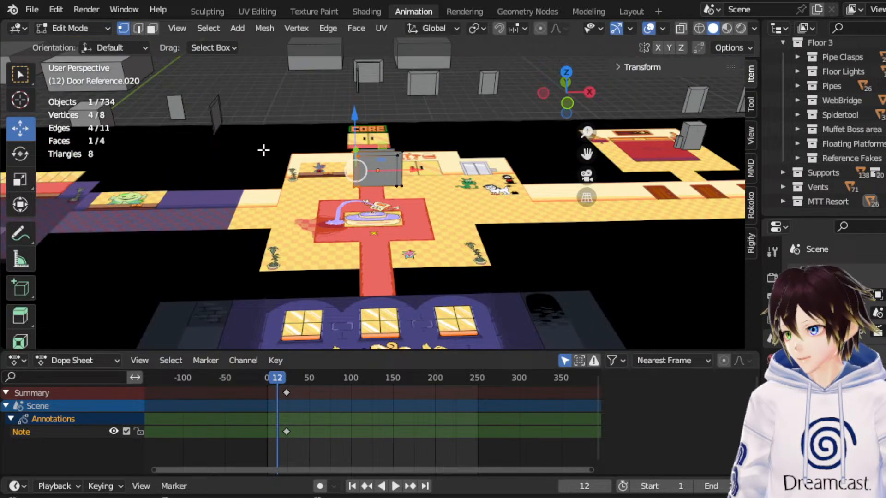
middle_click_drag(217, 133, 352, 141)
left_click(152, 28)
scroll(423, 206, "down", 2)
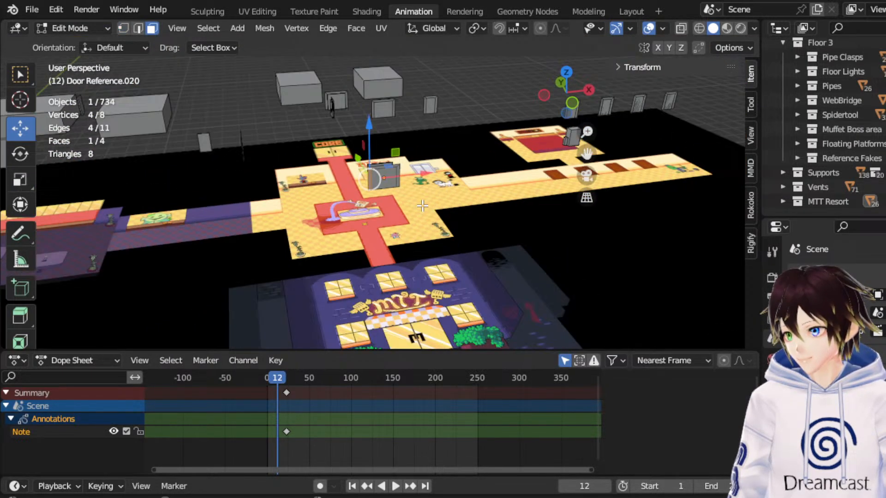
middle_click_drag(457, 239, 434, 228)
scroll(405, 185, "up", 3)
left_click(411, 173)
scroll(412, 174, "up", 3)
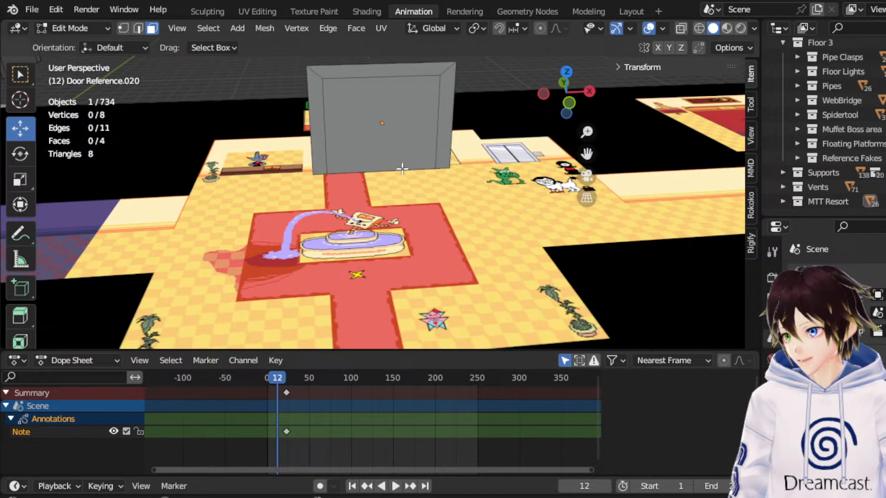
left_click(136, 28)
left_click(309, 123)
key("e")
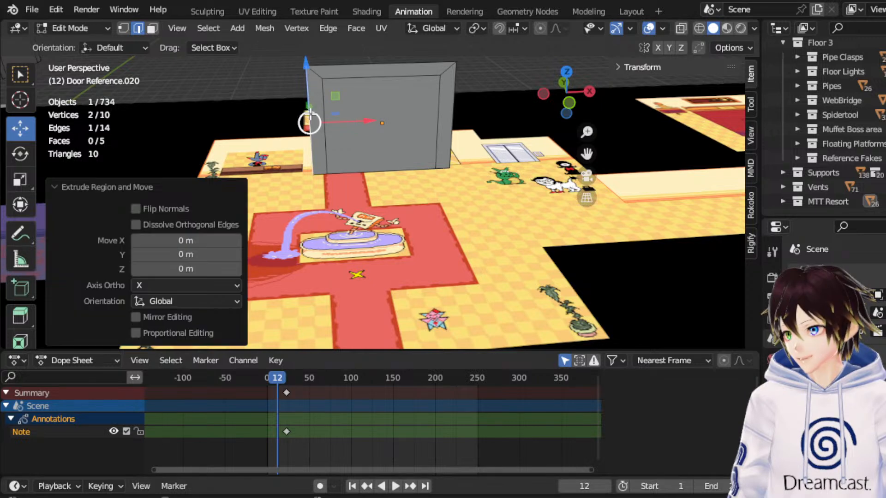
left_click_drag(344, 123, 262, 136)
Extrude the door reference's +X side edge outward by 1.2602 m along X.
left_click(456, 119)
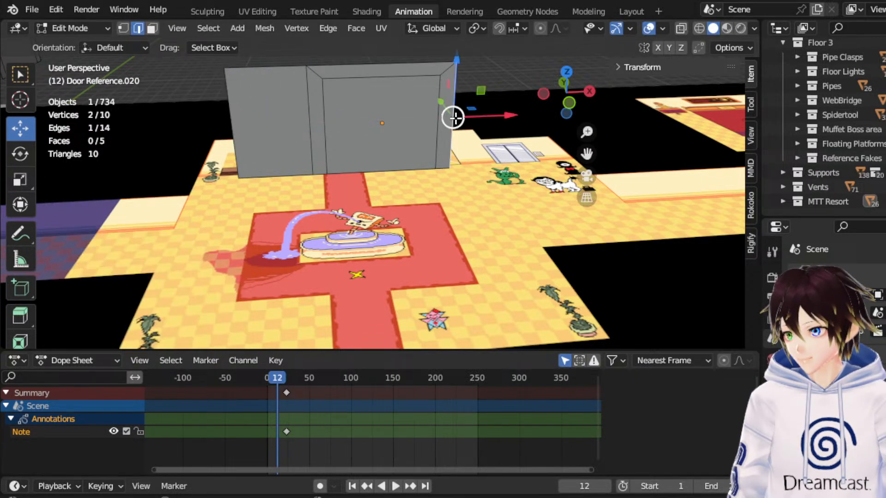
key("e")
right_click(456, 118)
left_click_drag(455, 118, 520, 116)
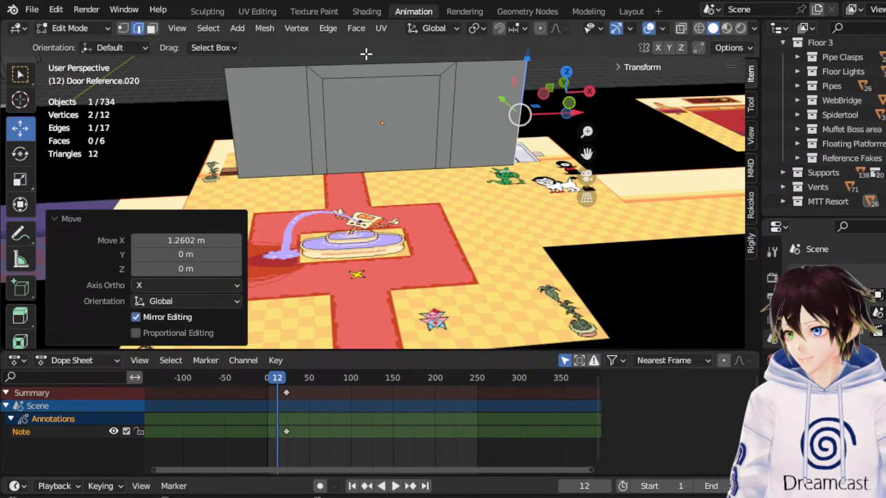
Extrude the top edge of the door frame upward by 1.5556 m along Z.
left_click(358, 68)
scroll(357, 67, "down", 3)
key("e")
right_click(357, 67)
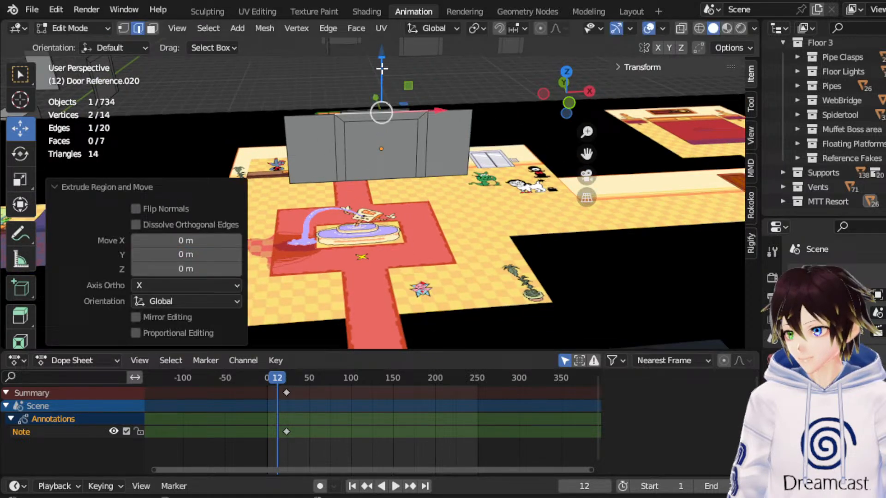
left_click_drag(382, 69, 376, 314)
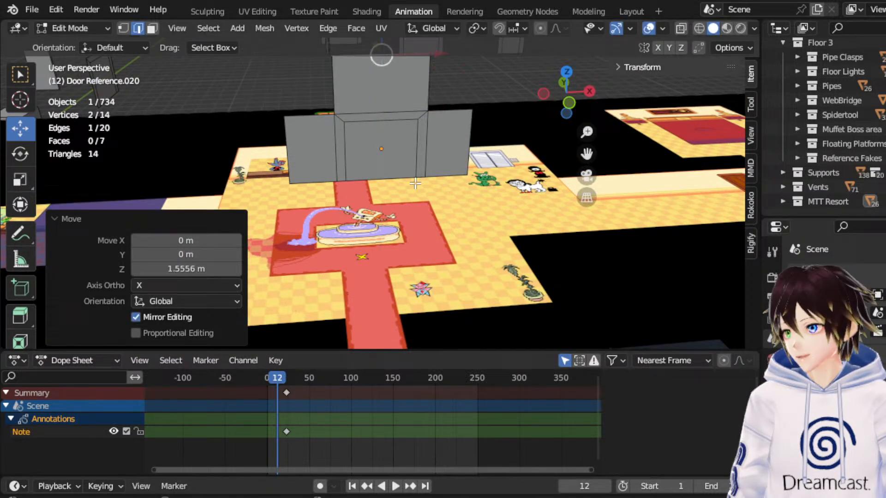
Extrude the inner door face 2.728 m along Y to the edge of the lobby floor, forming a passage.
scroll(393, 154, "down", 6)
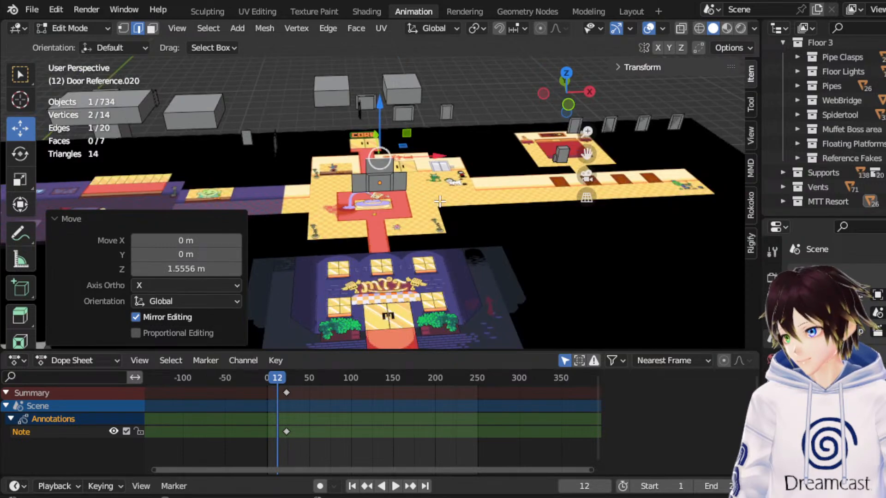
middle_click_drag(443, 179, 442, 197)
scroll(440, 180, "up", 3)
middle_click_drag(357, 192, 391, 189)
left_click(153, 28)
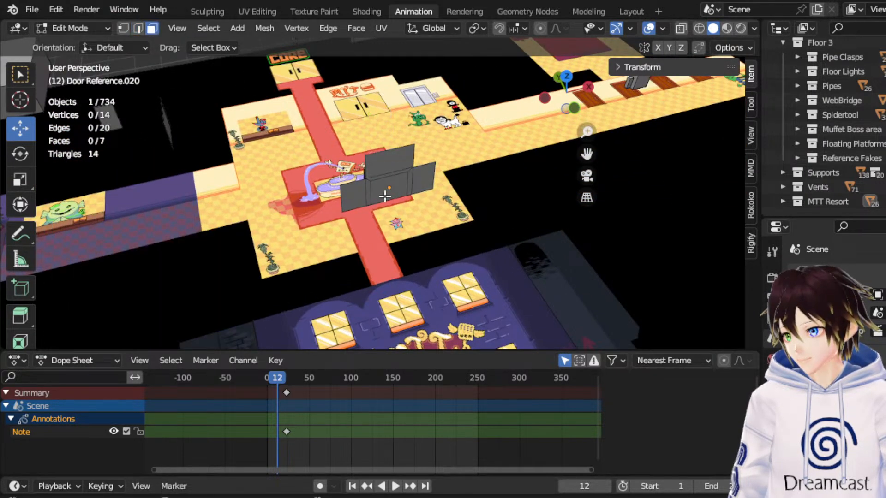
left_click(376, 192)
left_click(568, 77)
key("e")
right_click(376, 172)
left_click_drag(376, 172, 380, 117)
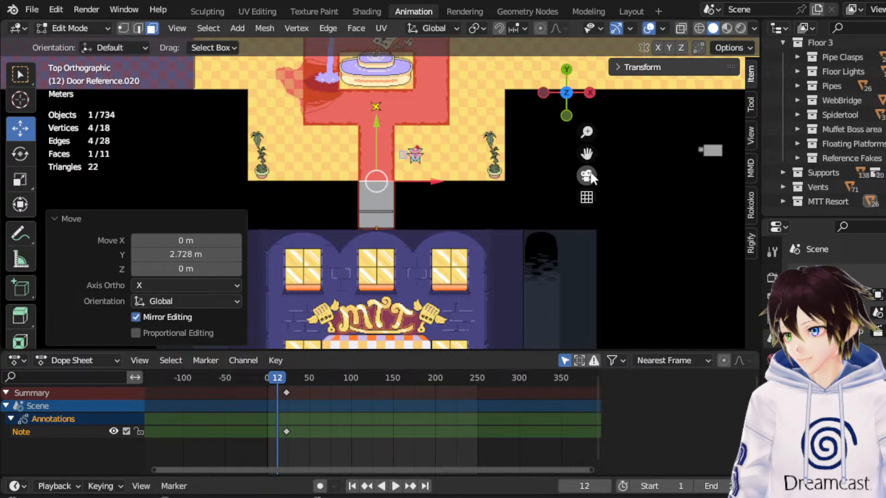
Return to Object Mode and check the extruded passage's alignment with the lobby carpet from above and in perspective.
left_click_drag(584, 156, 635, 257)
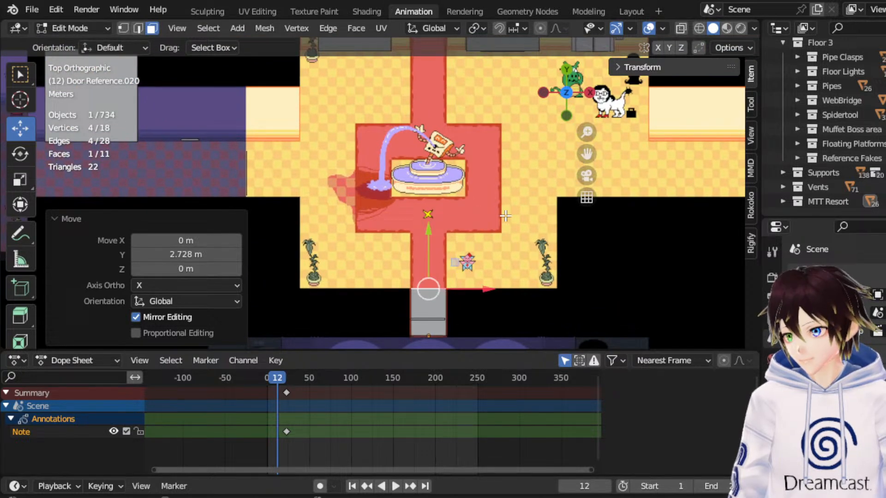
middle_click_drag(527, 208, 485, 164)
left_click(90, 28)
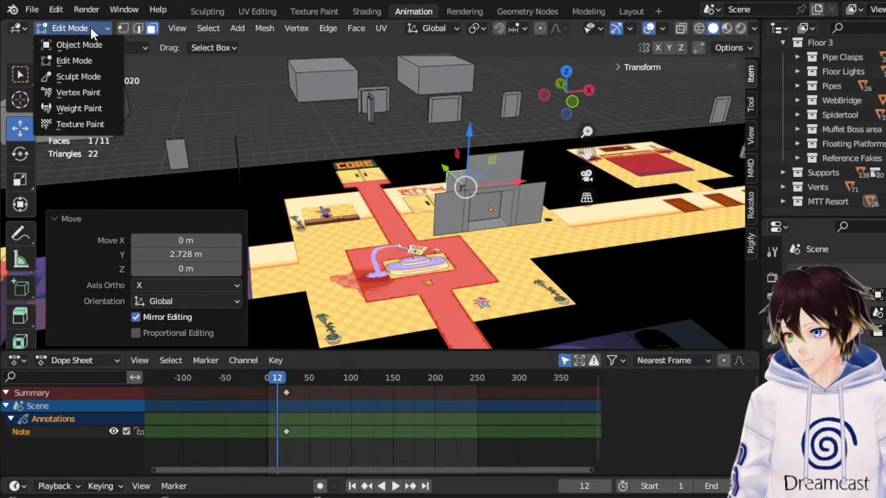
left_click(88, 39)
middle_click_drag(477, 130, 485, 198)
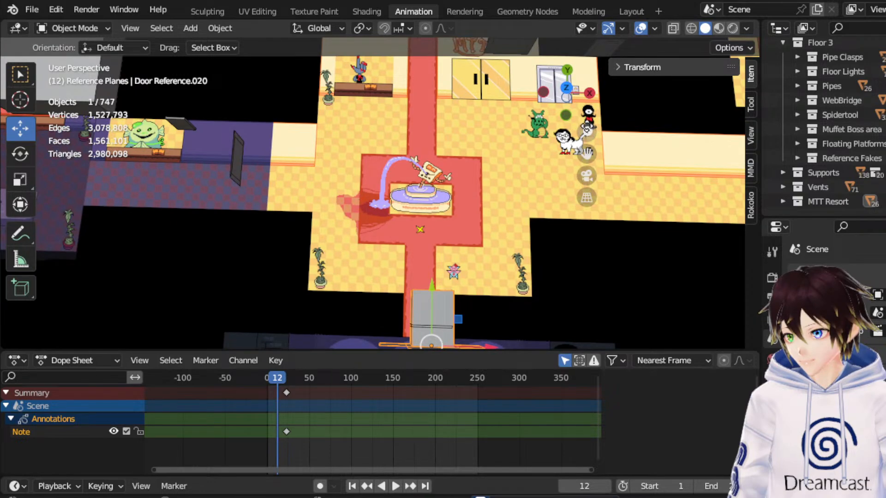
left_click(566, 90)
left_click_drag(586, 154, 569, 50)
middle_click_drag(502, 234, 491, 164)
Reopen the door reference in Edit Mode and switch the viewport to wireframe shading.
left_click(99, 29)
left_click(98, 55)
left_click(398, 129)
left_click(699, 28)
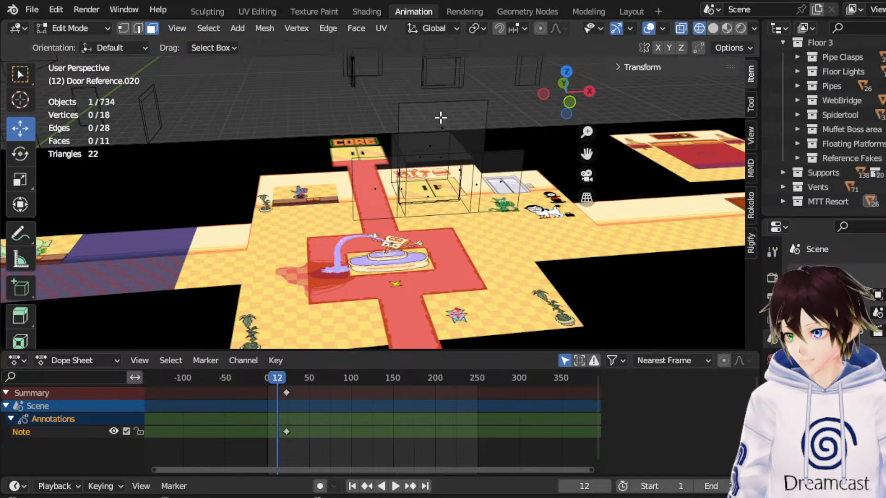
Extrude the top edges of both side panels upward along Z to the height of the panel above the door.
left_click(138, 28)
left_click(400, 123)
left_click(361, 159)
left_click(507, 157, "shift")
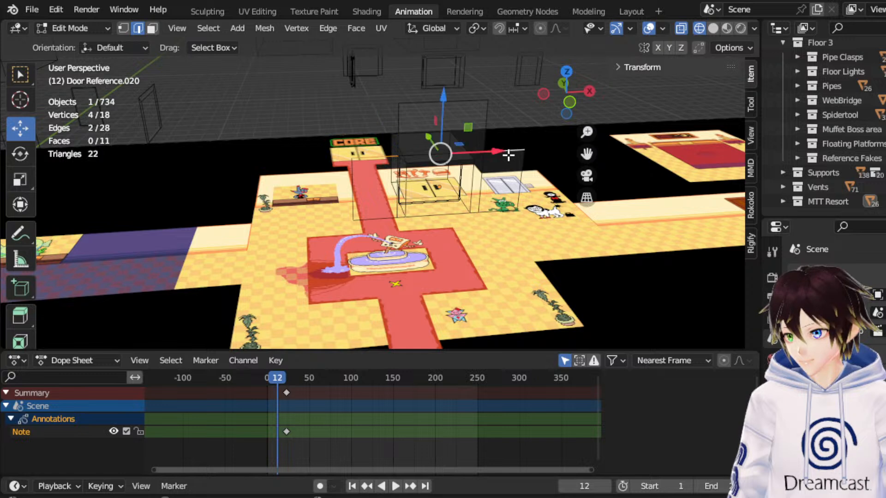
left_click(568, 101)
key("e")
right_click(490, 111)
left_click_drag(586, 154, 576, 266)
scroll(427, 220, "up", 5)
left_click_drag(421, 216, 439, 123)
scroll(438, 124, "up", 3)
left_click_drag(466, 93, 474, 85)
Merge the overlapping vertices at the upper panel's two top corners by distance, with a merge distance of 0.0101 m.
left_click(123, 28)
scroll(320, 151, "down", 4)
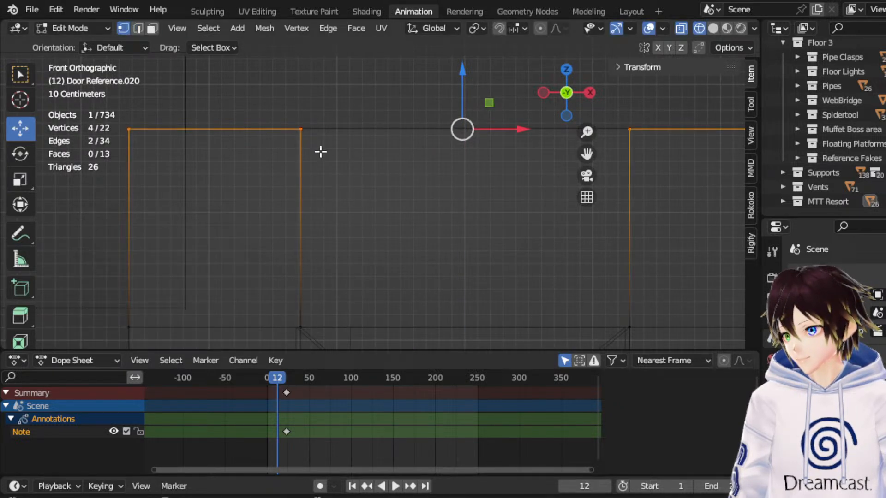
left_click_drag(312, 131, 533, 181)
right_click(533, 182)
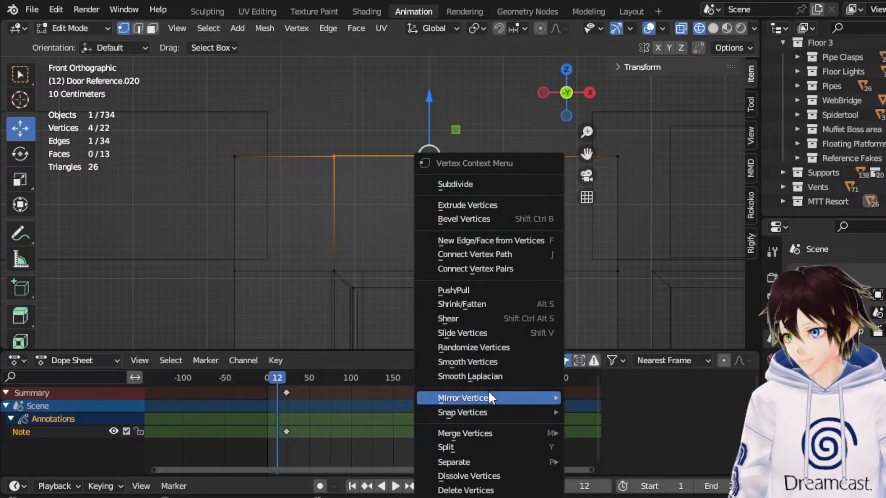
mouse_move(498, 431)
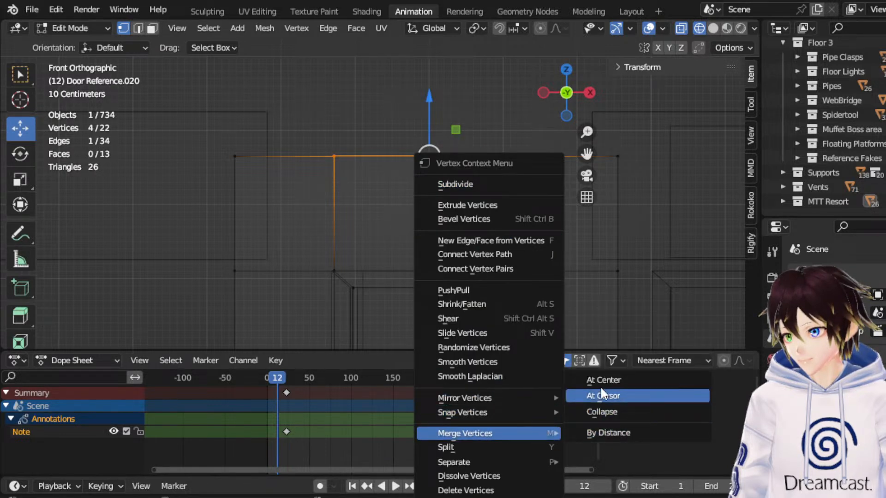
left_click(611, 433)
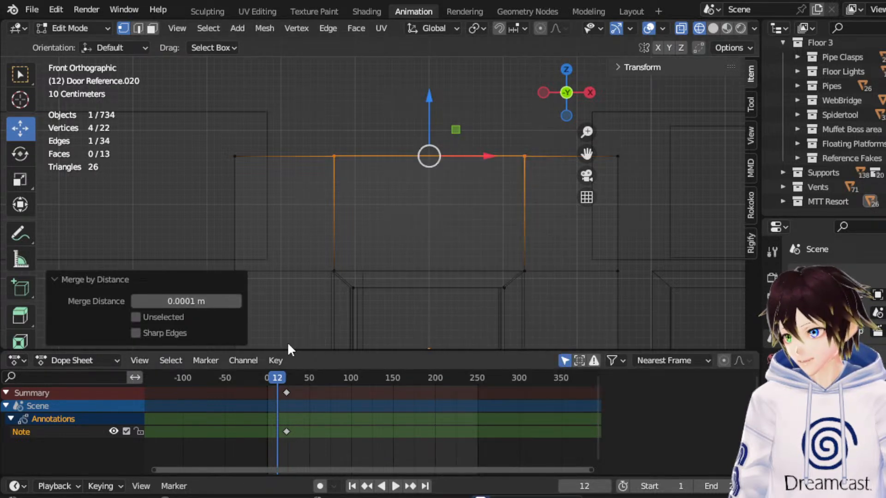
left_click(235, 302)
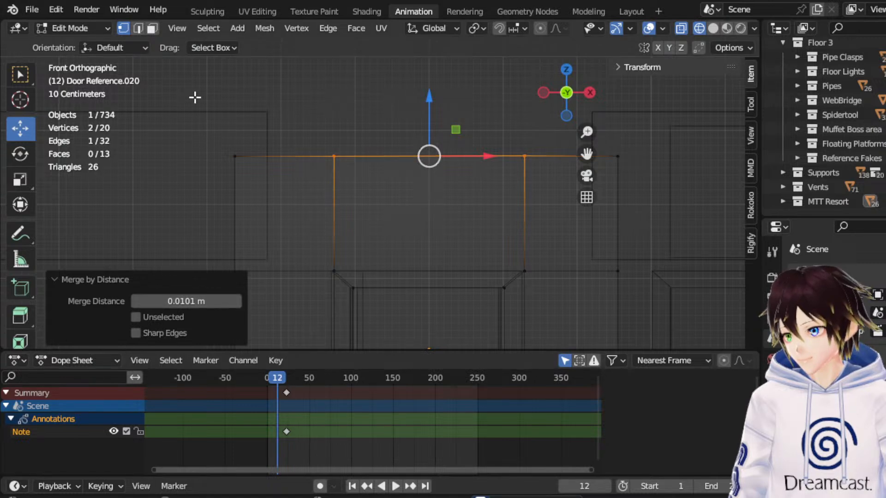
Scale all four top vertices of the door reference along Z to level them, finishing with a factor of 0.427.
left_click_drag(193, 95, 650, 175)
left_click(20, 179)
left_click_drag(427, 99, 428, 149)
left_click_drag(429, 114, 429, 137)
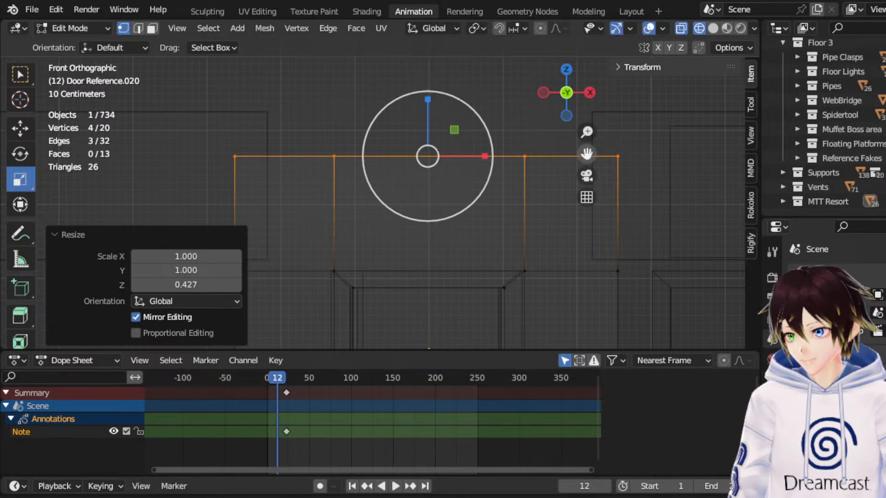
Examine the door reference's position relative to the resort facade, its windows and the front entrance on the map art.
left_click_drag(586, 154, 586, 12)
scroll(435, 228, "down", 4)
middle_click_drag(435, 228, 432, 230)
scroll(432, 231, "down", 5)
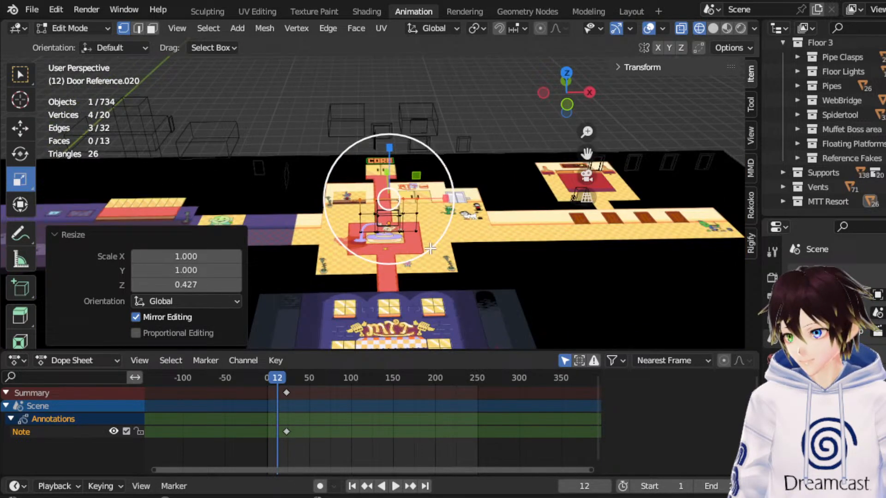
left_click_drag(587, 153, 593, 30)
scroll(489, 168, "up", 3)
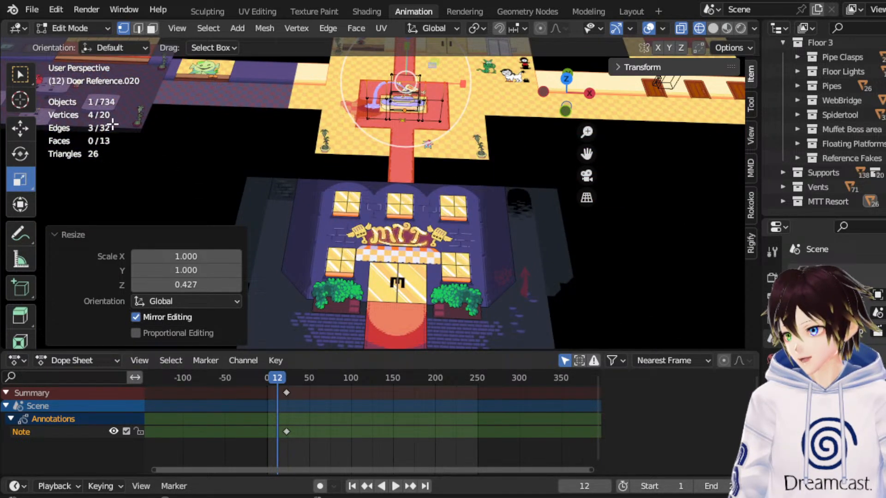
left_click(20, 129)
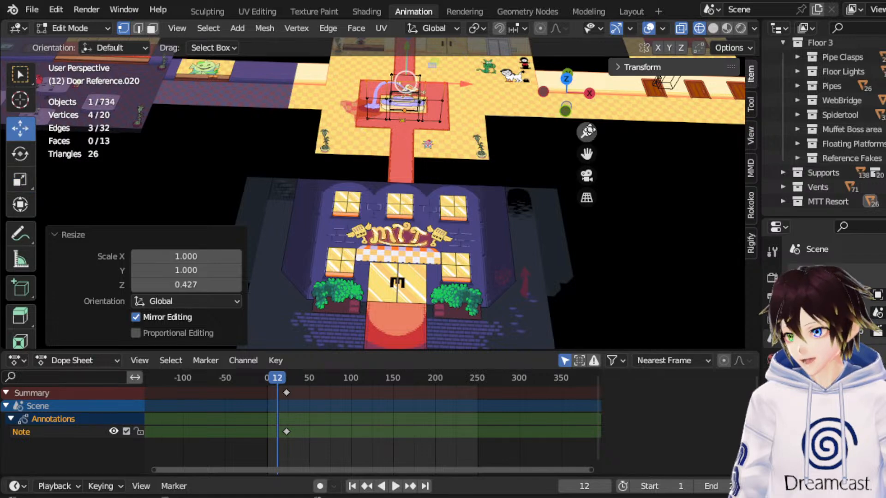
scroll(516, 231, "up", 3)
middle_click_drag(517, 200, 518, 258)
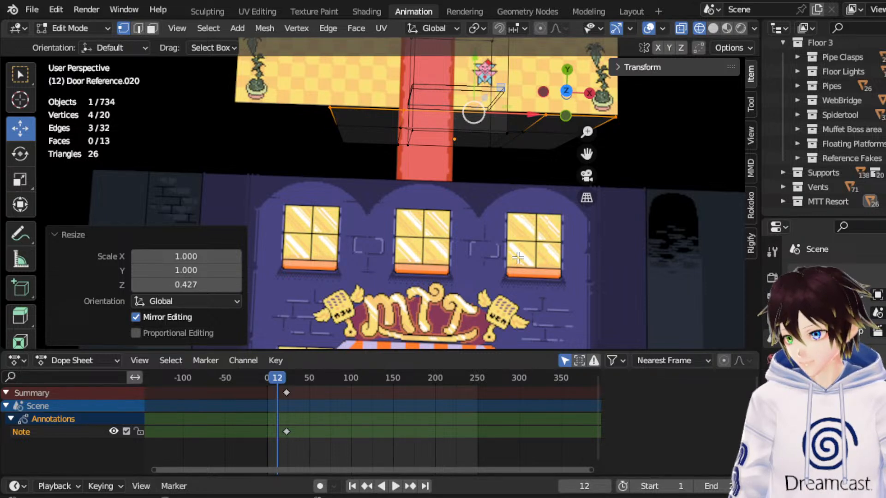
left_click_drag(587, 154, 551, 0)
middle_click_drag(483, 235, 488, 235)
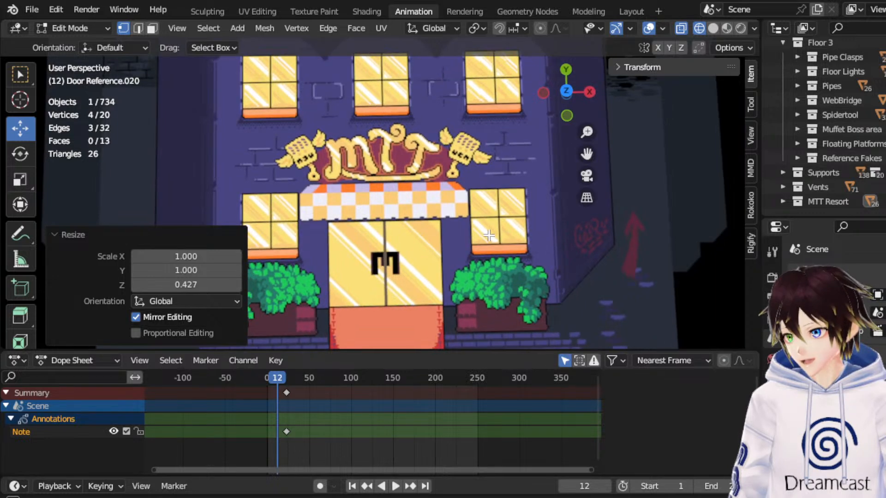
scroll(488, 236, "down", 2)
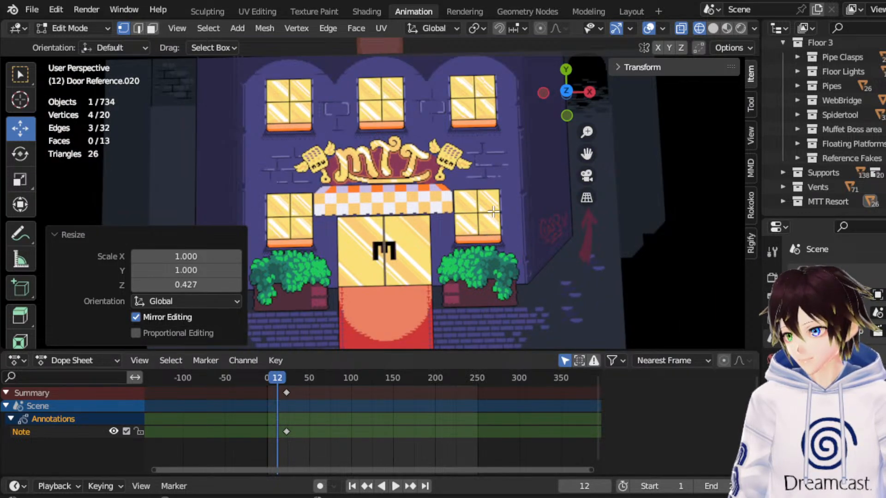
Finish editing the door reference's mesh and return to Object Mode.
left_click(567, 91)
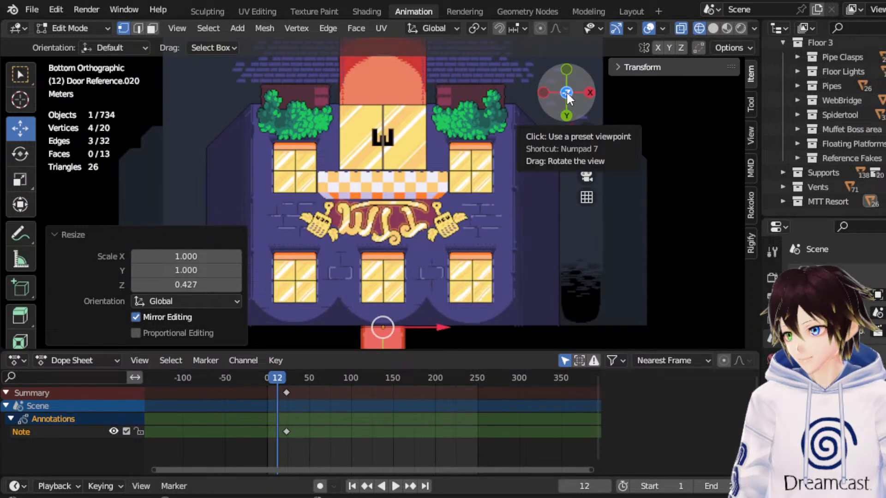
left_click(566, 92)
scroll(382, 194, "down", 2)
left_click(87, 28)
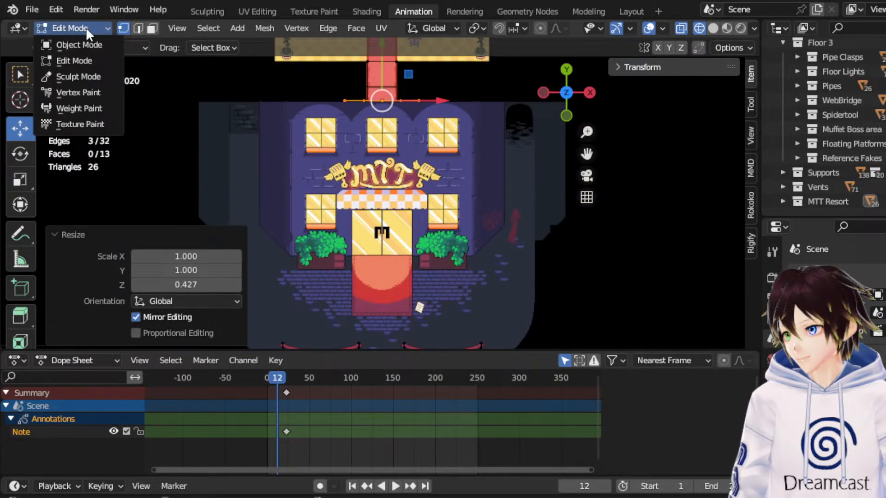
left_click(79, 45)
Make the MTT Resort collection the active one and expand its contents.
scroll(384, 189, "up", 2)
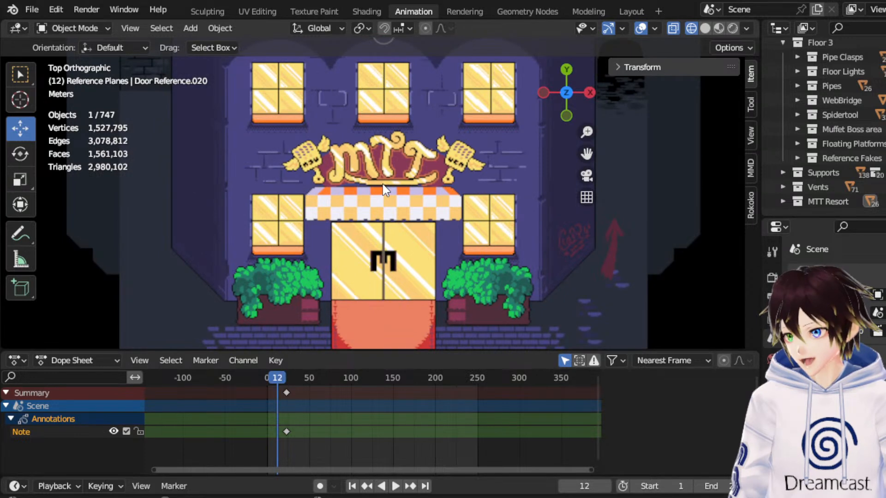
scroll(858, 156, "up", 5)
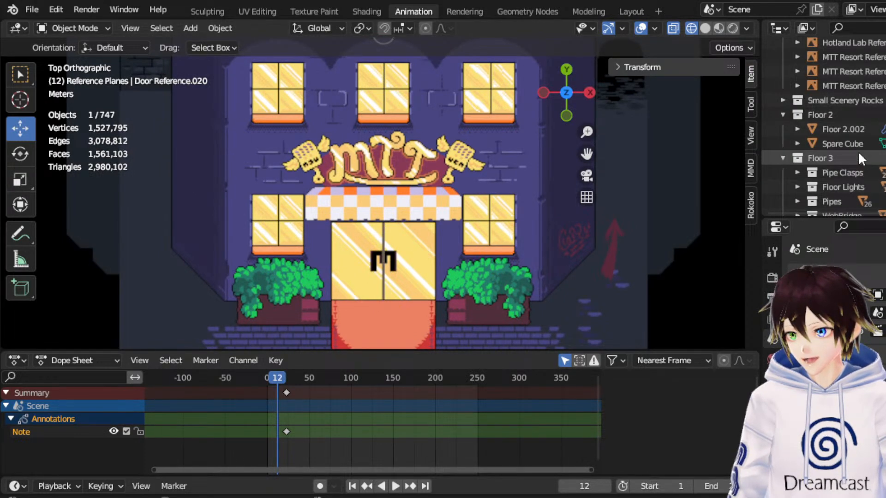
scroll(859, 156, "up", 8)
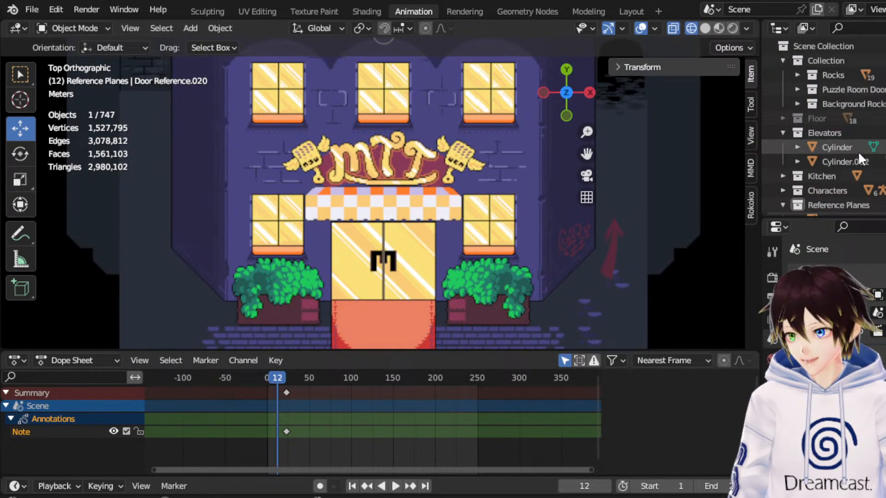
scroll(857, 151, "down", 10)
scroll(341, 103, "down", 4)
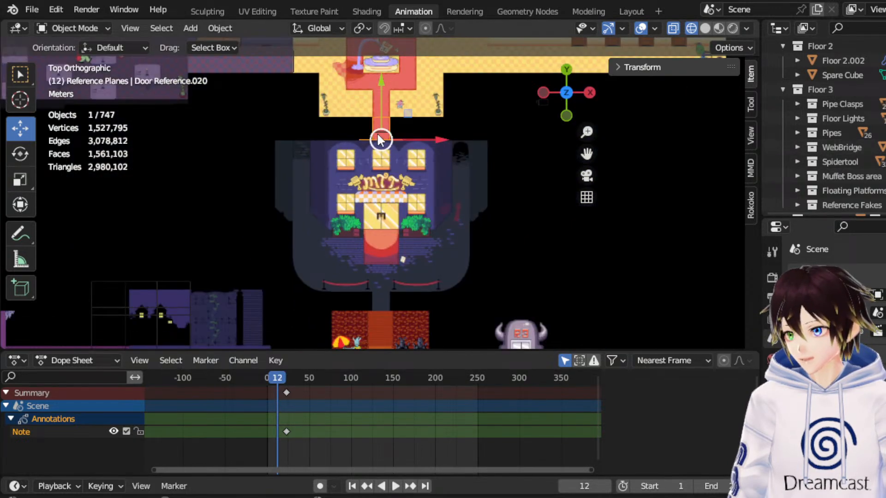
scroll(863, 148, "down", 3)
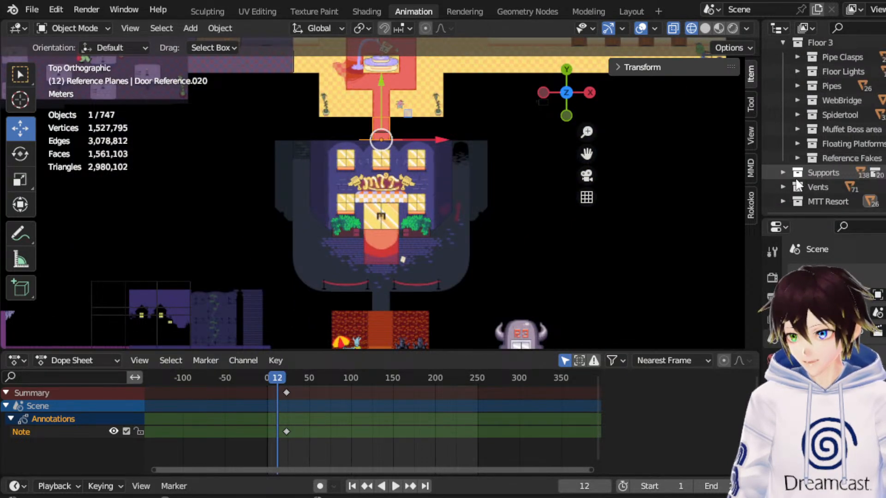
left_click(796, 204)
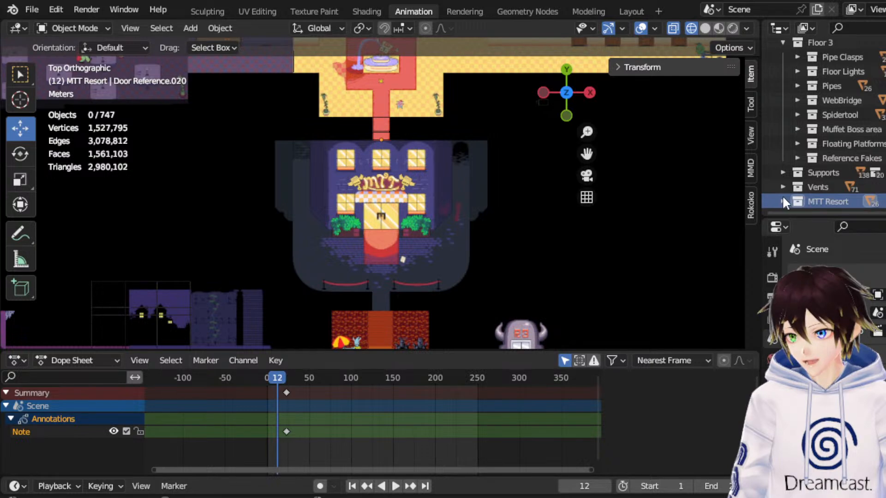
left_click(783, 201)
scroll(784, 166, "down", 10)
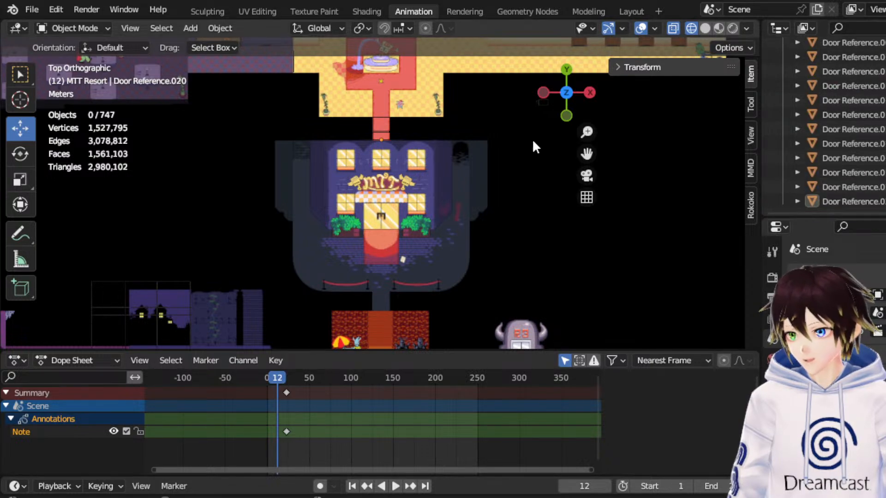
key("KP_5")
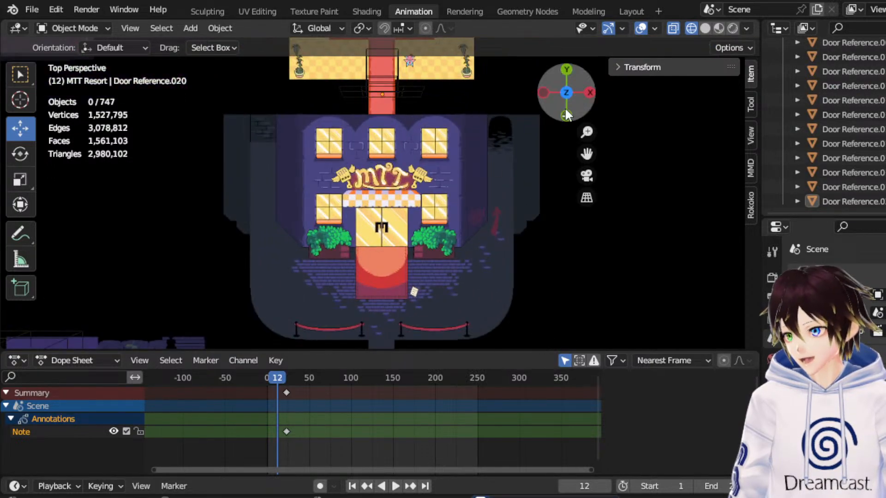
left_click(566, 93)
left_click(566, 92)
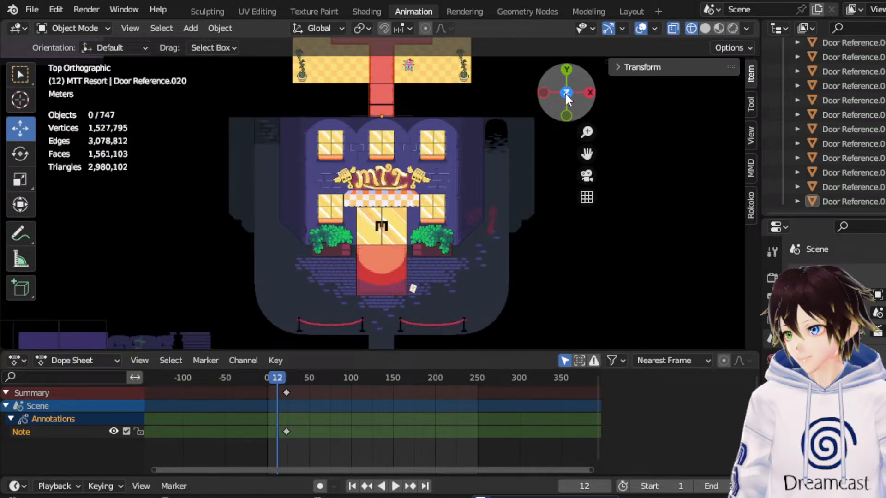
left_click_drag(585, 155, 583, 178)
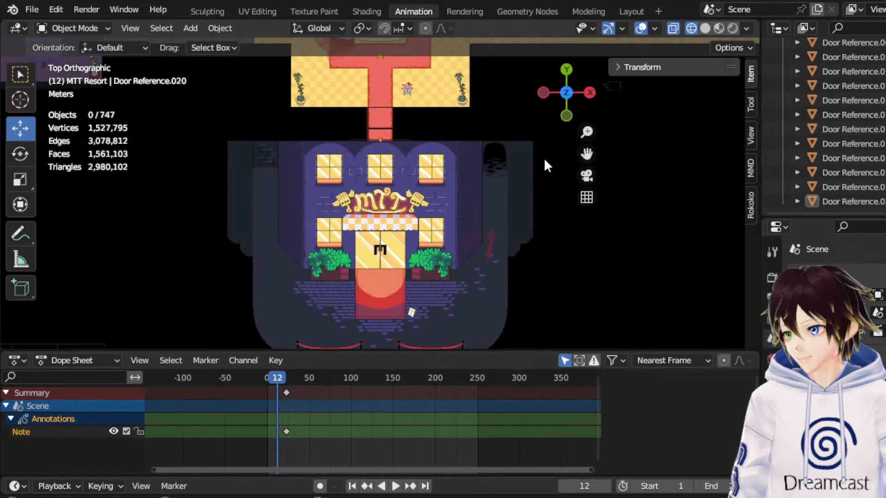
left_click(381, 134)
left_click(394, 135)
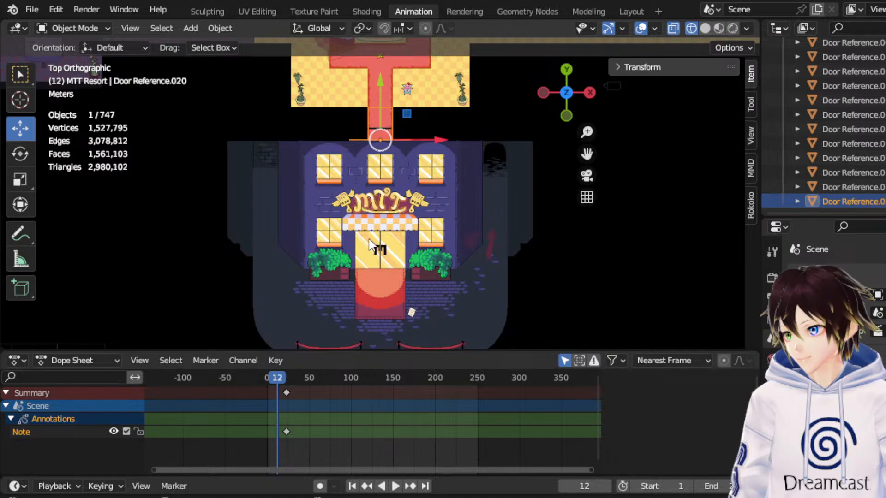
left_click(193, 28)
mouse_move(203, 44)
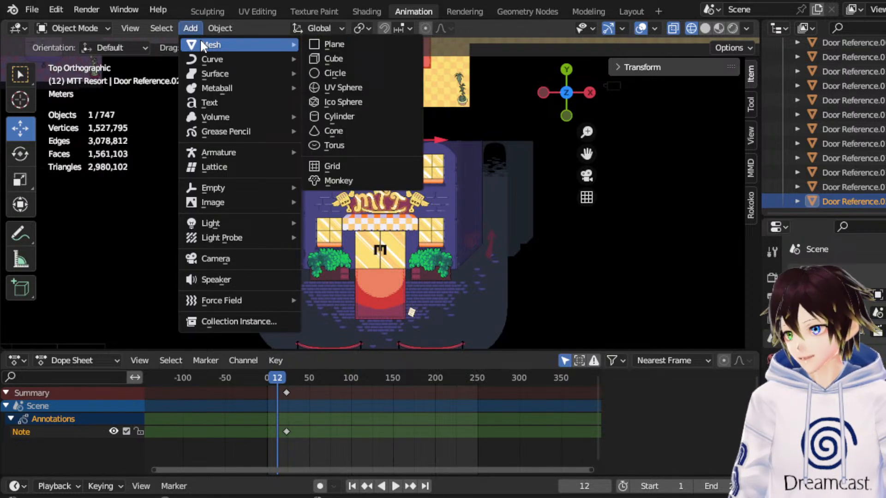
key("Escape")
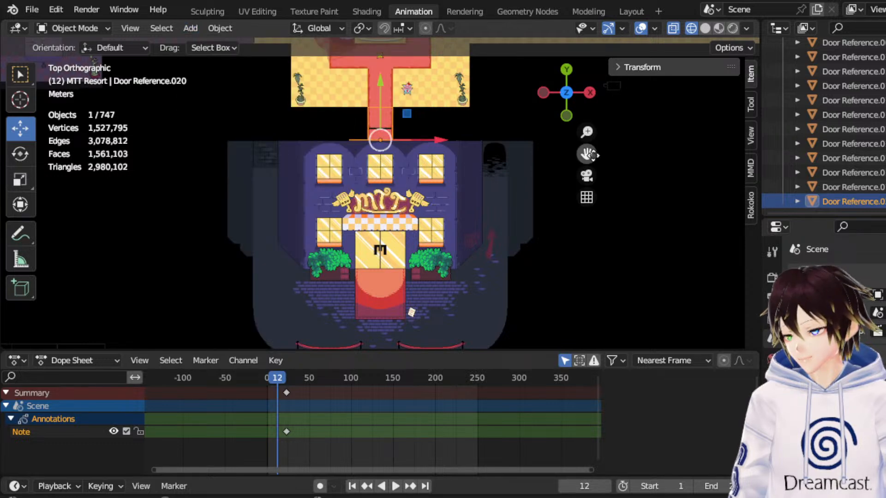
Duplicate the door reference in the red passage and move the copy along Y to the base of the front doors, finishing with -1.3989 m.
right_click(376, 133)
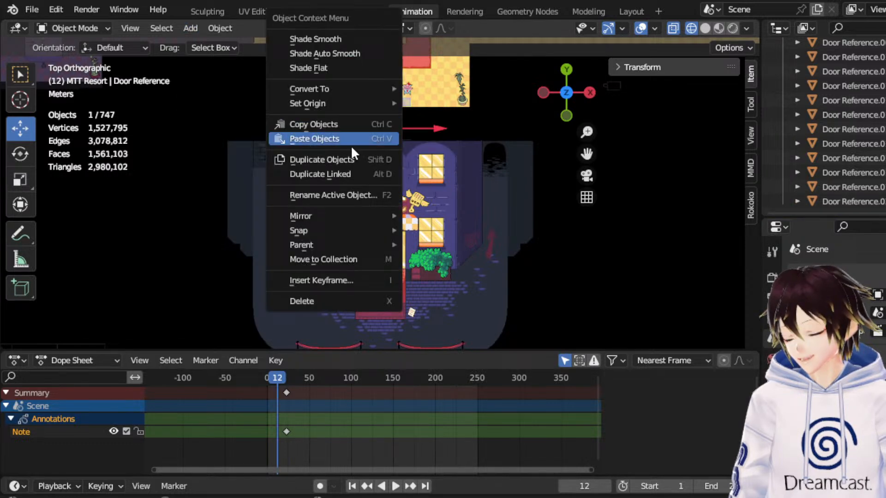
left_click(346, 159)
key("Escape")
key("g")
key("y")
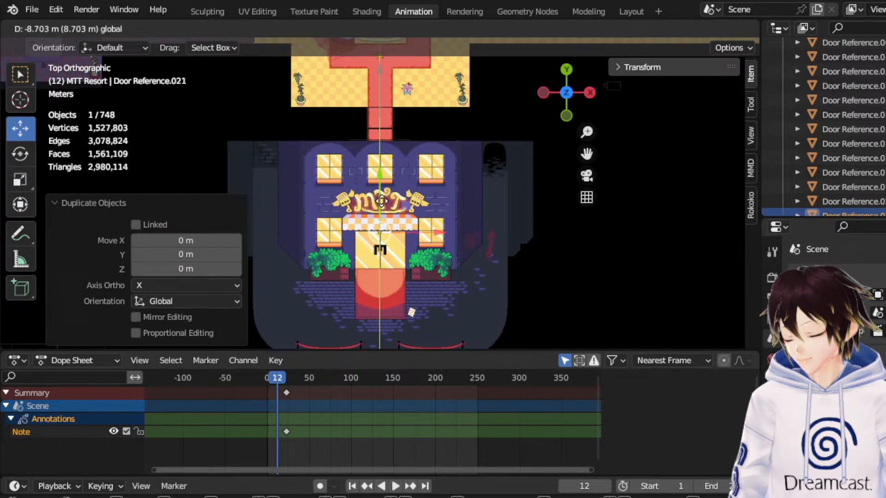
left_click(392, 235)
scroll(392, 235, "up", 3)
left_click_drag(586, 154, 628, 45)
left_click_drag(391, 148, 382, 180)
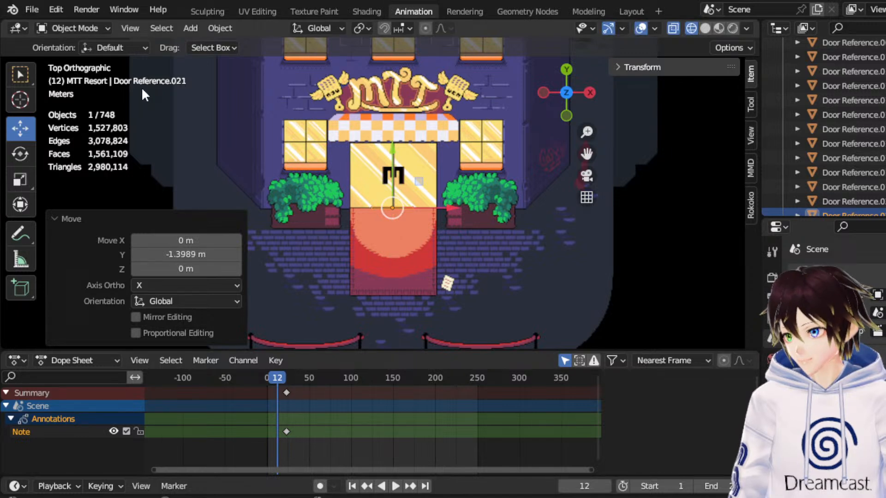
Enter Edit Mode on the copied door reference and move its whole mesh 2.6108 m along Z.
left_click(95, 30)
left_click(84, 63)
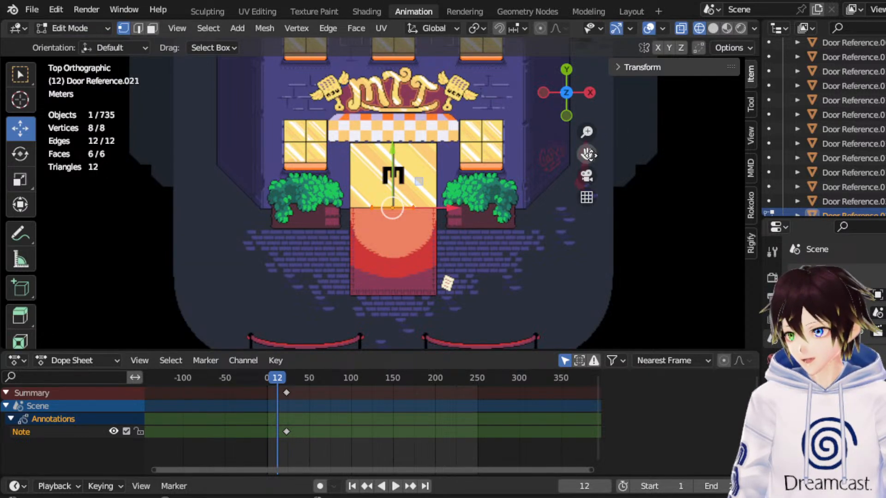
left_click_drag(586, 153, 549, 174)
middle_click_drag(330, 257, 358, 109)
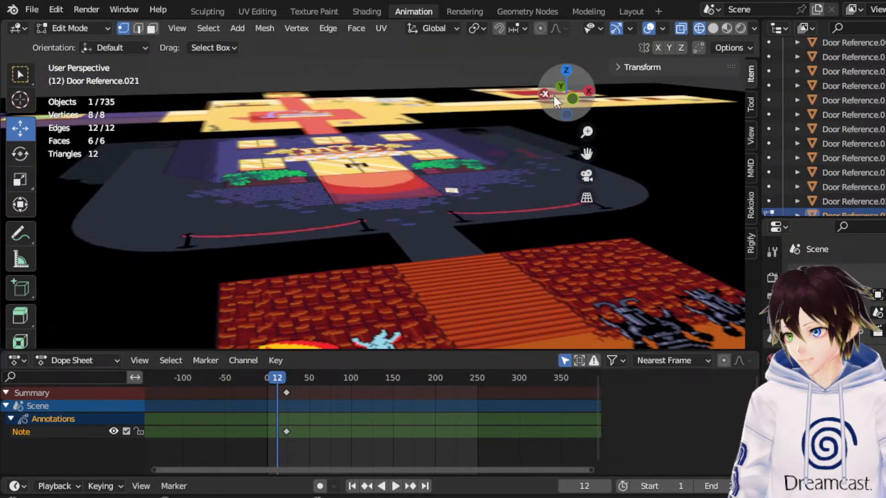
left_click(575, 95)
scroll(441, 98, "down", 5)
left_click_drag(441, 174, 306, 87)
mouse_move(369, 98)
left_mouse_down()
mouse_move(363, 112)
mouse_move(383, 133)
mouse_move(375, 124)
mouse_move(381, 113)
mouse_move(387, 119)
left_mouse_up()
middle_click_drag(390, 123, 553, 156)
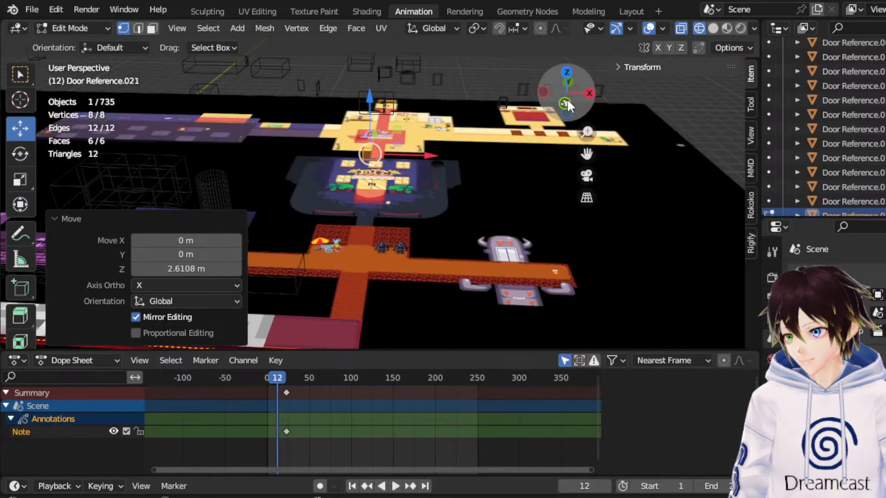
Delete the four vertices on the copied door's rear side, keeping only its flat front face.
left_click(566, 72)
scroll(461, 180, "up", 3)
scroll(308, 187, "up", 3)
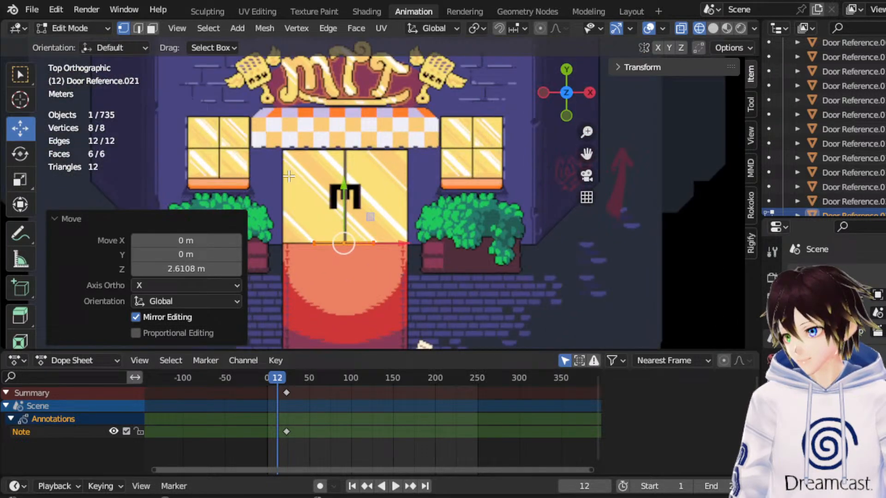
left_click(153, 29)
scroll(347, 249, "up", 3)
left_click_drag(228, 238, 422, 281)
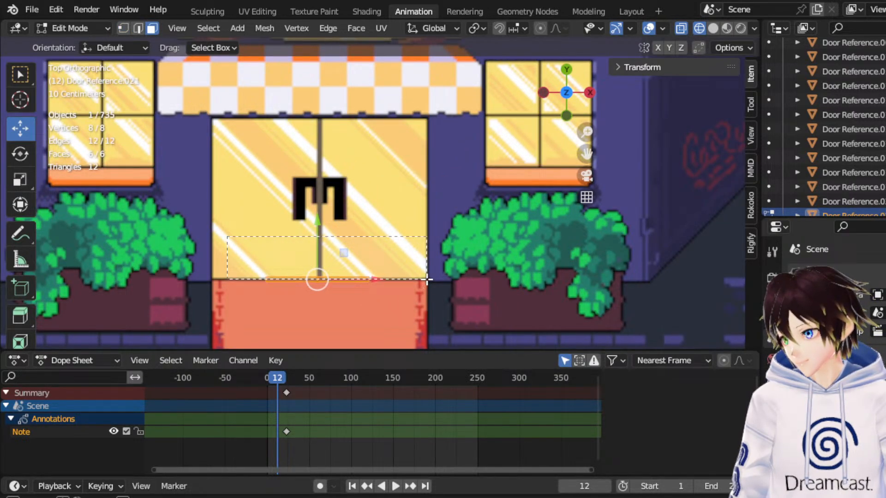
left_click(412, 268)
left_click(122, 28)
left_click_drag(220, 192, 435, 278)
key("x")
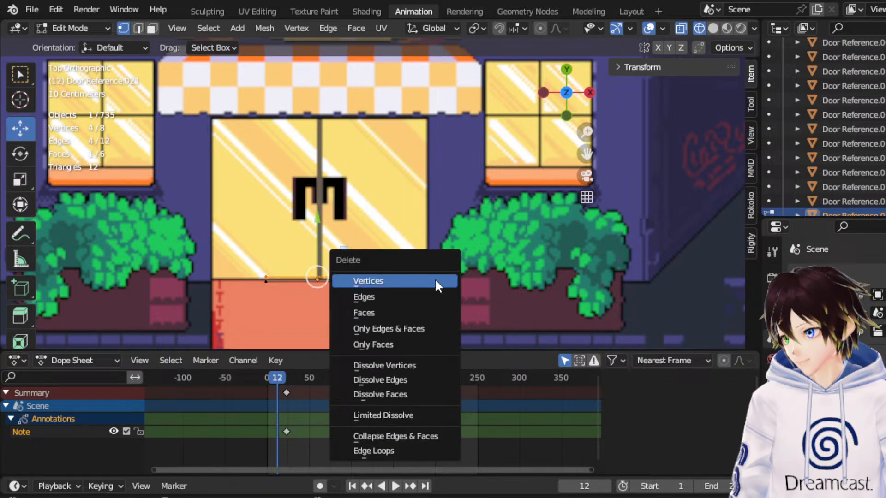
left_click(417, 281)
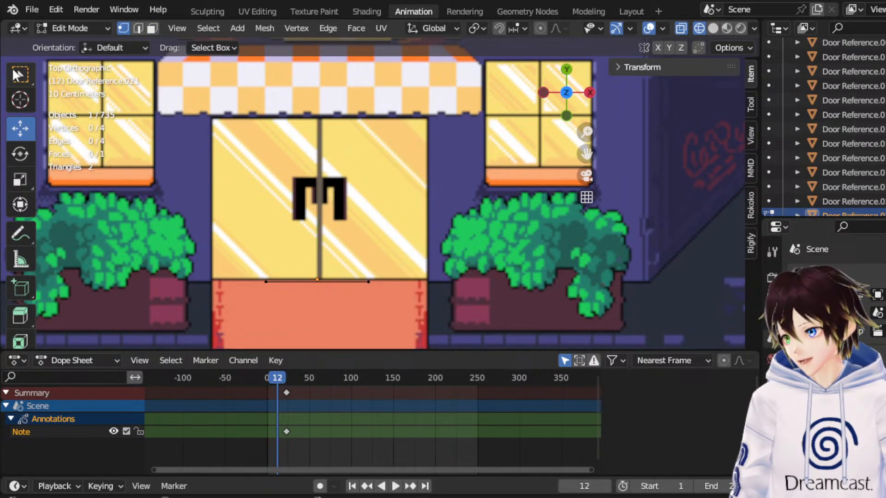
Add one vertical loop cut through the middle of the door plane, with a slide factor of 0.
left_click(138, 28)
middle_click_drag(324, 226, 338, 144)
scroll(339, 142, "down", 3)
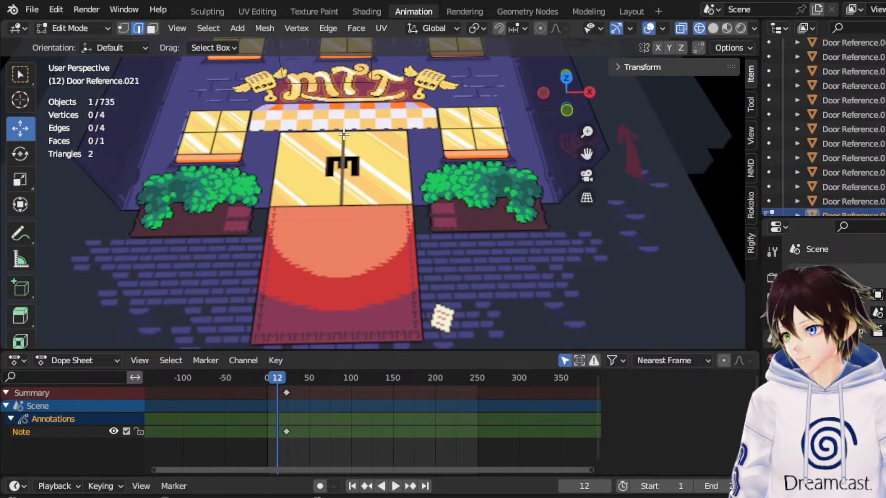
left_click_drag(586, 153, 628, 208)
left_click(387, 100)
right_click(386, 99)
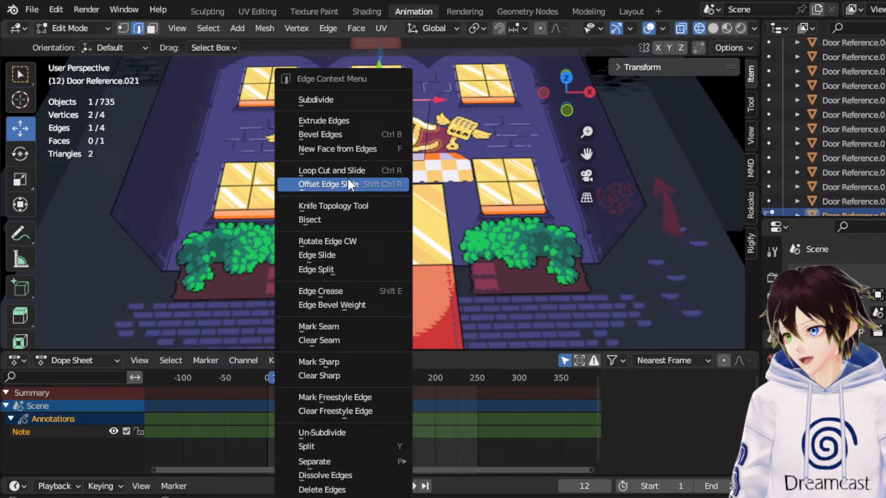
left_click(365, 171)
left_click(392, 113)
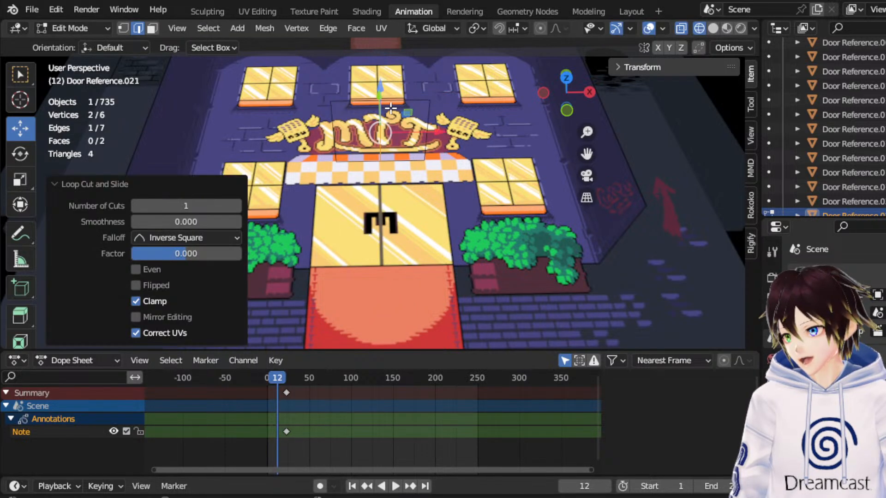
Delete the outer vertices on the door plane's +X side, keeping only the -X half.
left_click(122, 28)
left_click_drag(501, 211, 402, 59)
key("x")
left_click(401, 61)
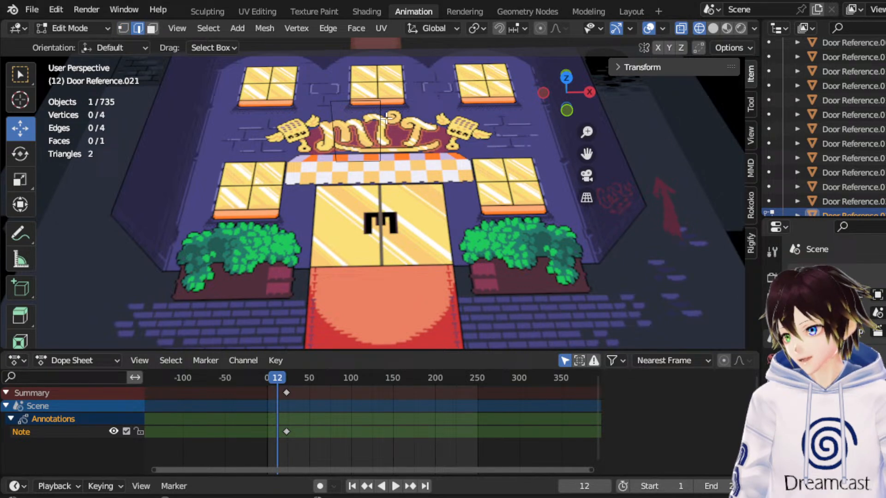
Extrude the top edge of the remaining half door upward along Z by 1.0201 m.
left_click(353, 97)
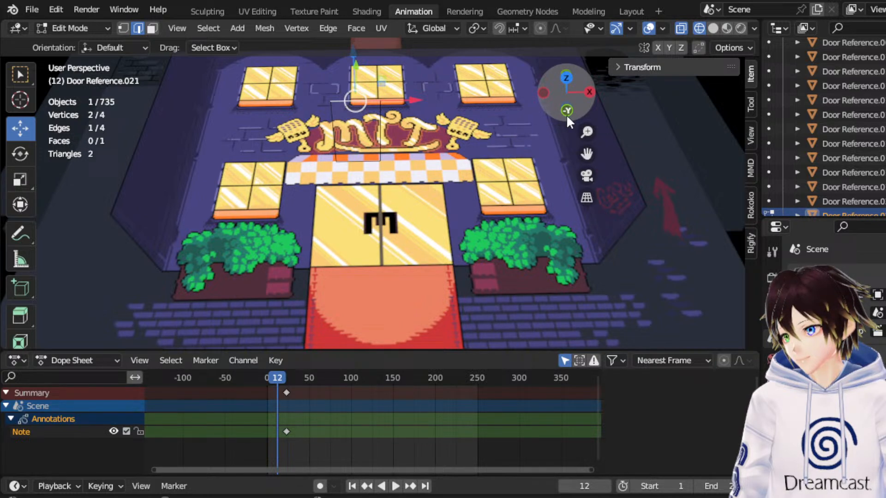
left_click(567, 112)
left_click_drag(586, 152, 597, 323)
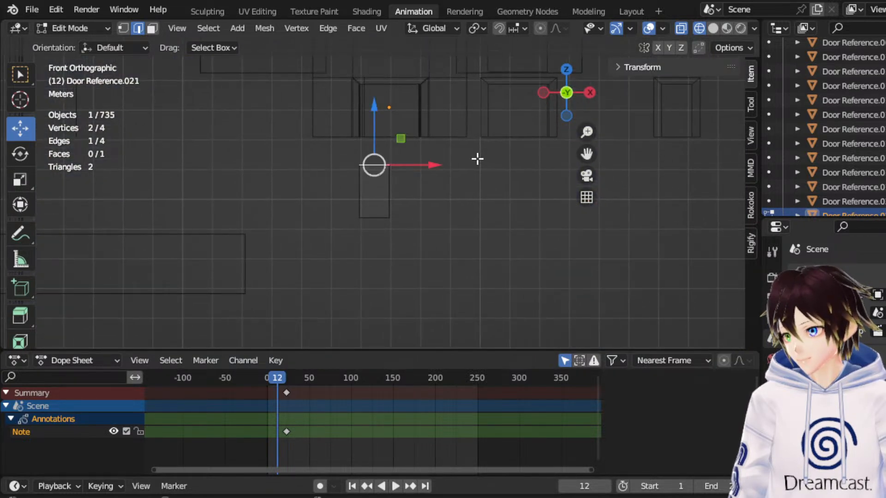
key("e")
right_click(443, 145)
key("g")
key("z")
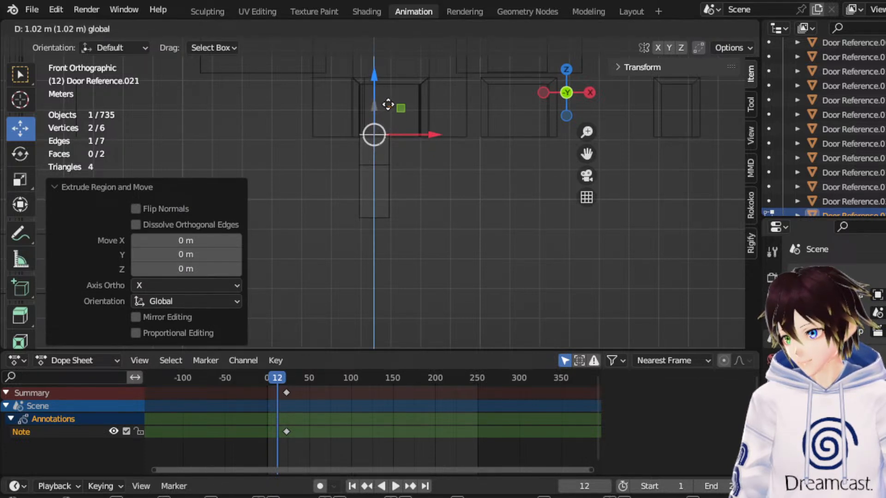
left_click(388, 105)
Select the entire half-door mesh and rotate it -90° about the global X axis.
left_click(571, 71)
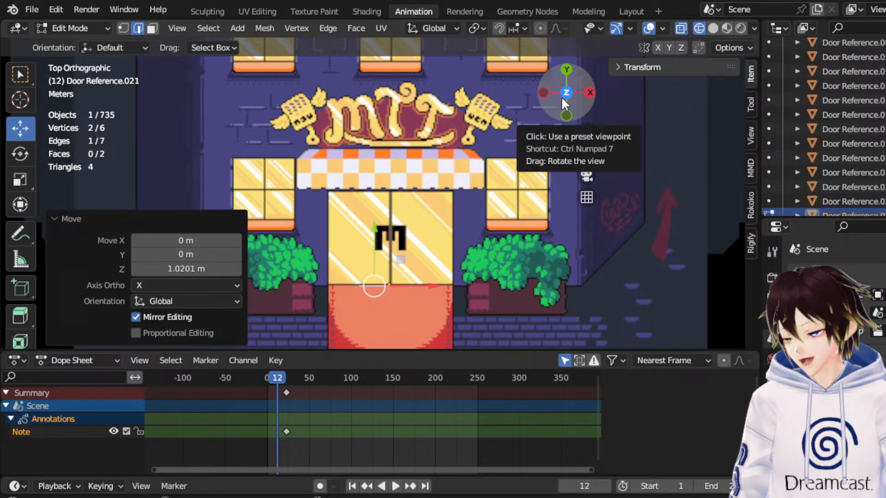
left_click_drag(466, 328, 298, 196)
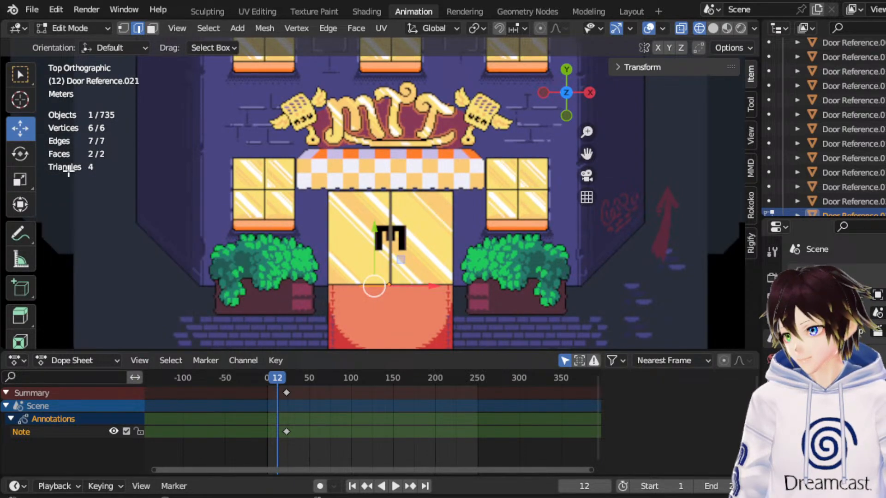
left_click(22, 159)
middle_click_drag(335, 171, 444, 111)
left_click_drag(495, 190, 419, 192)
left_click(202, 270)
type("-90")
key("Return")
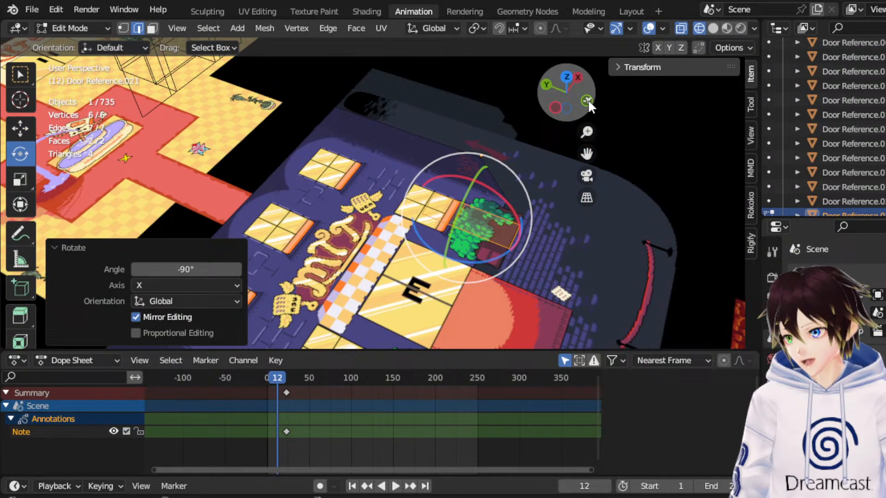
In top view, scale the half-door mesh by 2.057 and move it over the -X half of the drawn MTT entrance door.
left_click(566, 78)
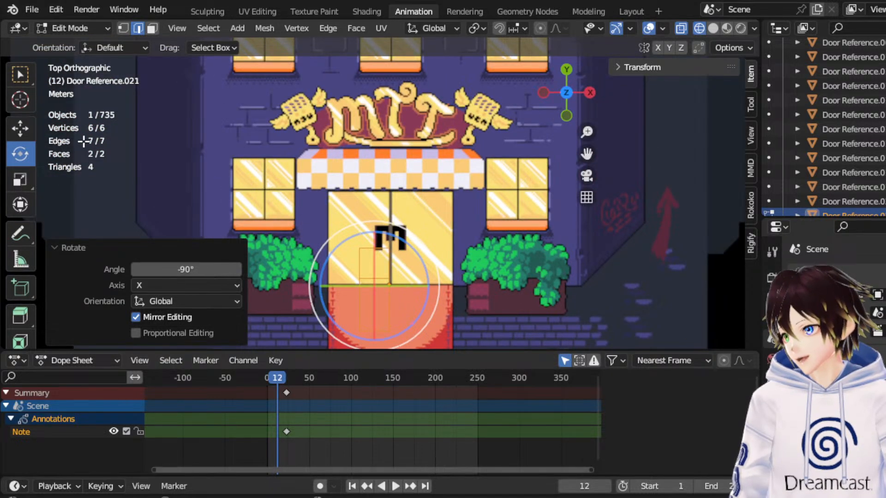
left_click(20, 129)
left_click_drag(379, 246, 434, 134)
left_click(19, 179)
left_click(20, 129)
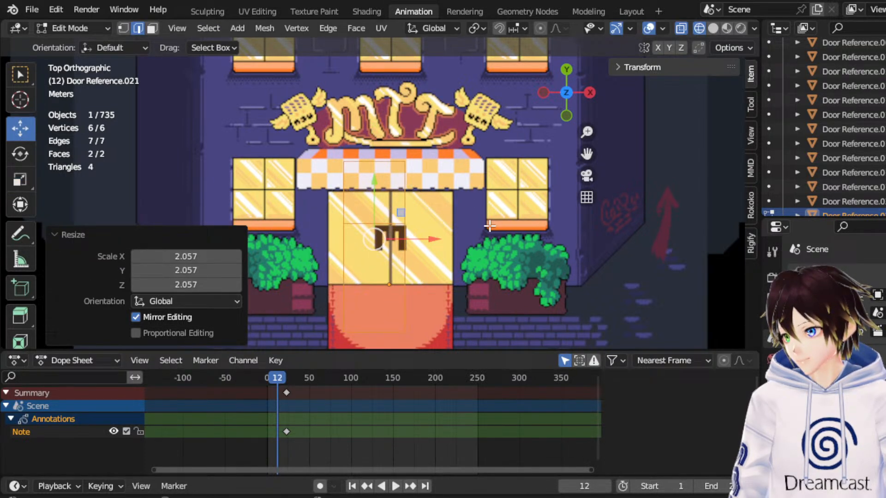
left_click_drag(374, 194, 374, 172)
left_click(20, 180)
left_click(20, 128)
left_click_drag(426, 203, 408, 204)
Align the half door's outer -X edges with the drawn door frame and raise its top edge 2.2102 m along Y.
left_click_drag(285, 120, 352, 305)
left_click_drag(370, 206, 360, 207)
left_click_drag(298, 112, 434, 155)
left_click_drag(364, 99, 389, 323)
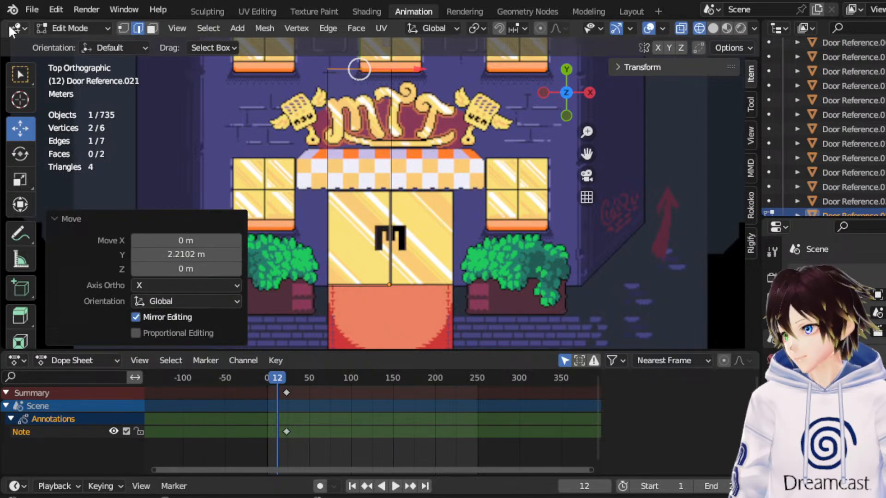
Extrude the two outer -X edges and move them -1.0444 m, plus a further -3.1573 m, along X to the facade's corner.
left_click(328, 228)
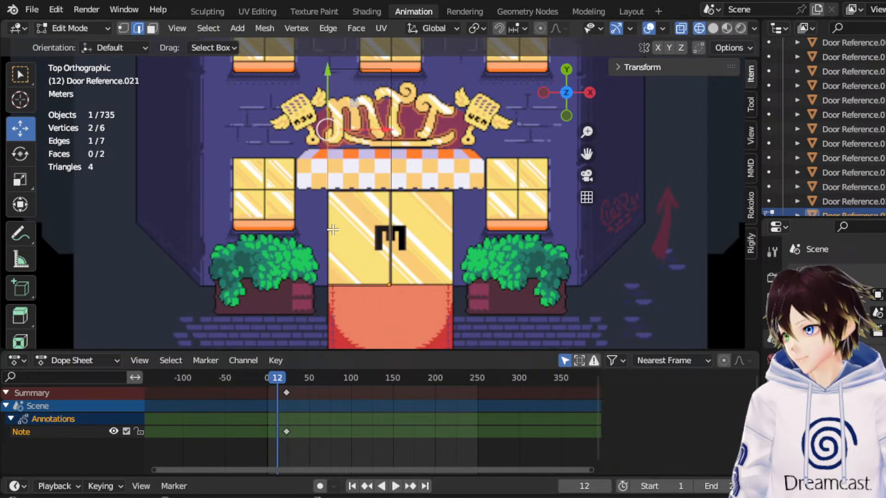
left_click(345, 240, "shift")
key("e")
right_click(282, 208)
left_click_drag(362, 181, 331, 184)
left_click_drag(586, 154, 685, 193)
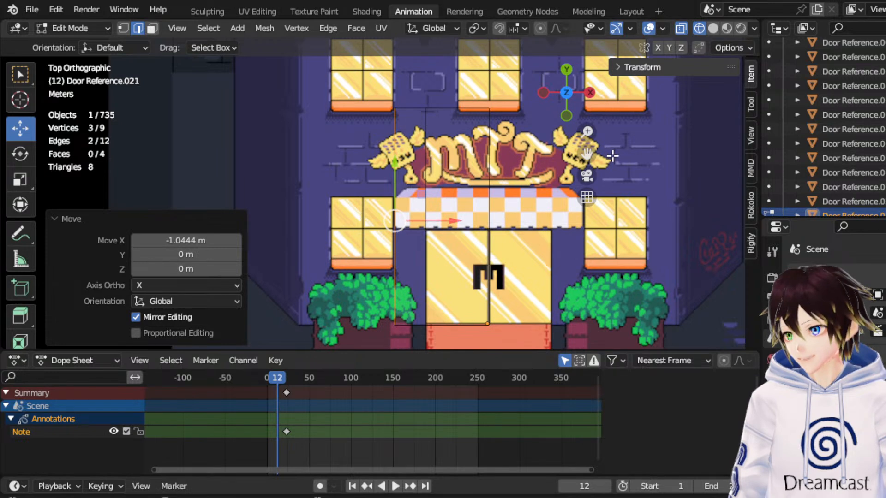
left_click_drag(587, 154, 576, 159)
left_click_drag(442, 225, 348, 226)
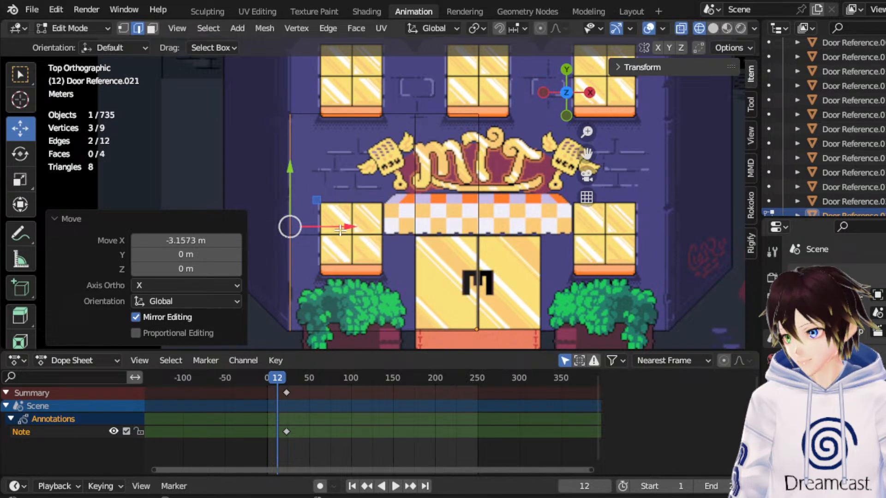
Extrude the two top edges and move them 3.8471 m along Y, plus about 0.63 m more, past the facade's roofline.
scroll(374, 183, "down", 1)
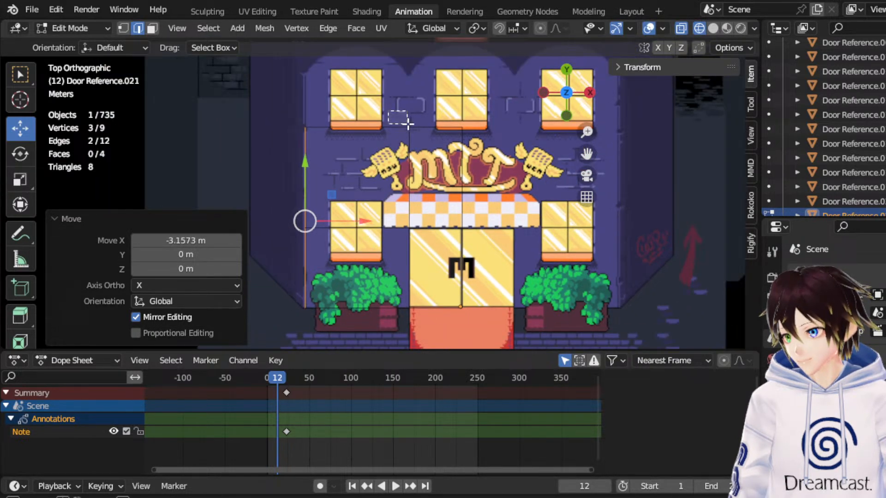
left_click_drag(399, 117, 426, 131)
left_click_drag(586, 153, 576, 234)
left_click(342, 209)
left_click(413, 209, "shift")
key("e")
key("Escape")
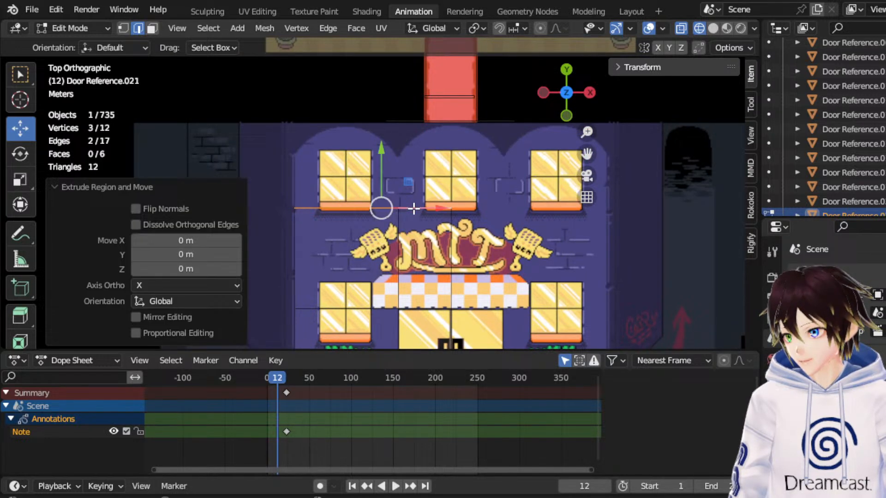
left_click_drag(390, 186, 411, 84)
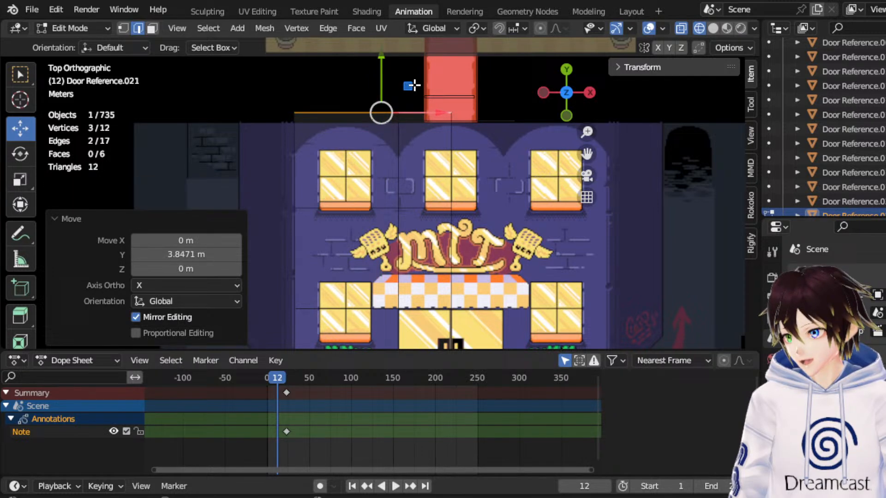
scroll(421, 108, "down", 2)
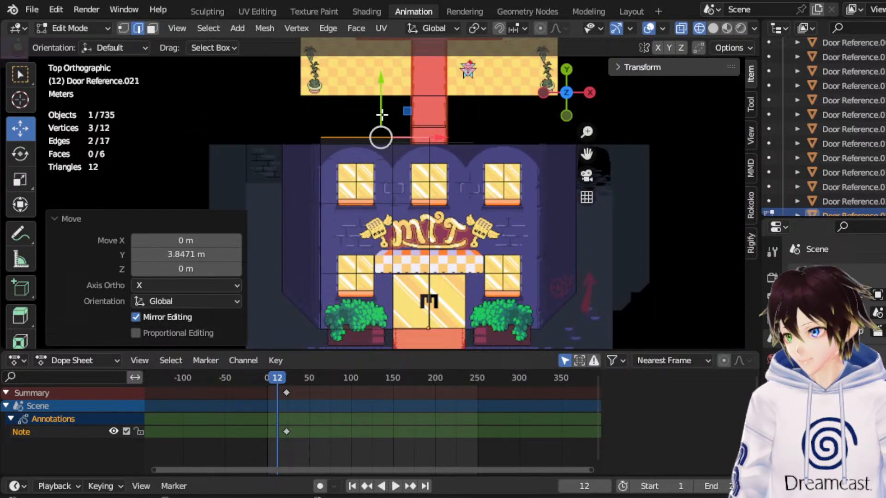
key("g")
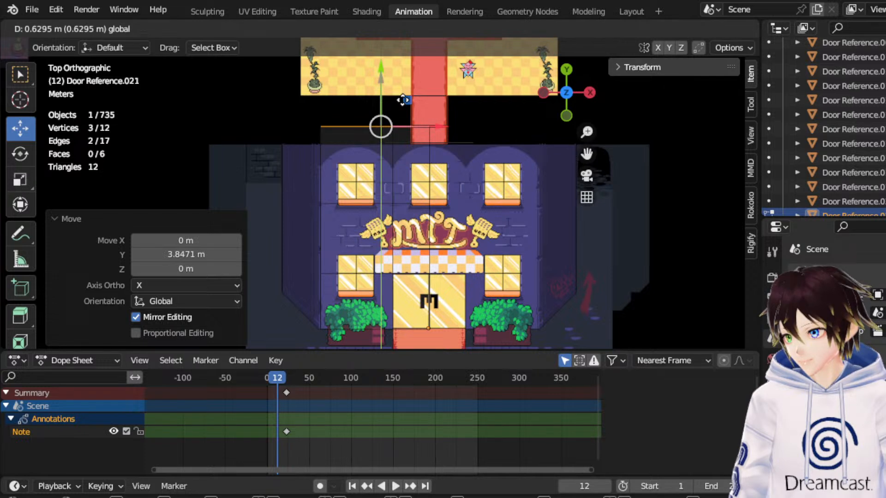
left_click(406, 99)
Extrude the three outermost -X edges of the facade mesh and move them -2.9798 m along X.
left_click(323, 185)
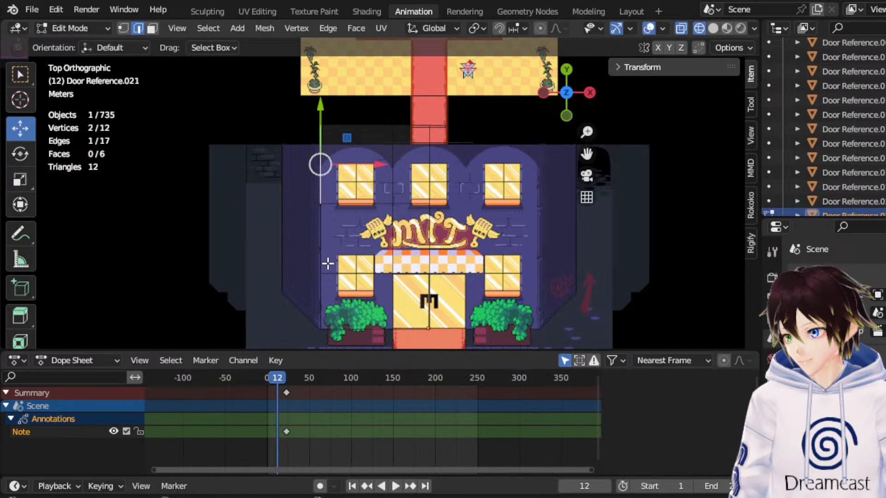
left_click(321, 242, "shift")
left_click(320, 297, "shift")
key("e")
right_click(327, 290)
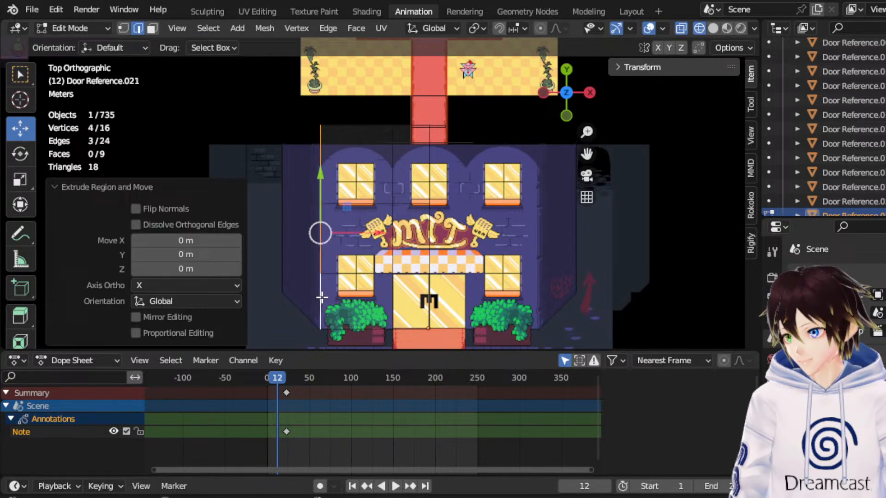
key("g")
key("x")
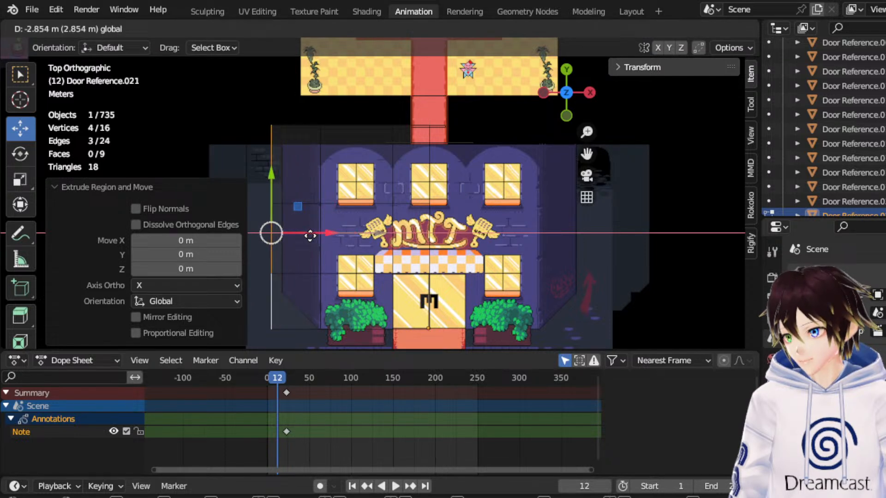
left_click(308, 235)
Finish editing the facade mesh and return to Object Mode with the mesh's roofline and the red carpet passage in top view.
mouse_move(324, 211)
middle_mouse_down()
mouse_move(326, 202)
mouse_move(334, 212)
mouse_move(324, 204)
middle_mouse_up()
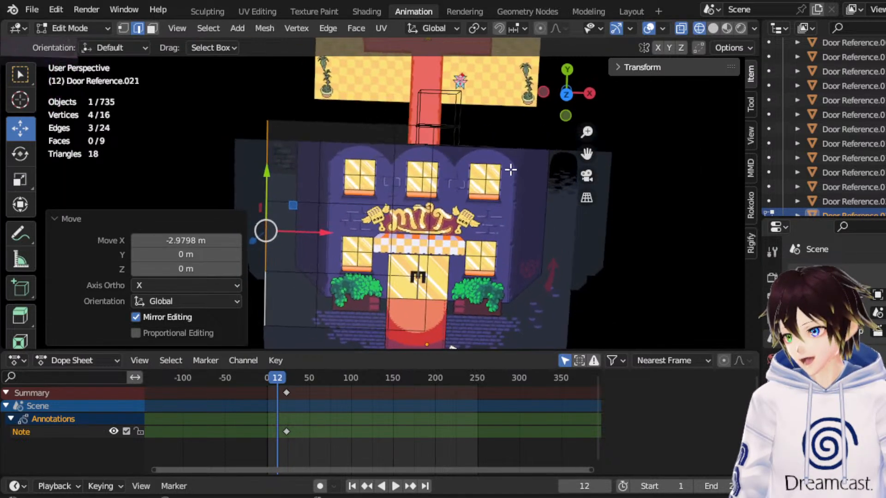
left_click(566, 95)
scroll(375, 196, "up", 4)
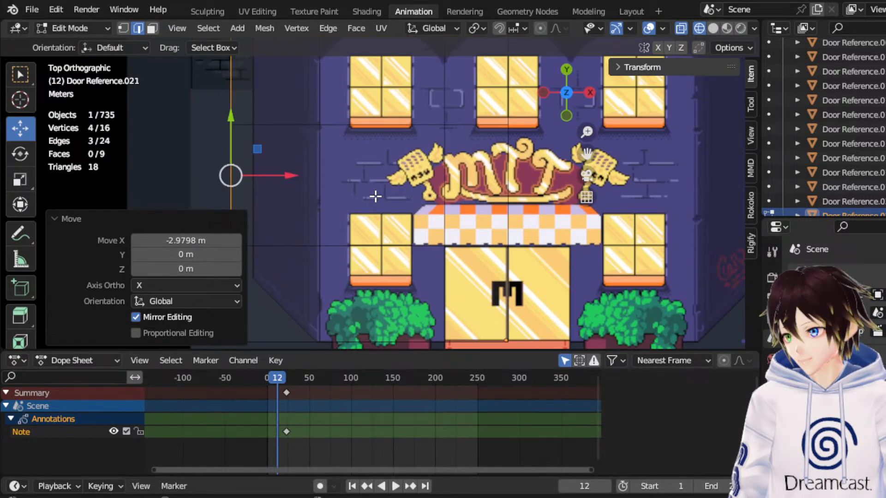
left_click(74, 28)
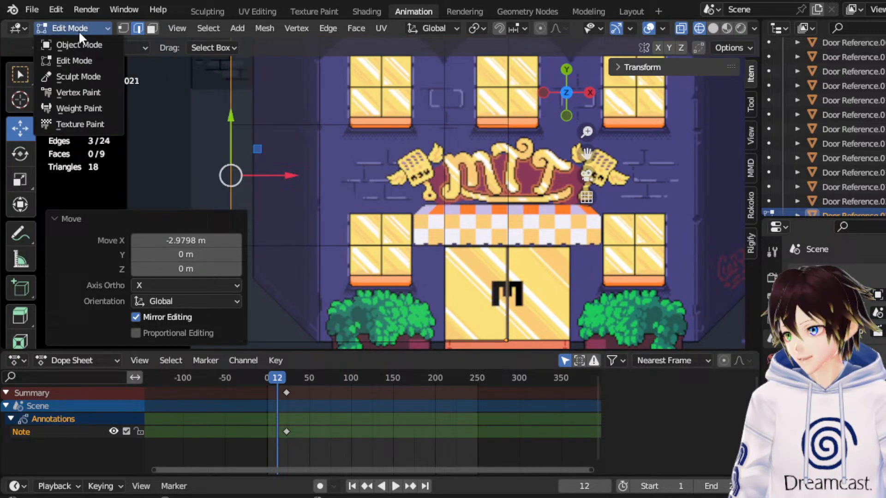
left_click(69, 44)
scroll(369, 115, "down", 4)
left_click_drag(587, 154, 537, 303)
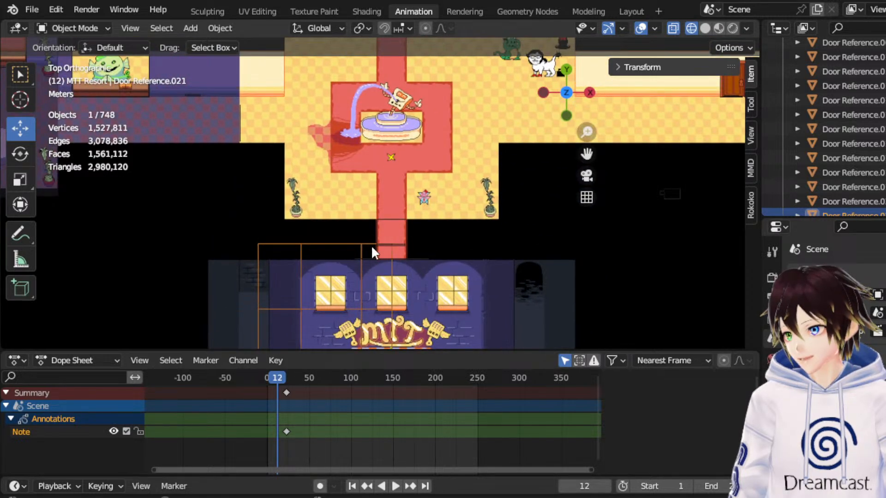
scroll(541, 179, "up", 5)
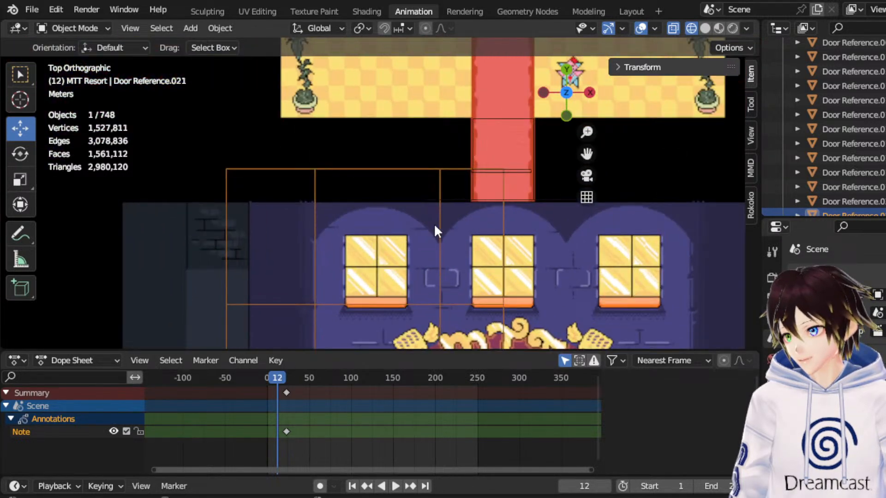
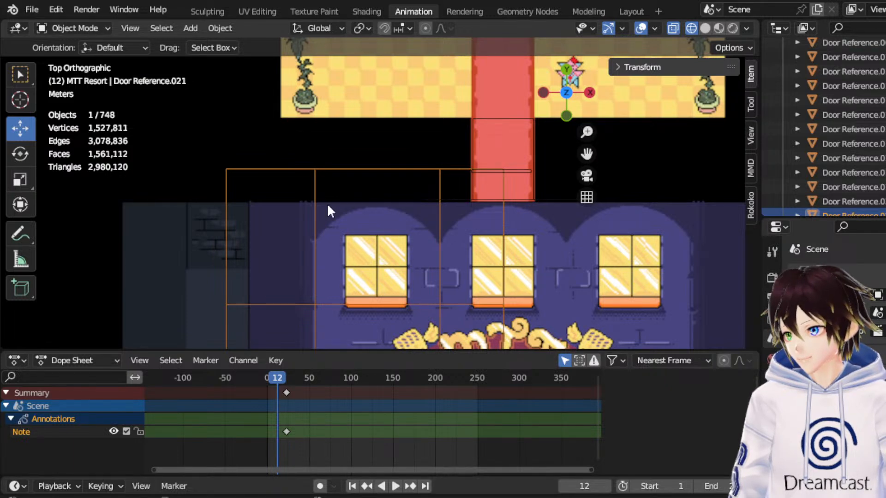
In Edit Mode, inset the facade face over the upper -X window with a thickness of about 0.81 m.
left_click(87, 29)
left_click(64, 61)
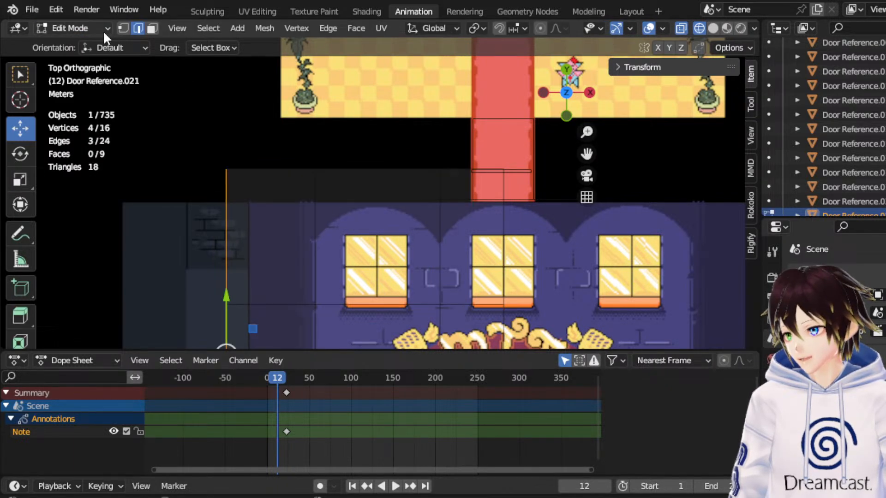
left_click_drag(586, 154, 611, 60)
left_click(389, 201)
left_click(151, 28)
left_click(366, 142)
right_click(368, 137)
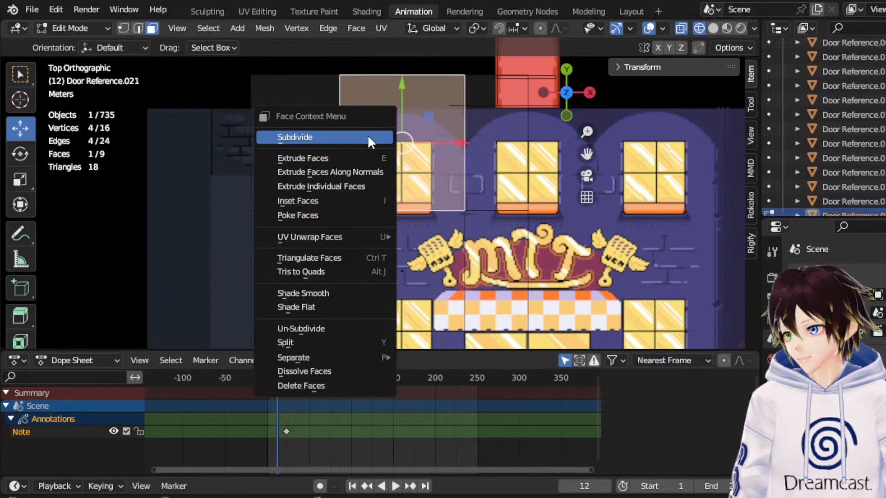
left_click(338, 200)
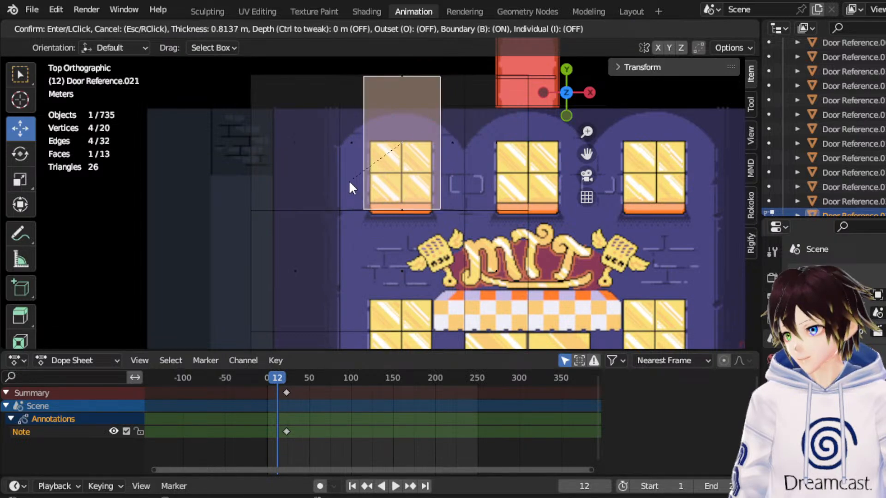
left_click(349, 187)
Scale the inset face down along Y to make it shorter around the upper -X window.
left_click(20, 179)
left_click_drag(402, 86, 397, 138)
left_click(20, 129)
Move the inset's -X side vertices 0.17 m along X and its +X side vertices inward to line up with the window's sides.
left_click(124, 27)
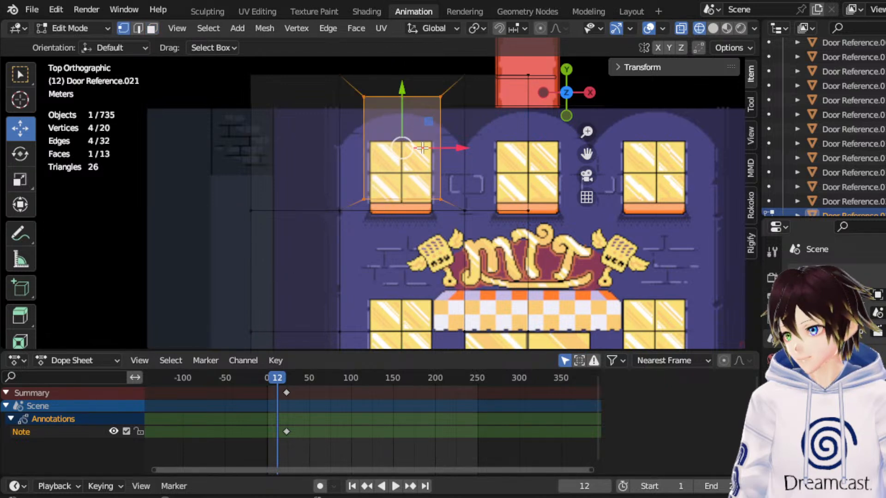
left_click_drag(446, 105, 393, 200)
left_click_drag(409, 164, 416, 165)
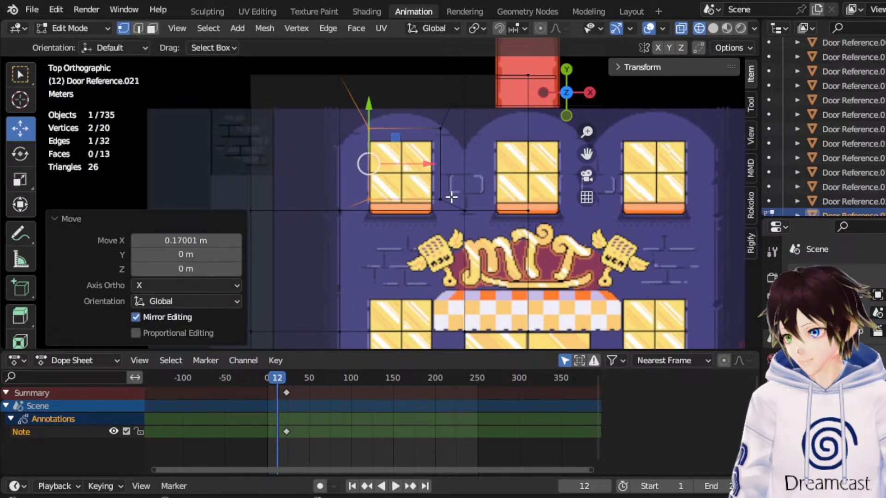
left_click_drag(454, 202, 423, 127)
left_click_drag(467, 165, 461, 165)
Move the two top vertices of the upper window's inset 0.3886 m along Y.
left_click(352, 183)
left_click_drag(353, 109, 446, 142)
left_click_drag(402, 92, 409, 80)
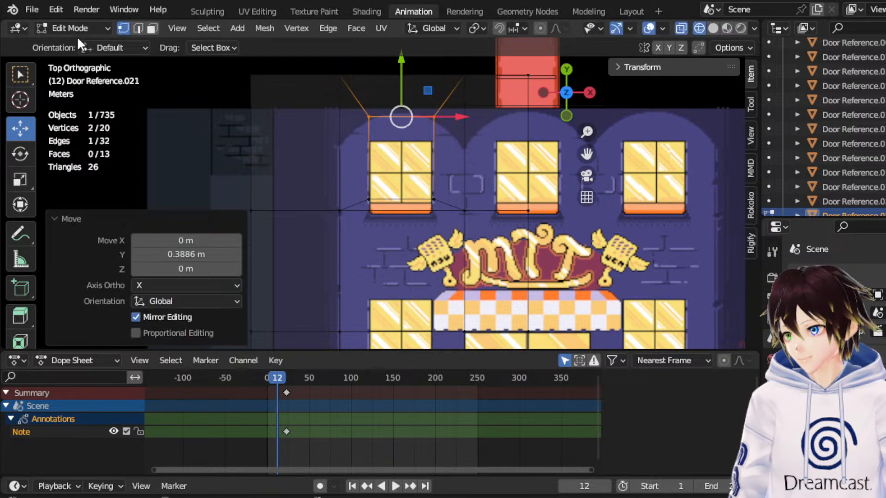
Select the two facade faces covering the lower -X window and inset them together by 1.036 m.
left_click(152, 28)
left_click(397, 171)
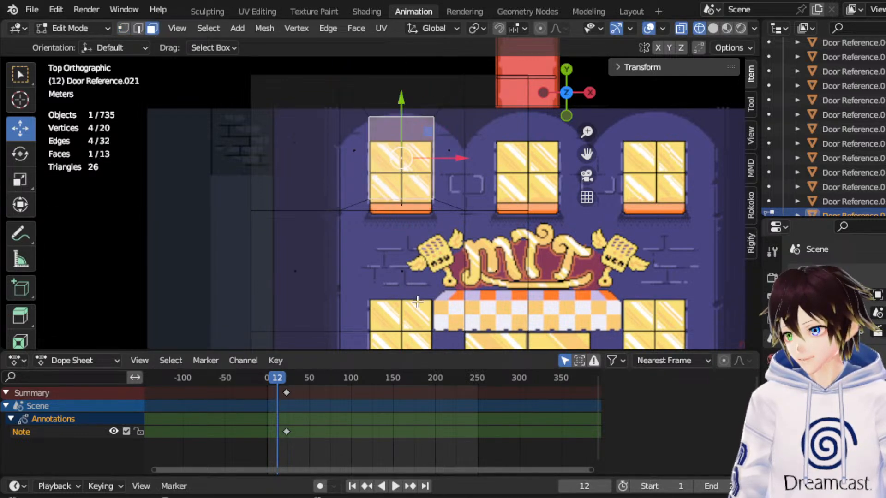
scroll(413, 299, "down", 1)
left_click_drag(587, 153, 592, 78)
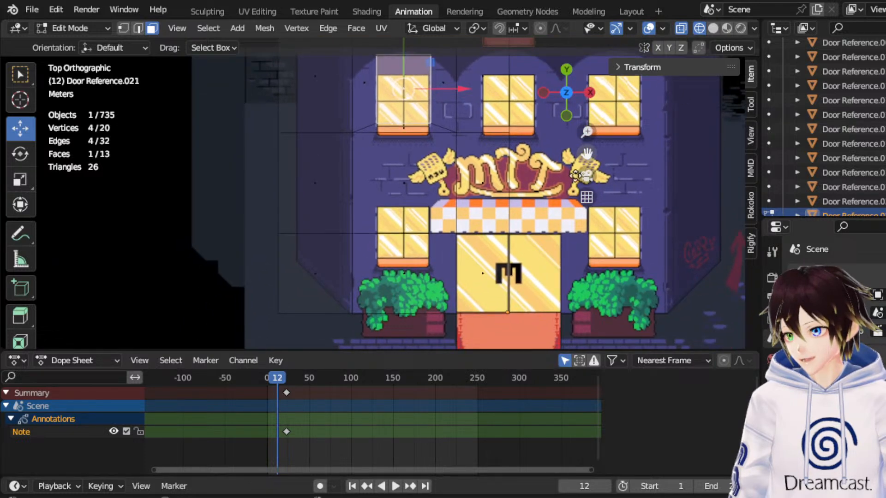
left_click(410, 276)
scroll(410, 276, "up", 1)
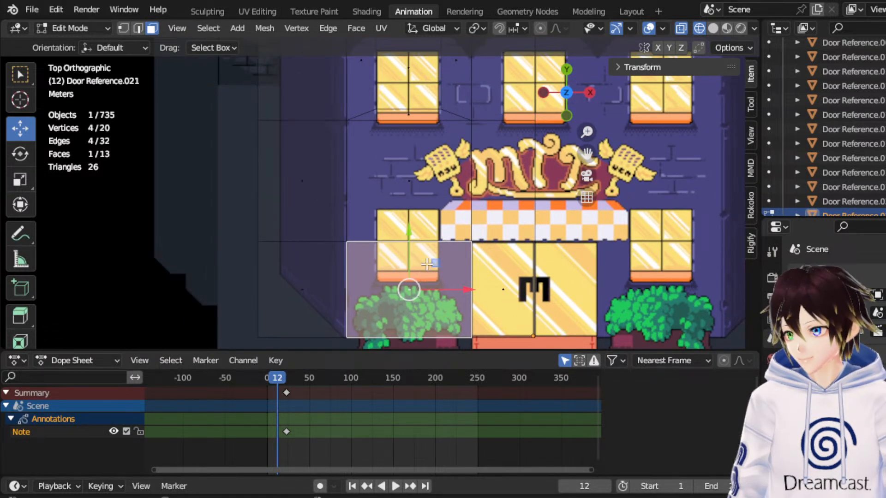
left_click(417, 208, "shift")
right_click(390, 167)
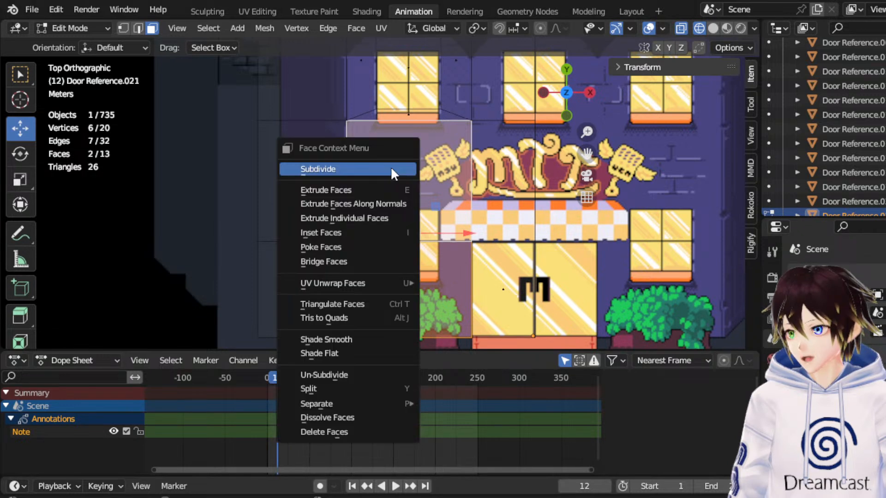
left_click(362, 232)
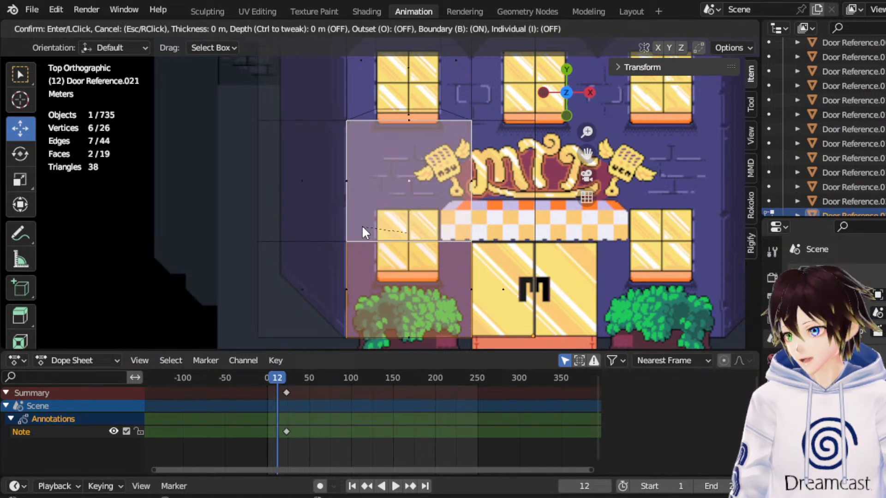
left_click(406, 211)
Scale the lower inset faces down slightly along Y and clear the selection.
left_click(20, 179)
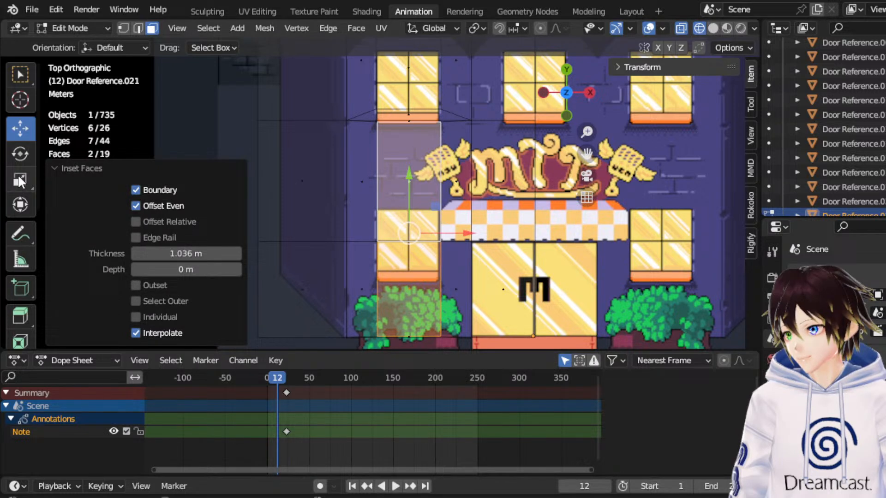
left_click_drag(405, 191, 406, 197)
left_click(282, 198)
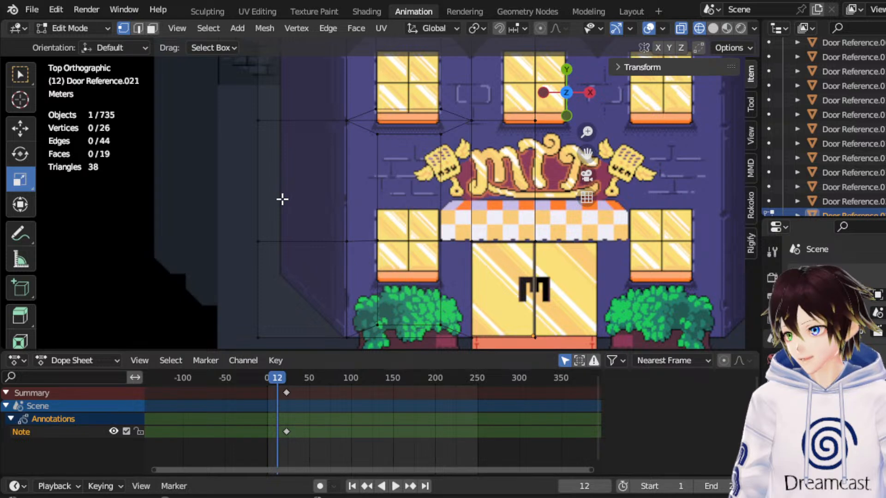
Move the lower inset's middle vertices up to the window's top edge and its bottom vertices up toward the window sill.
left_click_drag(374, 298, 468, 339)
left_click(20, 131)
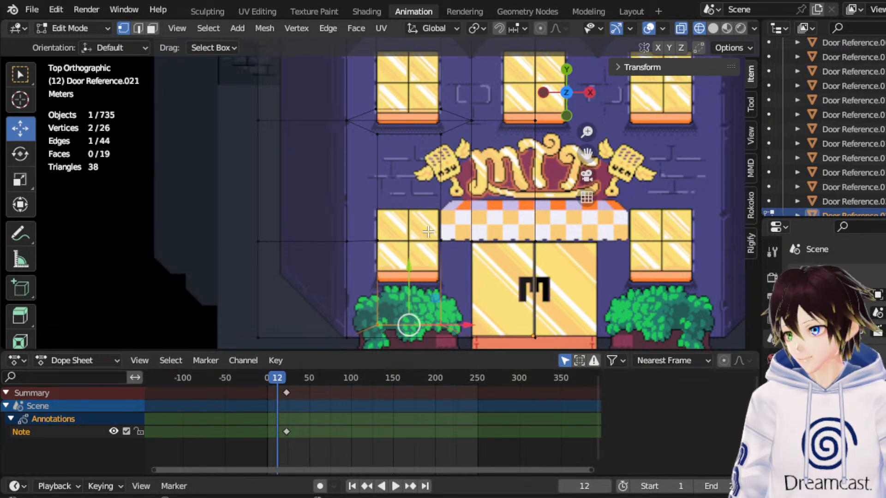
left_click_drag(408, 286, 408, 170)
left_click_drag(361, 297, 448, 333)
left_click_drag(408, 295, 412, 264)
Return to Object Mode and move the facade object along -X, clear of the lower window artwork.
scroll(402, 186, "down", 1)
left_click(97, 28)
left_click(97, 41)
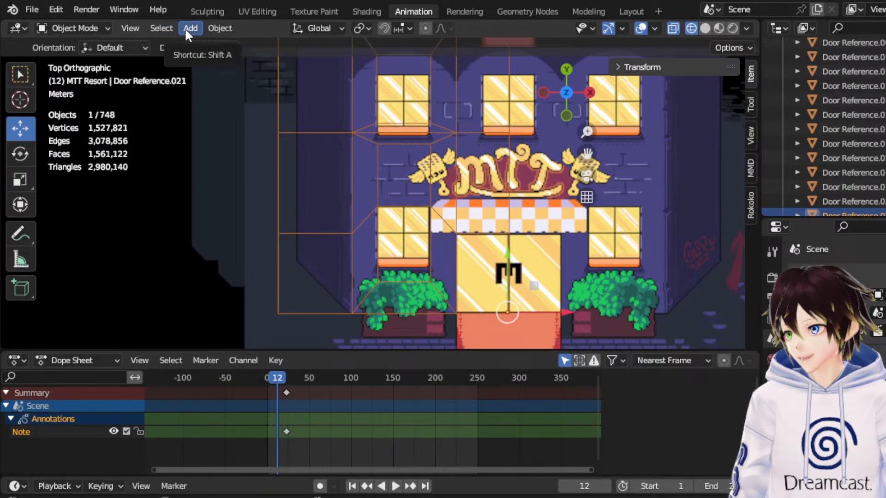
left_click_drag(558, 315, 489, 315)
In Edit Mode, move the edge at the lower window's top -0.0874 m along Y.
left_click(79, 28)
left_click(95, 61)
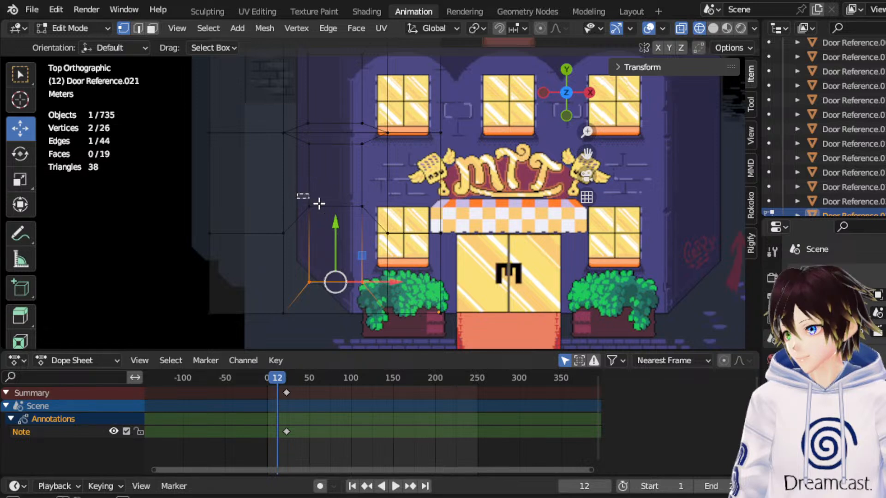
left_click(339, 208)
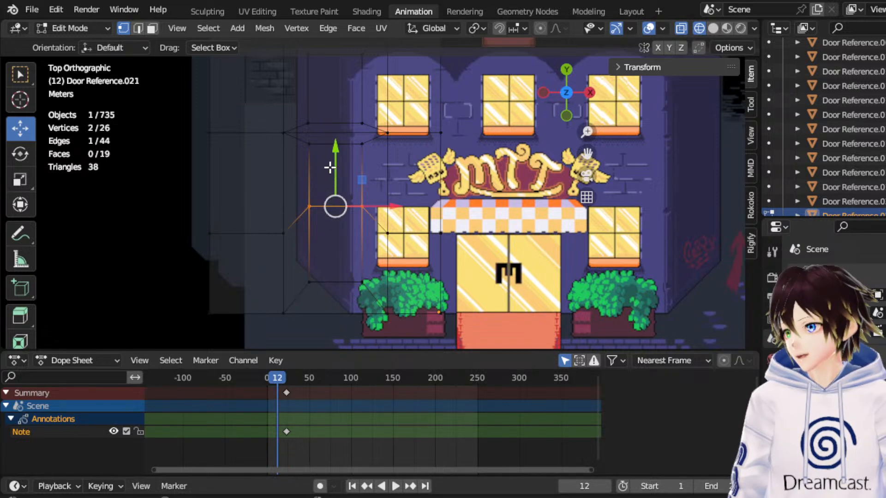
left_click_drag(333, 163, 334, 166)
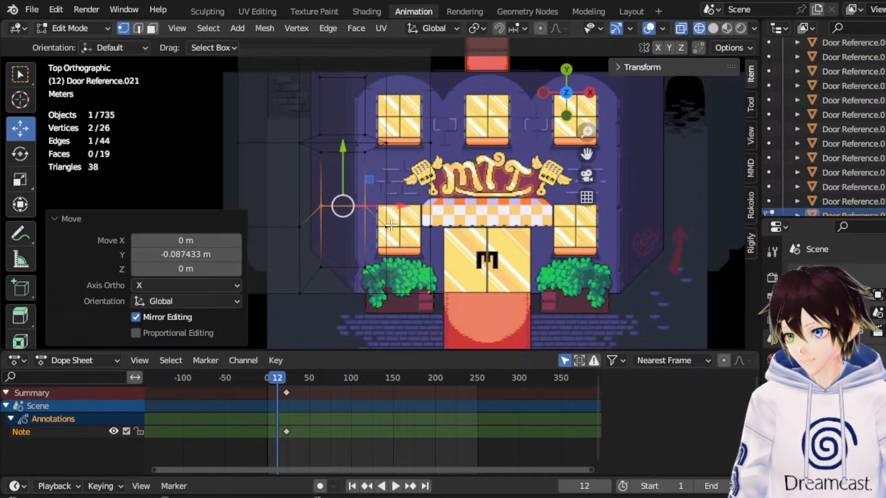
Select all facade vertices, move them 2.7979 m along X back over the artwork, and return to Object Mode.
scroll(484, 276, "down", 2)
left_click_drag(499, 317, 224, 46)
scroll(406, 173, "up", 2)
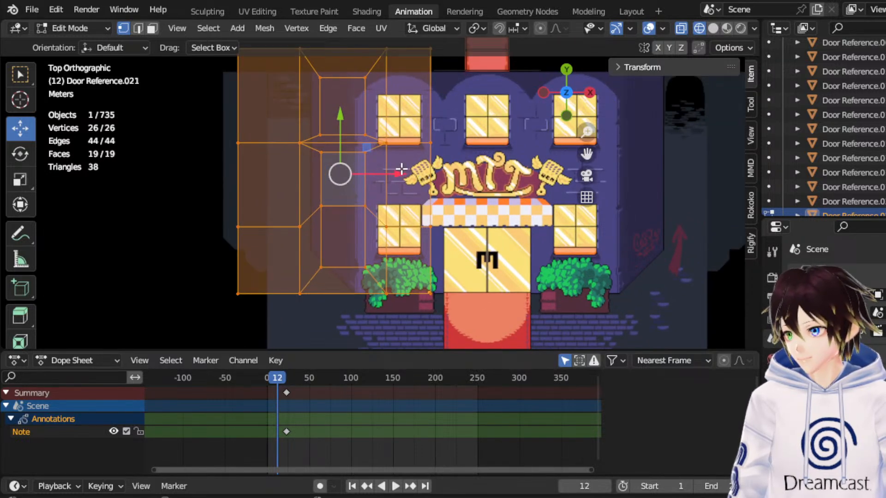
left_click_drag(397, 174, 456, 174)
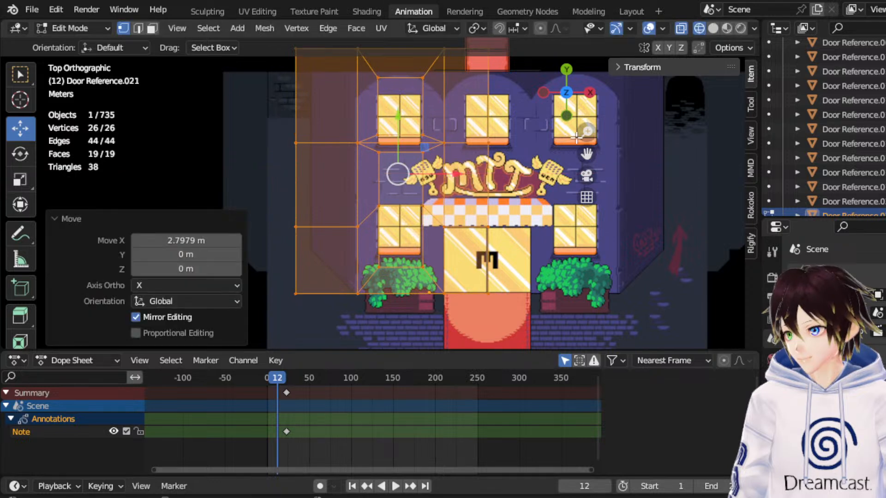
left_click_drag(589, 155, 567, 184)
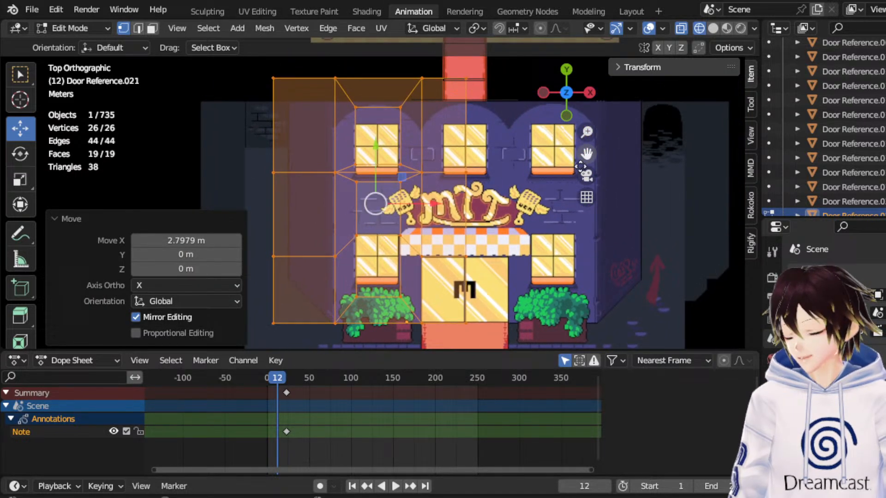
scroll(517, 196, "up", 1)
left_click(524, 191)
scroll(521, 189, "down", 2)
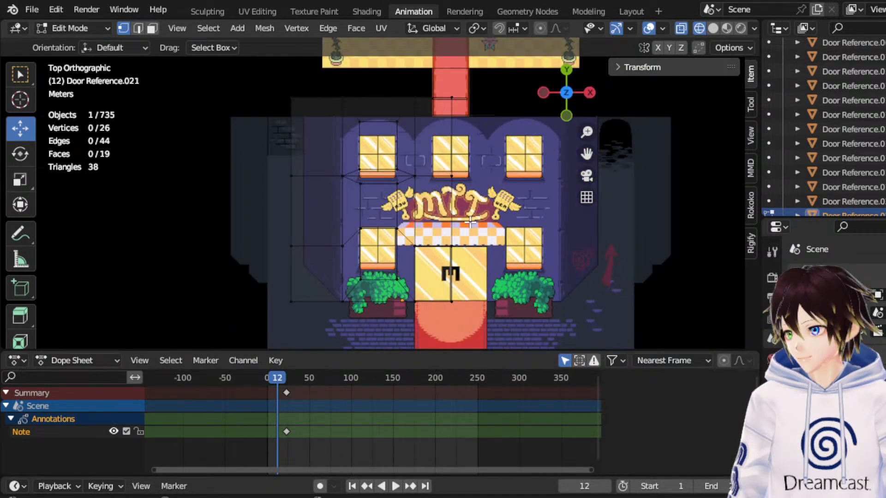
left_click(92, 28)
left_click(95, 40)
Duplicate the half facade object in place and mirror the copy along global X.
right_click(321, 193)
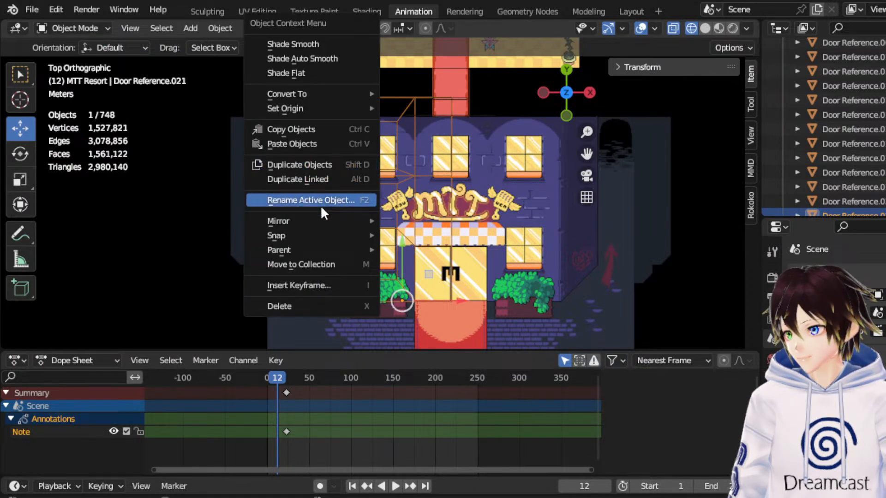
left_click(317, 164)
right_click(329, 170)
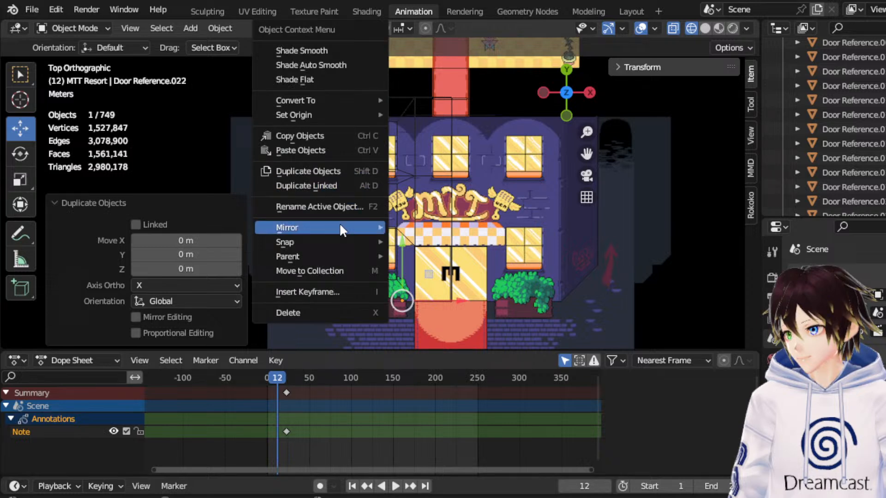
mouse_move(341, 229)
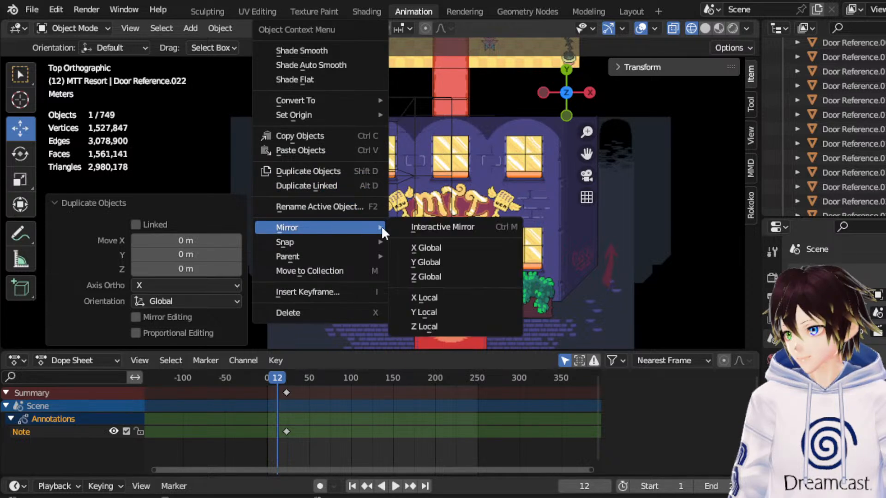
left_click(435, 246)
Move the mirrored facade copy about 5.75 m along X over the +X half of the building.
right_click(432, 216)
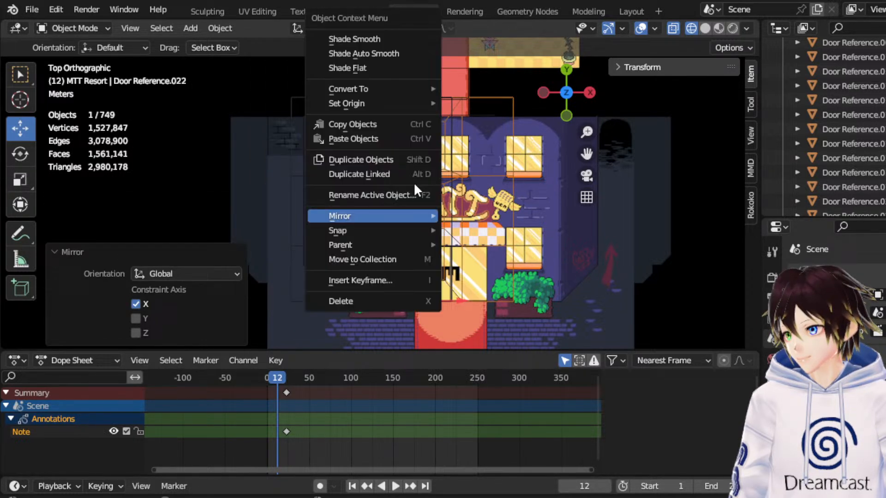
left_click(458, 154)
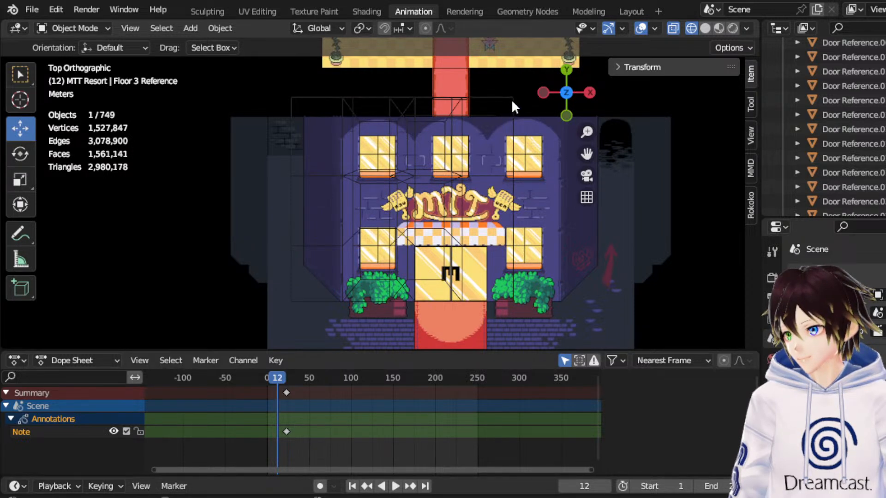
left_click(468, 169)
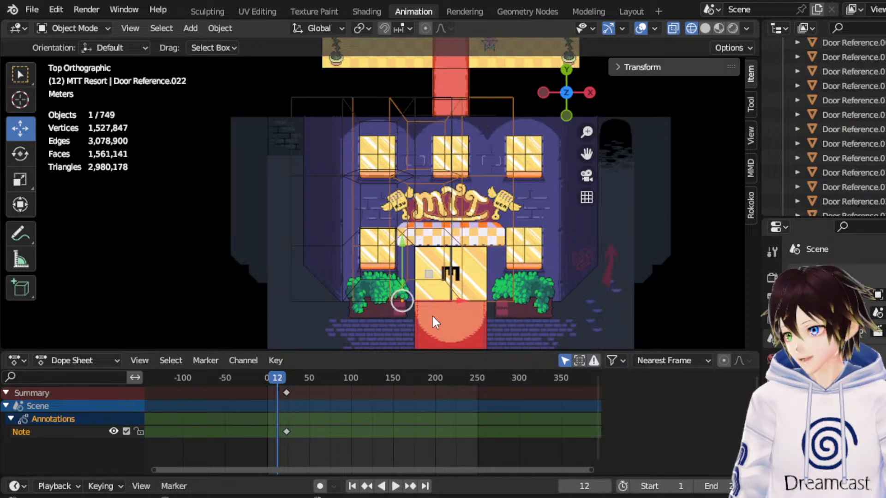
key("g")
key("x")
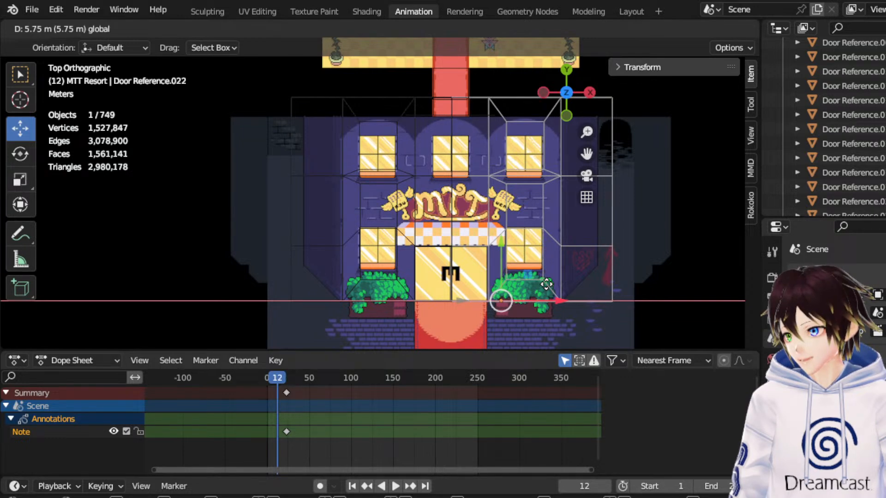
left_click(546, 283)
Select both facade halves with the original active and join them into one object.
left_click(362, 98, "shift")
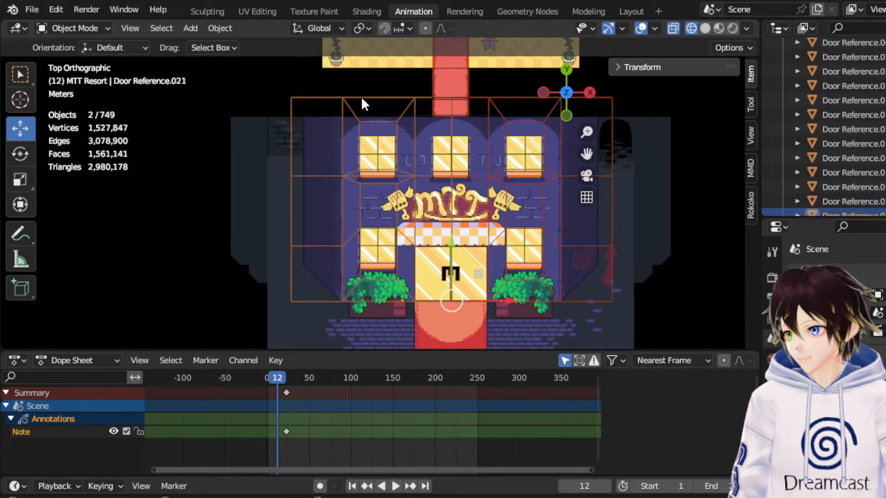
right_click(361, 96)
left_click(333, 96)
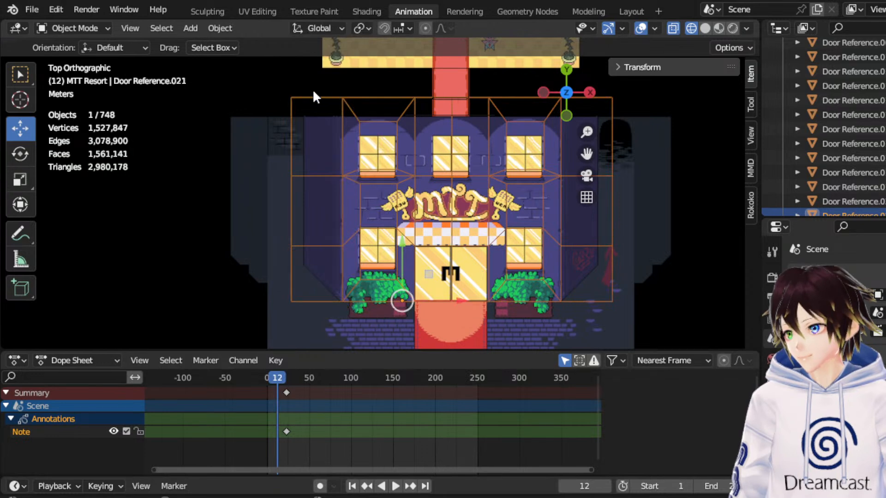
In Edit Mode, delete the vertices along the joined facade's vertical centre line.
left_click(73, 28)
left_click(78, 59)
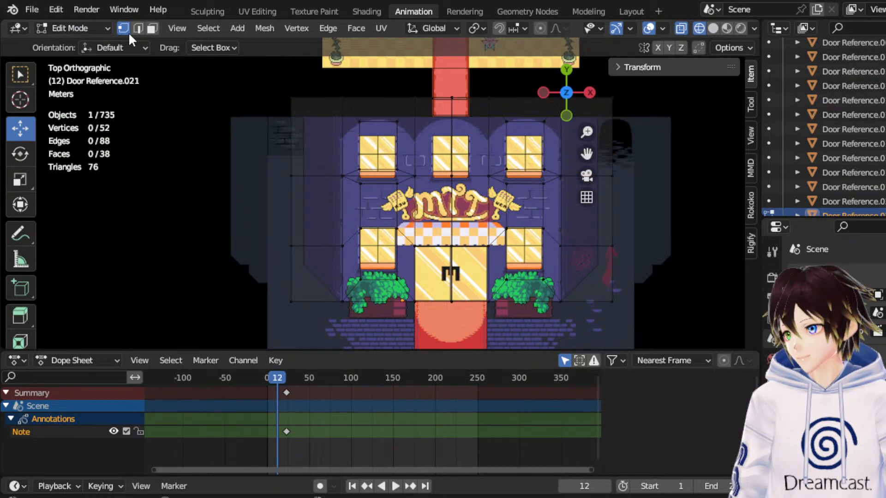
left_click_drag(440, 90, 459, 332)
key("x")
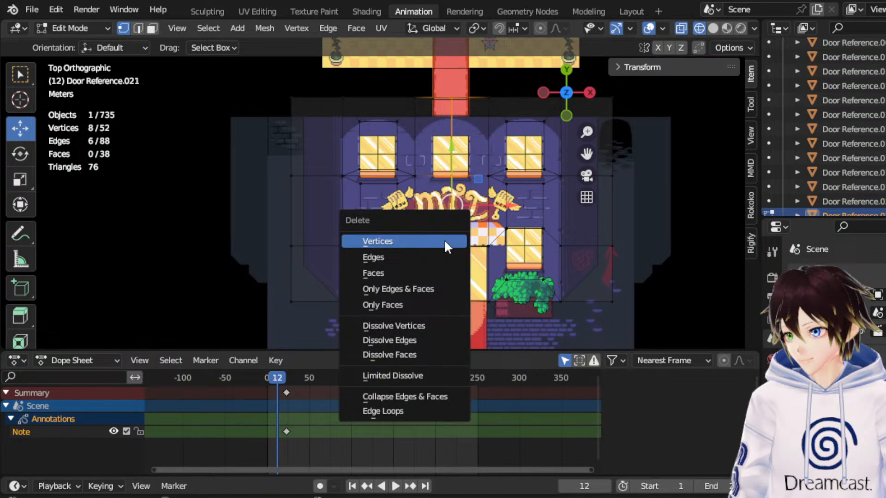
left_click(444, 238)
Select the two facing edges on either side of the entrance doors and bridge them with Bridge Edge Loops.
scroll(445, 242, "up", 2)
left_click(138, 28)
left_click(431, 306)
left_click(540, 295, "shift")
right_click(539, 295)
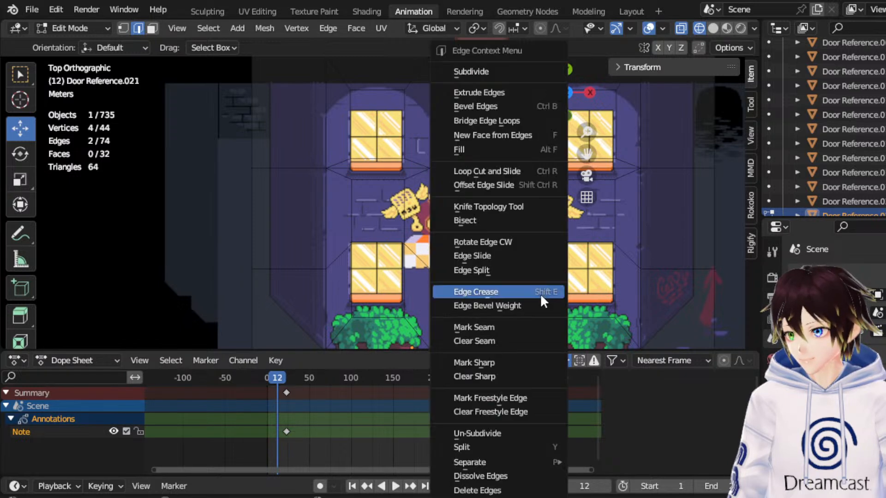
left_click(482, 121)
Bridge the facing edge pairs on both sides of the MTT sign and of the upper centre window with Bridge Edge Loops.
left_click(441, 198)
left_click(538, 206, "shift")
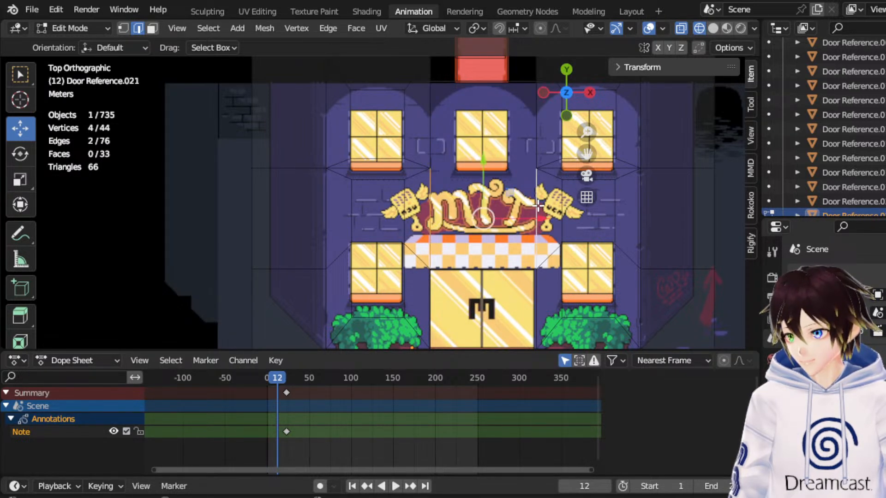
right_click(538, 206)
left_click(456, 119)
left_click(429, 115)
left_click(536, 128, "shift")
right_click(511, 136)
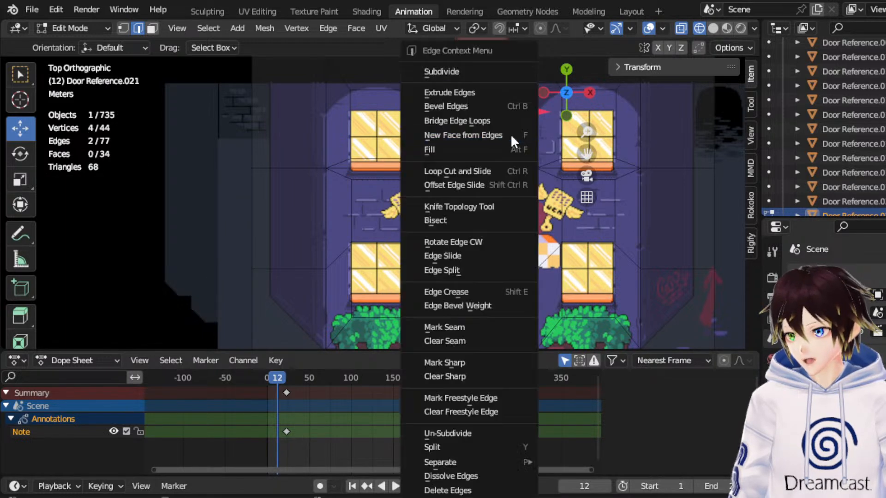
left_click(489, 121)
Move the two vertices at the lower corners of the upper centre face about -0.17 m along Y.
left_click(124, 29)
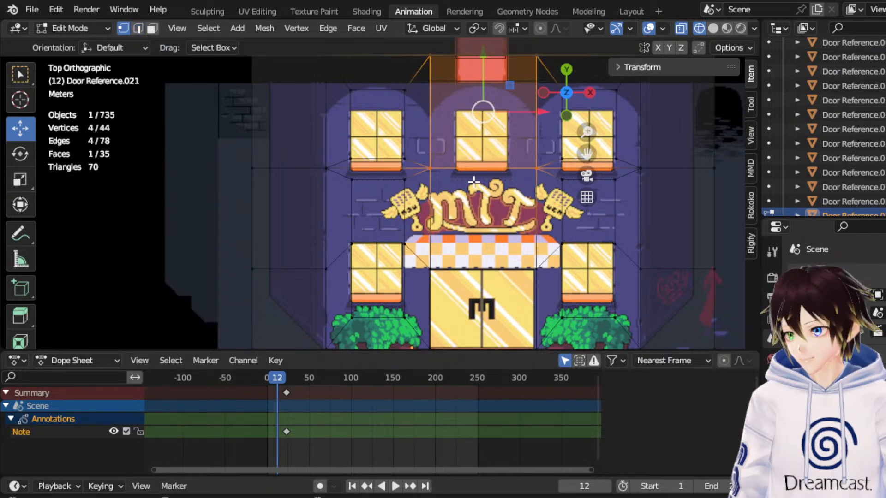
left_click_drag(547, 188, 424, 156)
left_click_drag(484, 137, 483, 147)
scroll(481, 124, "down", 1)
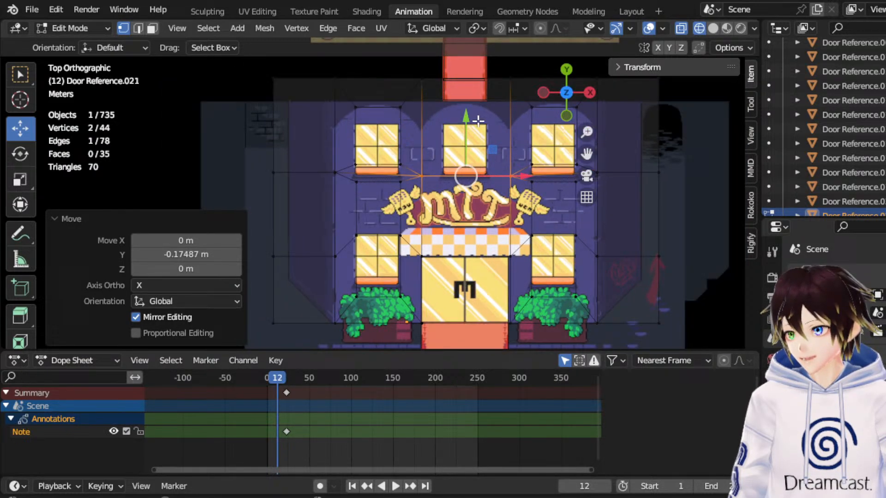
Inset the upper centre face of the facade with a thickness of about 0.29 m.
left_click(152, 29)
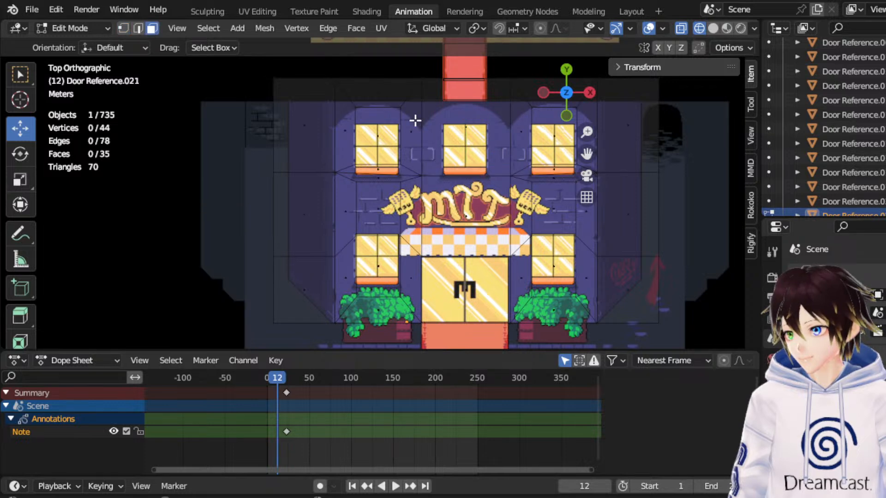
left_click(476, 126)
right_click(472, 123)
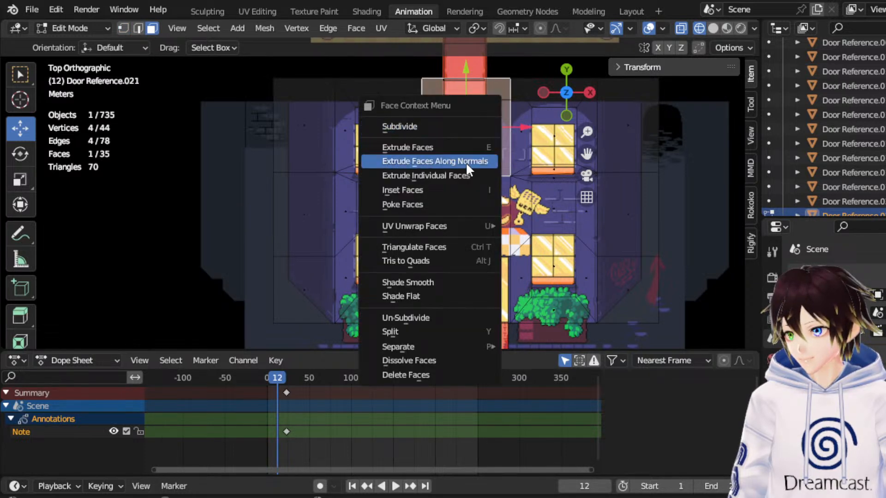
left_click(448, 189)
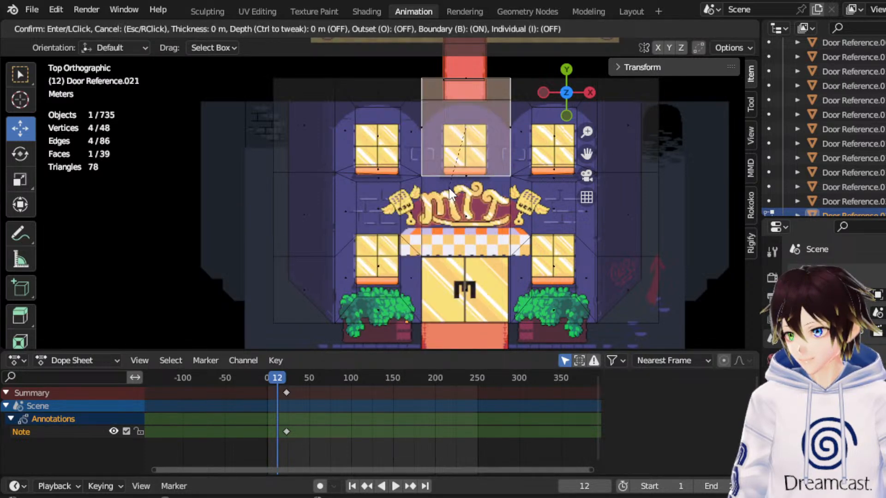
left_click(448, 189)
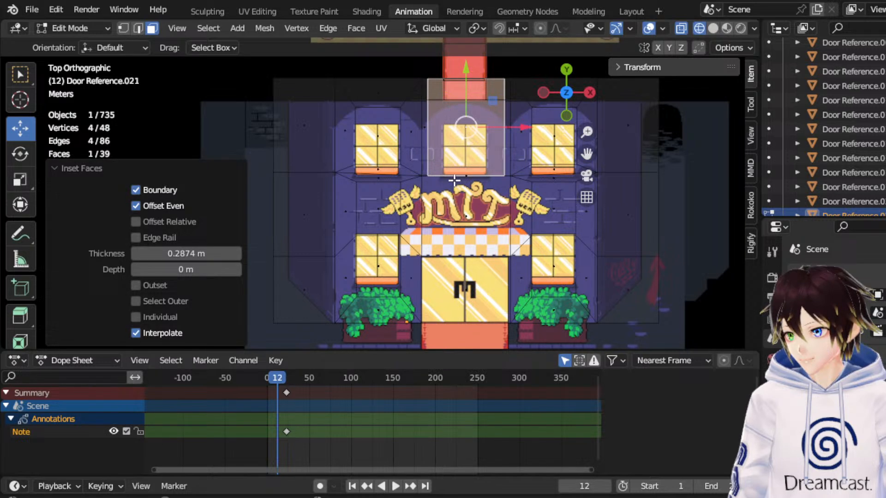
Scale and move the inset face's vertices so its outline fits the upper centre window on the map art.
scroll(478, 168, "up", 1)
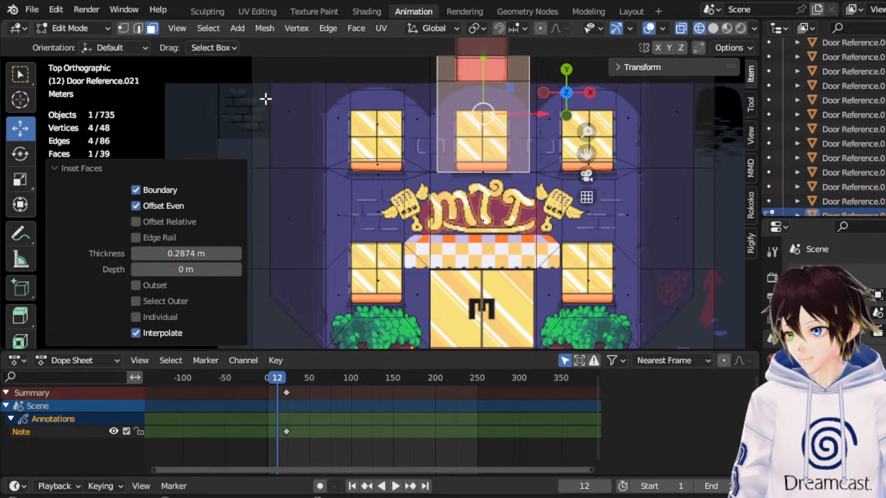
left_click(123, 28)
left_click_drag(586, 154, 571, 189)
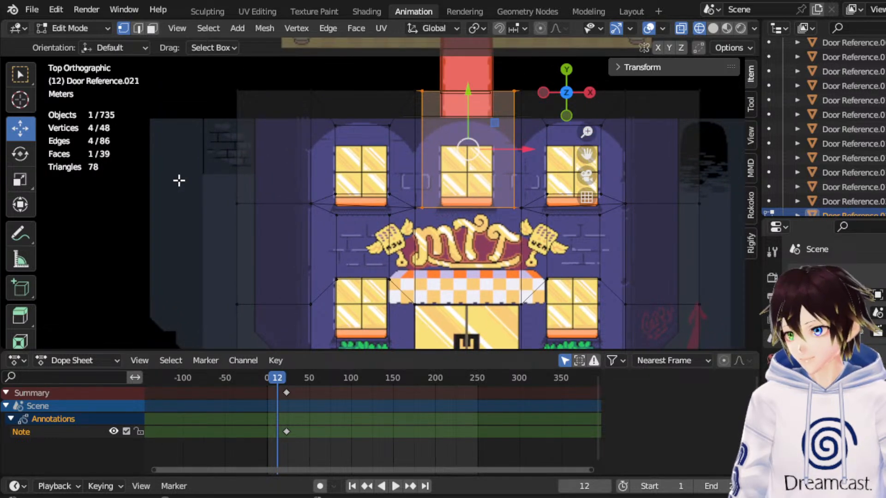
left_click(20, 179)
left_click_drag(517, 119, 468, 108)
mouse_move(518, 149)
left_mouse_down()
mouse_move(495, 153)
mouse_move(507, 149)
left_mouse_up()
left_click(23, 132)
left_click_drag(466, 111, 503, 112)
left_click_drag(464, 77, 461, 93)
Level the top vertices of the three upper window insets by scaling them along Y by about -0.128.
left_click_drag(307, 119, 632, 143)
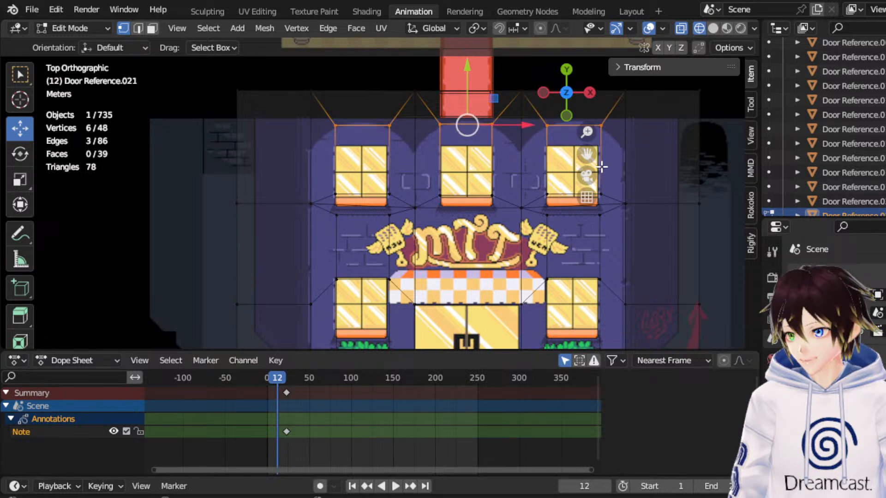
left_click(21, 179)
left_click_drag(467, 71, 468, 131)
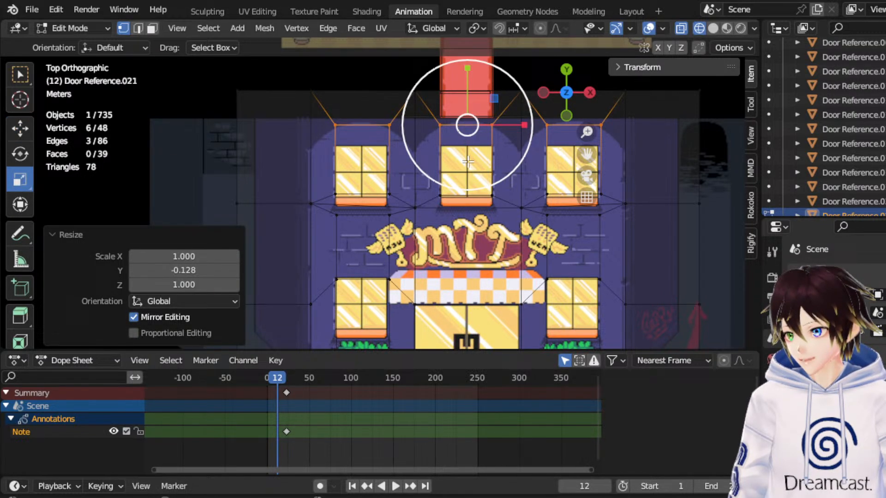
Bring the bottom vertices of the three upper window insets into line by scaling them along Y by about 0.333.
left_click_drag(315, 181, 618, 195)
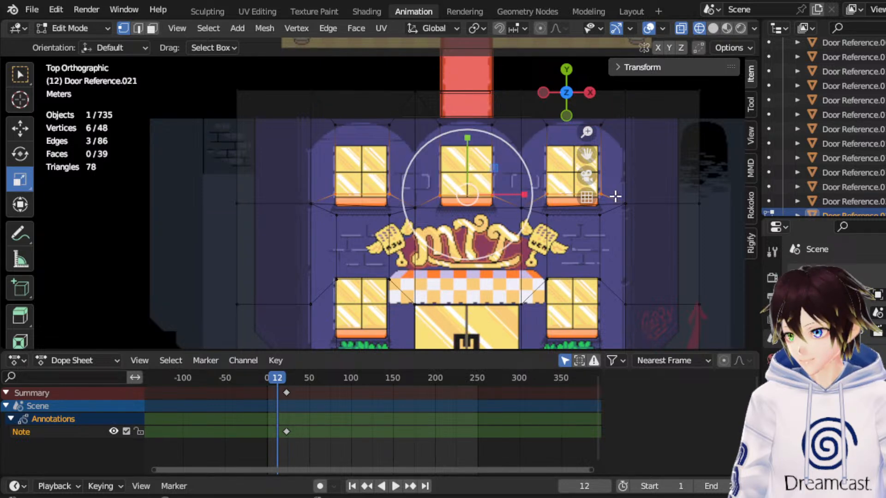
left_click_drag(467, 152, 473, 176)
key("s")
key("ctrl+z")
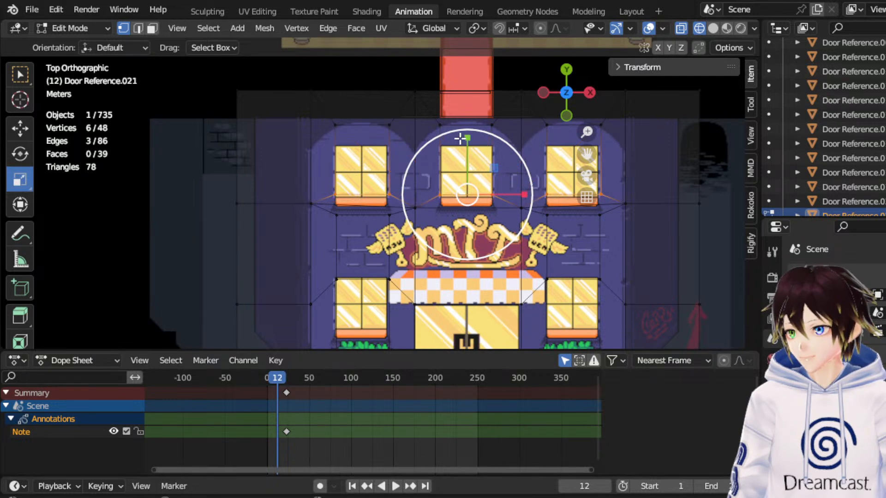
left_click_drag(468, 142, 468, 179)
scroll(554, 279, "down", 1)
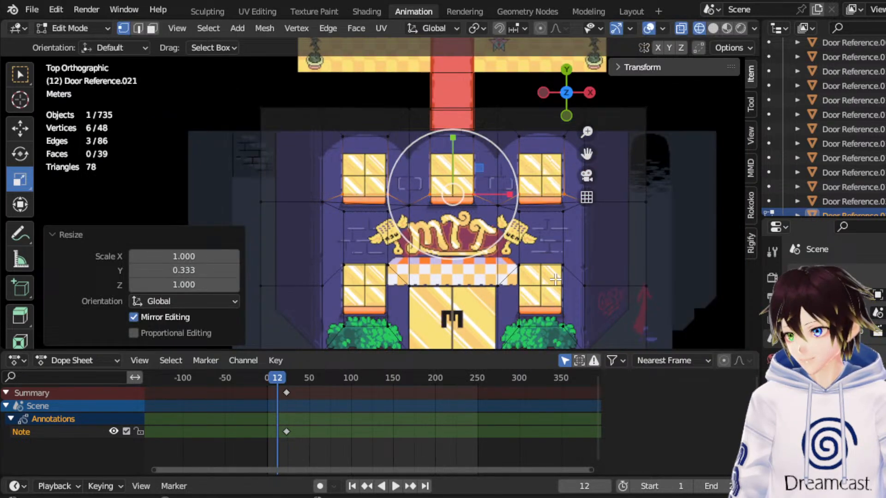
Select the three upper and two lower window faces and extrude them together along their normals.
left_click(649, 258)
left_click(93, 27)
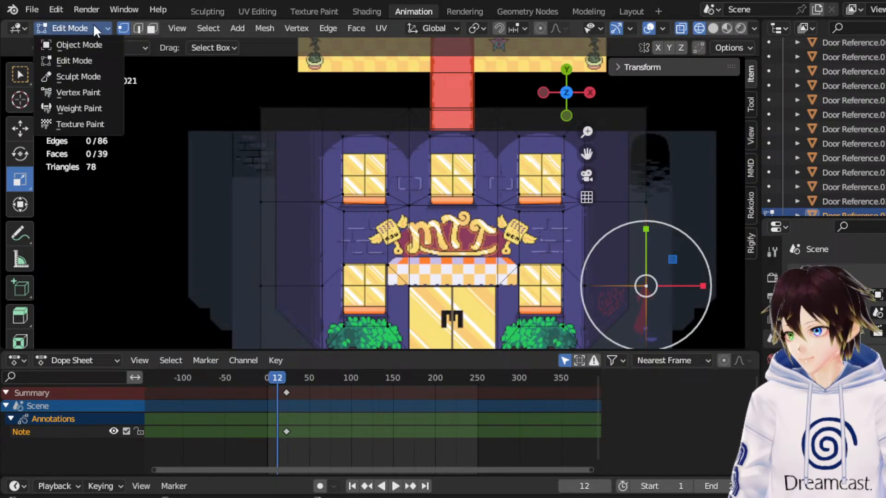
left_click(152, 28)
left_click(363, 167)
left_click(461, 179, "shift")
left_click(544, 169, "shift")
left_click(547, 290, "shift")
left_click(360, 295, "shift")
middle_click_drag(361, 295, 371, 232)
key("e")
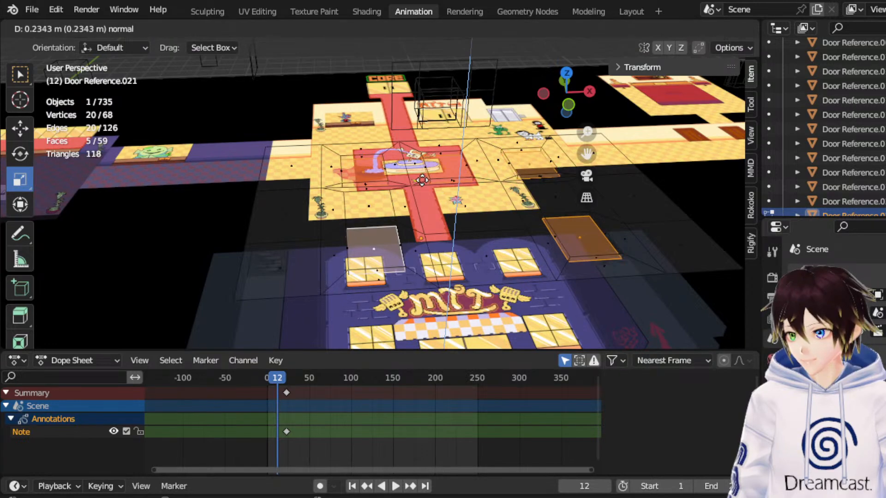
left_click(422, 185)
Extrude the entrance door face about 0.66 m along its normal and delete the extruded end face.
middle_click_drag(466, 208, 474, 240)
left_click(488, 262)
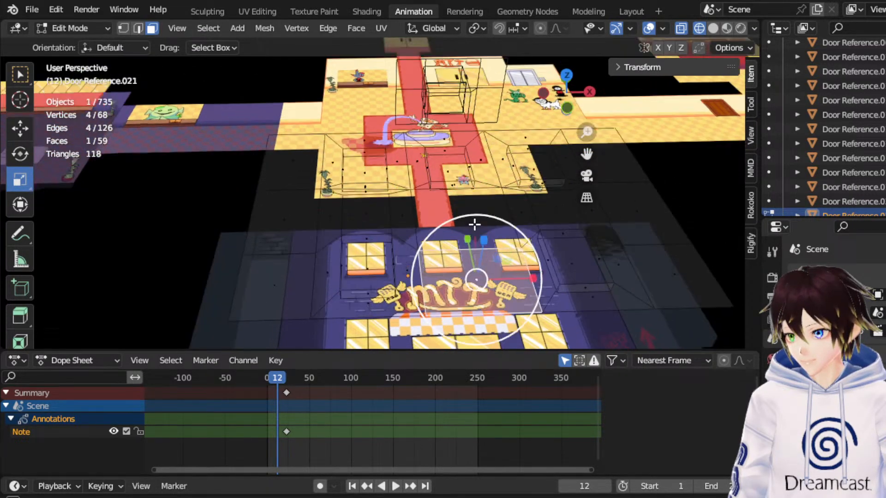
left_click(567, 75)
left_click_drag(582, 151, 581, 80)
middle_click_drag(488, 194, 494, 116)
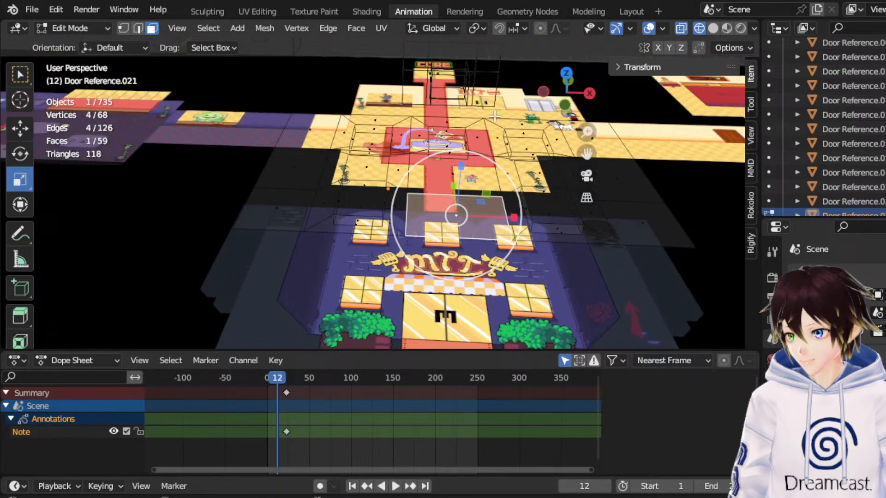
key("e")
left_click(474, 206)
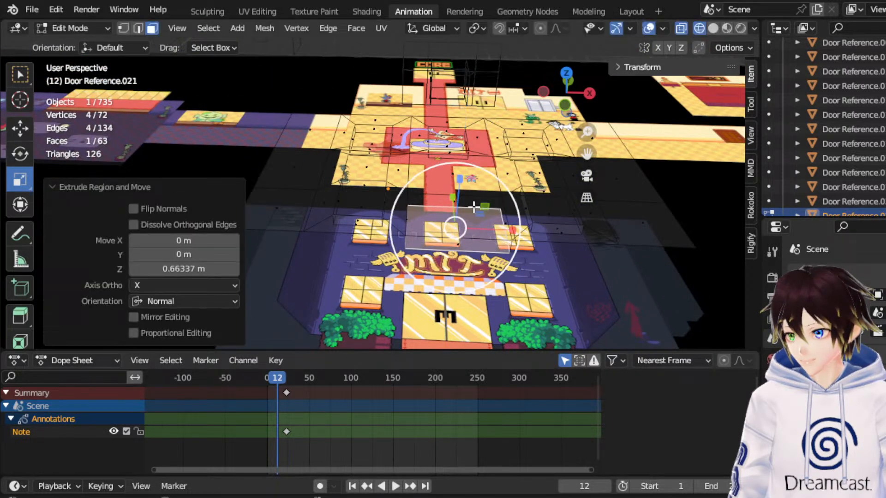
key("x")
left_click(447, 279)
middle_click_drag(446, 279, 303, 184)
left_click(101, 32)
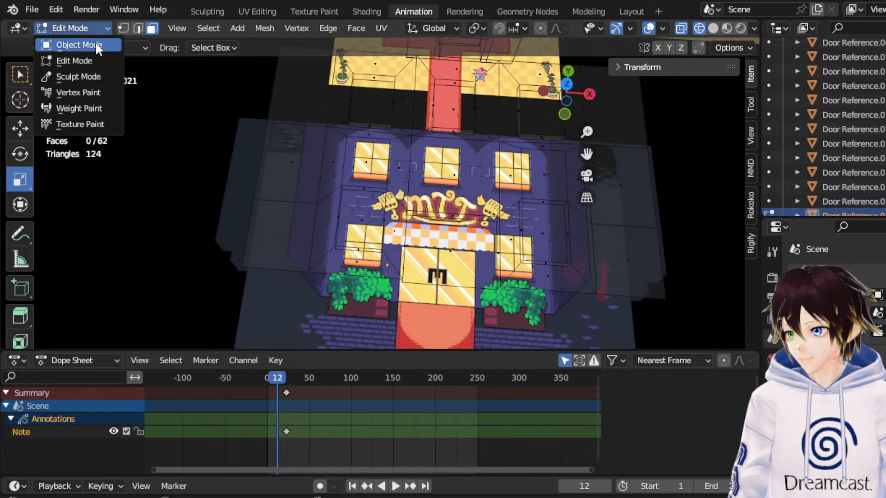
left_click(95, 42)
key("KP_Divide")
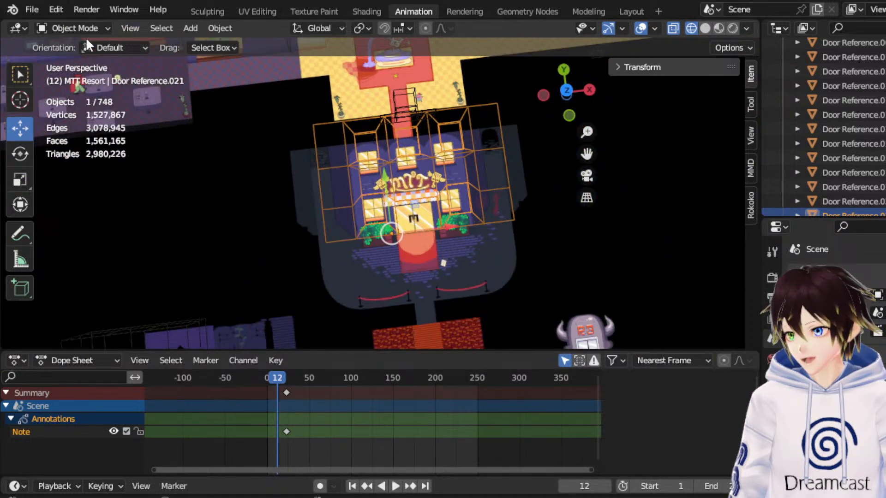
left_click(86, 30)
left_click(80, 56)
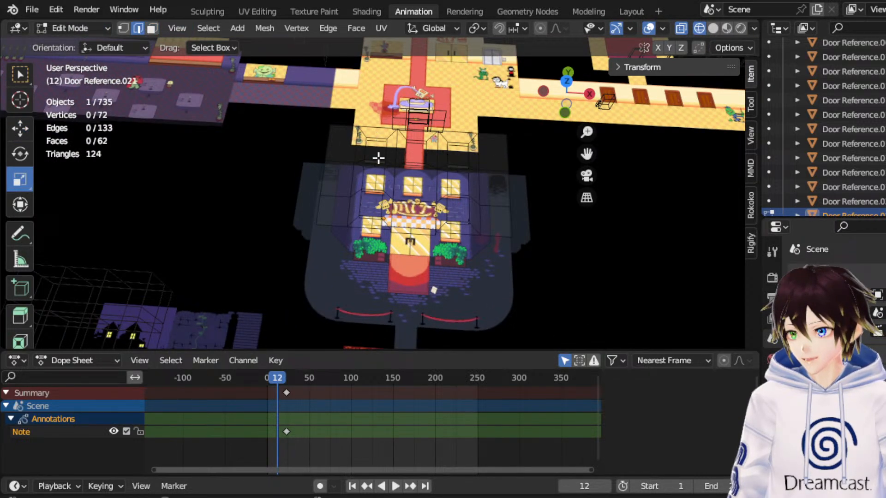
Select the three outermost vertical edges on each side of the building and move them down along Z in front view.
left_click(322, 142)
left_click(316, 172, "shift")
left_click(316, 203, "shift")
left_click(508, 221, "shift")
left_click(498, 194, "shift")
left_click(498, 157, "shift")
middle_click_drag(435, 193, 451, 119)
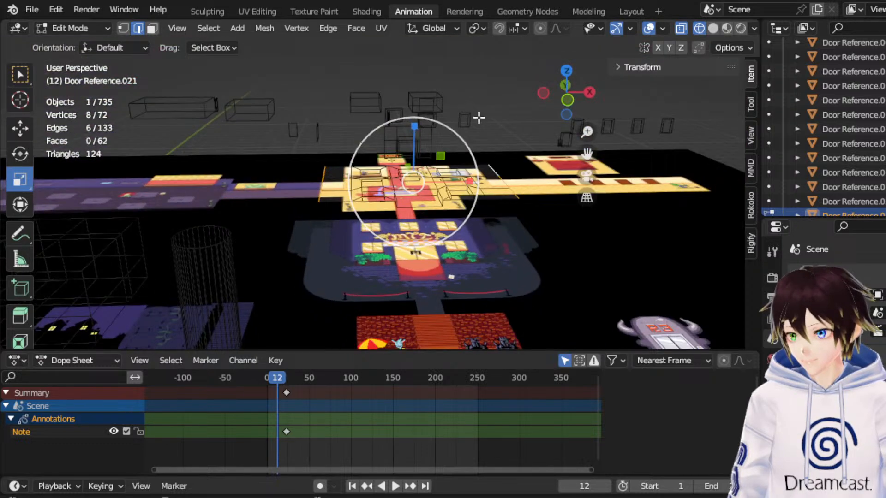
left_click(567, 105)
left_click(20, 128)
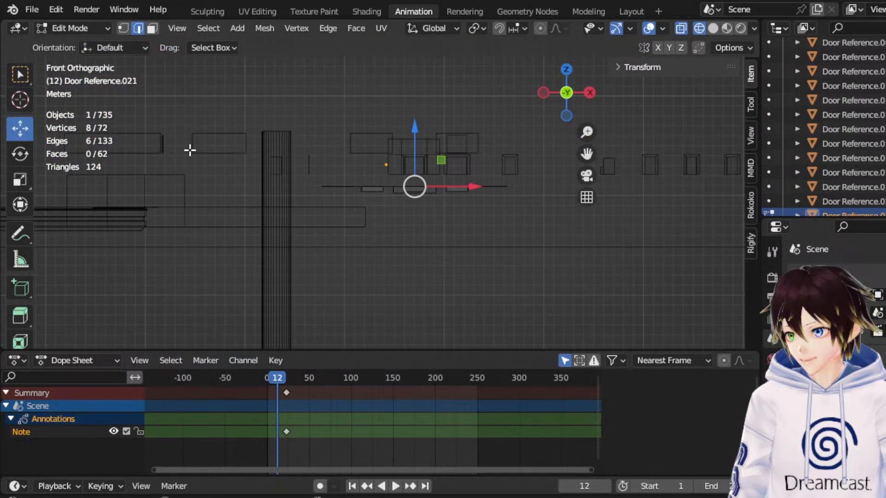
left_click_drag(415, 133, 409, 166)
In Object Mode, rotate the whole facade 90° about the global X axis to stand it upright.
left_click(86, 29)
left_click(85, 44)
middle_click_drag(371, 131, 441, 144)
left_click(20, 154)
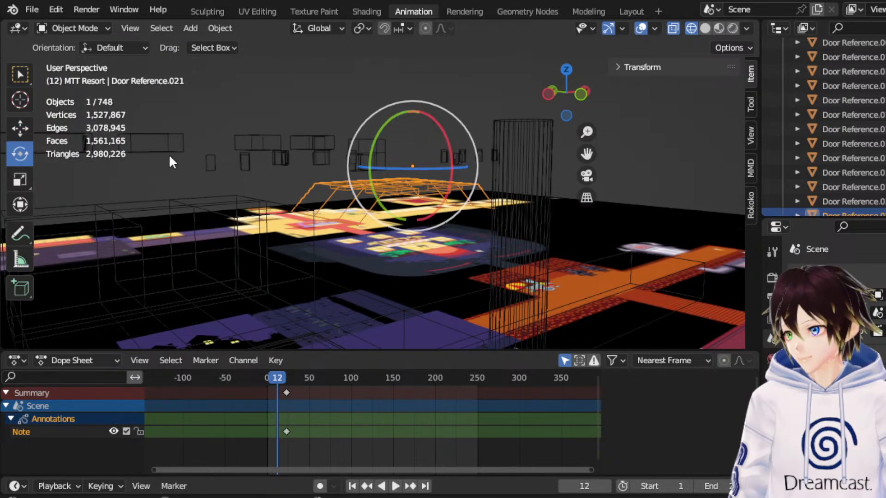
left_click_drag(455, 140, 441, 124)
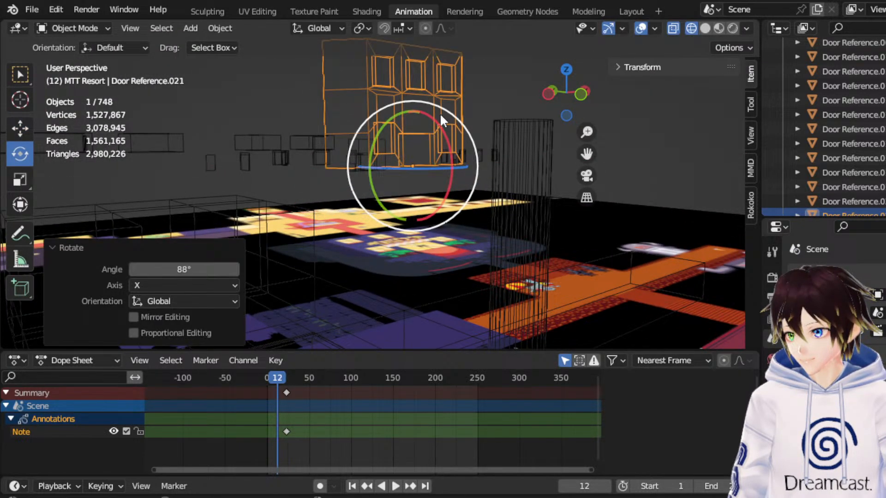
left_click(225, 270)
type("90")
key("Return")
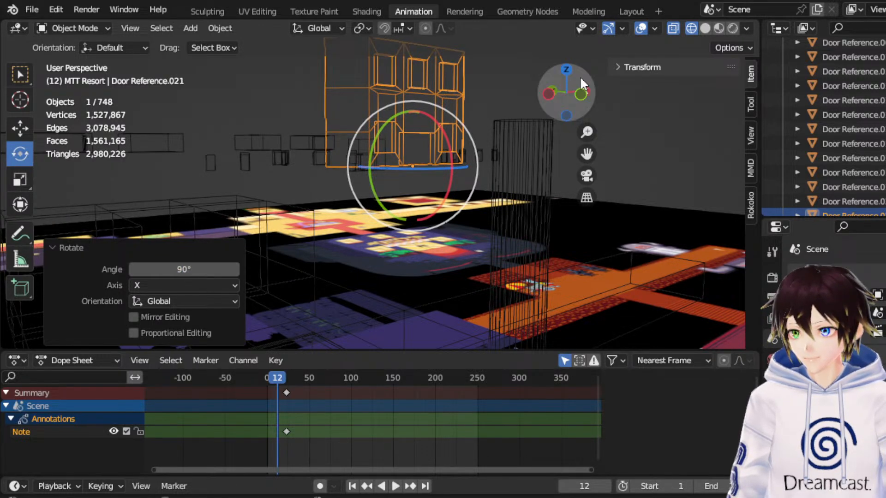
Inspect the upright building in Solid shading, with and without viewport overlays.
key("shift+z")
middle_click_drag(483, 147, 497, 153)
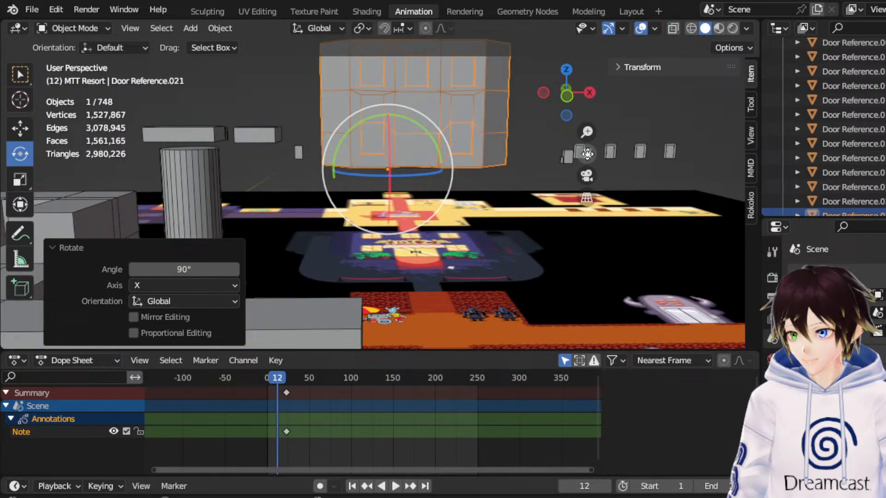
left_click_drag(587, 154, 561, 226)
scroll(378, 189, "up", 3)
middle_click_drag(489, 139, 531, 122)
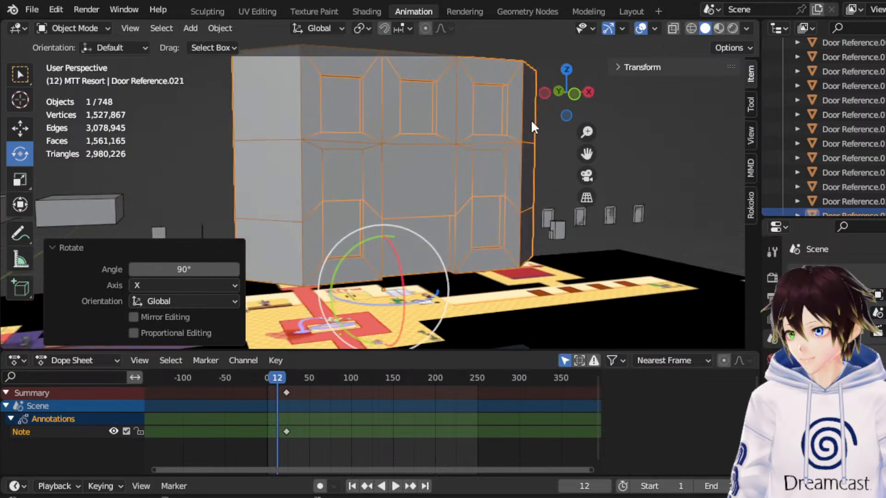
left_click(641, 29)
middle_click_drag(571, 86, 645, 49)
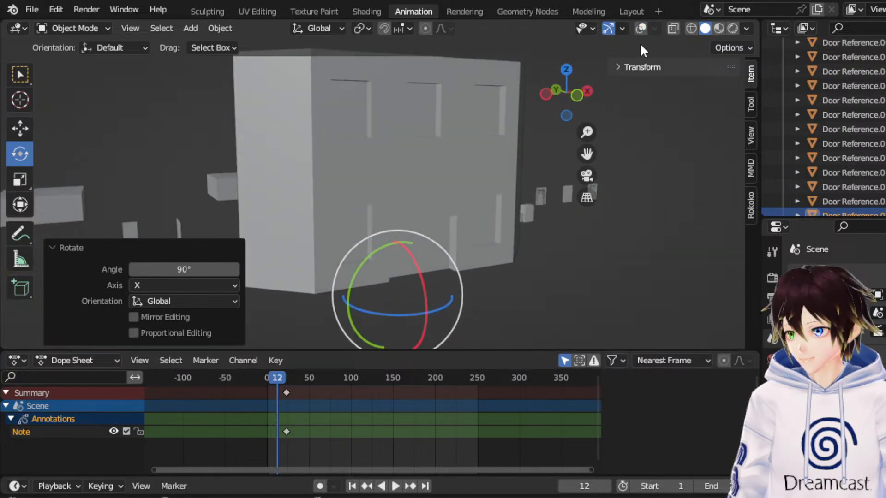
left_click(640, 28)
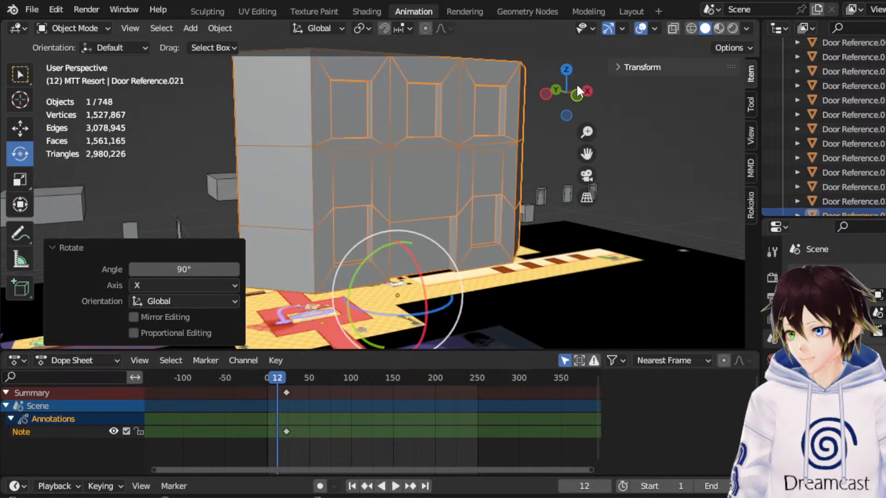
middle_click_drag(502, 138, 485, 141)
Check the building in Material Preview shading, with and without viewport overlays.
left_click(719, 28)
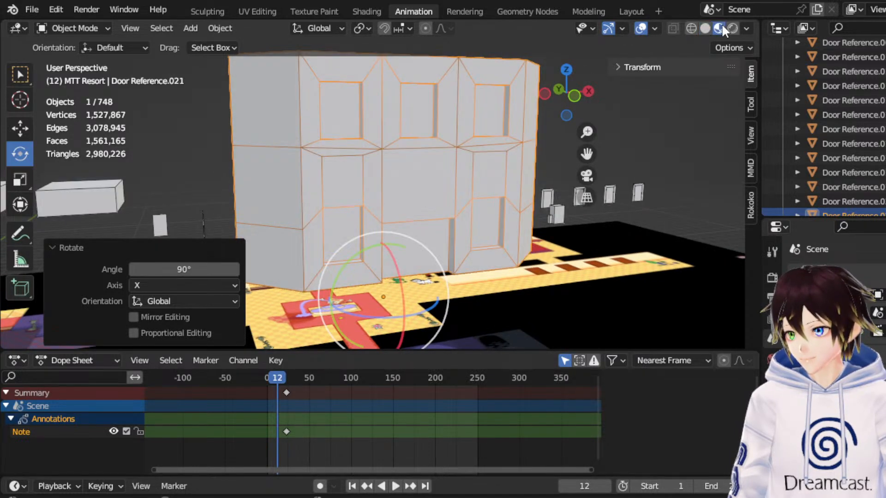
left_click(641, 28)
mouse_move(433, 192)
middle_mouse_down()
mouse_move(359, 190)
mouse_move(436, 191)
middle_mouse_up()
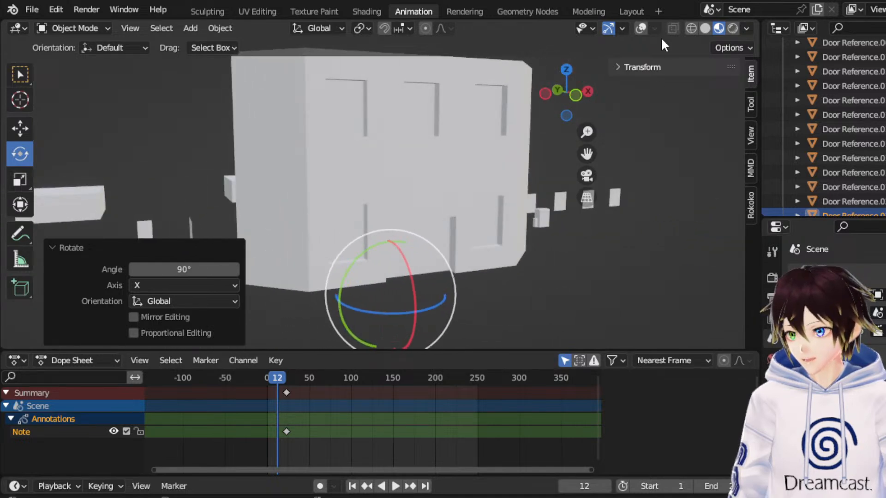
left_click(640, 28)
middle_click_drag(370, 121, 352, 134)
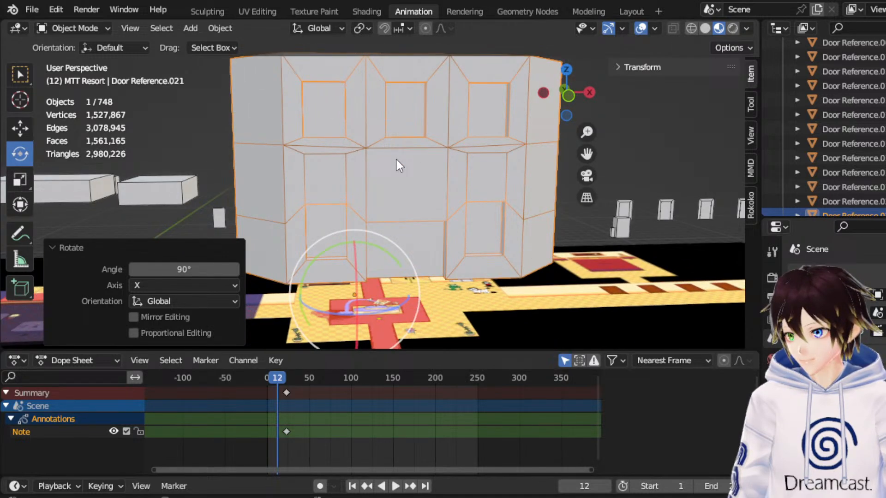
Move the upright facade about 1.6 m along the X axis in wireframe front view.
scroll(397, 159, "down", 2)
middle_click_drag(467, 250, 455, 215)
left_click(9, 134)
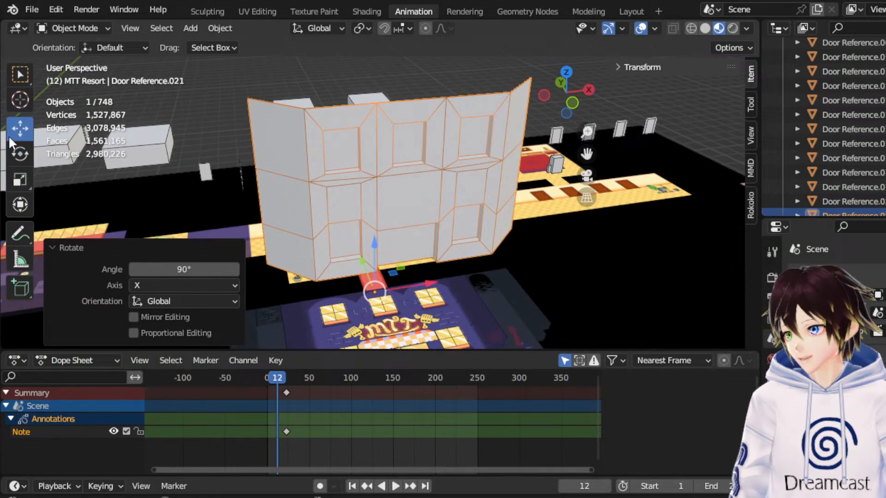
left_click(570, 101)
left_click_drag(588, 157, 584, 109)
scroll(501, 195, "up", 3)
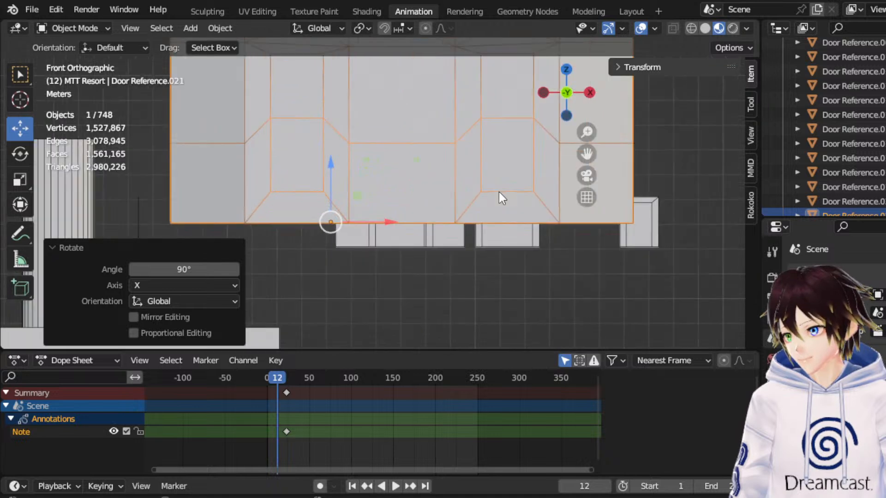
left_click(19, 182)
left_click(691, 28)
scroll(456, 154, "up", 2)
mouse_move(351, 183)
left_mouse_down()
mouse_move(327, 213)
mouse_move(366, 232)
mouse_move(416, 231)
left_mouse_up()
key("shift+space")
key("g")
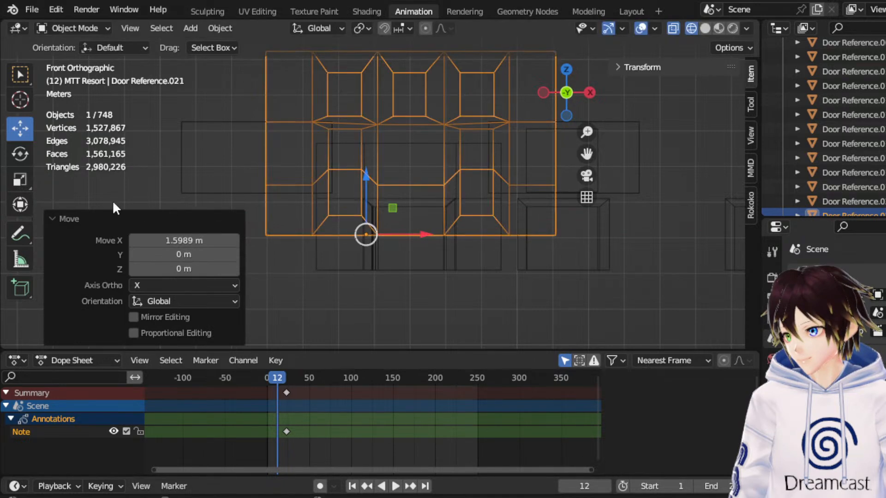
Scale the facade up slightly, adjust its X position and lower it about 0.97 m along Z.
left_click(21, 177)
left_click_drag(415, 192, 430, 186)
left_click(20, 129)
left_click_drag(421, 234, 414, 235)
left_click_drag(360, 184, 344, 220)
middle_click_drag(360, 181, 376, 198)
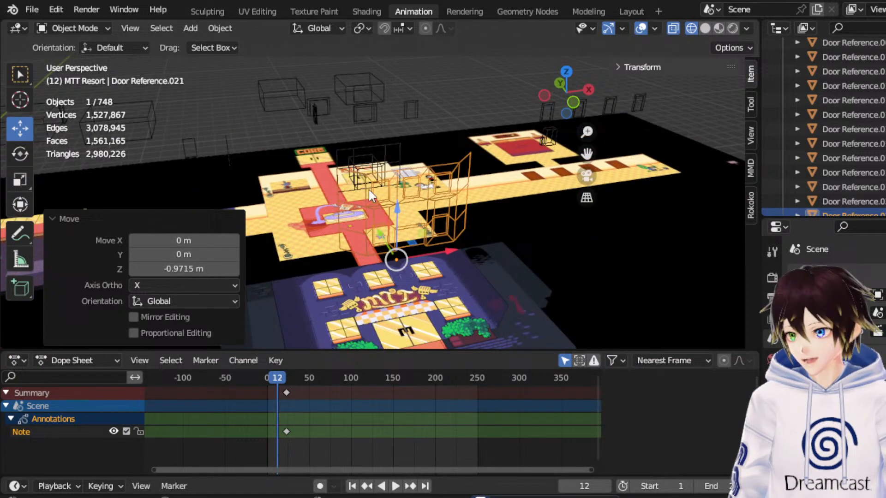
Rename the facade object as Resort Reference Front and save the file.
scroll(849, 194, "down", 1)
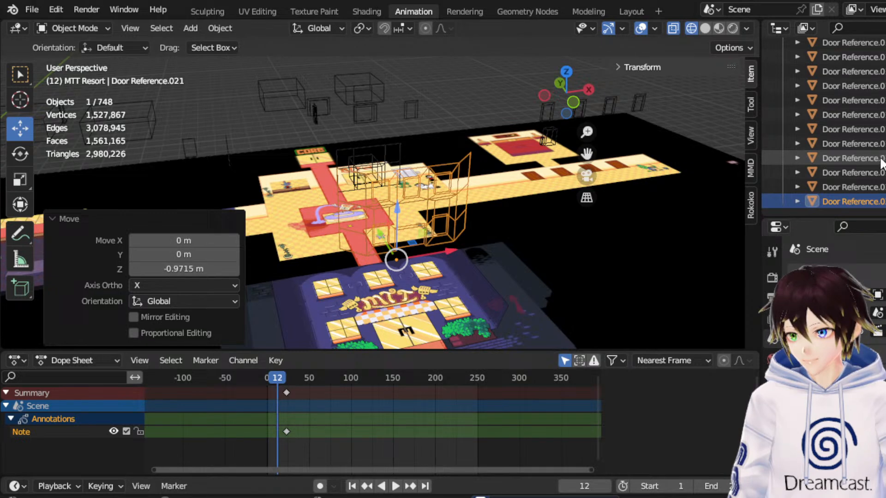
left_click(854, 201)
double_click(854, 201)
type("Resort Ref")
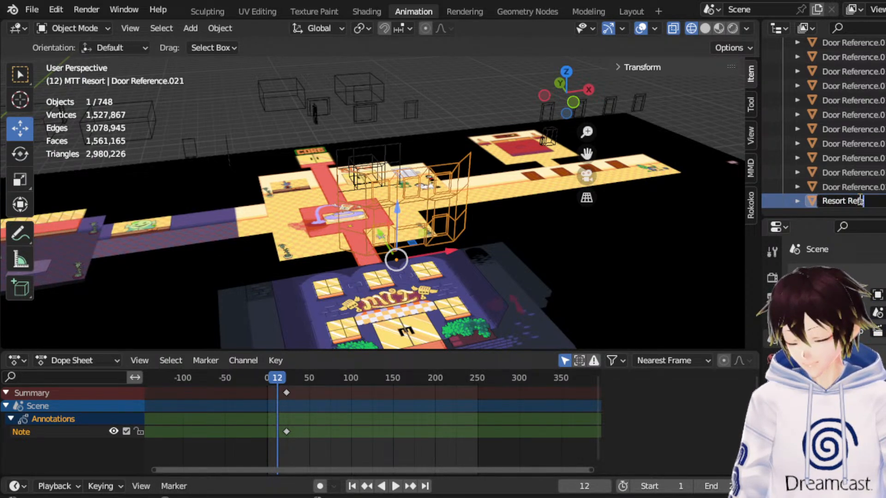
type("erence Front")
key("Return")
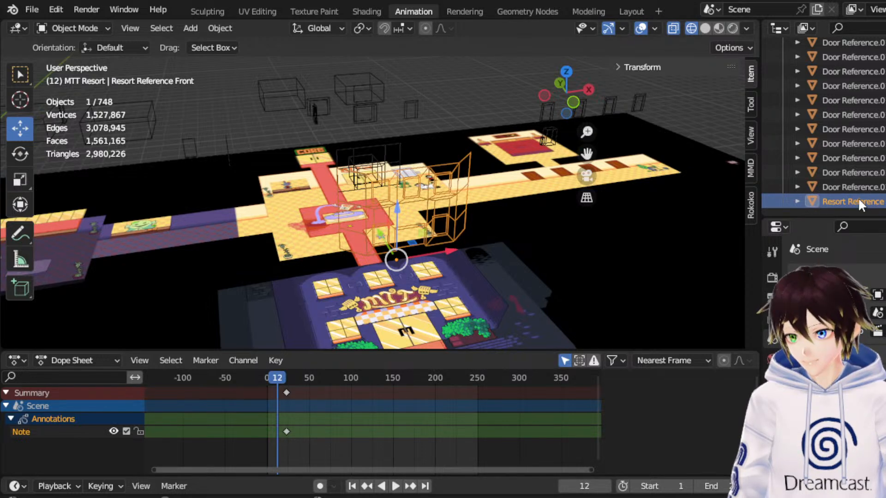
left_click(41, 5)
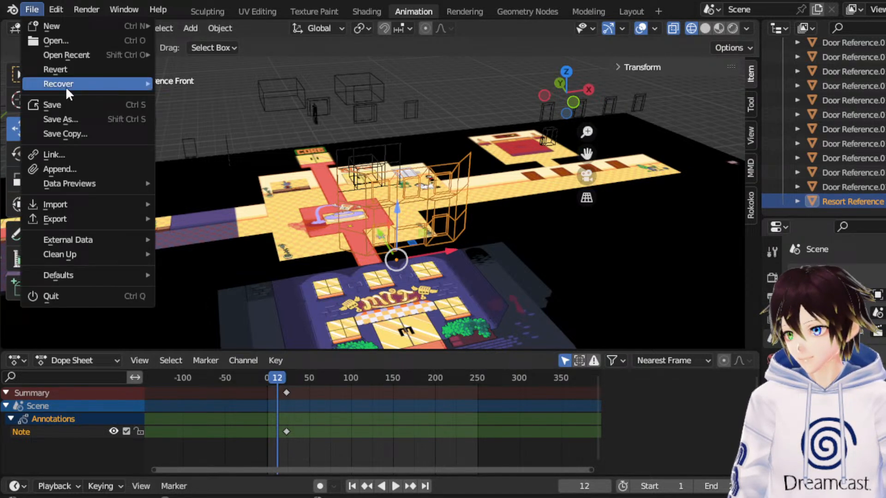
left_click(58, 104)
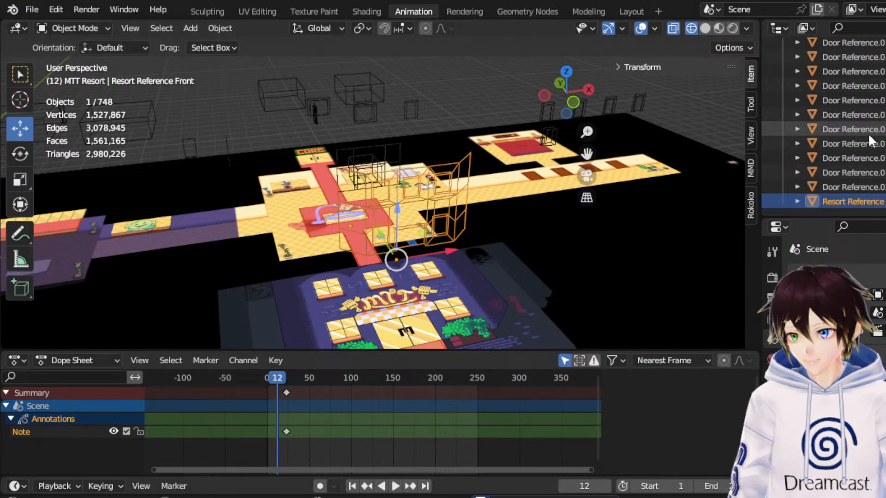
Select Fake Asgore and Fake Frisk in the Reference Fakes collection and move them about -19.24 m along X to the resort entrance.
scroll(867, 139, "up", 2)
scroll(867, 120, "up", 6)
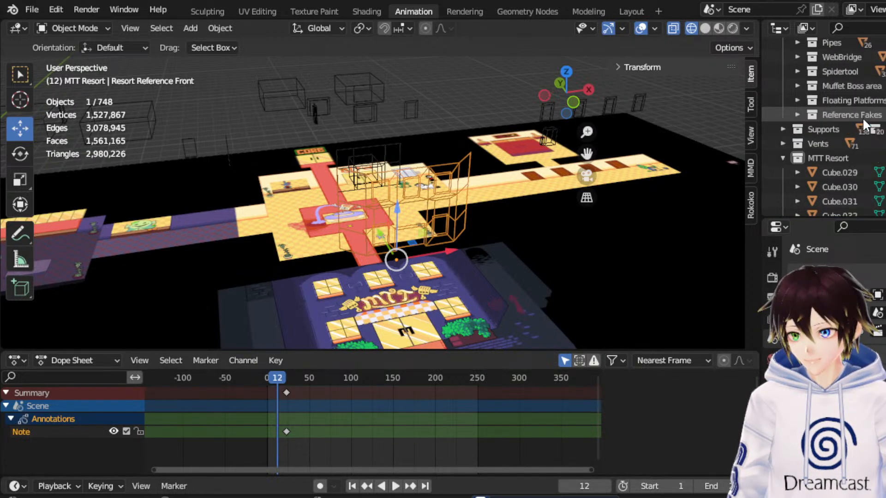
scroll(849, 118, "down", 7)
scroll(832, 119, "up", 10)
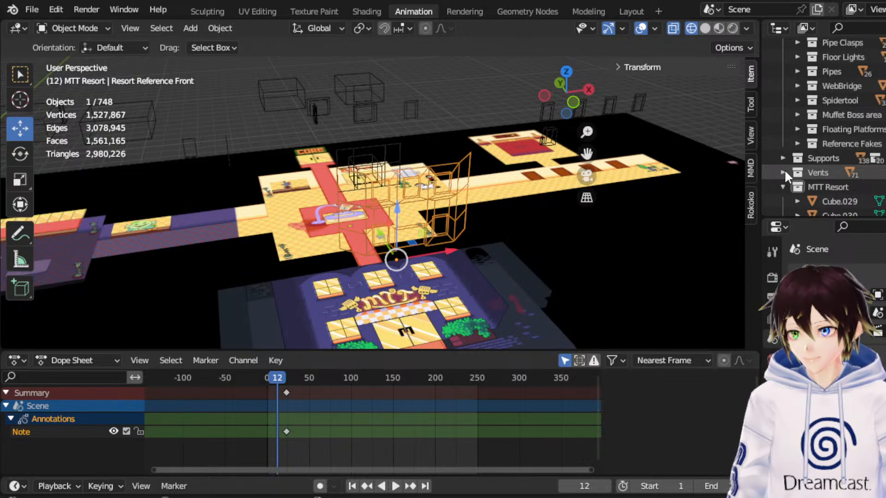
left_click(797, 143)
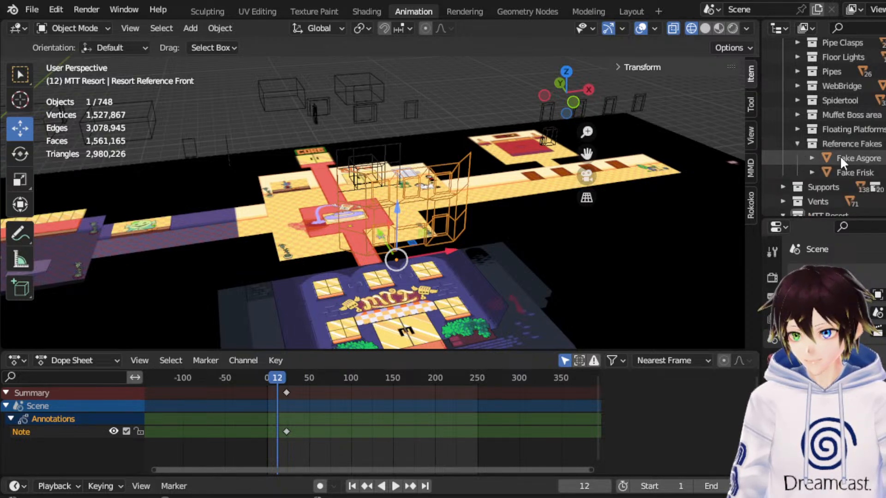
left_click(840, 158)
left_click(840, 169, "shift")
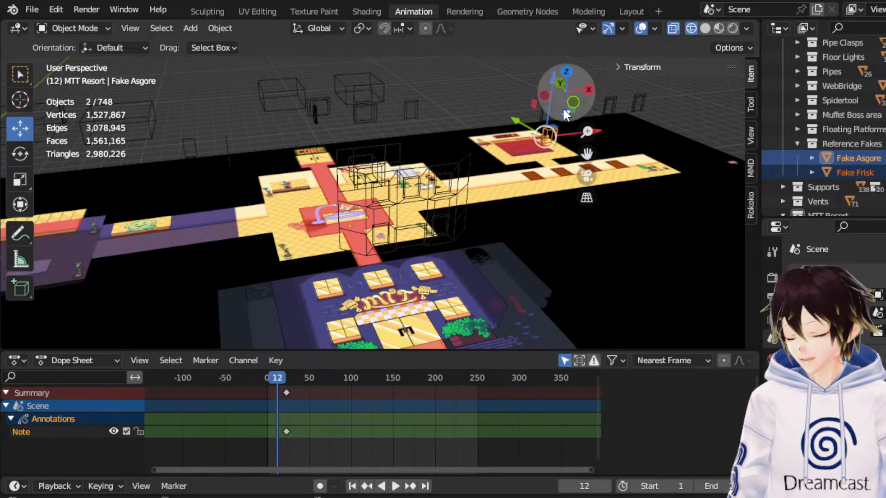
left_click(572, 102)
left_click_drag(694, 213, 417, 213)
scroll(436, 244, "up", 5)
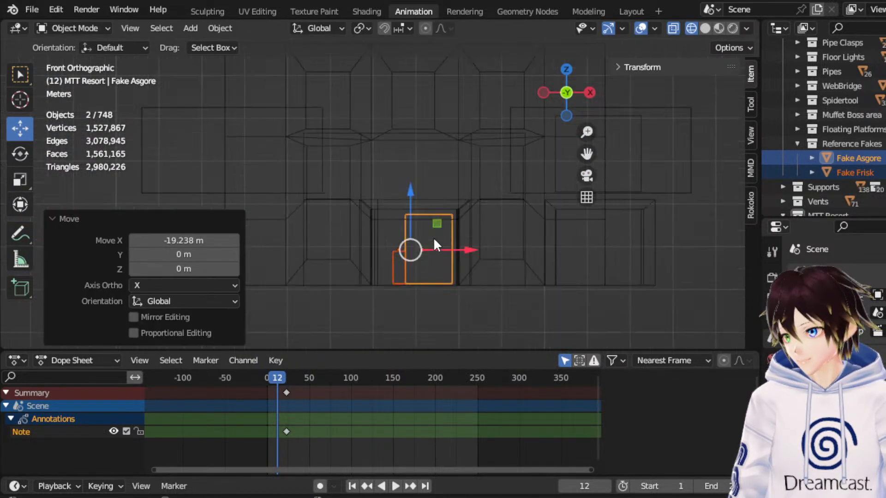
In Edit Mode, select the top vertices of the facade's entrance and raise them slightly along Z.
left_click(458, 196)
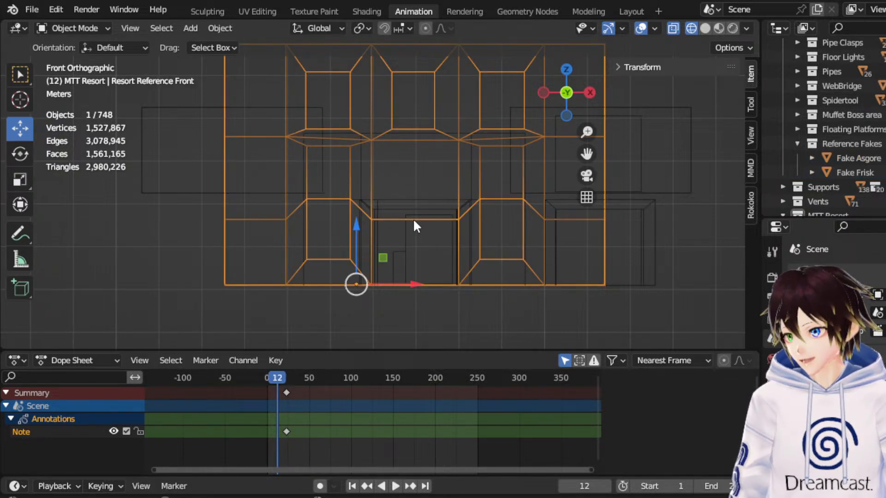
left_click(81, 29)
left_click(76, 59)
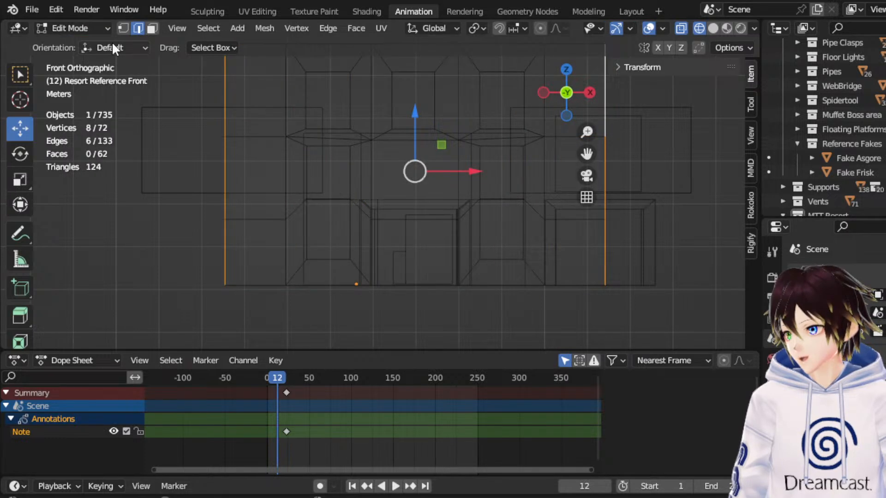
left_click(122, 29)
left_click_drag(362, 206, 468, 243)
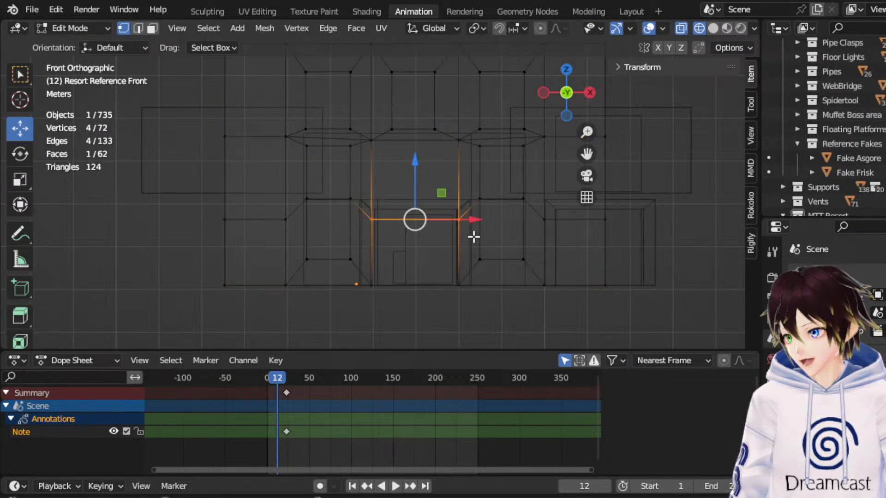
scroll(448, 225, "up", 1)
left_click_drag(423, 205, 436, 187)
Select all entrance vertices, scale them to about 1.096 along X, and return to Object Mode.
left_click_drag(490, 326, 341, 211)
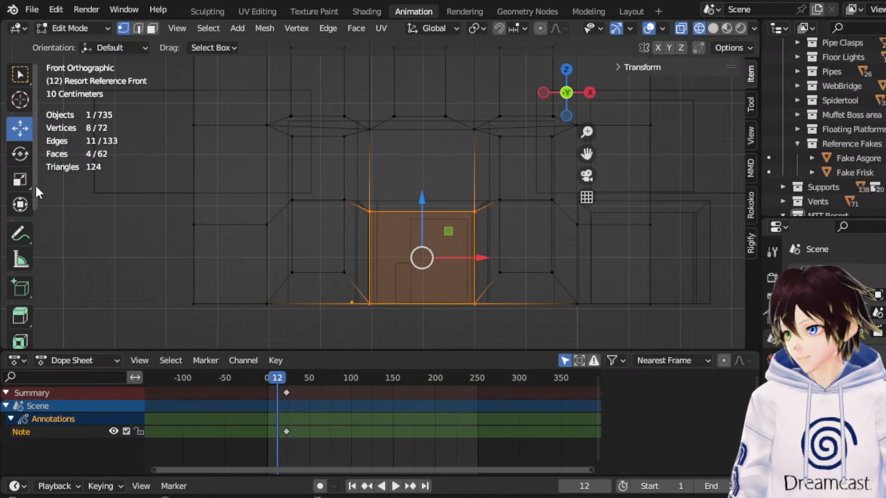
left_click(20, 180)
left_click_drag(479, 257, 482, 257)
scroll(425, 145, "down", 3)
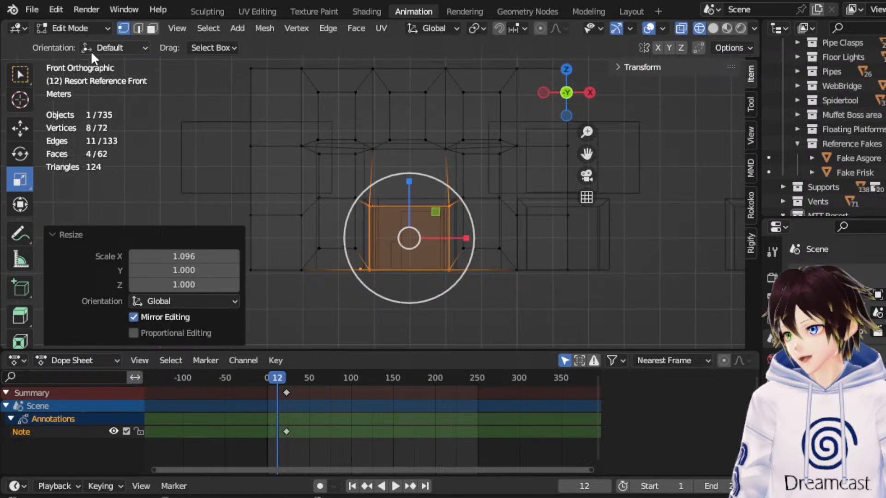
left_click(78, 28)
left_click(83, 43)
In Solid shading, select Fake Asgore and Fake Frisk and move them about -14.57 m along Y to the front of the resort entrance.
middle_click_drag(391, 159, 507, 209)
left_click(705, 28)
left_click(143, 197)
left_click(138, 203, "shift")
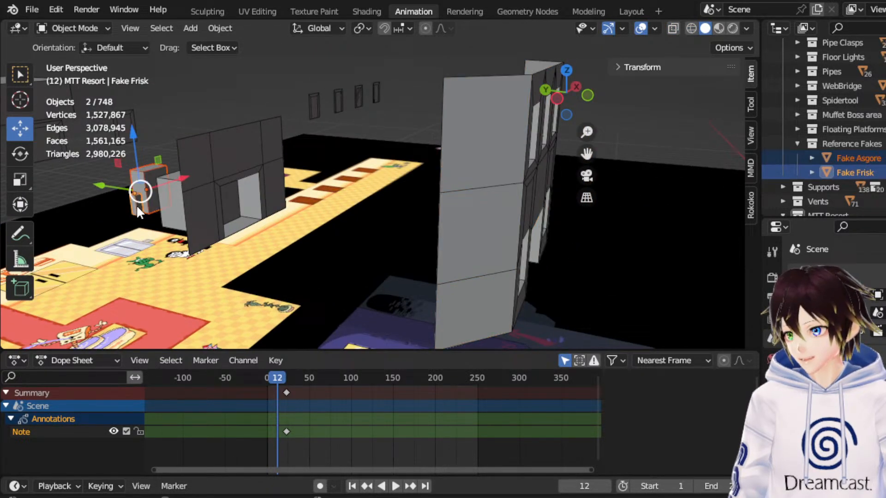
left_click_drag(110, 188, 516, 258)
middle_click_drag(517, 258, 420, 251)
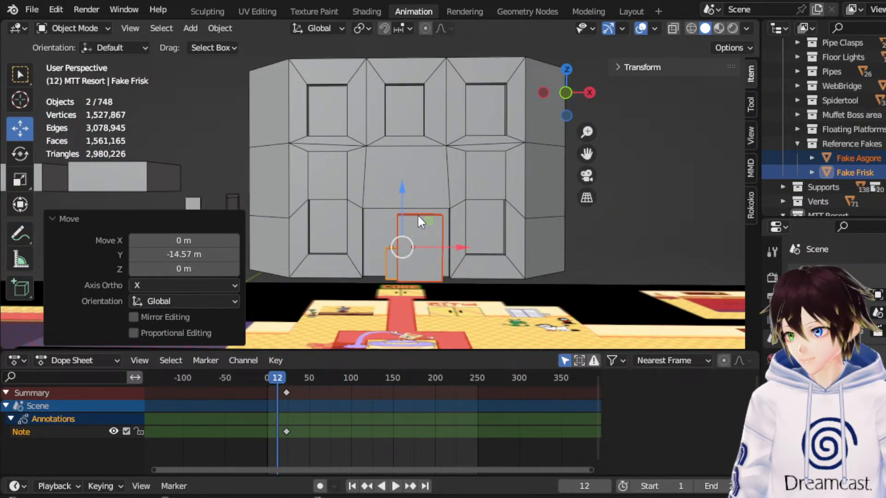
middle_click_drag(413, 184, 488, 210)
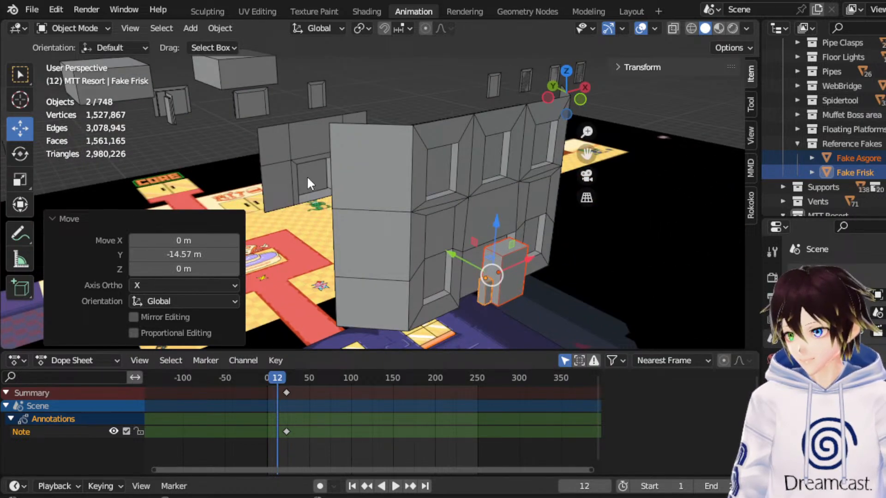
Select the Door Reference.020 wall behind the resort and compare its doorway with the resort entrance in wireframe front view.
left_click(270, 157)
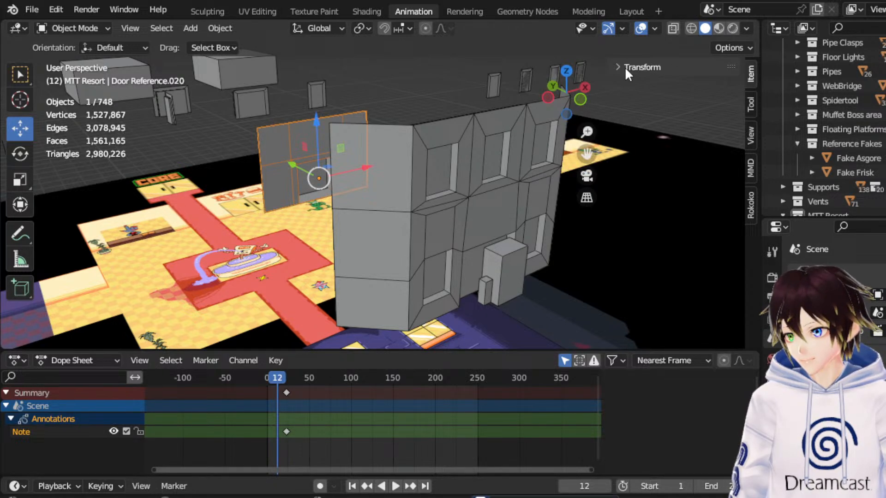
left_click(579, 99)
left_click(690, 28)
middle_click_drag(456, 164, 443, 176)
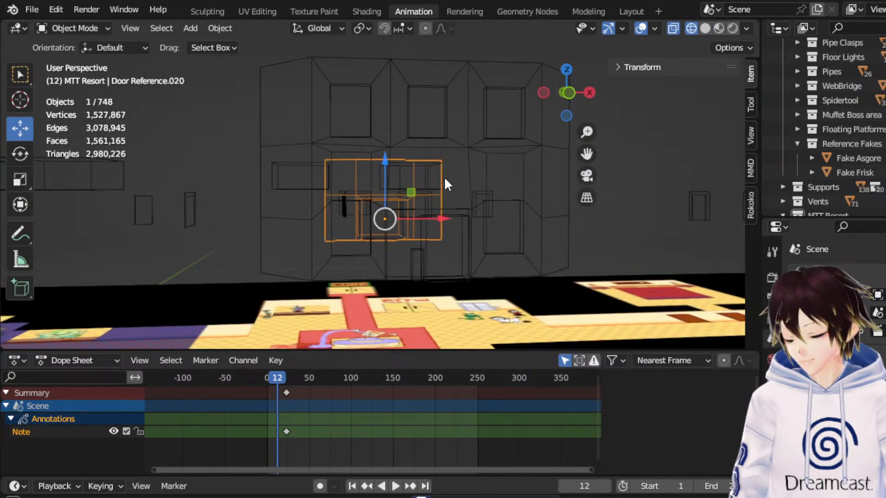
scroll(444, 176, "up", 2)
left_click(568, 92)
scroll(436, 245, "up", 1)
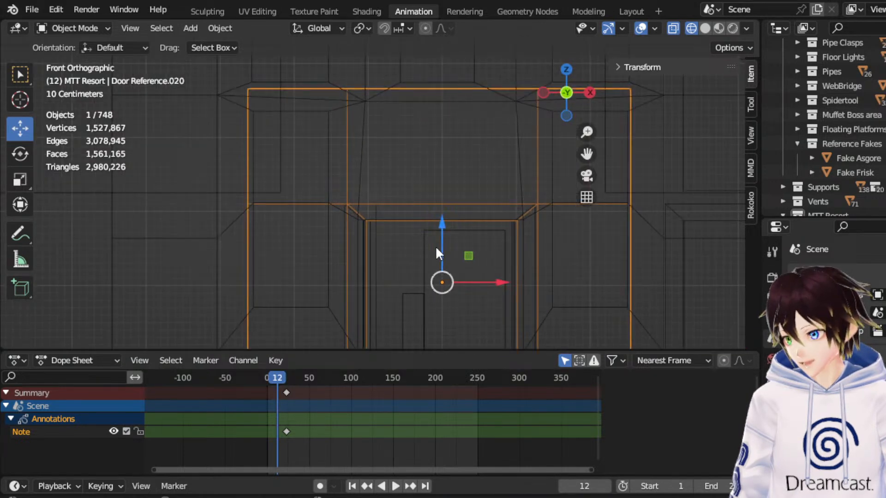
scroll(395, 190, "down", 2)
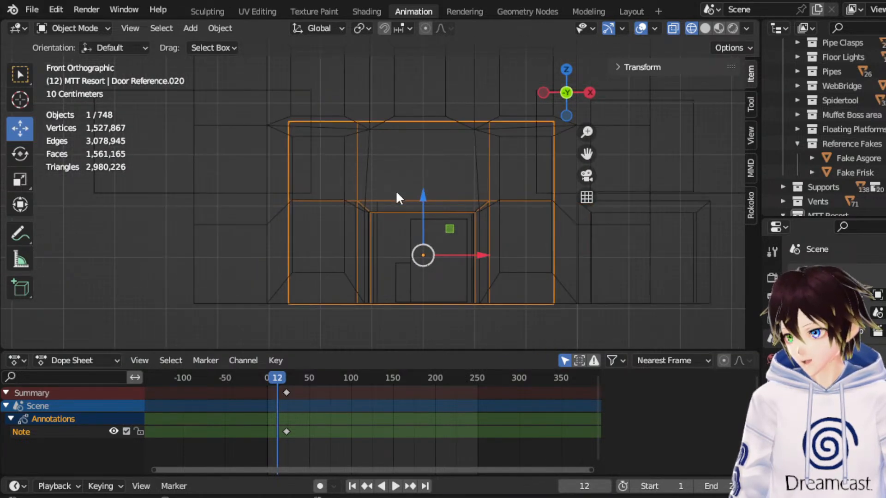
Examine the reference wall's doorway mesh in Edit Mode, including with face selection, and return to Object Mode.
left_click(92, 27)
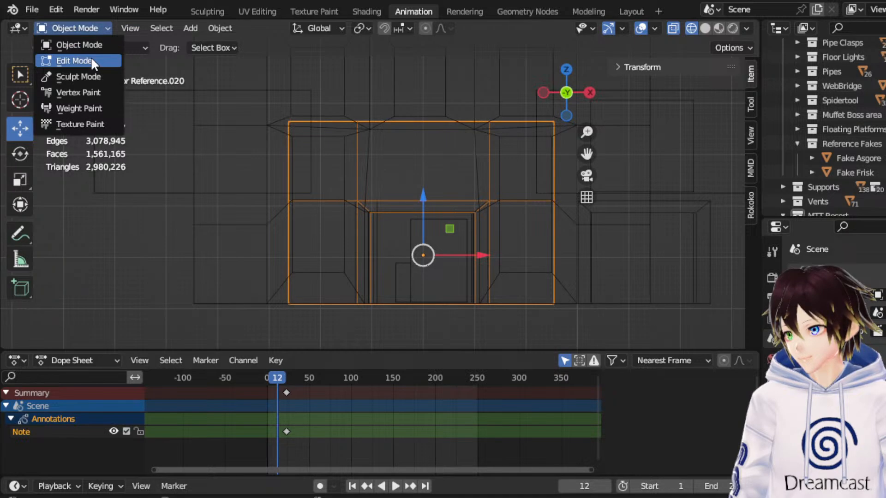
left_click(90, 56)
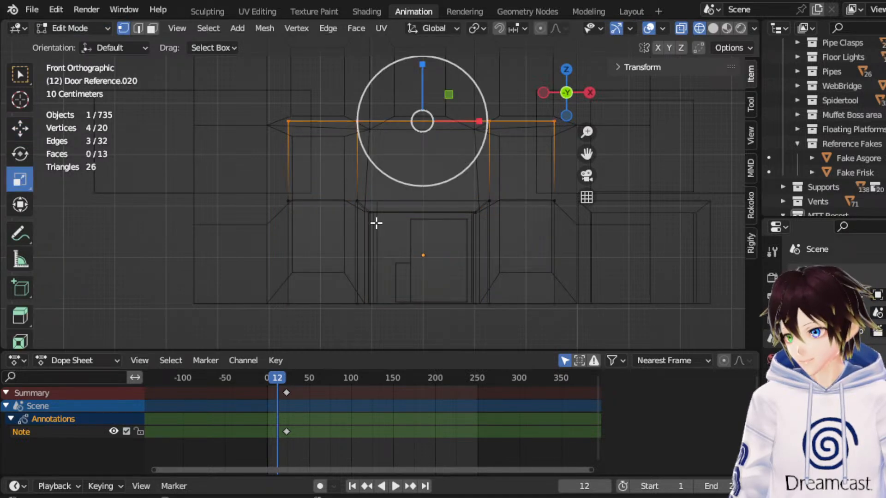
left_click(81, 28)
left_click(85, 43)
middle_click_drag(153, 81, 261, 149)
left_click(575, 96)
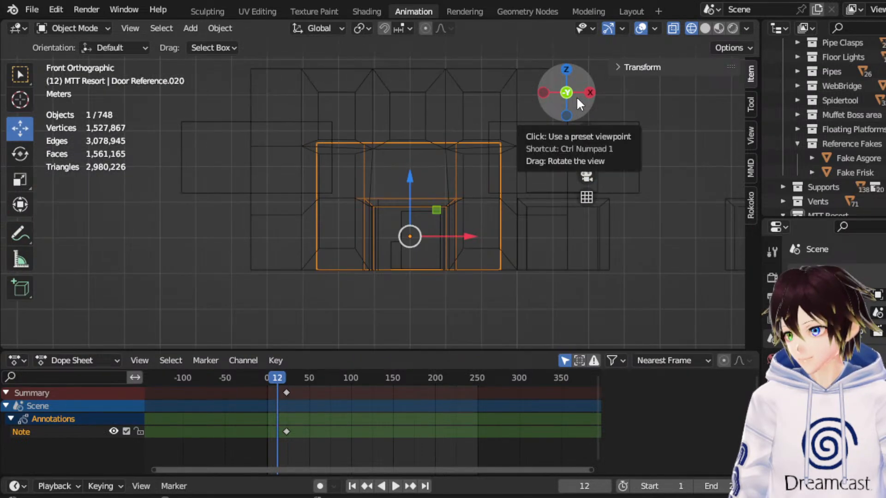
left_click(94, 24)
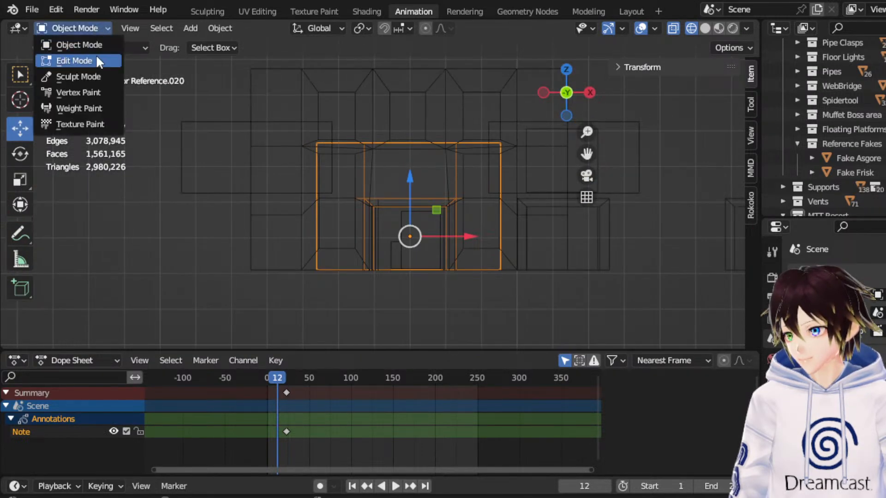
left_click(74, 61)
mouse_move(452, 198)
middle_mouse_down()
mouse_move(486, 189)
mouse_move(457, 203)
middle_mouse_up()
left_click(155, 30)
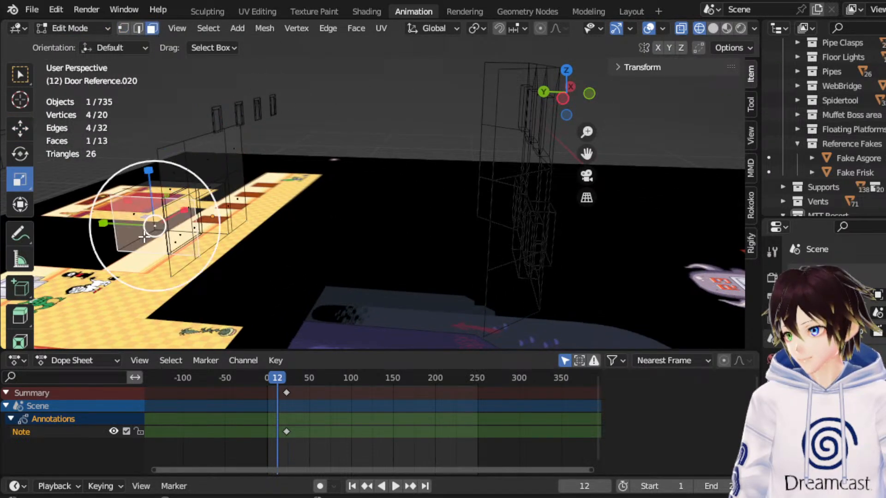
left_click(81, 34)
left_click(84, 43)
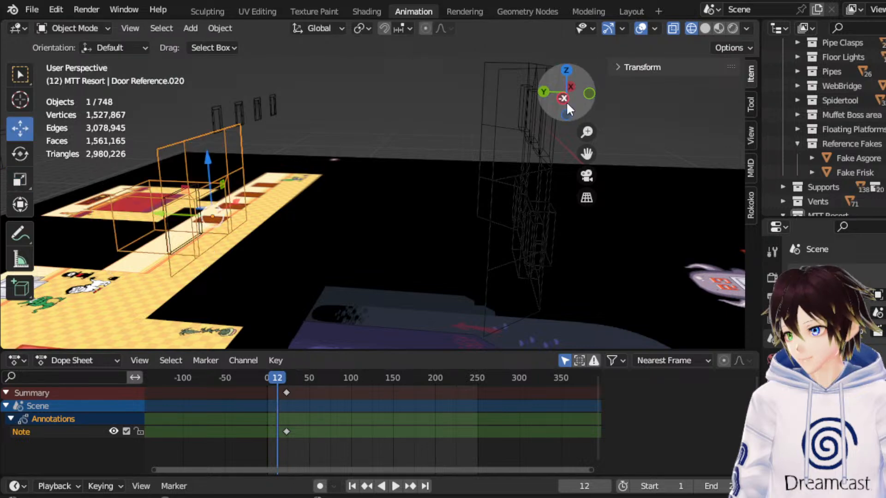
Select the Cube.032 reference box behind the lobby and compare it with the resort facade in top and front views.
left_click(566, 70)
left_click_drag(583, 148, 601, 490)
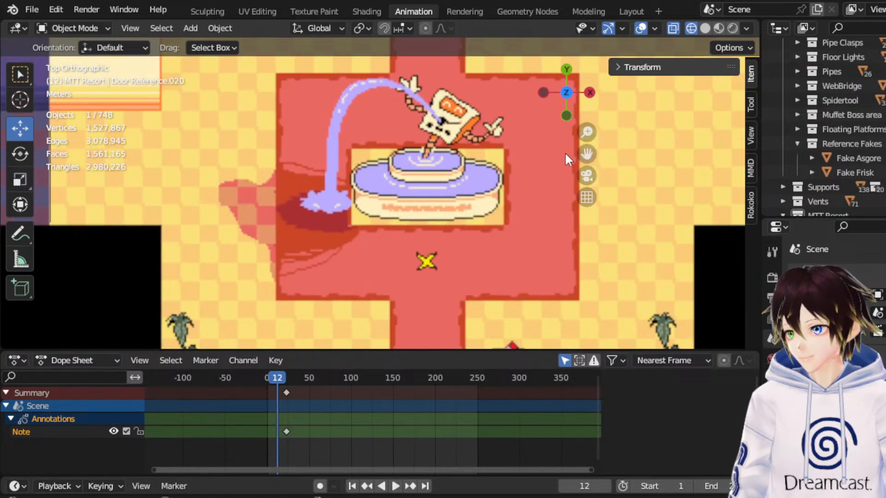
scroll(523, 141, "down", 3)
left_click_drag(590, 152, 606, 359)
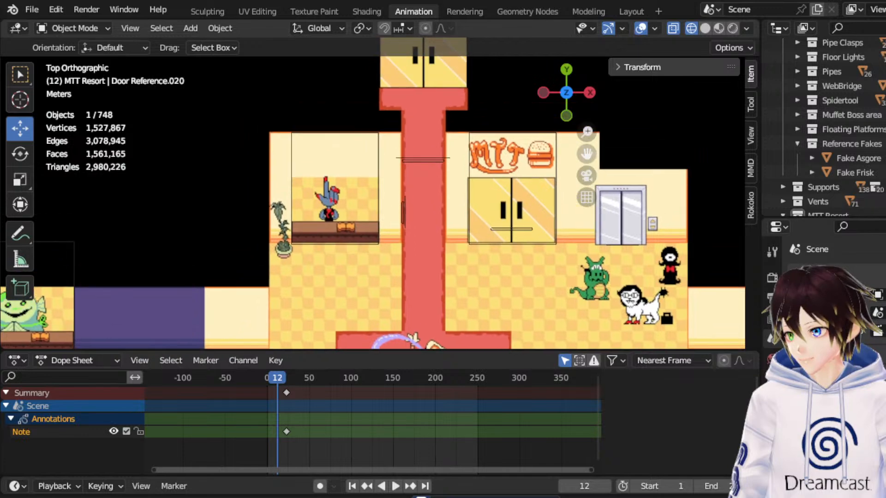
left_click(381, 187)
middle_click_drag(383, 200, 291, 125)
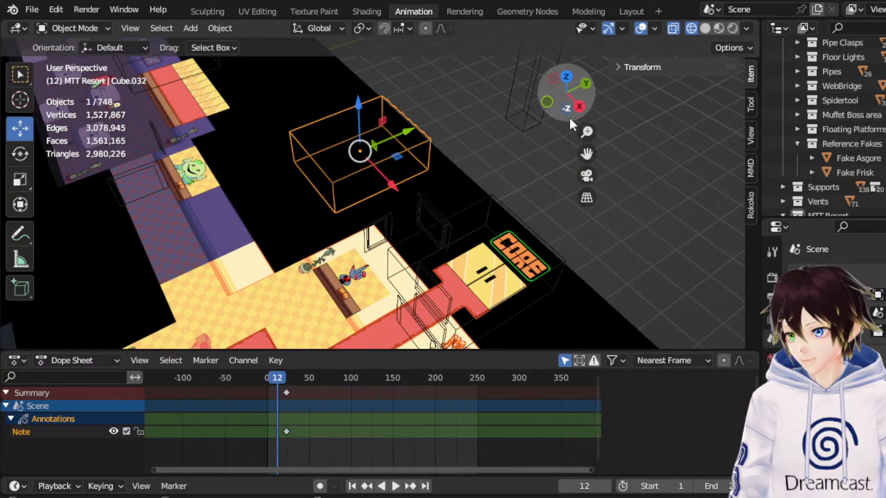
left_click(548, 106)
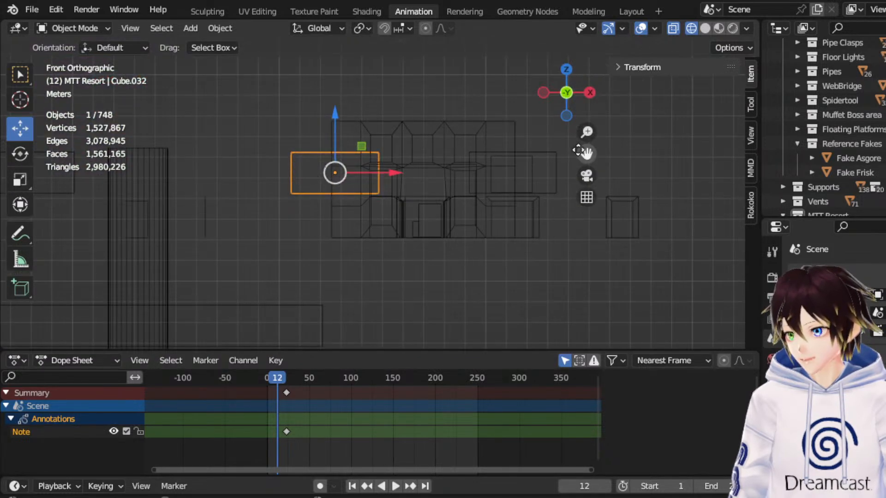
Select the raised reference boxes, including Cube.033 and Cube.029, and examine their alignment in right and front views.
middle_click_drag(490, 145, 363, 136)
left_click(466, 187, "shift")
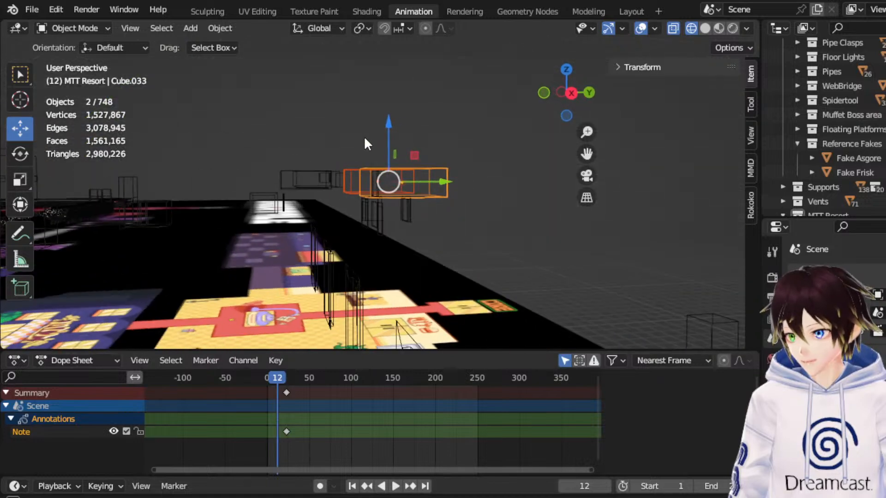
left_click(317, 172, "shift")
middle_click_drag(317, 172, 389, 183)
left_click(586, 95)
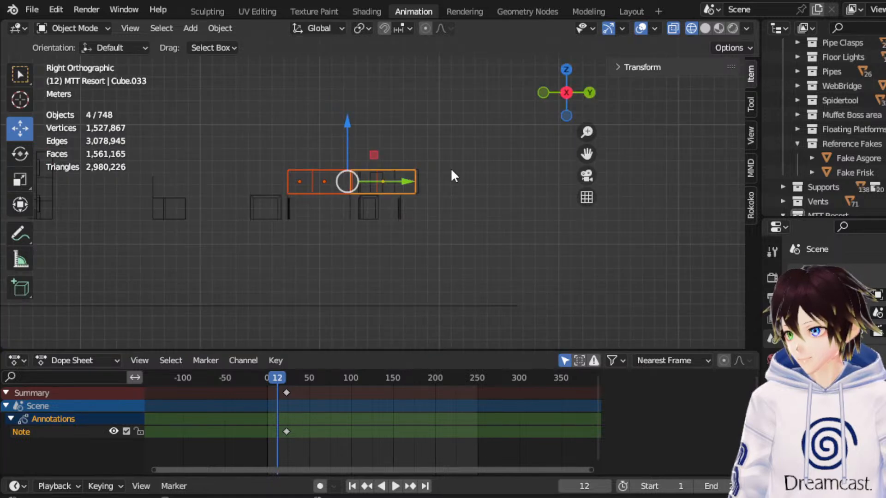
scroll(441, 180, "up", 2)
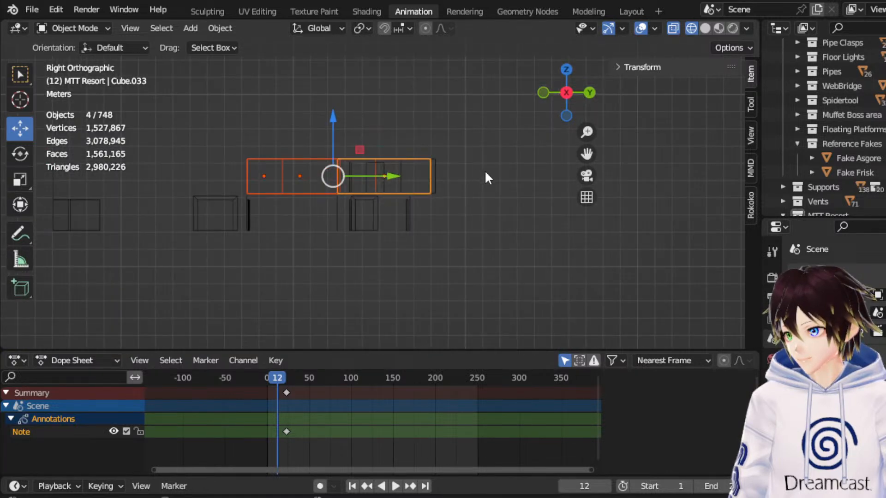
left_click_drag(486, 174, 307, 116, "shift")
left_click_drag(586, 153, 487, 163)
middle_click_drag(368, 143, 383, 171)
left_click(205, 92)
left_click(548, 98)
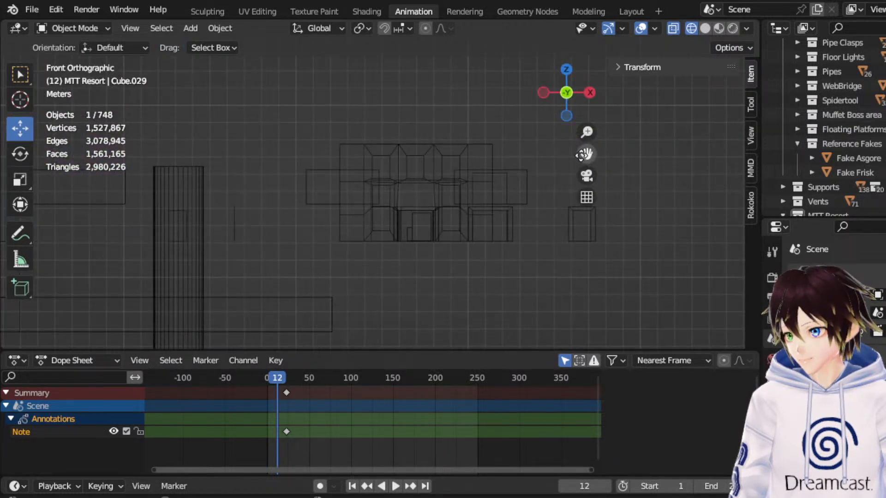
Select the Floor 3 Reference and examine its layout from above, then the resort and door references in front view.
left_click_drag(567, 83, 567, 72)
left_click(567, 73)
left_click_drag(586, 154, 473, 230)
left_click(411, 244)
middle_click_drag(424, 245, 461, 198)
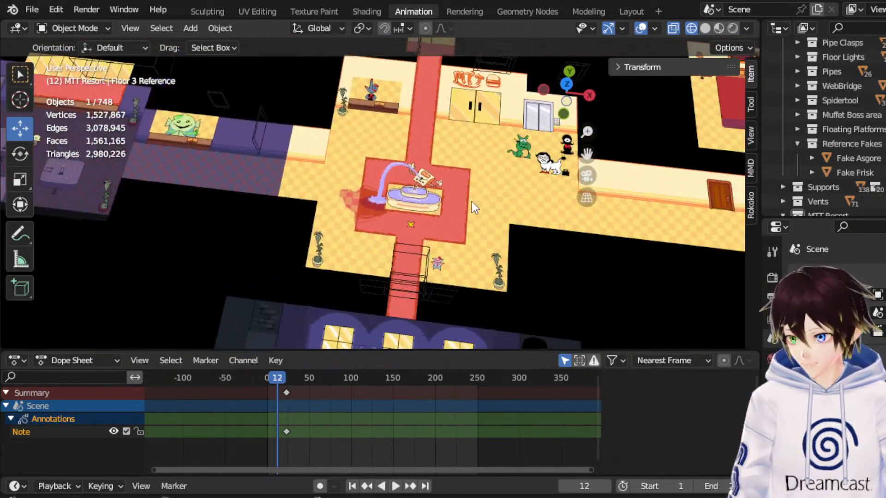
left_click_drag(586, 153, 373, 203)
middle_click_drag(491, 238, 511, 168)
left_click(567, 106)
scroll(373, 189, "down", 3)
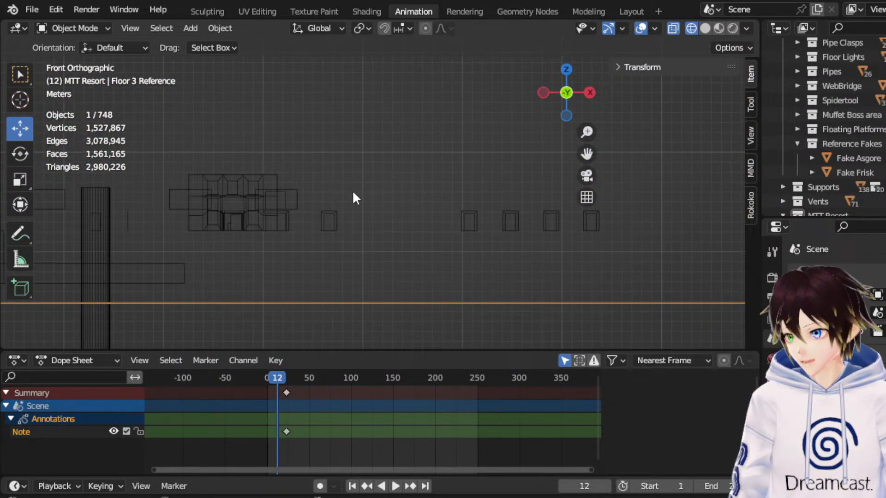
scroll(864, 162, "down", 15)
scroll(868, 179, "up", 5)
scroll(867, 157, "up", 5)
Duplicate the Cube.032 box within the MTT Resort collection and move the copy 21.8 m along X toward the hallway doors.
left_click(839, 157)
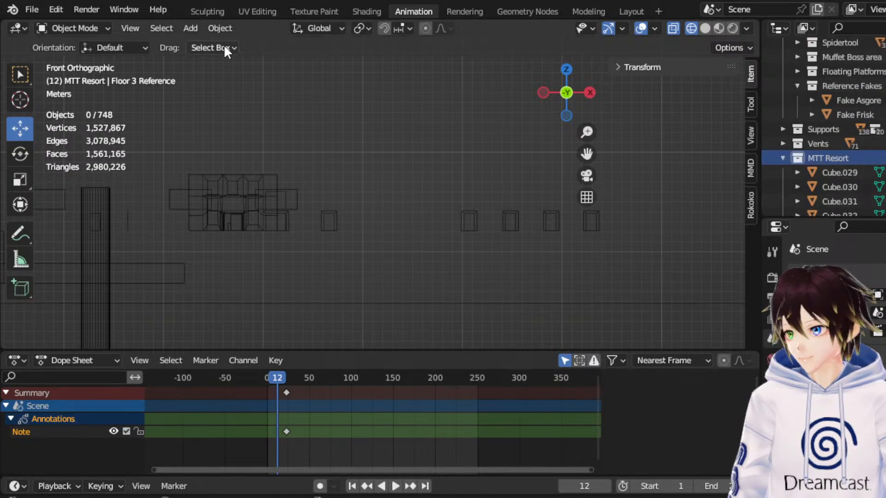
middle_click_drag(295, 138, 351, 200)
left_click(173, 197)
right_click(174, 197)
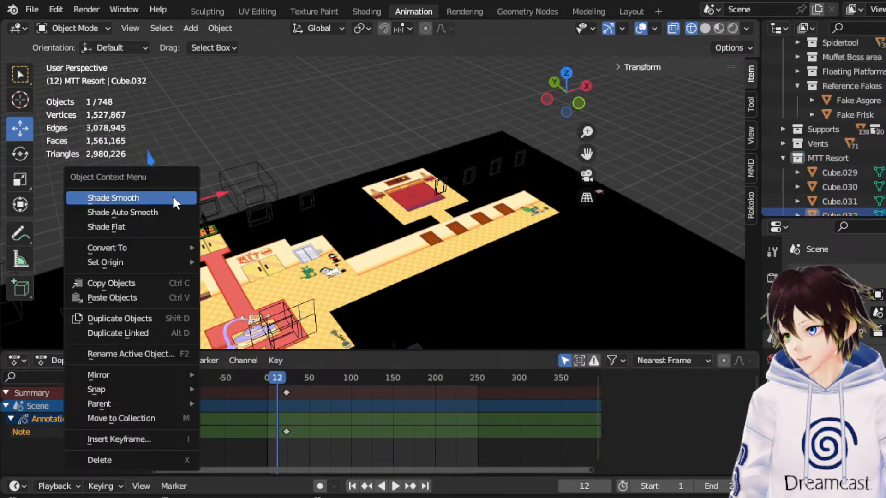
left_click(145, 318)
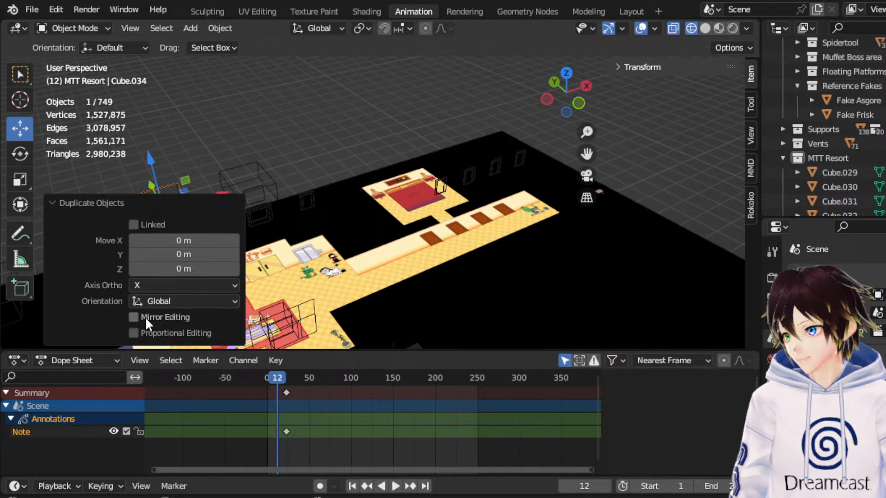
middle_click_drag(302, 131, 248, 132)
left_click_drag(273, 156, 465, 152)
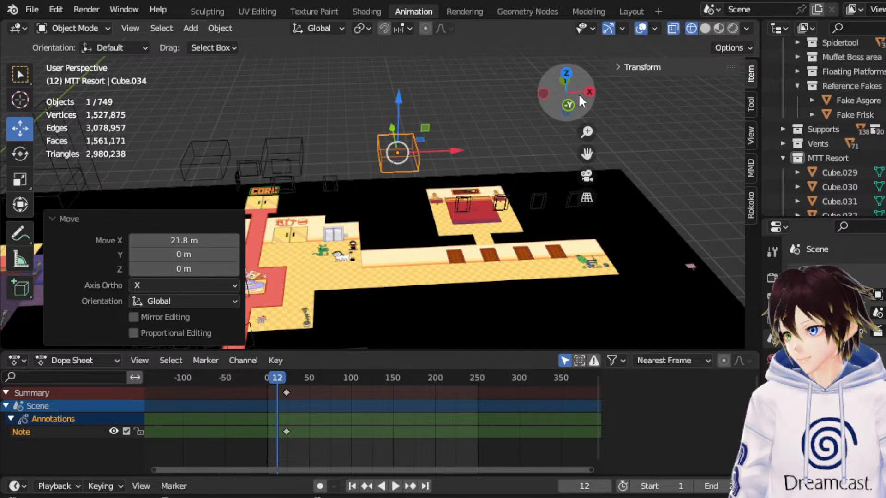
In front view, shift the copied box along X over the first hallway door reference and lower it 2.1668 m along Z.
left_click(567, 106)
left_click_drag(441, 187, 507, 189)
left_click_drag(579, 151, 524, 72)
scroll(491, 207, "up", 10)
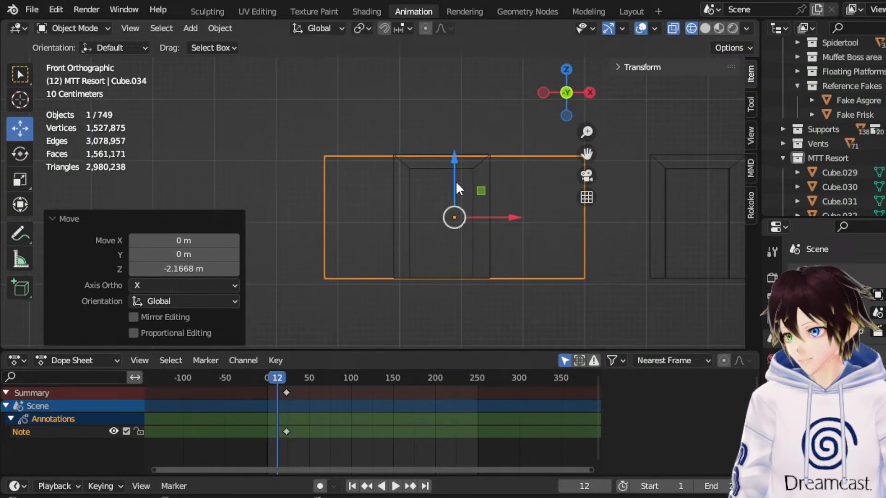
left_click_drag(455, 180, 459, 182)
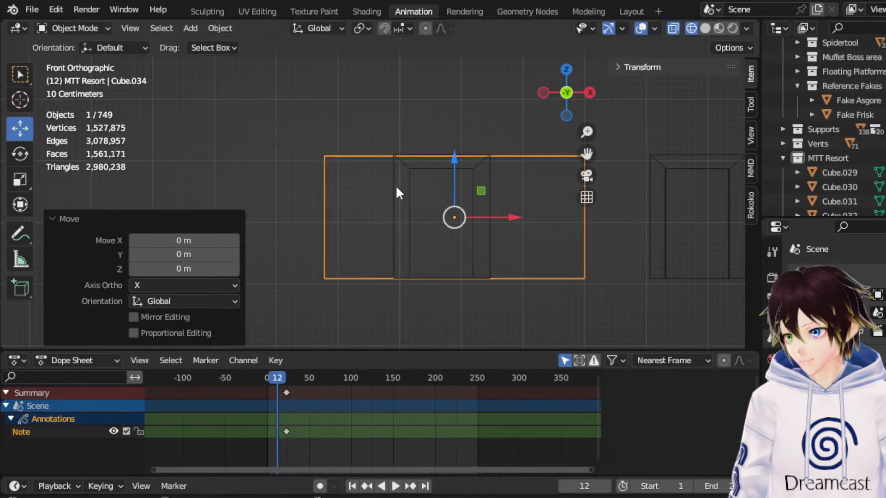
In Edit Mode, select the box's four top vertices and raise them about 0.944 m along Z above the door reference.
left_click(91, 29)
left_click(89, 61)
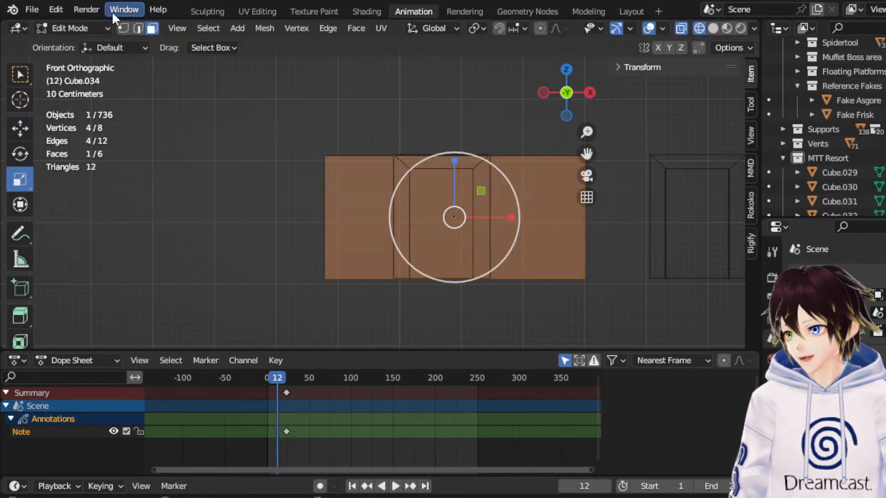
key("1")
scroll(280, 108, "down", 2)
left_click_drag(281, 108, 559, 195)
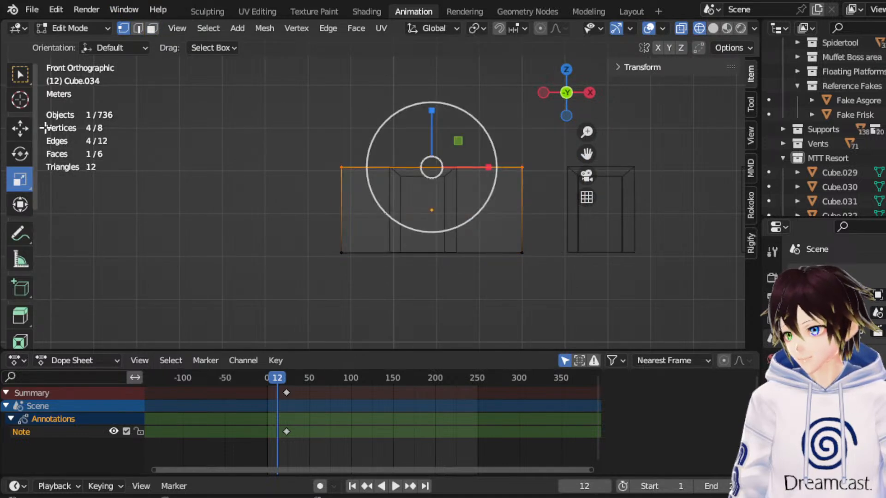
left_click(20, 129)
left_click_drag(430, 129, 443, 95)
scroll(419, 110, "down", 2)
scroll(409, 140, "down", 2)
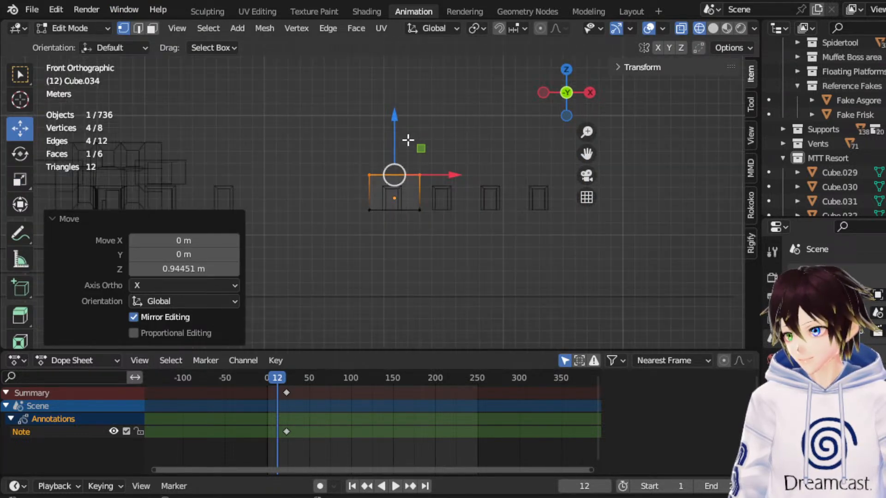
scroll(409, 141, "up", 4)
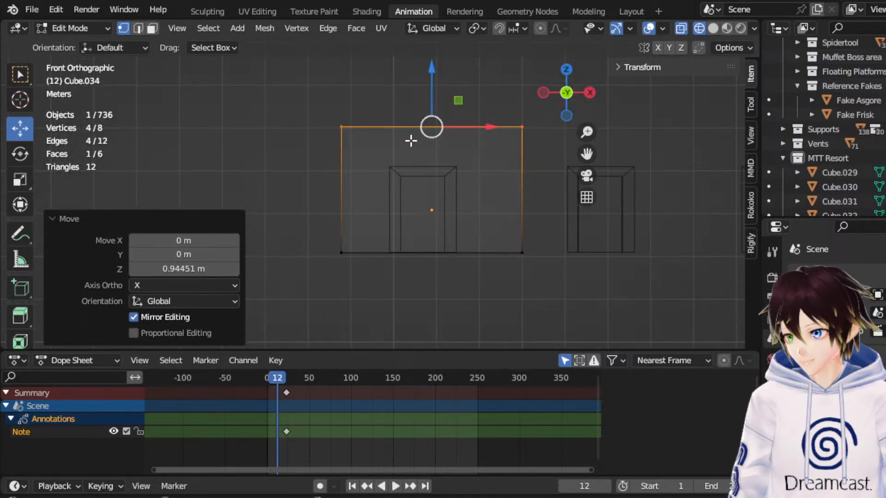
Select all of the box's vertices in top view and move them about -8.04 m along Y onto the hallway.
key("KP_5")
middle_click_drag(439, 117, 464, 170)
scroll(464, 170, "down", 1)
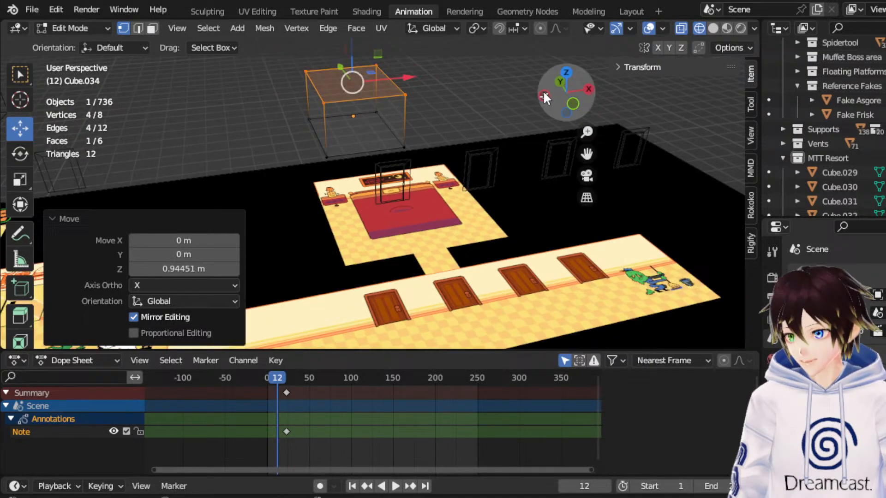
left_click(570, 73)
left_click_drag(407, 166, 313, 75)
left_click_drag(388, 84, 388, 138)
scroll(562, 165, "up", 5)
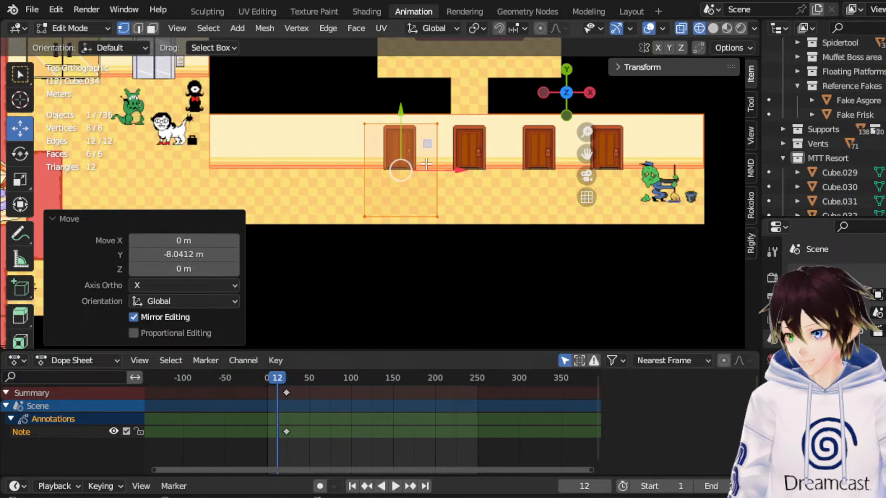
Move the box another -0.437 m along Y to meet the hallway floor's front edge and return to Object Mode.
left_click_drag(581, 156, 564, 176)
scroll(488, 203, "up", 2)
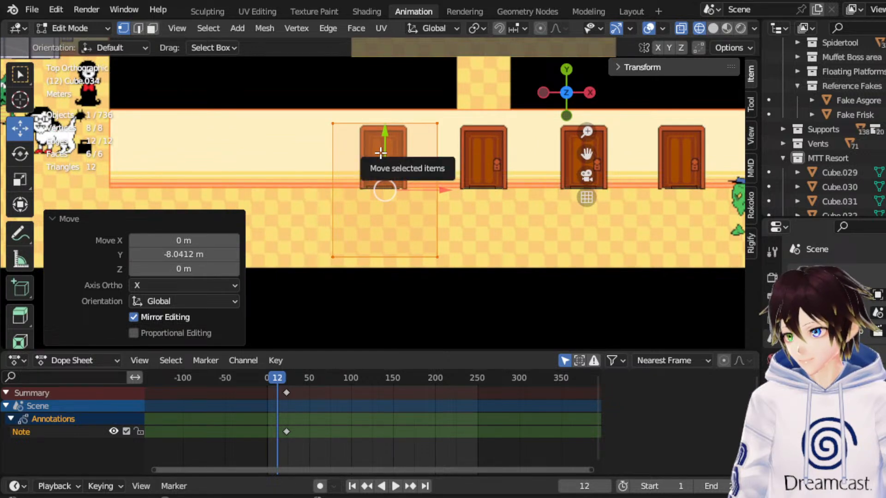
left_click_drag(380, 155, 376, 167)
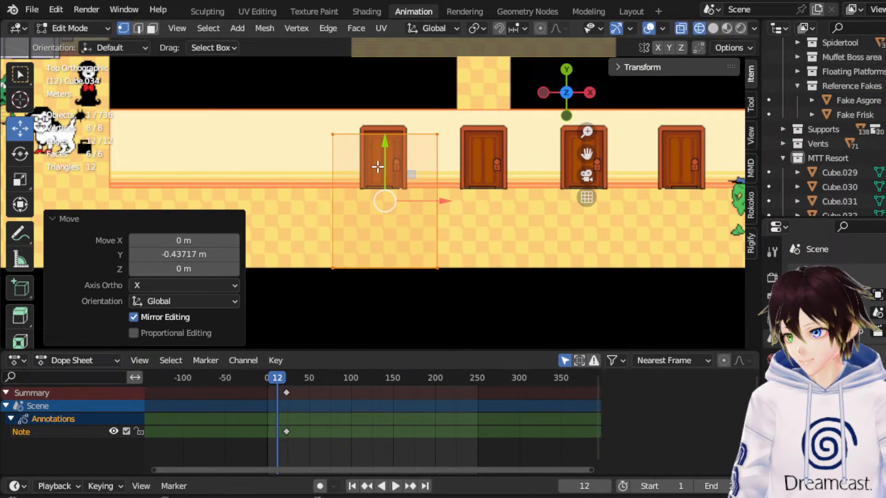
left_click(50, 29)
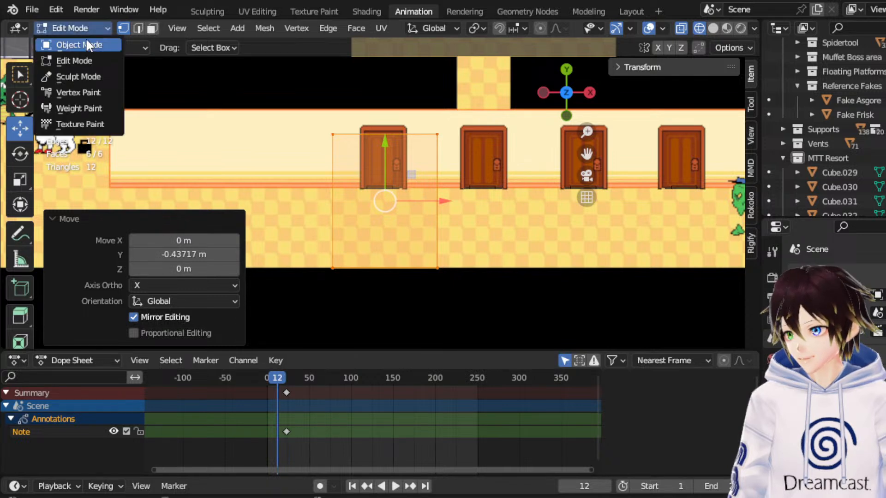
left_click(92, 44)
Select Fake Asgore and Fake Frisk and move them along Y, then 23.236 m along X to the first hallway door.
scroll(803, 111, "down", 10)
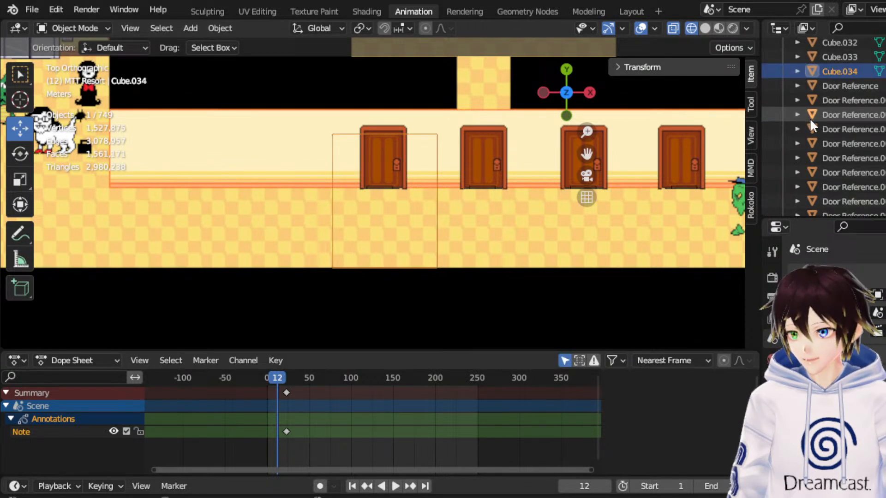
scroll(860, 160, "up", 10)
left_click(854, 127)
left_click(854, 117, "shift")
scroll(462, 177, "down", 6)
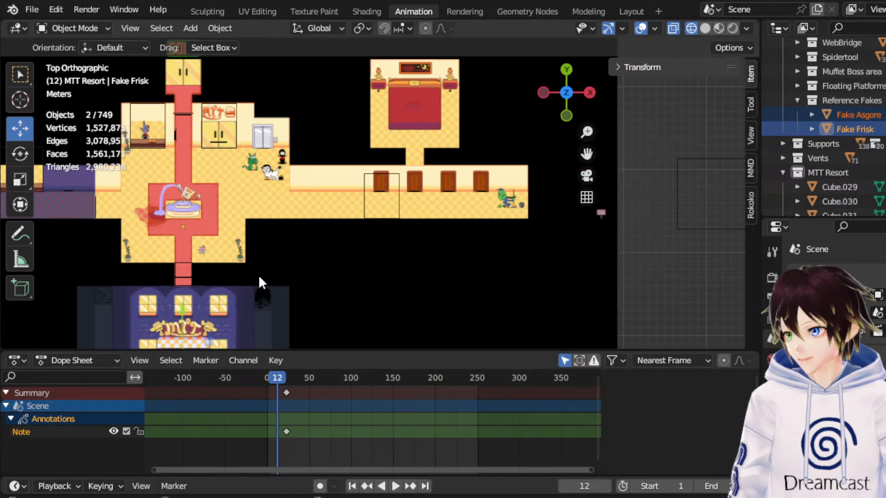
left_click_drag(188, 300, 193, 154)
left_click_drag(227, 199, 419, 200)
scroll(419, 201, "up", 5)
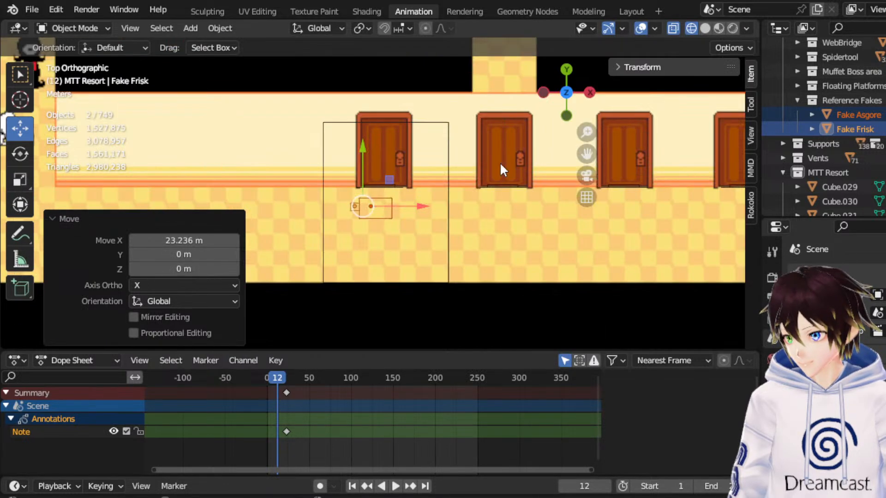
Shift both character references about 0.127 m along X in front view and check them against the box from the left.
left_click(564, 117)
scroll(400, 231, "up", 5)
left_click_drag(395, 235, 404, 232)
middle_click_drag(361, 156, 509, 166)
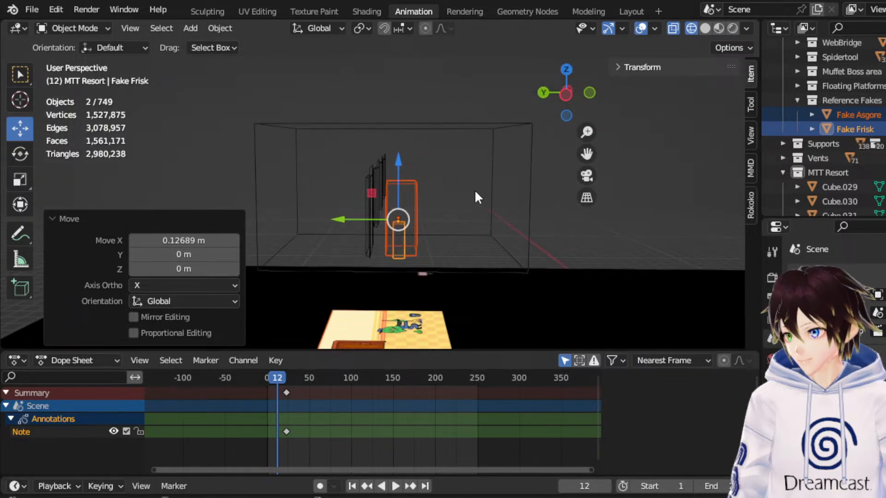
middle_click_drag(474, 189, 477, 182)
left_click(566, 92)
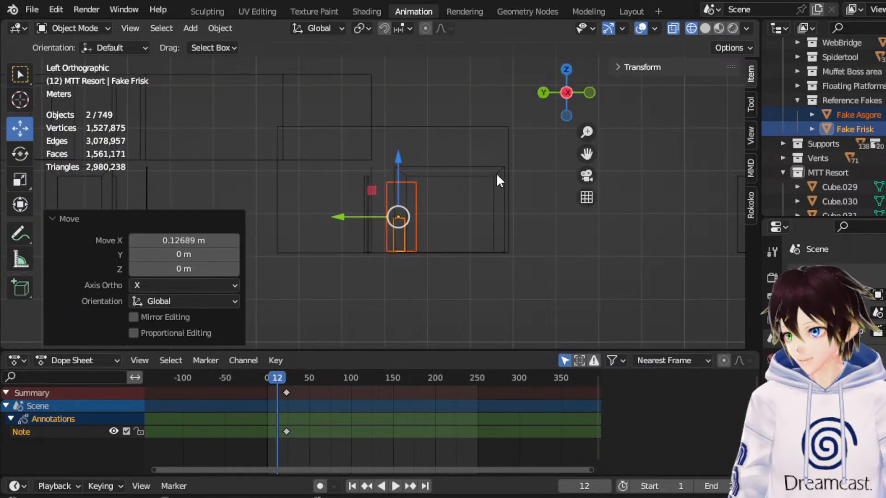
Move the hallway box's four front vertices 1.1975 m along Y in Edit Mode to shorten it, and return to Object Mode.
left_click(490, 127)
left_click(95, 28)
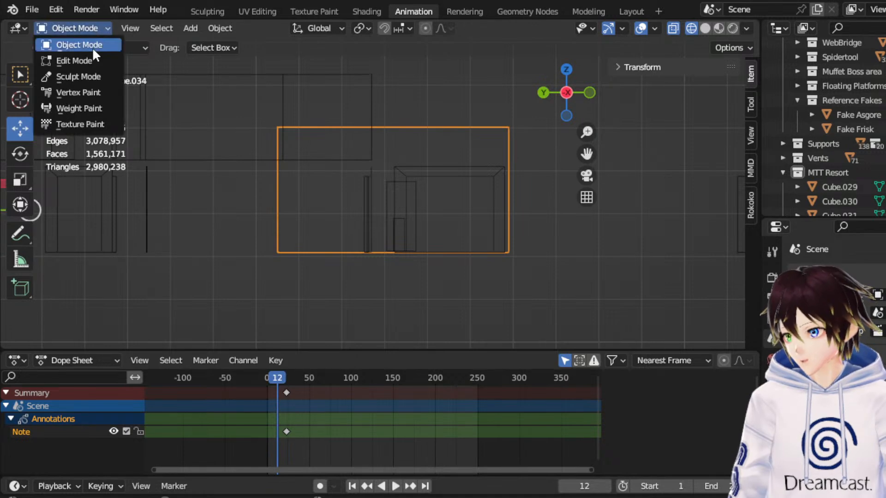
left_click(91, 58)
left_click_drag(537, 301, 461, 115)
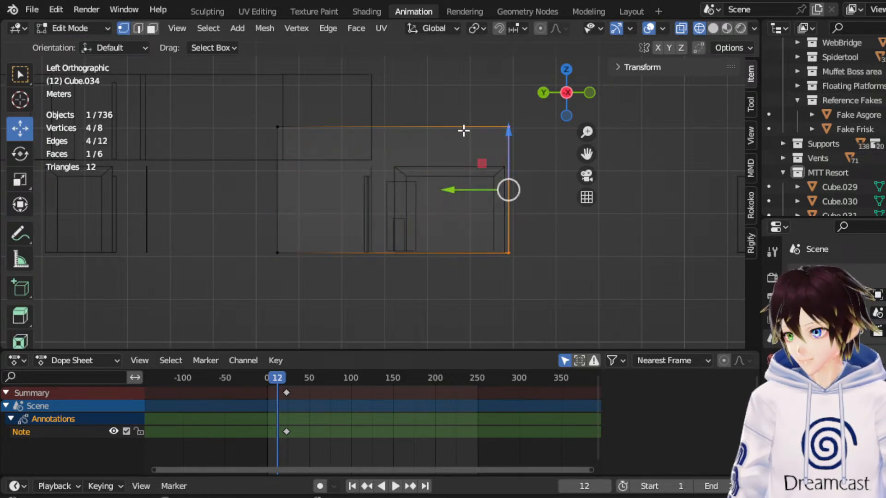
left_click_drag(468, 194, 414, 195)
middle_click_drag(378, 142, 508, 102)
left_click(568, 73)
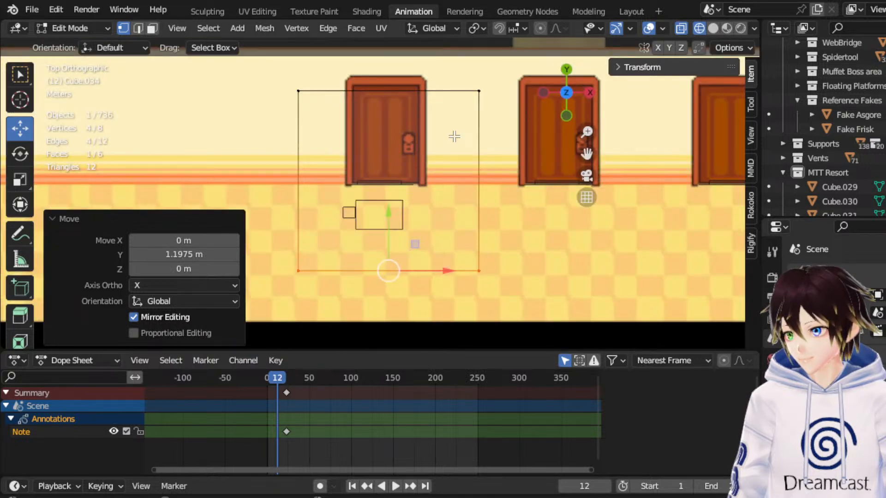
left_click(74, 28)
left_click(81, 41)
Select Fake Asgore and Fake Frisk and move them -6.4399 m along Y, out of the hallway.
left_click(370, 198)
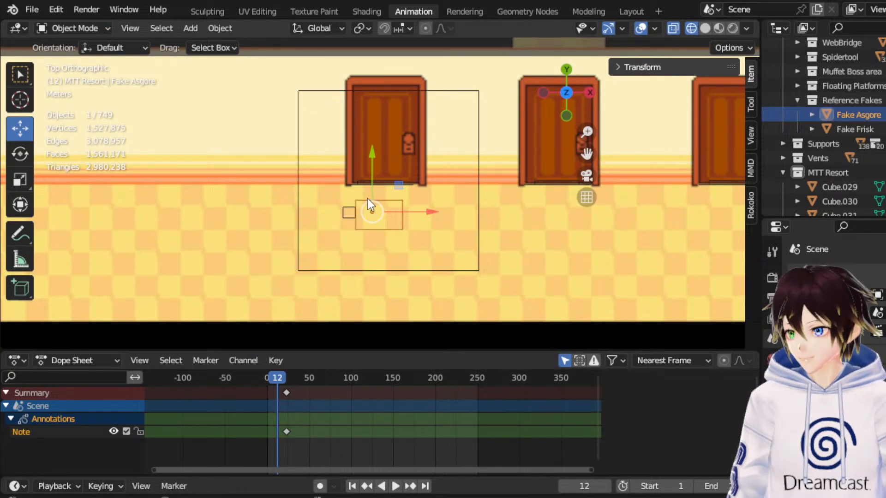
left_click(352, 212, "shift")
scroll(358, 178, "down", 5)
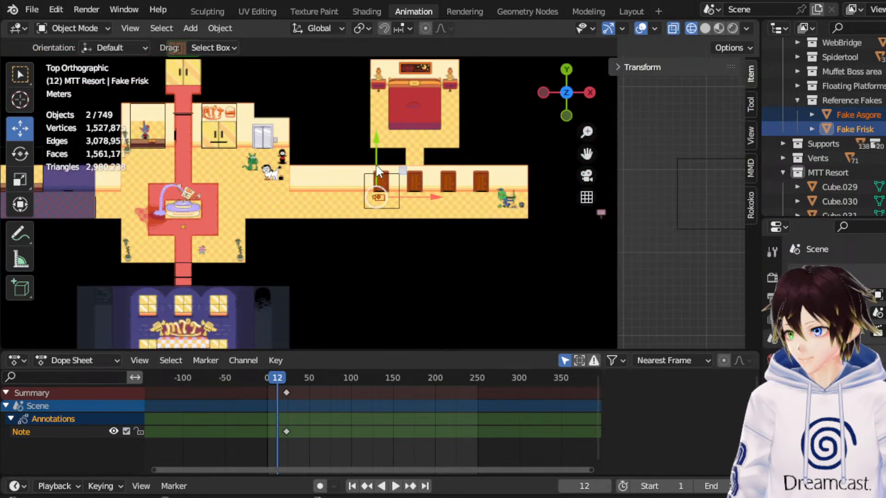
left_click_drag(385, 167, 388, 221)
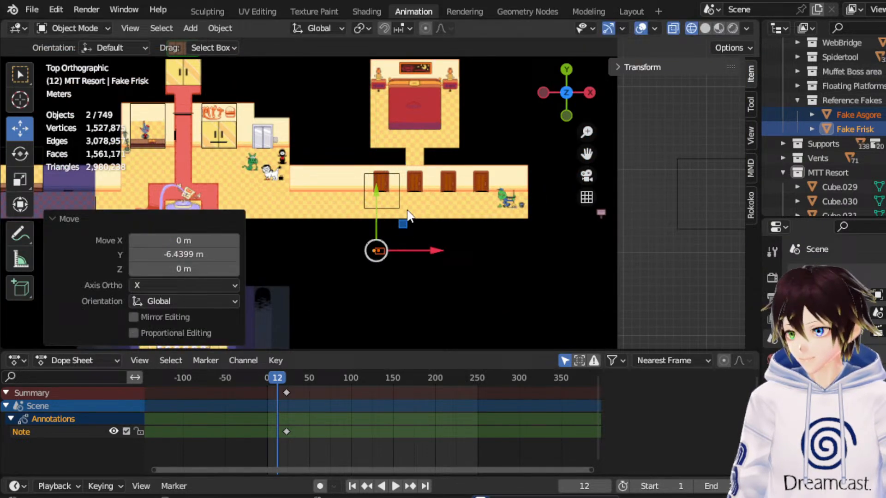
Select the door reference at the first hallway door in front view.
scroll(403, 204, "up", 5)
left_click(425, 184)
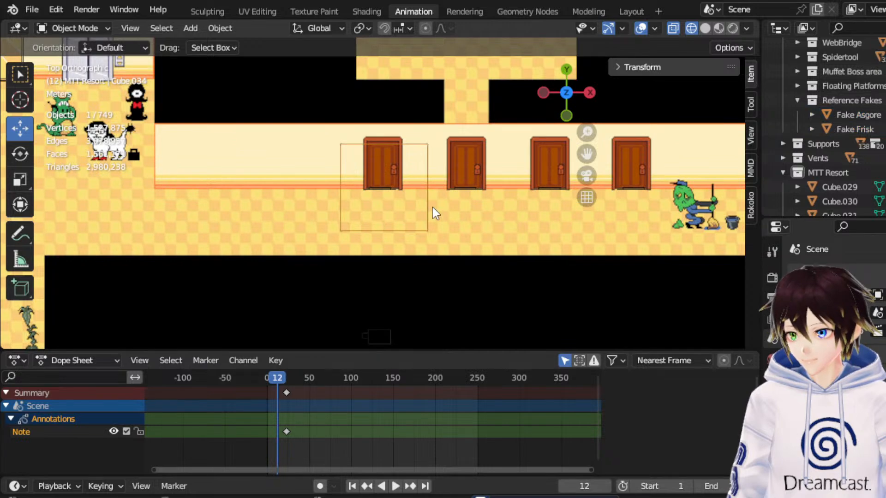
middle_click_drag(474, 184, 449, 137)
left_click_drag(563, 106, 565, 109)
left_click(567, 109)
scroll(388, 210, "up", 4)
left_click(422, 158)
left_click(96, 26)
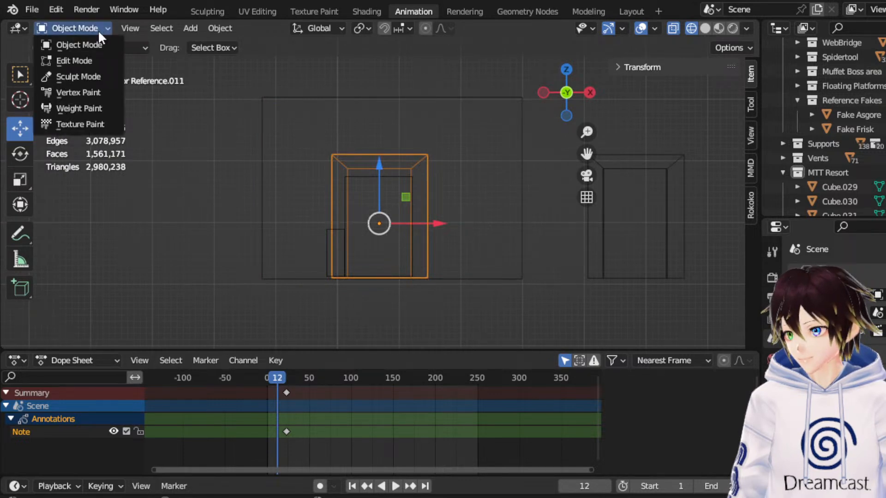
left_click(93, 59)
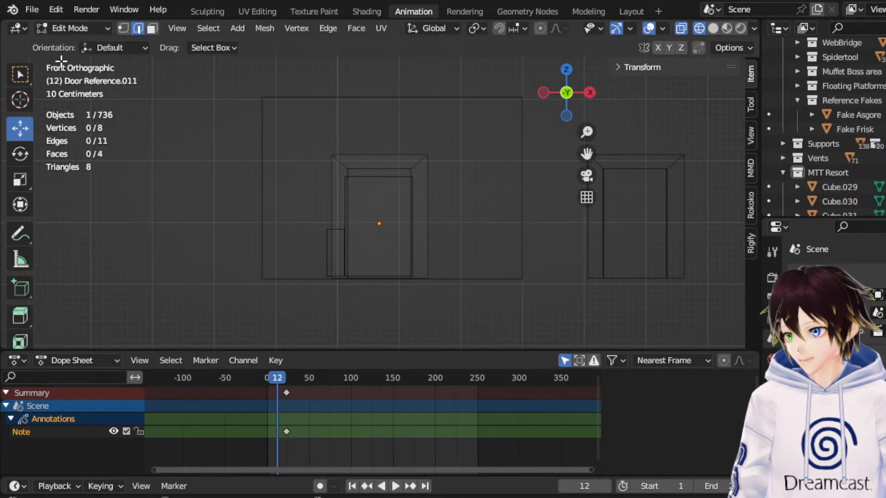
left_click(96, 28)
left_click(98, 46)
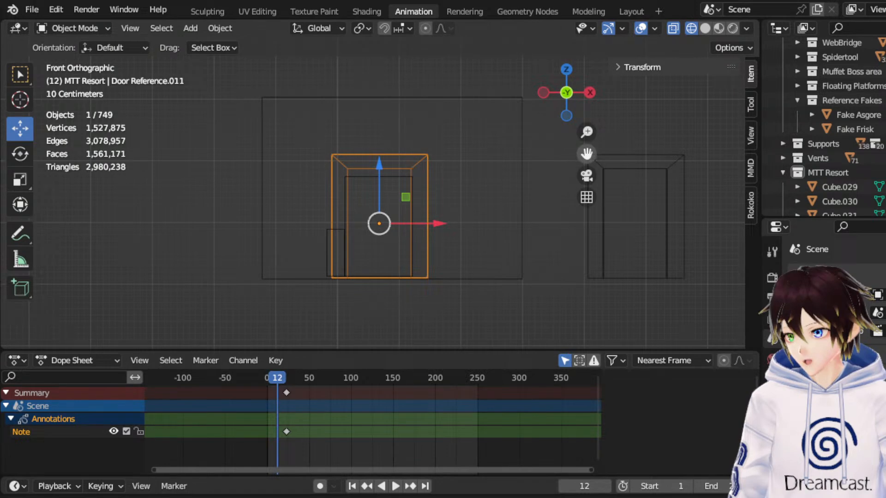
Join the four hallway door references into a single object.
left_click_drag(586, 153, 552, 159)
right_click(496, 163)
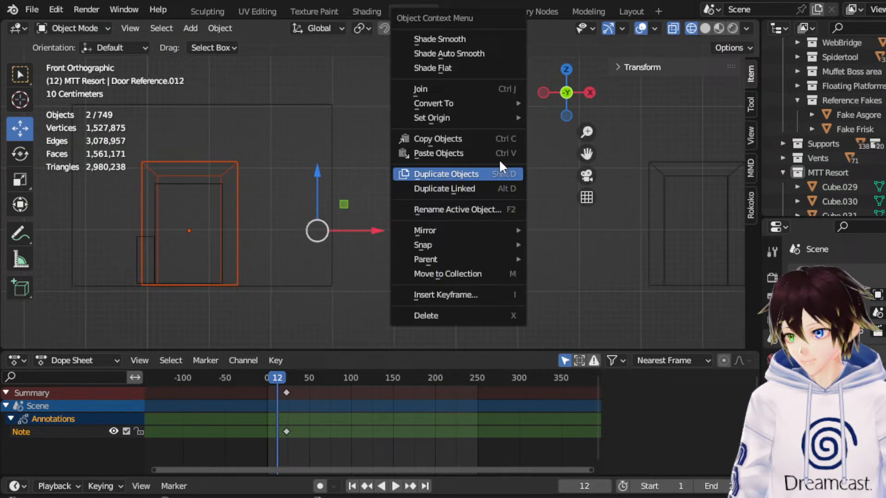
left_click(437, 86)
left_click(663, 160, "shift")
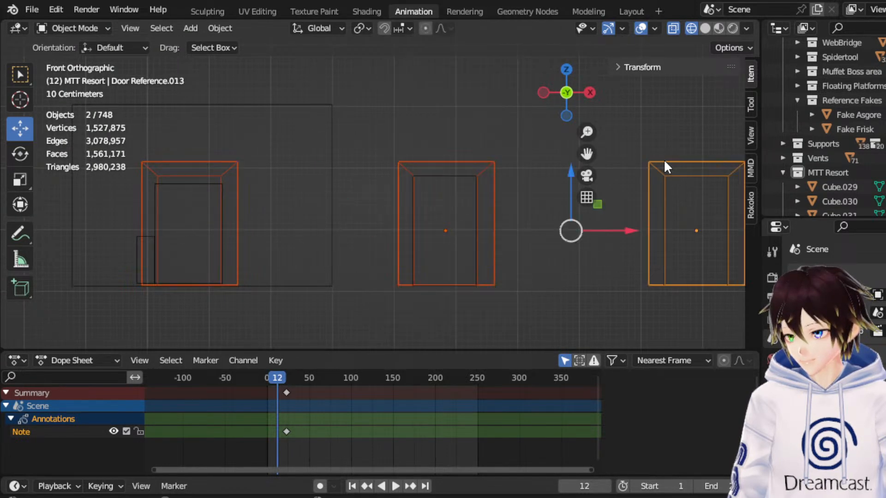
right_click(663, 159)
left_click(626, 165)
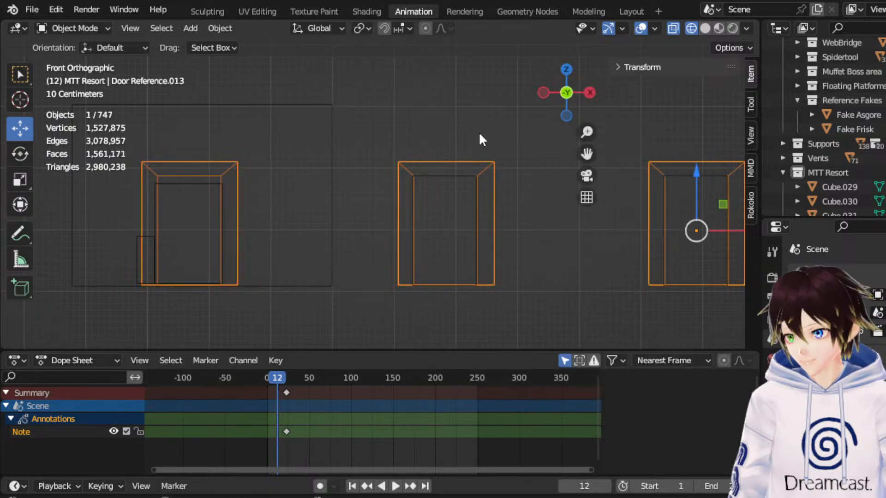
left_click_drag(586, 154, 190, 156)
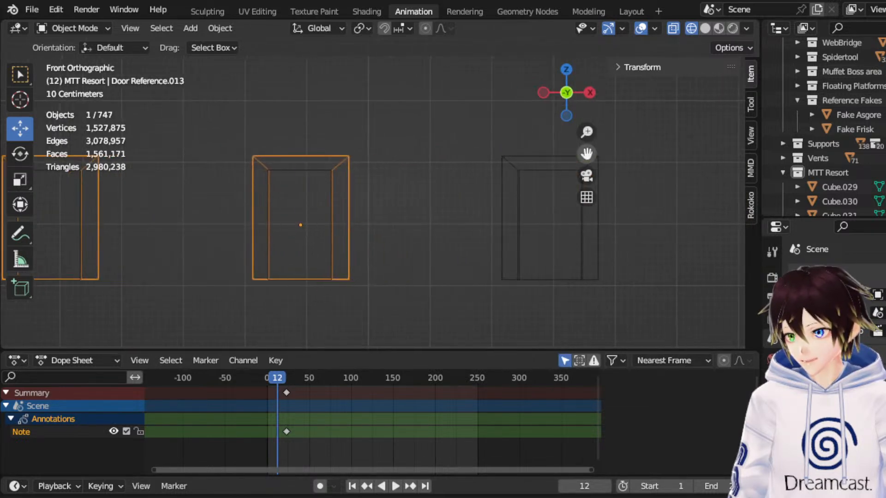
left_click(521, 159, "shift")
right_click(521, 159)
left_click(488, 158)
middle_click_drag(489, 158, 333, 159)
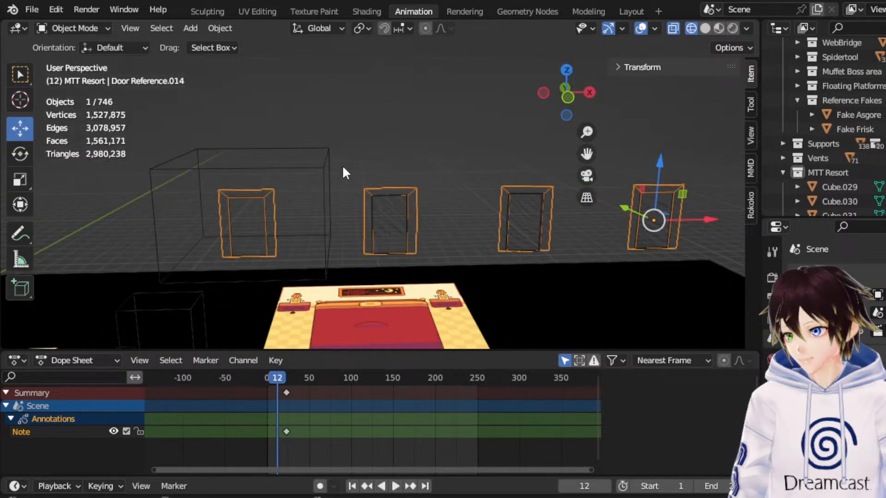
In Edit Mode, bridge the facing outer edges of the first and second door frames with a wall face.
left_click(66, 28)
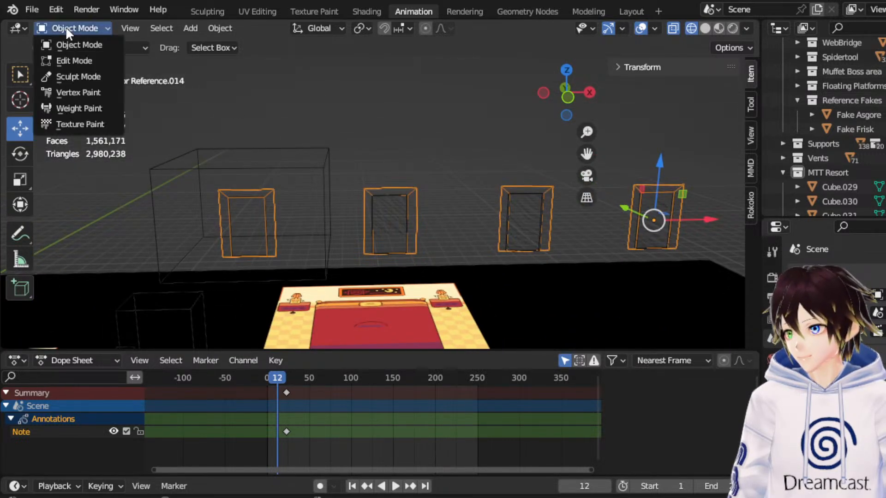
left_click(79, 59)
left_click(280, 223)
left_click(360, 212, "shift")
right_click(360, 215)
left_click(312, 119)
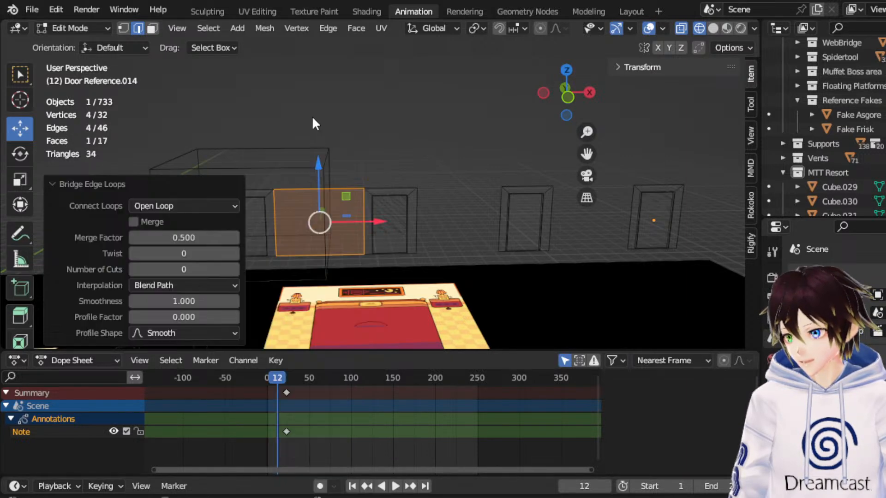
Bridge the facing edges between the second and third door frames and between the third and fourth.
left_click(417, 213)
left_click(497, 212, "shift")
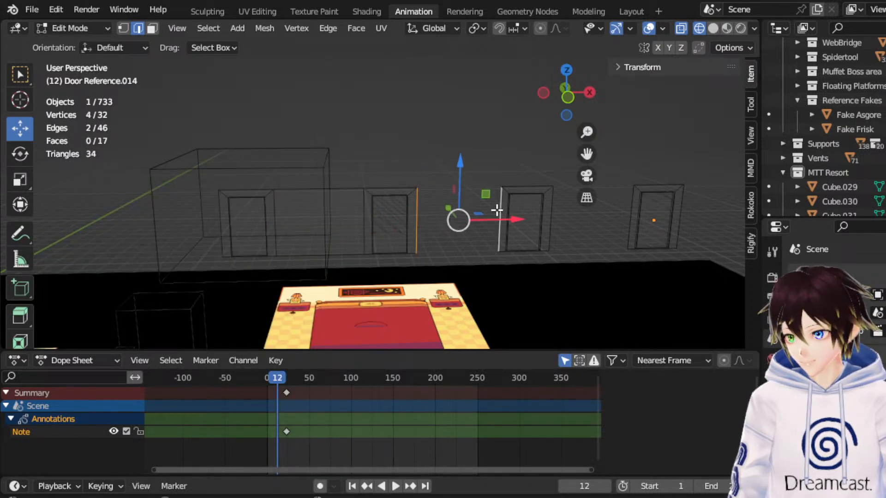
right_click(497, 212)
left_click(456, 122)
left_click(551, 216)
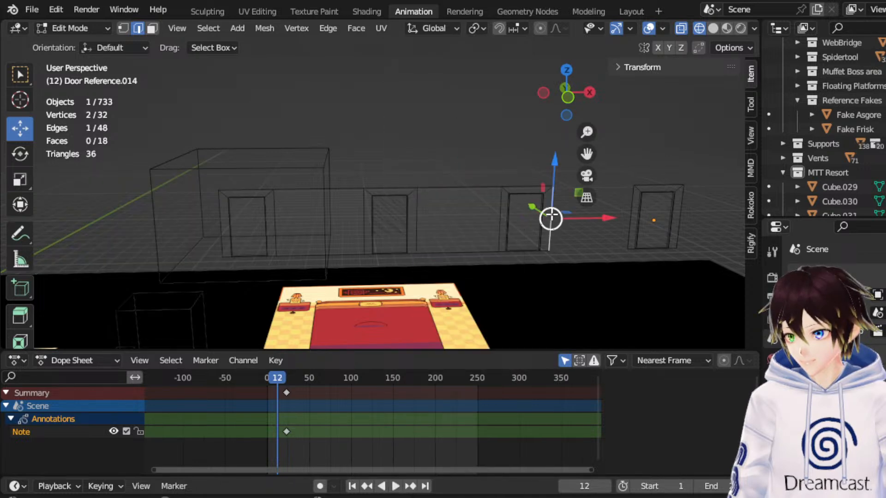
left_click(632, 213, "shift")
right_click(631, 213)
left_click(564, 122)
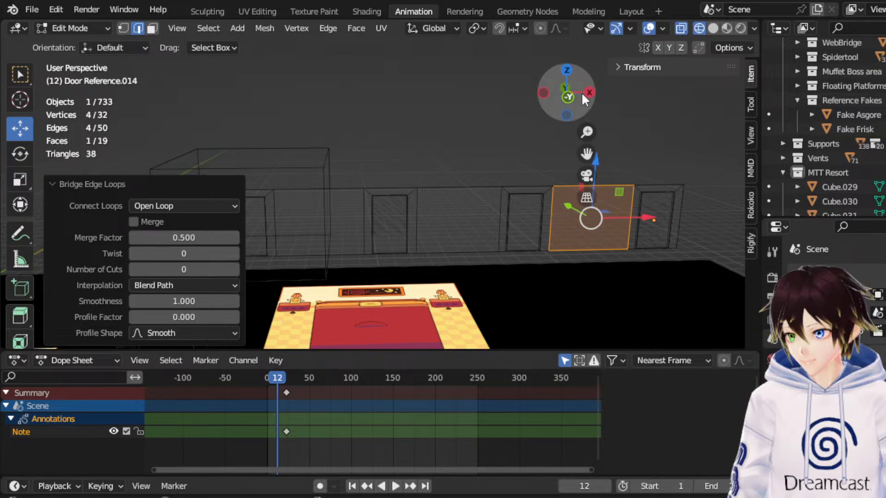
Extrude the fourth door frame's outer vertical edge 3.3058 m along X to extend the hallway wall.
left_click(567, 69)
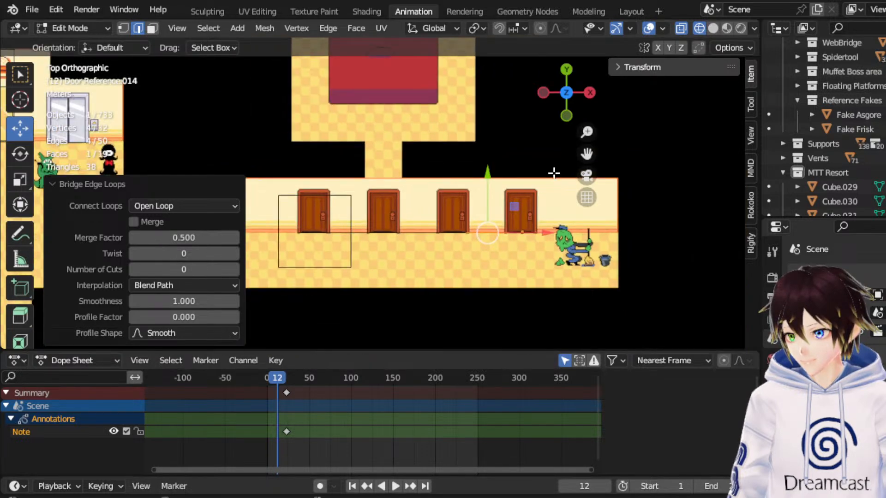
left_click_drag(587, 154, 541, 158)
middle_click_drag(515, 239, 508, 204)
left_click(490, 213)
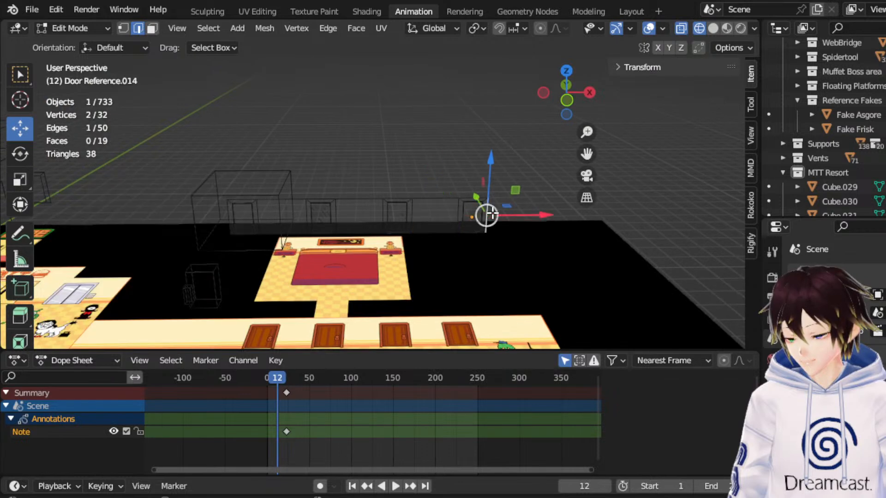
left_click(571, 102)
scroll(503, 192, "up", 4)
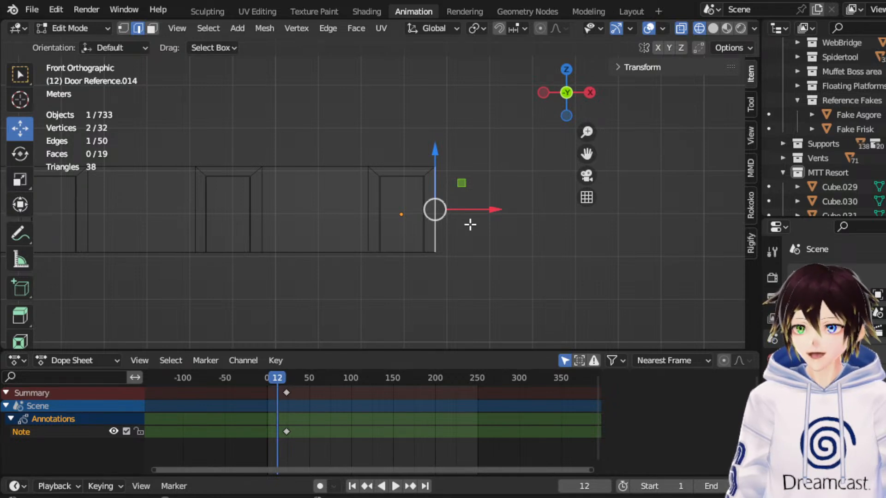
key("e")
right_click(453, 232)
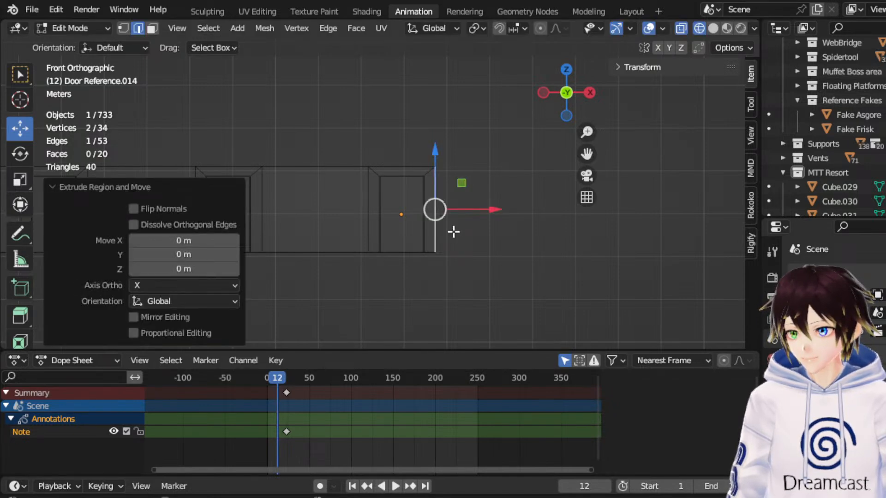
left_click_drag(483, 210, 627, 201)
Move the extruded wall's end edge another 0.99579 m along X and check it against the hallway image.
middle_click_drag(322, 91, 319, 198)
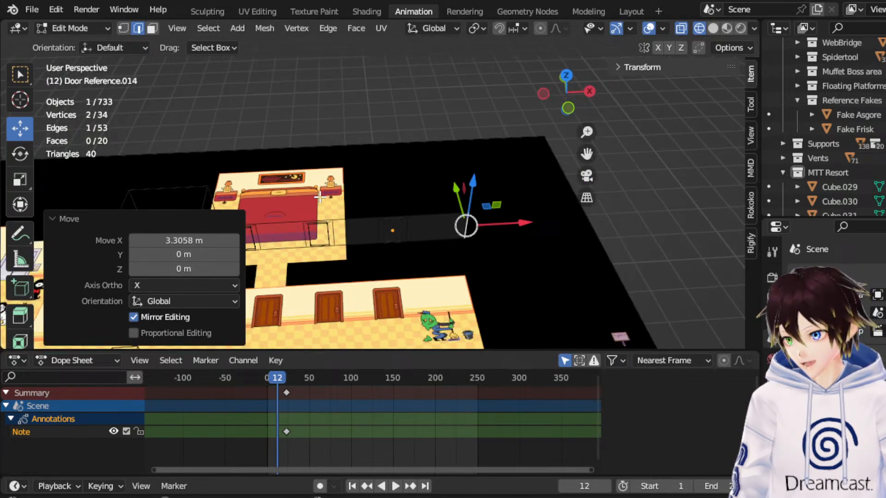
left_click(570, 105)
left_click_drag(559, 205, 595, 199)
middle_click_drag(595, 199, 402, 176)
left_click_drag(583, 154, 678, 130)
scroll(443, 194, "up", 4)
middle_click_drag(443, 194, 415, 126)
left_click(567, 86)
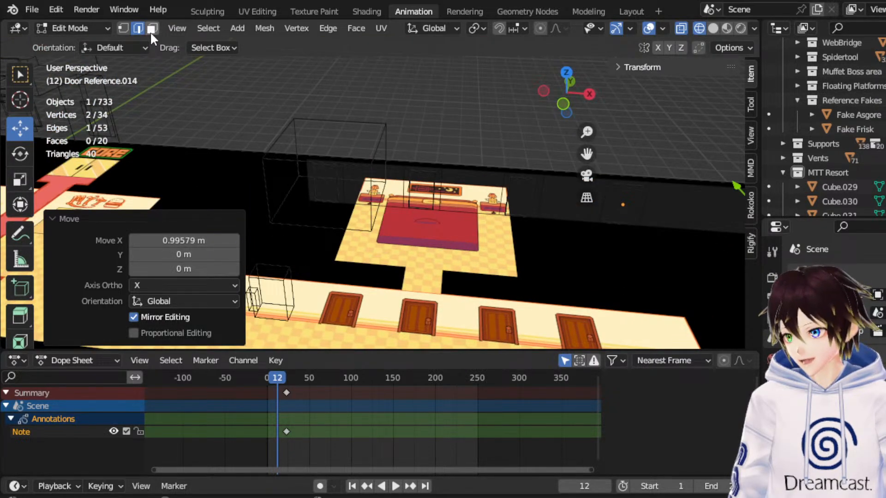
Select the second door's face, extrude it, and move it along Y into the bedroom passage.
left_click(151, 28)
left_click(417, 196)
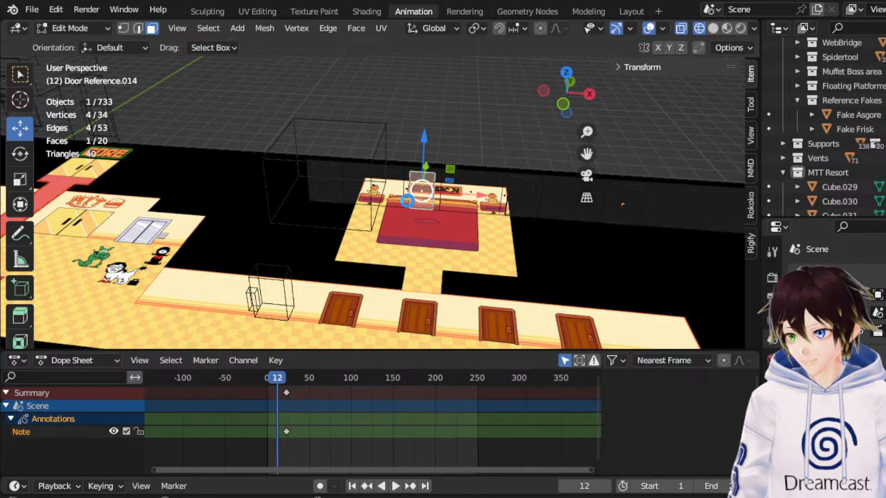
left_click(565, 72)
key("e")
key("Escape")
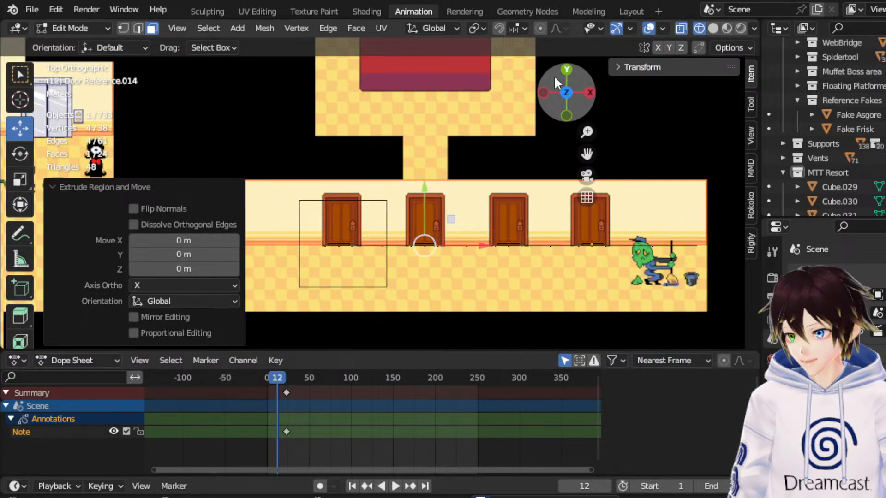
left_click_drag(426, 187, 433, 137)
Extrude the passage's end face -6.5051 m along its normal and move it another 1.0492 m along Y.
left_click_drag(586, 154, 586, 196)
key("e")
left_click(437, 47)
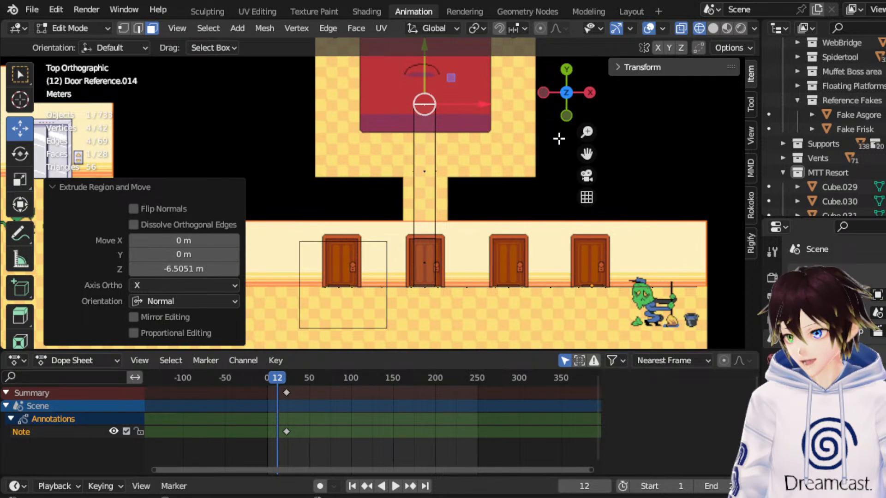
left_click_drag(586, 153, 586, 242)
left_click_drag(424, 149, 425, 125)
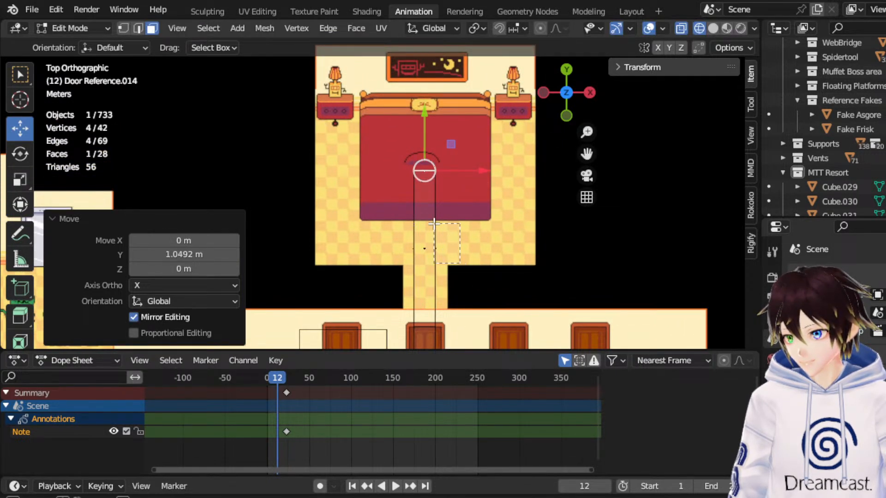
Extrude the new section's two side faces 5.95 m along their normals to the bedroom's width, and return to Object Mode.
left_click_drag(434, 225, 434, 226)
left_click_drag(414, 262, 409, 261)
right_click(409, 262)
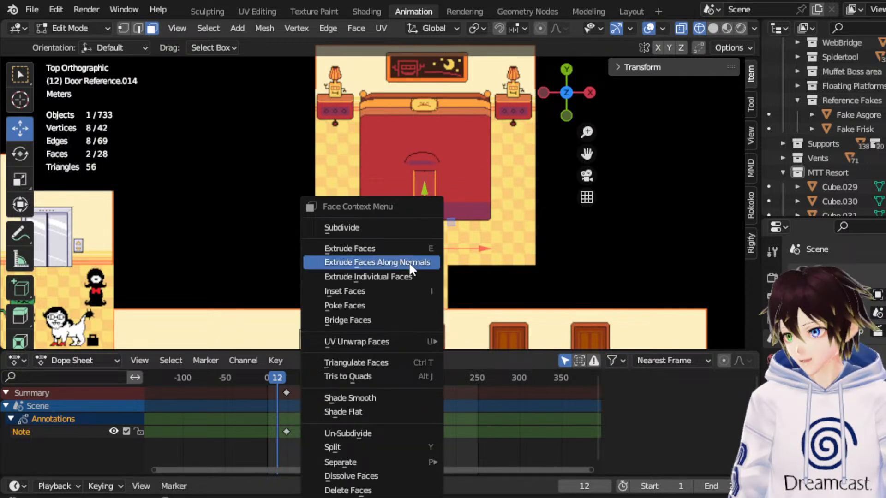
left_click(408, 262)
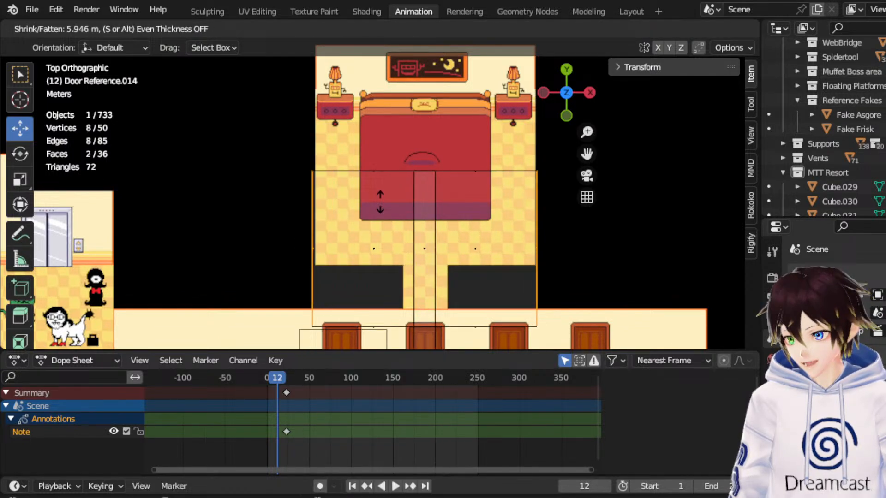
left_click(386, 255)
scroll(386, 255, "down", 2)
middle_click_drag(386, 255, 394, 114)
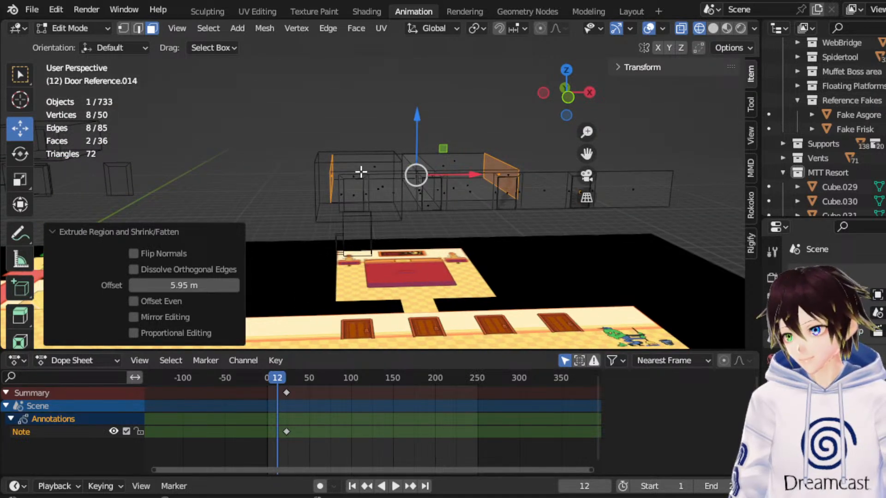
left_click(73, 29)
left_click(79, 41)
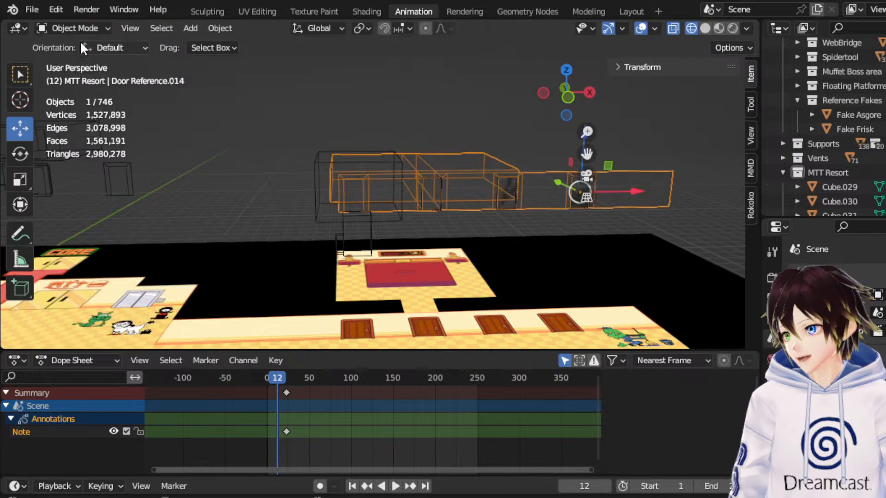
Select Fake Frisk and Fake Asgore and move them to the bedroom's entrance, including 3.6513 m along Y.
left_click(342, 251)
left_click(373, 221, "shift")
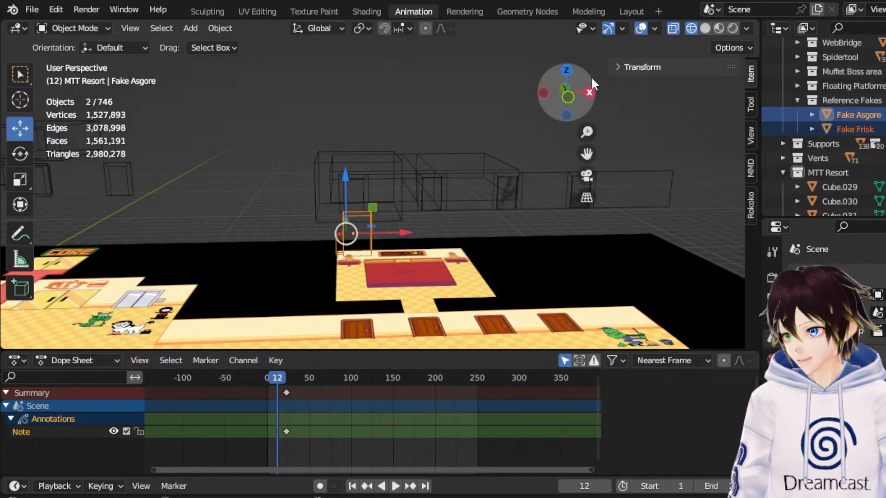
left_click(570, 63)
key("ctrl+z")
left_click(568, 70)
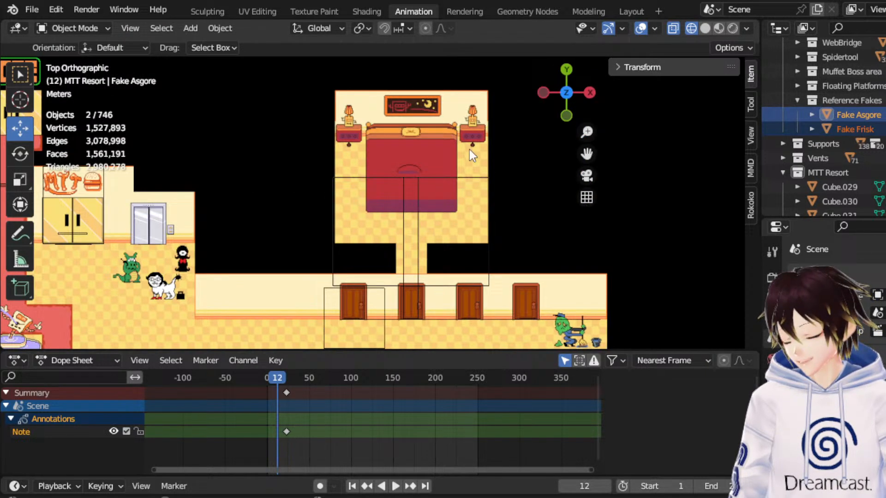
left_click_drag(378, 326, 417, 189)
Move both character references along Y and -0.41289 m along X, and check them against the bedroom block in perspective.
scroll(420, 240, "up", 3)
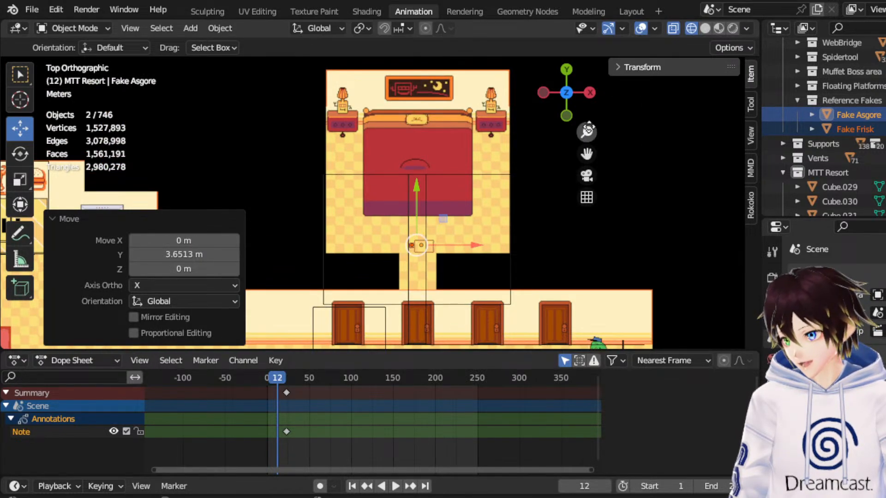
left_click_drag(587, 152, 576, 78)
scroll(480, 182, "up", 3)
left_click_drag(417, 124, 412, 215)
left_click_drag(463, 239, 452, 241)
middle_click_drag(453, 240, 447, 121)
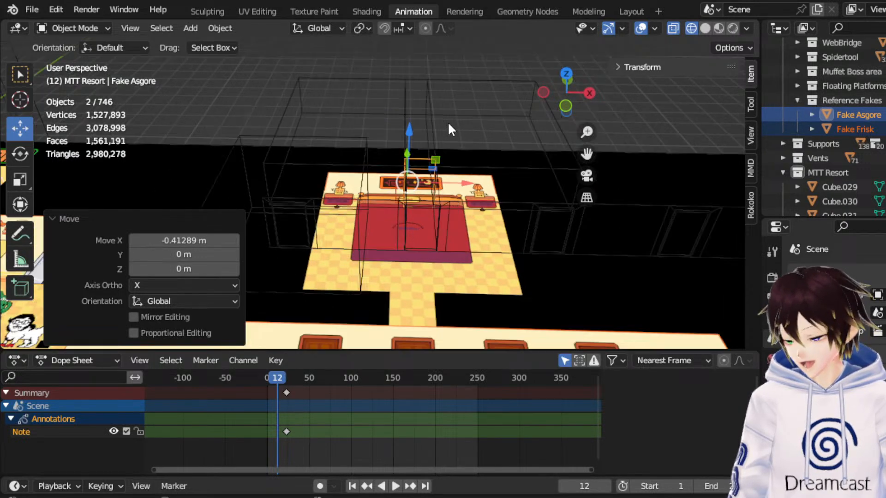
Select Fake Frisk and Fake Asgore in top view and move them slightly along Y towards the bedroom.
left_click(565, 107)
middle_click_drag(524, 130, 436, 137)
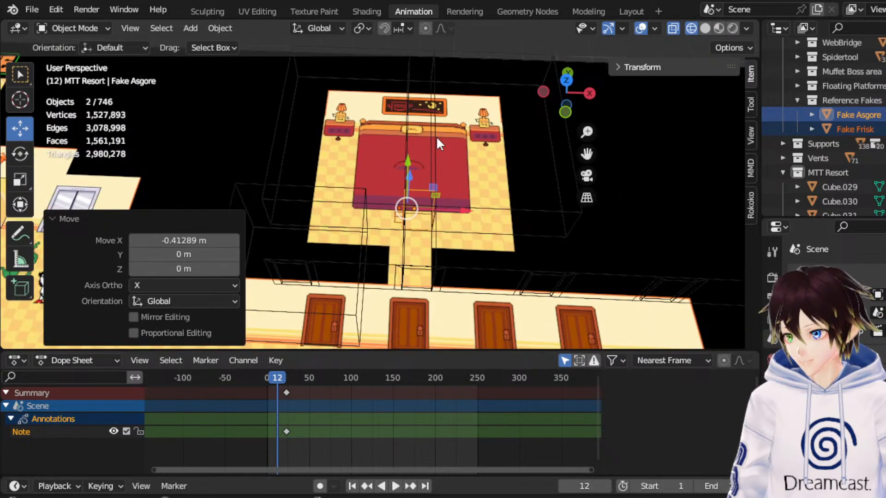
left_click(436, 137)
middle_click_drag(336, 92, 306, 101)
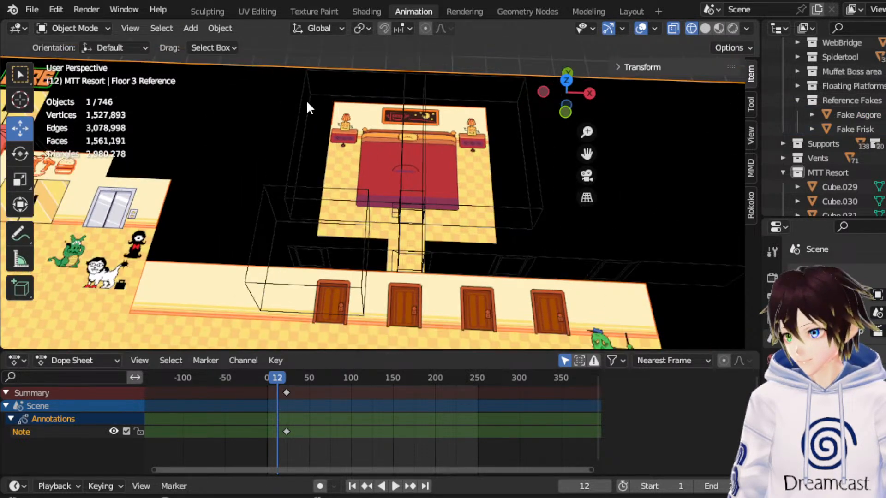
left_click(306, 97)
left_click(78, 29)
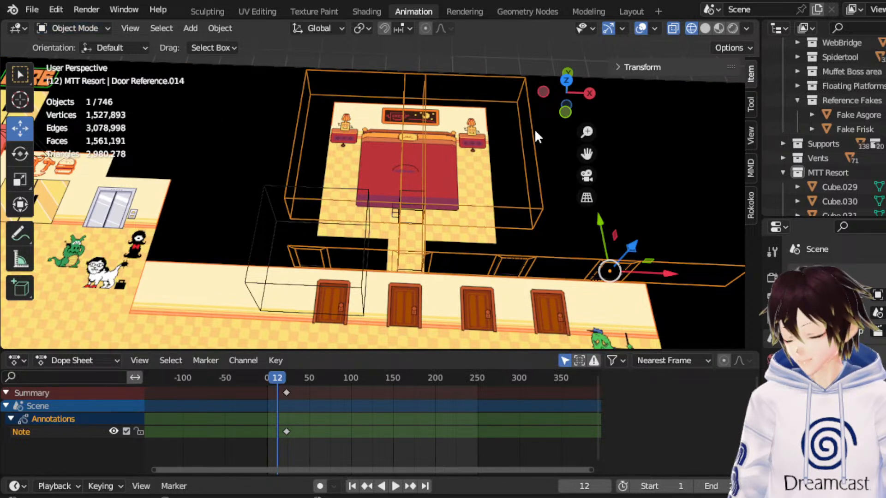
left_click(565, 79)
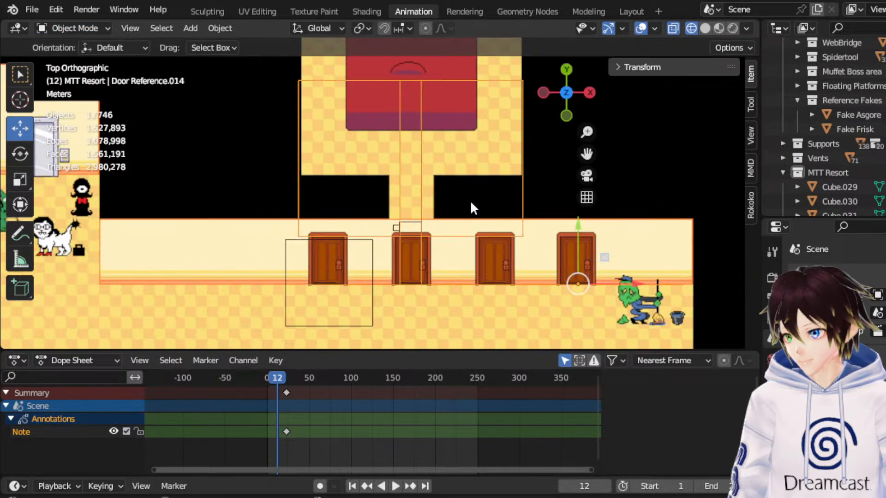
left_click(408, 222)
left_click(392, 228, "shift")
key("g")
key("y")
left_click_drag(403, 191, 407, 186)
Enter Edit Mode on the door wall and narrow the bedroom block by scaling its side vertices inward along X.
left_click(300, 202)
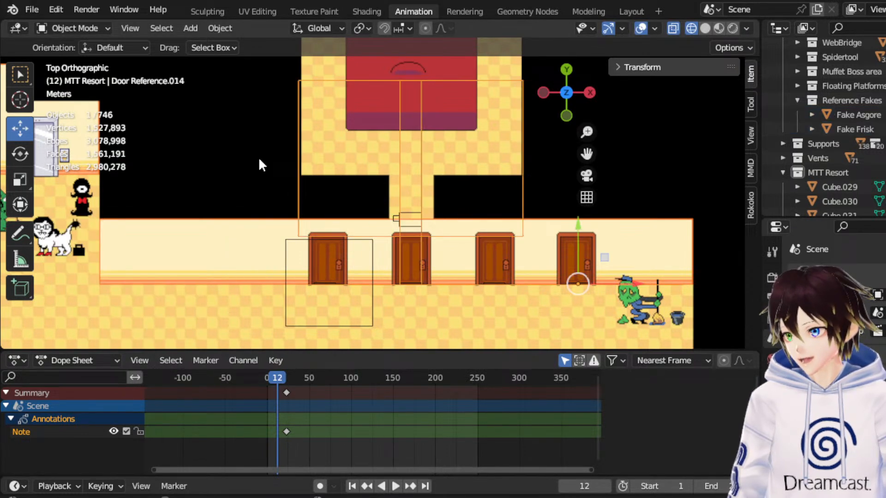
left_click(94, 27)
left_click(86, 55)
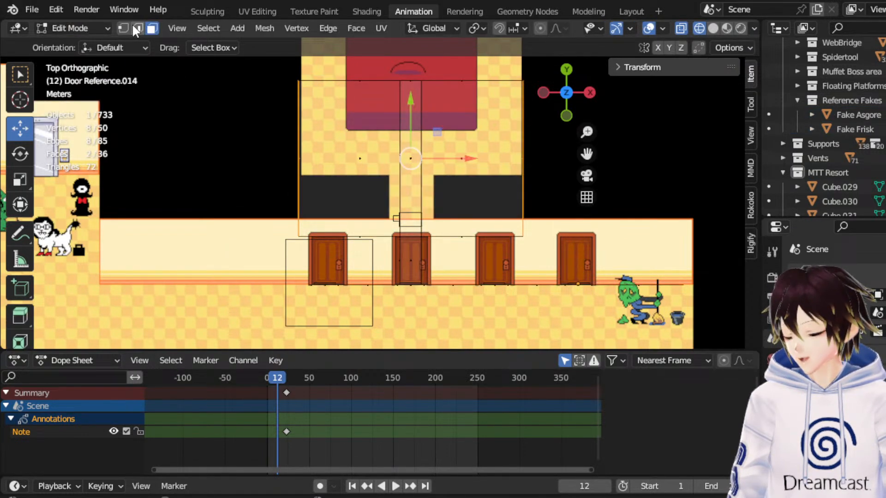
left_click_drag(283, 83, 322, 241)
left_click_drag(548, 250, 511, 199)
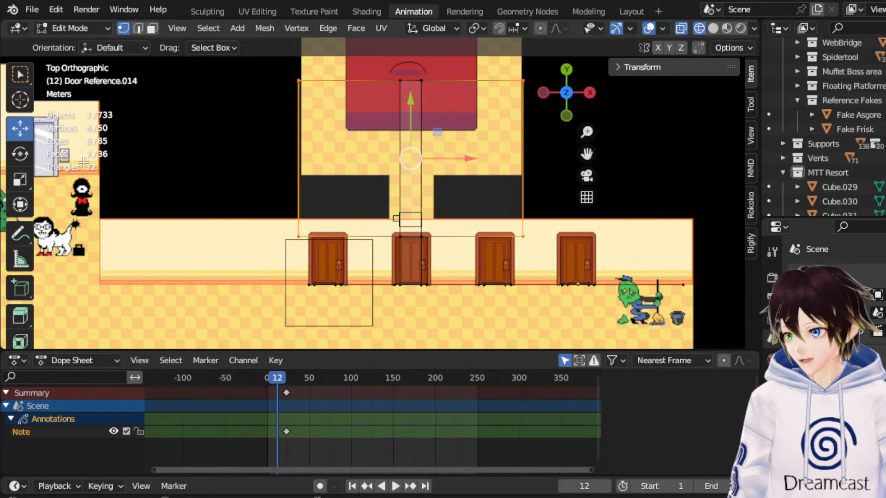
left_click(20, 180)
left_click_drag(466, 158, 433, 153)
Move the bedroom block's far-end vertices -1.9236 m along Y and check the shortened block from the front and in perspective.
left_click_drag(343, 68, 486, 117)
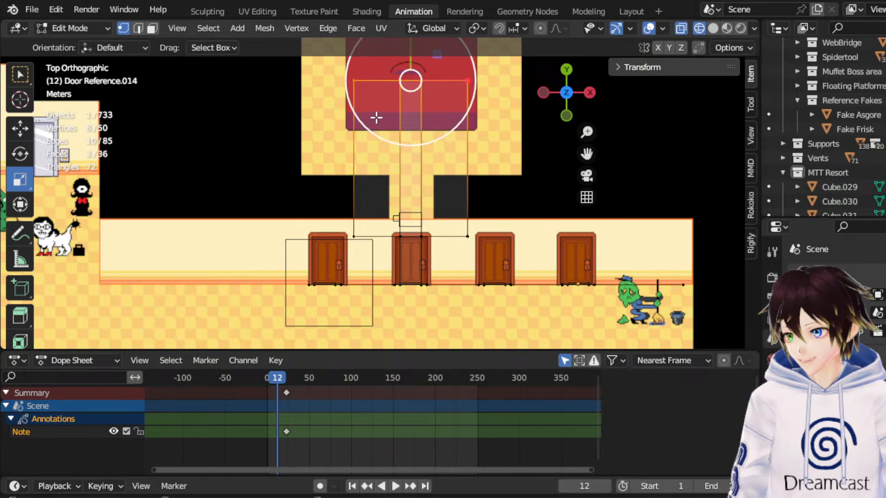
left_click(20, 128)
left_click_drag(412, 56, 408, 99)
left_click_drag(586, 153, 581, 206)
middle_click_drag(406, 141, 387, 86)
left_click(566, 109)
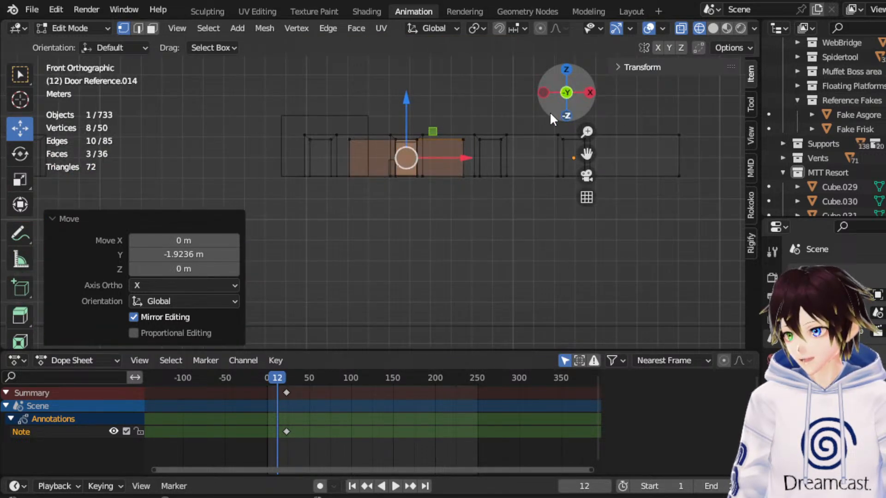
scroll(549, 111, "up", 4)
left_click_drag(580, 150, 585, 189)
middle_click_drag(446, 150, 445, 169)
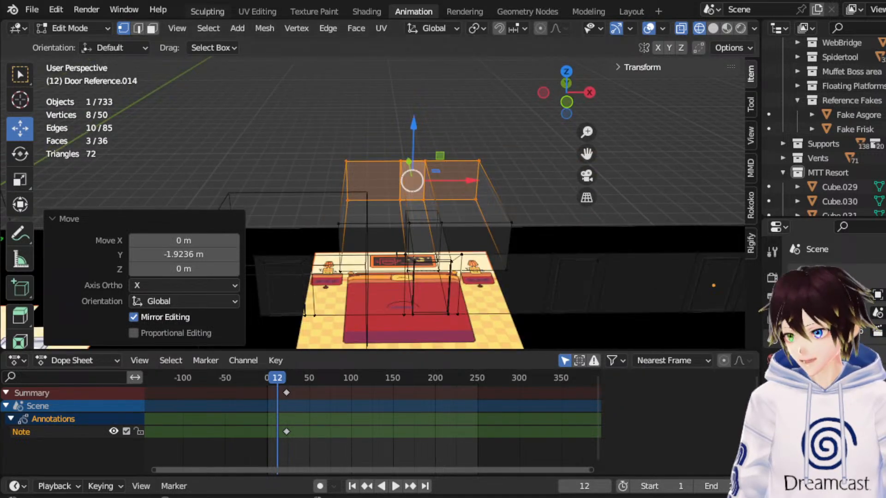
Grow the face selection over the whole bedroom block with its passage and separate it into its own object.
left_click(155, 29)
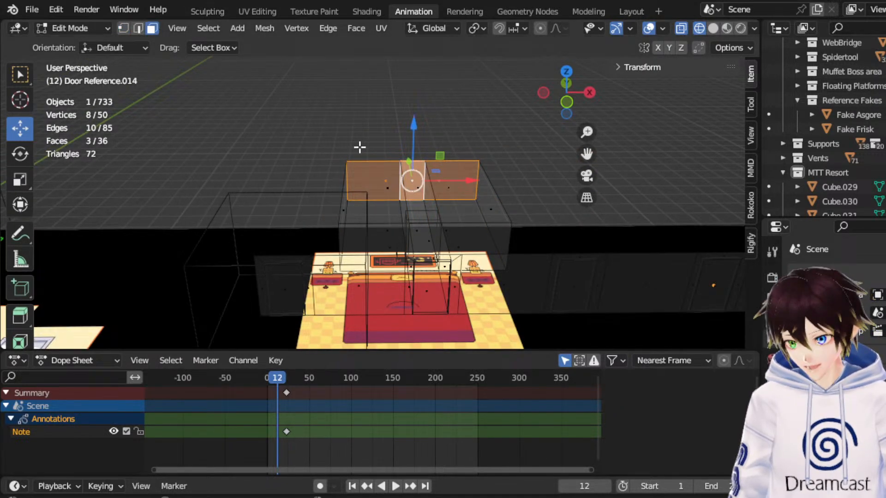
key("ctrl+plus")
key("ctrl+plus")
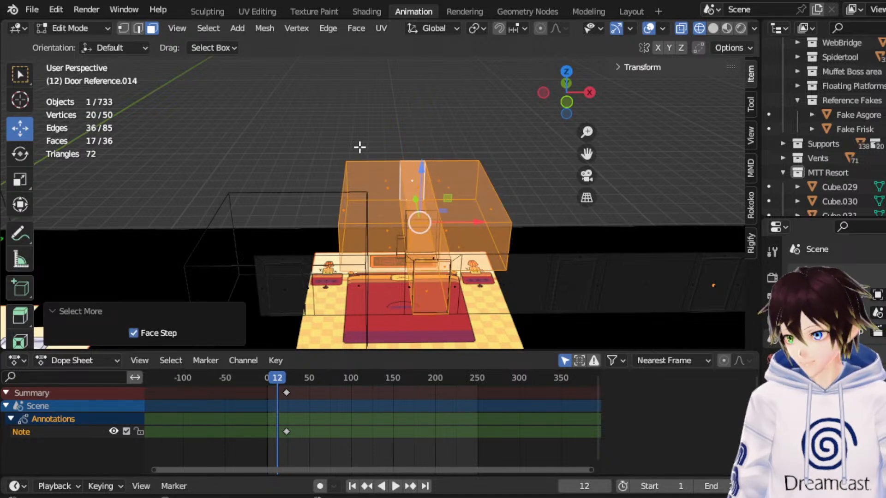
right_click(415, 190)
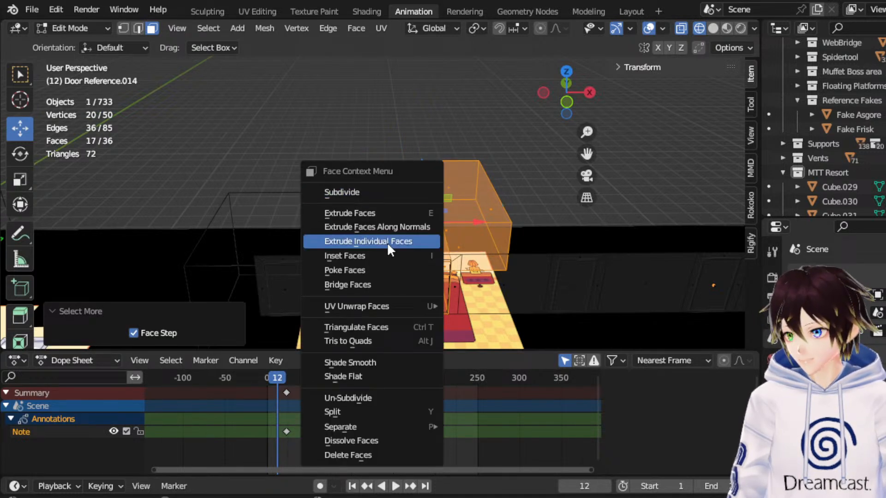
mouse_move(395, 423)
left_click(490, 424)
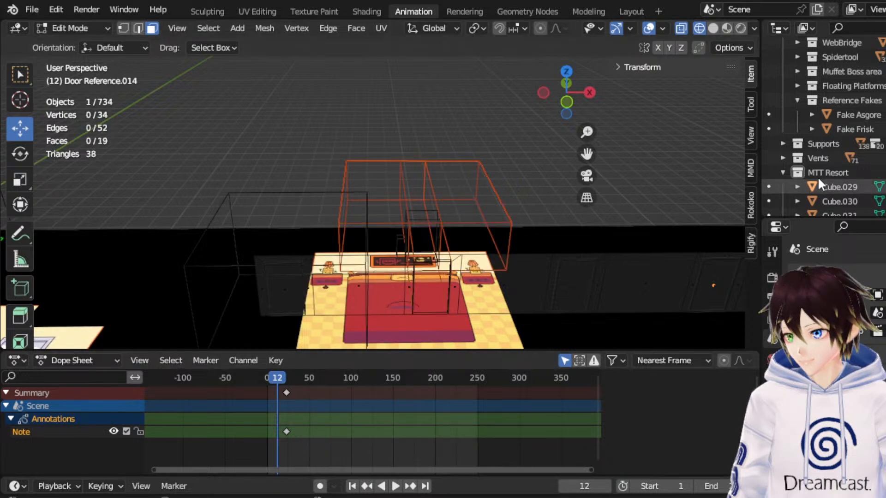
Return to Object Mode and rename the separated bedroom block as Roof Reference.
scroll(826, 180, "down", 5)
left_click(81, 29)
left_click(89, 39)
left_click(422, 162)
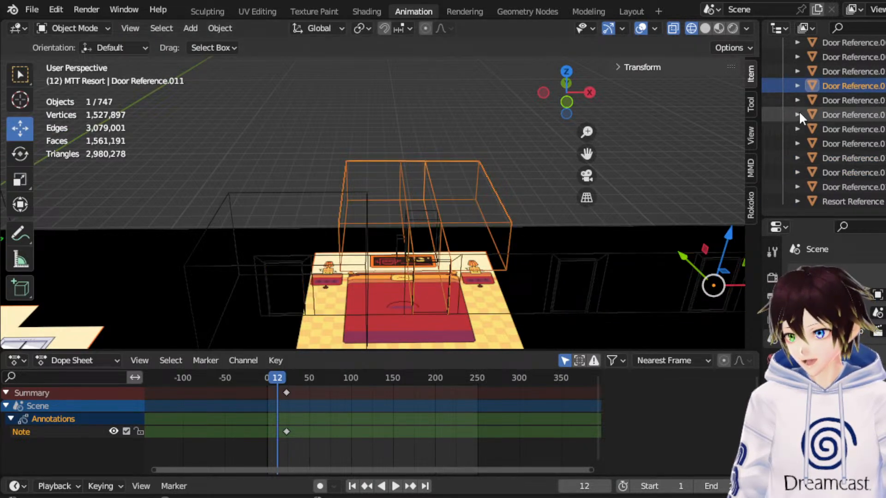
scroll(856, 87, "up", 2)
key("F2")
type("Roof")
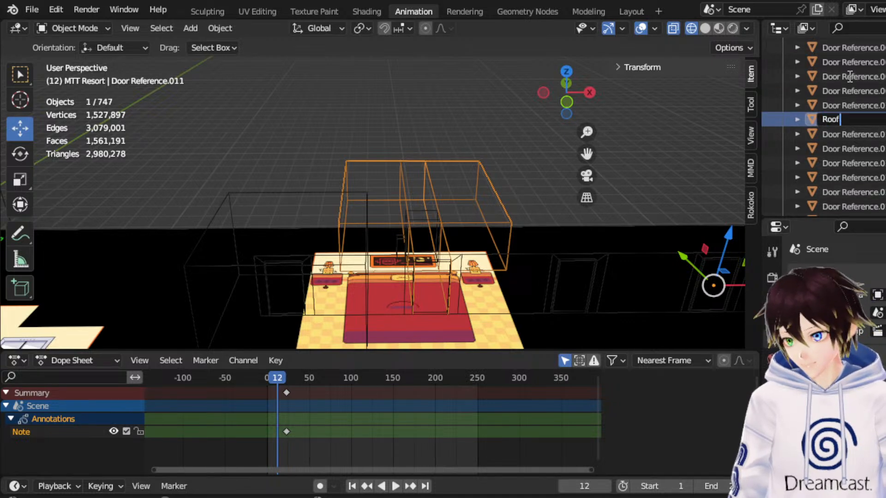
type(" Reference")
key("Return")
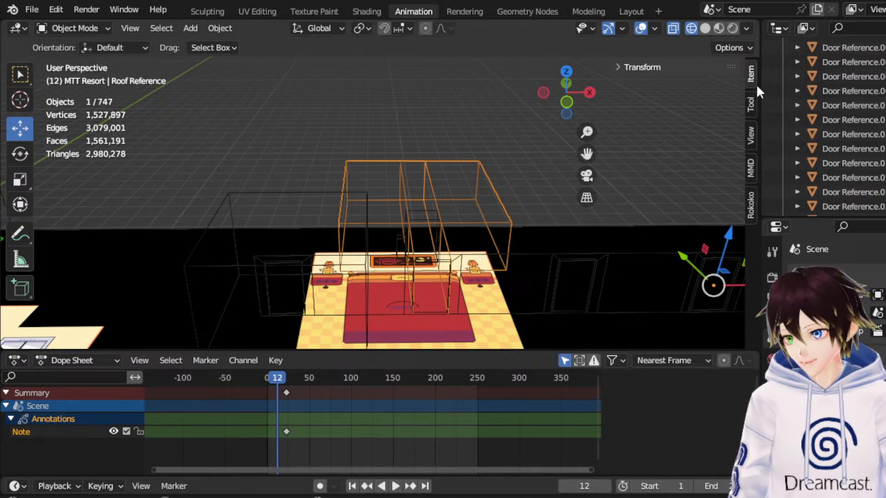
Set the Roof Reference block's origin to its geometry.
right_click(455, 210)
mouse_move(450, 237)
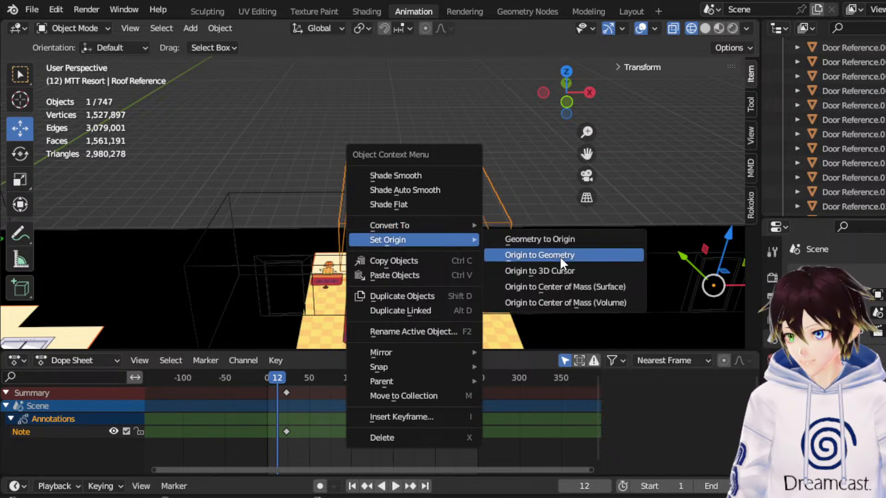
left_click(560, 256)
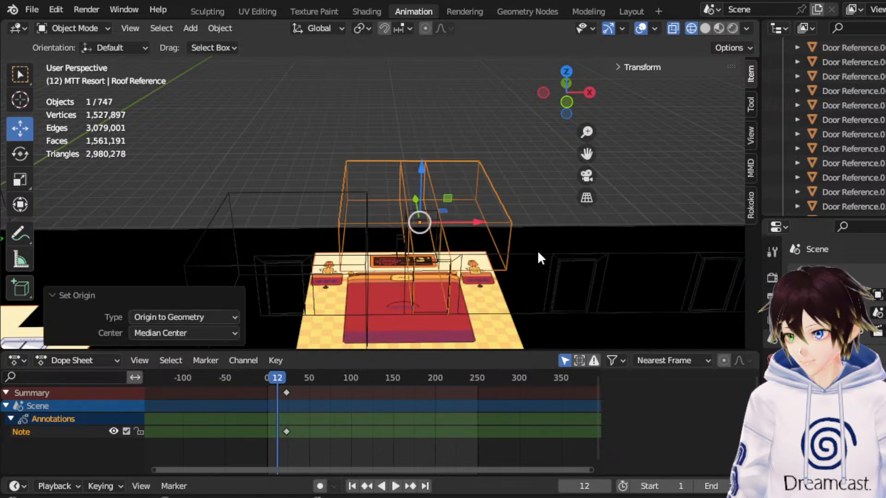
Duplicate the Roof Reference block in top view and move the copy 5.1586 m along X.
left_click(566, 67)
right_click(420, 188)
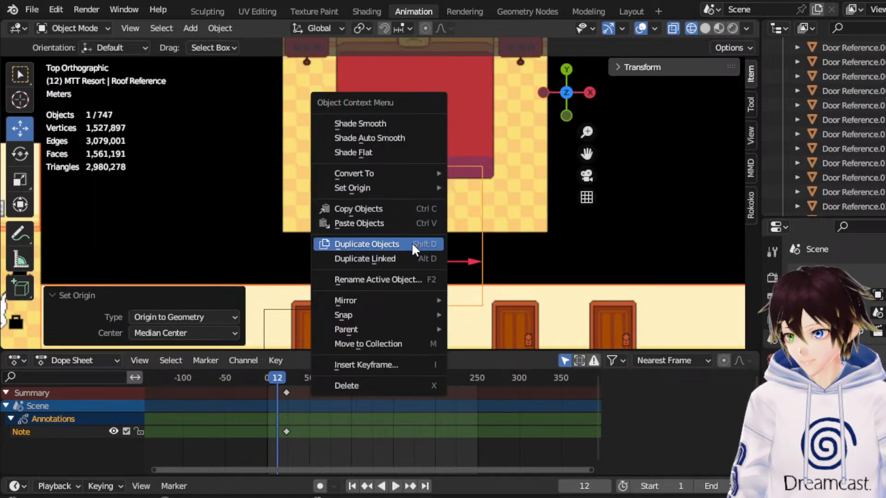
left_click(415, 242)
left_click_drag(586, 152, 387, 232)
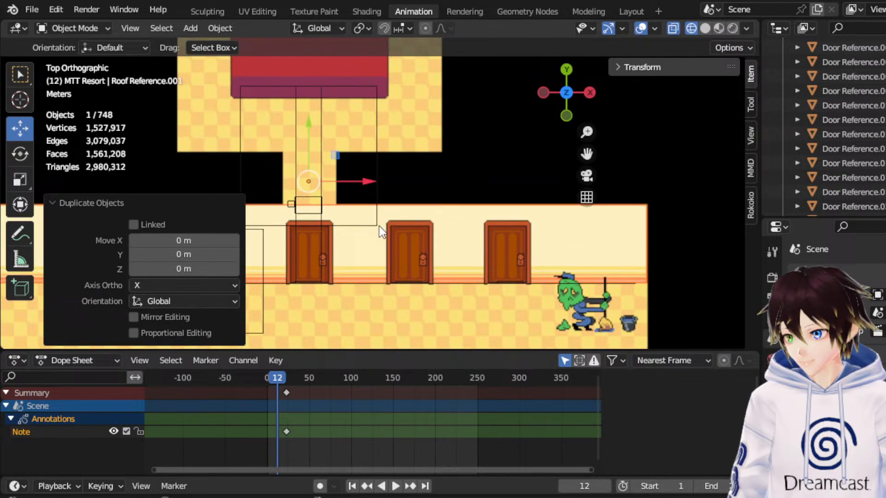
left_click_drag(364, 181, 491, 181)
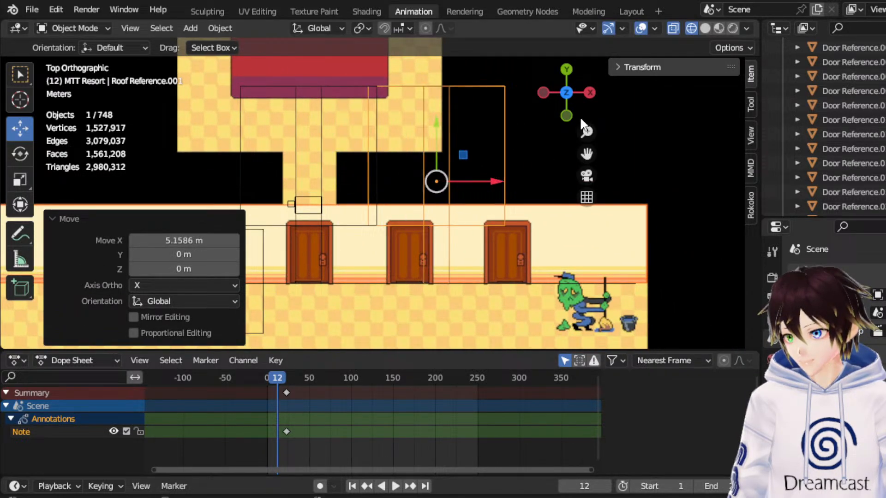
Adjust the copy's spacing beside the original block, moving it 2.9516 m and -2.3285 m along X.
left_click(566, 116)
scroll(538, 156, "up", 4)
scroll(538, 157, "down", 1)
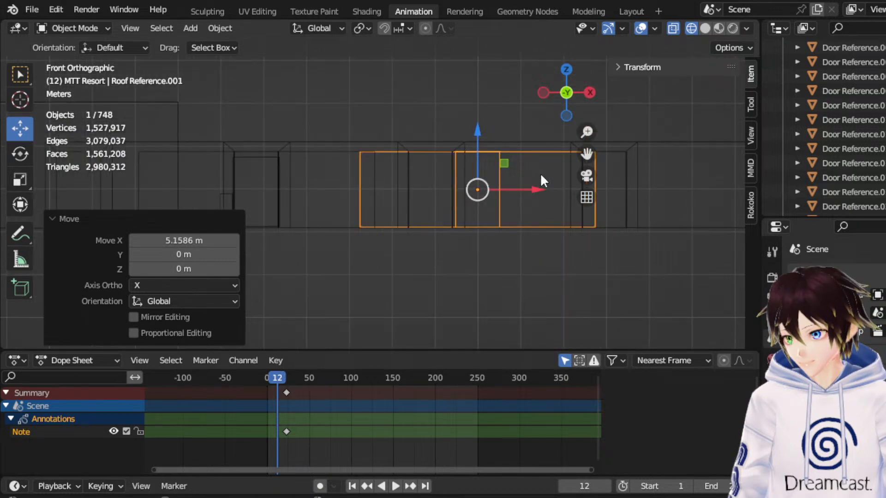
left_click_drag(586, 155, 485, 167)
left_click_drag(432, 198, 554, 192)
middle_click_drag(511, 145, 475, 225)
left_click_drag(587, 154, 666, 122)
middle_click_drag(478, 185, 577, 120)
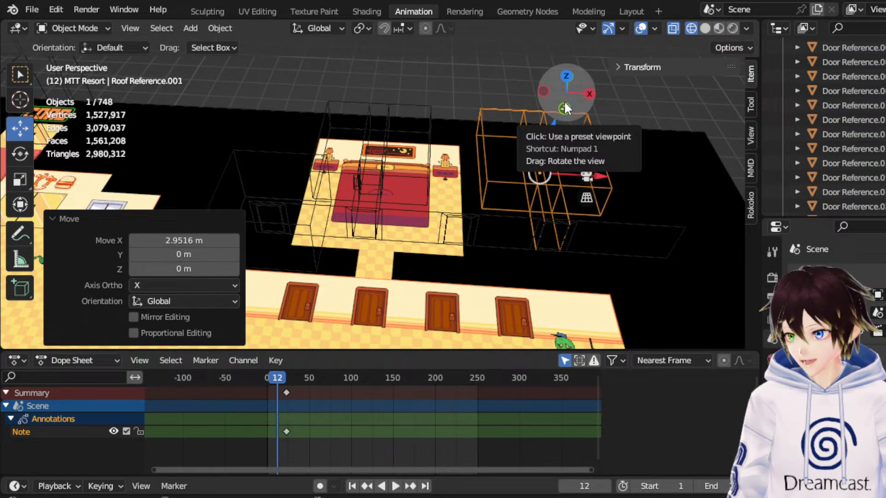
left_click(552, 185)
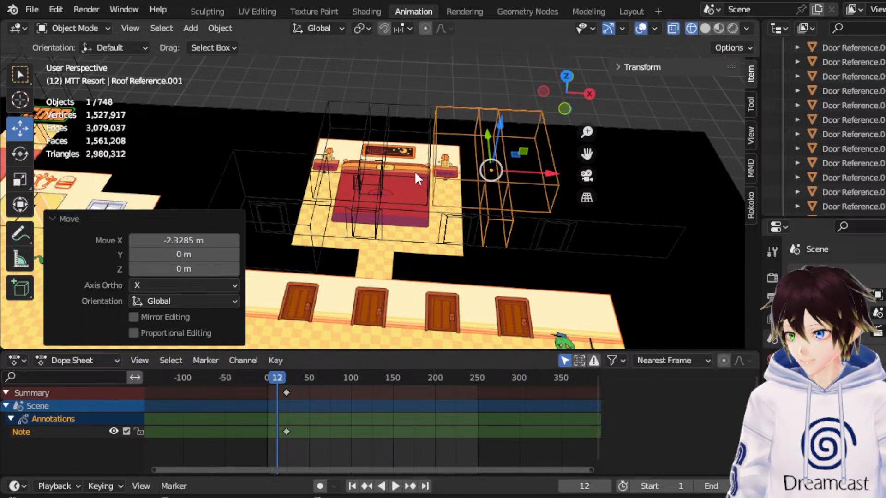
Duplicate the original Roof Reference block and move the copy -5.8897 m along X to its other side.
left_click(429, 180, "shift")
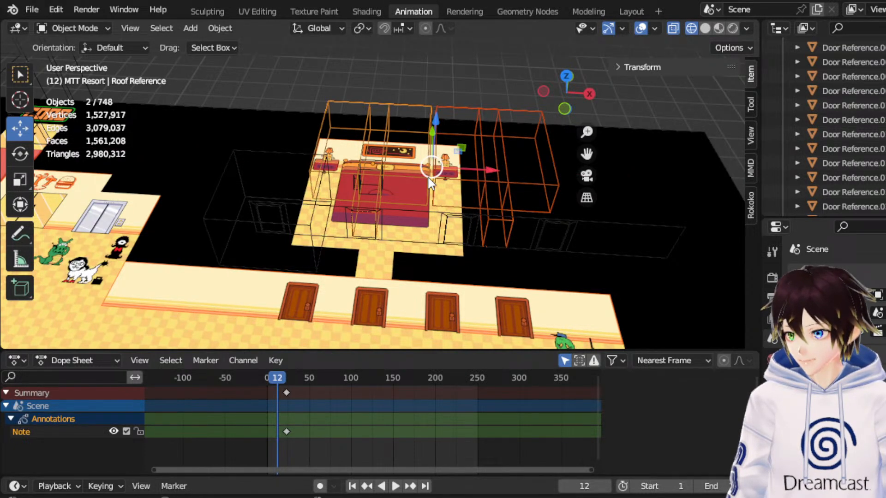
left_click(428, 179)
left_click(428, 179)
right_click(428, 179)
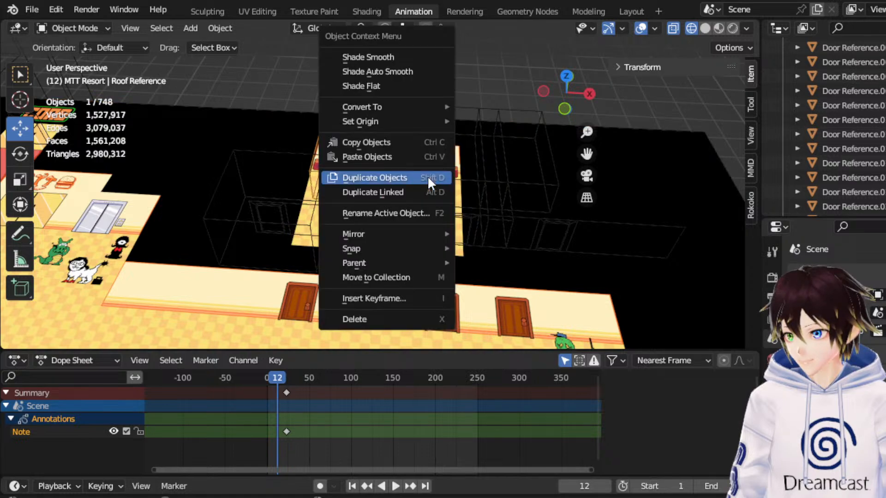
left_click(427, 176)
right_click(427, 176)
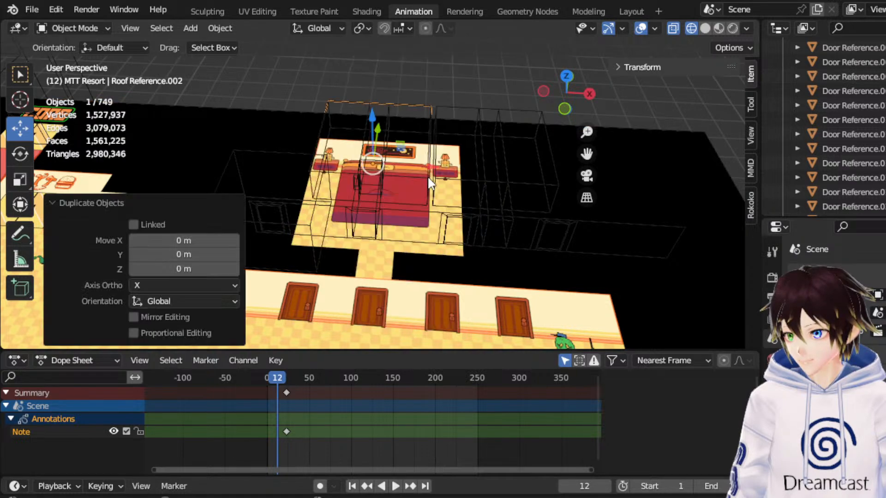
left_click(561, 112)
left_click_drag(587, 152, 659, 162)
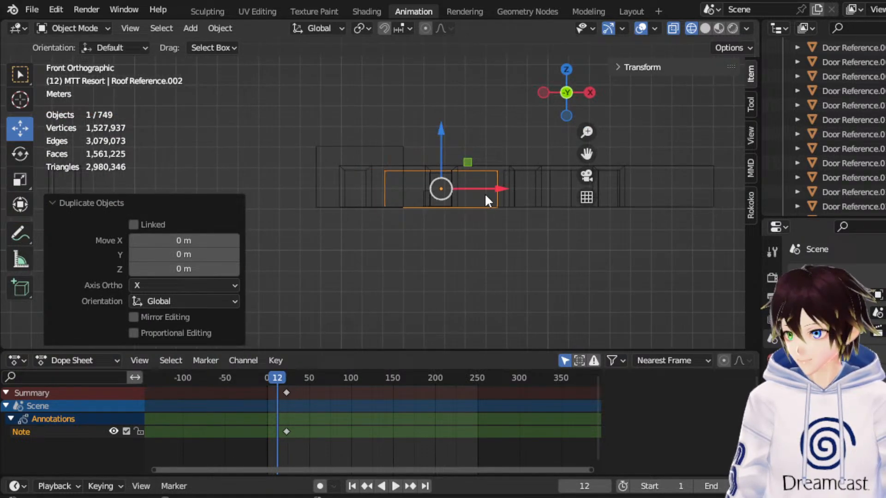
scroll(491, 198, "up", 3)
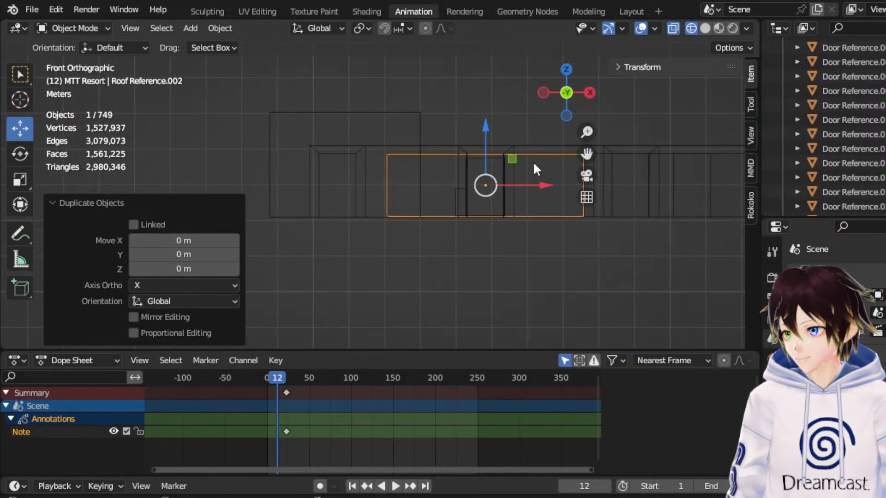
left_click(566, 69)
left_click_drag(546, 146, 331, 176)
scroll(331, 176, "down", 5)
Duplicate the newest room block and move the copy 17.526 m and another 0.060715 m along X to the row's far end.
right_click(332, 176)
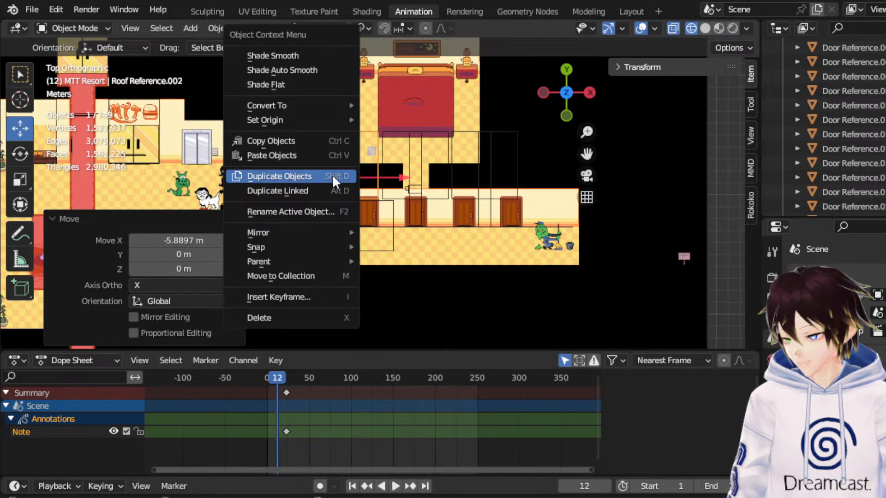
left_click(332, 175)
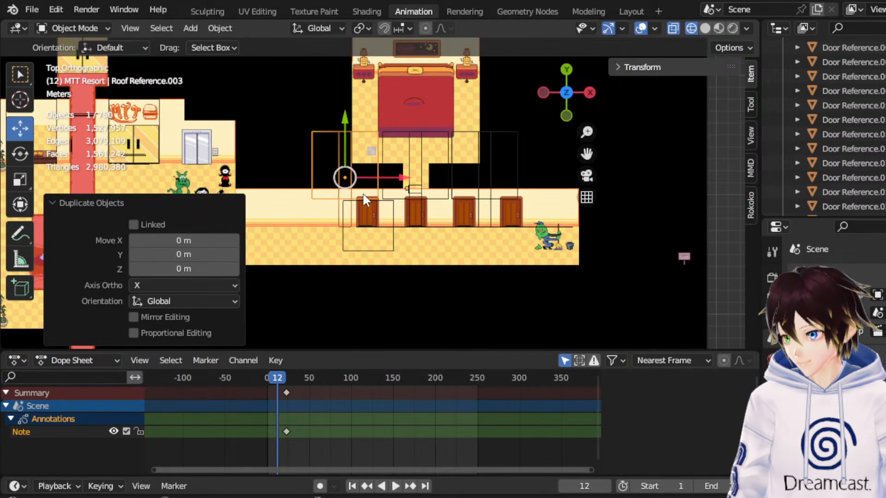
left_click(595, 149)
scroll(600, 146, "up", 4)
scroll(533, 179, "up", 2)
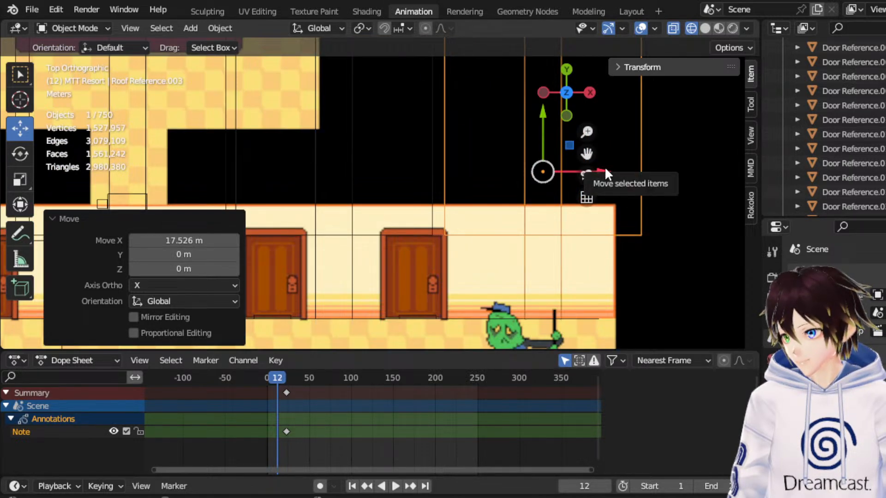
left_click_drag(605, 173, 608, 173)
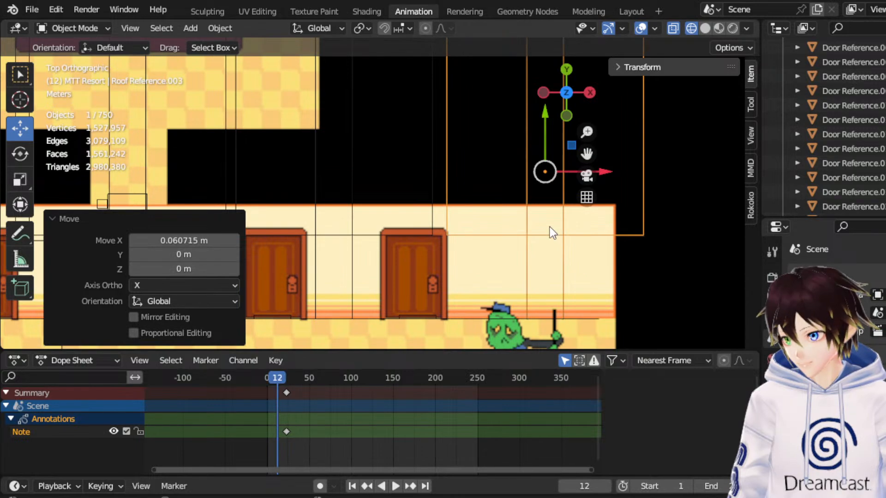
Delete the door panel in the hallway wall's fourth doorway, at the positive X end.
scroll(550, 231, "down", 3)
middle_click_drag(527, 290, 400, 164)
left_click(408, 248)
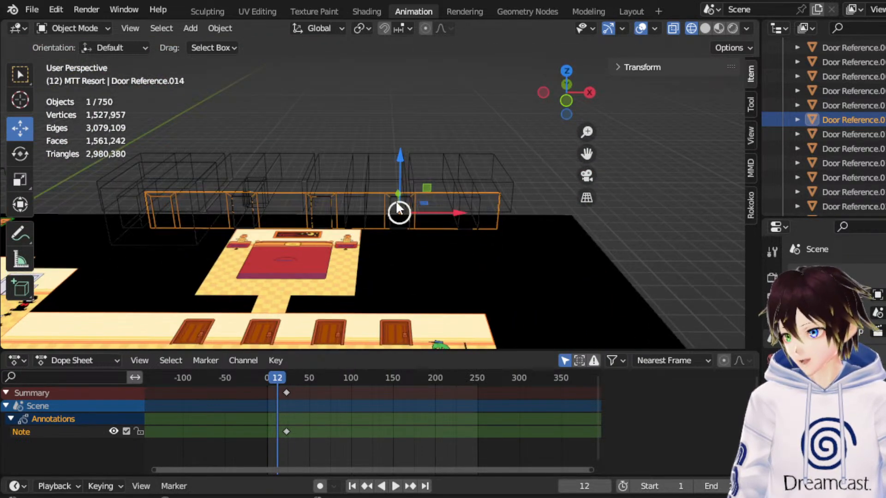
left_click_drag(413, 192, 412, 134)
key("ctrl+z")
scroll(388, 205, "up", 4)
left_click(405, 208)
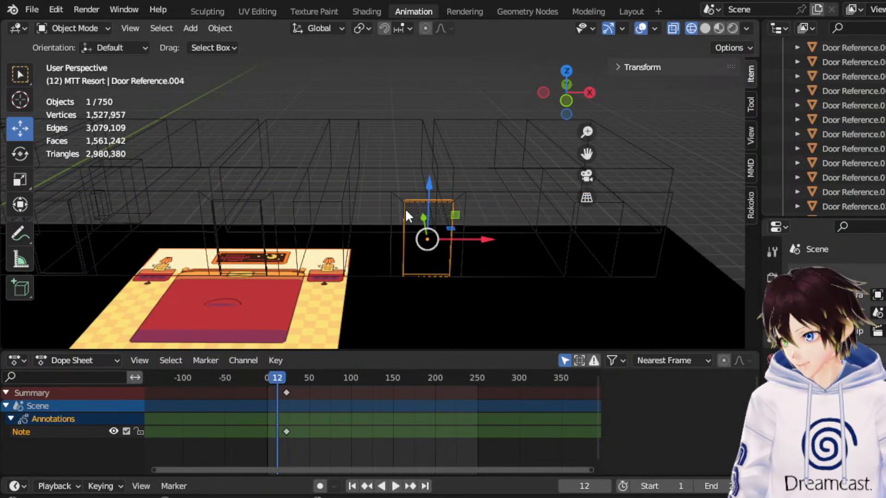
key("Delete")
Delete the door panel in the hallway wall's third doorway.
left_click(588, 221)
left_click(595, 208)
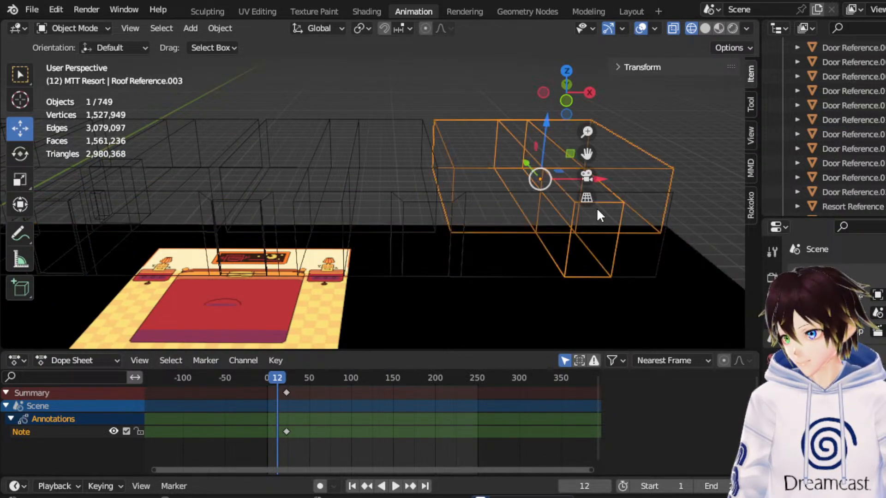
left_click(279, 232)
left_click(266, 210)
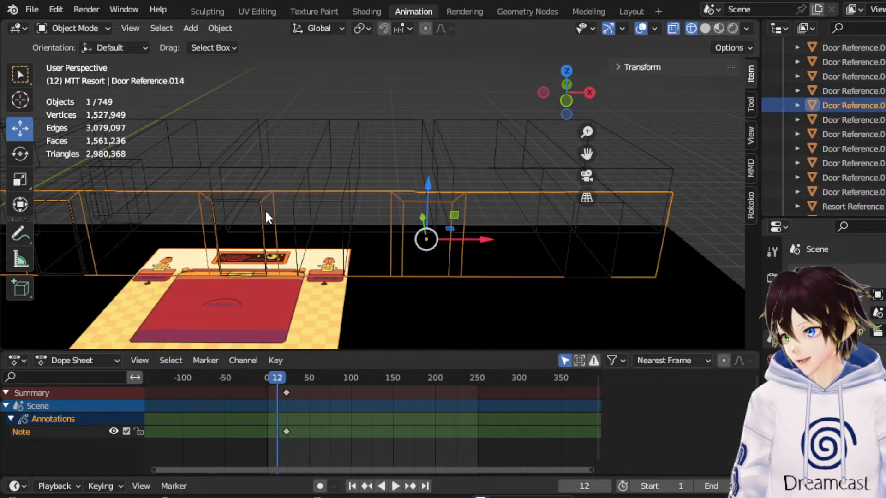
middle_click_drag(270, 215, 314, 195)
left_click(320, 180)
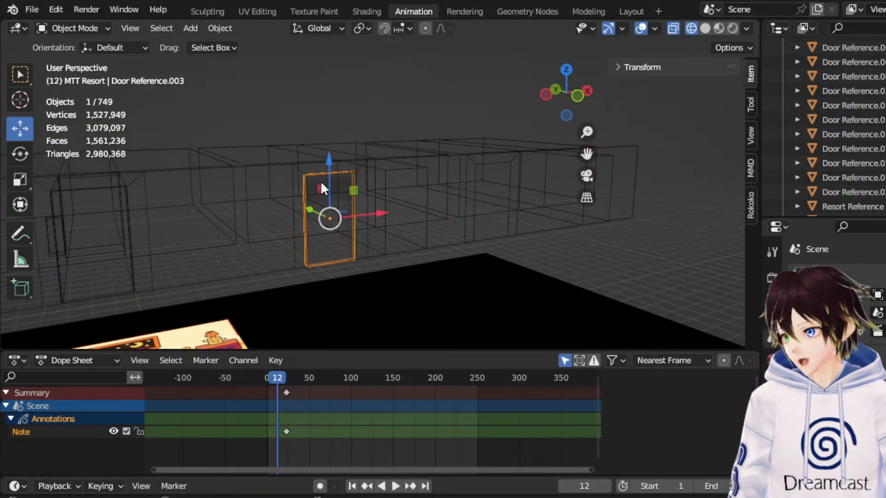
key("Delete")
Delete the two remaining door panels from the first and second doorways of the hallway wall.
left_click_drag(587, 154, 655, 147)
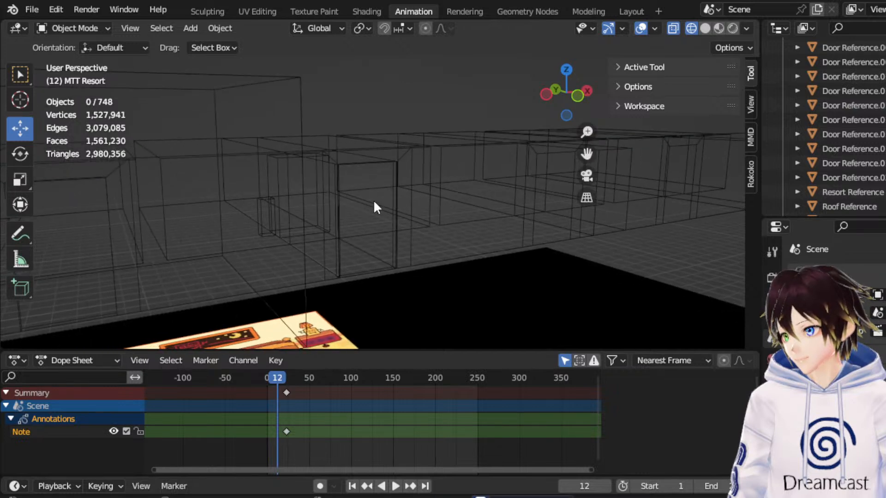
left_click(376, 197)
left_click(391, 237)
key("Delete")
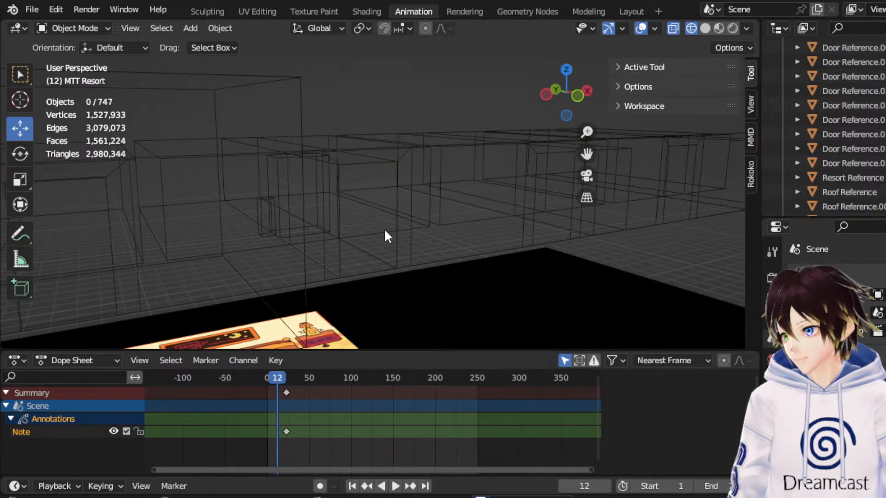
middle_click_drag(384, 228, 354, 232)
left_click(218, 193)
middle_click_drag(217, 193, 248, 187)
key("Delete")
Move the large wireframe cube overlapping the room blocks -3.0721 m along Y and -11.999 m along X.
left_click(305, 152)
middle_click_drag(306, 152, 329, 188)
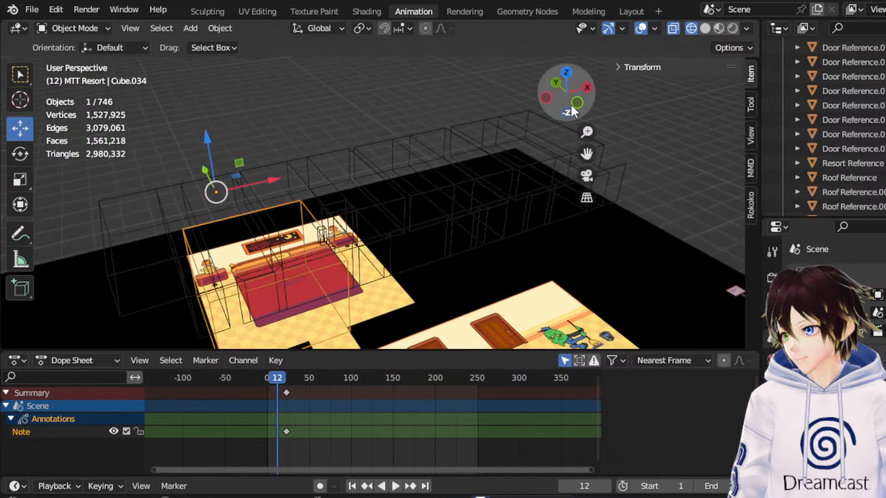
left_click(565, 75)
scroll(238, 233, "down", 1)
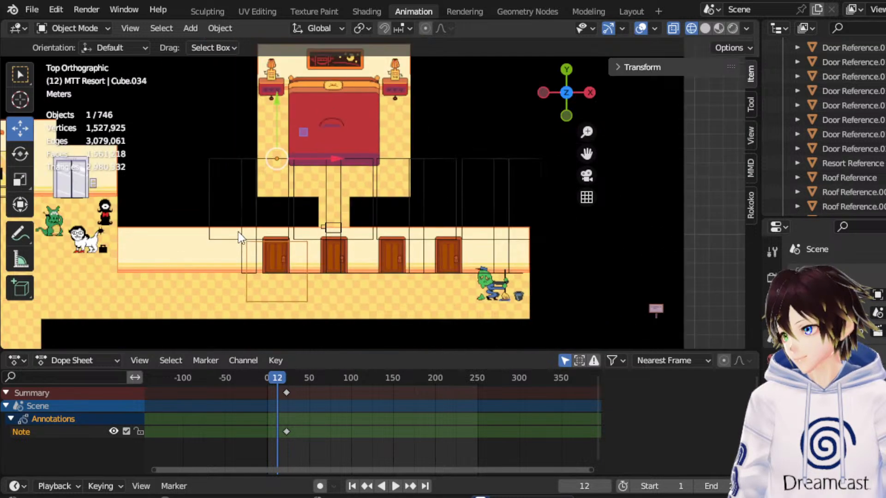
left_click_drag(282, 119, 276, 164)
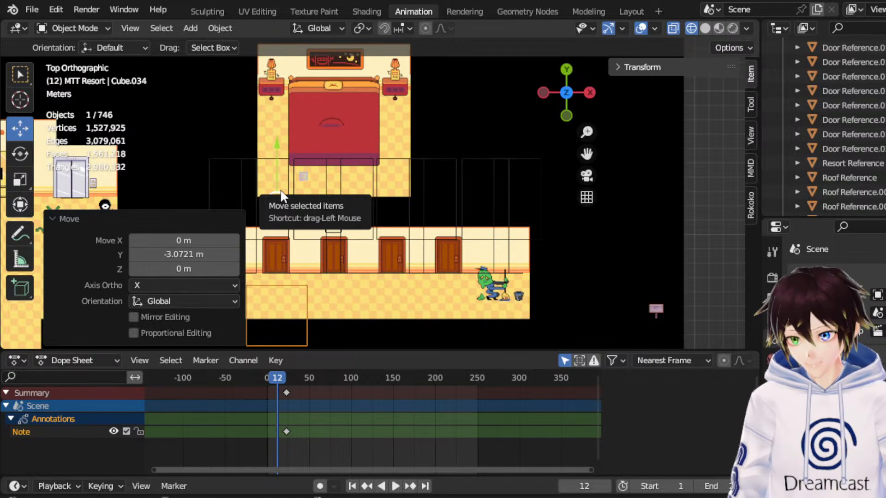
middle_click_drag(297, 240, 322, 104)
left_click_drag(585, 153, 739, 137)
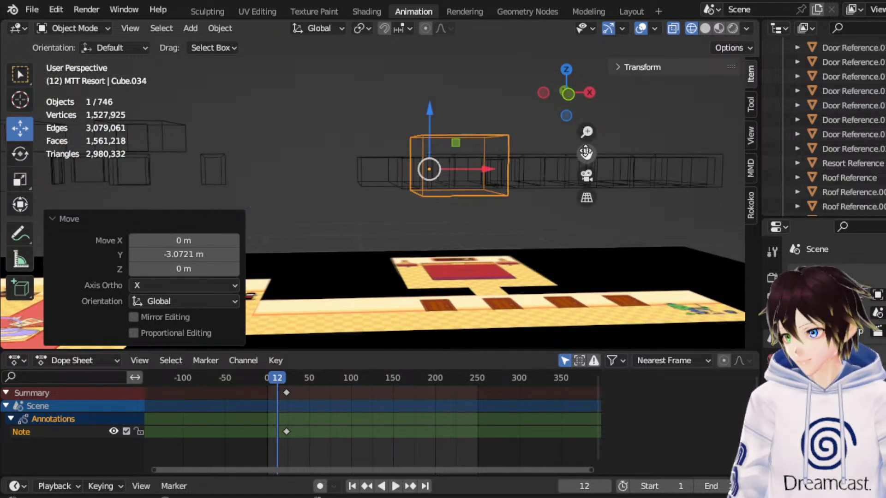
middle_click_drag(408, 135, 405, 143)
left_click_drag(484, 174, 304, 175)
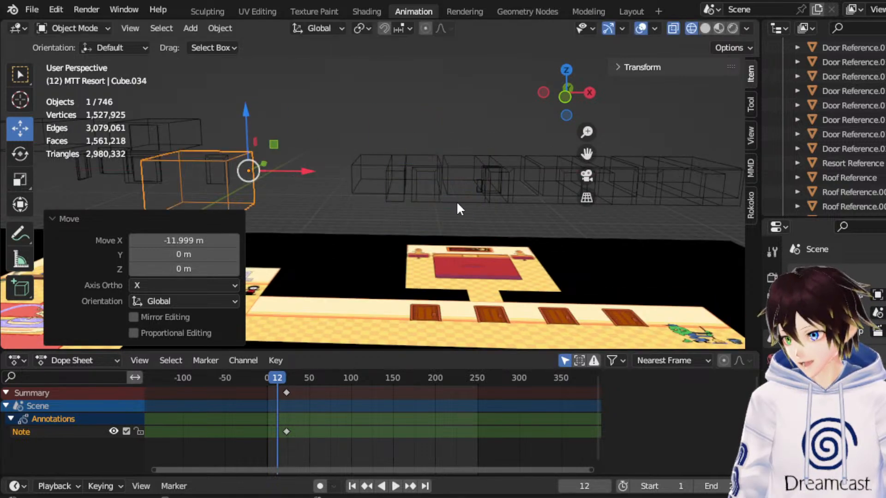
Edit the hallway wall mesh and move its first doorway section along negative X toward the end room block's entrance.
scroll(442, 196, "up", 3)
middle_click_drag(453, 181, 466, 196)
left_click(468, 198)
left_click_drag(588, 153, 349, 224)
left_click(83, 29)
left_click(90, 56)
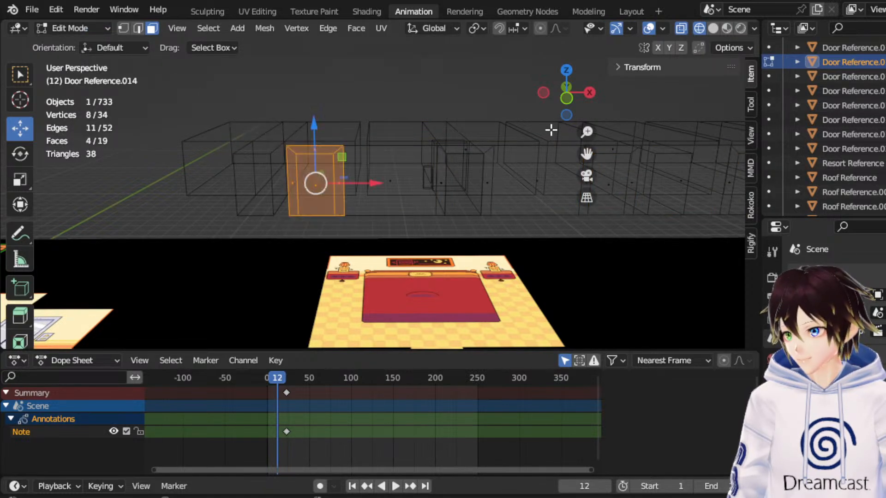
left_click(567, 98)
scroll(489, 187, "up", 3)
left_click_drag(450, 184, 318, 184)
middle_click_drag(318, 184, 519, 206)
scroll(517, 207, "down", 3)
key("ctrl+z")
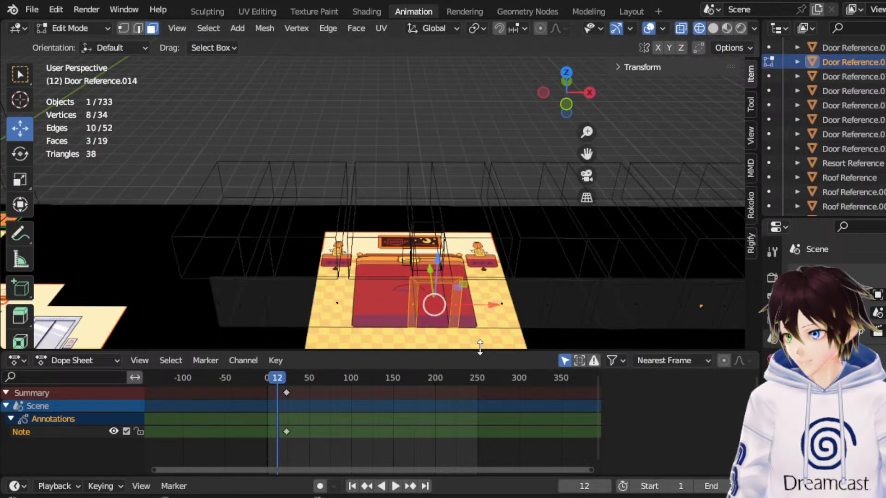
Move the hallway wall's third and fourth doorway sections 1.7487 m along X in front view, with a slight correction back.
left_click(570, 102)
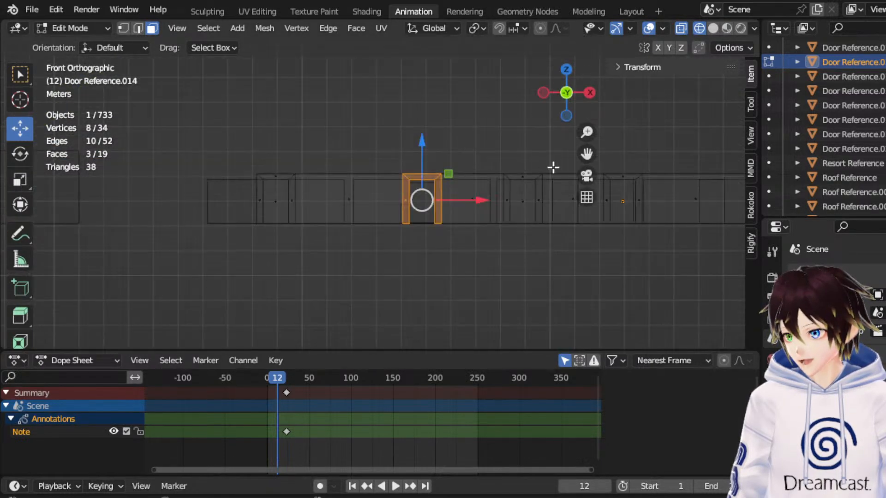
left_click_drag(490, 156, 556, 246)
left_click_drag(588, 154, 439, 151)
left_click_drag(520, 242, 449, 140, "shift")
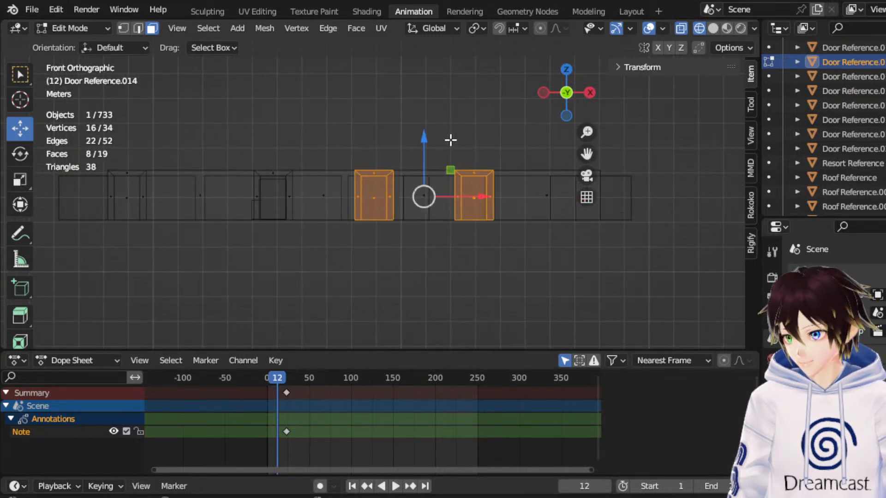
left_click_drag(463, 197, 510, 197)
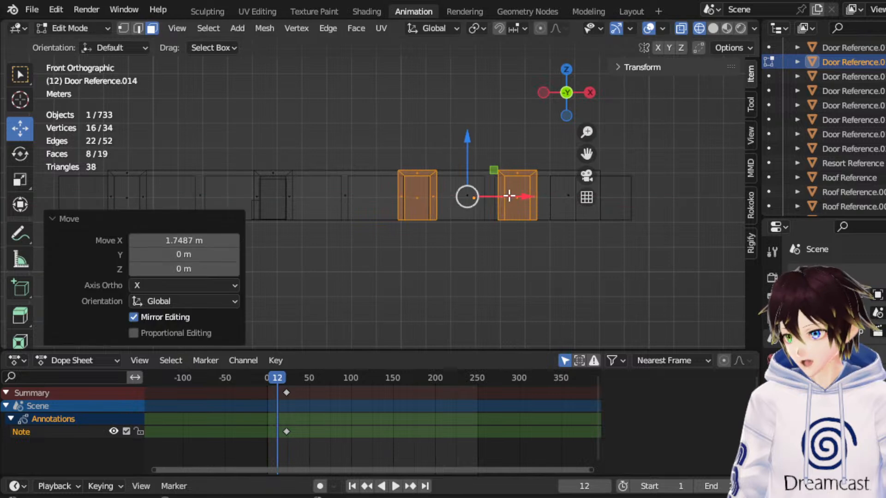
scroll(501, 208, "up", 5)
left_click_drag(656, 198, 649, 199)
Move only the fourth doorway section of the hallway wall another 1.8857 m along X.
middle_click_drag(540, 230, 521, 193)
left_click_drag(502, 181, 563, 269)
left_click(567, 97)
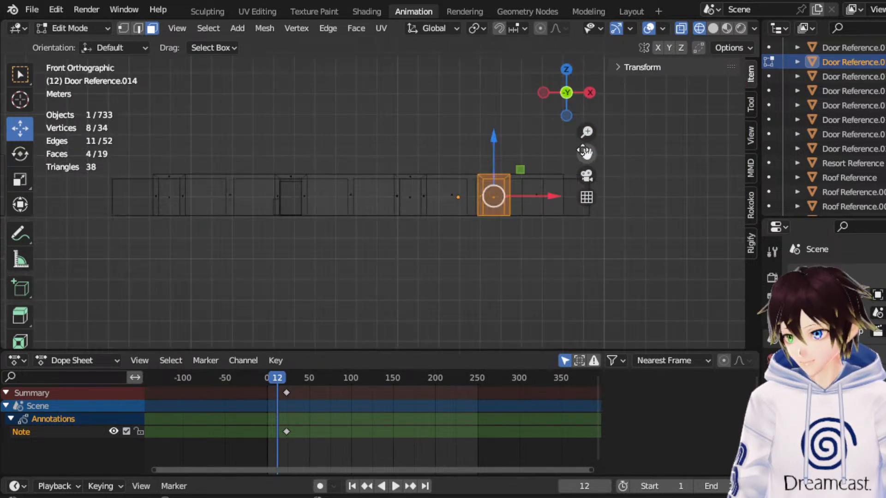
key("KP_Decimal")
left_click_drag(443, 257, 563, 240)
scroll(320, 113, "down", 2)
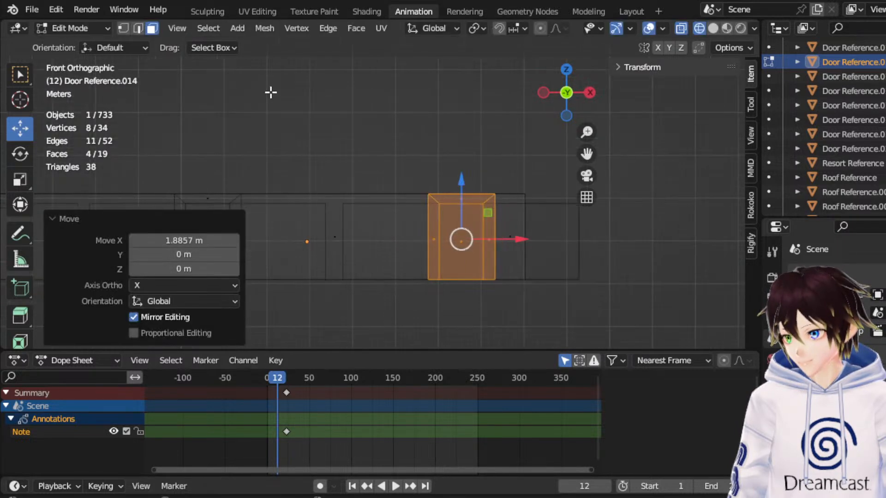
Extend the hallway wall's far end by moving its end vertices 4.9546 m along X, and return to Object Mode.
left_click(124, 29)
left_click_drag(614, 307, 555, 181)
left_click_drag(572, 290, 518, 168)
scroll(515, 166, "down", 3)
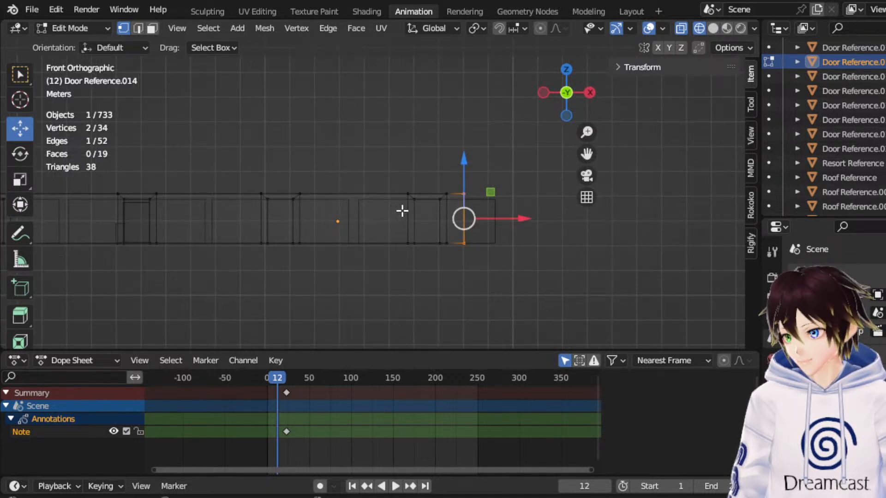
left_click_drag(517, 225, 644, 213)
middle_click_drag(443, 178, 369, 227)
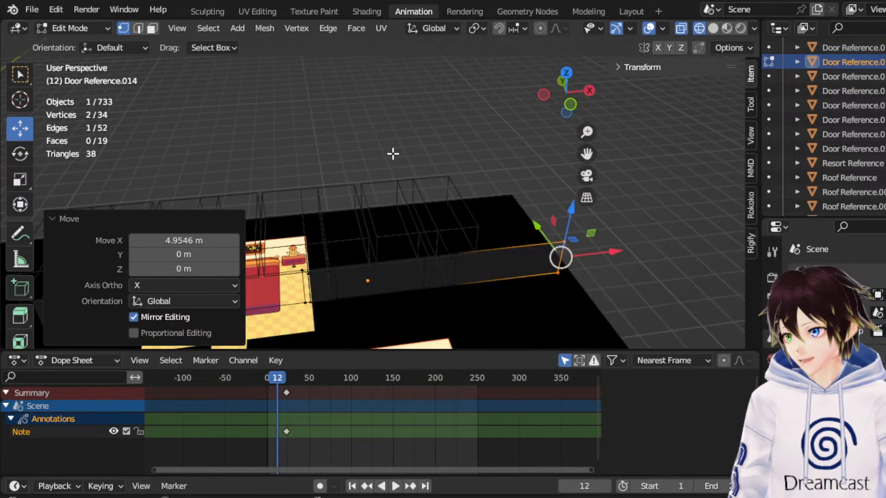
scroll(391, 157, "down", 3)
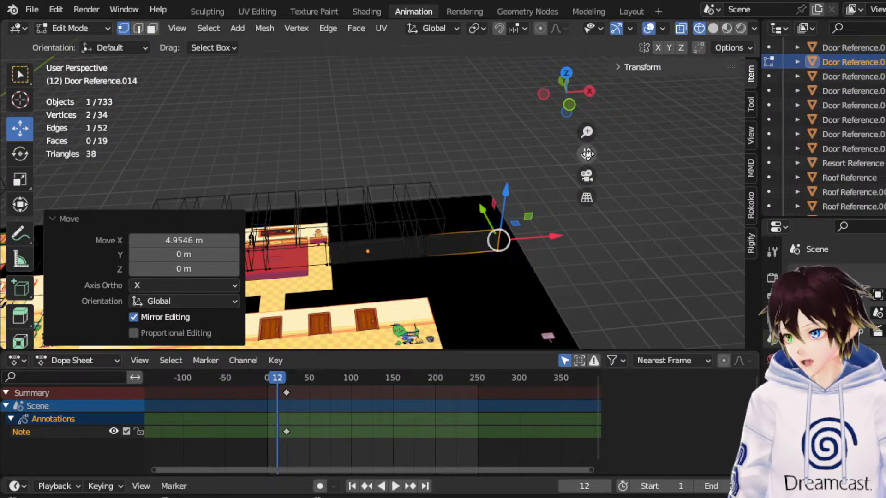
left_click_drag(587, 154, 727, 92)
middle_click_drag(455, 169, 461, 172)
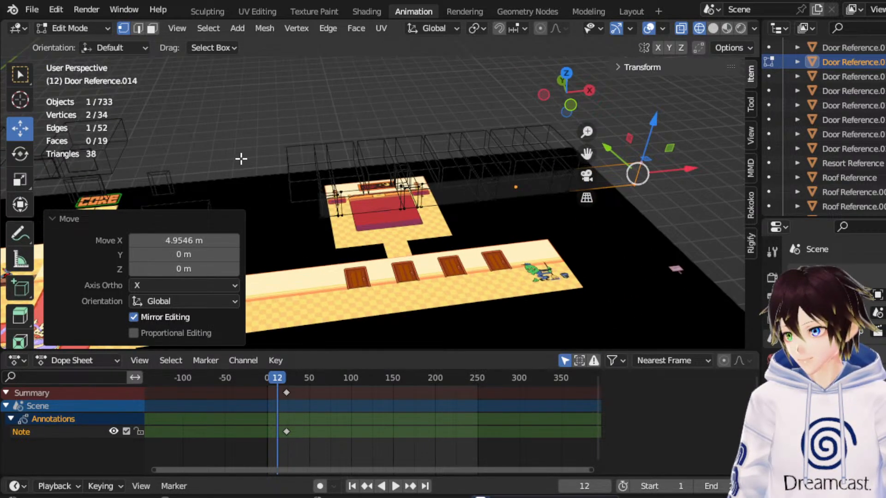
left_click(570, 72)
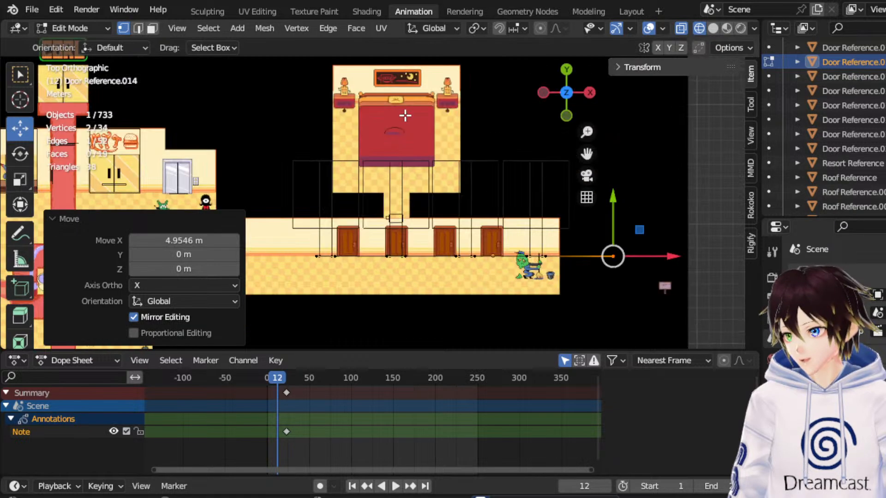
left_click(73, 28)
left_click(71, 37)
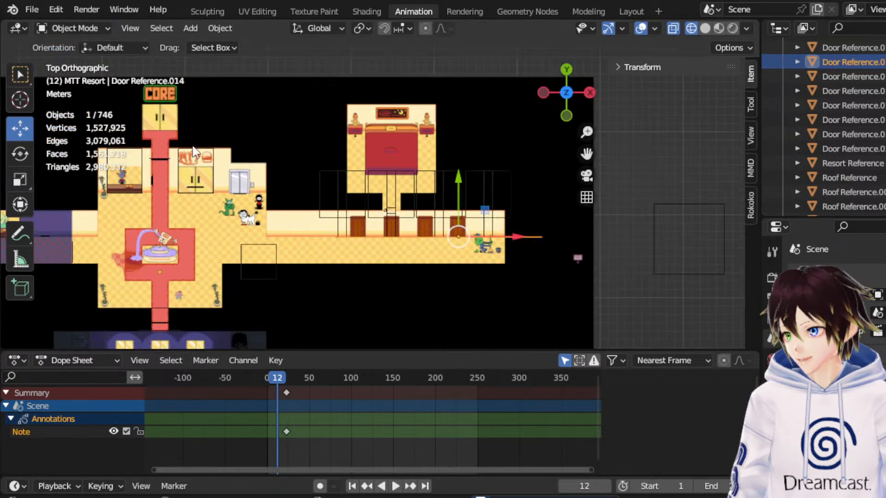
Set the large cube's origin to its geometry and move the cube 3.1329 m along Y.
left_click(262, 249)
right_click(259, 253)
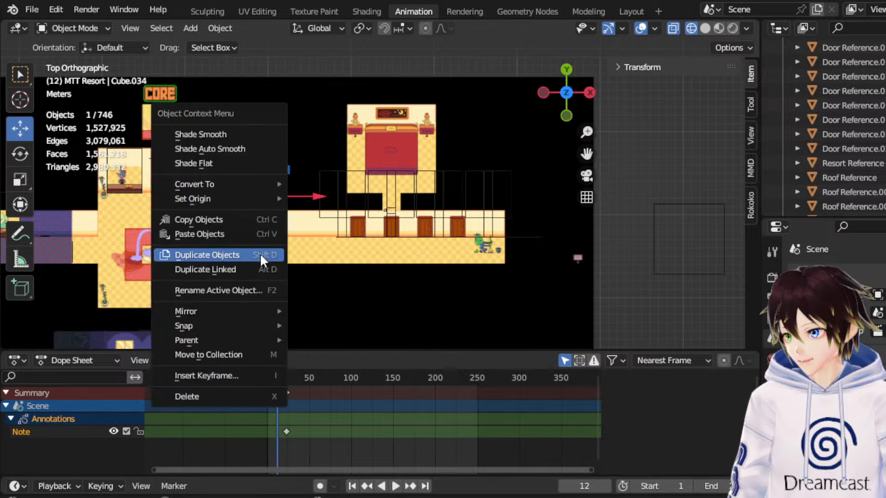
mouse_move(260, 201)
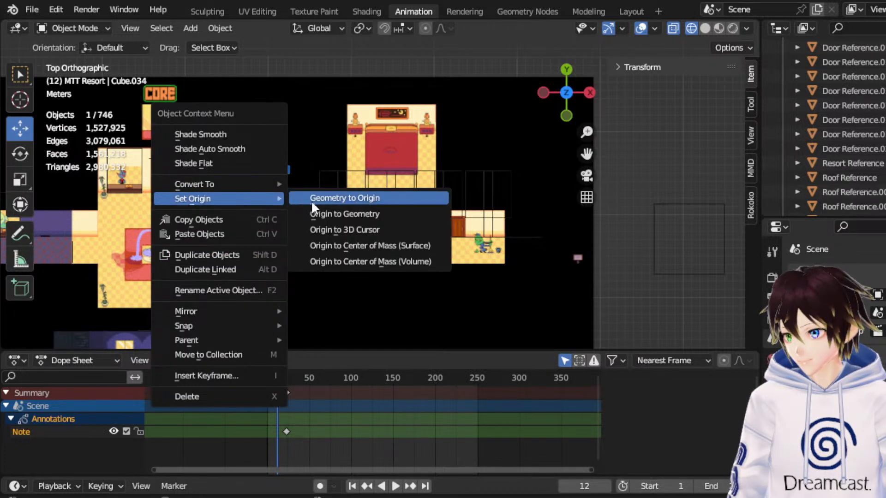
left_click(318, 212)
key("g")
key("y")
left_click(276, 219)
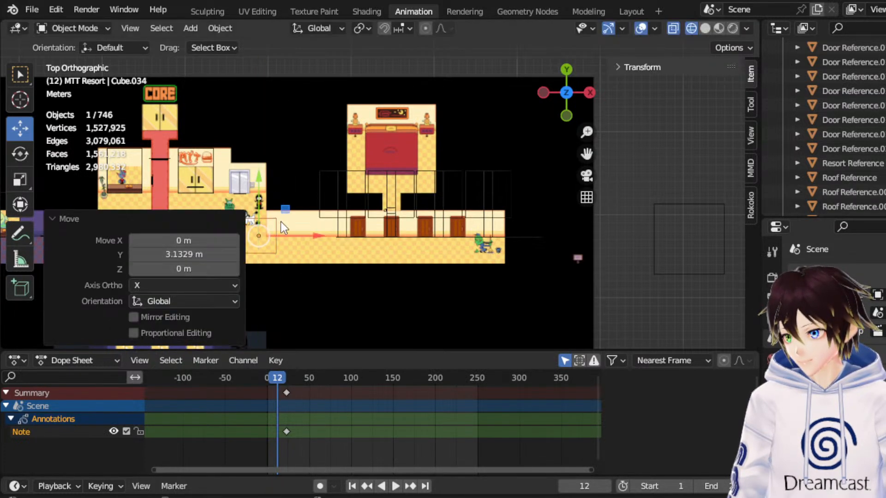
Shift the large cube along positive X into the hallway and move it -1.2241 m along Y against the wall's base line.
key("g")
key("y")
left_click(256, 214)
left_click_drag(294, 241, 351, 257)
scroll(350, 257, "up", 2)
left_click_drag(586, 154, 640, 54)
scroll(500, 159, "up", 3)
left_click_drag(312, 120, 405, 132)
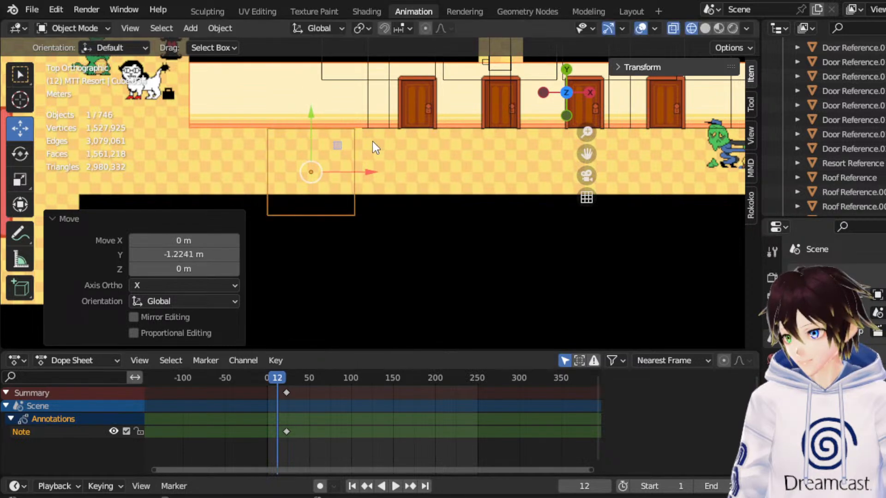
Extrude the hallway wall's end edge beside the large cube and move the new edge -5.1611 m along X.
left_click(363, 129)
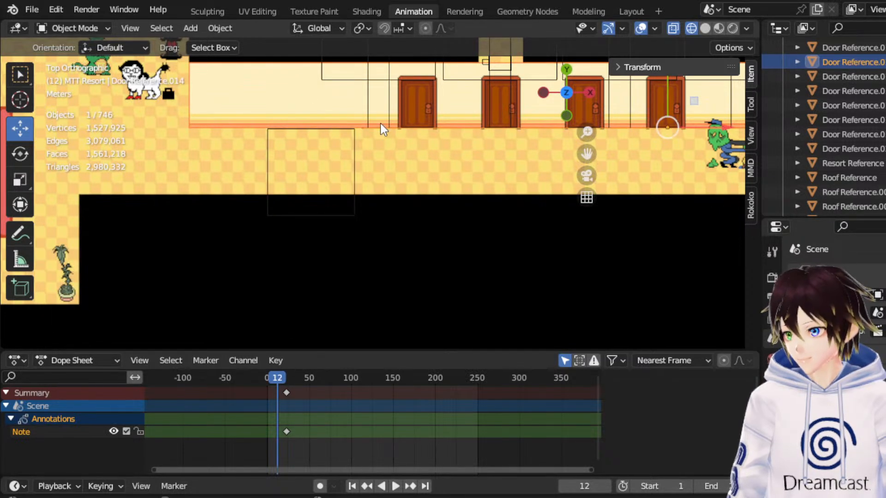
left_click(88, 28)
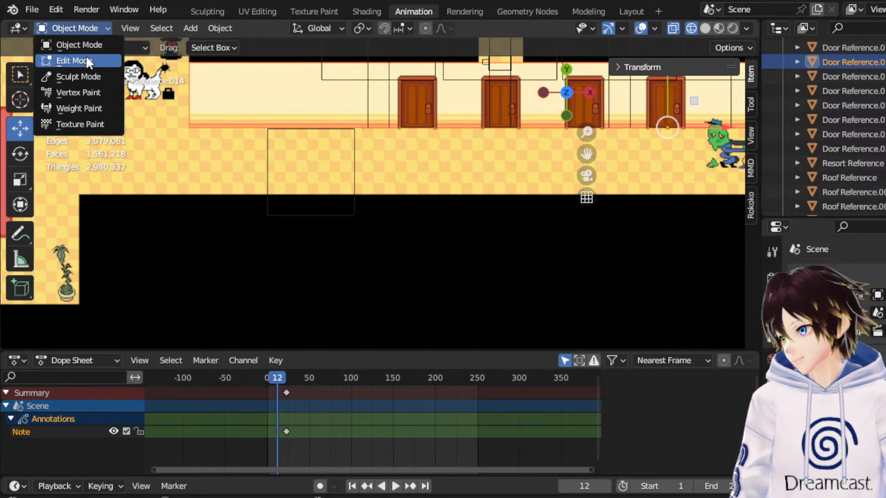
left_click(86, 58)
middle_click_drag(365, 165, 366, 91)
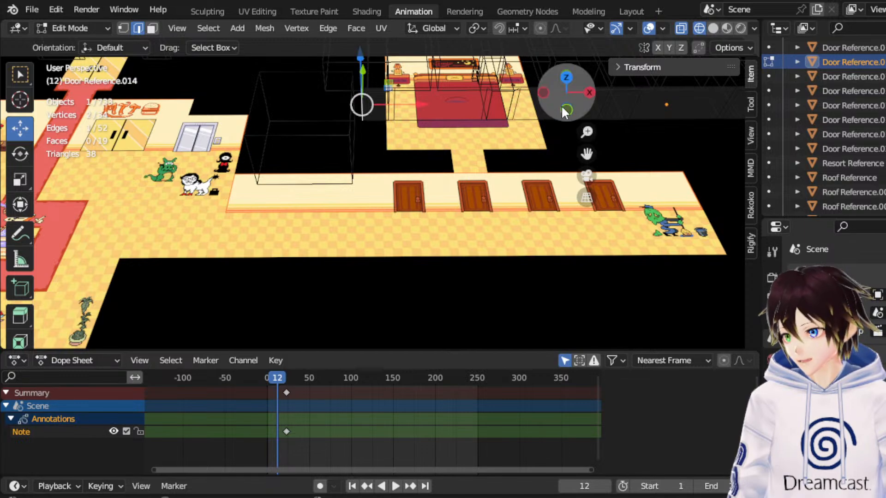
left_click(568, 78)
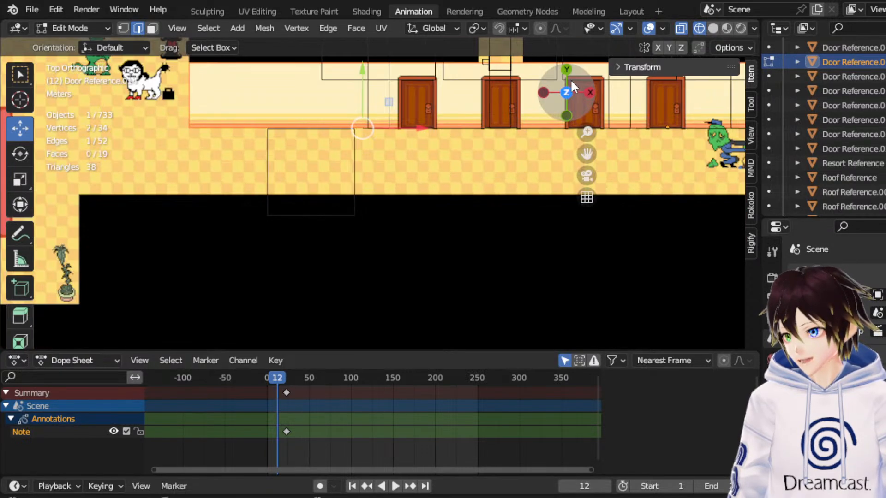
left_click(567, 116)
left_click_drag(587, 153, 635, 265)
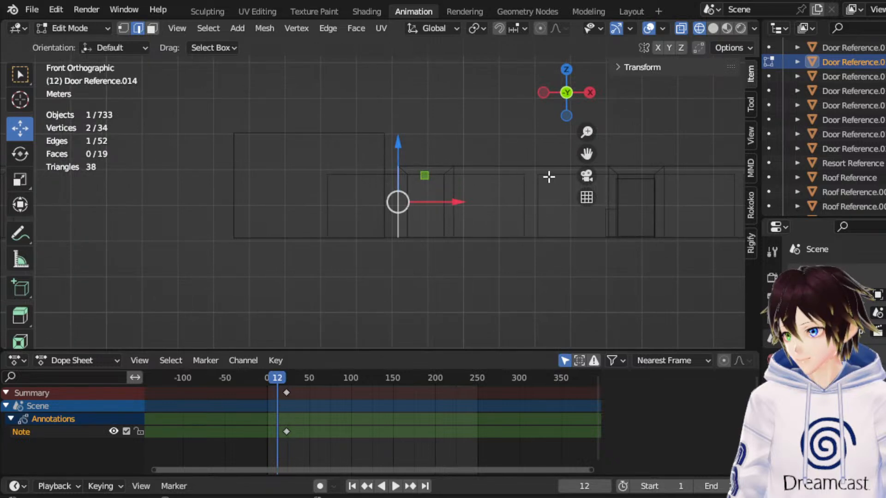
key("e")
right_click(488, 185)
left_click_drag(458, 202, 271, 207)
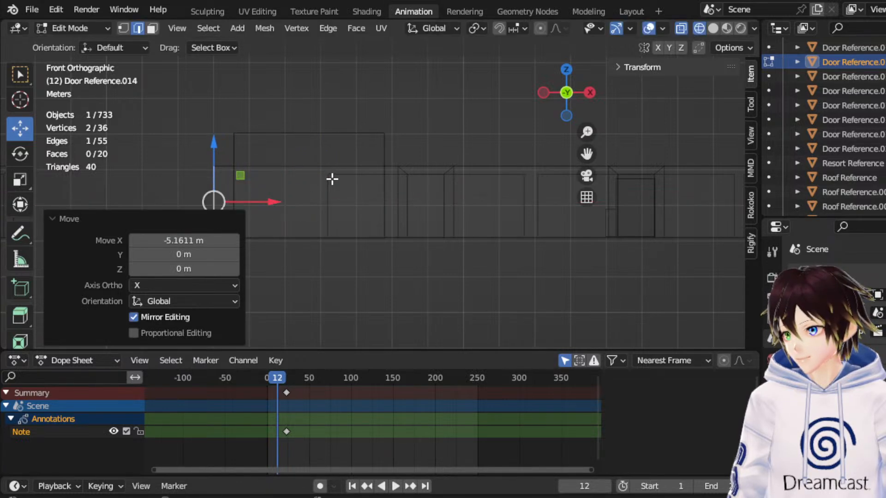
Move the hallway wall's newly extruded end edge another -1.0201 m along X.
left_click(567, 69)
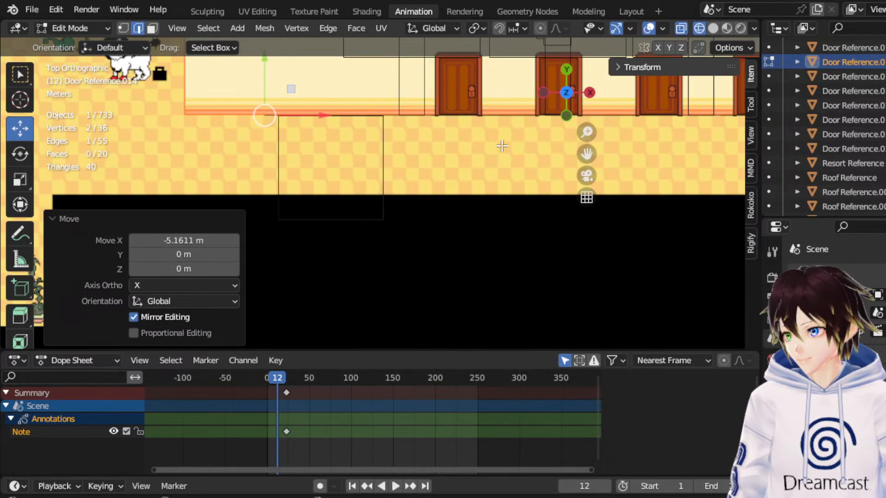
left_click(567, 113)
left_click_drag(309, 199, 283, 200)
Bridge two edges of the hallway wall with a new face.
middle_click_drag(283, 200, 391, 134)
scroll(392, 147, "up", 3)
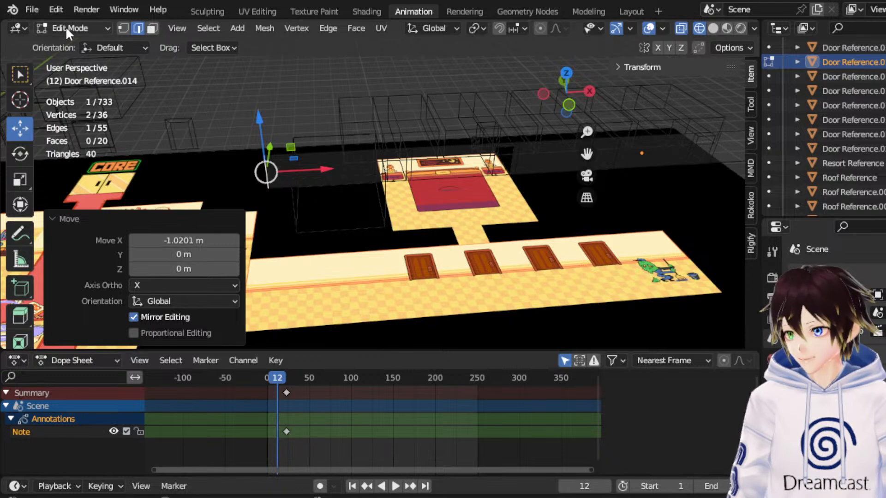
left_click(487, 161)
left_click(502, 161)
middle_click_drag(502, 161, 468, 154)
left_click_drag(586, 152, 522, 203)
left_click(517, 193, "shift")
right_click(501, 169)
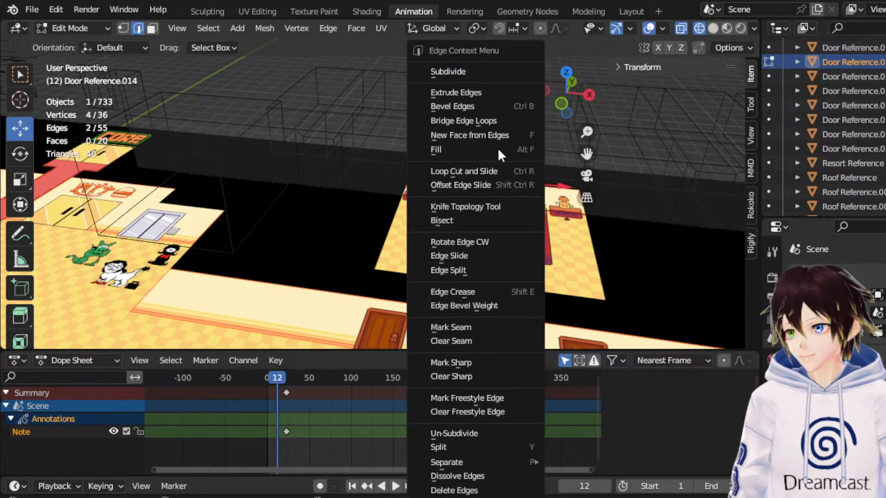
left_click(491, 121)
Extrude all nine top edges along the hallway wall and raise the new edges 0.93263 m along Z.
middle_click_drag(350, 136, 451, 134)
scroll(451, 134, "down", 1)
left_click_drag(586, 154, 634, 116)
middle_click_drag(461, 167, 424, 164)
left_click(309, 139)
middle_click_drag(365, 129, 291, 115)
middle_click_drag(398, 119, 388, 145)
scroll(388, 145, "up", 2)
left_click(356, 88, "shift")
left_click(448, 94, "shift")
left_click_drag(586, 153, 328, 235)
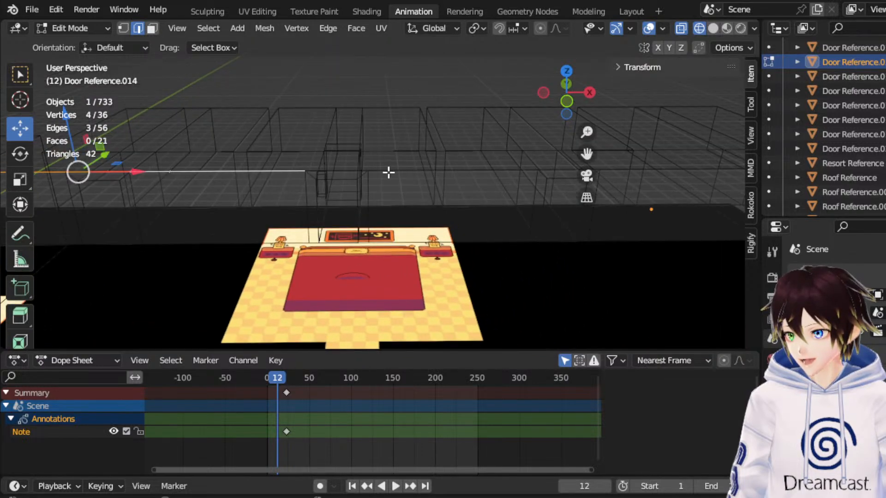
left_click(338, 172, "shift")
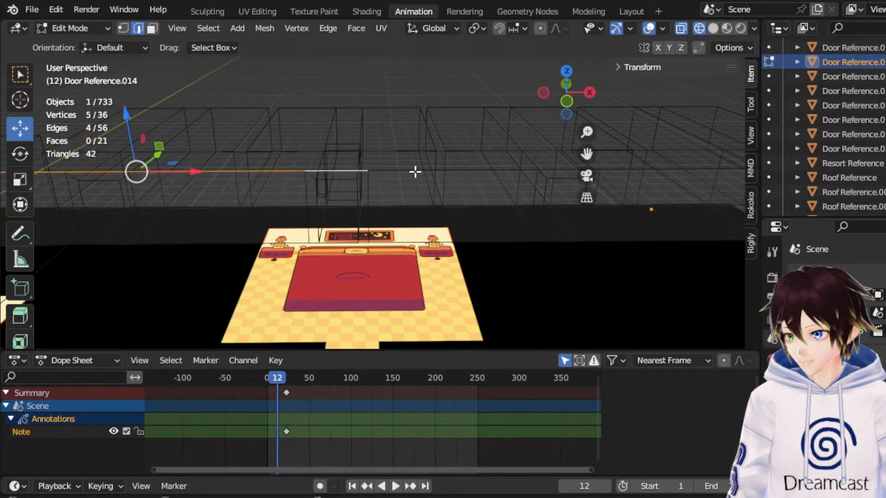
left_click(415, 171, "shift")
left_click_drag(586, 154, 400, 166)
left_click(332, 164, "shift")
left_click(496, 163, "shift")
left_click(552, 162, "shift")
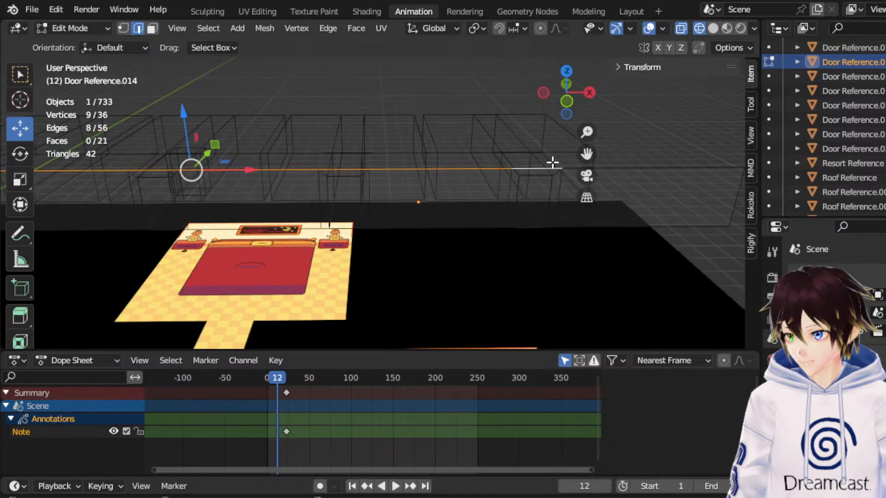
left_click(646, 170, "shift")
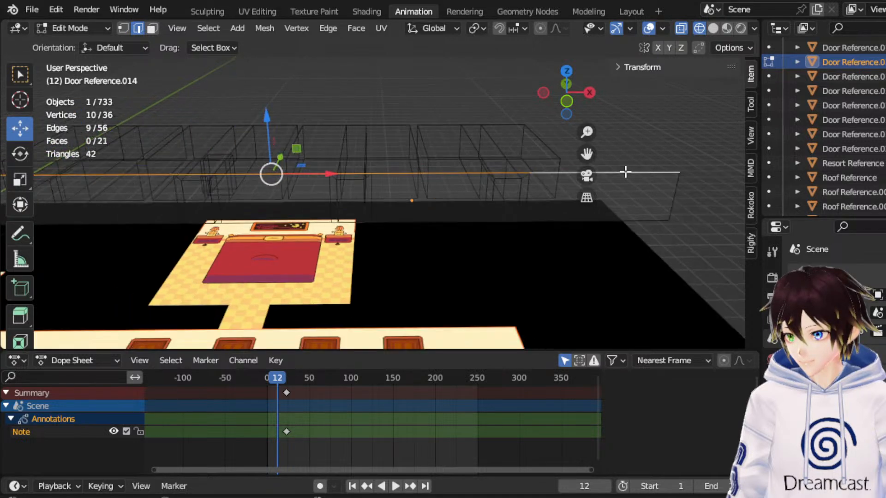
left_click(566, 101)
left_click_drag(584, 153, 540, 128)
key("e")
right_click(483, 158)
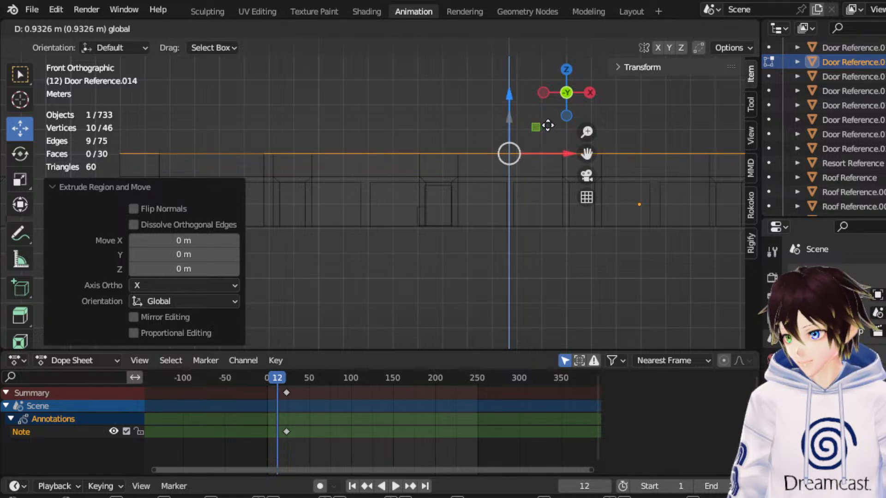
left_click(469, 119)
middle_click_drag(469, 118, 507, 147)
Extrude the raised top edges into a ceiling and move the new edges -4.1531 m along Y.
scroll(507, 147, "down", 3)
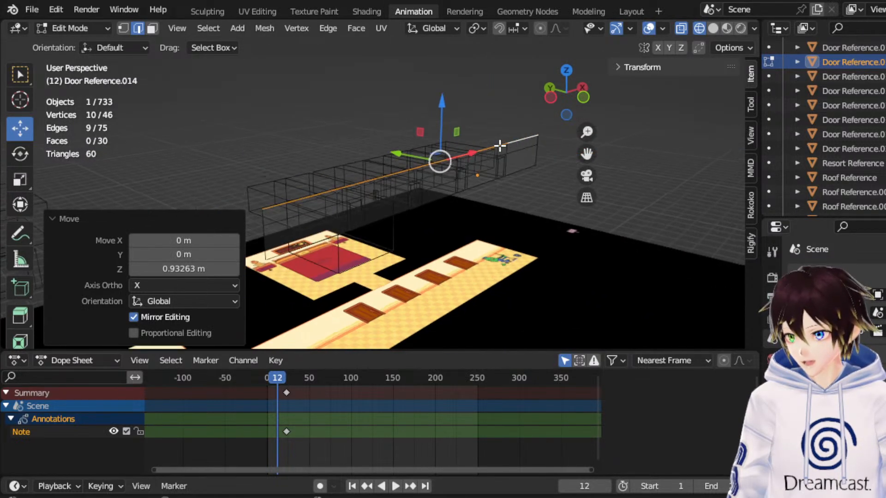
middle_click_drag(440, 147, 457, 143)
middle_click_drag(384, 158, 423, 157)
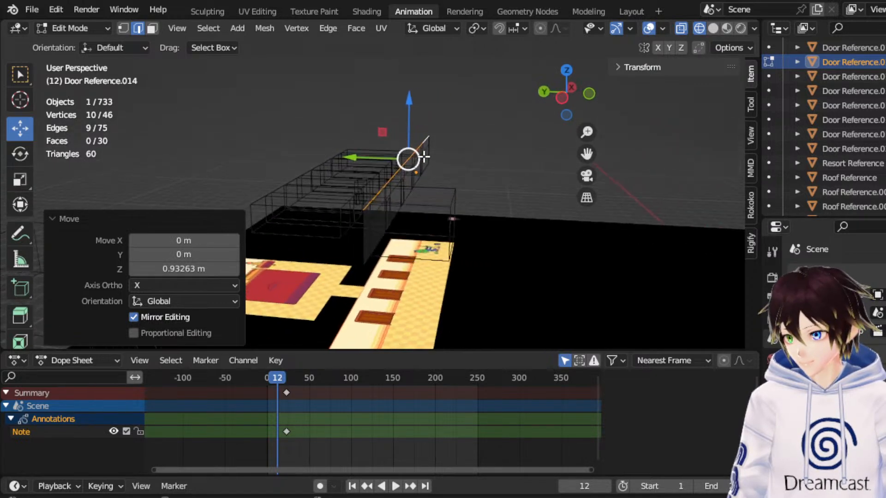
left_click(561, 103)
key("e")
right_click(547, 112)
scroll(468, 170, "up", 4)
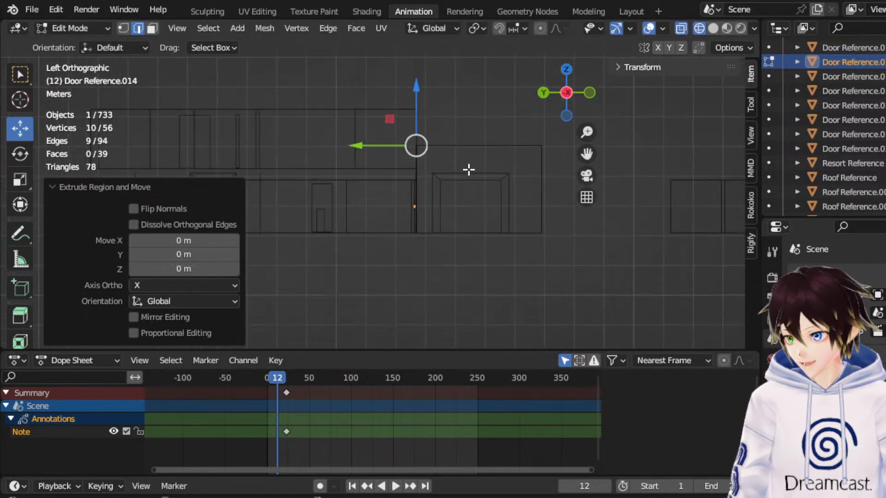
left_click_drag(586, 153, 540, 178)
left_click_drag(331, 169, 454, 169)
Move the ceiling's front edges -0.056938 m along Y to line up with the large cube's side.
middle_click_drag(454, 169, 423, 179)
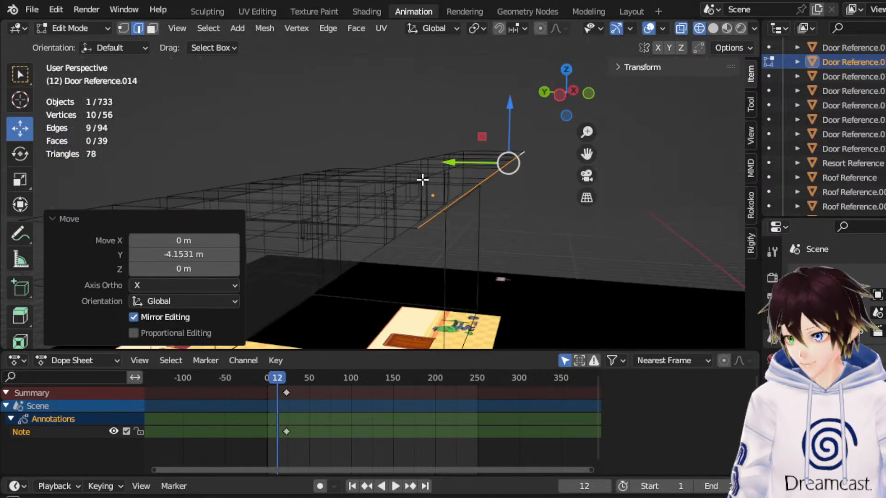
left_click(566, 69)
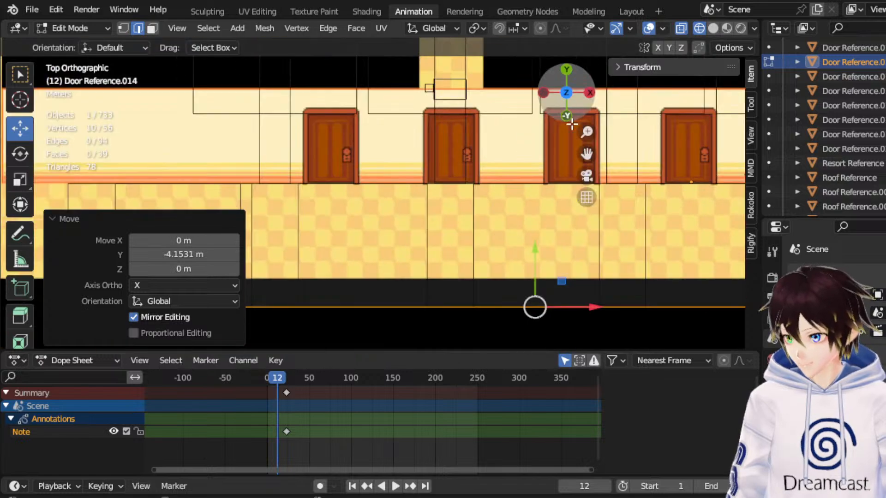
left_click_drag(586, 154, 666, 132)
scroll(436, 240, "down", 4)
scroll(445, 235, "down", 2)
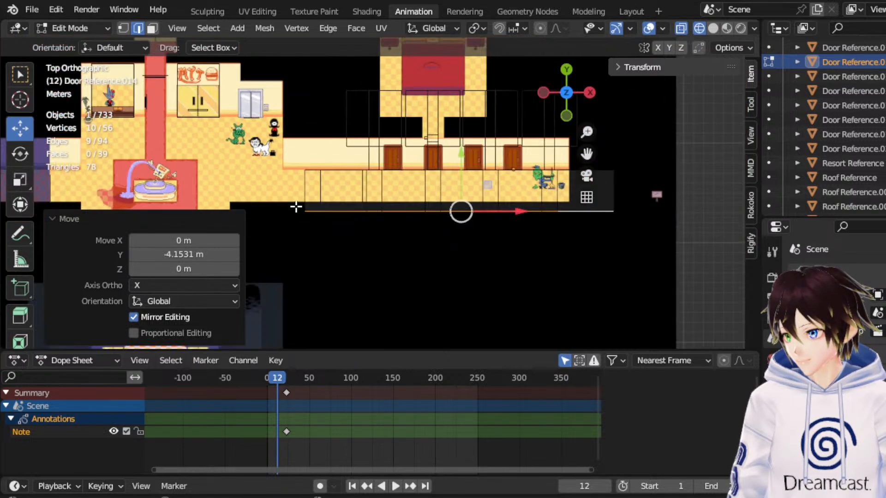
left_click(123, 28)
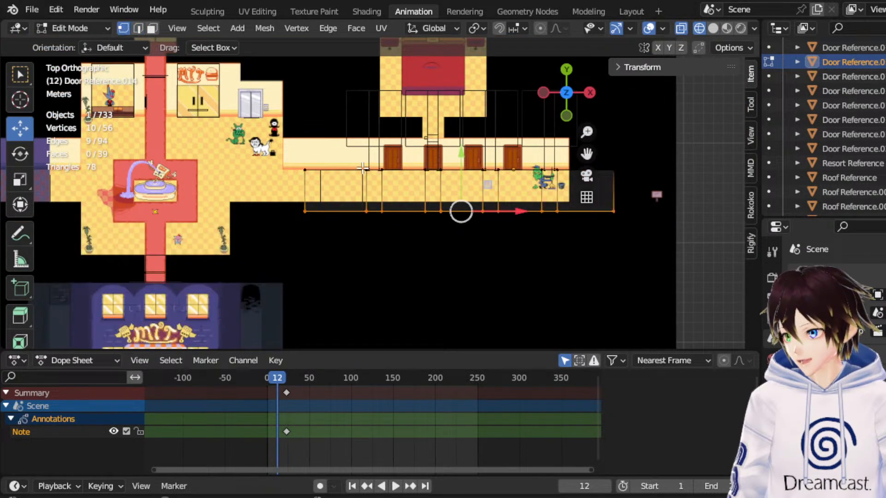
left_click(544, 93)
scroll(525, 171, "up", 4)
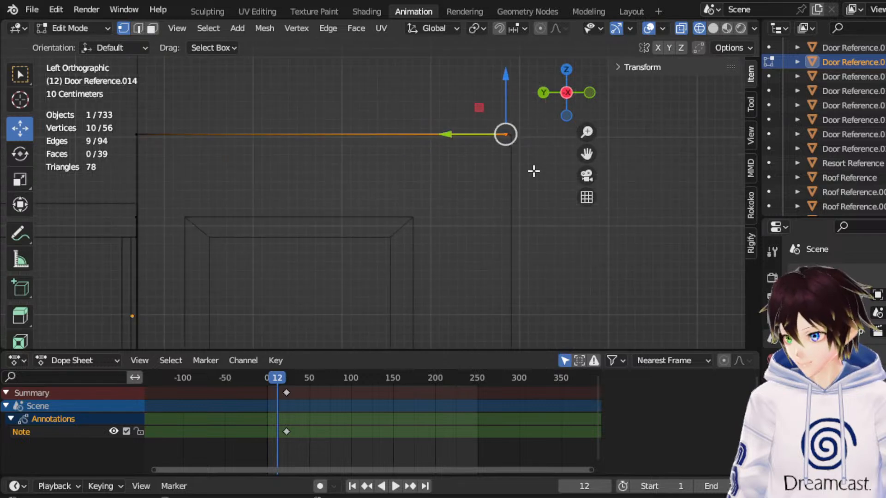
left_click_drag(456, 135, 464, 135)
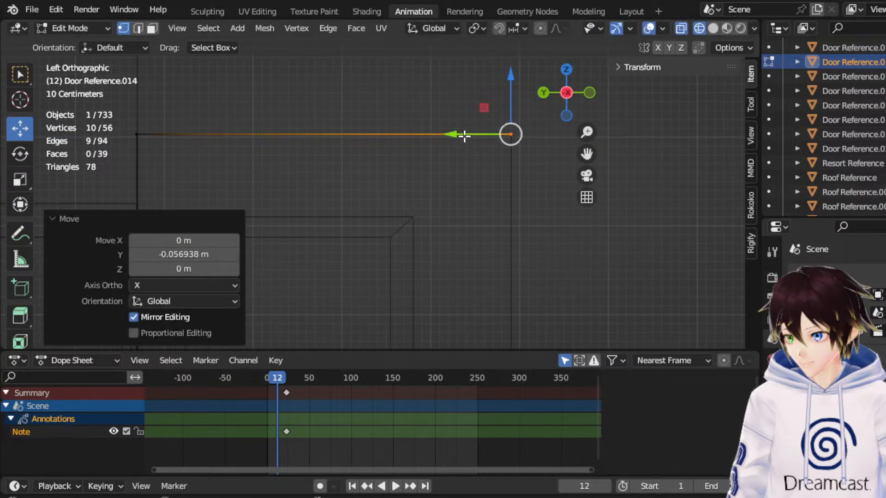
Extrude the ceiling's front edges and lower the new edges along Z to form the hallway's front wall.
left_click(138, 28)
middle_click_drag(328, 126, 399, 178)
key("e")
right_click(423, 183)
scroll(470, 134, "down", 3)
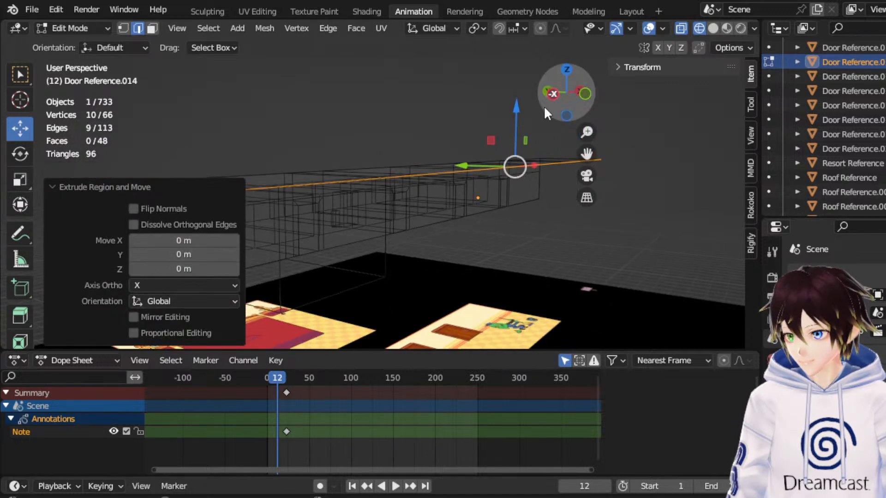
left_click(552, 94)
left_click_drag(424, 135, 424, 213)
Move the front wall's bottom vertices -0.4001 m along Z down to the hallway's base line.
left_click(123, 28)
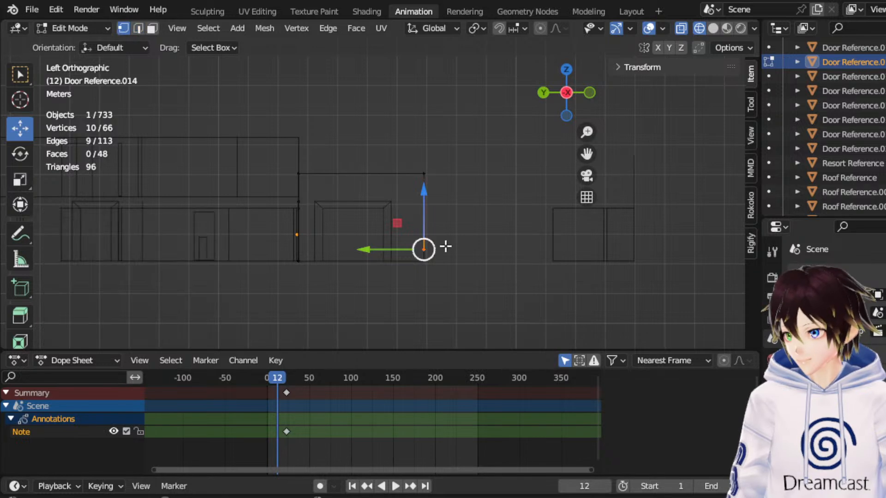
scroll(388, 200, "up", 5)
left_click_drag(585, 156, 517, 8)
scroll(490, 188, "up", 5)
left_click_drag(485, 147, 491, 221)
Bridge the first wall section's base edge with the front wall's opposite bottom edge to create a floor face.
middle_click_drag(477, 185, 427, 217)
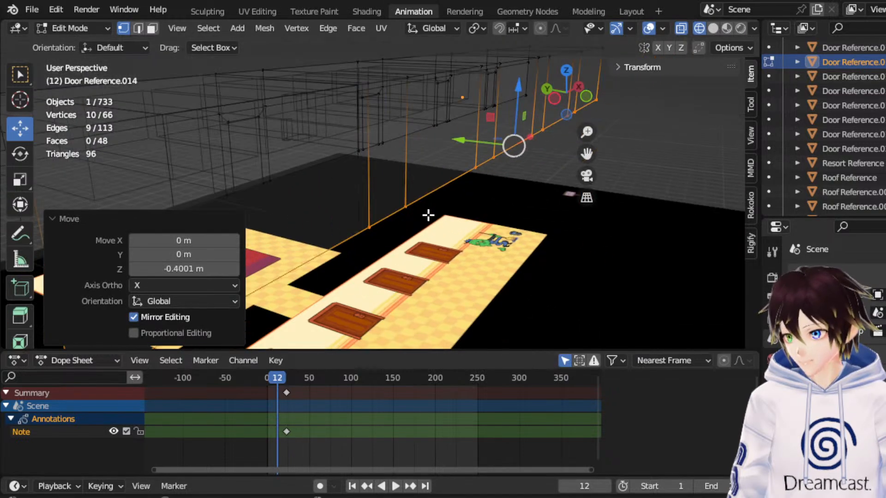
left_click(138, 30)
middle_click_drag(415, 178, 245, 220)
left_click(179, 195)
middle_click_drag(179, 196, 210, 196)
middle_click_drag(267, 246, 237, 252)
left_click(248, 251, "shift")
right_click(237, 252)
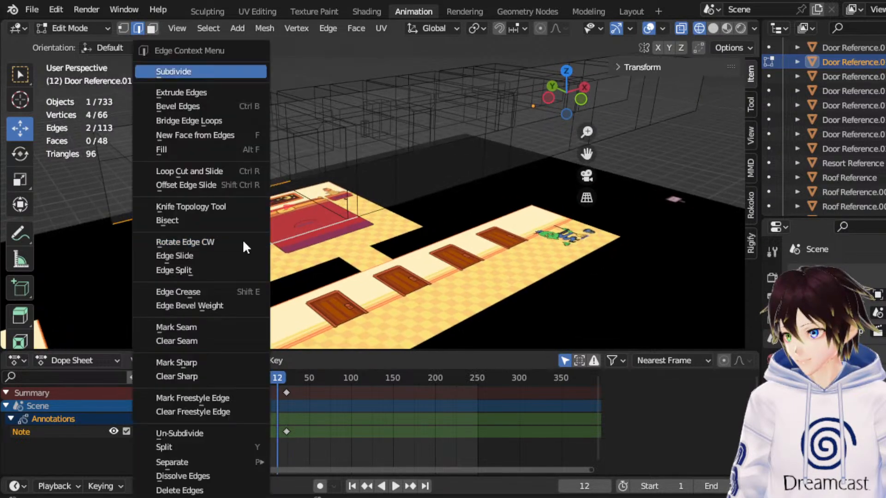
left_click(201, 121)
Examine the doorway gap beside the first floor face and its opposite edge on the front wall.
middle_click_drag(318, 230, 349, 234)
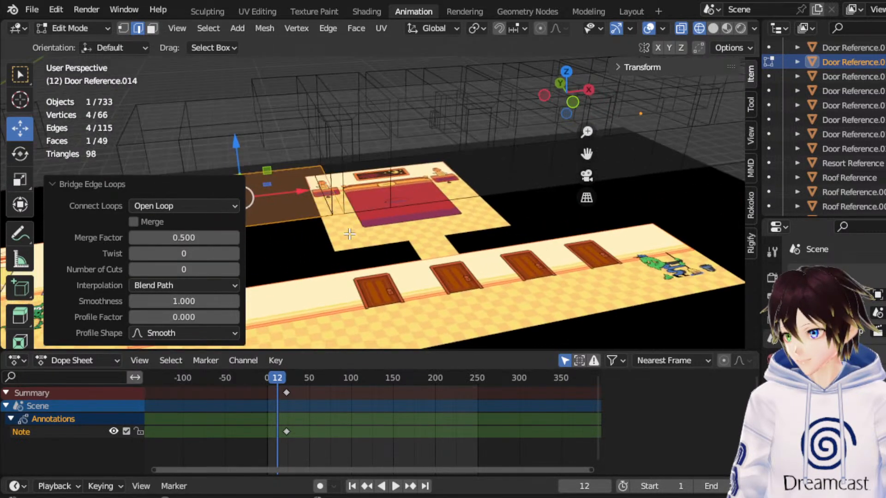
left_click(348, 167)
scroll(346, 169, "up", 2)
middle_click_drag(334, 174, 318, 178)
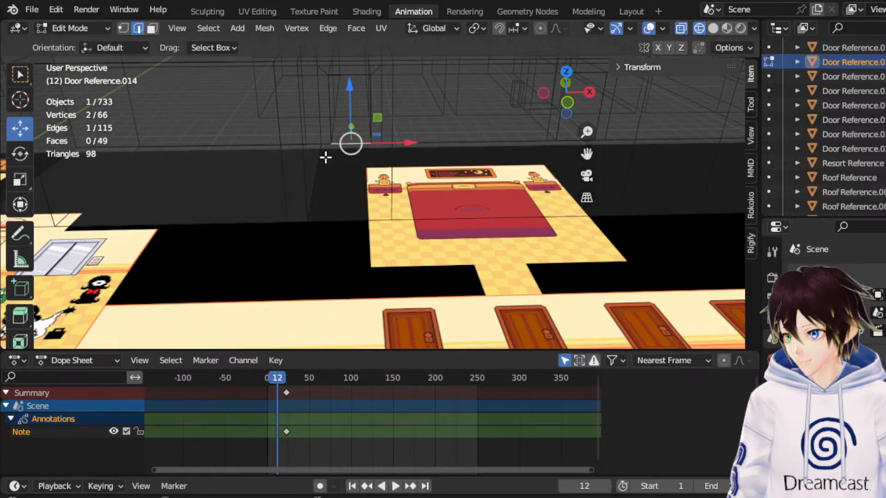
key("g")
left_click(326, 221)
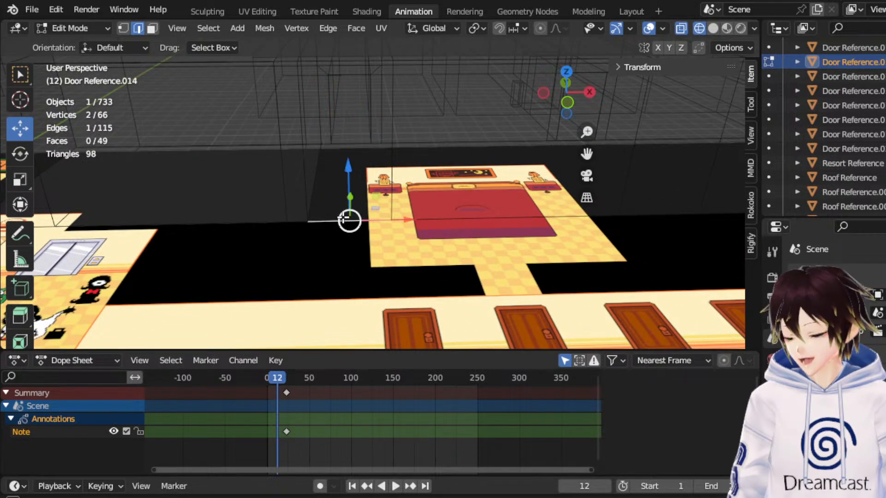
middle_click_drag(342, 218, 376, 216)
left_click_drag(586, 154, 632, 196)
middle_click_drag(445, 169, 417, 167)
scroll(417, 167, "up", 2)
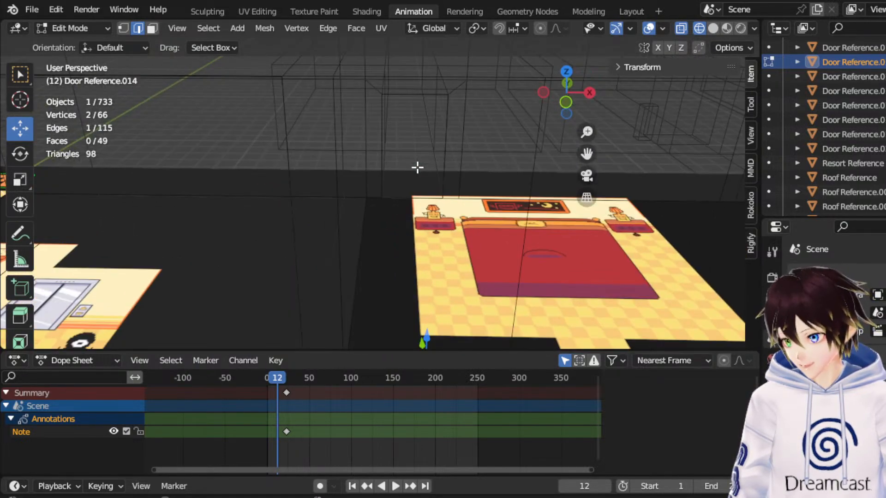
left_click_drag(586, 154, 592, 134)
scroll(478, 166, "down", 1)
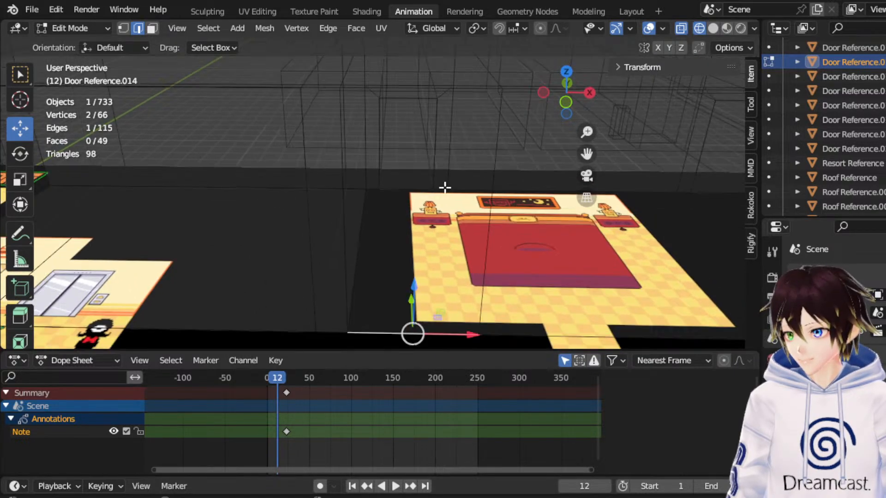
middle_click_drag(445, 187, 425, 202)
middle_click_drag(367, 194, 387, 208)
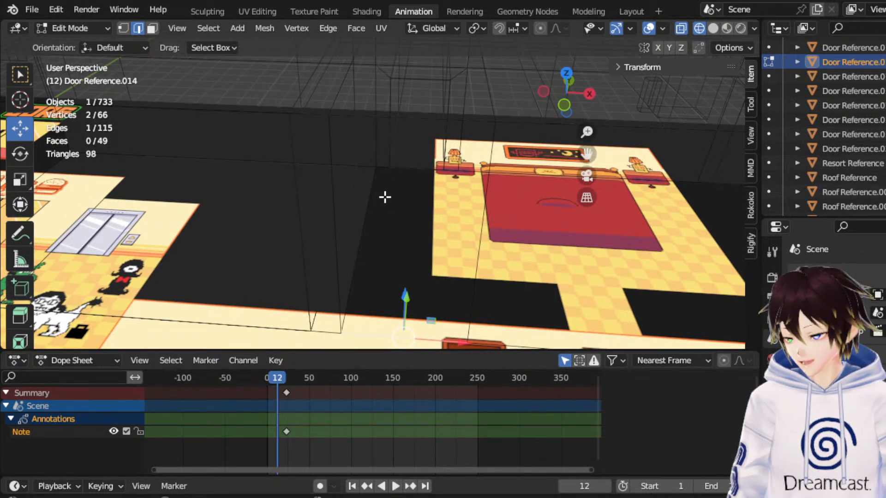
middle_click_drag(368, 204, 373, 152)
Bridge the base edges of the next two wall sections between doorways with the front wall's opposite bottom edges.
left_click(495, 190)
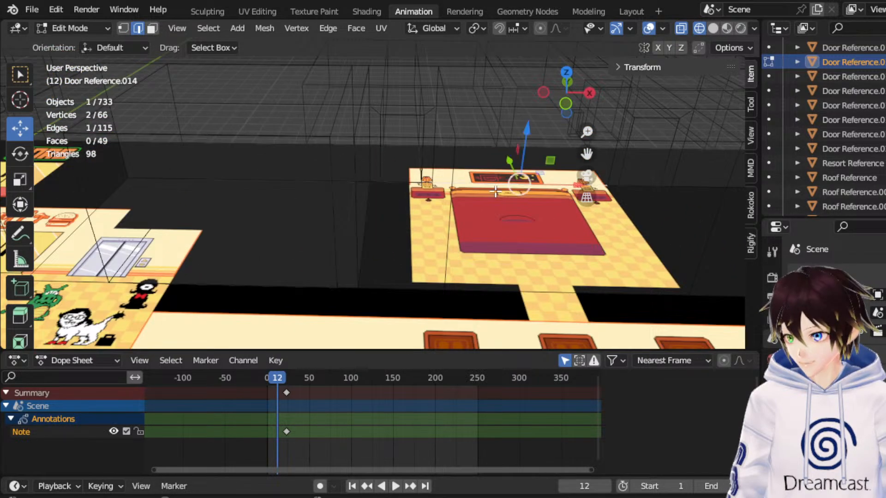
left_click(520, 289, "shift")
key("ctrl+e")
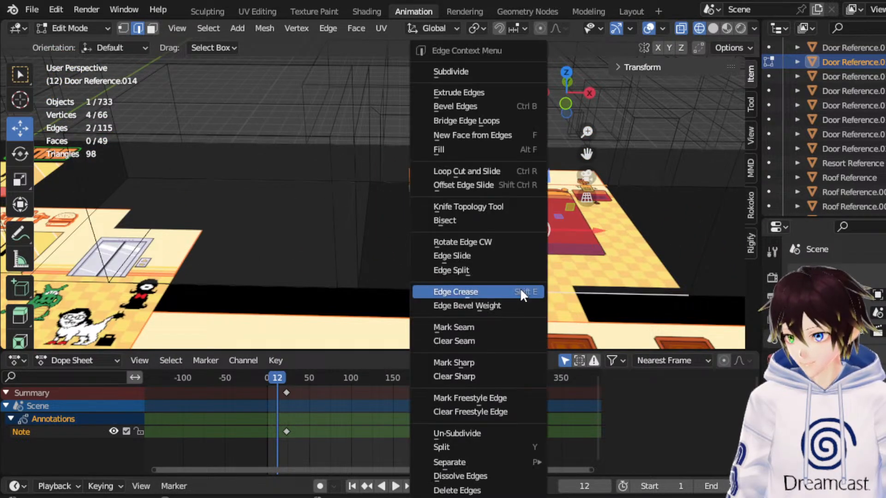
left_click(486, 122)
left_click_drag(586, 154, 412, 174)
left_click(412, 174)
left_click(410, 278, "shift")
key("ctrl+e")
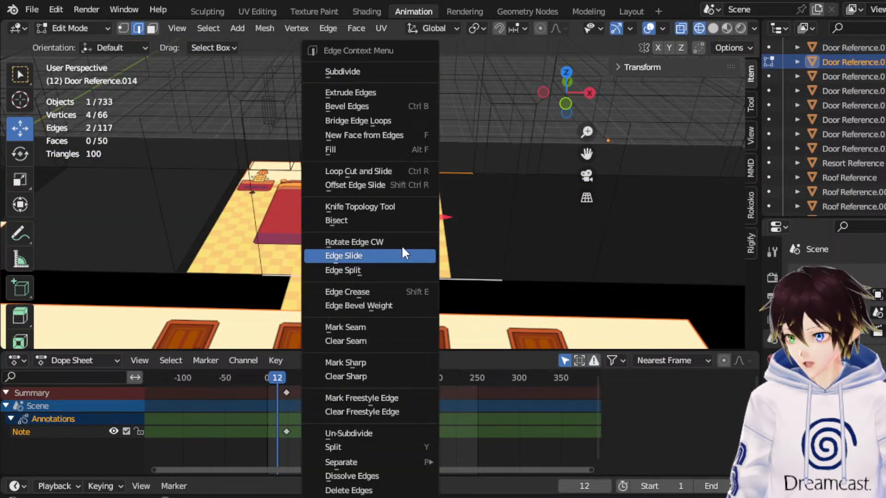
left_click(358, 120)
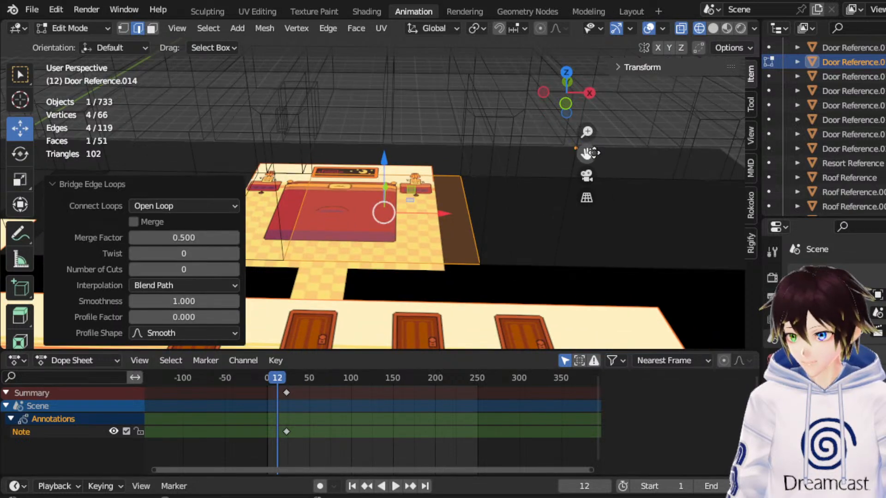
Bridge the fourth wall section's base edge with the front wall's bottom edge to continue the hallway floor.
left_click_drag(586, 153, 517, 190)
left_click(476, 163)
left_click(480, 251, "shift")
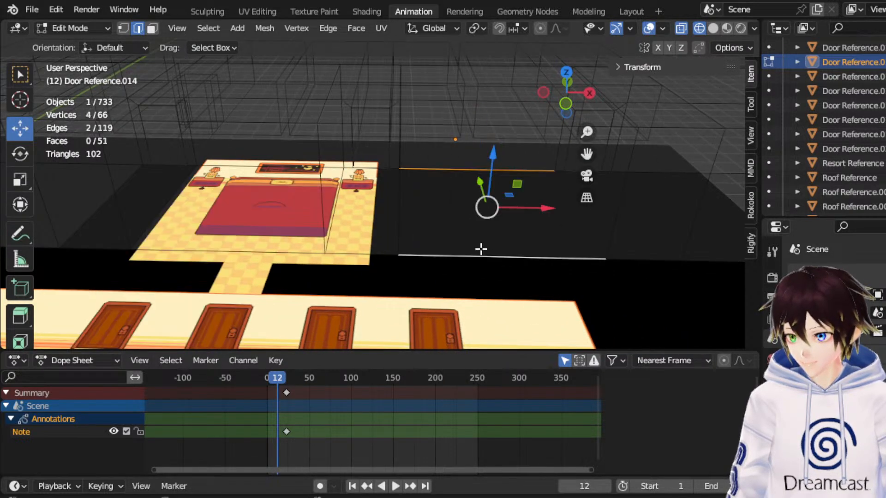
key("ctrl+e")
left_click(428, 121)
Bridge the last wall section's base edge with the front wall's bottom edge to floor the hallway's far end.
left_click_drag(586, 154, 534, 164)
key("ctrl+z")
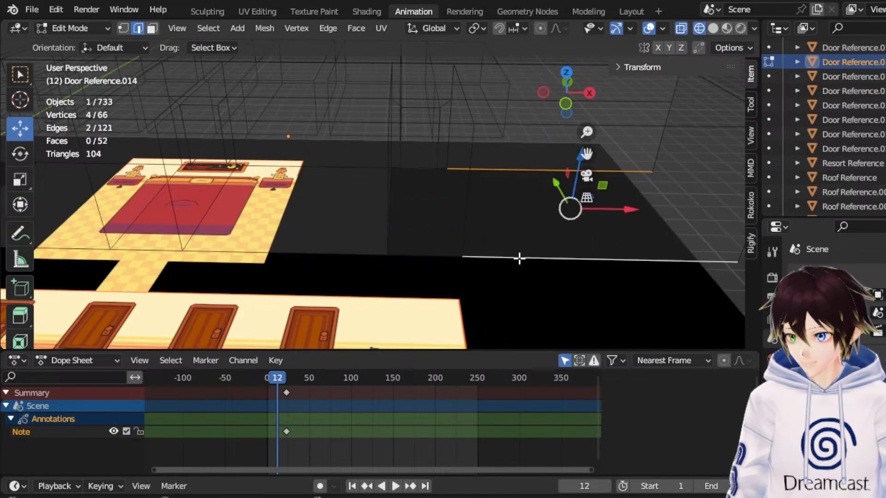
right_click(478, 208)
left_click(461, 121)
middle_click_drag(394, 170, 436, 159)
left_click_drag(586, 153, 641, 156)
scroll(441, 207, "up", 3)
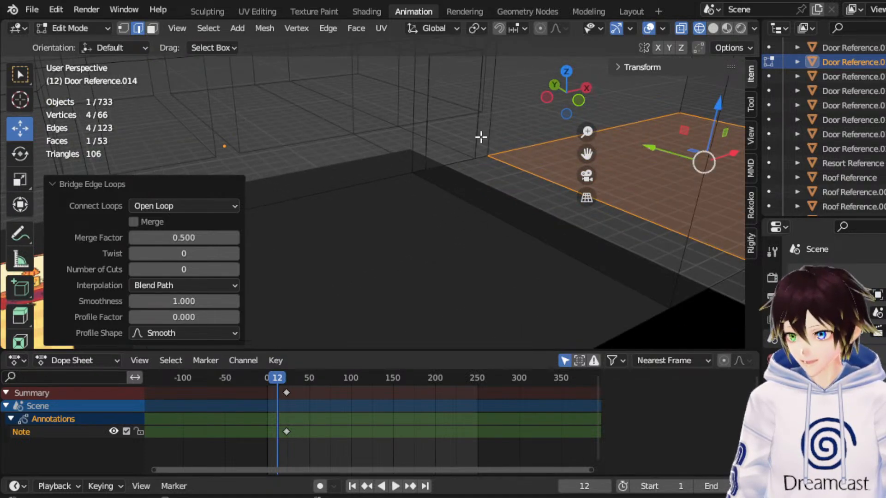
middle_click_drag(491, 170, 501, 177)
left_click_drag(582, 157, 420, 207)
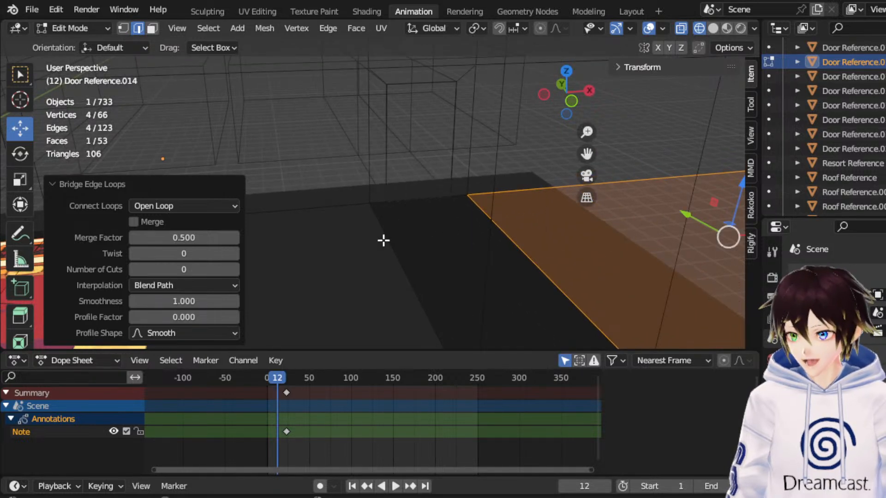
Bridge the facing side edges of the last two floor sections to fill the doorway gap near the hallway's far end.
scroll(388, 235, "down", 3)
middle_click_drag(392, 230, 407, 229)
scroll(409, 229, "up", 2)
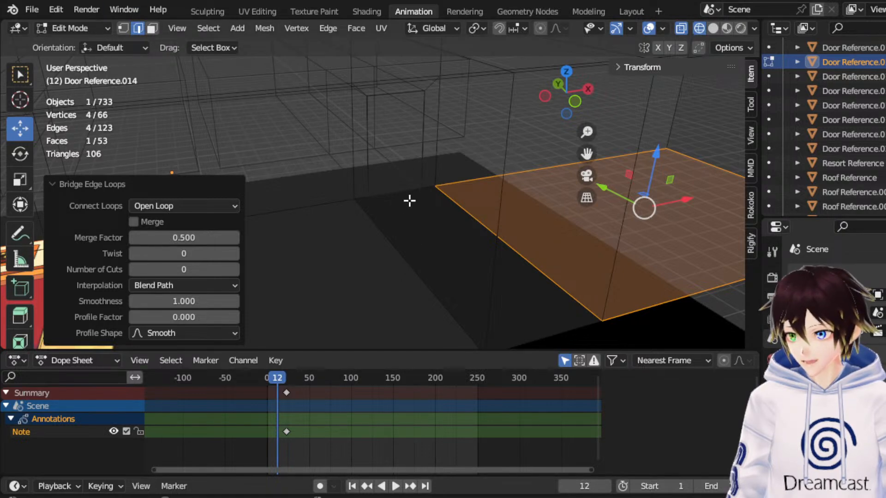
left_click(395, 244)
left_click(489, 242, "shift")
right_click(488, 241)
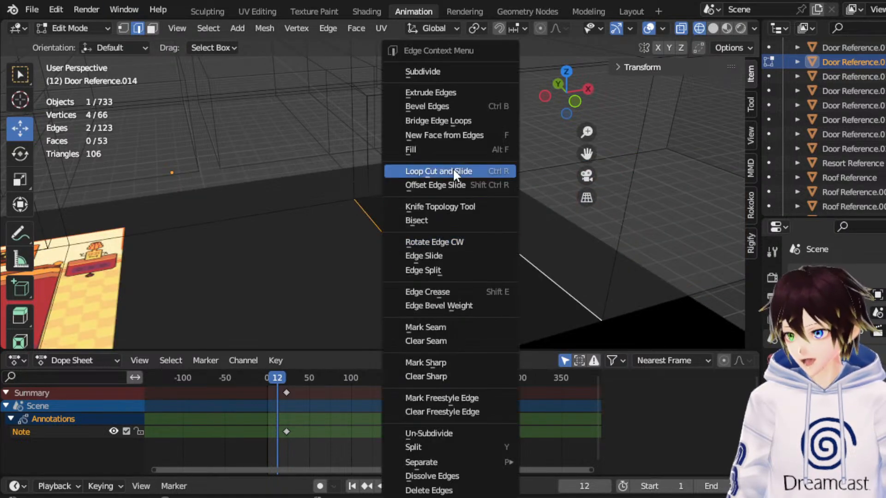
left_click(453, 118)
scroll(436, 206, "up", 2)
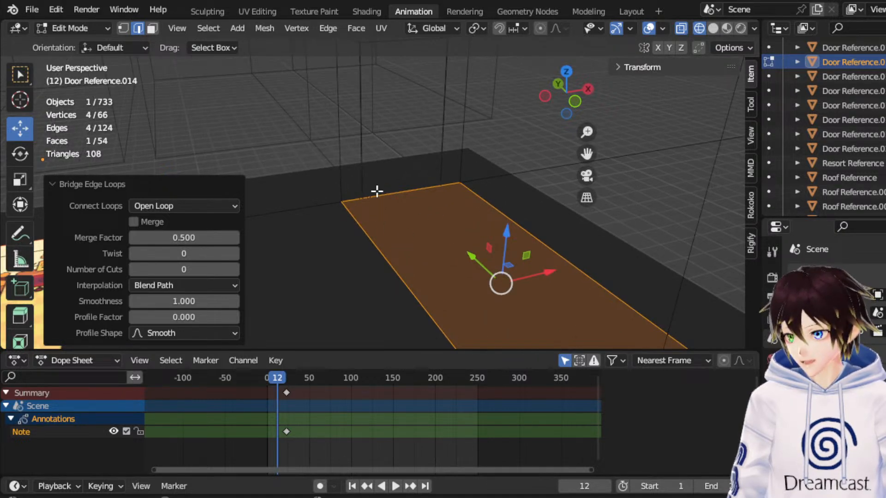
Inset the new doorway floor face by about 0.27 m and delete its inner face.
right_click(443, 218)
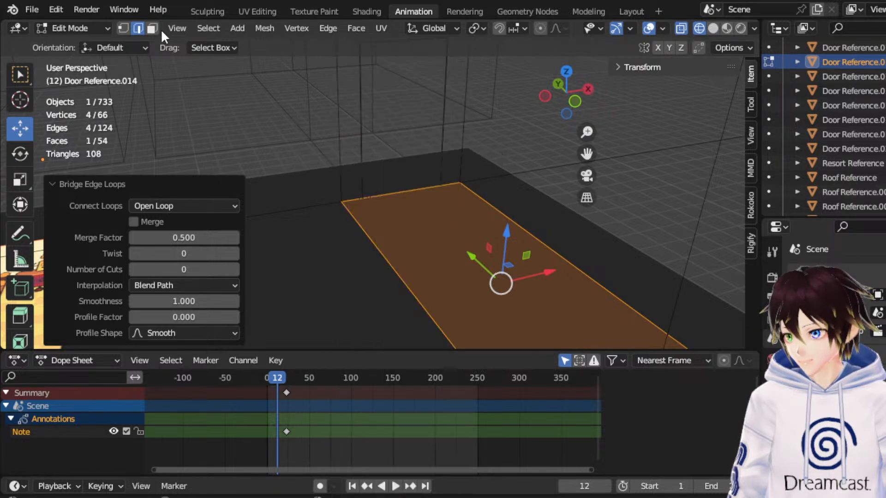
left_click(152, 29)
right_click(372, 224)
left_click(357, 289)
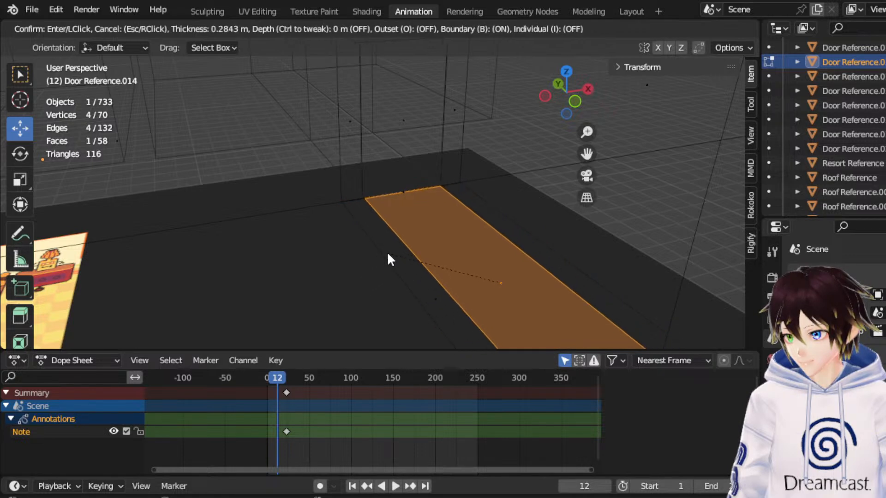
left_click(385, 256)
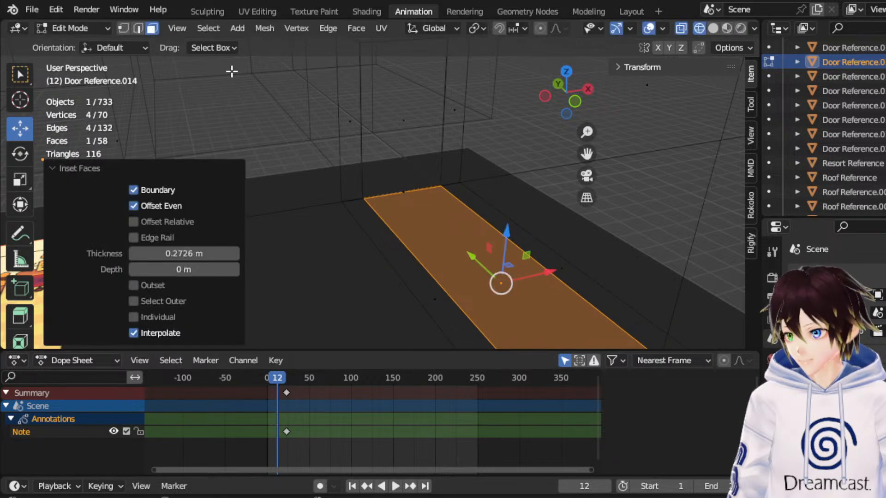
left_click(123, 29)
left_click(151, 29)
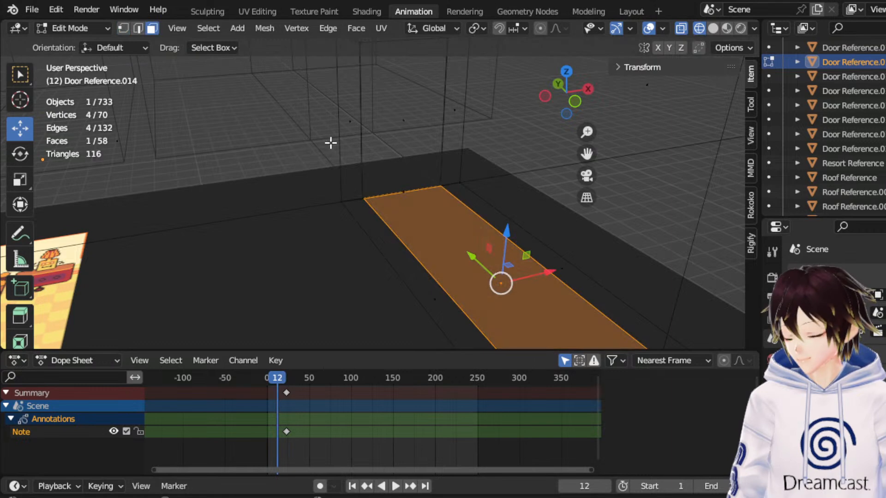
key("x")
left_click(399, 192)
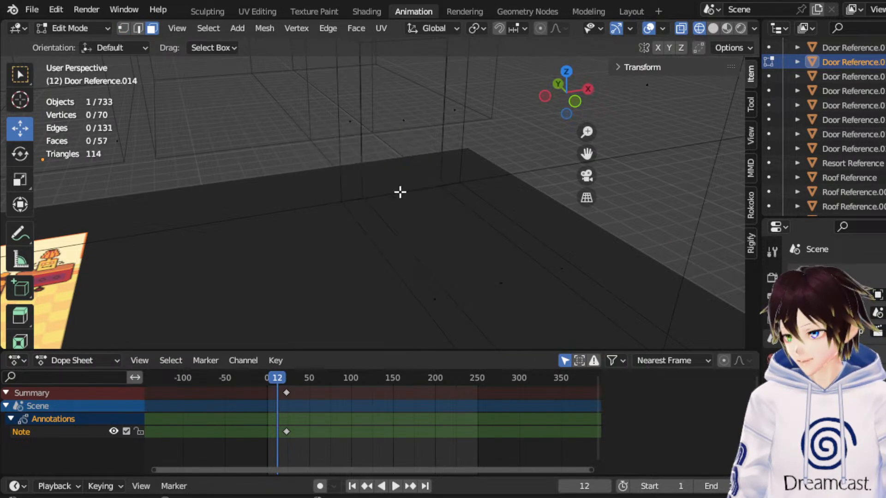
Move the two inner vertices at the opening's front wall end inward along Y by about 0.22 m.
left_click(123, 28)
middle_click_drag(440, 180, 461, 227)
scroll(460, 227, "up", 2)
scroll(551, 275, "up", 2)
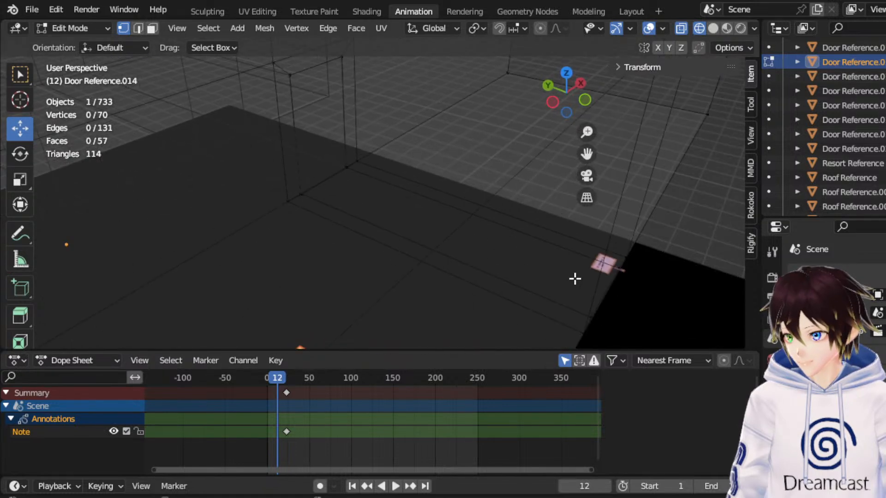
left_click(588, 319)
left_click(618, 267, "shift")
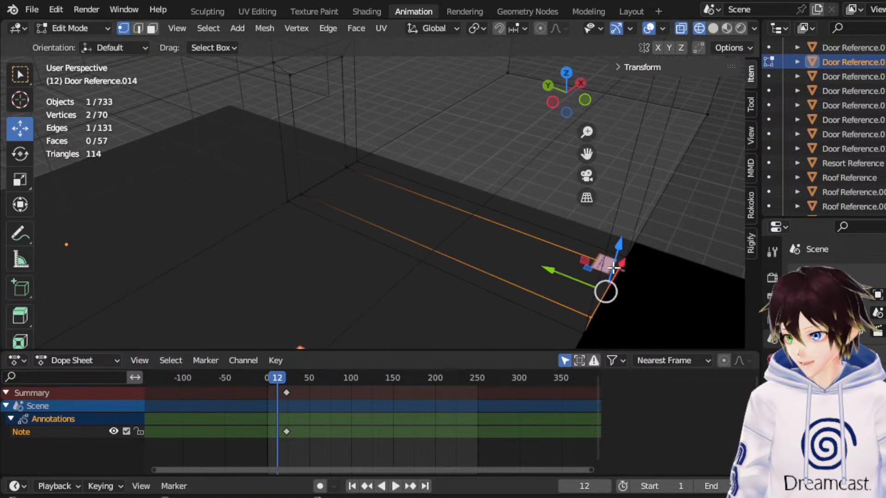
left_click_drag(558, 275, 530, 271)
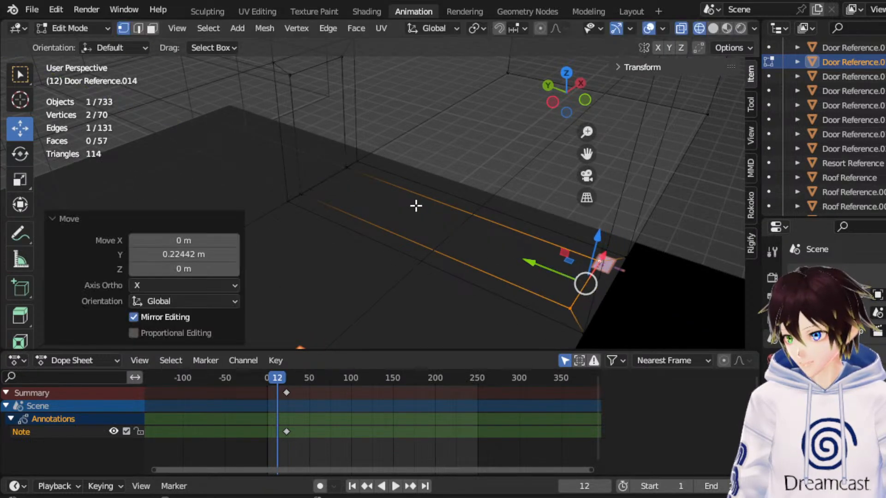
Merge the opening's inner vertices at the doorway end with the door frame's base vertices by distance, using 0.93 m.
left_click_drag(340, 161, 340, 160)
left_click_drag(332, 210, 298, 180, "shift")
right_click(298, 180)
mouse_move(278, 430)
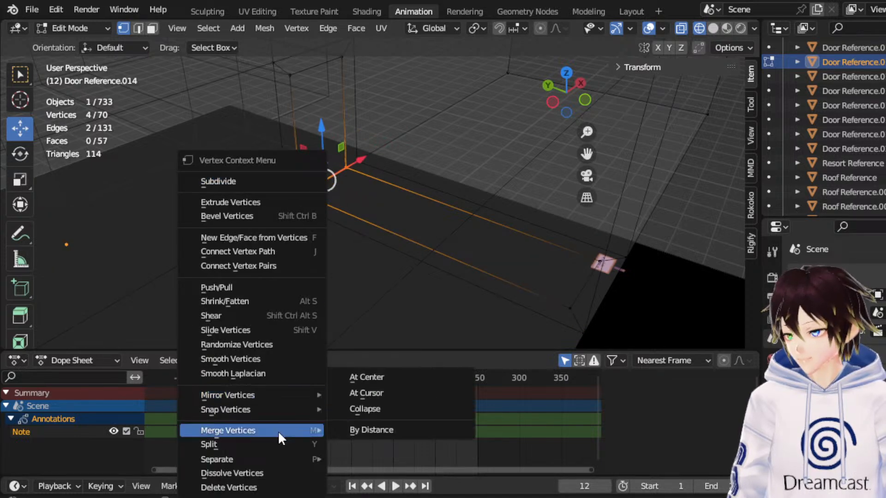
left_click(391, 433)
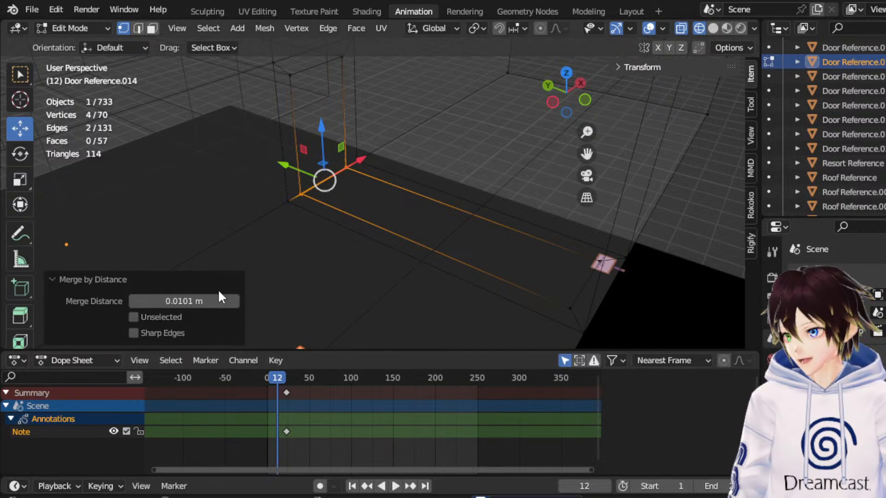
left_click(234, 303)
left_click(234, 303)
left_click(234, 302)
left_click(234, 302)
left_click(234, 302)
left_click(234, 302)
left_click(234, 303)
double_click(234, 302)
left_click(234, 303)
left_click(234, 302)
left_click(235, 302)
left_click(234, 302)
left_click(234, 302)
left_click(235, 302)
left_click(234, 303)
left_click_drag(235, 303, 304, 302)
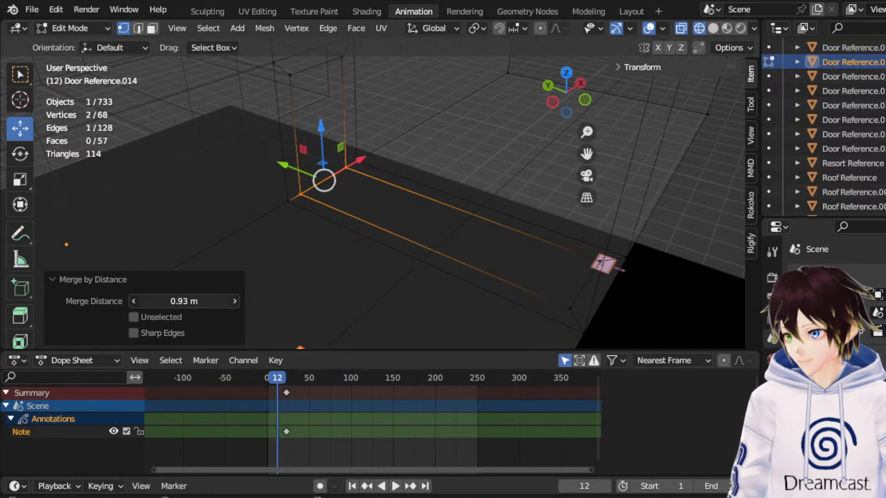
left_click(324, 244)
Bridge the facing floor edges across the next doorway gap, beside the room reference image.
middle_click_drag(350, 258, 366, 212)
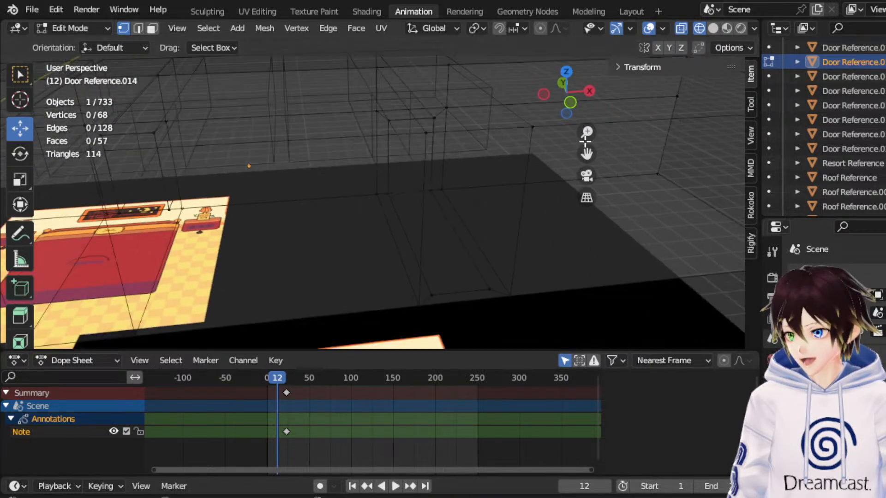
left_click_drag(592, 153, 738, 138)
middle_click_drag(466, 197, 418, 206)
left_click(138, 29)
scroll(339, 180, "down", 1)
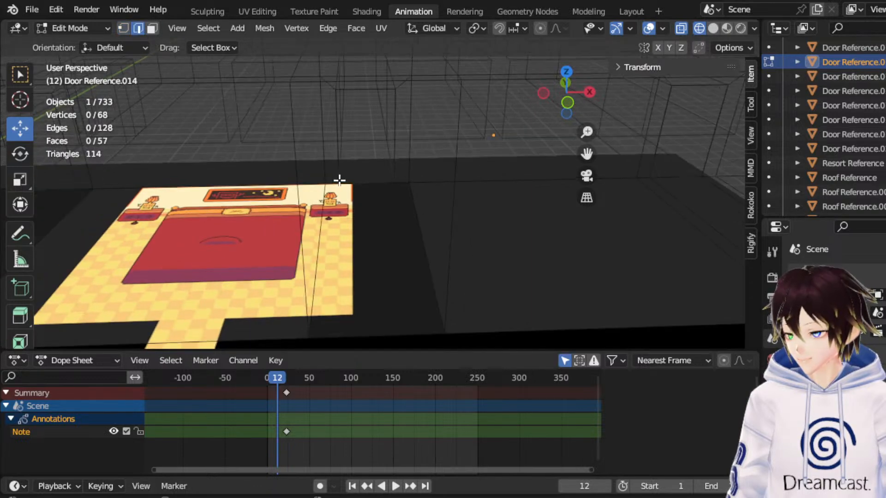
left_click(322, 242)
left_click(424, 248, "shift")
right_click(419, 235)
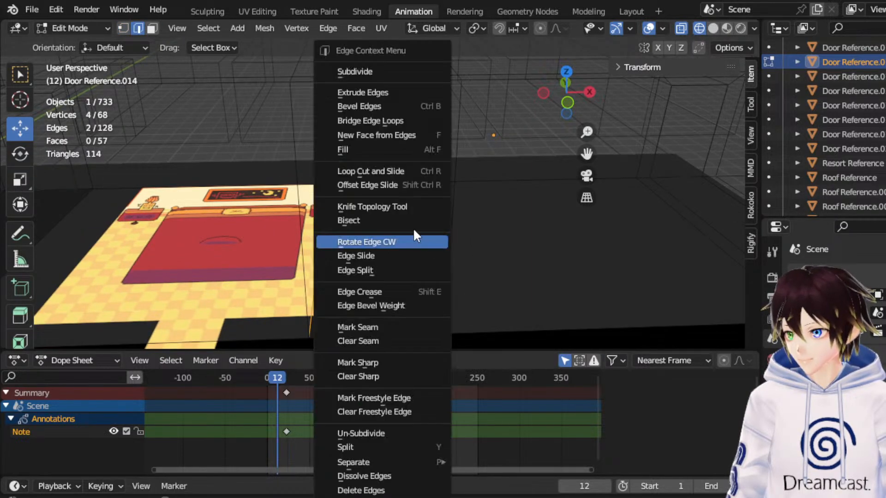
left_click(384, 119)
middle_click_drag(375, 148, 316, 245)
right_click(347, 233)
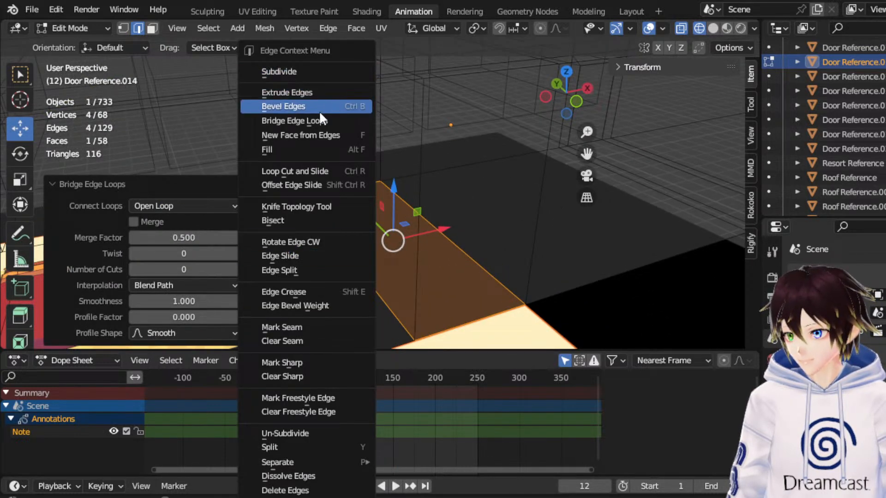
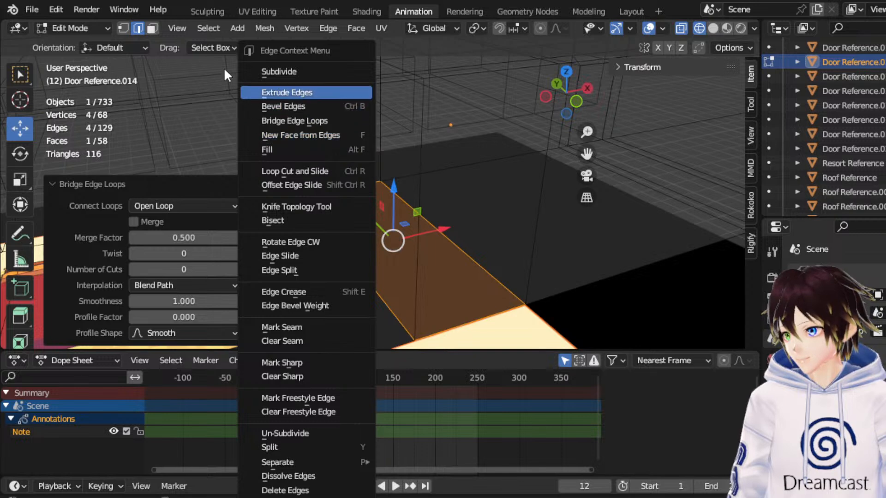
Inset the new doorway floor face by about 0.26 m and scale the inner face to about 0.903 along Y.
left_click(152, 28)
right_click(412, 231)
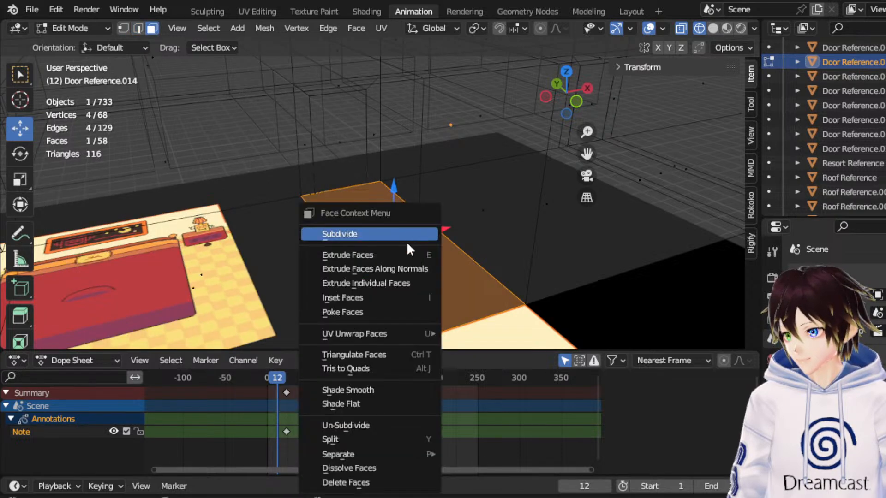
left_click(387, 297)
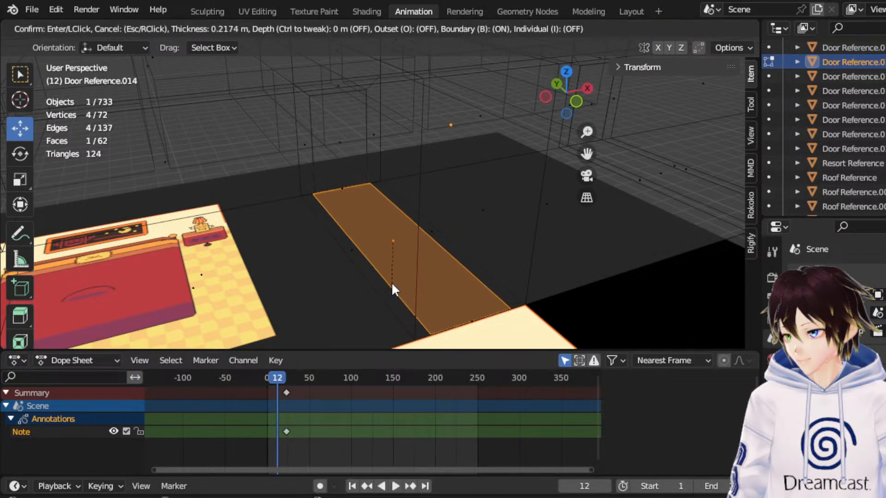
left_click(393, 286)
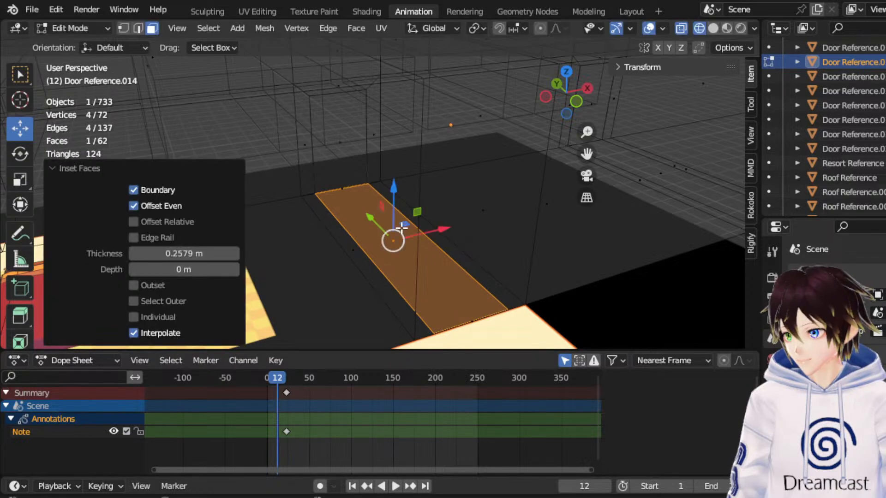
left_click(20, 179)
middle_click_drag(480, 221, 457, 224)
left_click_drag(378, 220, 374, 220)
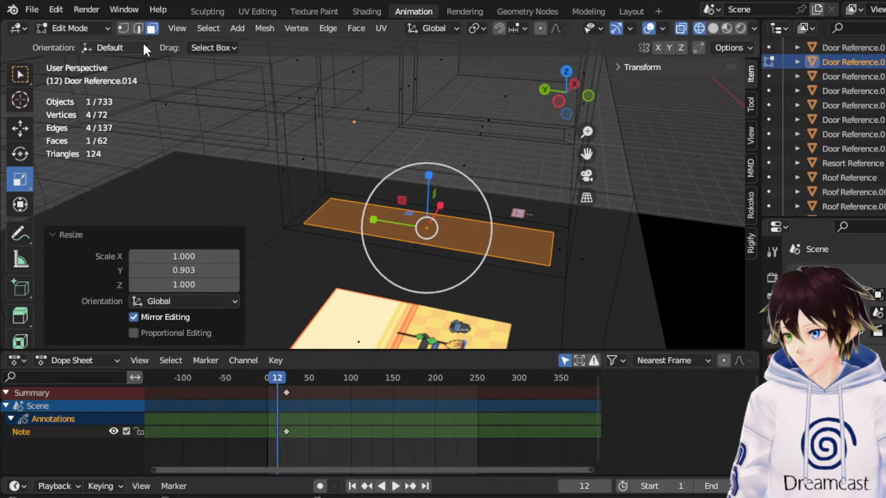
Delete the narrow border face of the inset floor at the doorway end.
left_click(124, 28)
left_click(154, 28)
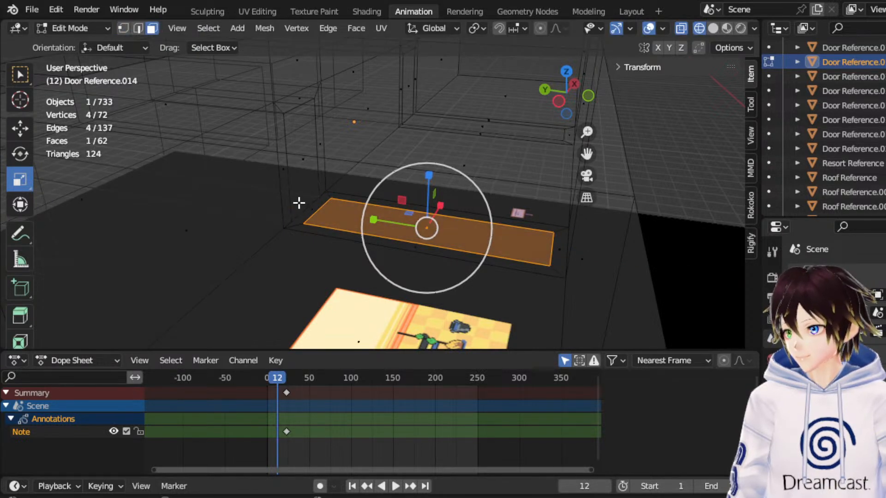
scroll(307, 209, "up", 3)
key("x")
left_click(307, 210)
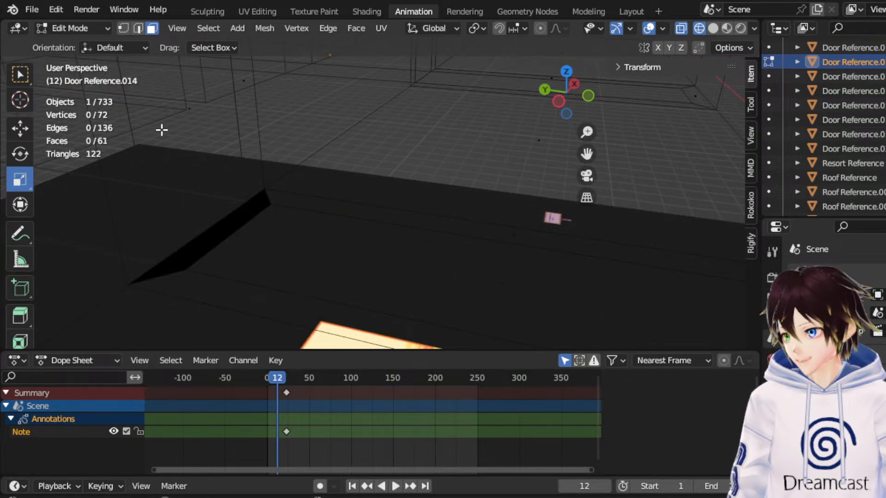
Merge each of the opening's two inner vertices into the adjacent door frame base vertex, using At Last.
left_click(186, 267)
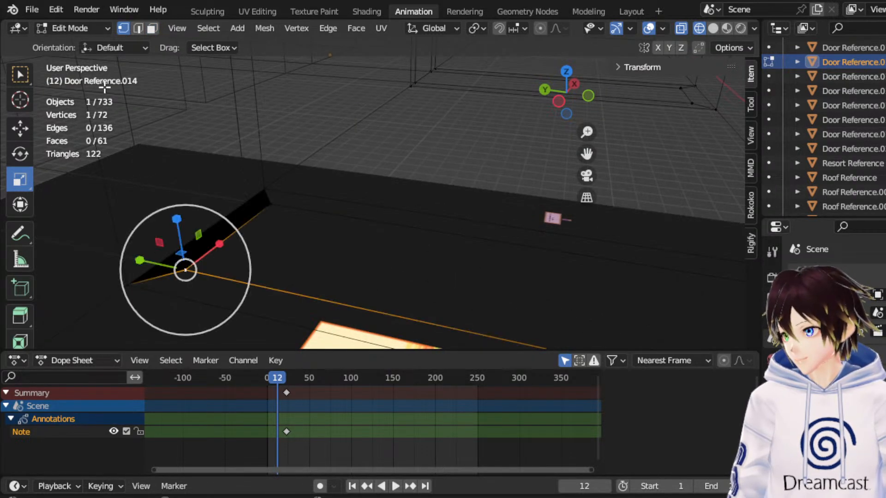
left_click(131, 279, "shift")
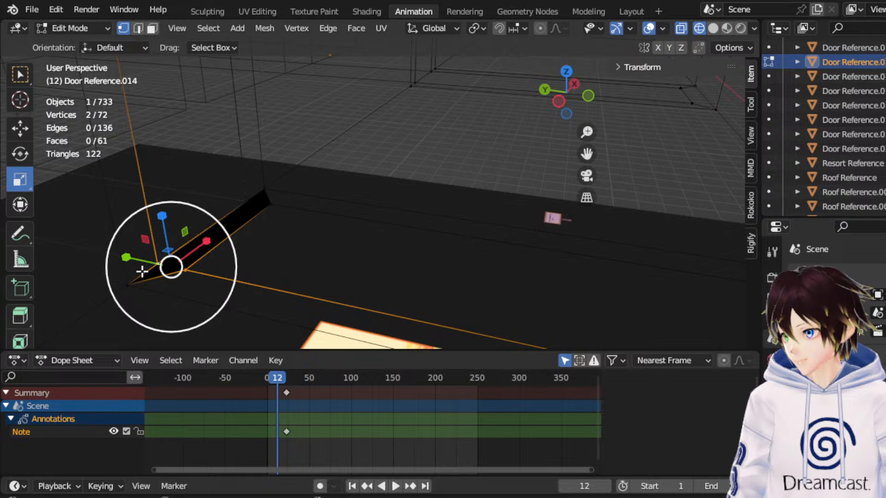
right_click(140, 270)
mouse_move(124, 436)
left_click(246, 411)
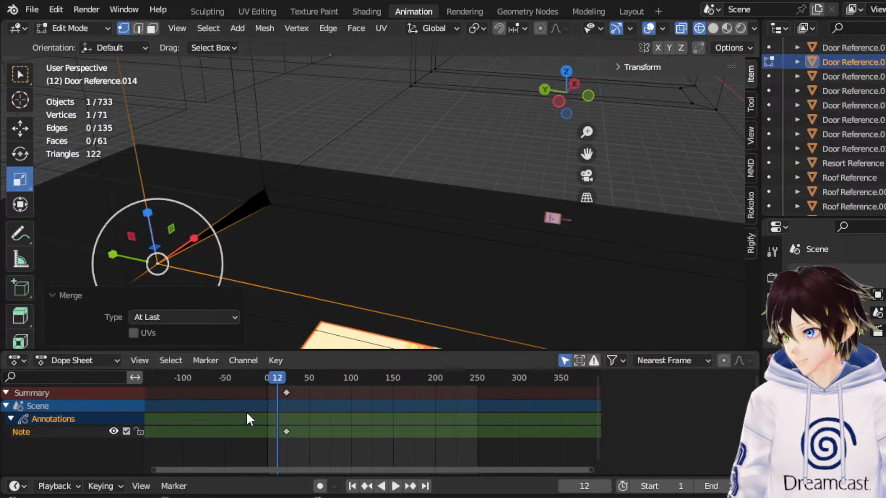
left_click(256, 199)
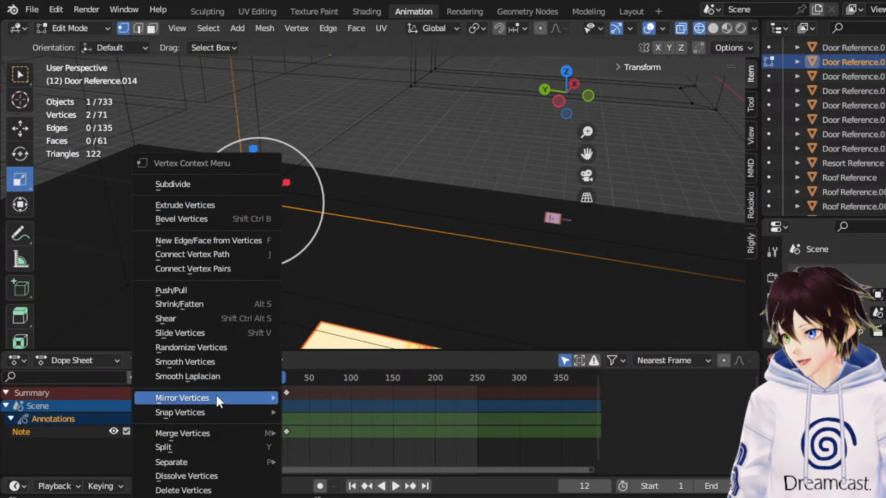
mouse_move(224, 433)
left_click(323, 411)
Bridge the facing floor edges across the next doorway gap, between the bedroom and hallway reference images.
middle_click_drag(427, 235, 359, 232)
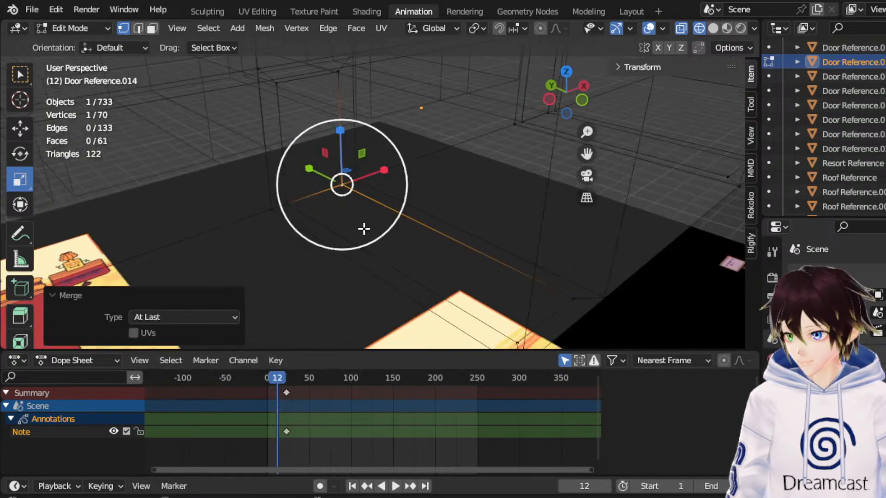
scroll(360, 232, "down", 2)
left_click(637, 331)
scroll(586, 293, "down", 1)
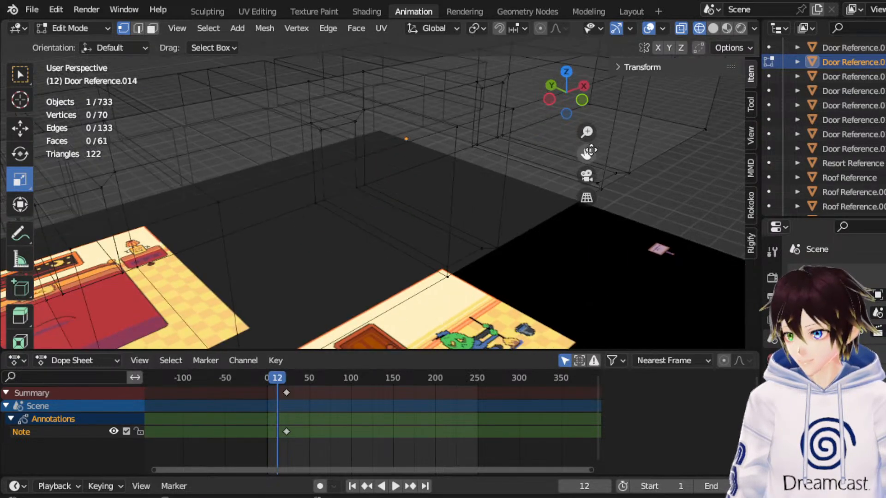
left_click_drag(587, 154, 700, 122)
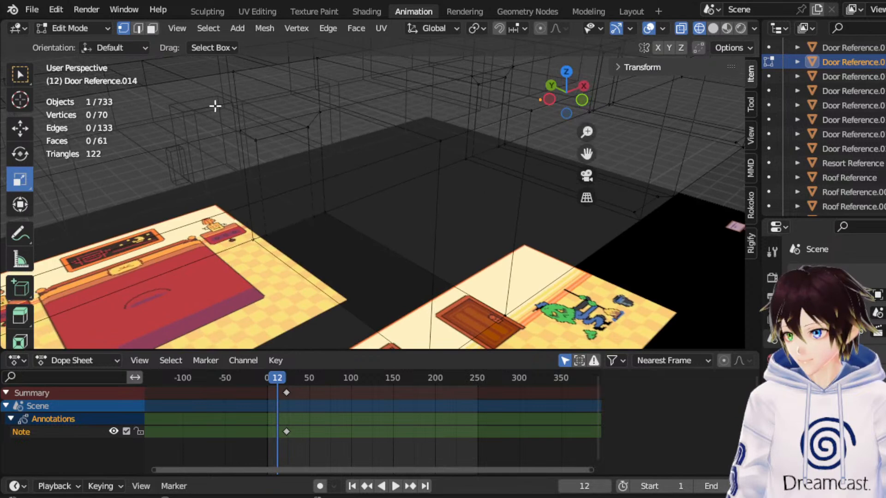
left_click(313, 283)
left_click(346, 243, "shift")
right_click(380, 237)
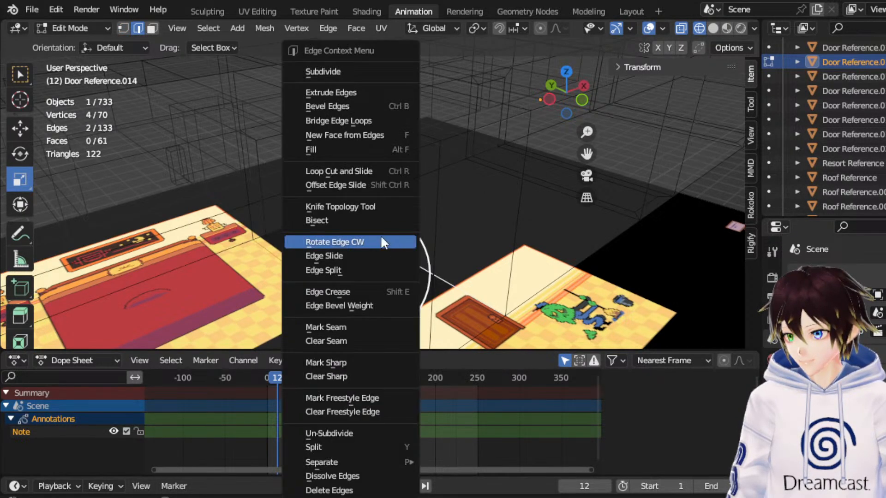
left_click(340, 120)
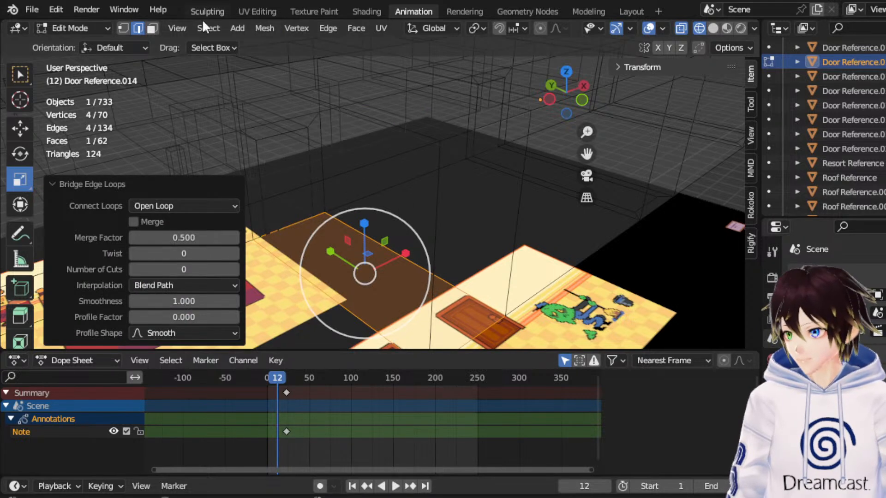
Inset the bridged floor face by about 0.255 m and scale the inner face to about 0.878 along Y.
left_click(152, 29)
right_click(328, 199)
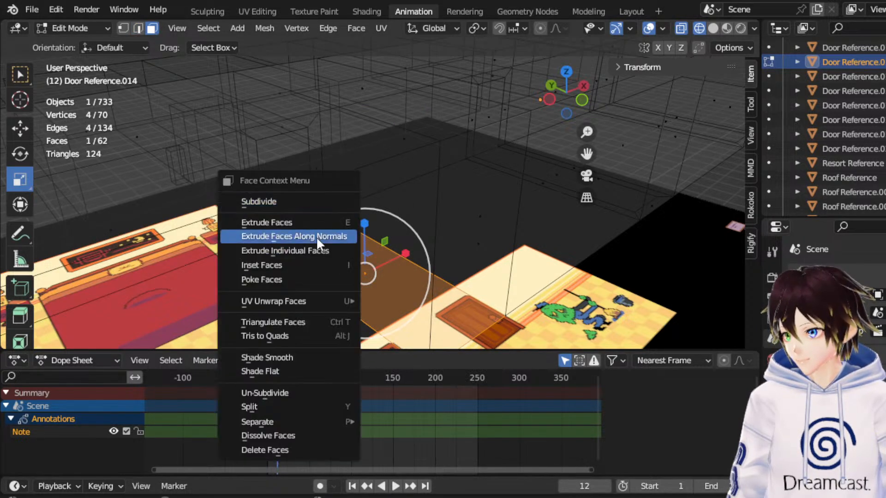
left_click(316, 265)
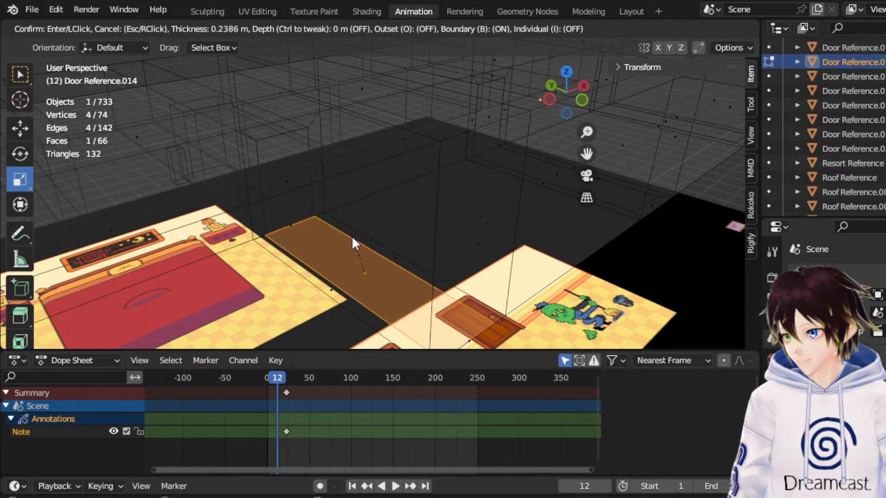
left_click(350, 237)
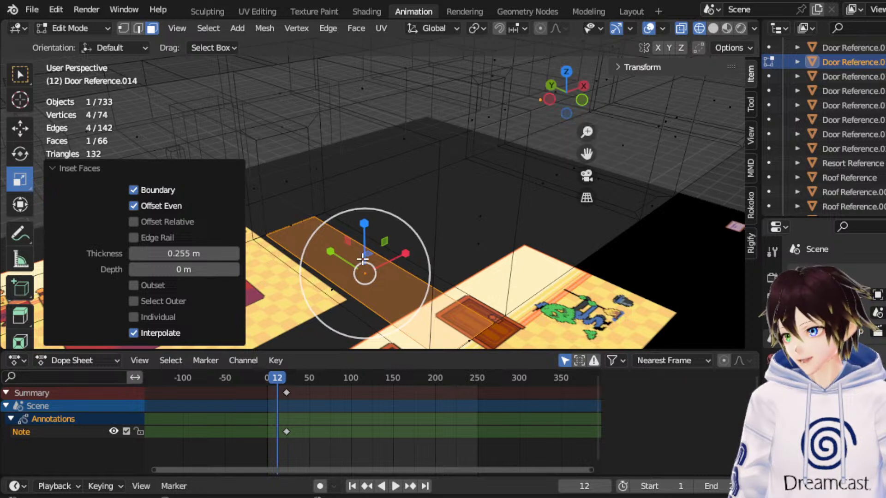
key("s")
left_click(333, 253)
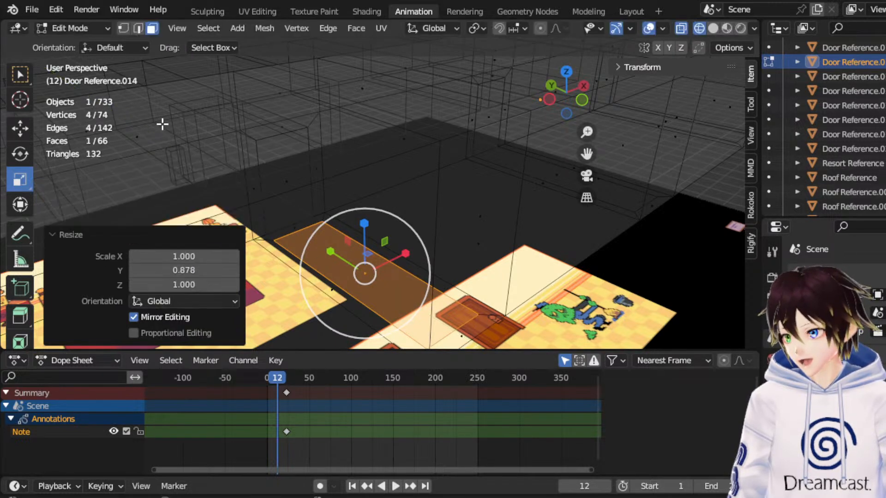
Select the thin border face at the doorway end of this inset and delete it.
left_click(293, 228)
middle_click_drag(298, 227, 329, 224)
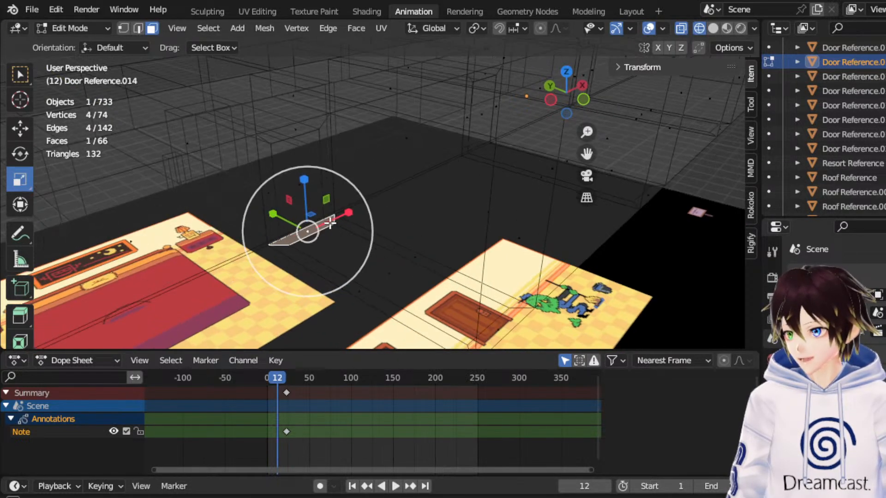
left_click_drag(587, 154, 647, 101)
scroll(481, 175, "up", 3)
key("x")
left_click(481, 176)
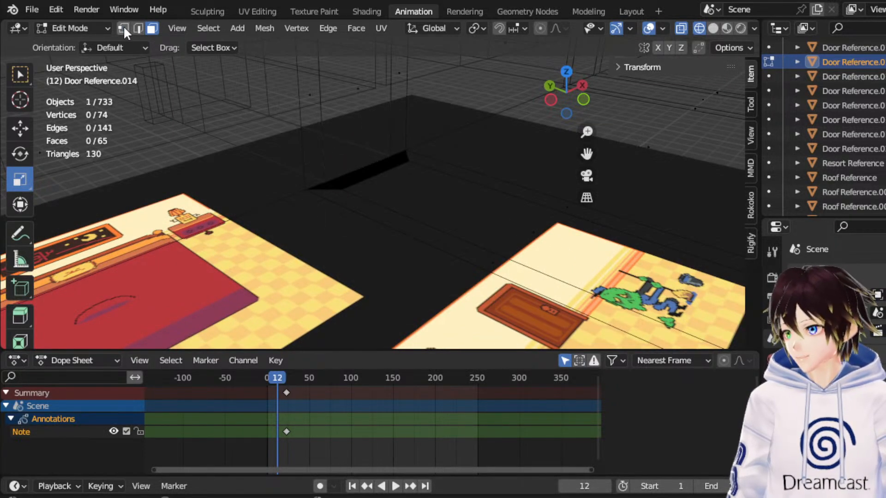
Merge the two inner corner vertices of this doorway opening with the neighbouring door frame base vertices, using At Last.
left_click(339, 189)
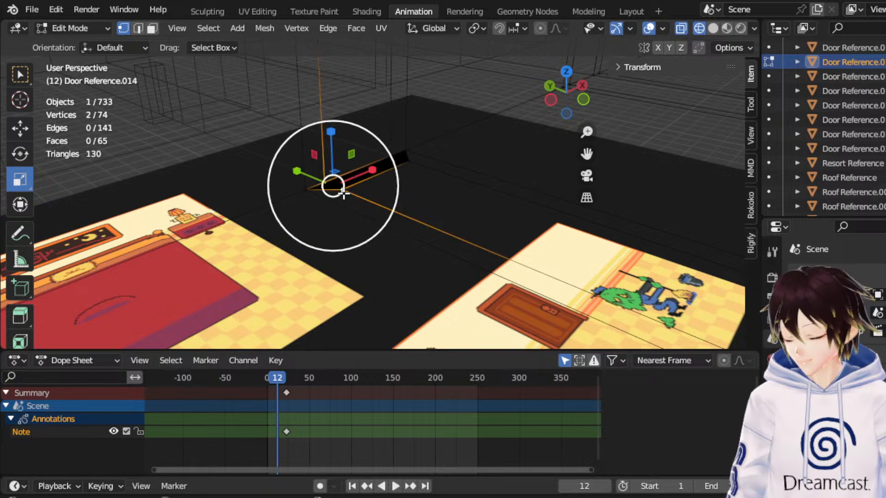
right_click(349, 203)
left_click(343, 190)
left_click(324, 176, "shift")
right_click(324, 176)
mouse_move(288, 426)
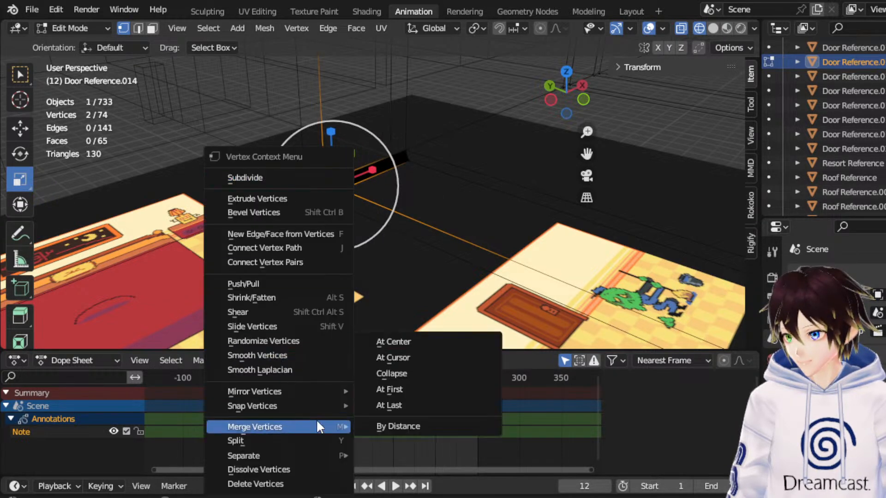
left_click(395, 409)
left_click(408, 161)
left_click(391, 158, "shift")
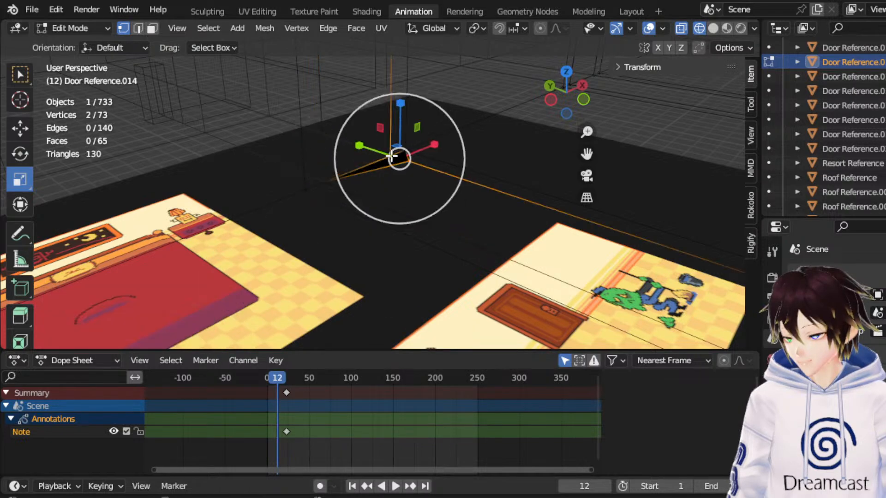
right_click(391, 157)
mouse_move(342, 405)
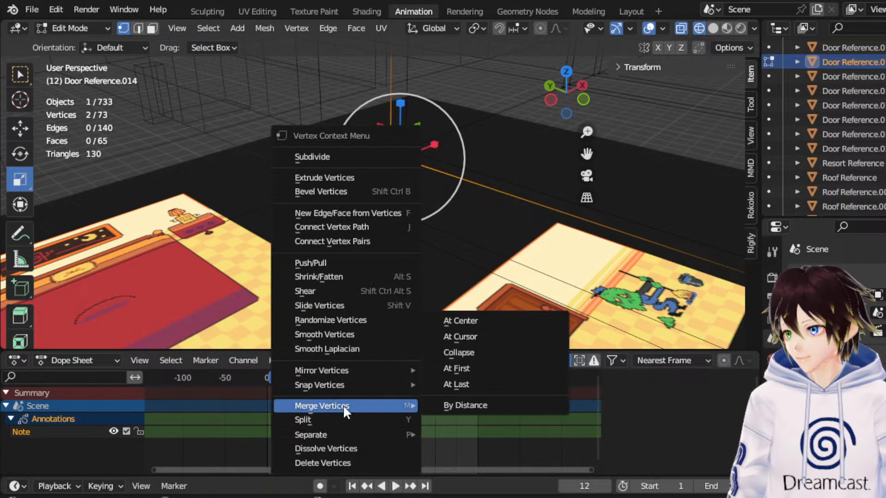
left_click(455, 384)
Examine the hallway floor and its doorway joints in solid and wireframe shading, including from the top.
middle_click_drag(429, 252, 419, 251)
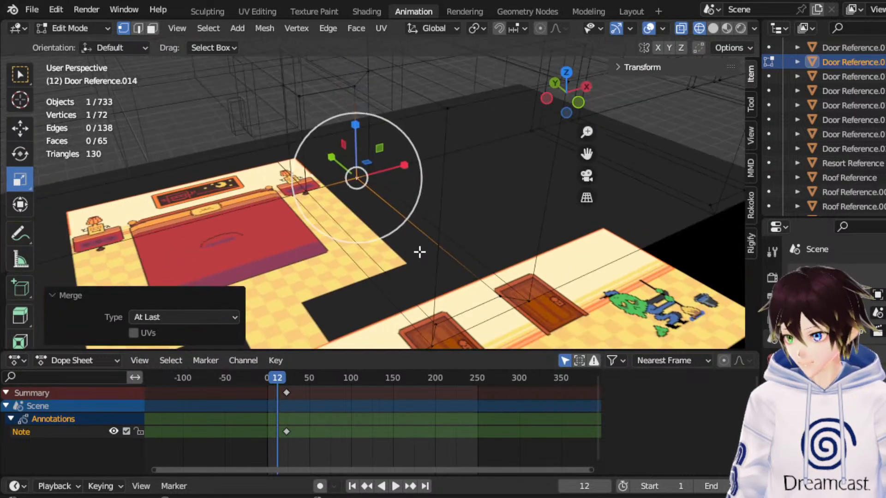
left_click(713, 28)
mouse_move(619, 89)
middle_mouse_down()
mouse_move(530, 130)
mouse_move(509, 152)
mouse_move(578, 148)
middle_mouse_up()
left_click_drag(588, 151, 387, 281)
middle_click_drag(429, 200, 463, 166)
scroll(495, 137, "down", 4)
scroll(498, 137, "down", 3)
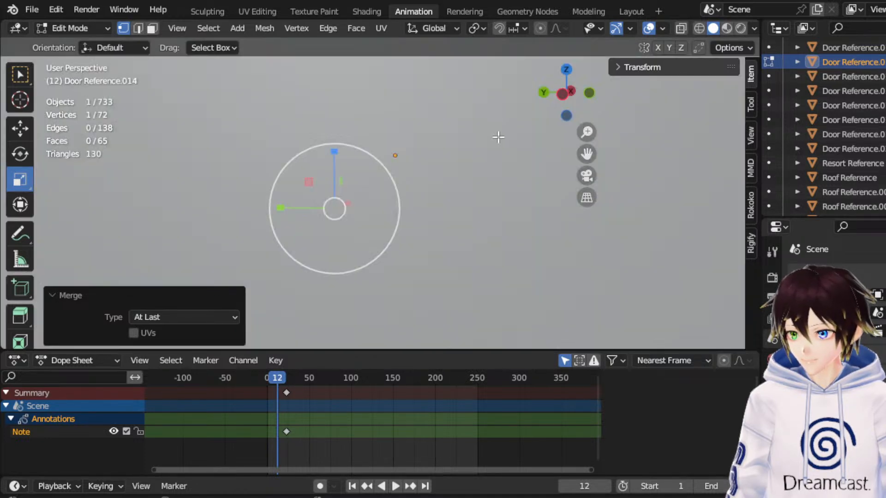
left_click(565, 68)
left_click(700, 29)
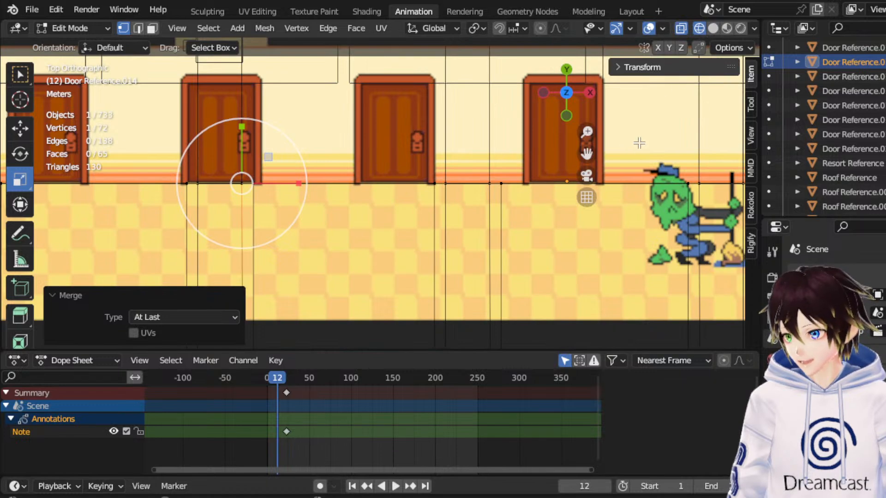
scroll(638, 142, "down", 4)
left_click_drag(587, 153, 613, 136)
scroll(531, 202, "up", 1)
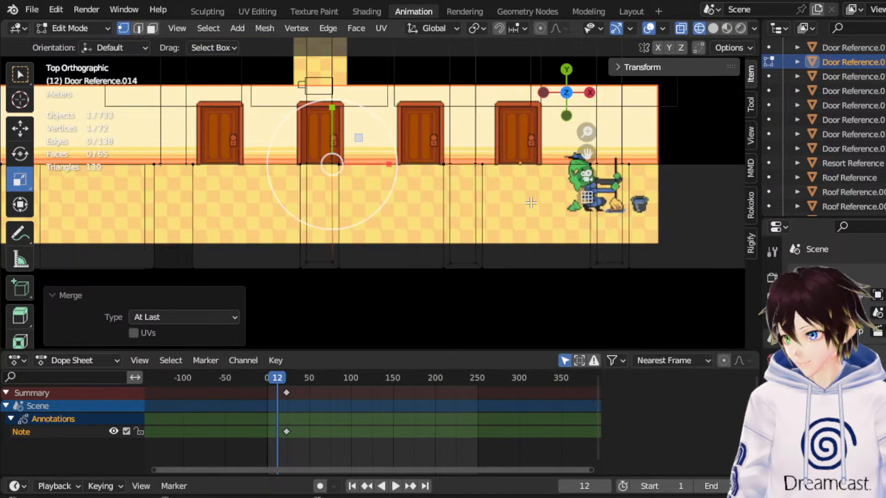
middle_click_drag(318, 230, 331, 131)
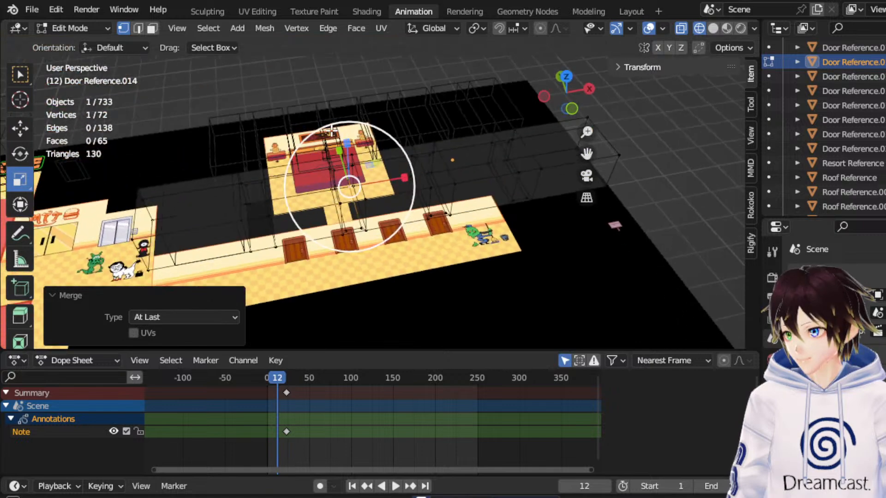
left_click(713, 29)
middle_click_drag(407, 198, 512, 131)
scroll(400, 165, "up", 4)
Leave mesh editing and move the hallway's outer wall object, Cube.034, about -5.29 m along Y to look inside the hallway.
left_click(86, 30)
left_click(94, 44)
left_click(190, 217)
left_click_drag(225, 189, 500, 197)
scroll(423, 191, "up", 8)
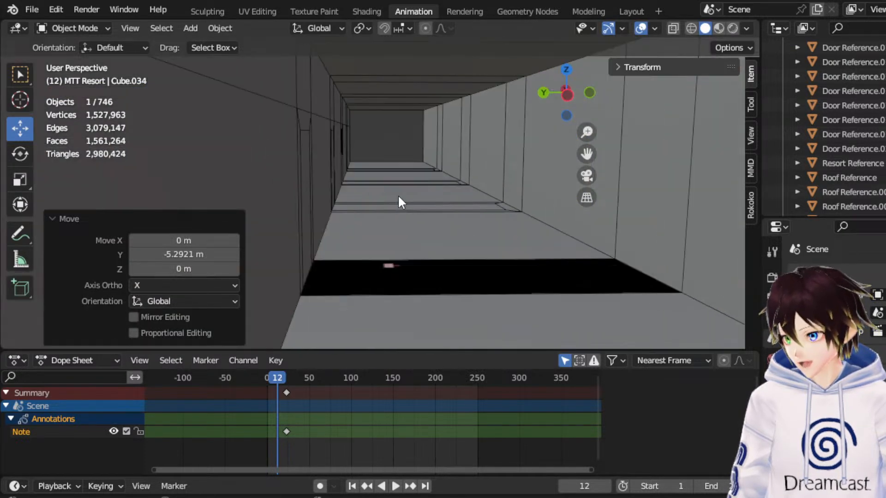
middle_click_drag(398, 197, 383, 197)
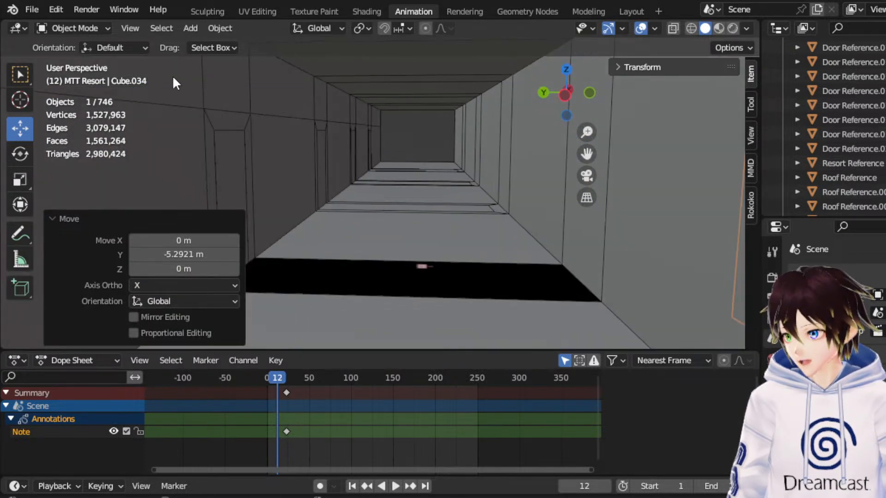
Edit the hallway mesh again and bridge the two facing floor edges across the remaining black gap.
left_click(386, 211)
left_click(109, 27)
left_click(74, 60)
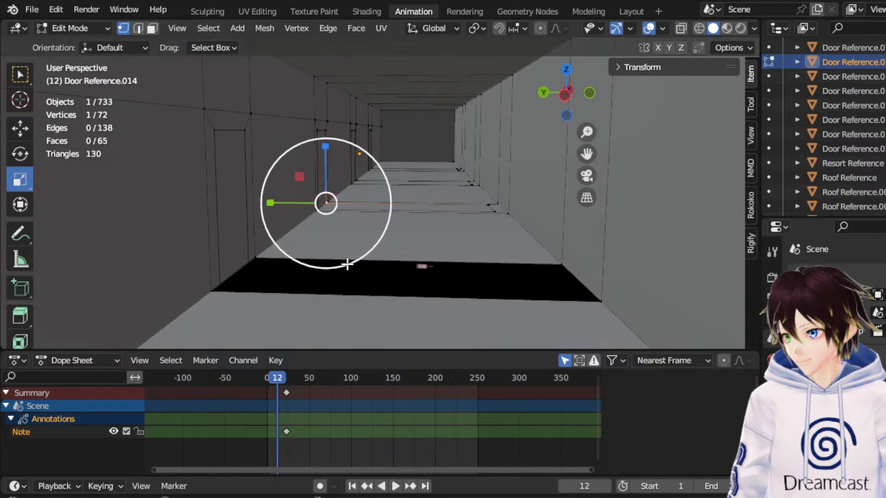
left_click(341, 263)
left_click(136, 27)
left_click(323, 259)
left_click(309, 292, "shift")
right_click(309, 293)
left_click(252, 120)
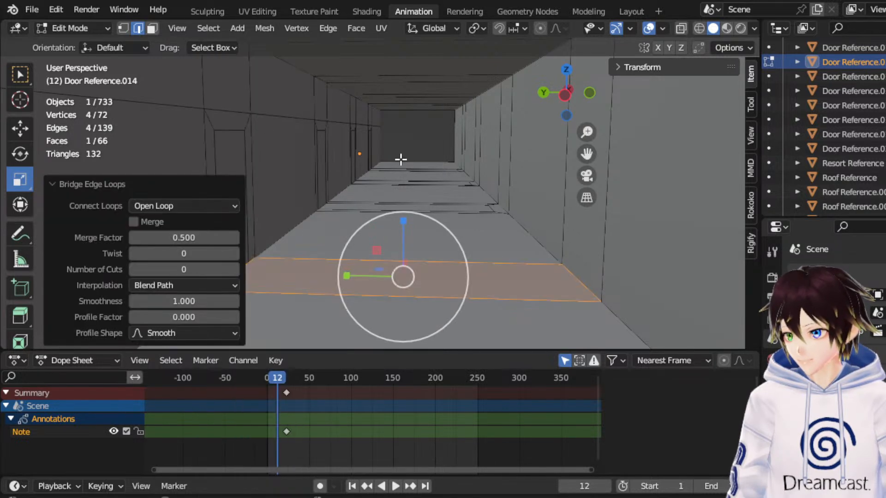
left_click(564, 73)
left_click(698, 27)
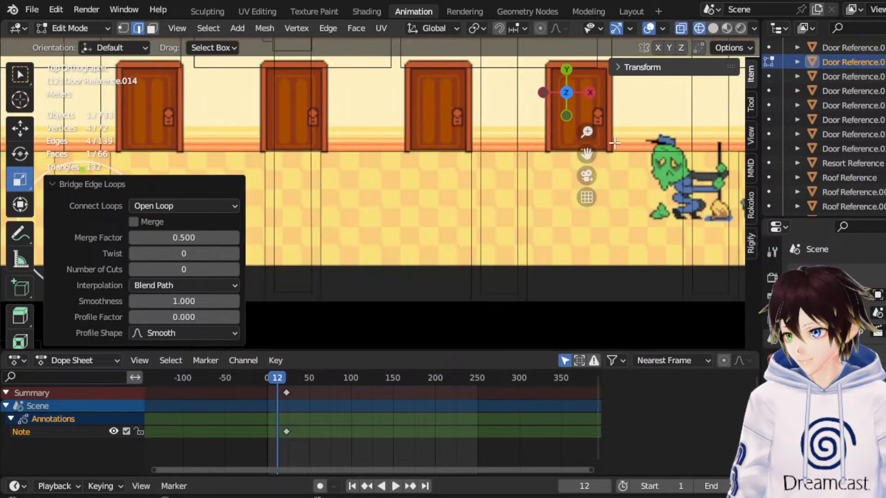
Inset the newly bridged hallway floor face by about 0.278 m.
mouse_move(586, 154)
left_mouse_down()
mouse_move(811, 148)
mouse_move(869, 157)
left_mouse_up()
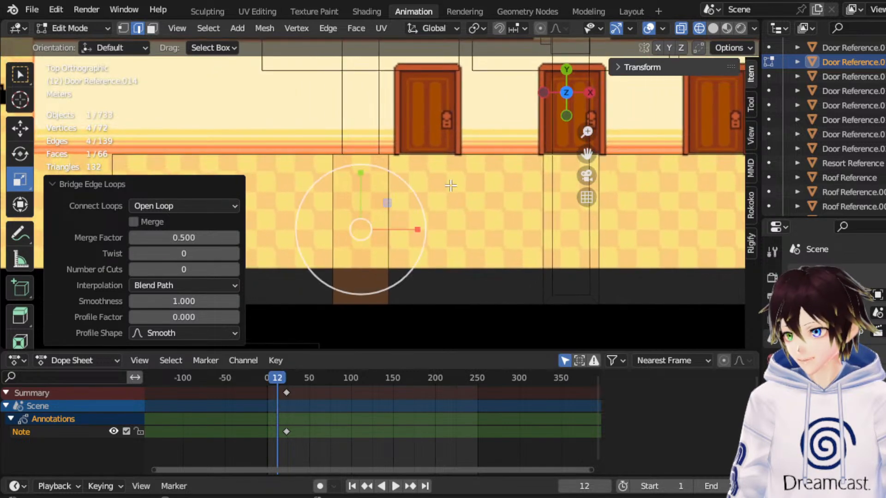
right_click(352, 193)
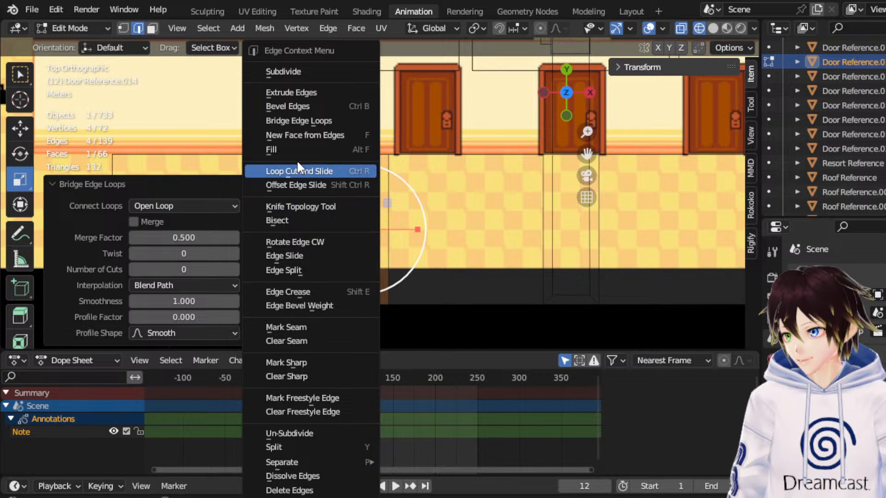
left_click(152, 28)
right_click(356, 210)
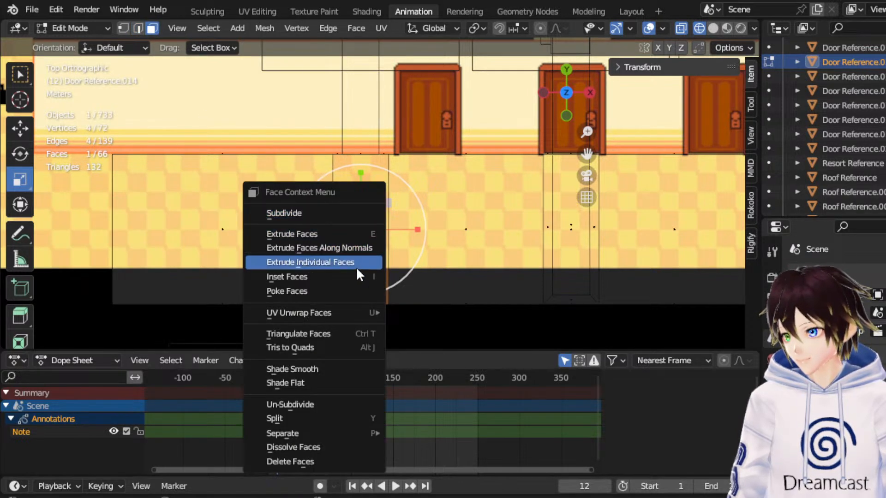
left_click(347, 278)
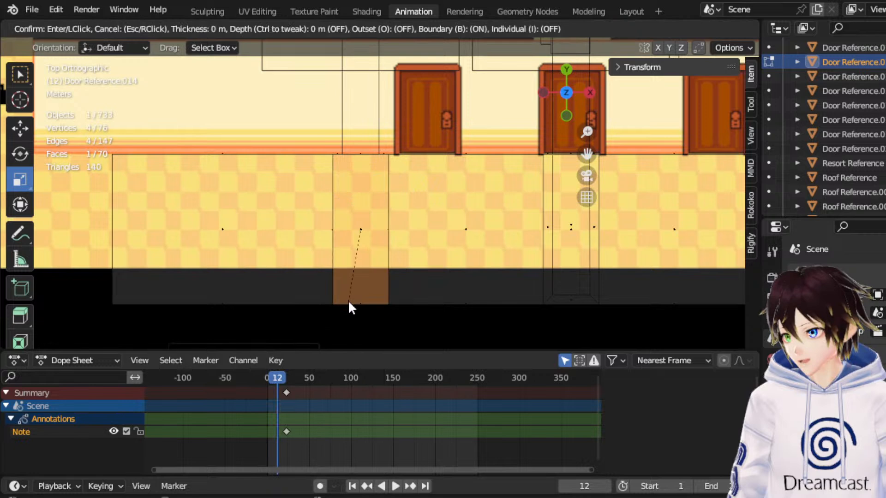
left_click(360, 274)
Scale the inset floor face along Y by a factor of 0.906.
middle_click_drag(361, 274, 426, 143)
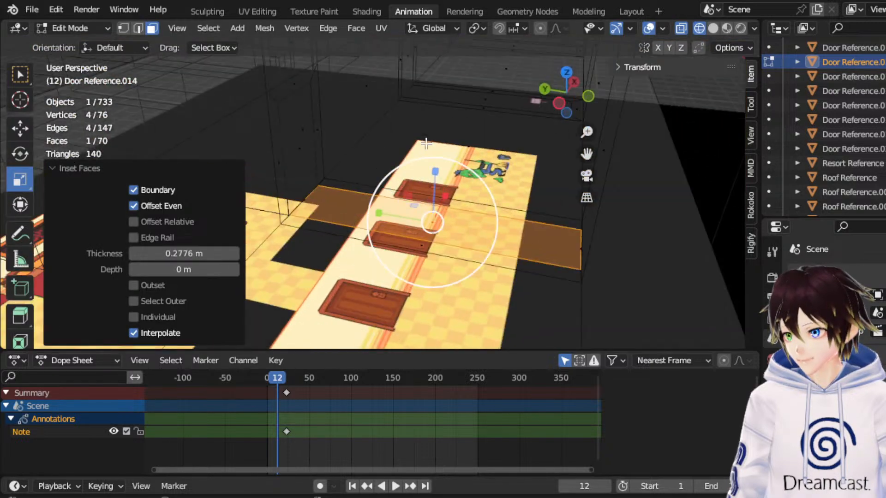
middle_click_drag(375, 186, 392, 175)
left_click_drag(403, 209, 401, 209)
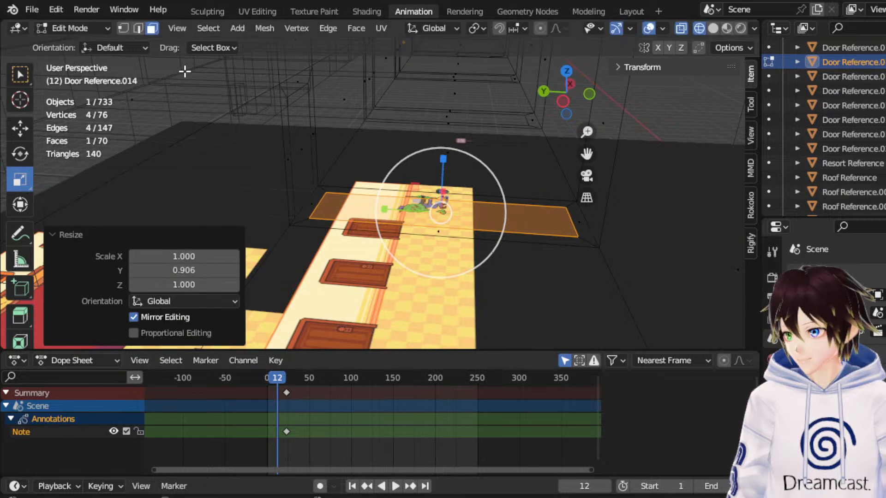
Delete the narrow floor strip face between the inset face and the doorway.
left_click(308, 214)
scroll(322, 181, "up", 3)
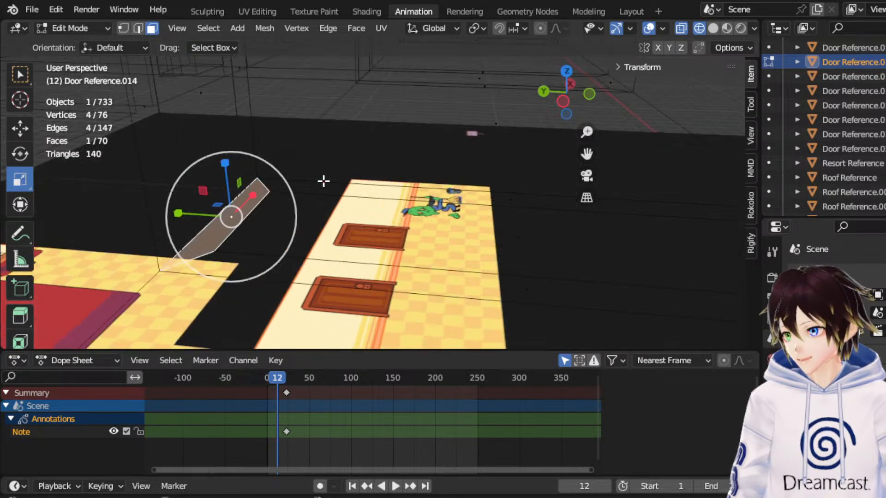
middle_click_drag(322, 180, 313, 181)
key("x")
left_click(312, 181)
Merge the vertex pairs at both corners of the deleted strip with the doorway's base vertices, using At Last.
left_click(123, 27)
left_click(203, 242)
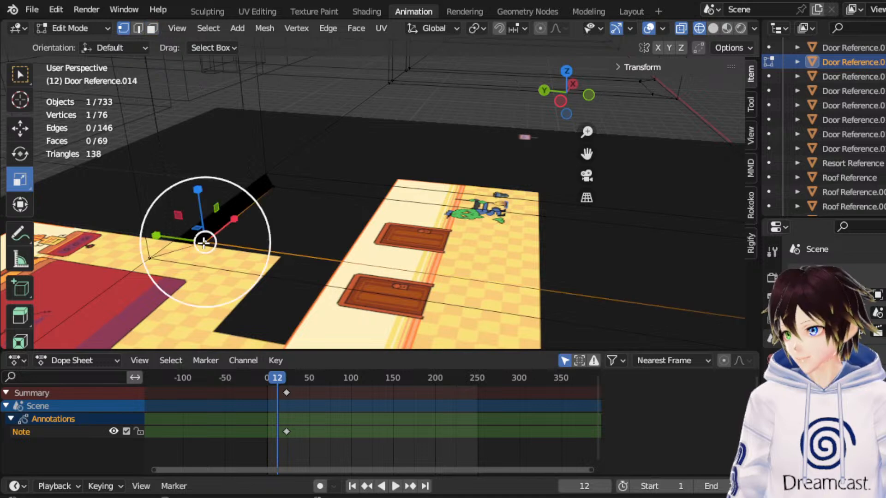
left_click(171, 242, "shift")
right_click(128, 240)
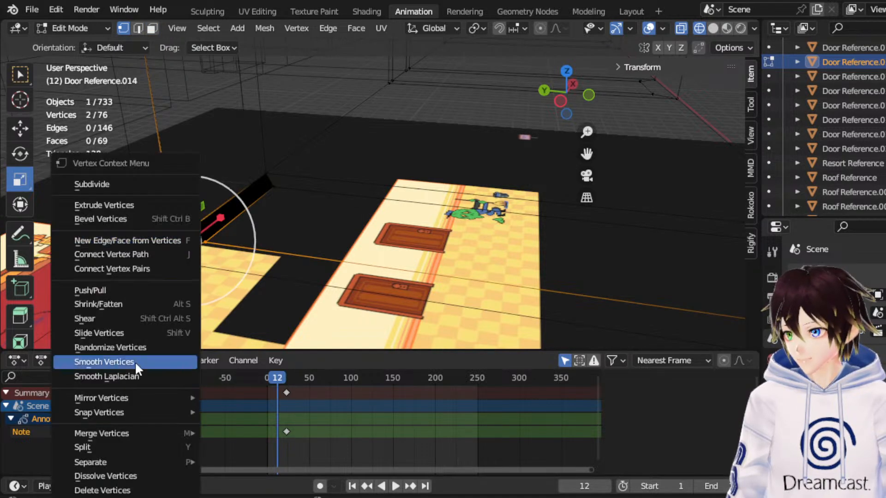
mouse_move(124, 433)
left_click(239, 412)
left_click(274, 187)
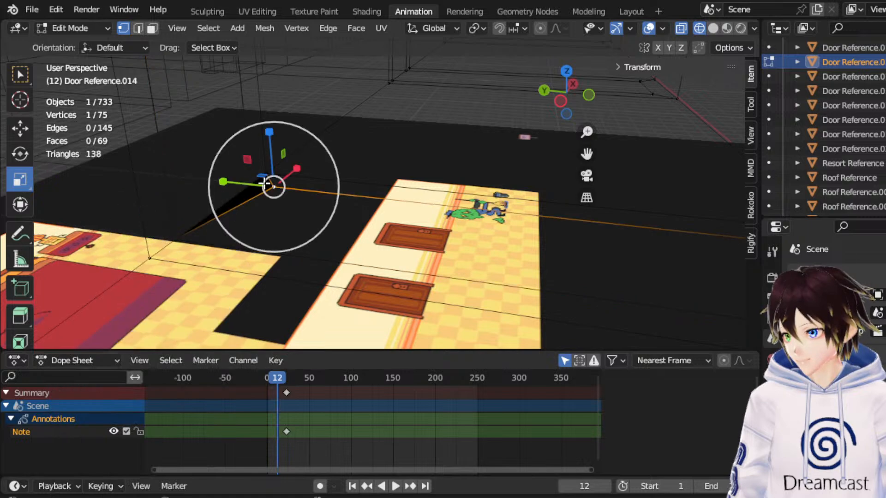
left_click(249, 179, "shift")
right_click(247, 178)
mouse_move(210, 427)
left_click(316, 407)
Check the merged doorway floor, view the resort layout from the top and return to Object Mode with the Move tool active.
scroll(280, 277, "down", 2)
middle_click_drag(445, 161, 387, 157)
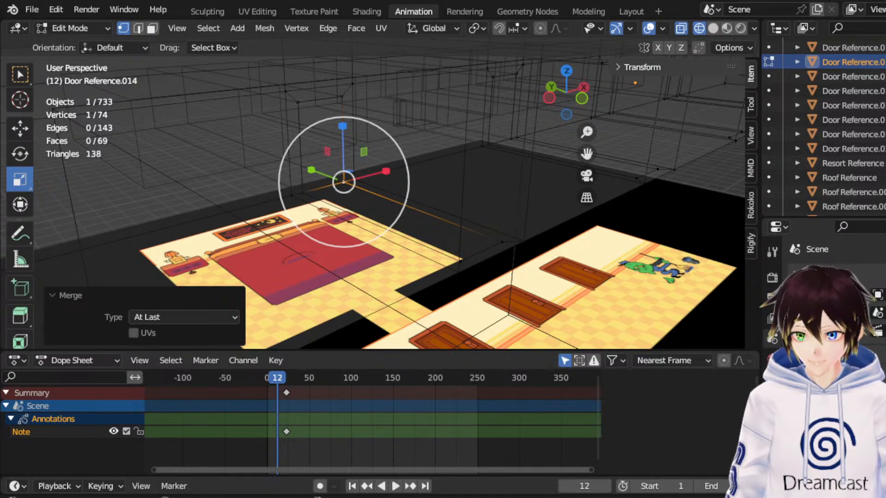
middle_click_drag(419, 157, 386, 157)
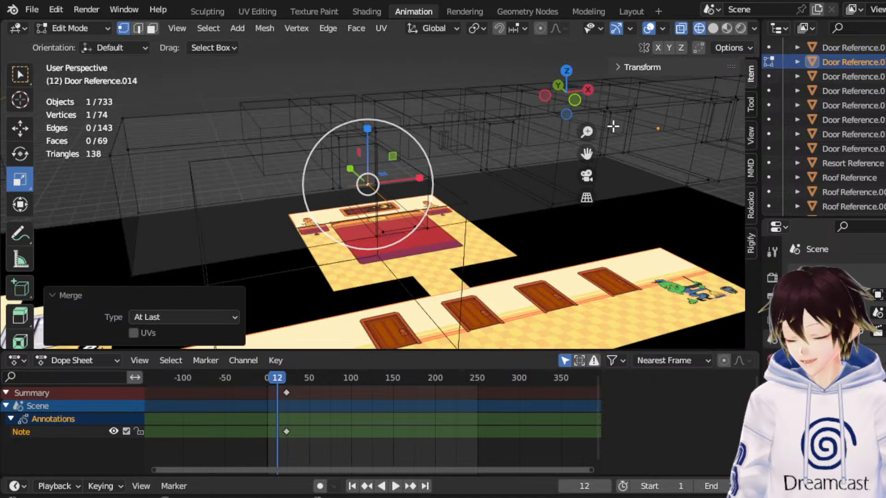
left_click(569, 73)
middle_click_drag(318, 169, 573, 152, "shift")
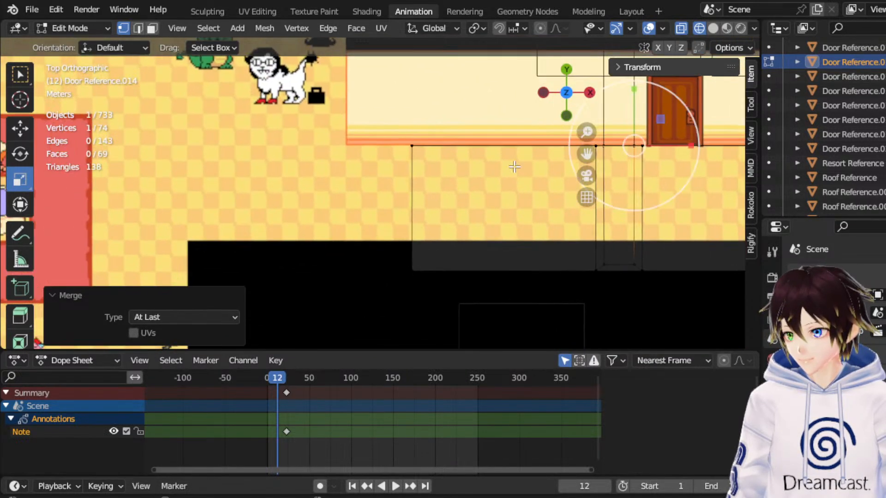
scroll(574, 152, "down", 2)
left_click(7, 128)
scroll(406, 162, "down", 4)
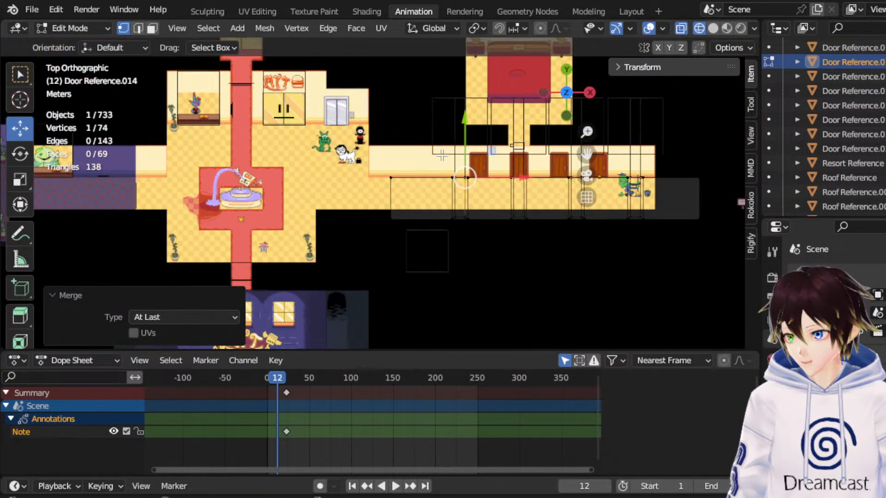
left_click(81, 26)
left_click(84, 44)
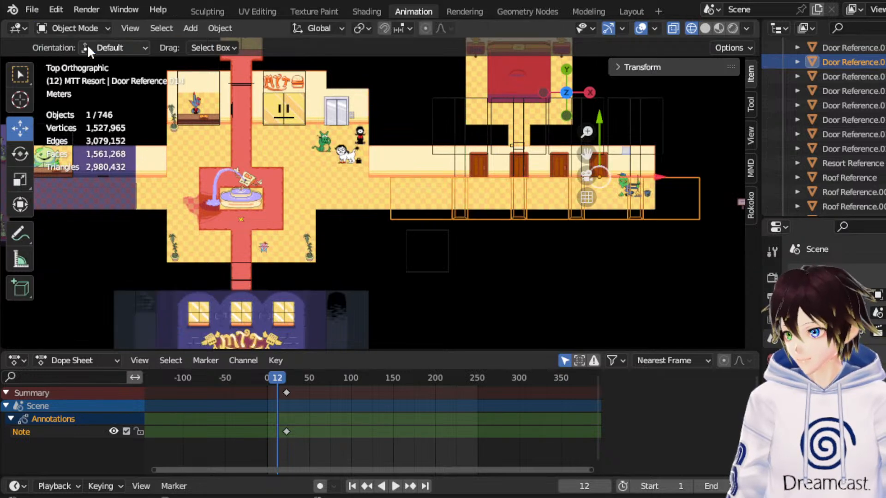
Delete the three surplus room reference boxes above the hallway, keeping only the one nearest the lobby.
left_click(656, 124)
left_click(660, 122)
key("Delete")
left_click(602, 119)
key("Delete")
left_click(546, 157)
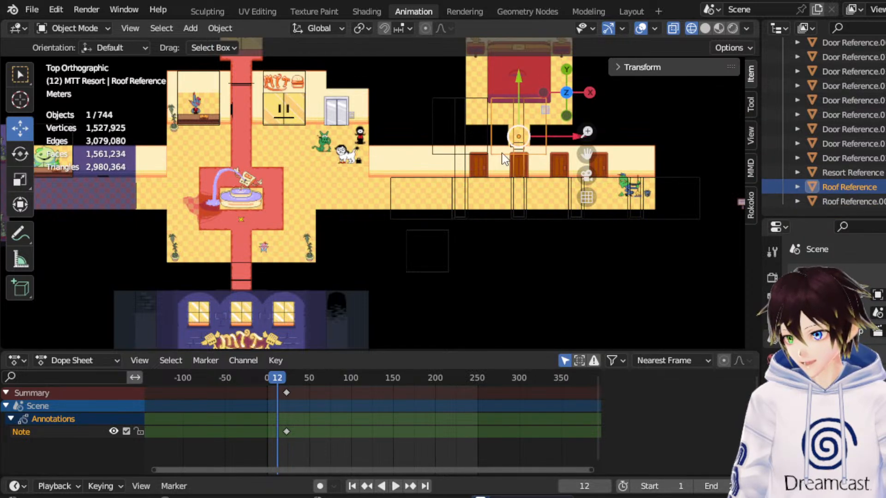
key("Delete")
Rename the remaining room reference box to Roof Reference.
left_click(476, 153)
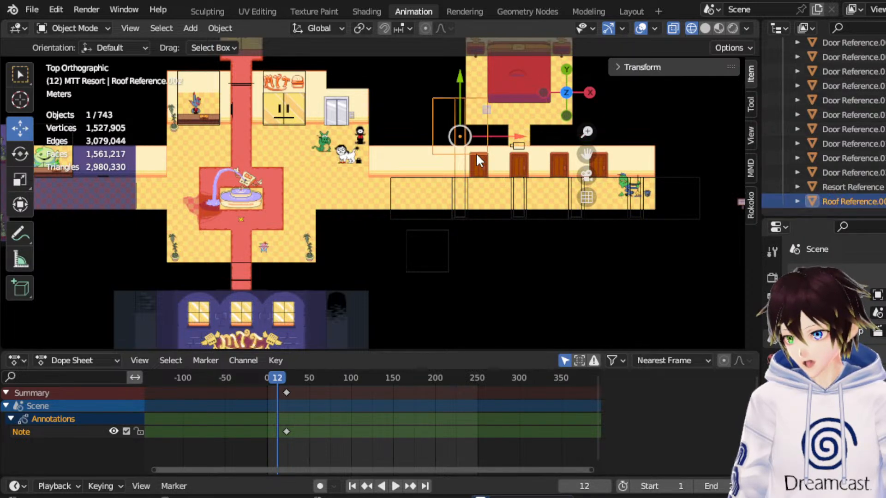
double_click(850, 201)
type("Ro")
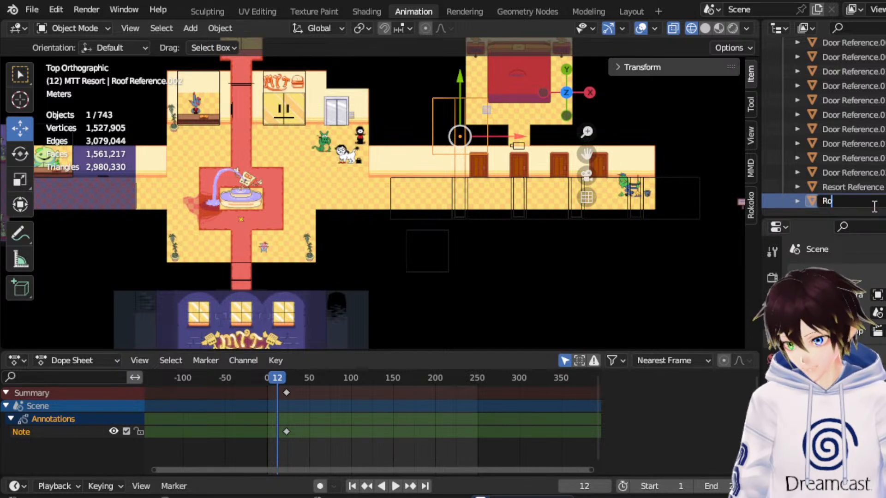
type("of Reference")
key("Return")
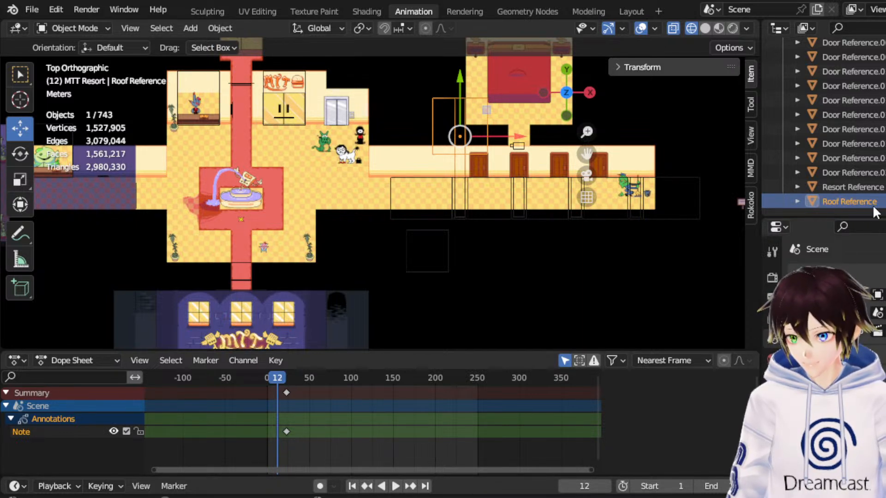
Create a new collection inside MTT Resort and name it Downstairs Room Scale Reference.
scroll(849, 175, "up", 8)
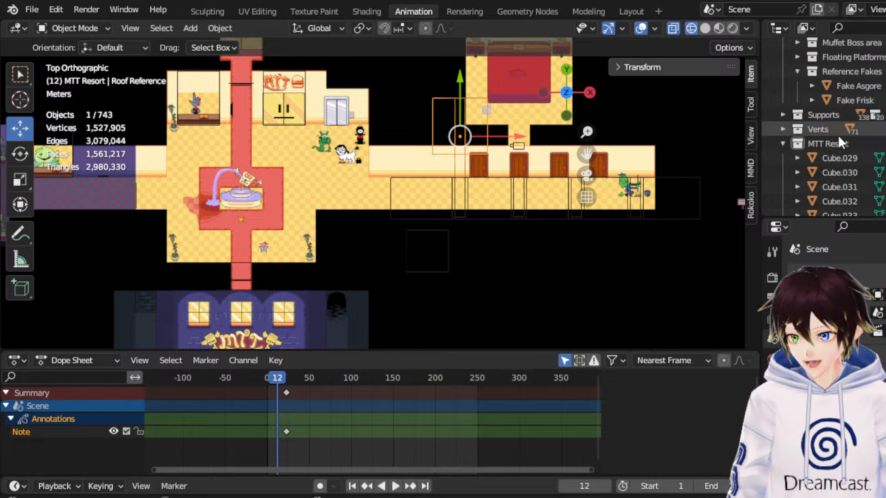
left_click(826, 140)
right_click(826, 140)
left_click(785, 132)
scroll(829, 135, "down", 10)
scroll(832, 122, "up", 4)
scroll(832, 119, "up", 5)
double_click(837, 115)
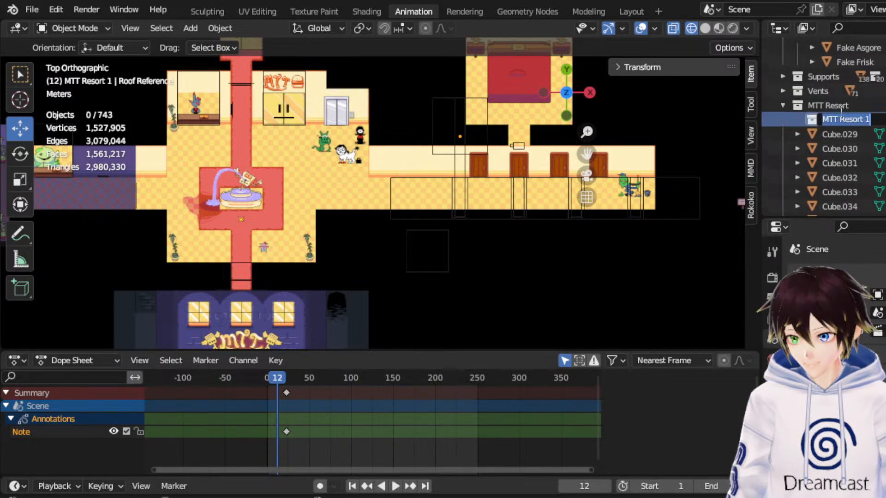
type("Downstairs")
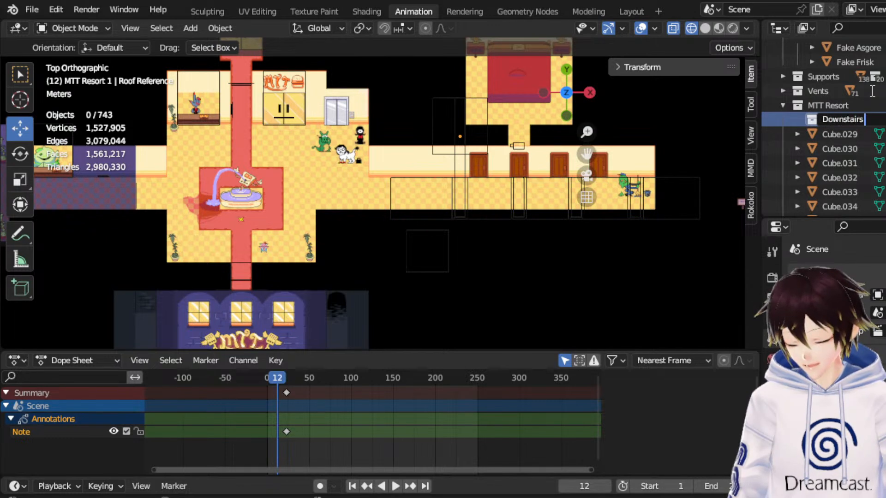
type(" Room Scale Reference")
key("Return")
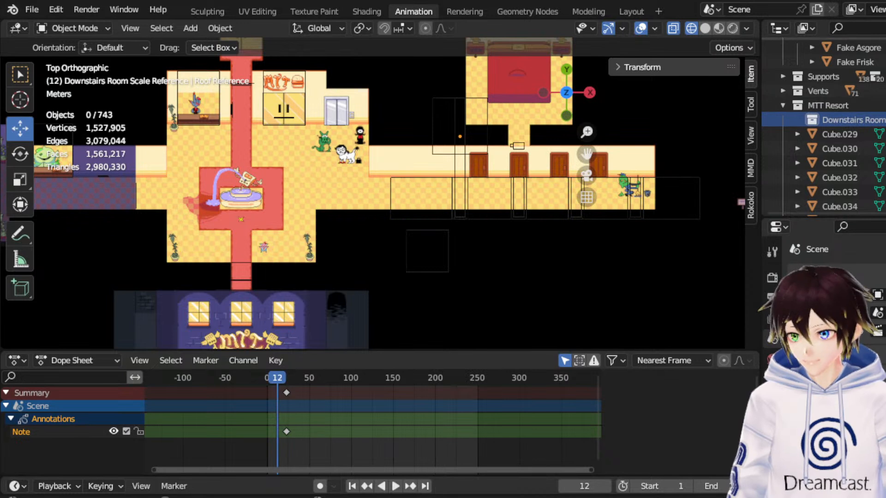
Rename the remaining room box to Room Reference model and move it into the Downstairs Room Scale Reference collection.
scroll(878, 106, "down", 8)
scroll(878, 106, "down", 2)
mouse_move(848, 186)
left_mouse_down()
mouse_move(861, 106)
mouse_move(850, 198)
mouse_move(848, 182)
left_mouse_up()
scroll(849, 184, "up", 2)
left_click(467, 130)
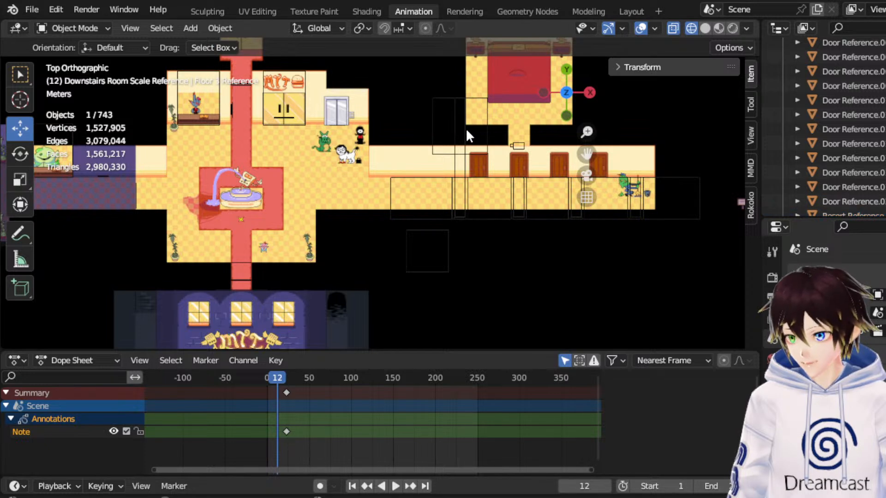
left_click(449, 98)
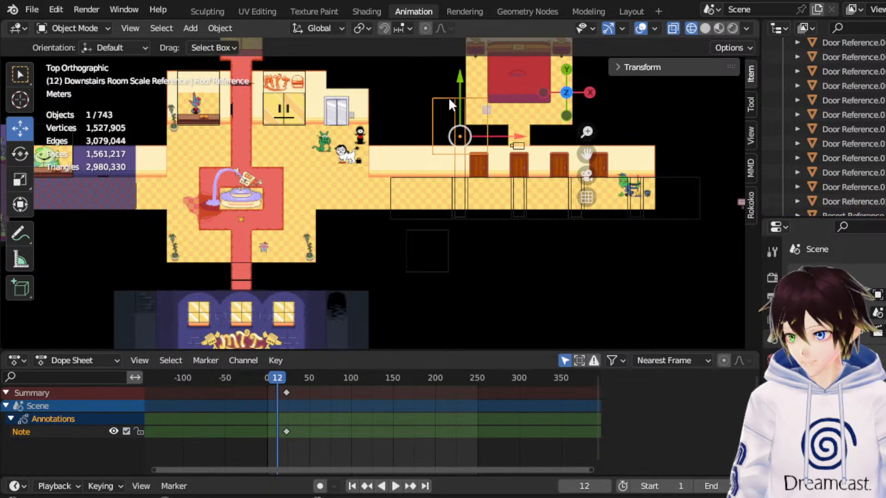
scroll(870, 144, "down", 2)
double_click(855, 202)
type("Roo")
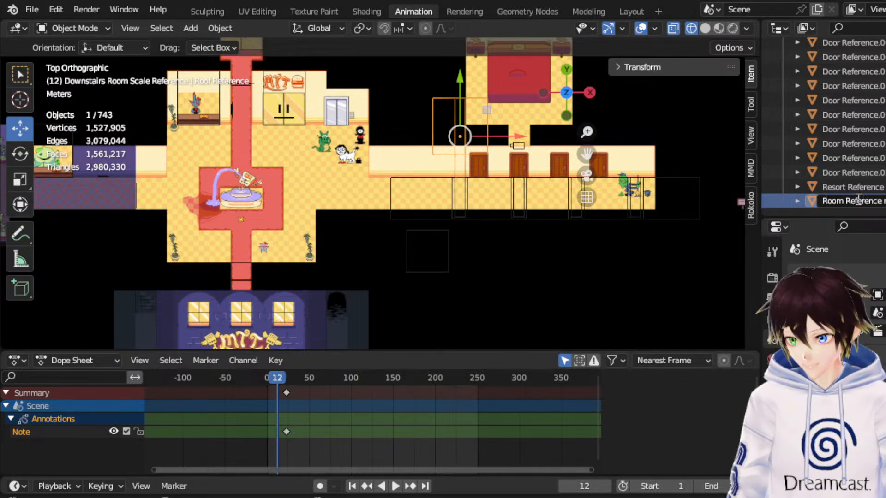
type("m Reference model")
key("Return")
left_click_drag(856, 197, 830, 116)
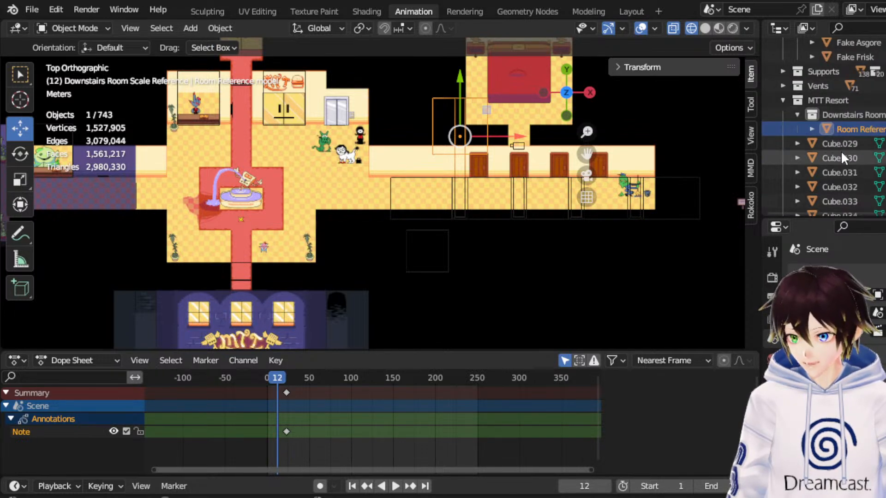
Rename the hallway object with the door frames to Downstairs Room Hall.
left_click(513, 198)
left_click(514, 198)
key("period")
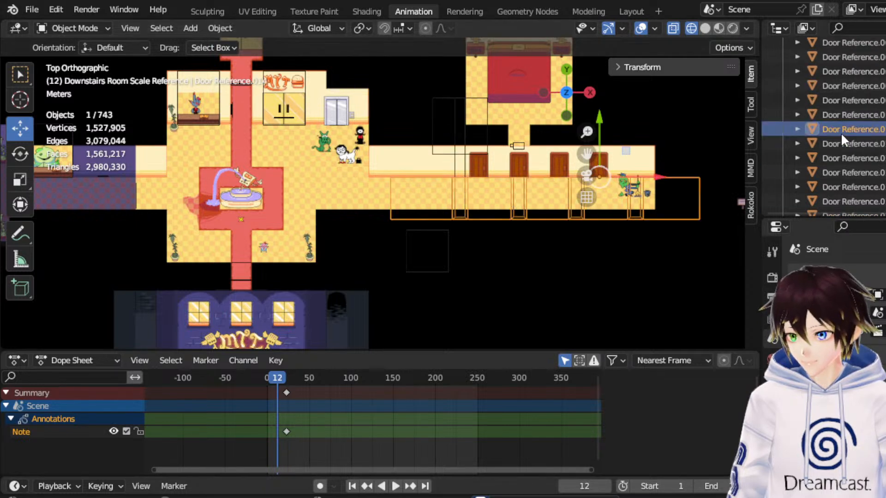
double_click(854, 121)
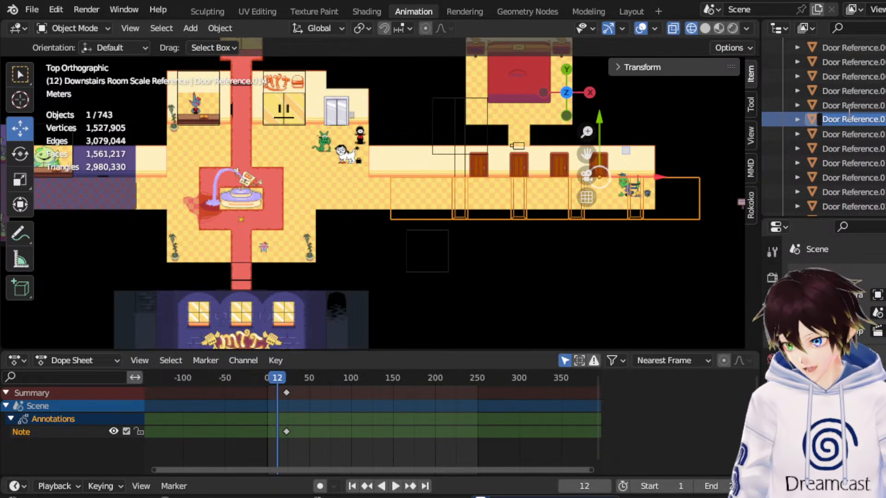
type("Downstairs Ro")
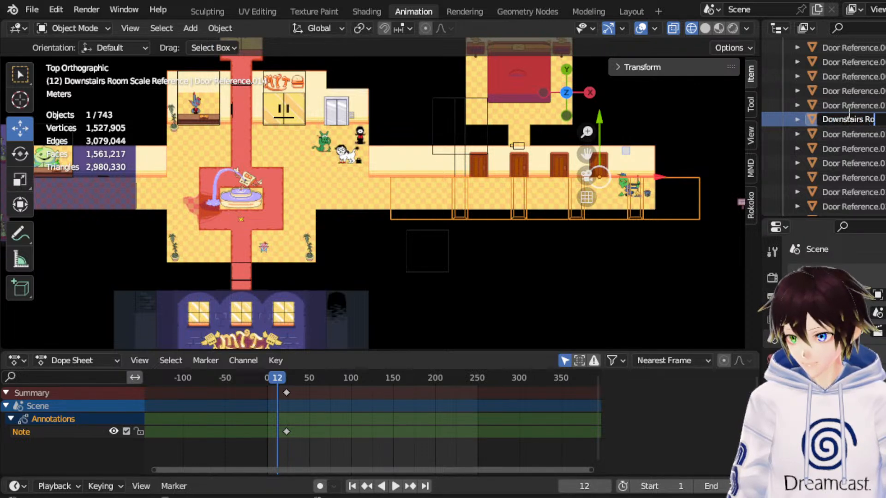
type("om Hall")
key("Return")
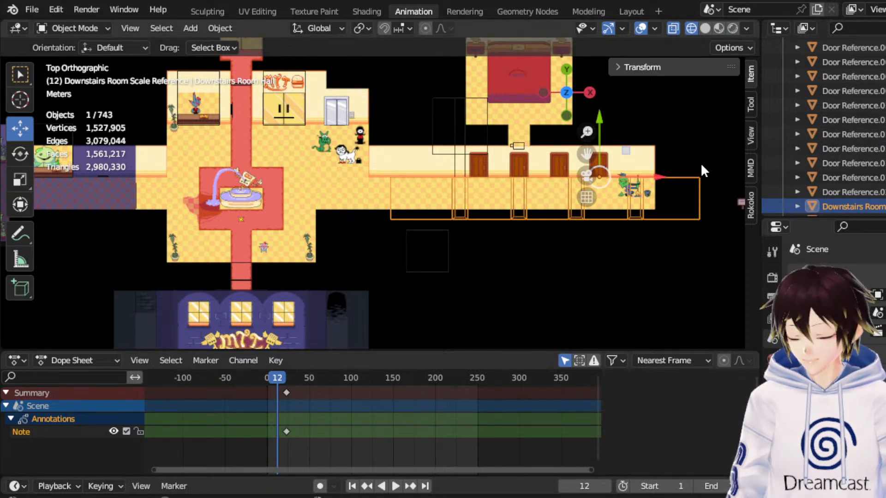
Move the Downstairs Room Hall object about -2.32 m along X toward the lobby and deselect it.
scroll(881, 148, "up", 5)
scroll(837, 69, "up", 2)
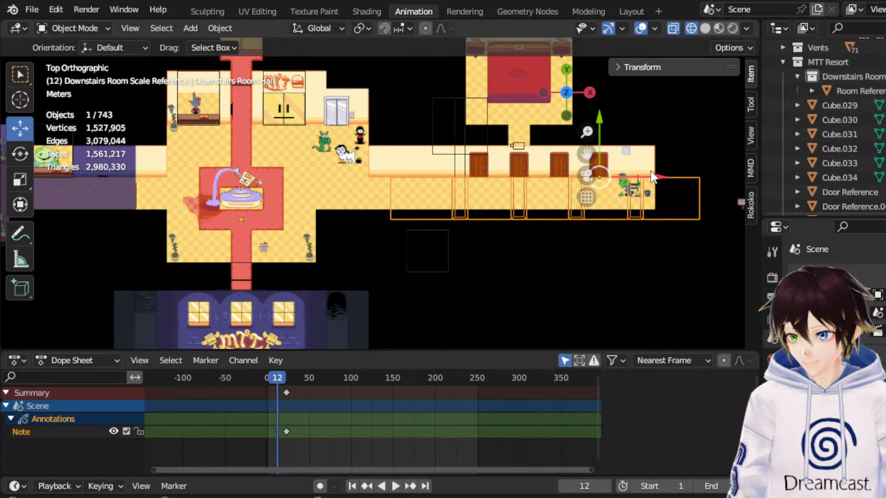
left_click_drag(652, 182, 602, 174)
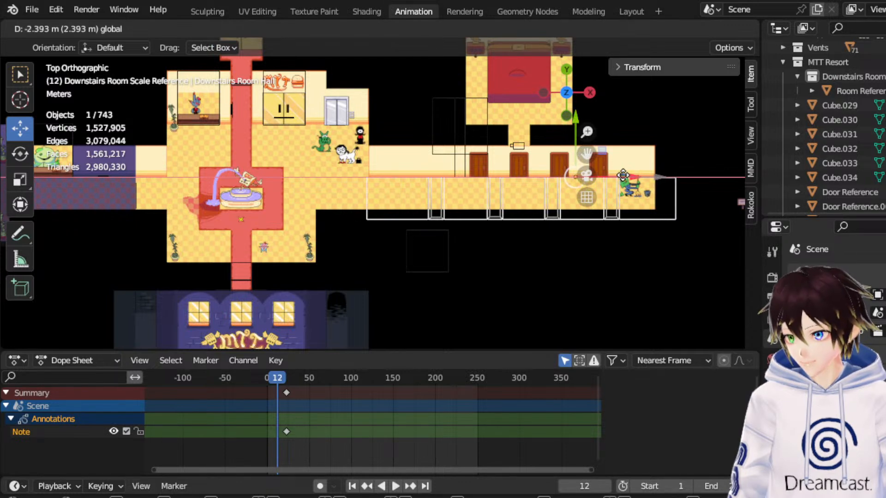
left_click(578, 137)
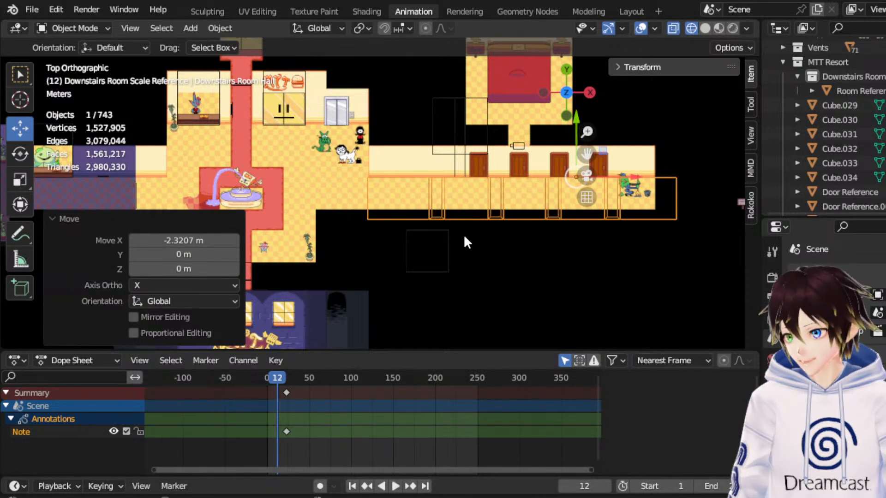
left_click(451, 242)
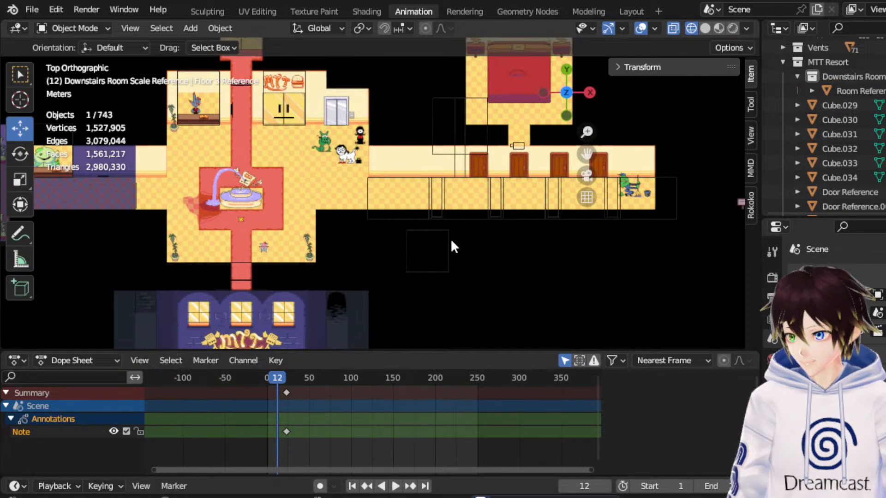
Move the loose floor box below the hallway against the lobby-side end of Downstairs Room Hall, aligning its edges with the hall.
left_click(448, 239)
left_click_drag(587, 154, 633, 148)
scroll(505, 242, "up", 1)
left_click_drag(503, 229, 515, 155)
left_click_drag(535, 189, 436, 198)
left_click_drag(398, 154, 398, 160)
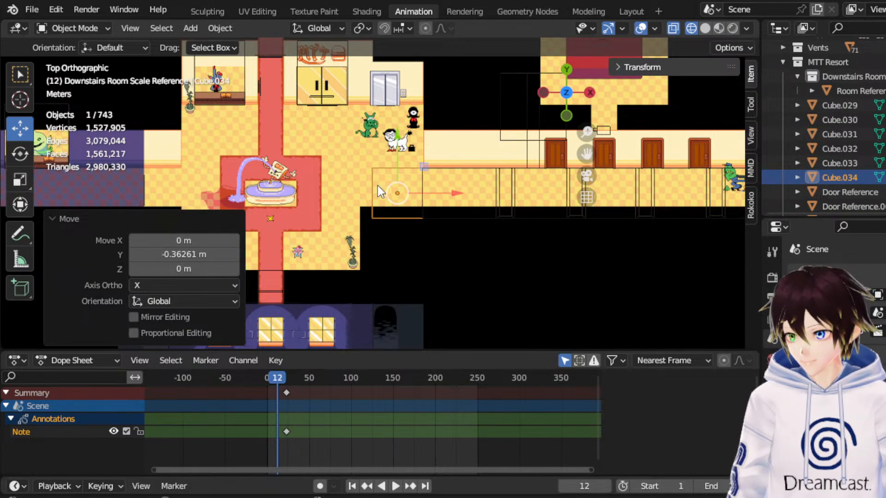
left_click_drag(585, 153, 565, 174)
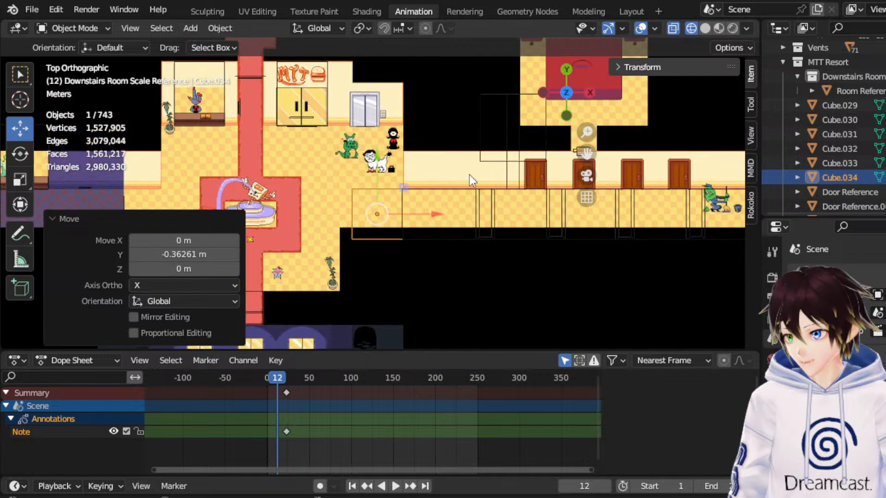
Measure the lobby's side wall edge, the hallway wall up to the first door, and the hall's stretch before its first door frame.
left_click(16, 236)
left_click(69, 238)
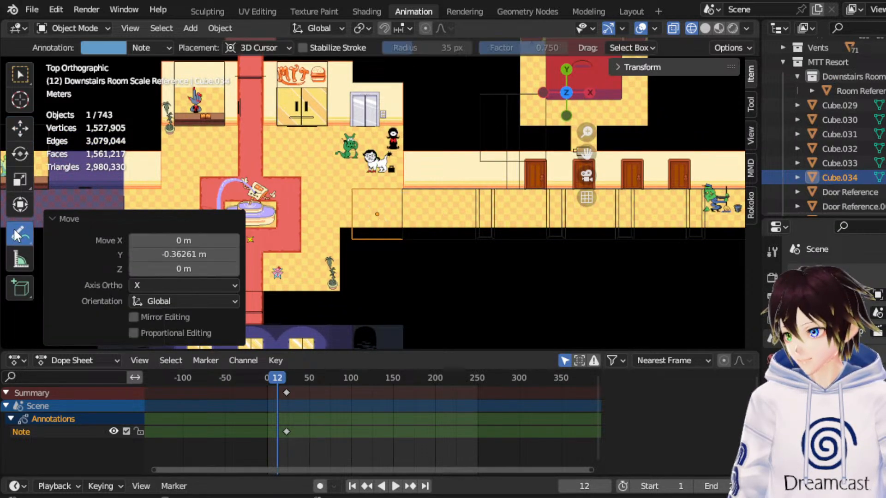
left_click(26, 261)
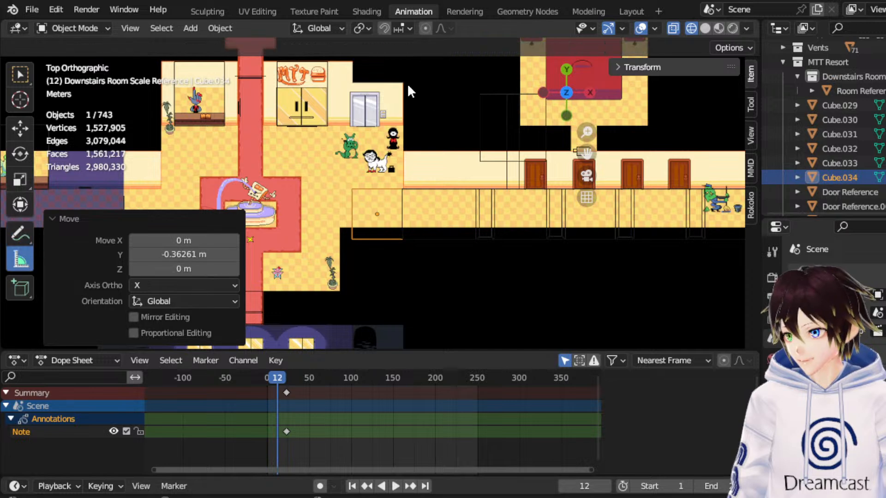
left_click_drag(405, 88, 404, 158)
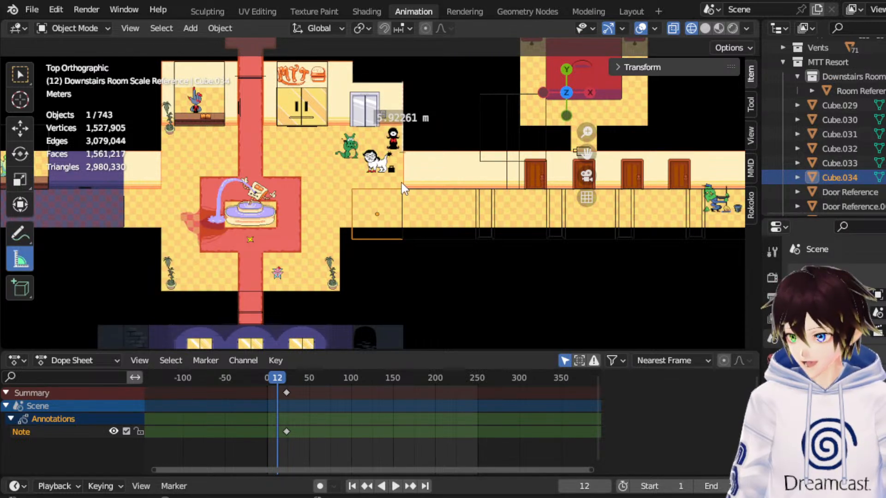
key("ctrl+z")
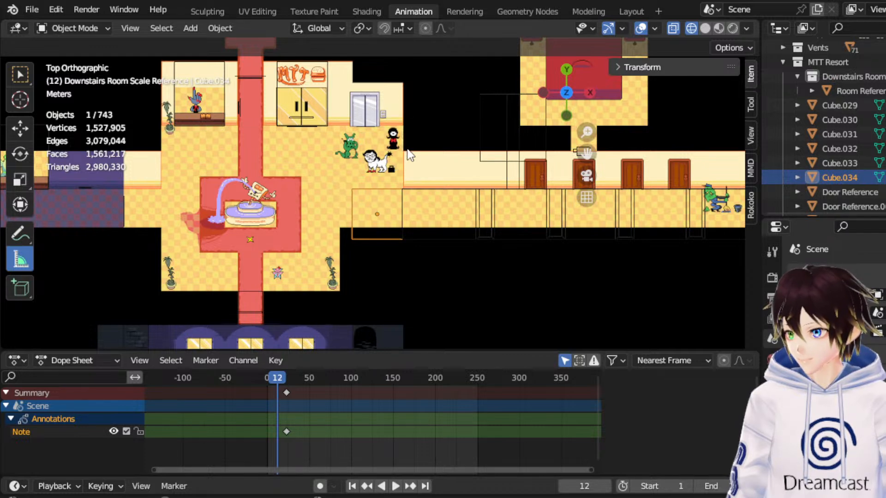
left_click_drag(404, 151, 525, 151)
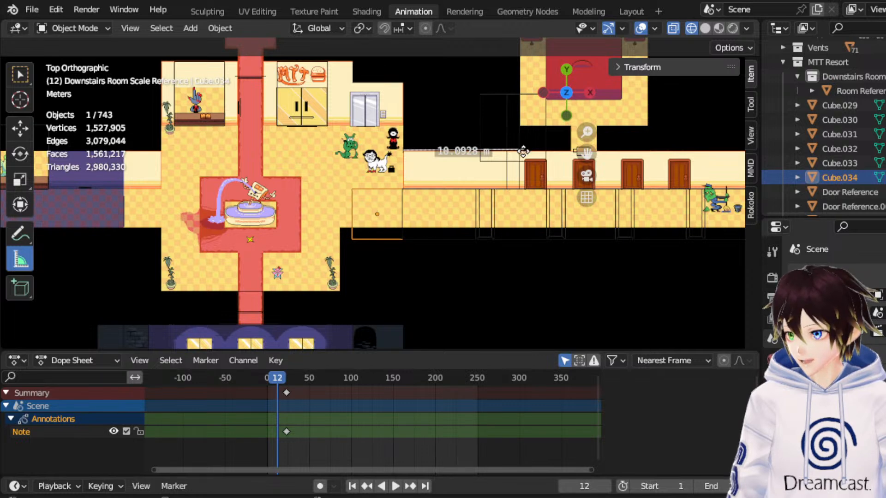
key("ctrl+z")
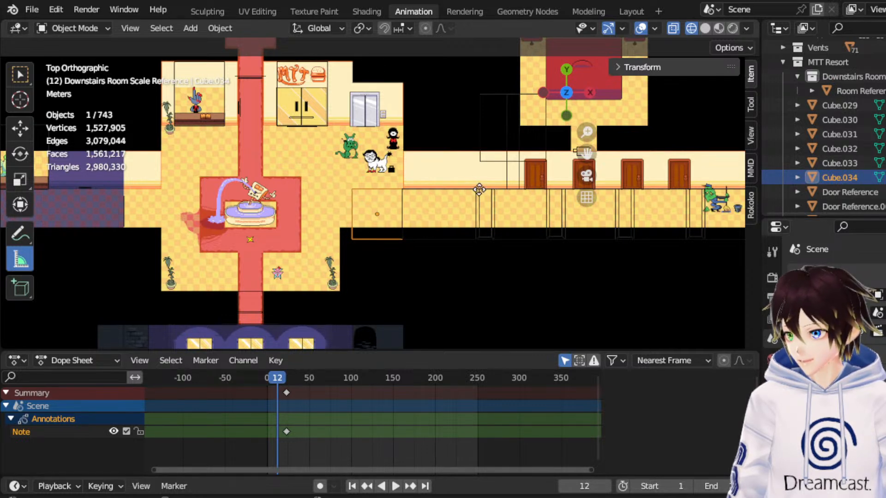
left_click_drag(475, 190, 418, 191)
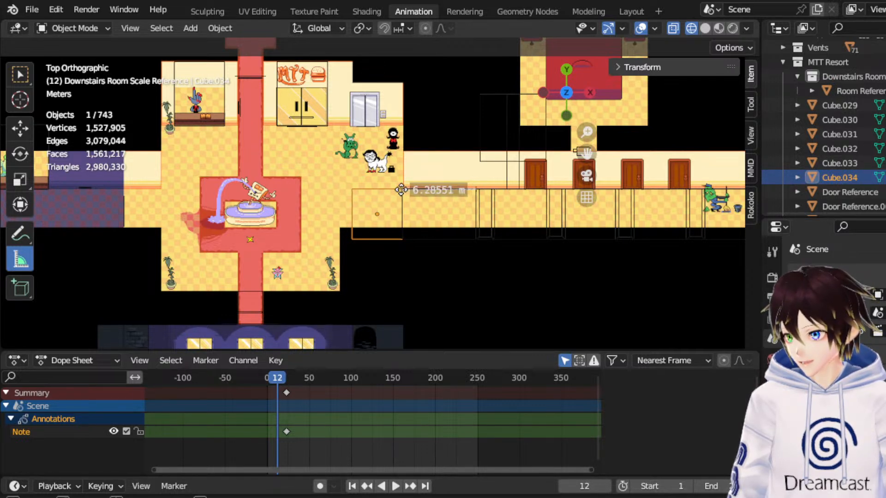
key("ctrl+z")
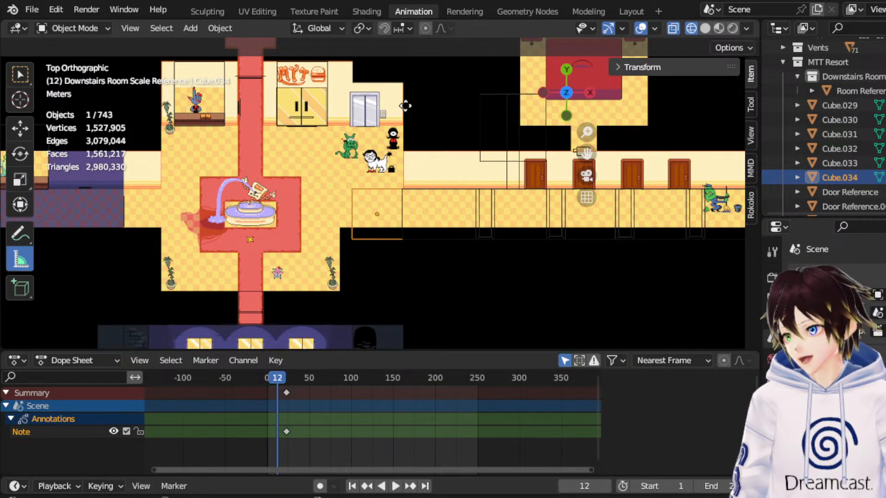
Measure the distance from the near lower corner of Downstairs Room Hall to the lobby's inner wall edge and remove the ruler.
left_click(91, 23)
left_click(91, 23)
left_click(436, 189)
scroll(436, 189, "up", 1)
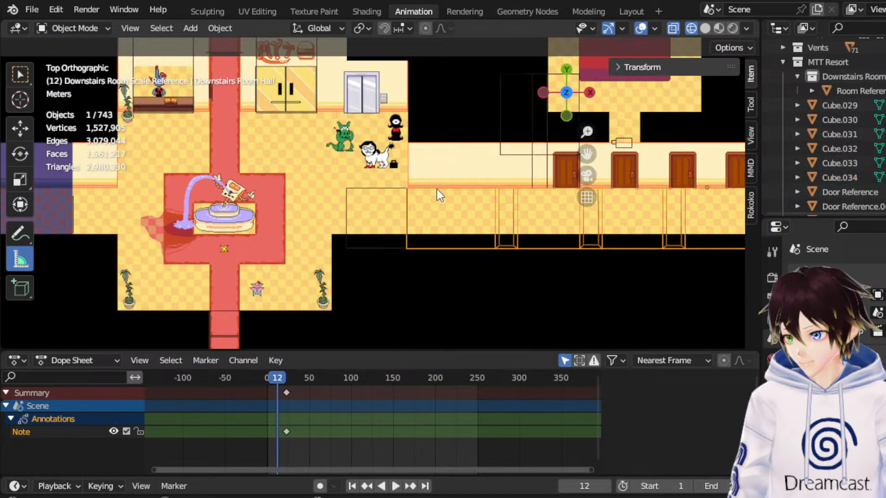
left_click(83, 26)
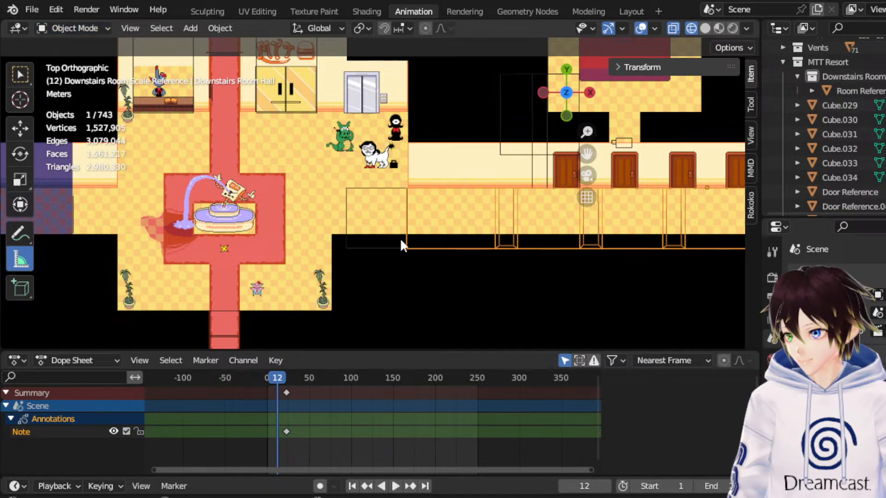
scroll(489, 234, "down", 1)
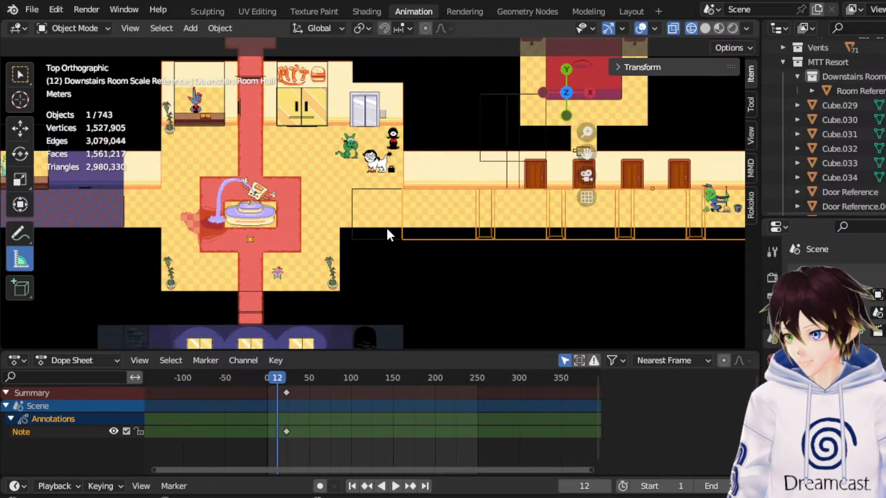
scroll(386, 227, "up", 3)
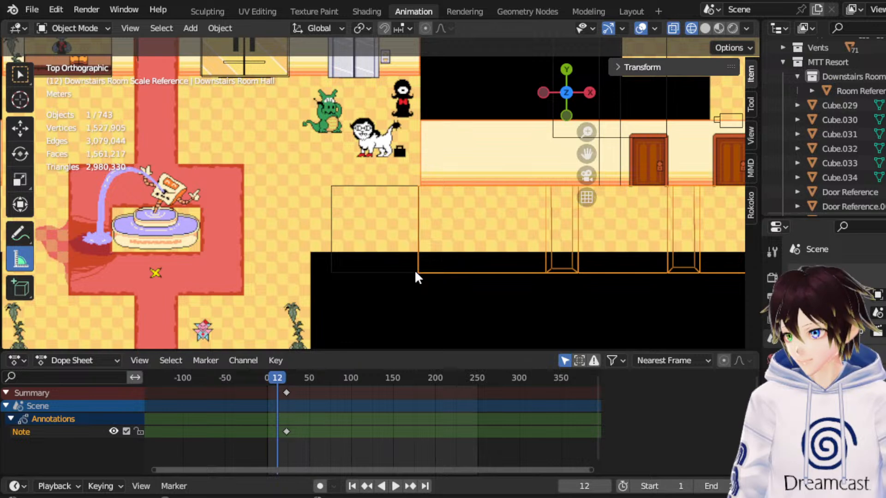
left_click_drag(417, 272, 310, 274)
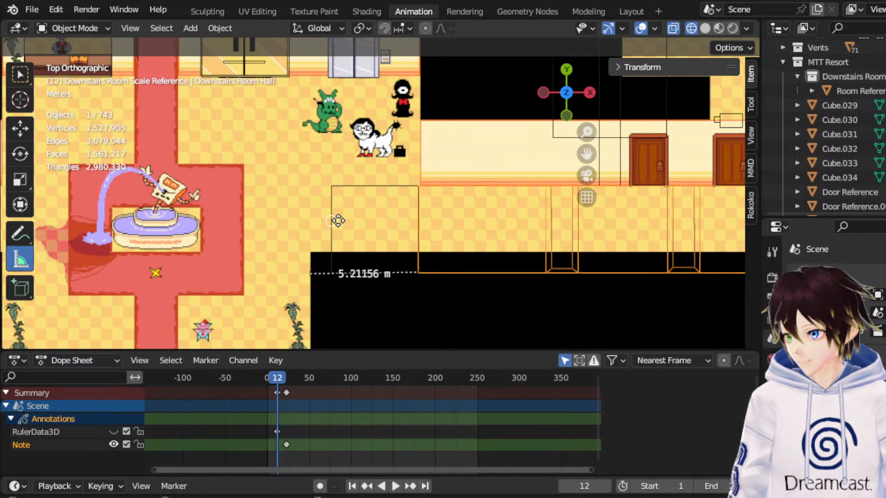
left_click(339, 220)
left_click(441, 184)
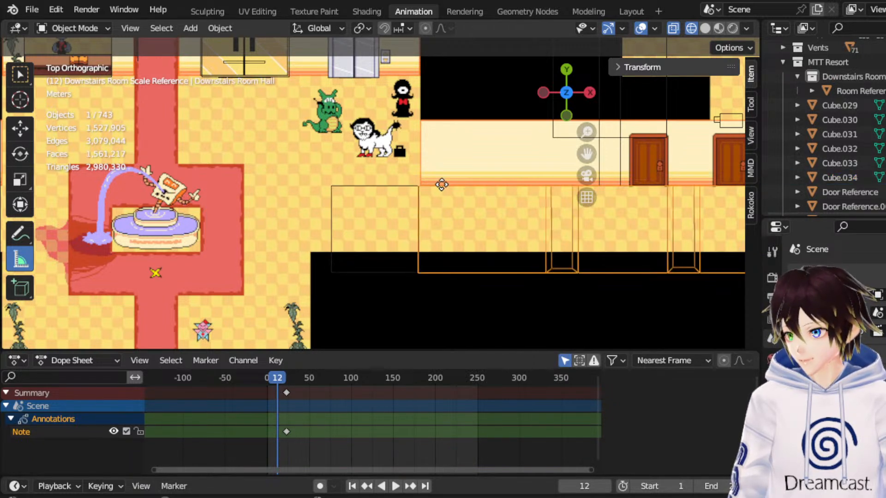
left_click(85, 28)
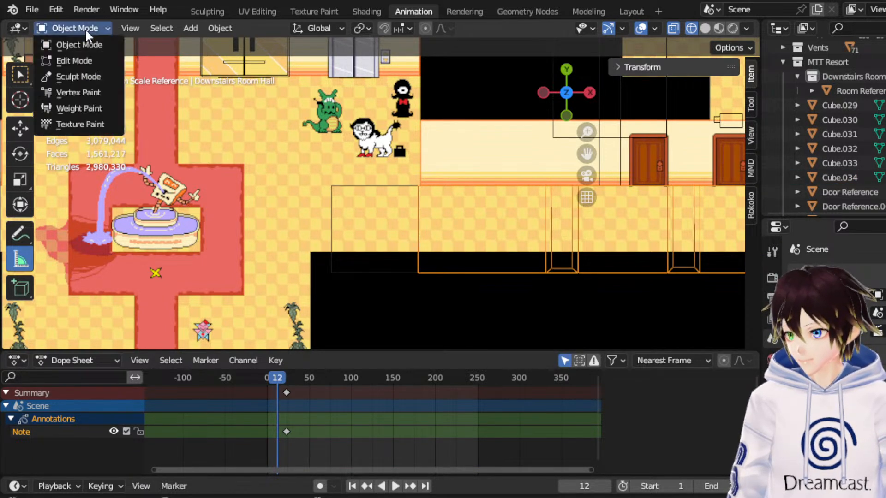
left_click(90, 59)
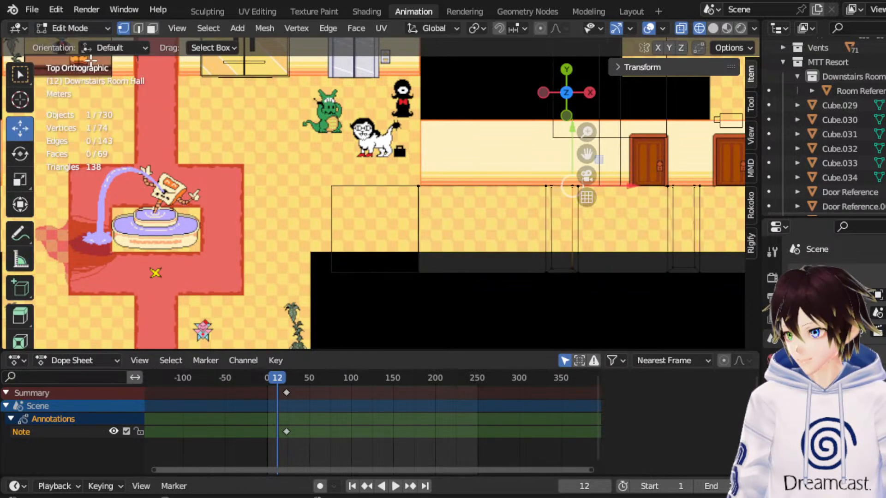
left_click(154, 29)
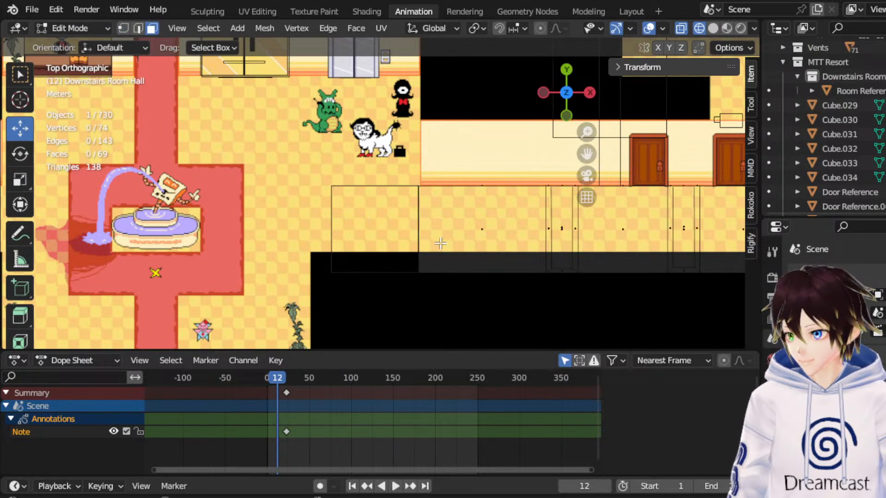
left_click(67, 28)
left_click(77, 44)
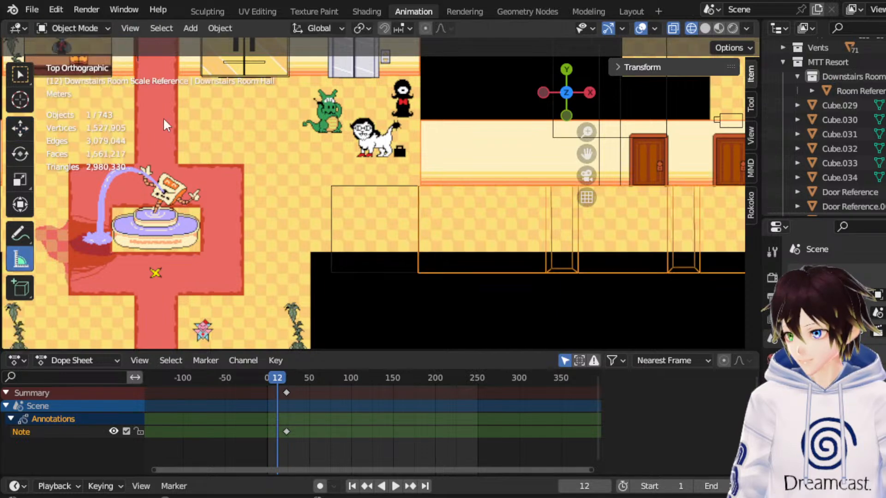
Rename the box at the lobby end of the hallway to Hallway scale reference.
left_click(342, 187)
middle_click_drag(386, 226, 406, 149)
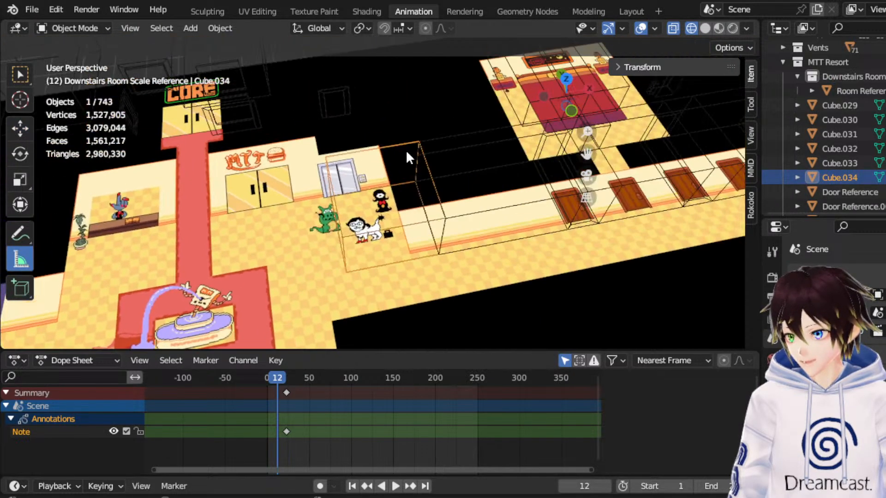
double_click(830, 178)
scroll(830, 178, "down", 2)
type("H")
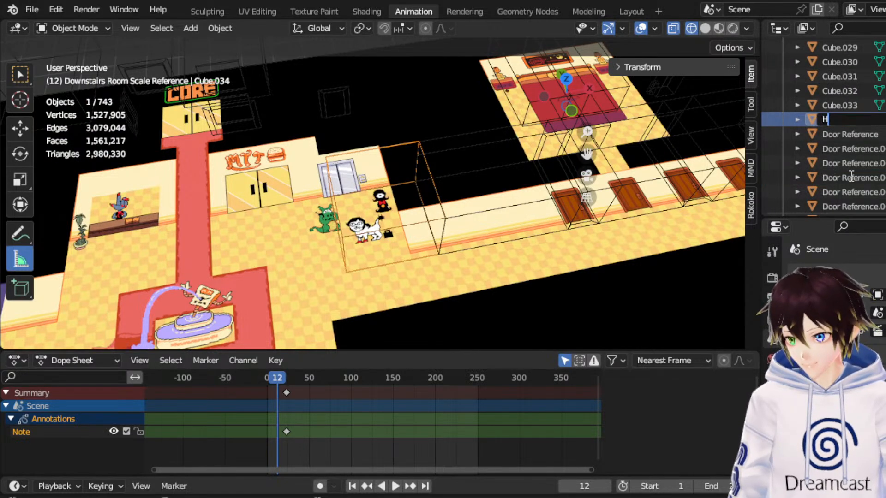
type("allway scale ref")
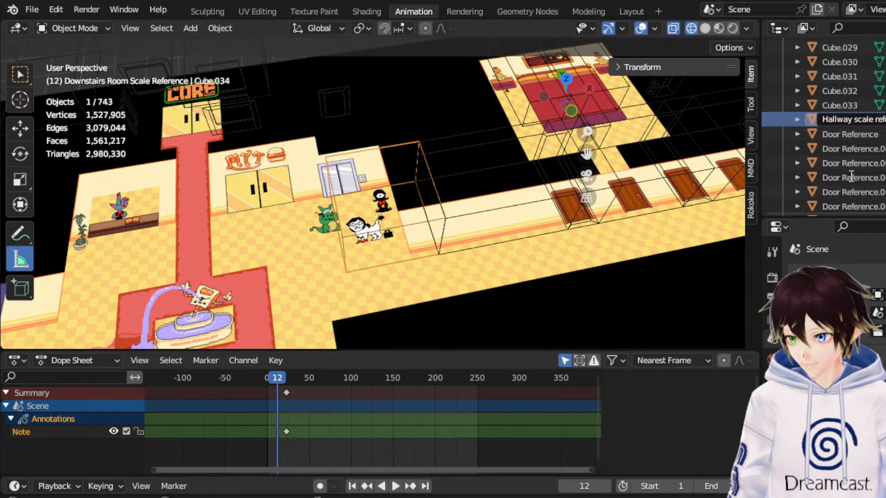
key("Return")
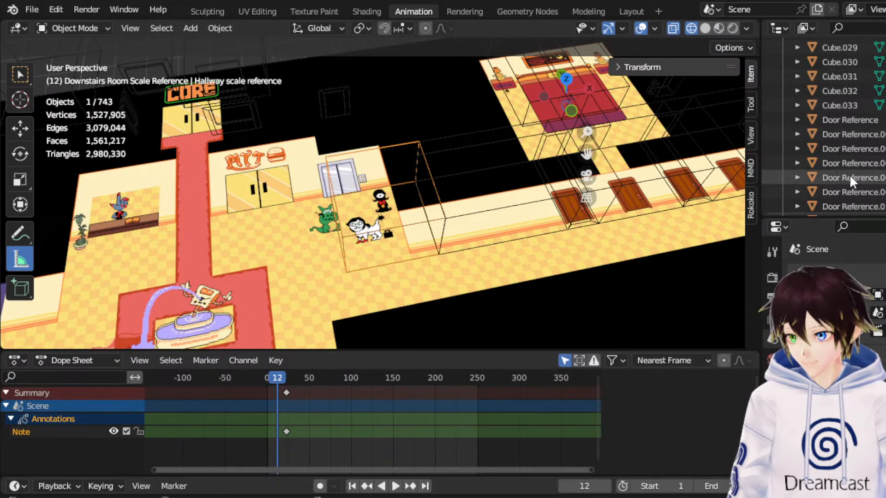
Duplicate the Hallway scale reference box and move the copy about 5.34 m along X and -5.74 m along Y, below the hallway.
right_click(403, 141)
mouse_move(403, 143)
left_click(398, 198)
key("Escape")
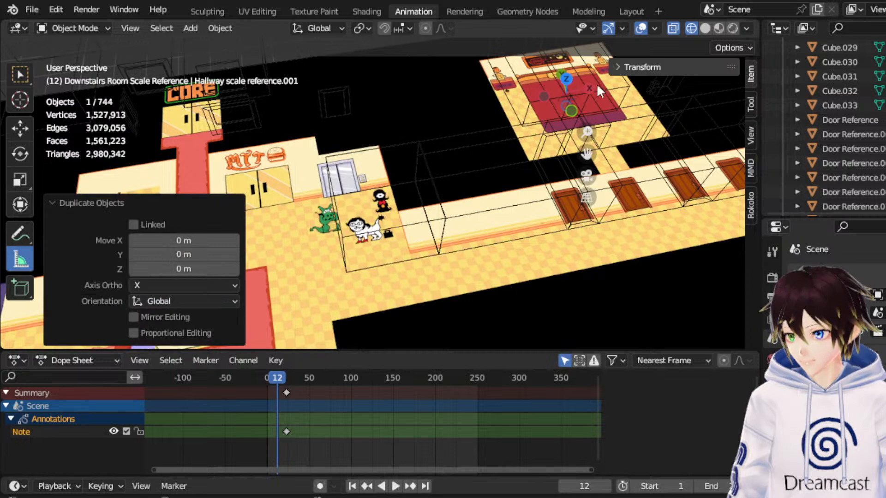
left_click(565, 79)
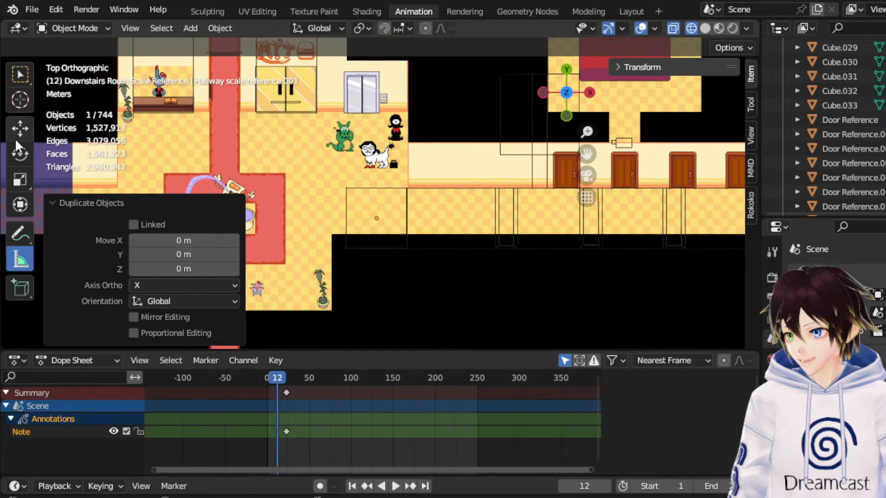
key("shift+space")
key("g")
left_click_drag(402, 195, 479, 278)
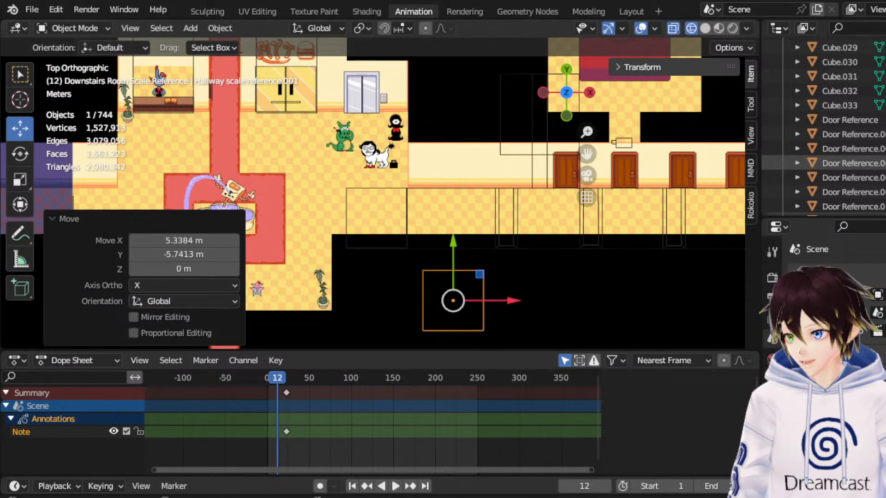
Create a new collection inside MTT Resort, alongside the collapsed Downstairs Room Scale Reference collection.
scroll(847, 173, "up", 5)
scroll(847, 172, "down", 5)
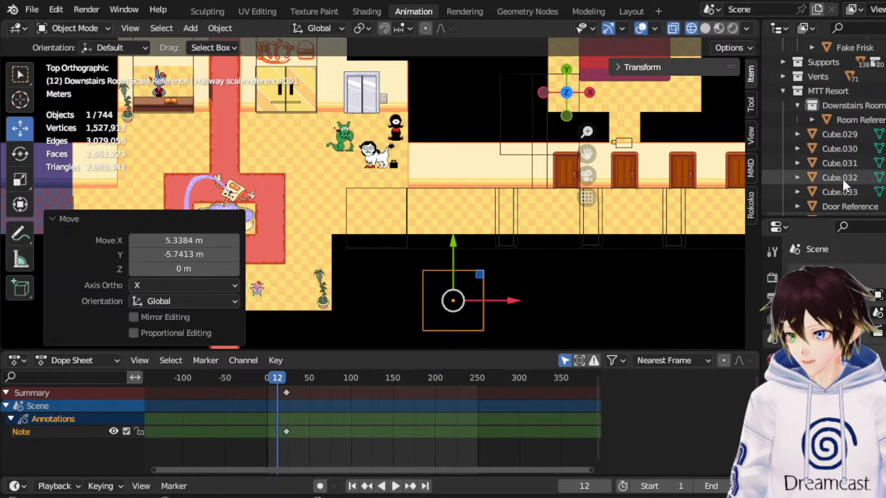
left_click(820, 91)
left_click(798, 105)
right_click(823, 90)
left_click(811, 89)
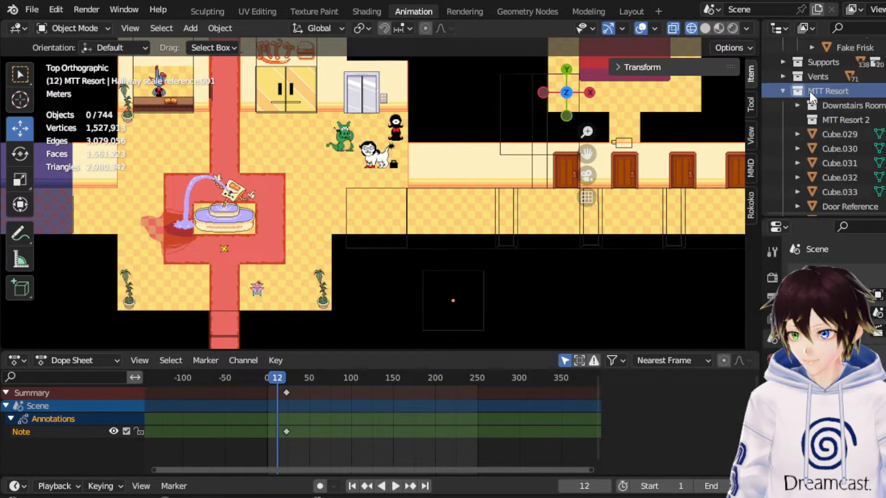
Rename the new MTT Resort 2 collection to Downstairs Hall Scale Reference.
double_click(842, 120)
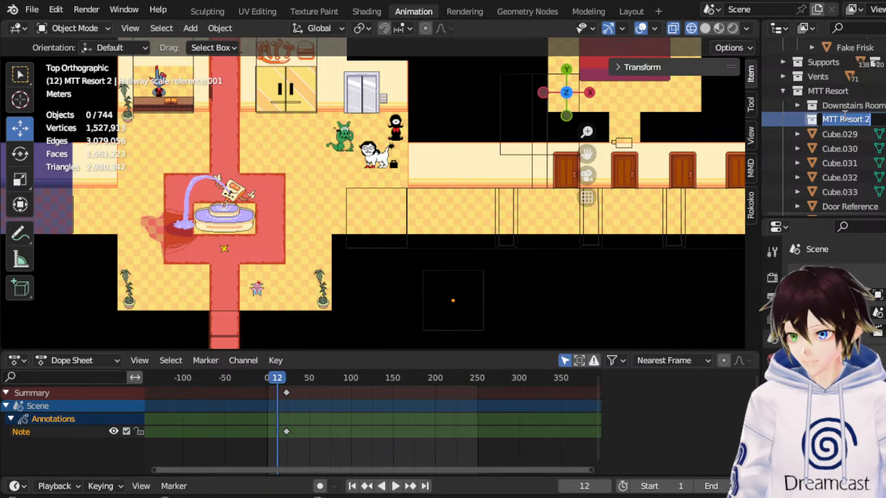
type("Downst")
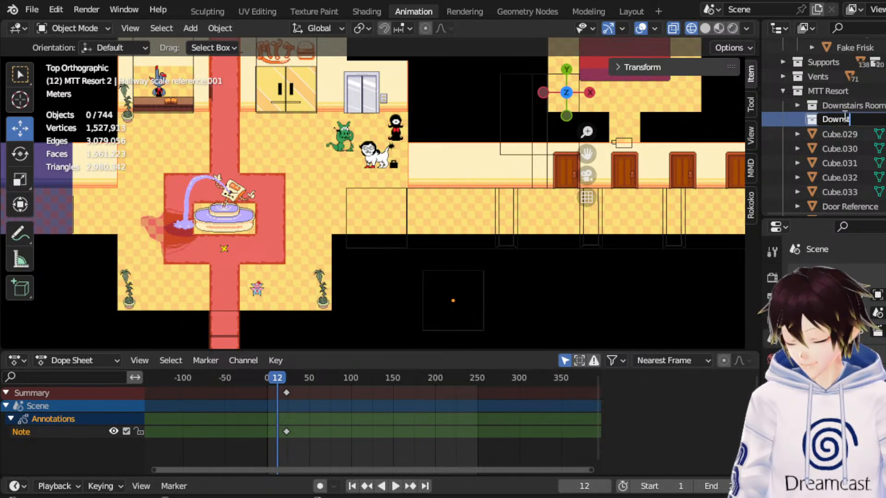
type("airs Hall")
key("BackSpace")
key("BackSpace")
key("BackSpace")
key("BackSpace")
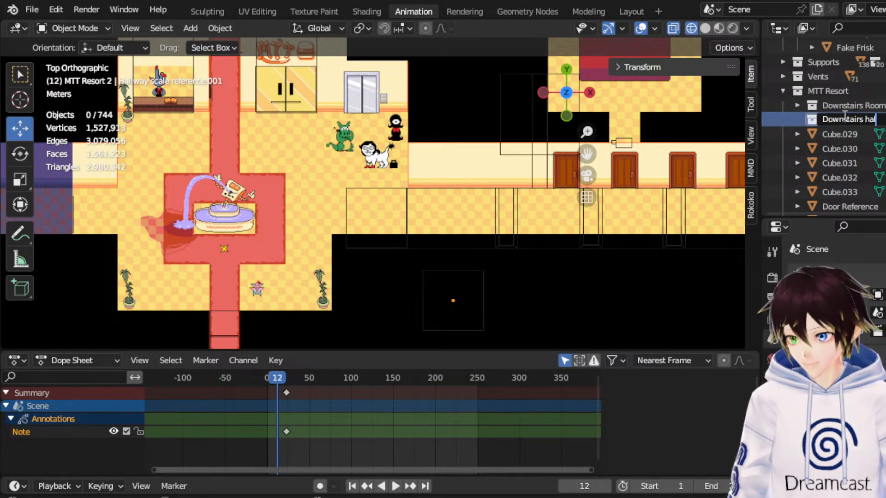
type("Hall Sca")
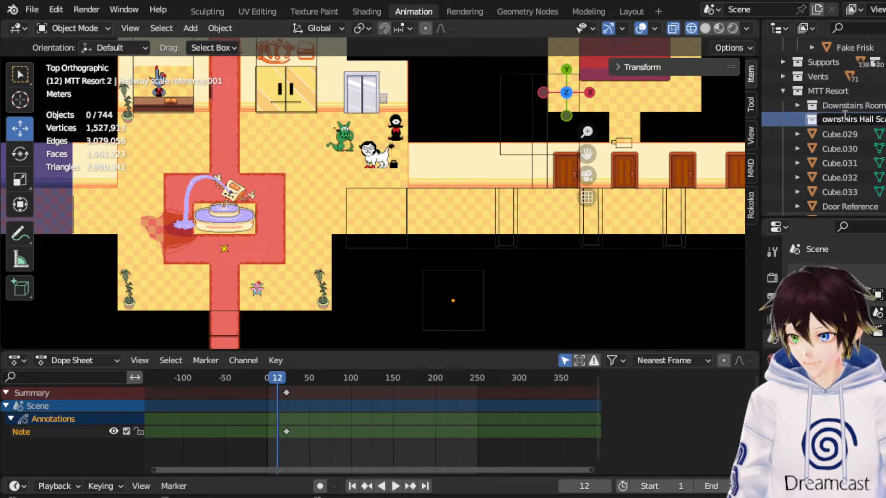
key("Return")
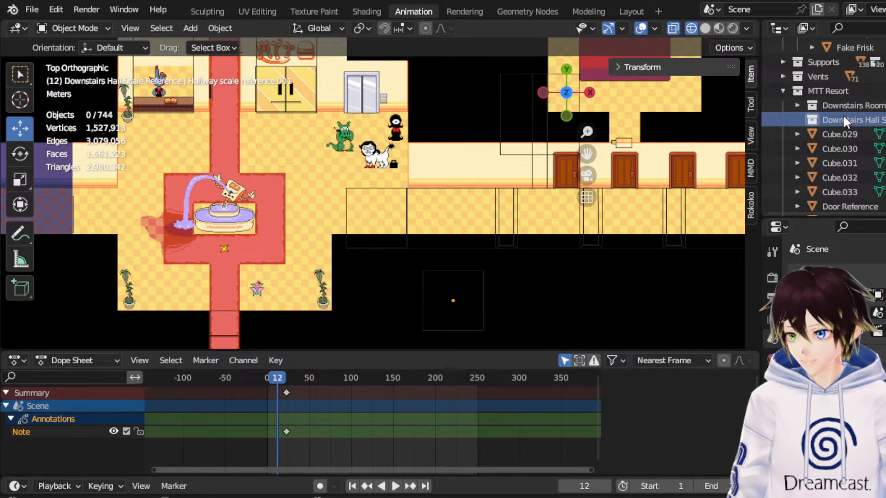
Rename the duplicated box below the hallway to Hallway Scale reference model.
left_click(483, 286)
scroll(850, 135, "down", 5)
double_click(850, 186)
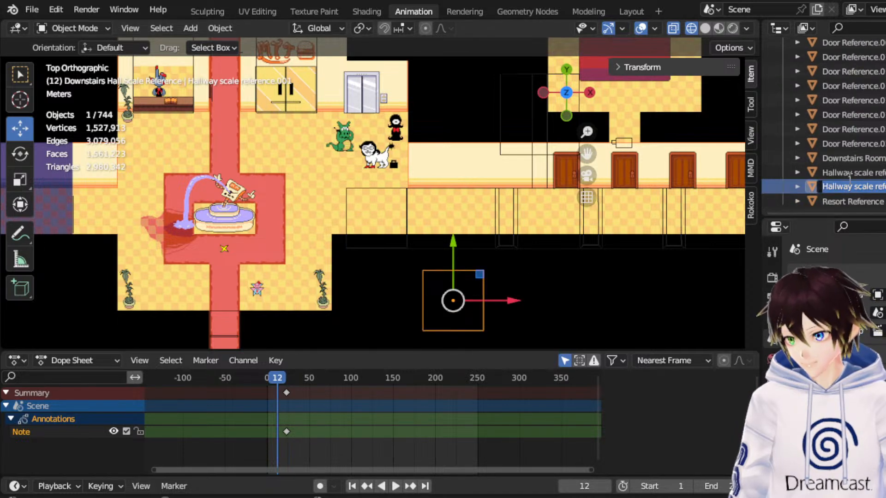
type("Hallway Scale reference model")
key("Return")
Put Hallway Scale reference model in the Downstairs Hall Scale Reference collection and exclude both downstairs scale reference collections from the view layer.
left_click_drag(848, 178, 853, 113)
left_click(796, 108)
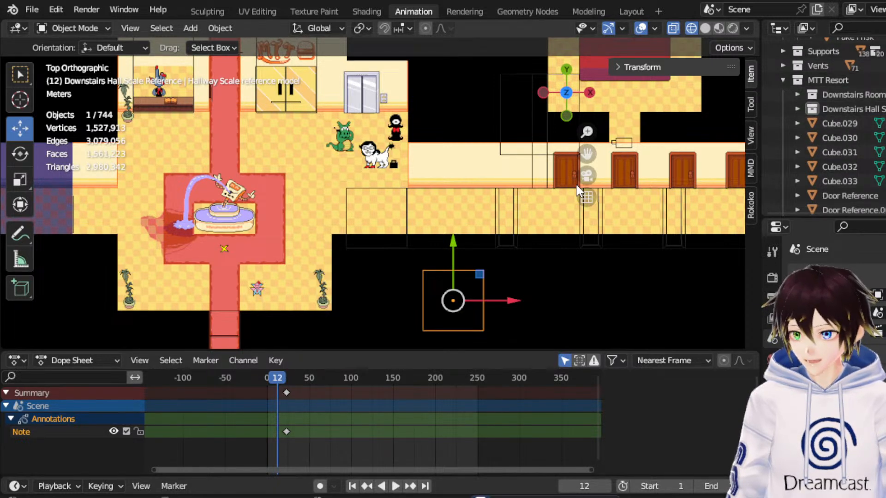
left_click(883, 109)
left_click(883, 94)
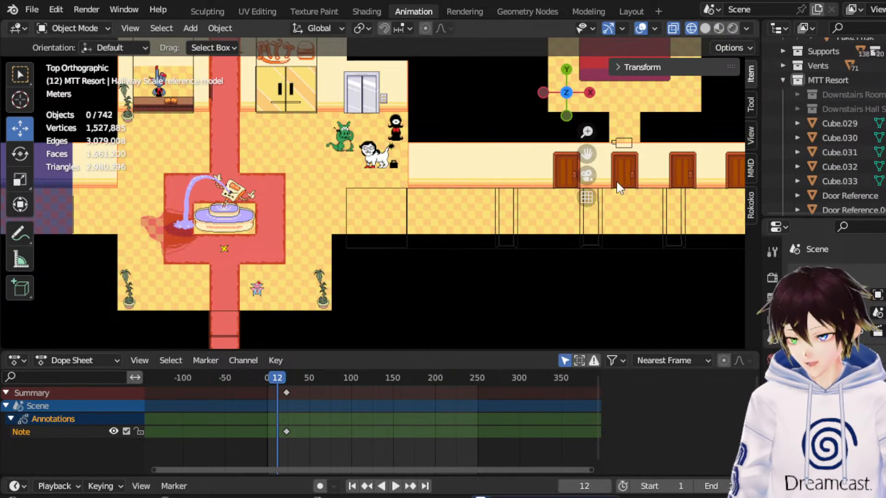
Move the lobby-side vertices of the Hallway scale reference box about -1.01 m along X to the lobby's edge.
left_click(384, 189)
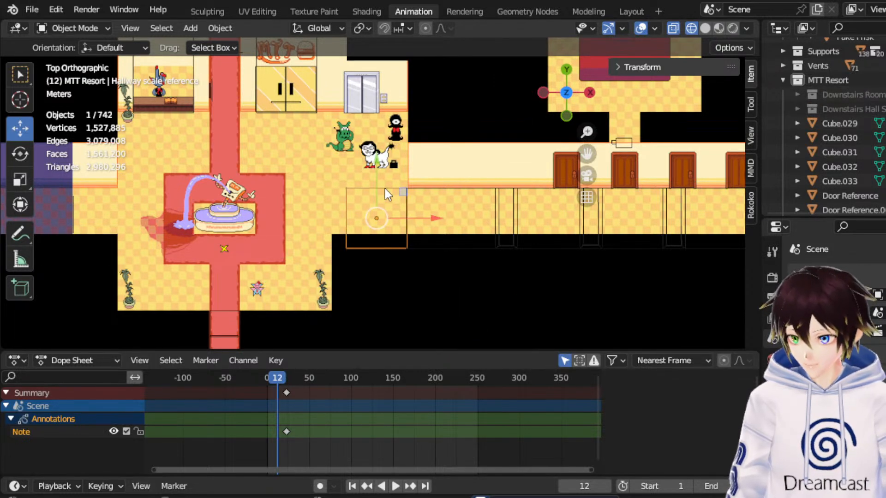
left_click(85, 29)
left_click(92, 59)
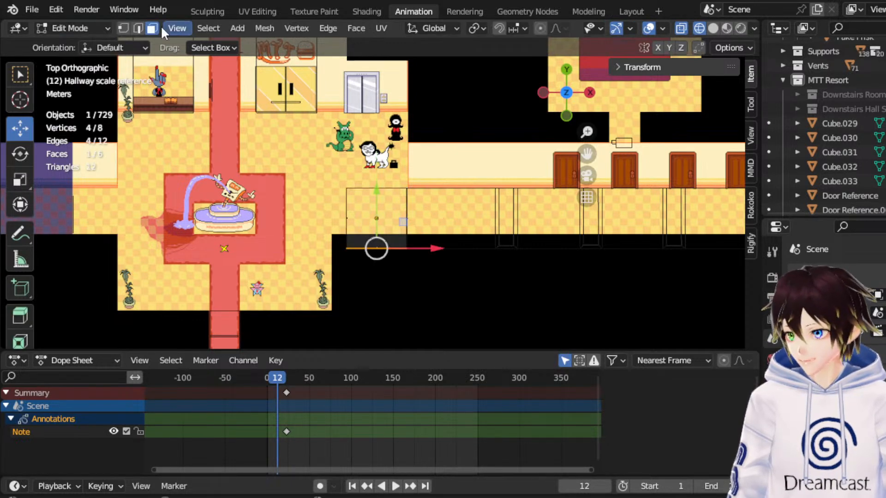
left_click(123, 29)
left_click_drag(328, 185, 372, 220)
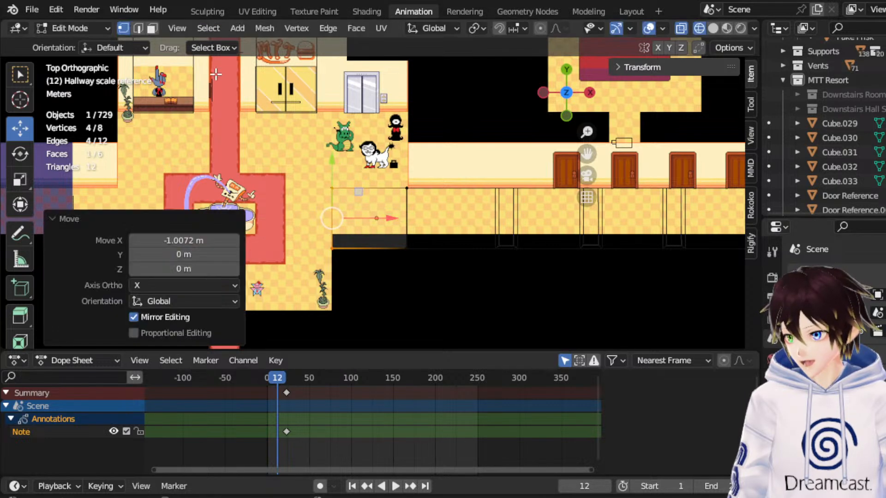
Extrude the hallway box's upper face about 6.04 m along Y and nudge it a further 0.18 m toward the elevator wall.
left_click(152, 28)
left_click(382, 207)
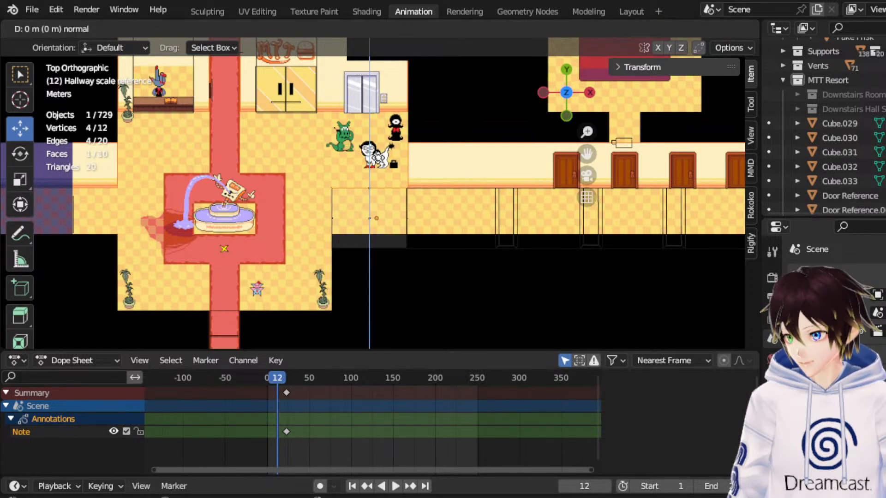
key("e")
key("Escape")
left_click_drag(371, 152, 384, 64)
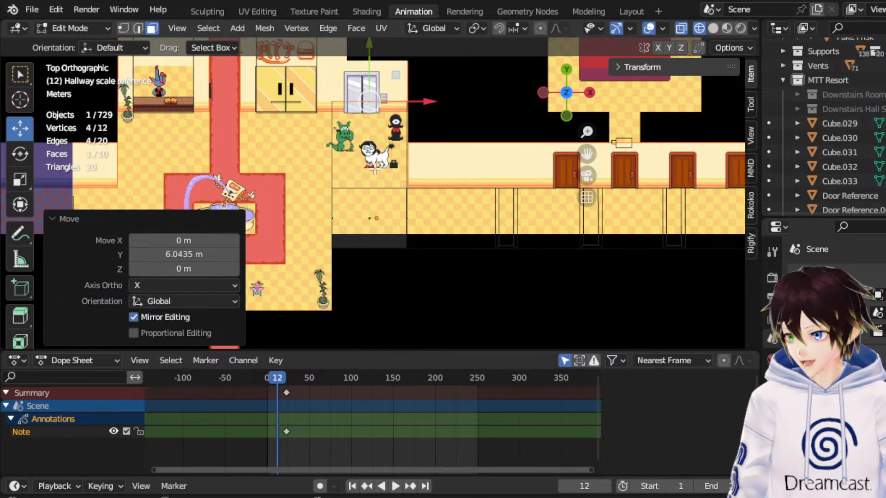
scroll(375, 168, "down", 1)
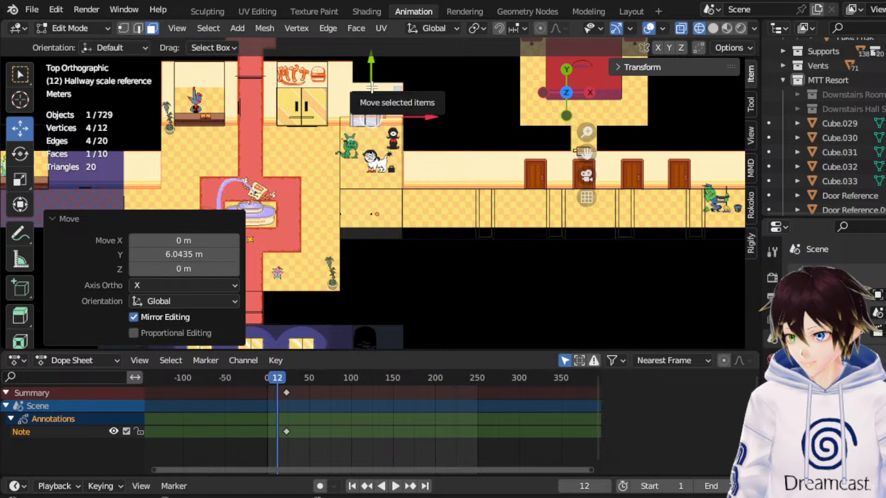
left_click_drag(373, 86, 374, 81)
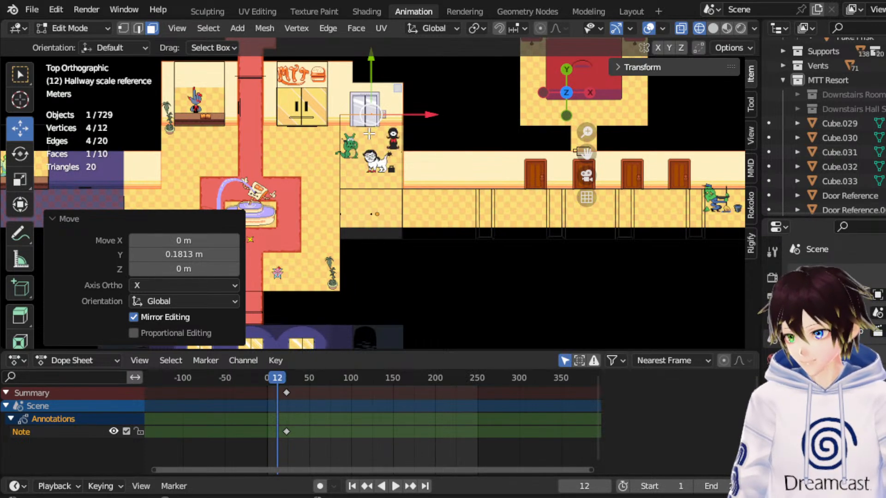
Extrude the two lobby-side faces of the box about -6.35 m along X to the edge of the red carpet.
left_click_drag(310, 142, 369, 217)
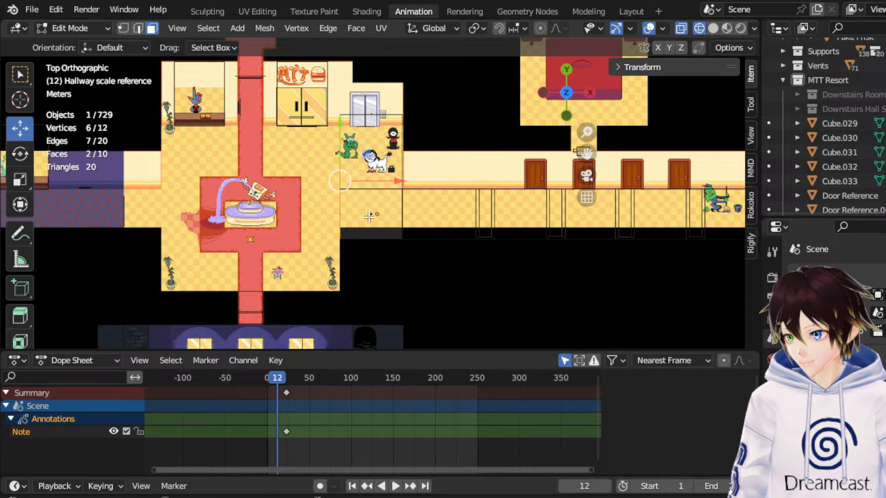
key("e")
right_click(369, 217)
left_click_drag(378, 180, 304, 175)
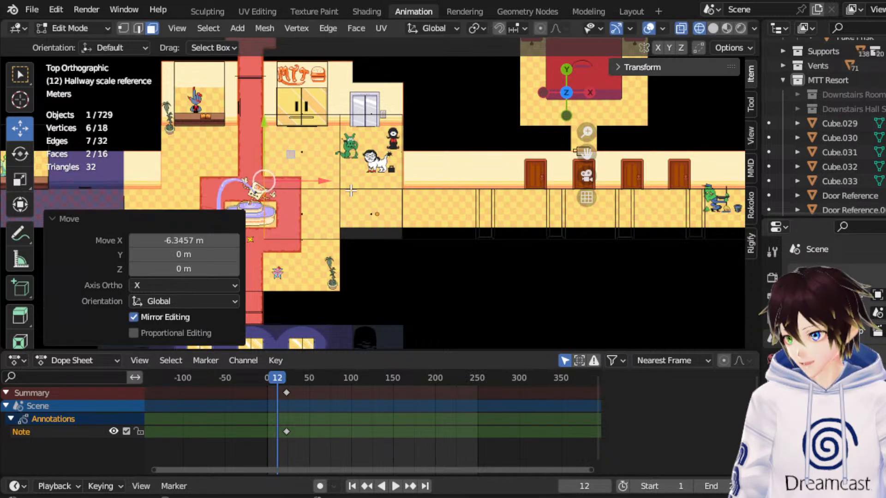
Extrude the same two faces about -2.54 m along X, across the width of the red carpet.
left_click_drag(606, 153, 684, 153)
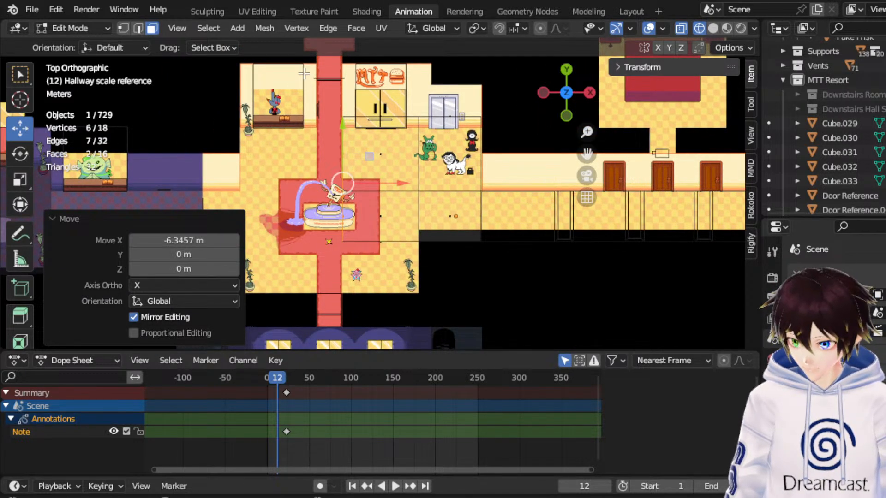
left_click_drag(590, 148, 589, 161)
scroll(545, 181, "up", 2)
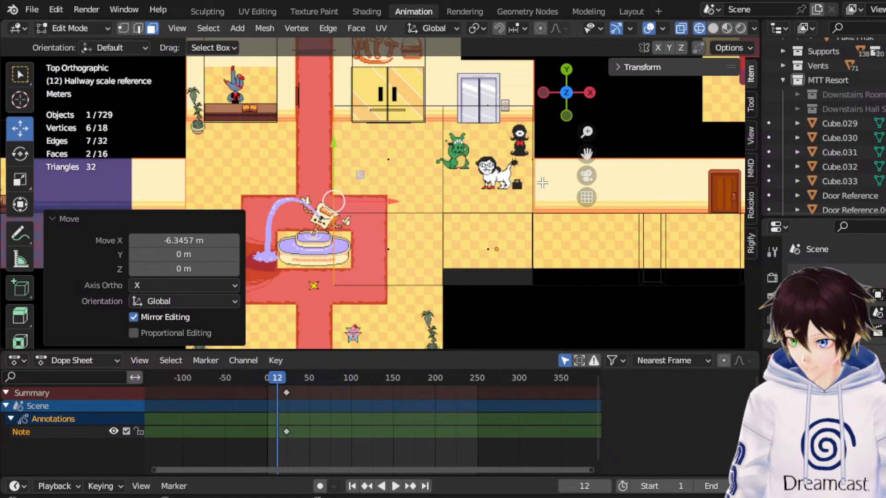
scroll(542, 182, "down", 2)
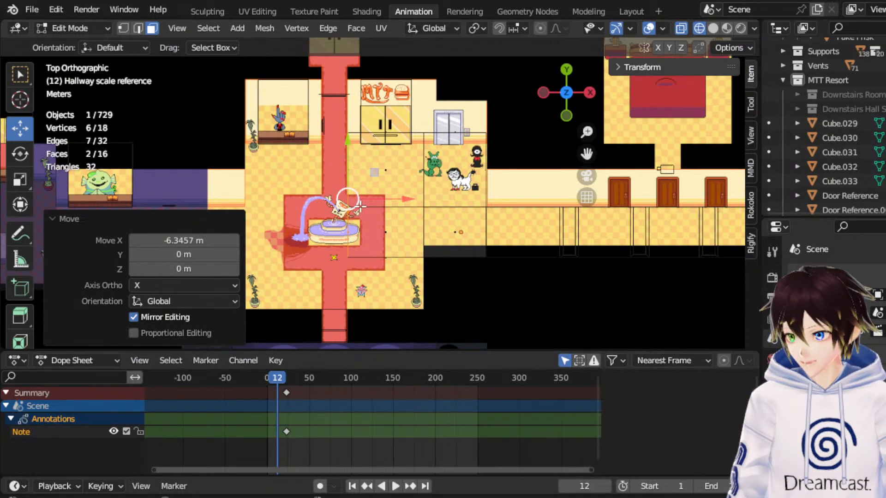
right_click(369, 198)
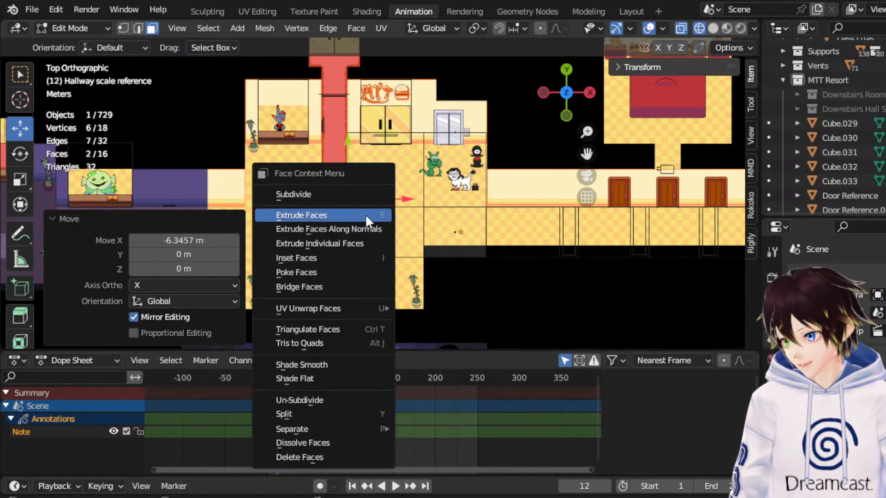
left_click(365, 215)
right_click(397, 205)
key("g")
key("x")
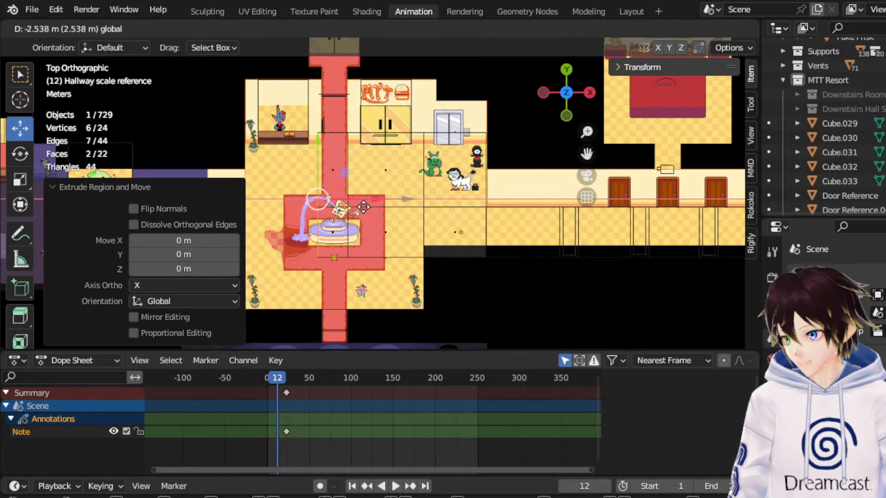
left_click(365, 207)
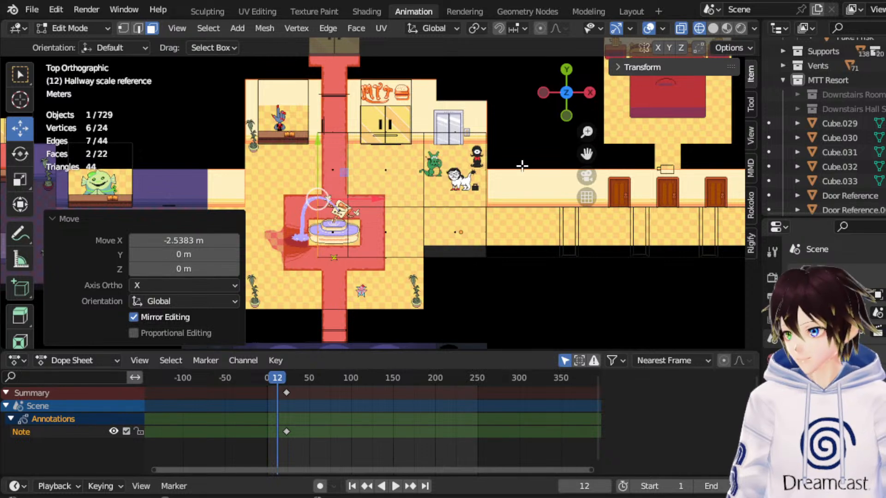
Extrude the two faces another 6.04 m to the lobby's far wall and return to Object Mode.
left_click_drag(586, 153, 654, 145)
right_click(402, 201)
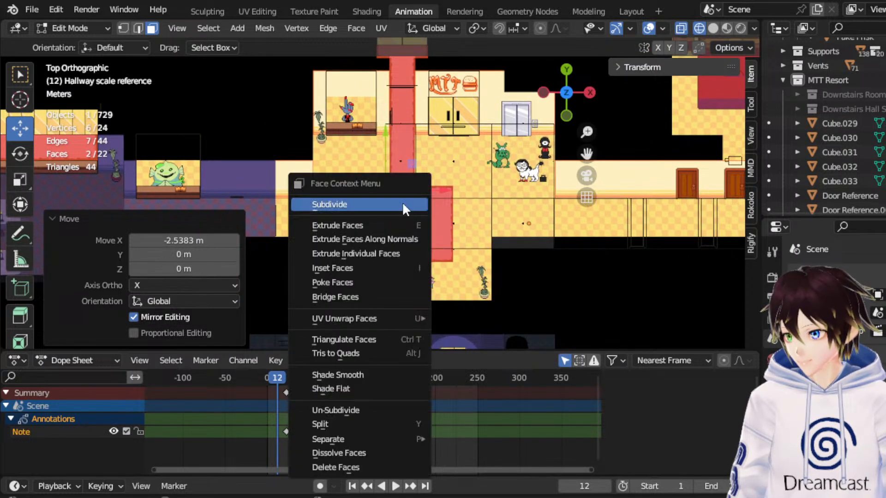
left_click(399, 225)
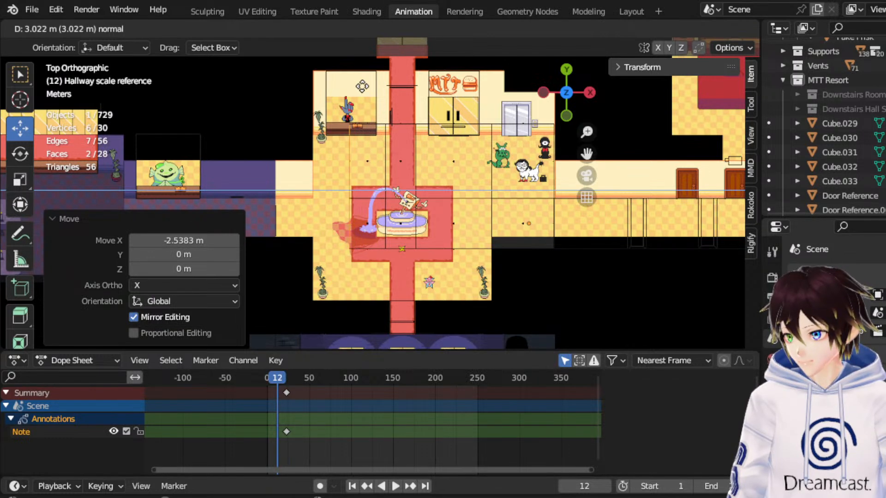
left_click(326, 192)
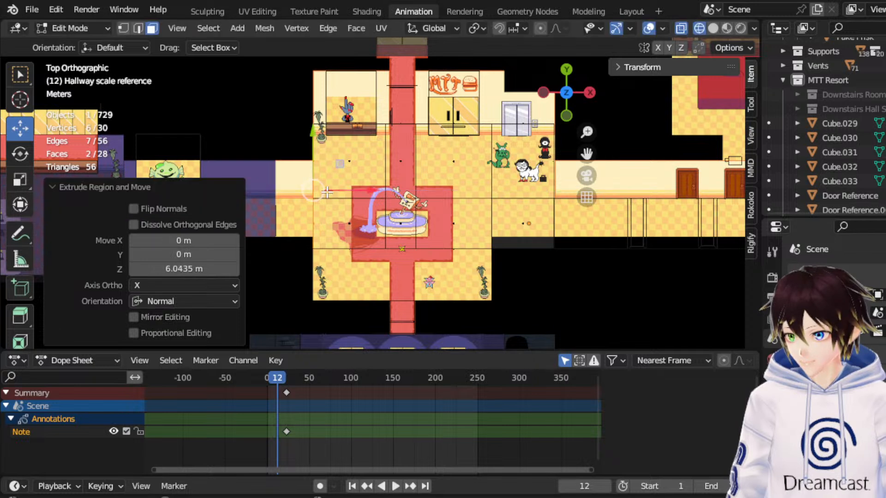
left_click(109, 28)
left_click(107, 44)
Rename the extended Hallway scale reference object to Main Hall Reference.
scroll(298, 175, "down", 1)
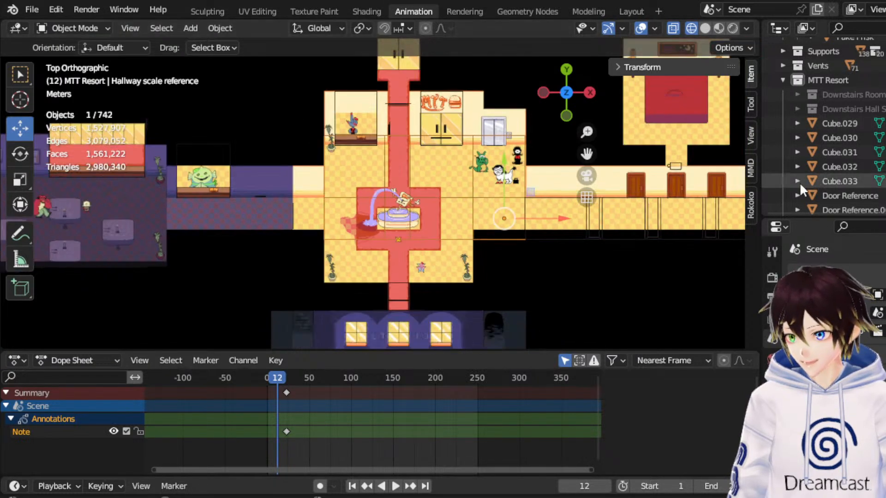
scroll(839, 148, "down", 8)
double_click(859, 188)
type("Main")
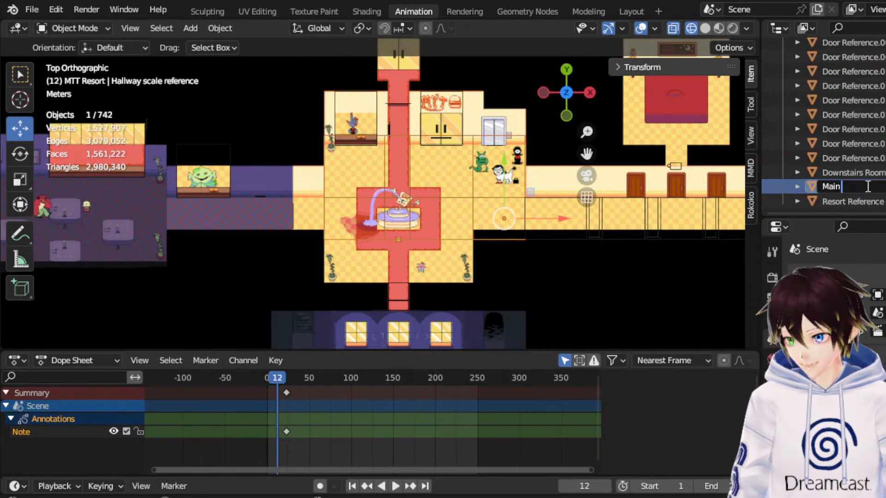
type(" Hall Reference")
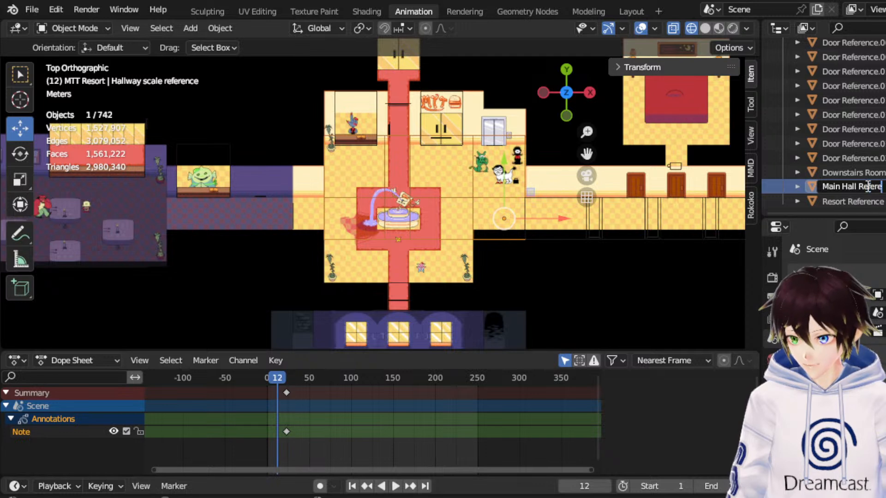
key("Return")
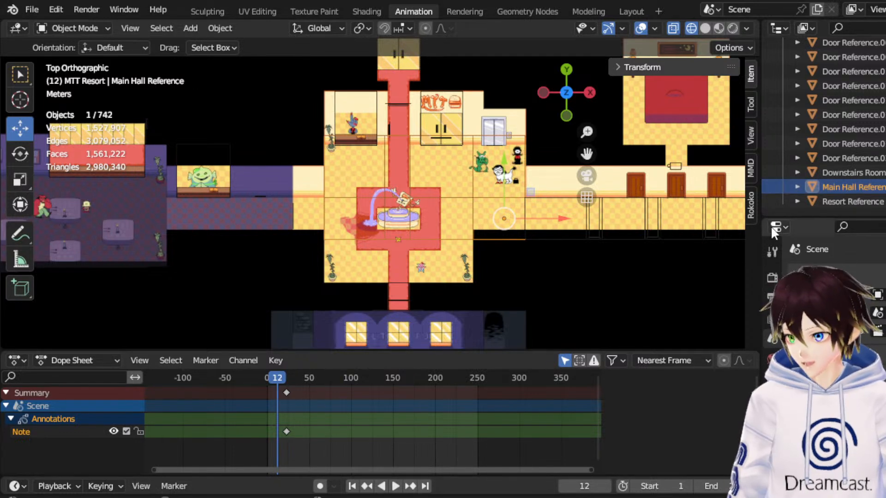
Check the extents of the Downstairs Room Hall and Main Hall Reference objects over the map from above and in perspective.
left_click_drag(587, 153, 613, 150)
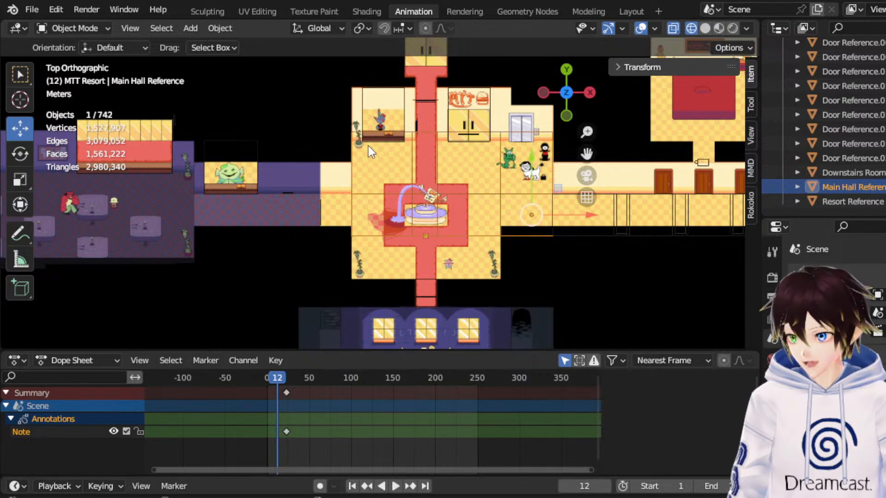
left_click_drag(586, 154, 760, 163)
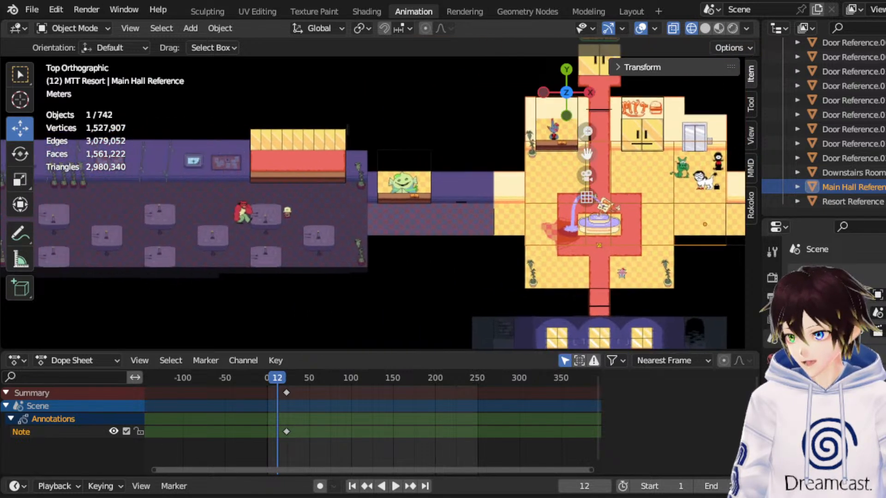
scroll(277, 159, "down", 4)
scroll(279, 159, "up", 2)
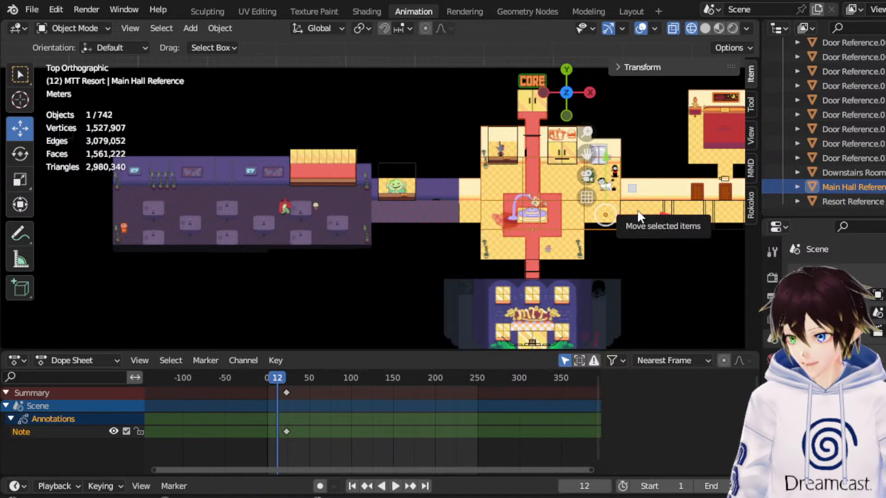
left_click(849, 173)
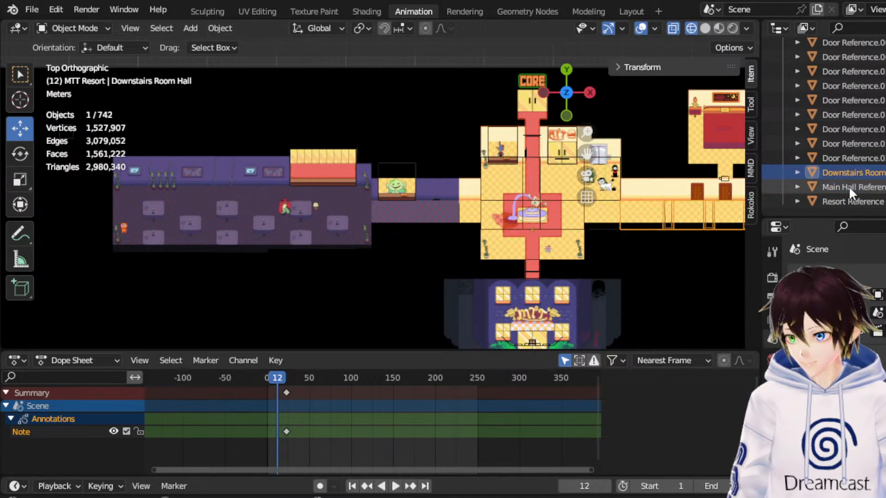
left_click(848, 186)
left_click(541, 198)
left_click(542, 198)
middle_click_drag(541, 201, 503, 131)
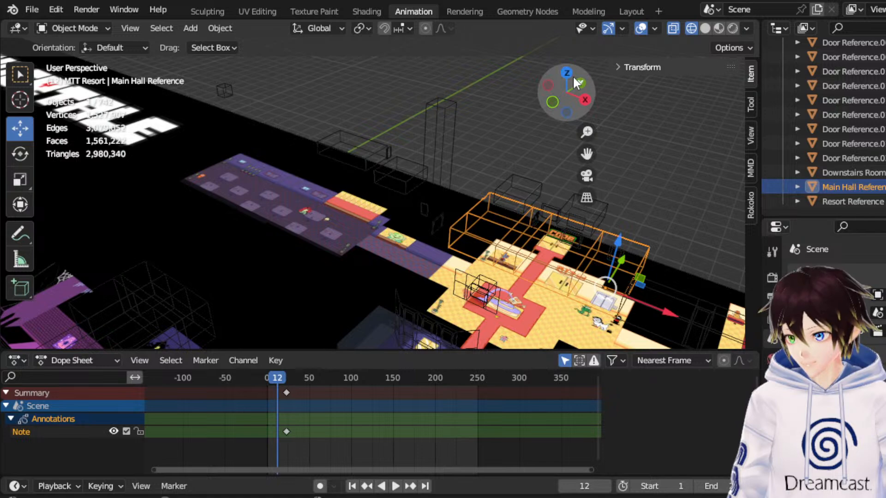
Duplicate the box over the green character's counter and move the copy about 15.04 m along X and -3.86 m along Y into the lobby.
left_click(389, 180)
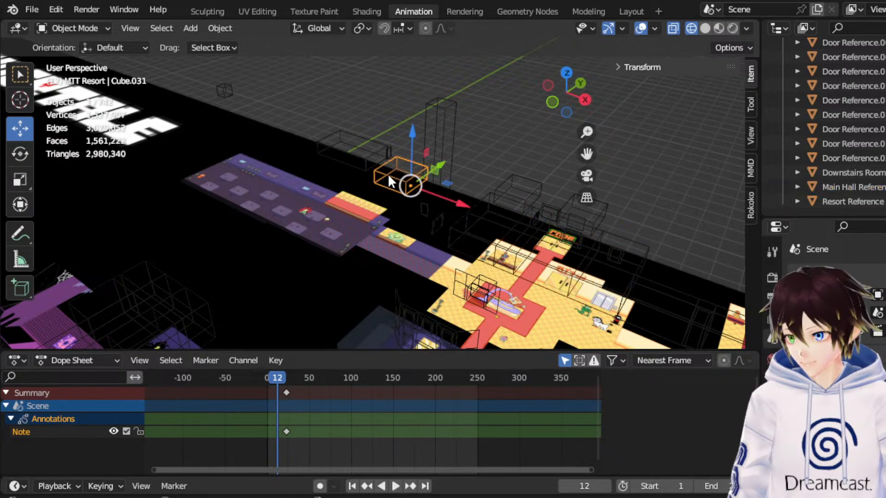
left_click(568, 74)
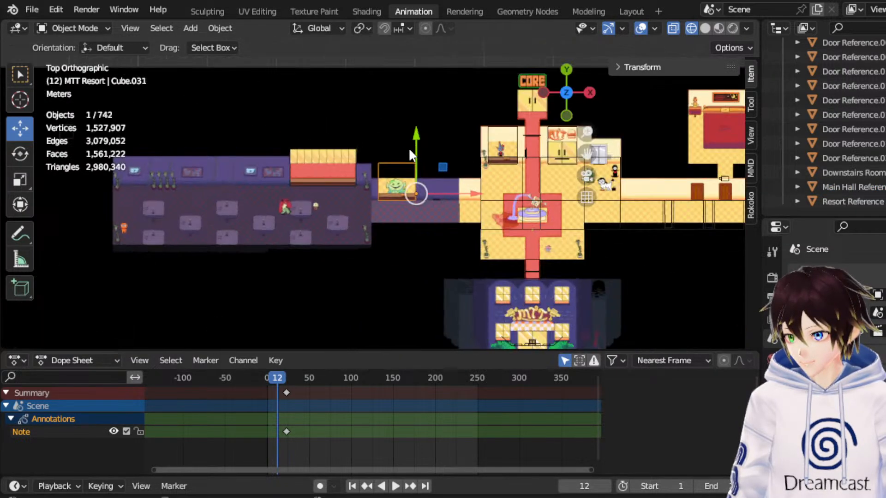
right_click(409, 152)
left_click(406, 158)
left_click(405, 159)
left_click_drag(442, 168, 546, 194)
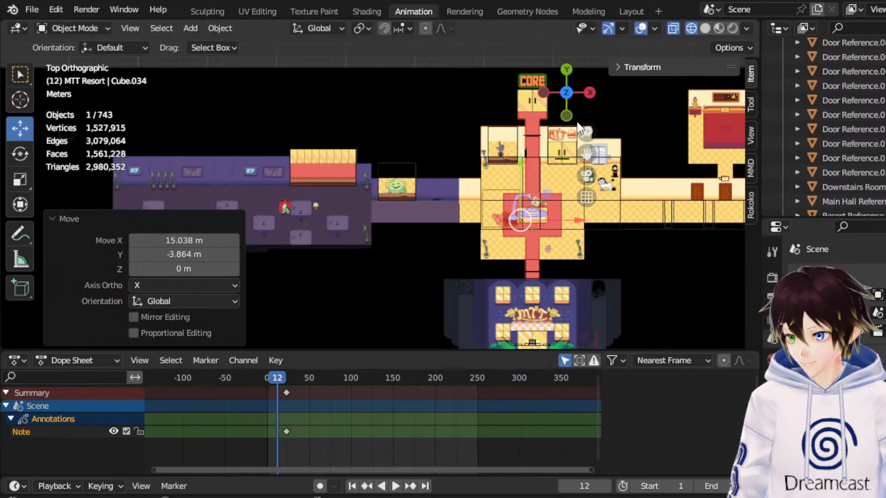
Lower the duplicated box about 2.16 m along Z in front view to the hall references' floor level.
left_click(565, 114)
scroll(503, 174, "up", 5)
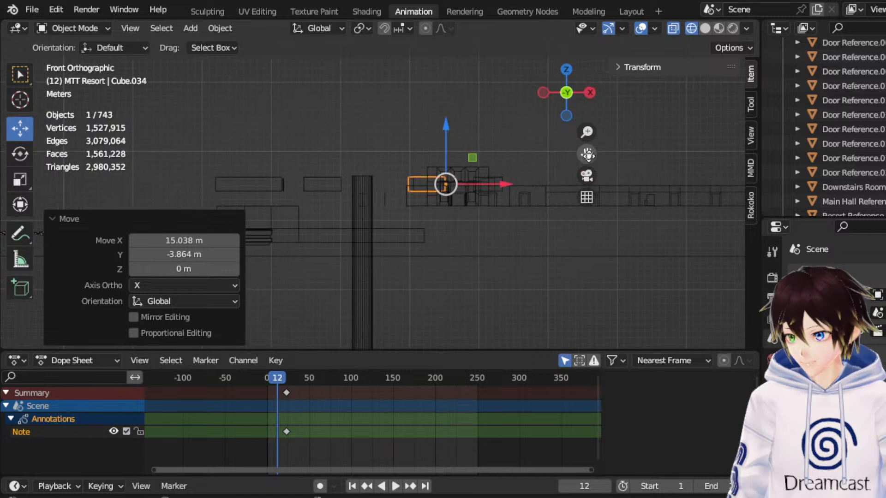
left_click_drag(587, 154, 471, 163)
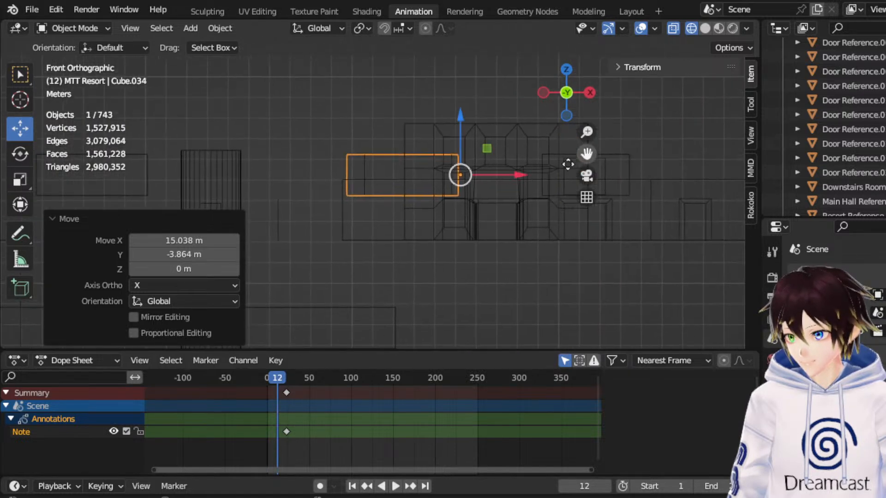
scroll(491, 178, "up", 4)
left_click_drag(546, 121, 559, 214)
In Edit Mode, raise the box's top vertices to match the hall reference's height, finishing with a 0.04 m Z adjustment.
left_click(93, 28)
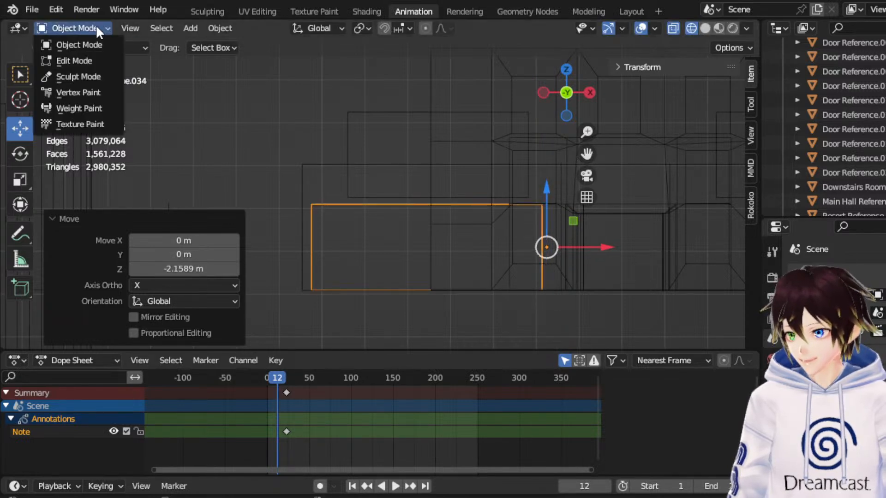
left_click(81, 60)
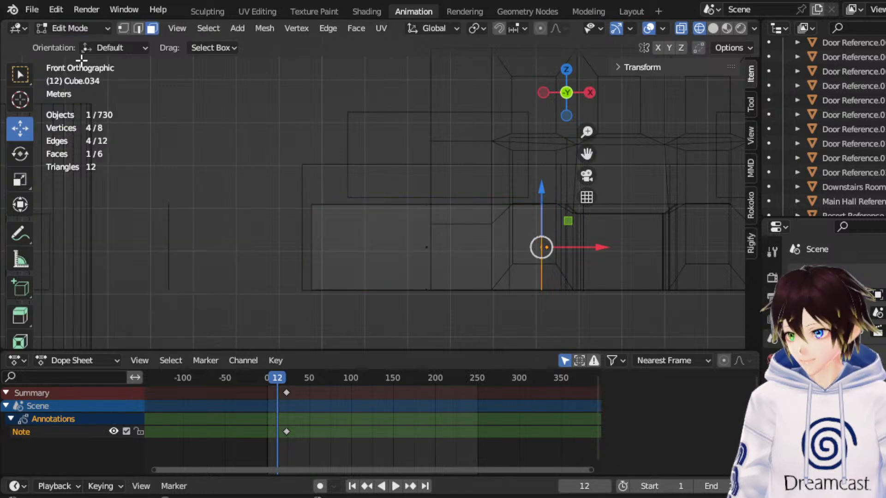
left_click_drag(233, 132, 582, 234)
left_click_drag(434, 163, 490, 119)
scroll(461, 130, "up", 4)
scroll(408, 137, "down", 3)
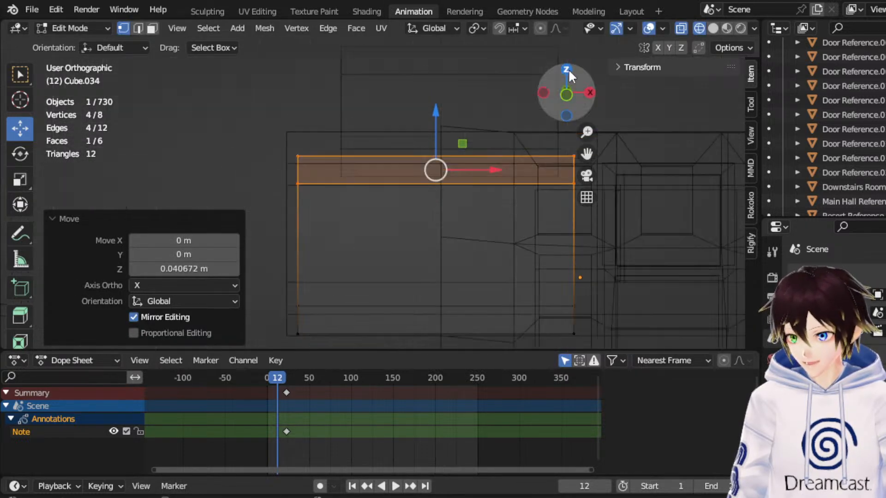
Shift all of the box's geometry about 16.75 m along X to the downstairs room hallway east of the lobby.
left_click(567, 69)
scroll(353, 184, "down", 2)
left_click_drag(295, 155, 389, 300)
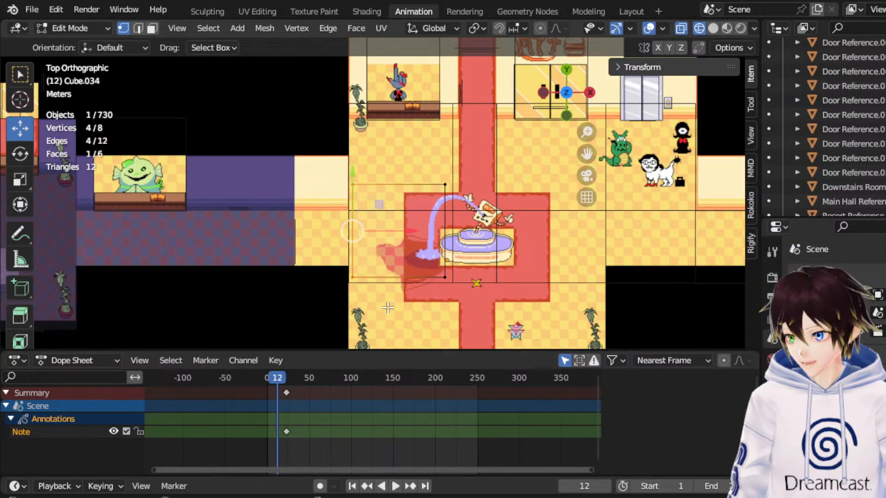
scroll(484, 300, "down", 2)
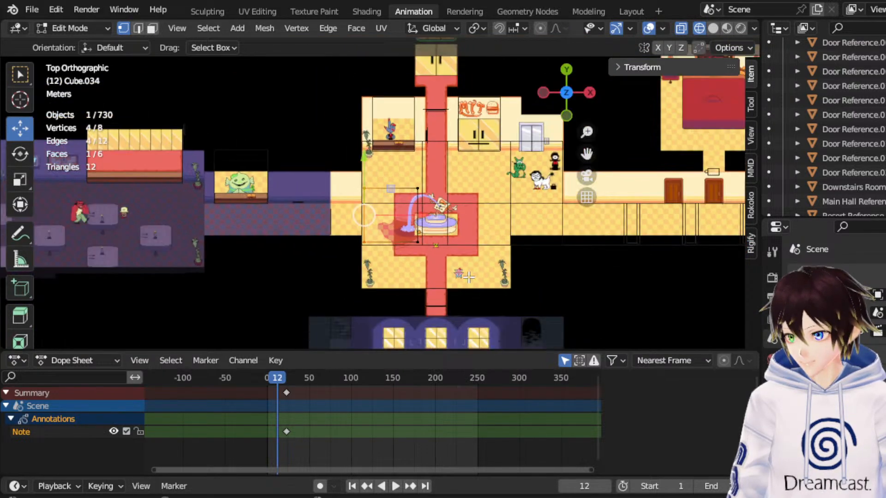
key("a")
left_click_drag(435, 216, 602, 216)
left_click_drag(591, 155, 462, 124)
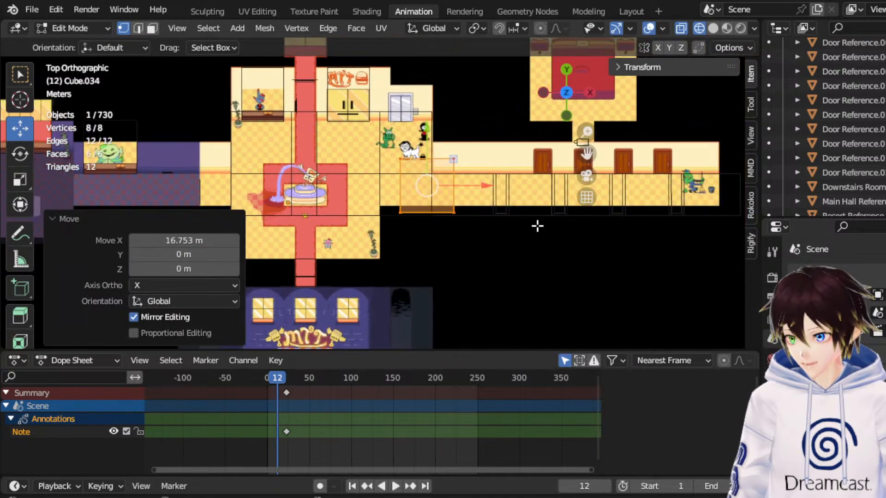
Align the box's depth with the hallway reference, moving its back side -1.19 m along Y, and return to Object Mode.
scroll(535, 226, "up", 6)
left_click_drag(520, 140, 519, 151)
scroll(517, 150, "down", 2)
left_click_drag(410, 104, 576, 155)
left_click_drag(477, 101, 483, 125)
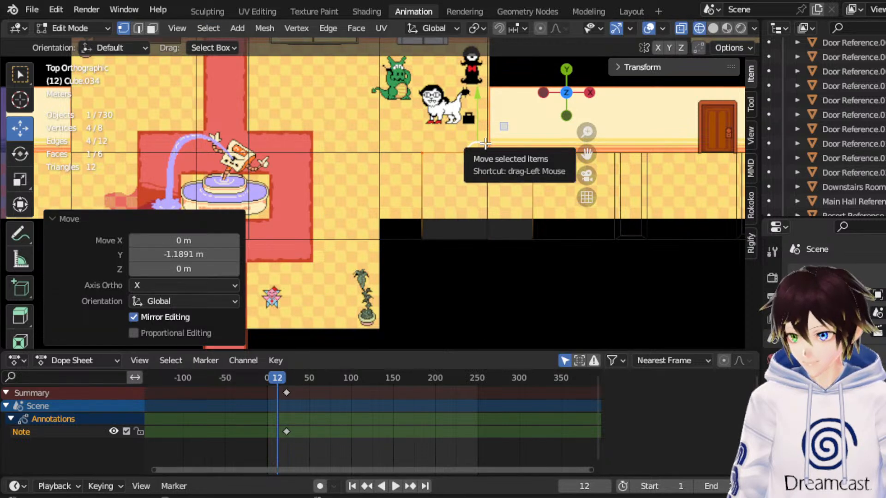
scroll(482, 151, "down", 4)
left_click(90, 29)
left_click(96, 48)
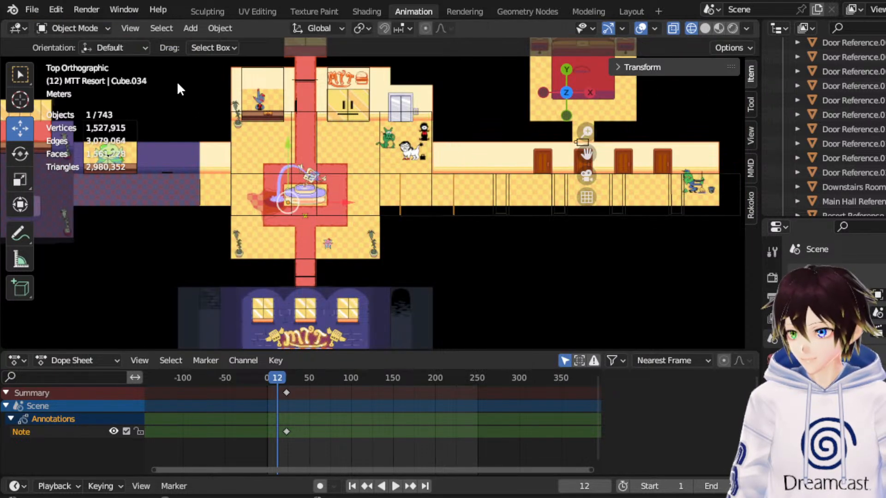
Set the box's origin to its geometry and move it -21.25 m along X to the lobby's west corridor.
right_click(371, 187)
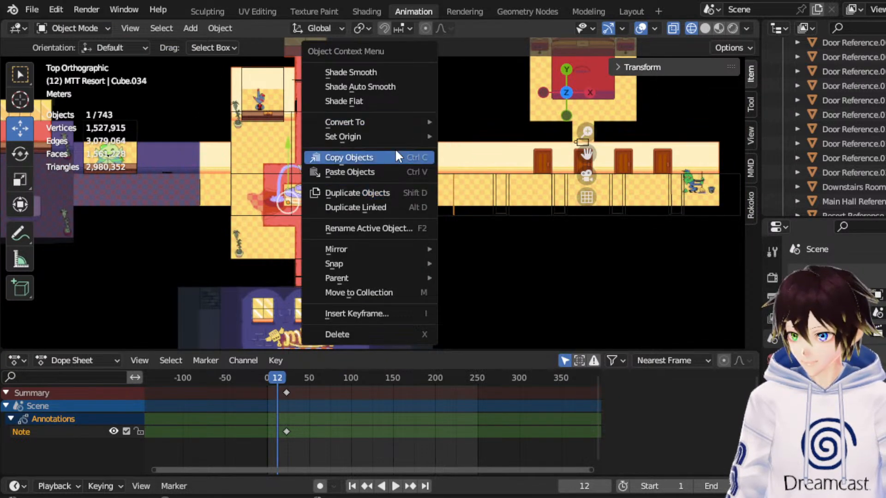
mouse_move(407, 136)
left_click(456, 150)
left_click_drag(474, 189, 262, 190)
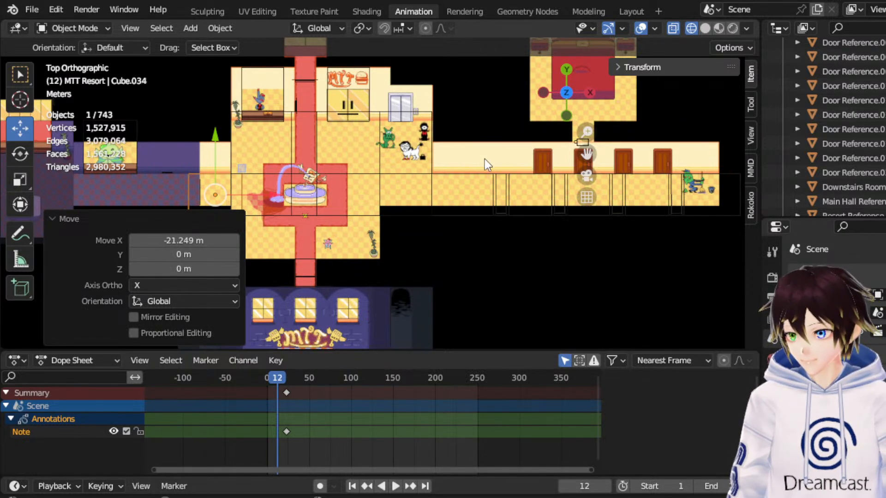
Fit the box to the west corridor's floor along Y and shift it -1.13 m along X to the lobby wall.
left_click_drag(586, 154, 741, 172)
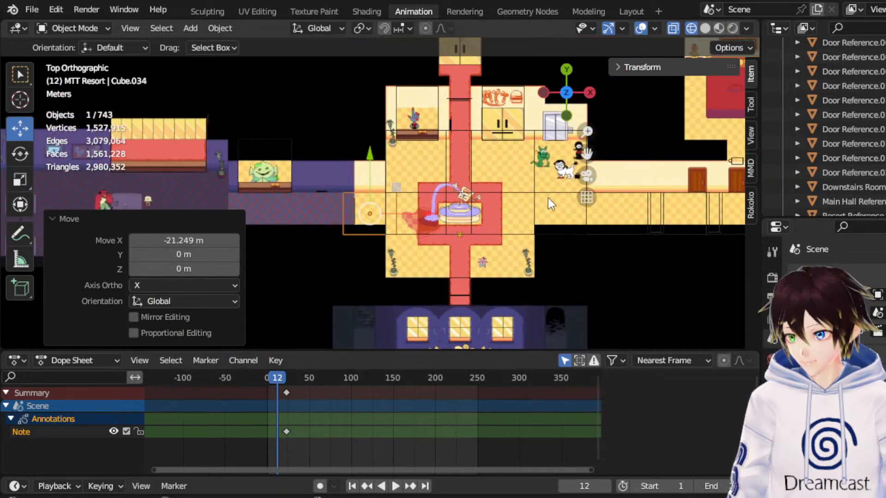
scroll(461, 198, "up", 3)
left_click_drag(361, 180, 361, 159)
left_click_drag(410, 205, 387, 207)
In Edit Mode, extend the box's west side -10.45 m along X to the dining room entrance.
left_click(80, 28)
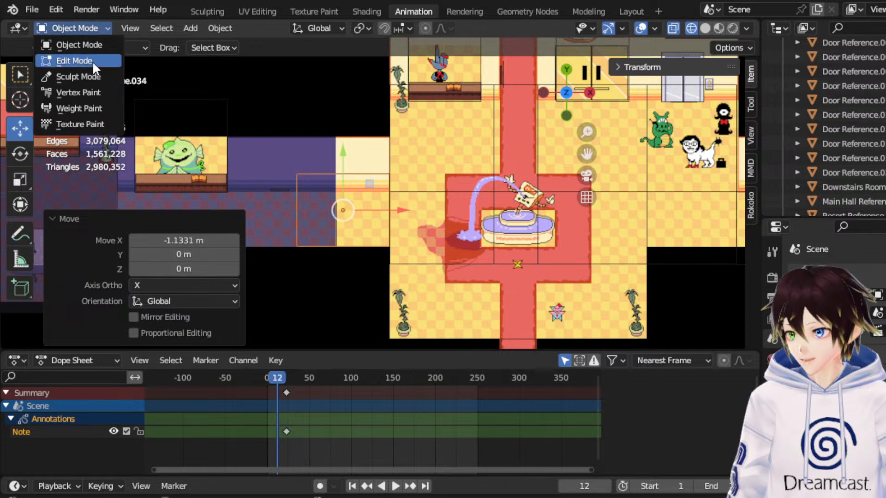
left_click(93, 61)
left_click_drag(232, 140, 335, 274)
left_click_drag(360, 214, 177, 218)
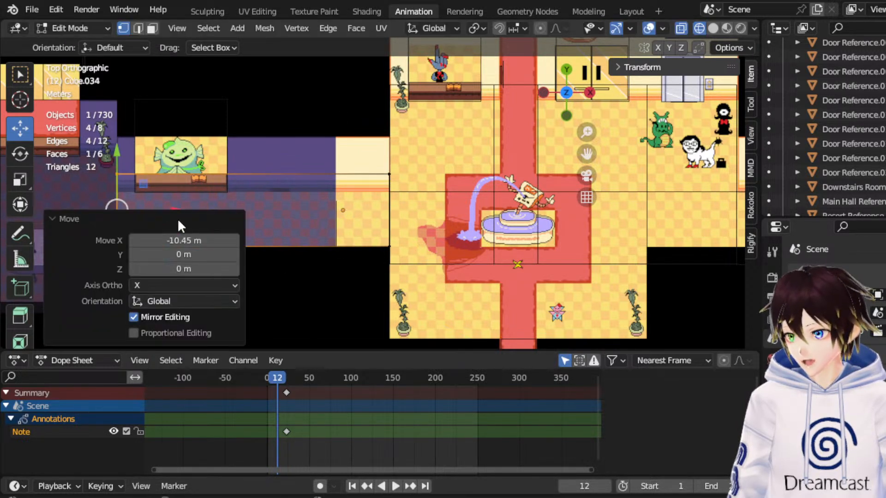
middle_click_drag(246, 191, 477, 198, "shift")
scroll(443, 196, "down", 2)
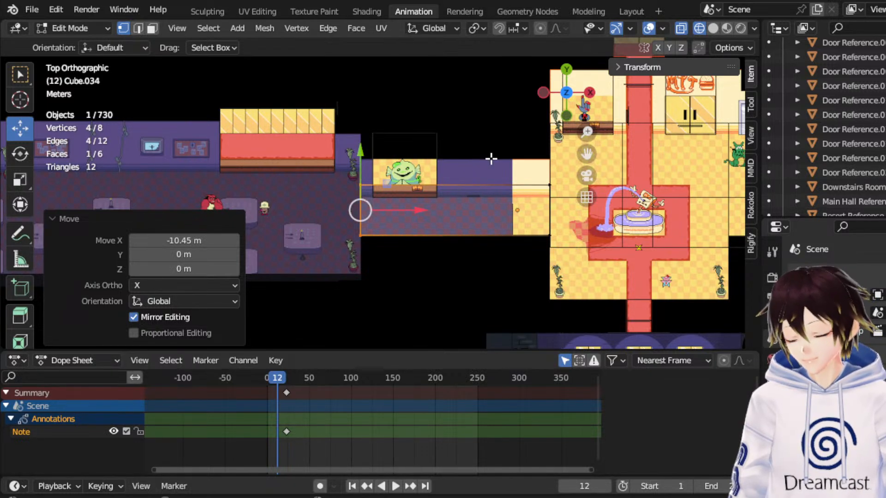
Extrude the box's west face to the dining room's far wall, moving it -32.15 m along X, and return to Object Mode.
left_click(153, 29)
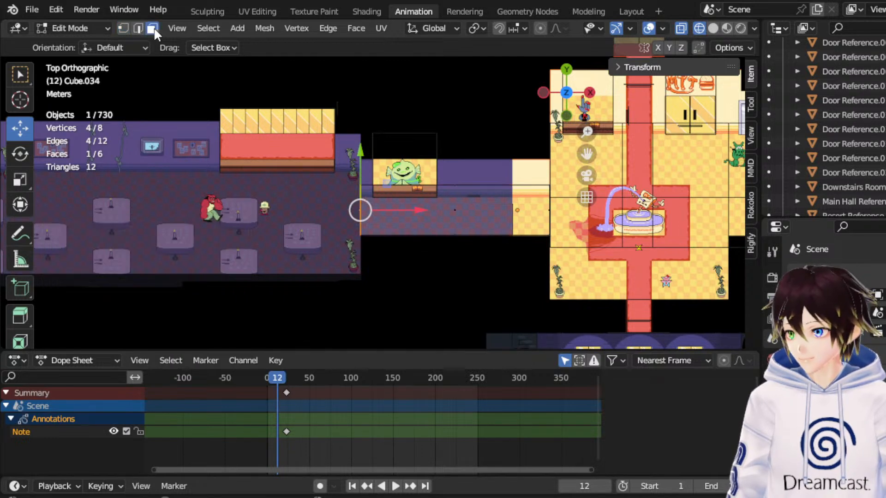
key("e")
right_click(375, 237)
key("g")
key("x")
left_click(367, 200)
left_click_drag(586, 153, 535, 193)
key("g")
key("x")
left_click(152, 186)
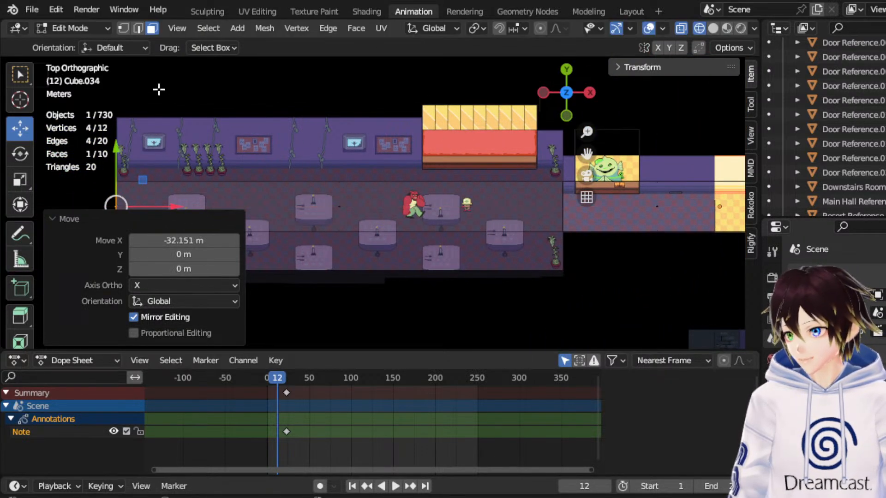
left_click(88, 29)
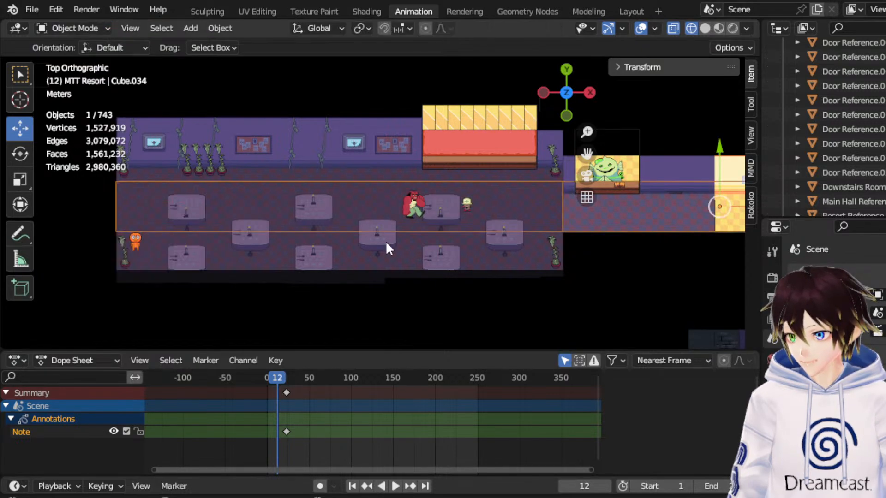
Rename the extended box object Cube.034 to Dining Hall Reference.
scroll(423, 226, "up", 2)
scroll(418, 244, "down", 2)
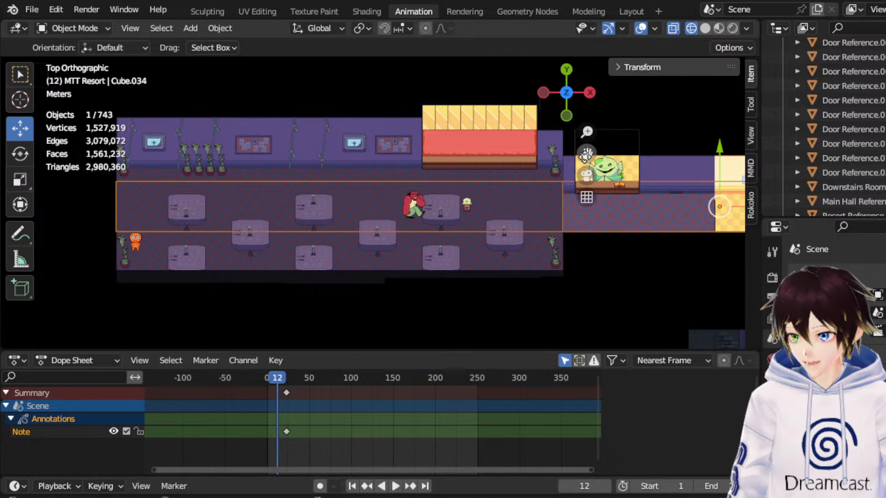
middle_click_drag(585, 153, 478, 149, "shift")
scroll(495, 170, "down", 5)
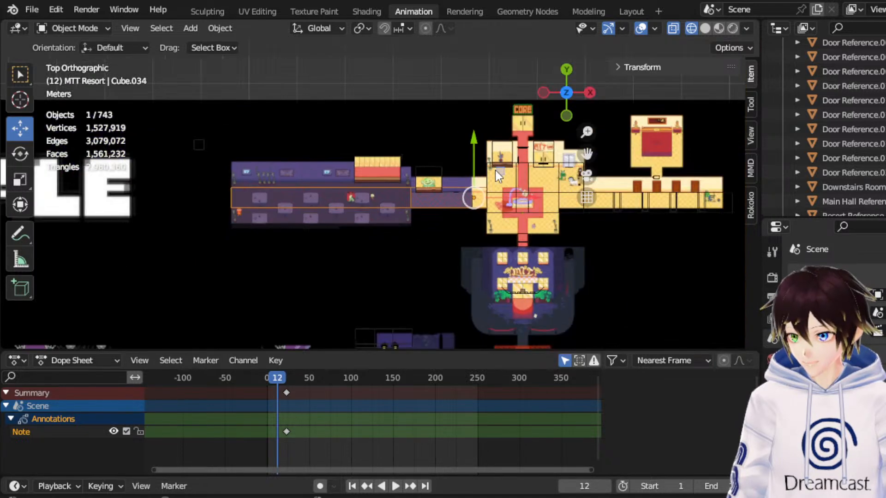
scroll(873, 159, "down", 1)
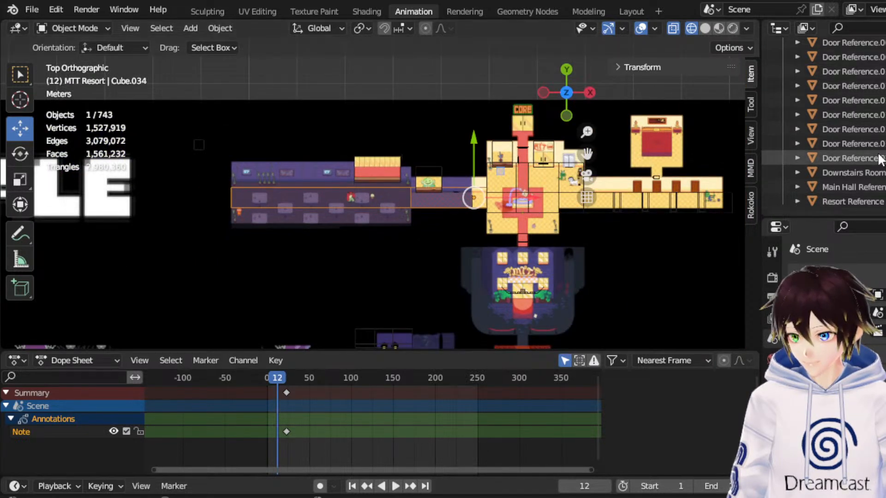
scroll(877, 176, "up", 8)
double_click(850, 143)
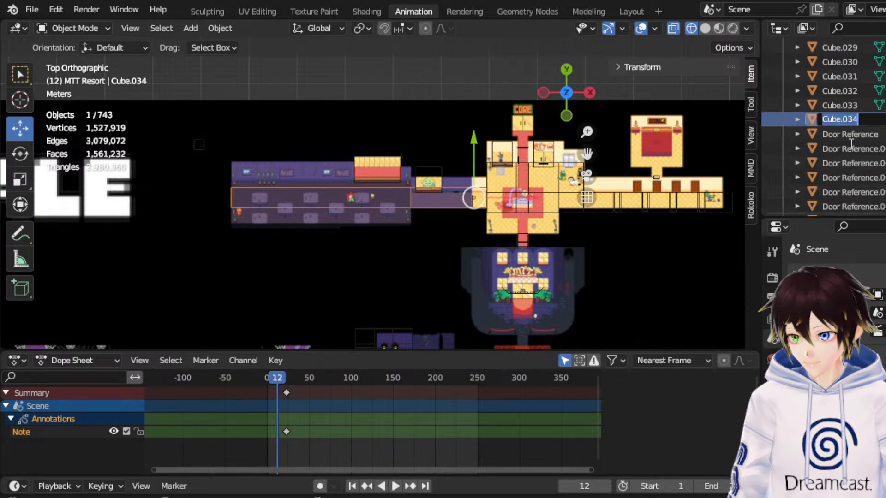
type("Dining")
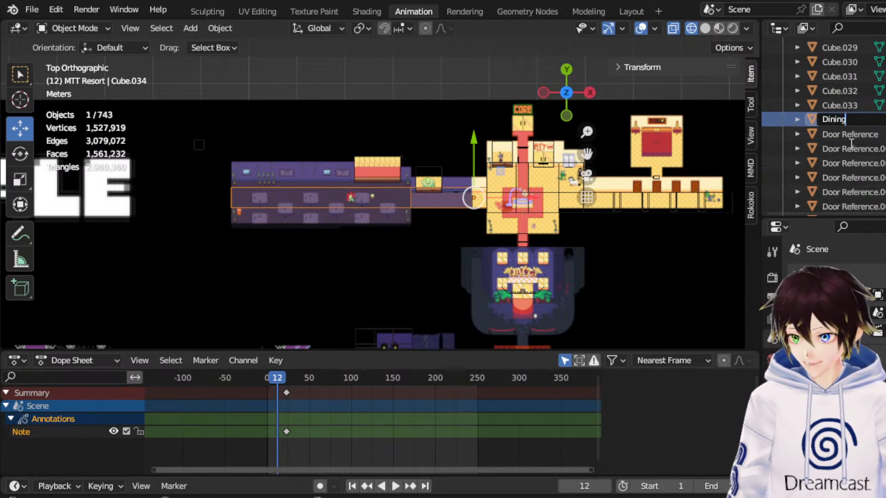
type(" Hal")
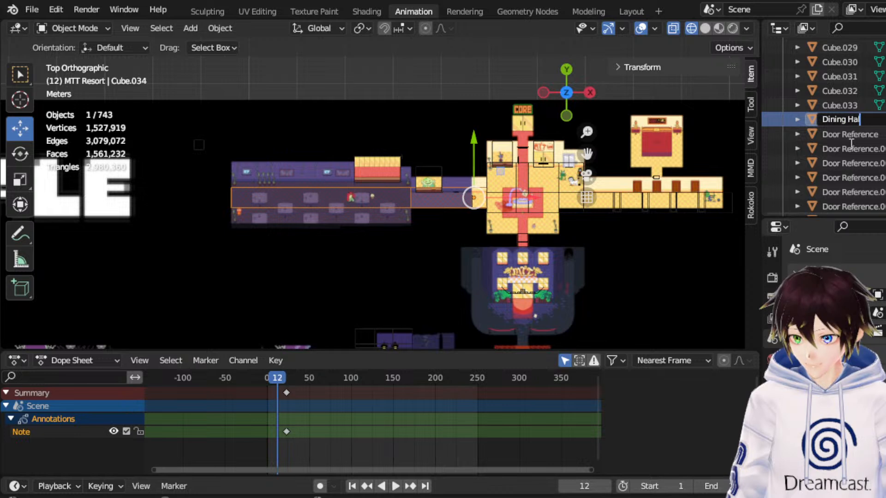
type("l Refere")
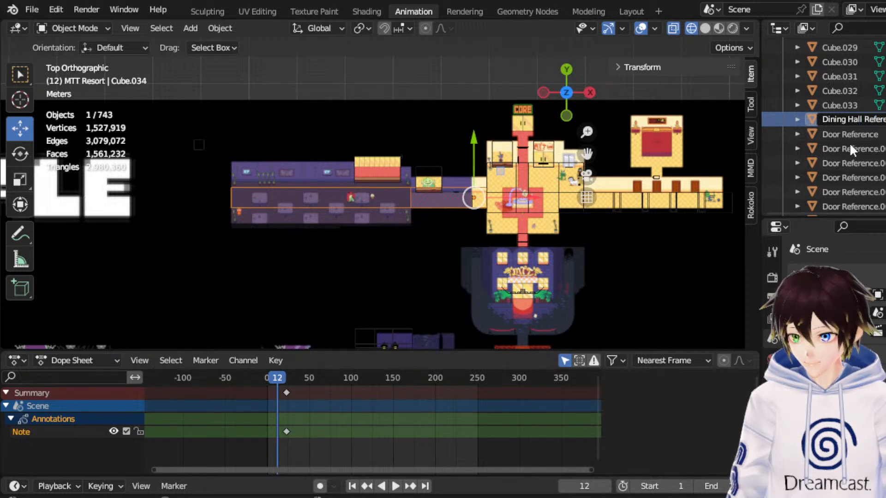
key("Return")
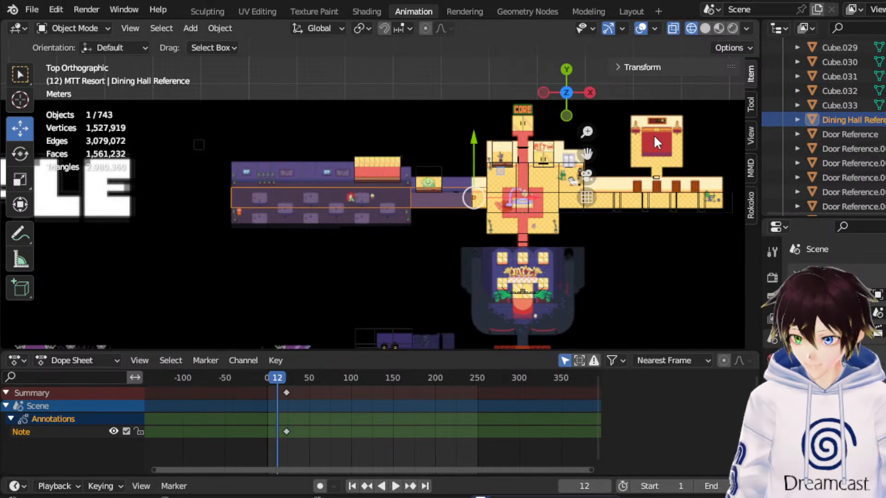
Move Fake Asgore and Fake Frisk together -45.87 m X, -4.06 m Y, plus another -4.24 m X, -1.01 m Y, to the dining room entrance.
scroll(844, 120, "up", 10)
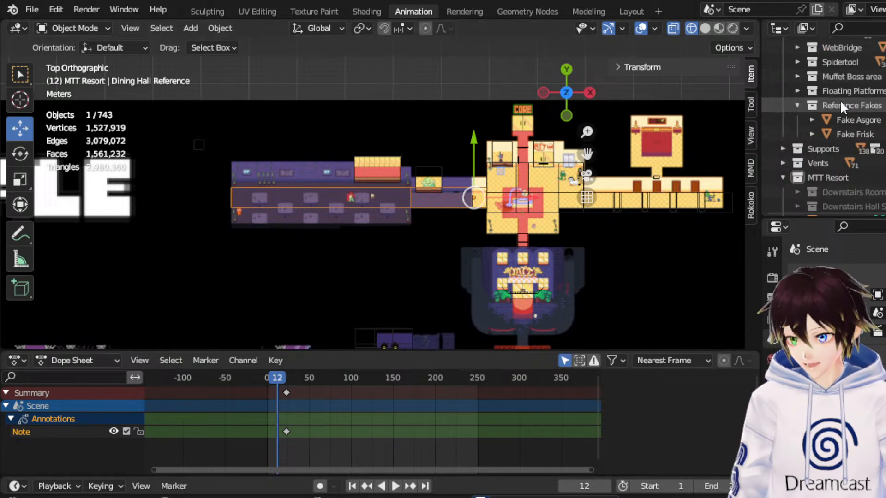
left_click(859, 119)
left_click(858, 131, "shift")
key("g")
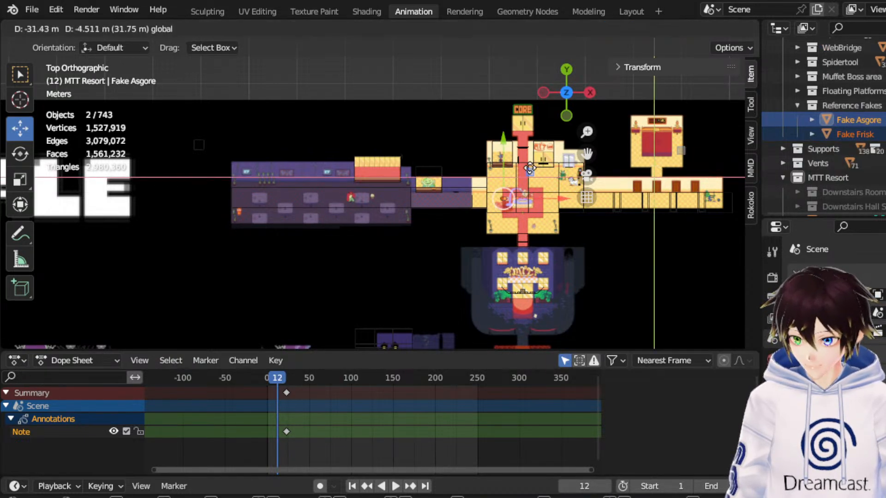
left_click(463, 170)
scroll(463, 170, "up", 6)
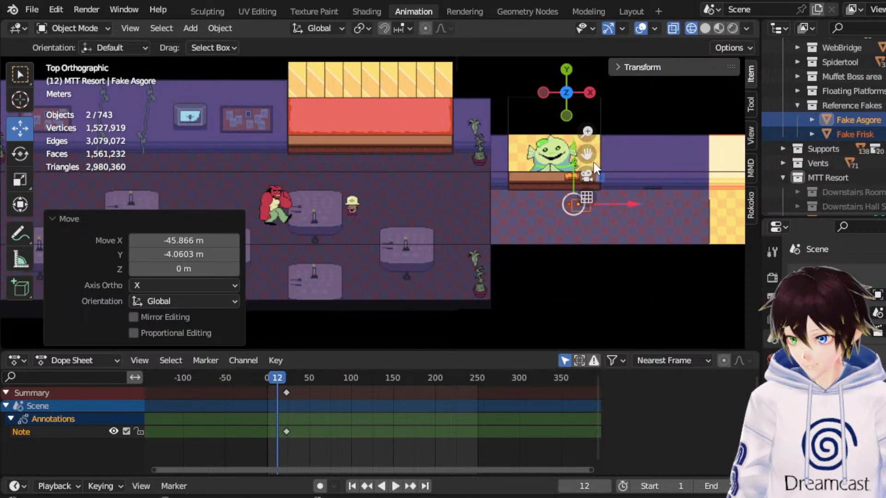
key("g")
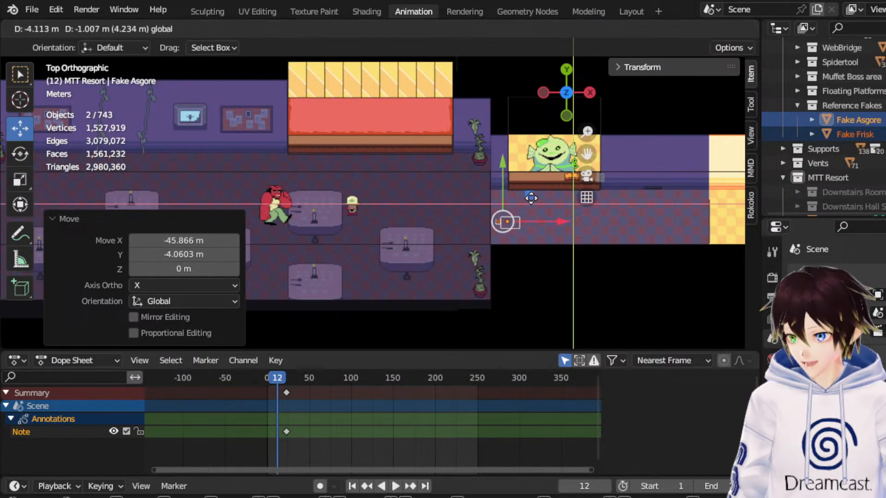
left_click(528, 192)
Move both reference figures -3.36 m along X and -1.43 m along Y to the dining room's easternmost table.
mouse_move(567, 94)
left_mouse_down()
mouse_move(558, 101)
mouse_move(549, 90)
mouse_move(563, 52)
mouse_move(529, 82)
mouse_move(563, 79)
left_mouse_up()
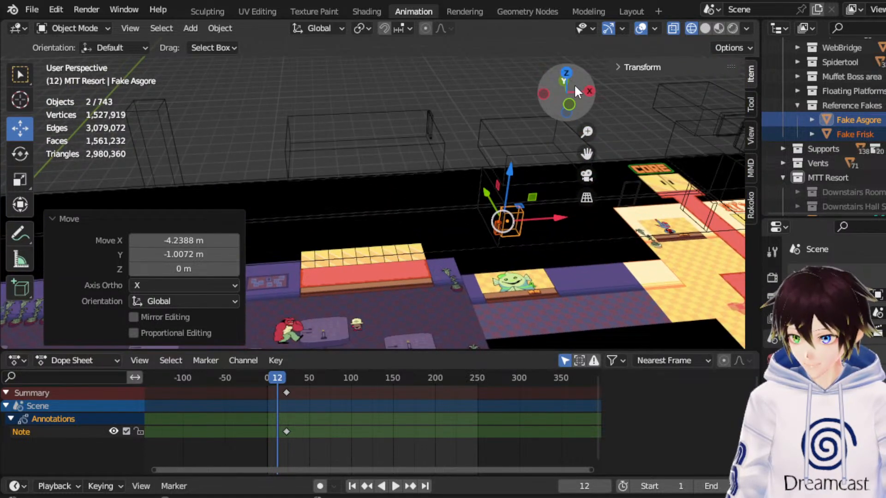
left_click(569, 104)
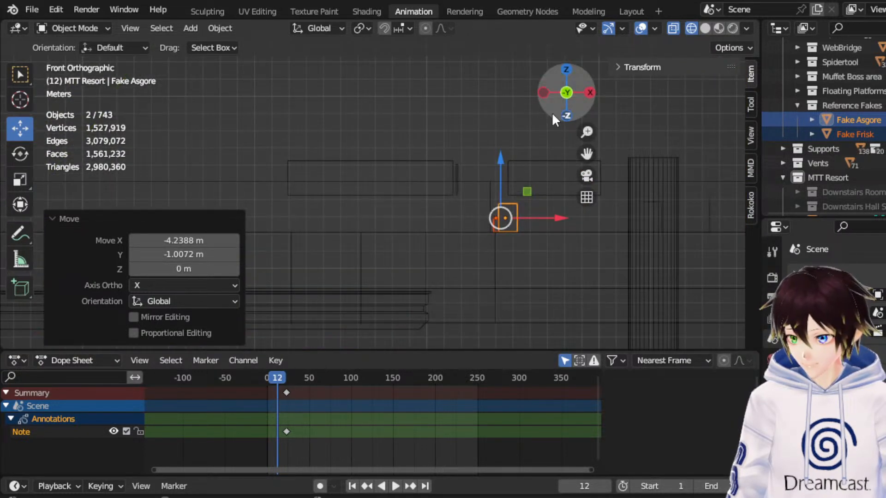
left_click(566, 70)
left_click_drag(585, 146, 622, 131)
key("g")
left_click_drag(506, 186, 499, 210)
scroll(499, 210, "up", 3)
middle_click_drag(498, 210, 499, 159)
left_click_drag(587, 153, 639, 103)
left_click(567, 82)
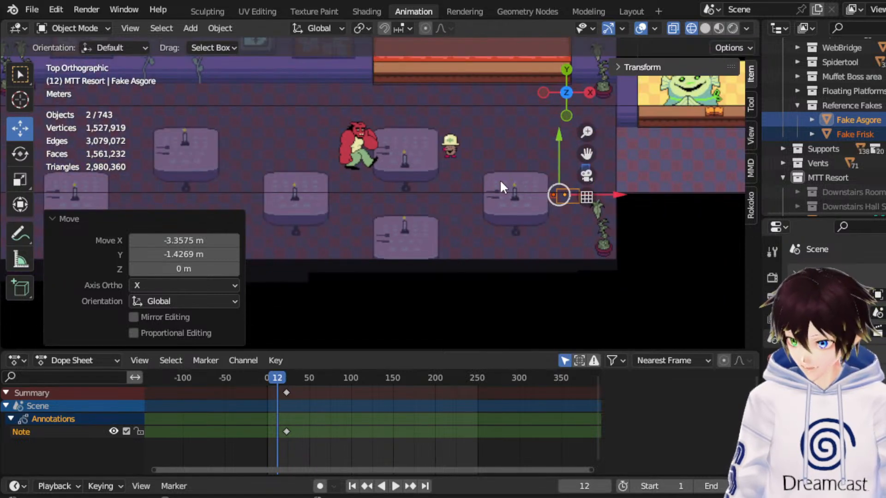
scroll(247, 196, "down", 5)
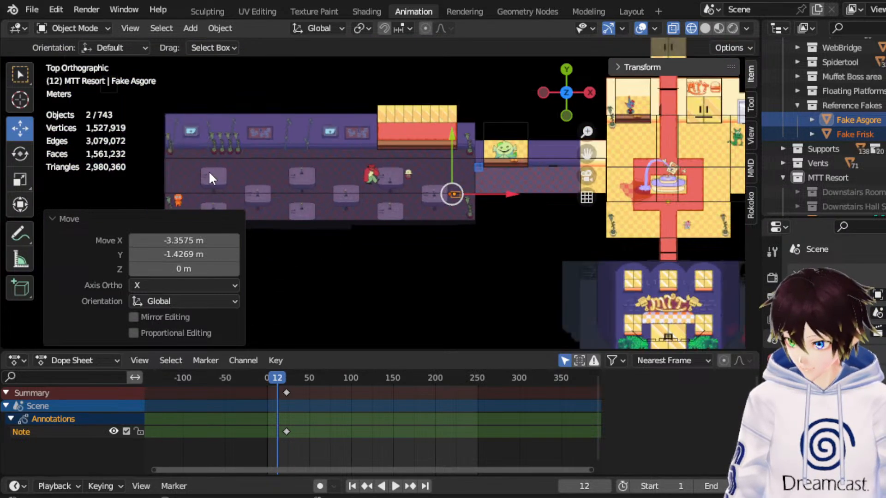
Examine the two reference figures beside the dining room's easternmost table from above and from the front.
left_click_drag(587, 154, 625, 125)
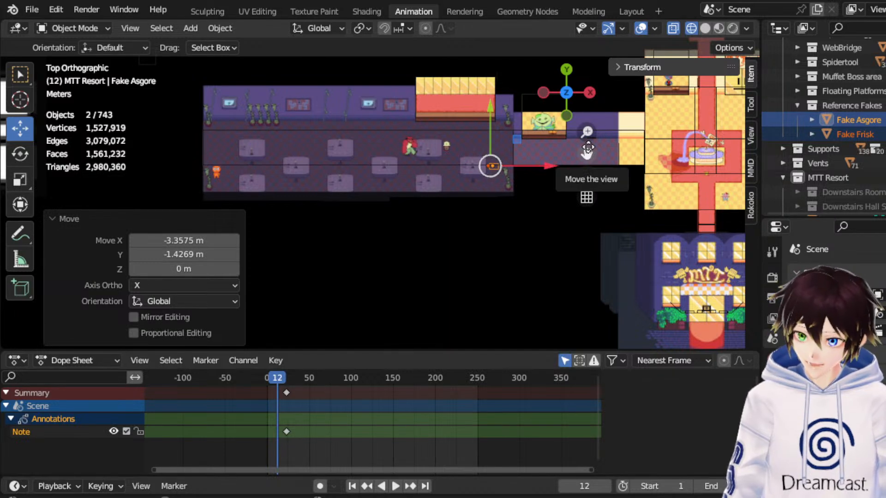
left_click_drag(588, 149, 554, 179)
scroll(565, 200, "up", 4)
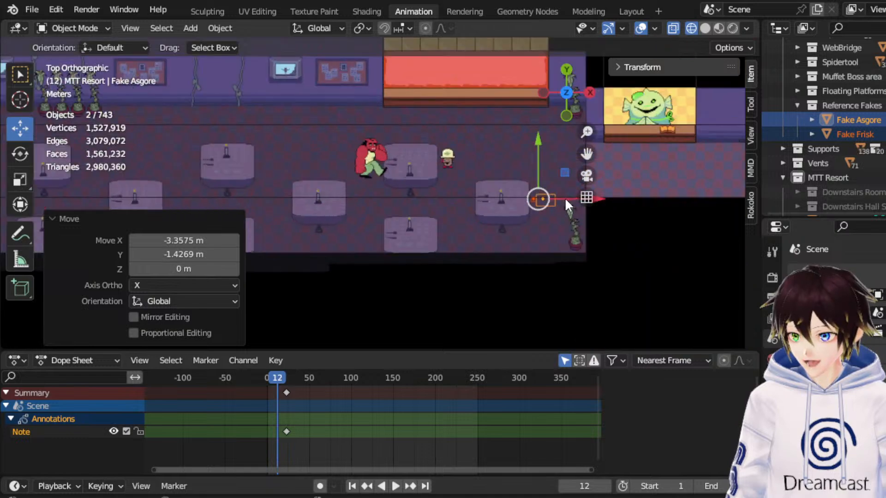
scroll(566, 201, "up", 1)
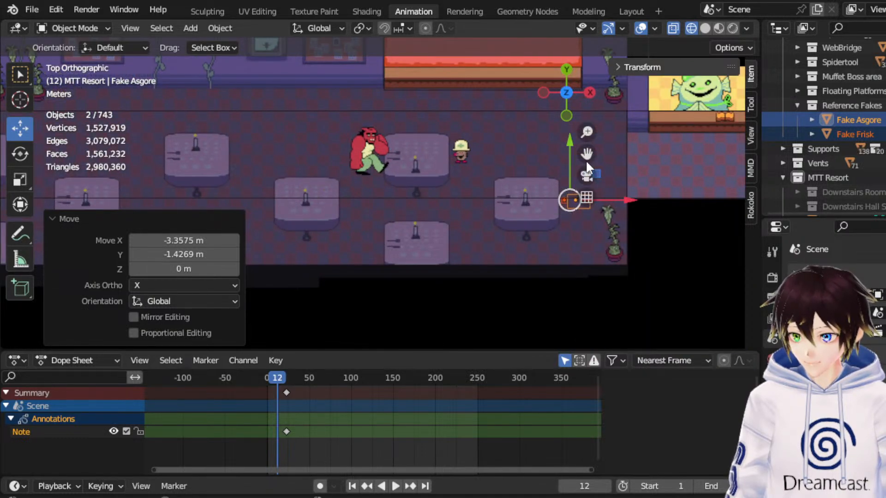
left_click(567, 115)
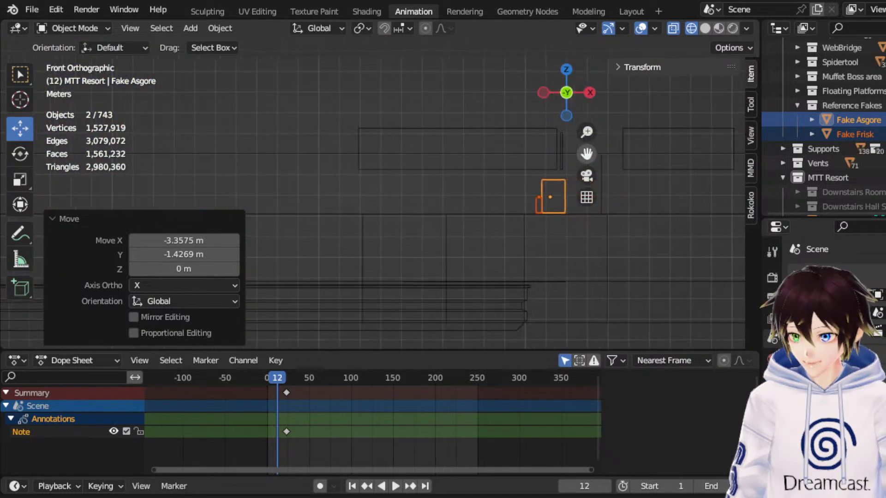
left_click_drag(586, 153, 503, 179)
scroll(558, 188, "up", 5)
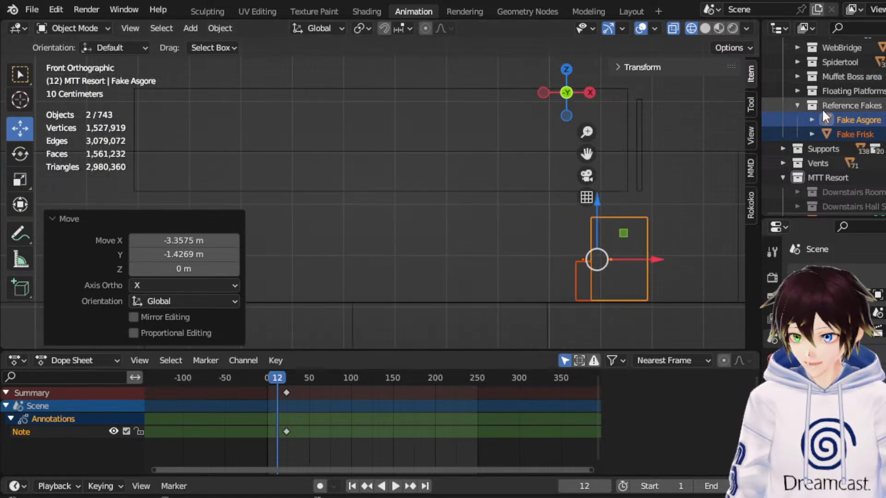
Create a new collection inside the MTT Resort collection and name it Downstairs Table Reference.
left_click(828, 172)
right_click(827, 172)
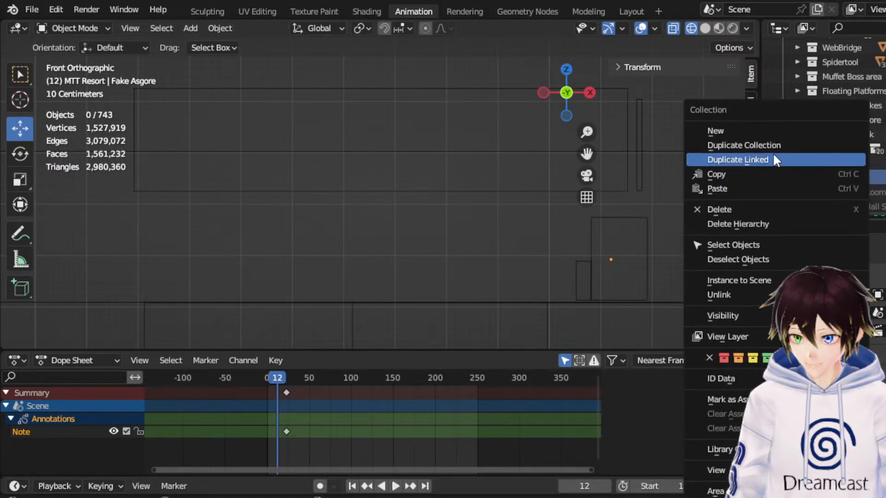
left_click(742, 131)
scroll(844, 184, "down", 5)
double_click(842, 134)
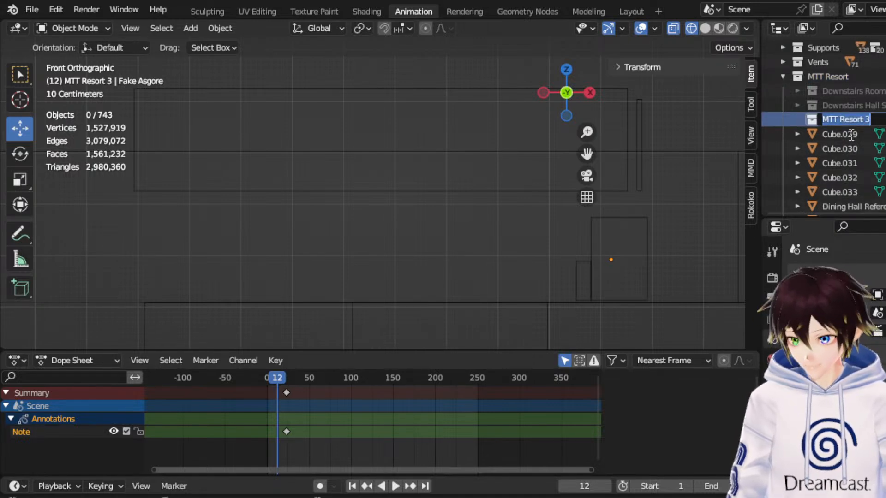
type("Downstairs")
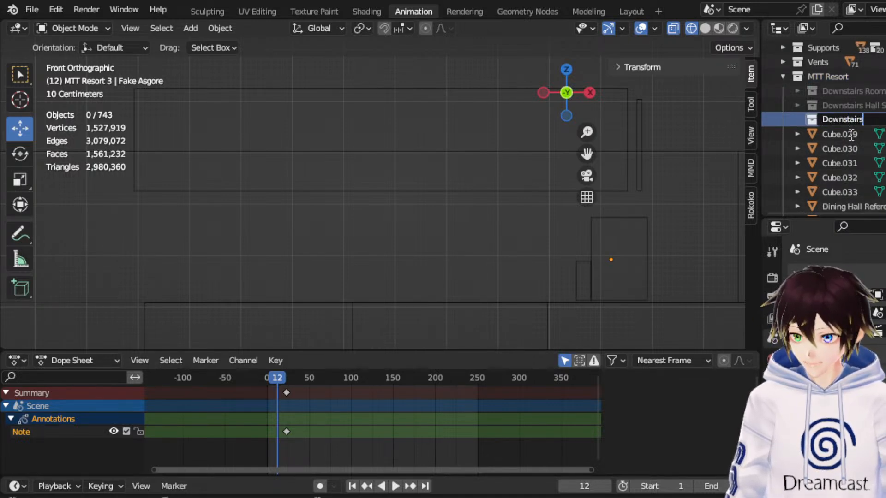
type(" Table")
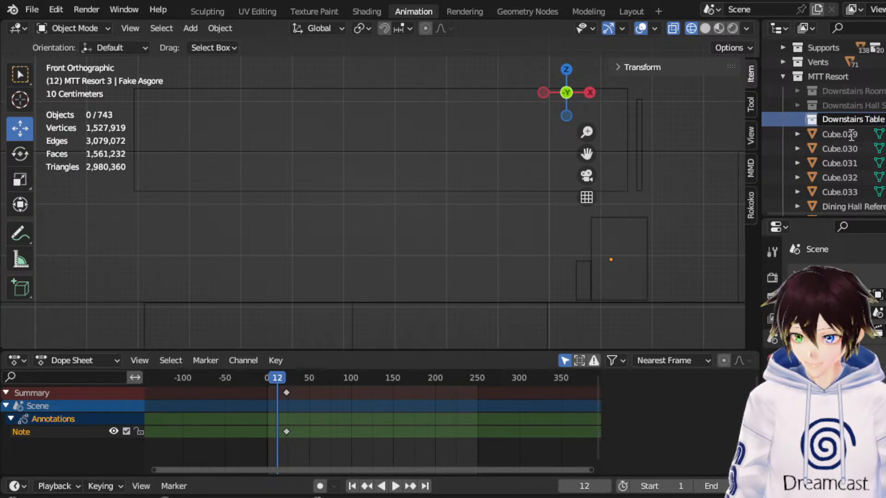
key("Return")
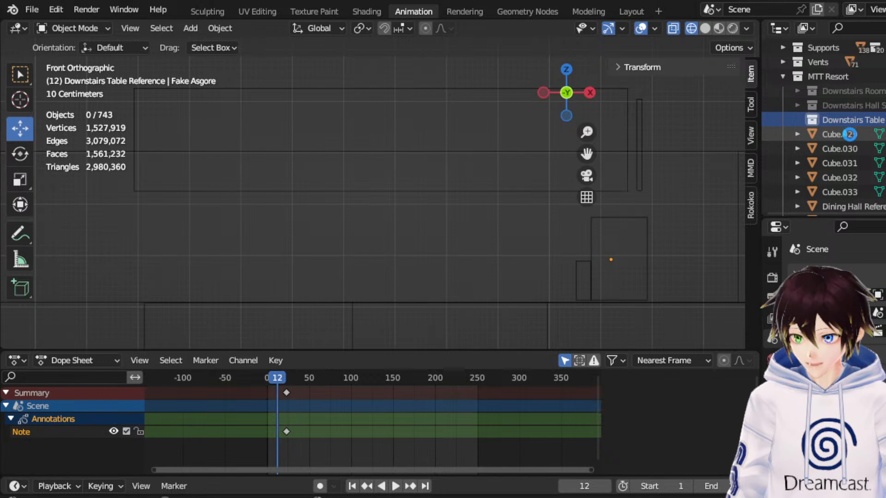
Add a 2 m cube to the table collection and move it about 138.12 m along X and 5.43 m along Y toward the dining hall.
left_click(190, 28)
mouse_move(204, 44)
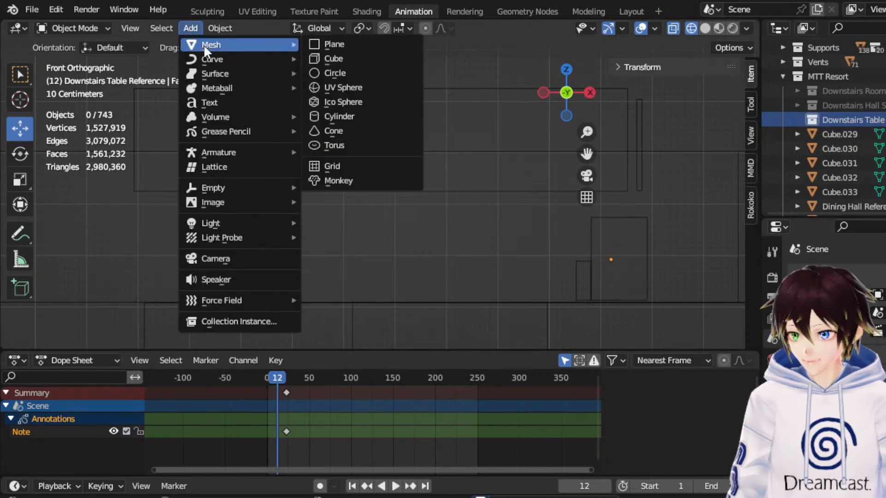
left_click(361, 59)
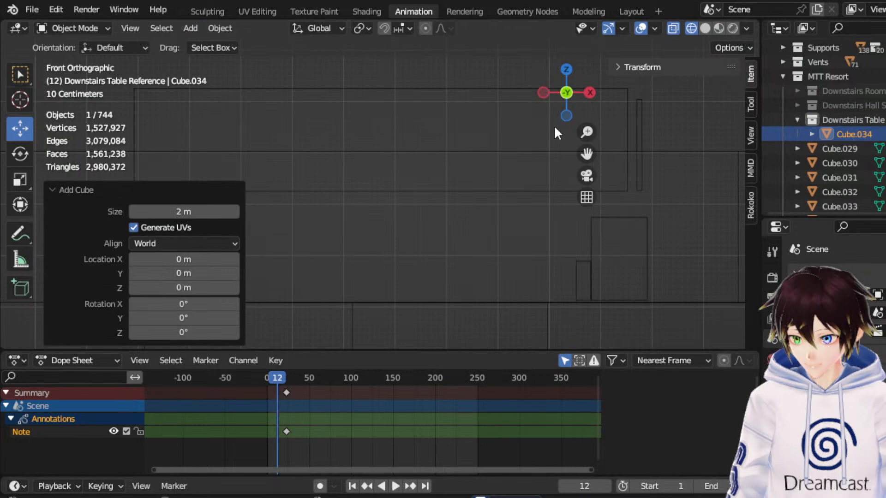
left_click_drag(569, 71, 570, 74)
left_click(570, 72)
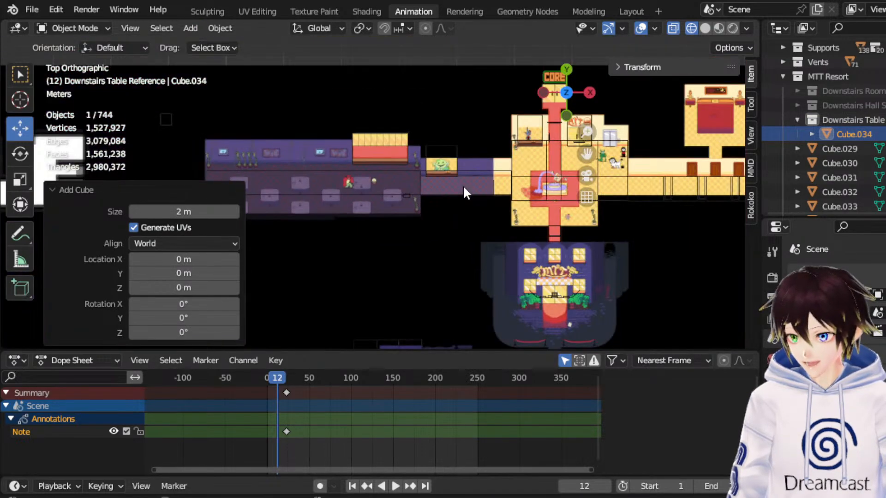
scroll(342, 175, "down", 7)
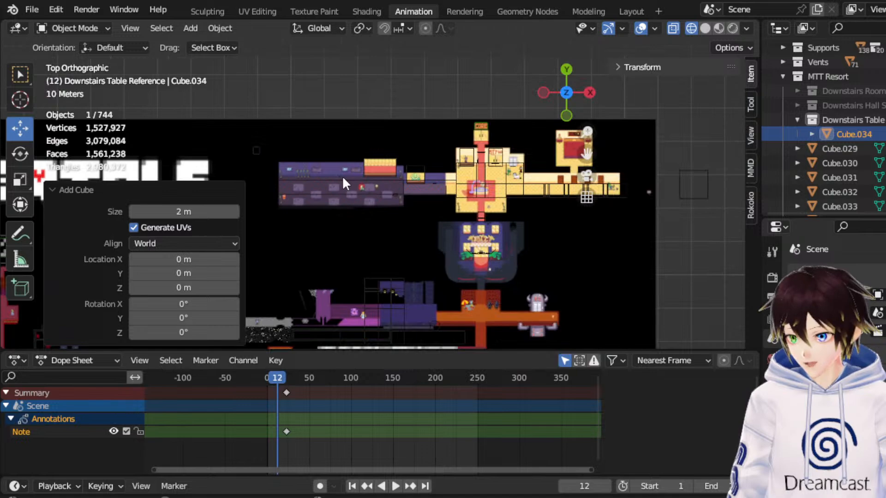
scroll(408, 208, "down", 4)
left_click_drag(263, 265, 422, 169)
scroll(429, 193, "up", 7)
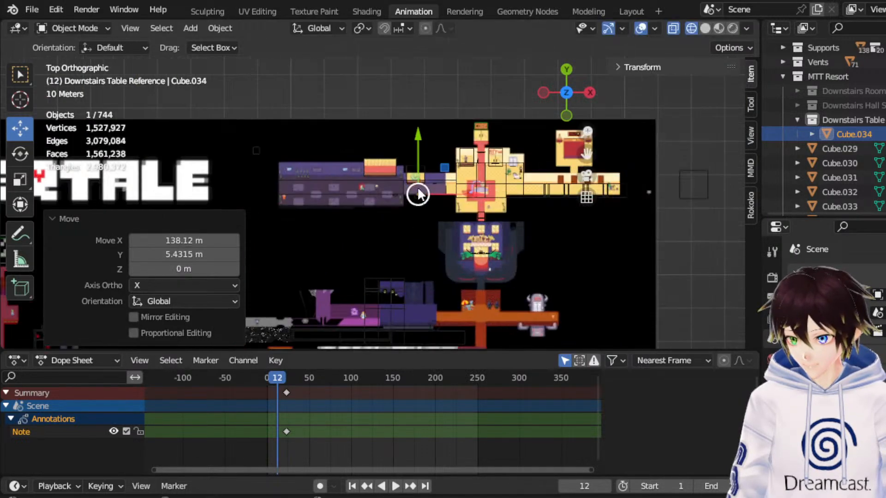
Move the cube -5.87 m X, -0.36 m Y, plus another -3.38 m X, -0.04 m Y, onto the dining room's easternmost table.
key("g")
left_click(465, 199)
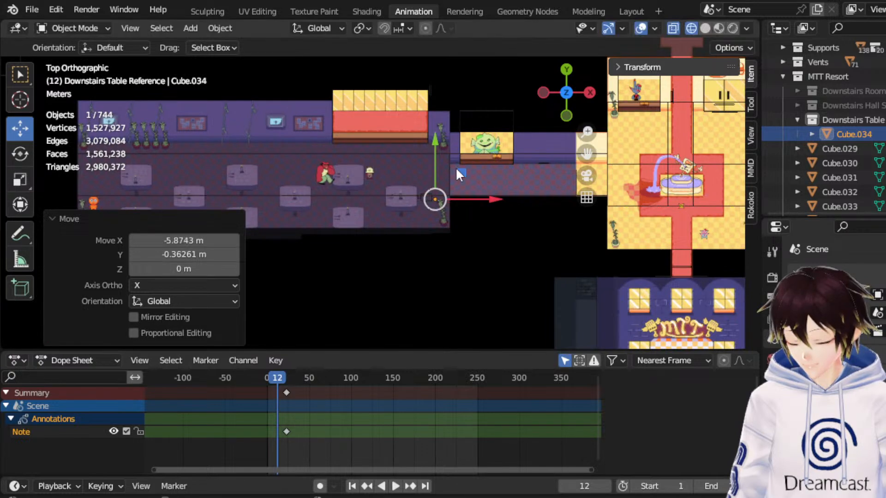
scroll(480, 189, "up", 7)
key("g")
left_click(474, 190)
middle_click_drag(474, 190, 499, 165)
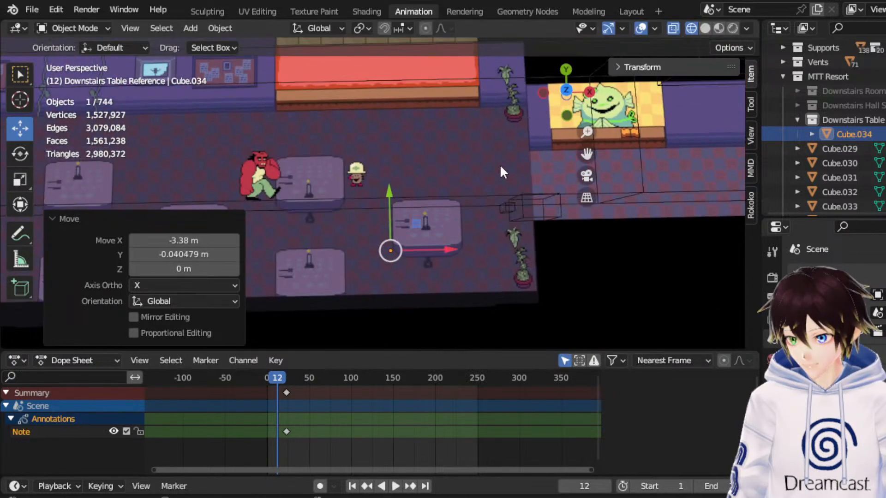
Raise the cube 91.603 m along Z to the level of the dining hall floor.
left_click(567, 113)
scroll(393, 258, "up", 3)
key("g")
key("z")
left_click(420, 156)
scroll(425, 193, "up", 3)
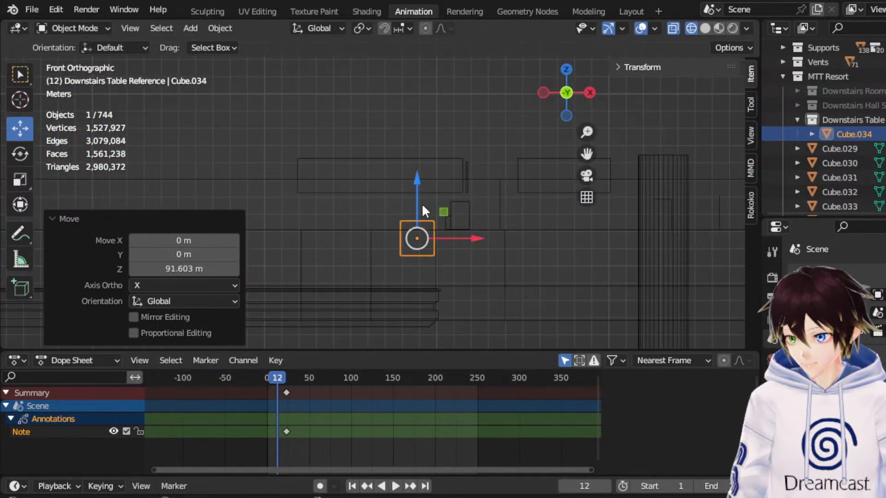
Raise the cube another 1.5058 m along Z to set its base on the floor beside the reference figures.
scroll(418, 190, "down", 2)
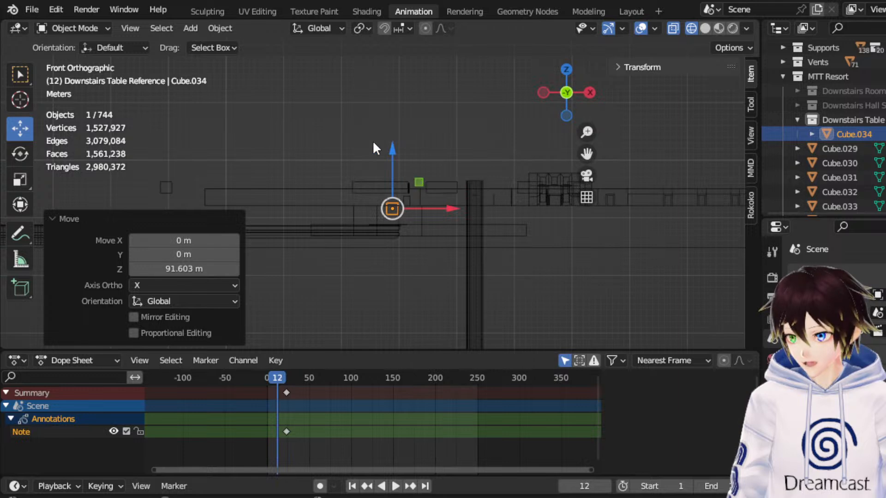
scroll(394, 184, "up", 4)
scroll(423, 213, "up", 3)
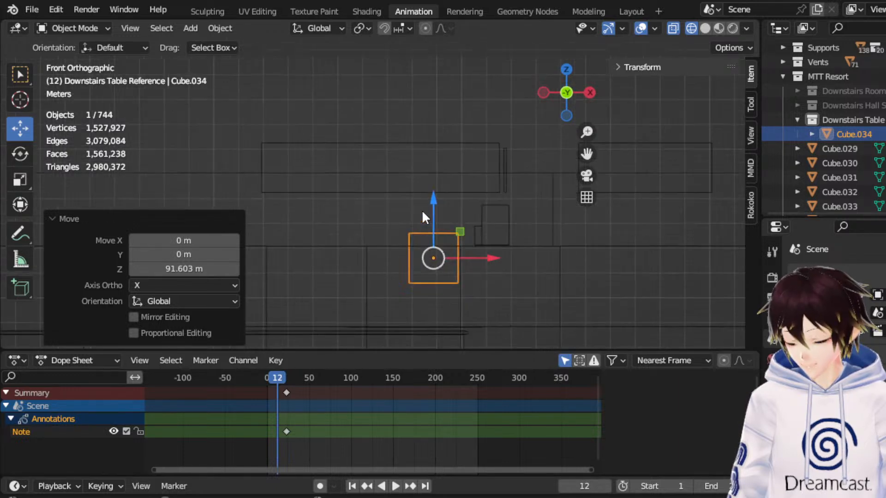
key("g")
key("z")
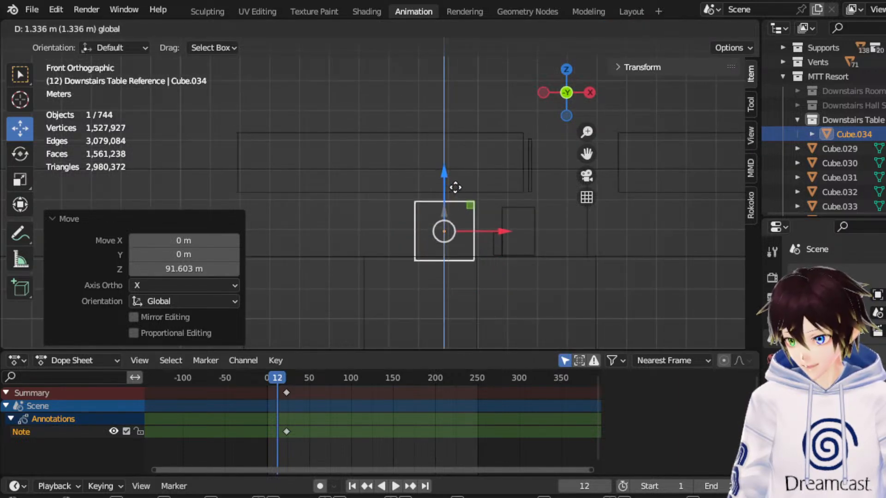
left_click(456, 184)
scroll(459, 198, "up", 4)
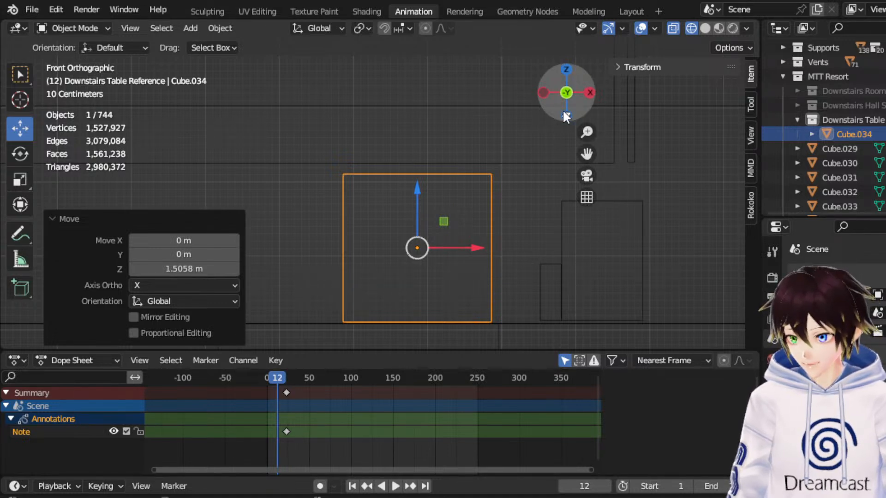
In Edit Mode, lower the cube's top face 1.3177 m and raise its bottom face 0.58563 m to form a thin tabletop.
left_click(106, 30)
left_click(93, 57)
left_click_drag(268, 133, 552, 200)
left_click_drag(419, 142, 467, 243)
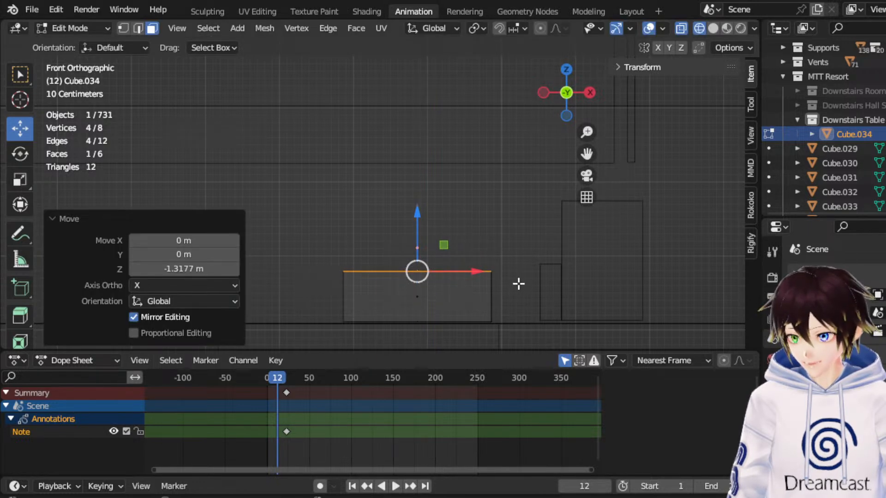
left_click(401, 307)
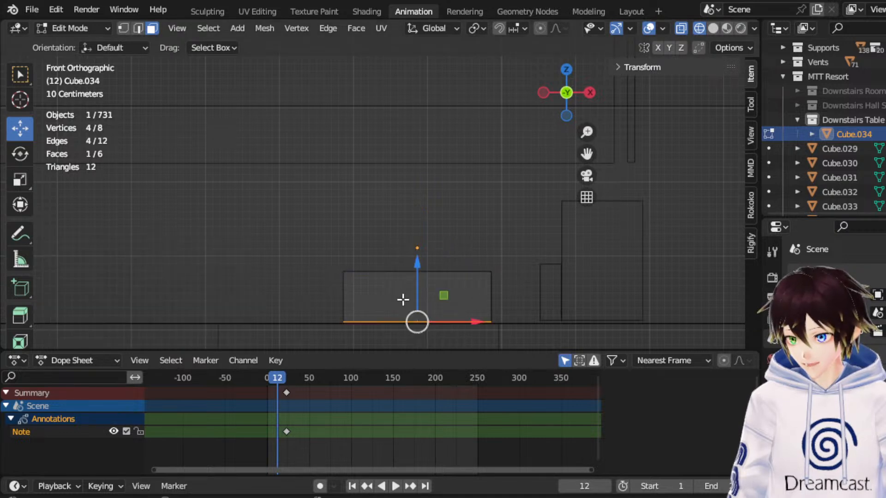
left_click_drag(412, 280, 433, 235)
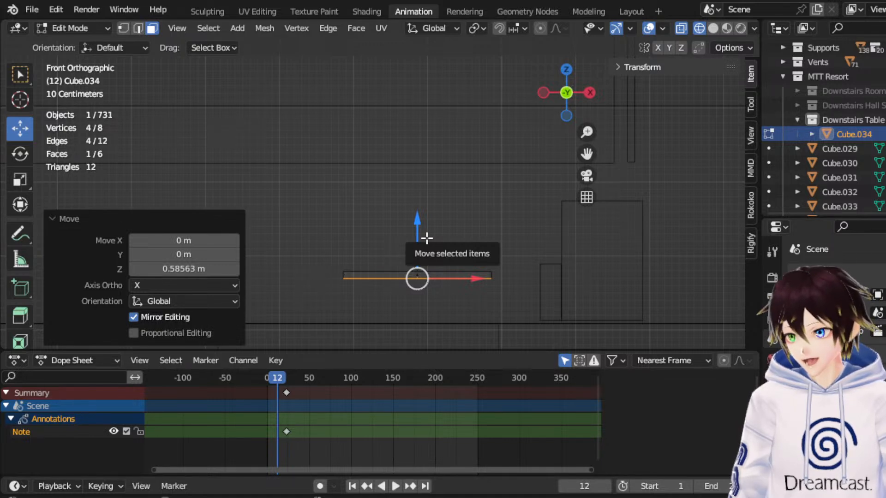
Select the whole tabletop, adjust its height by -0.0098, 0.0293 and 0.0244 m along Z, and shift it along X toward the figures.
left_click(123, 28)
left_click_drag(265, 223, 527, 304)
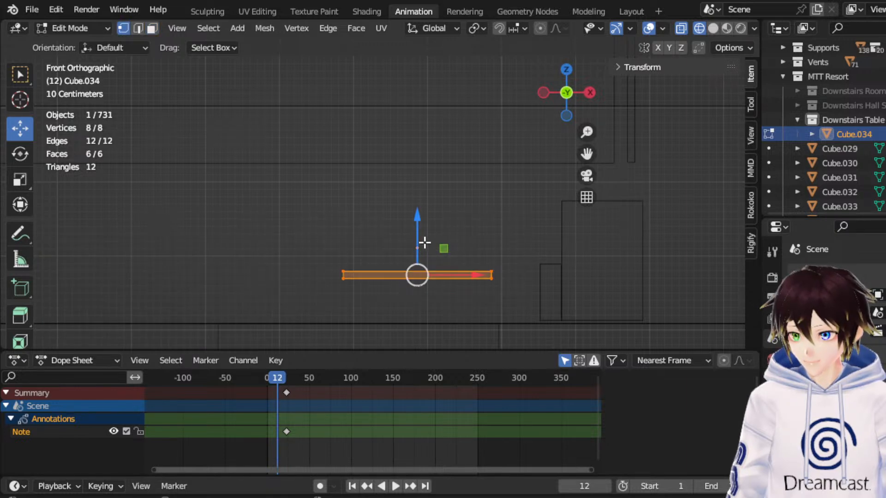
left_click_drag(416, 238, 412, 242)
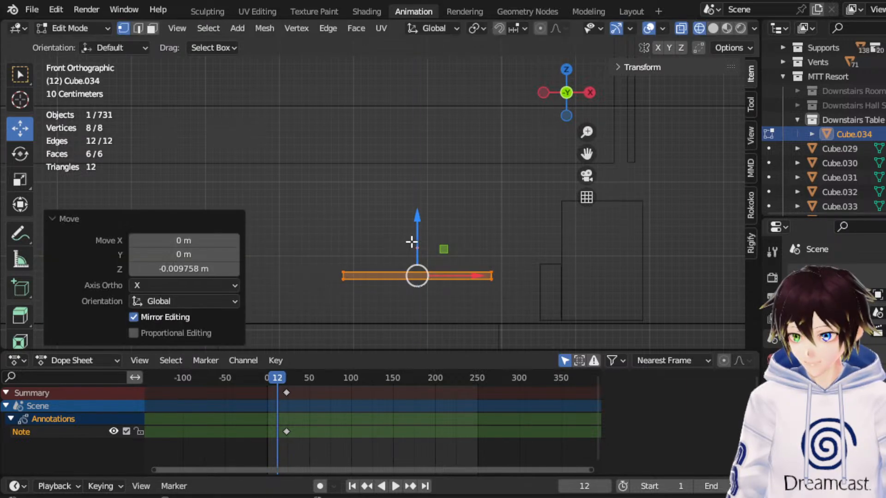
mouse_move(427, 222)
middle_mouse_down()
mouse_move(429, 204)
mouse_move(442, 227)
mouse_move(425, 227)
middle_mouse_up()
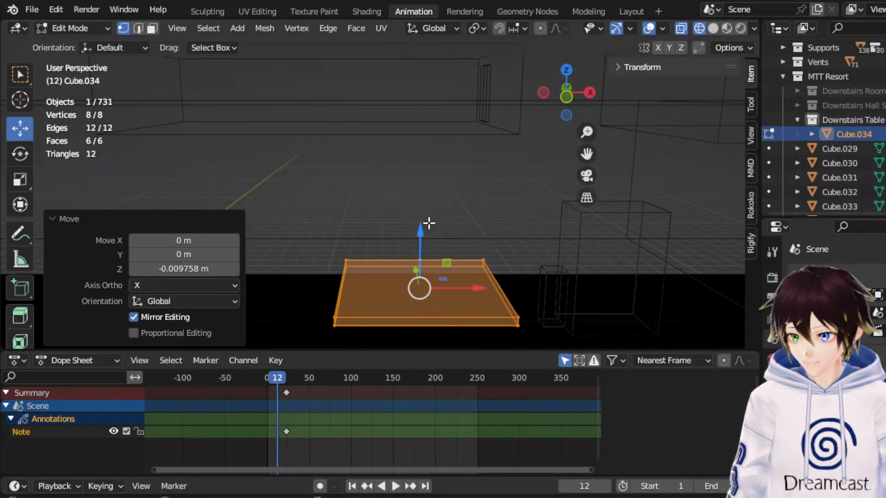
left_click(567, 96)
left_click_drag(419, 227, 436, 208)
middle_click_drag(436, 207, 438, 213)
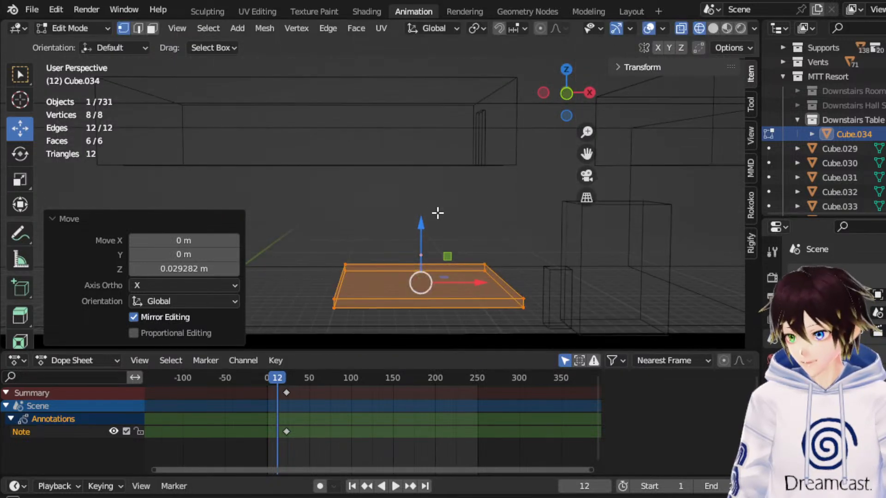
left_click(566, 97)
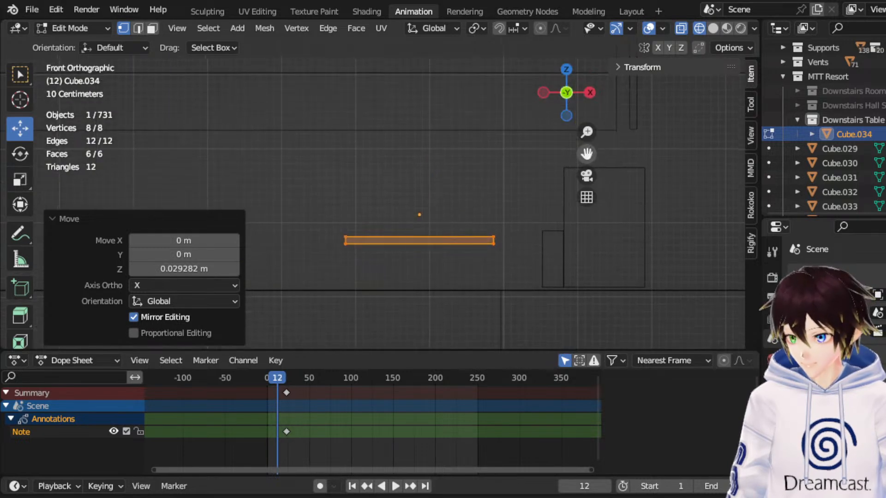
scroll(544, 196, "up", 1)
left_click_drag(477, 249, 505, 240)
left_click_drag(453, 224, 458, 206)
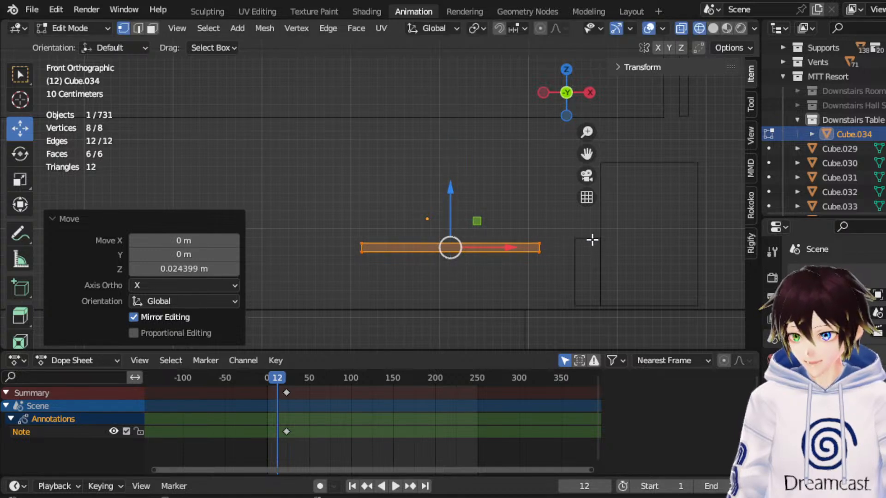
Check the tabletop against the figures in Solid and Material Preview shading, and compare it with the map's table from above in Wireframe.
middle_click_drag(592, 239, 574, 265)
scroll(574, 266, "down", 3)
left_click(716, 28)
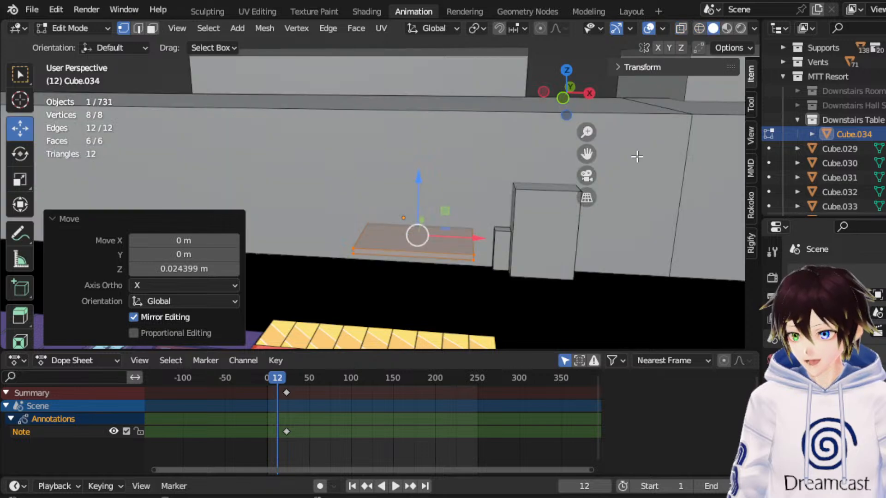
left_click(727, 28)
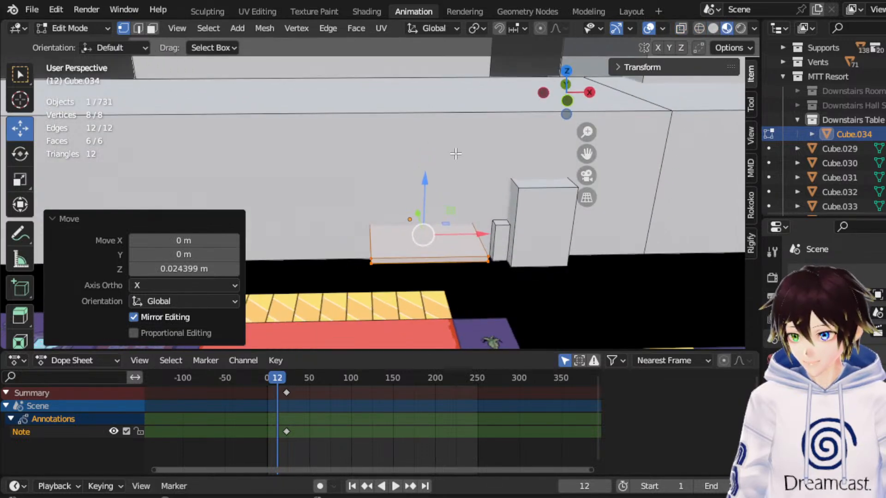
key("shift+z")
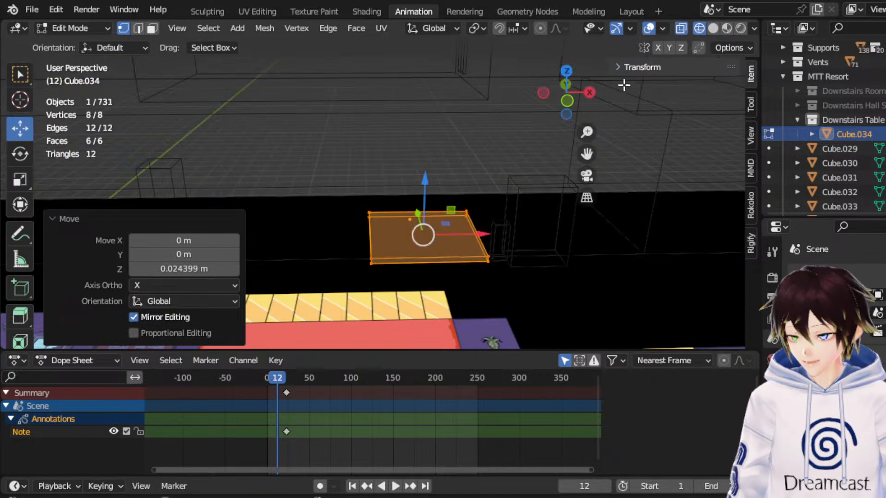
left_click(568, 69)
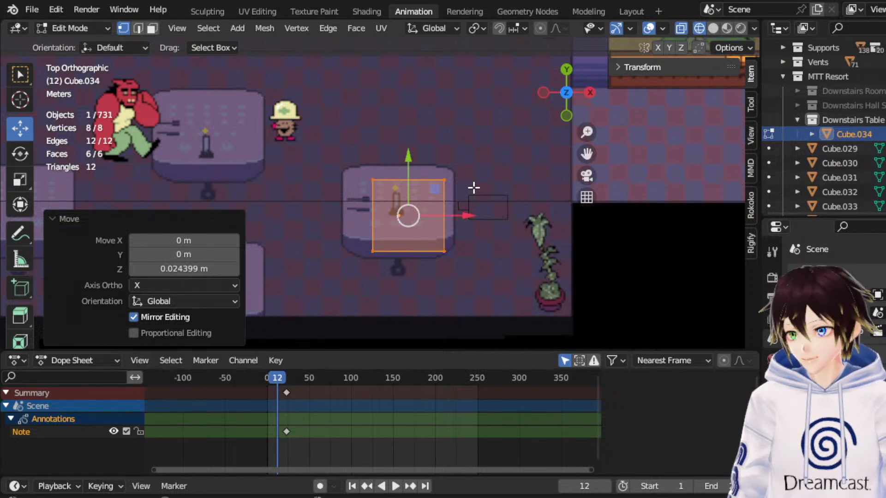
Move the whole tabletop 2.2263 m along X, off the map's drawn table.
left_click_drag(468, 215, 548, 207)
left_click(20, 179)
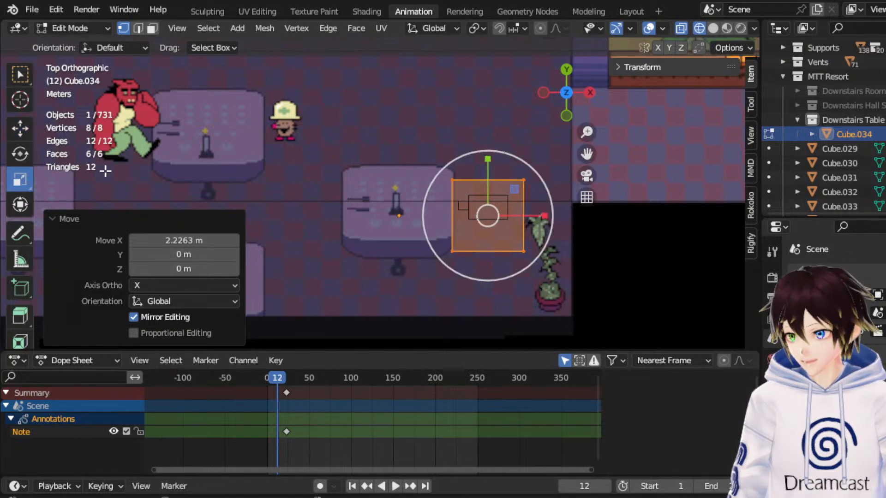
left_click_drag(487, 159, 488, 148)
left_click_drag(540, 223, 544, 224)
key("ctrl+z")
key("ctrl+z")
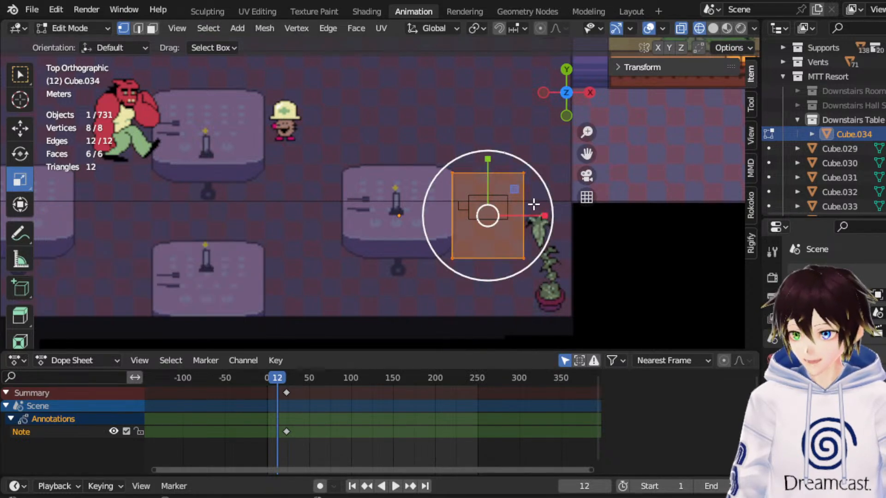
Enlarge the tabletop uniformly and move it -2.6109 m along X over the map's drawn table.
left_click_drag(536, 183, 558, 175)
left_click(20, 128)
mouse_move(488, 189)
left_mouse_down()
mouse_move(477, 243)
mouse_move(492, 188)
left_mouse_up()
left_click_drag(527, 212, 435, 211)
Compare the tabletop with the figures from the front and with the map from above, and lower it 0.087845 m along Z.
middle_click_drag(434, 212, 496, 111)
left_click(561, 108)
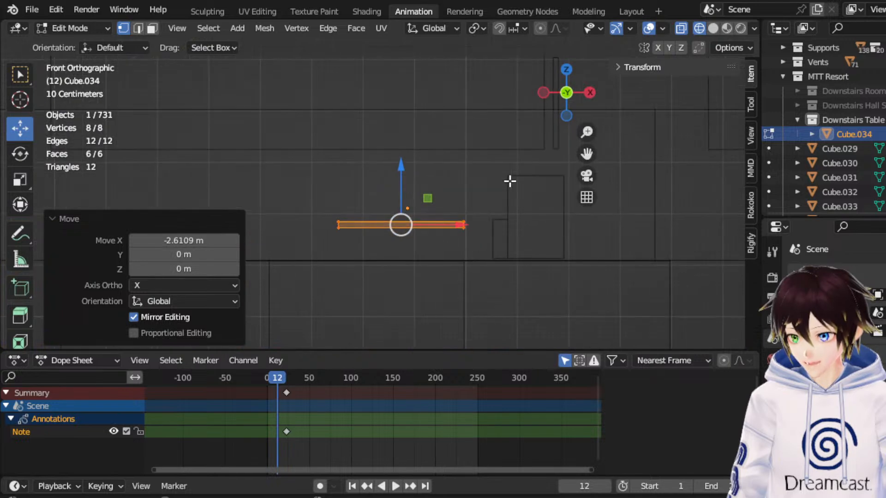
scroll(450, 216, "up", 2)
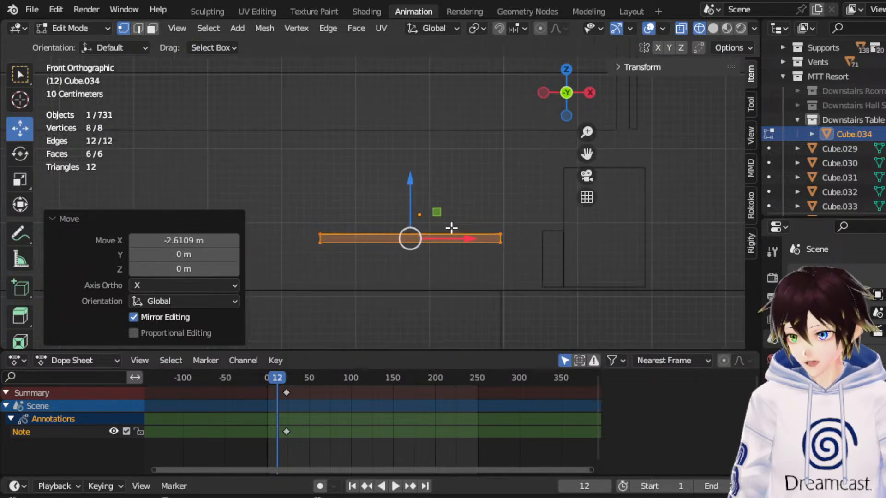
left_click(567, 70)
scroll(421, 199, "down", 4)
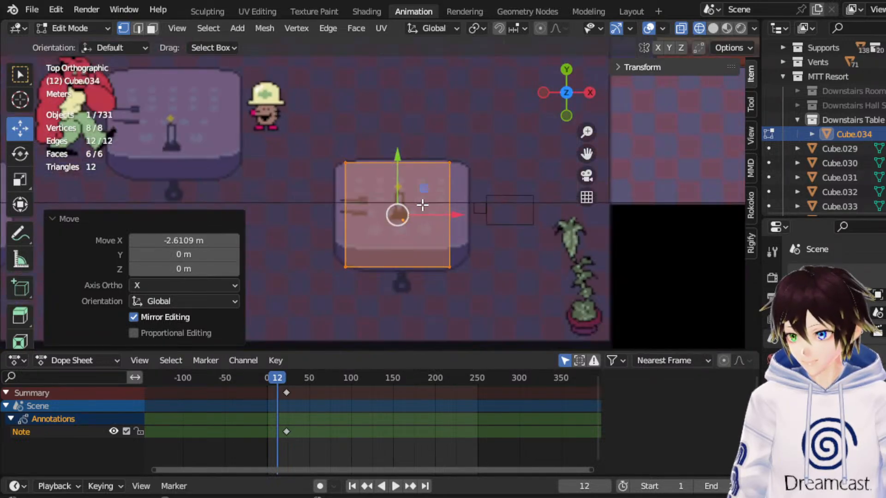
scroll(155, 159, "down", 1)
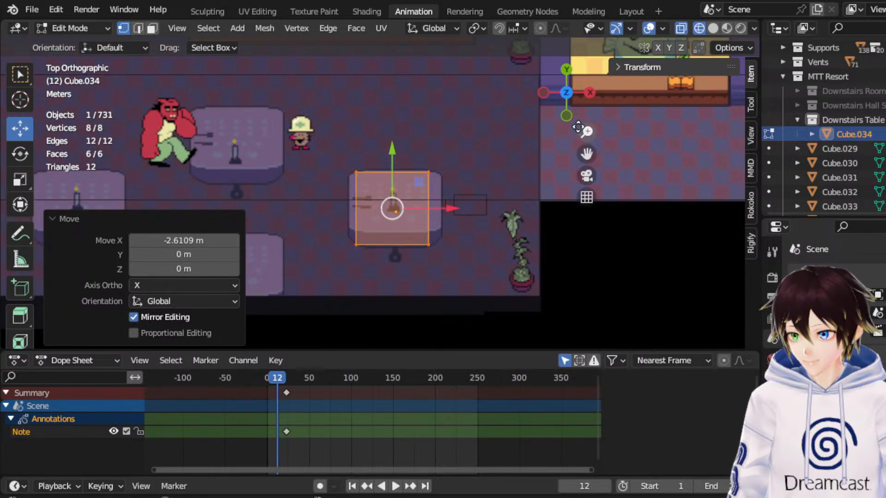
left_click(566, 116)
scroll(512, 245, "up", 4)
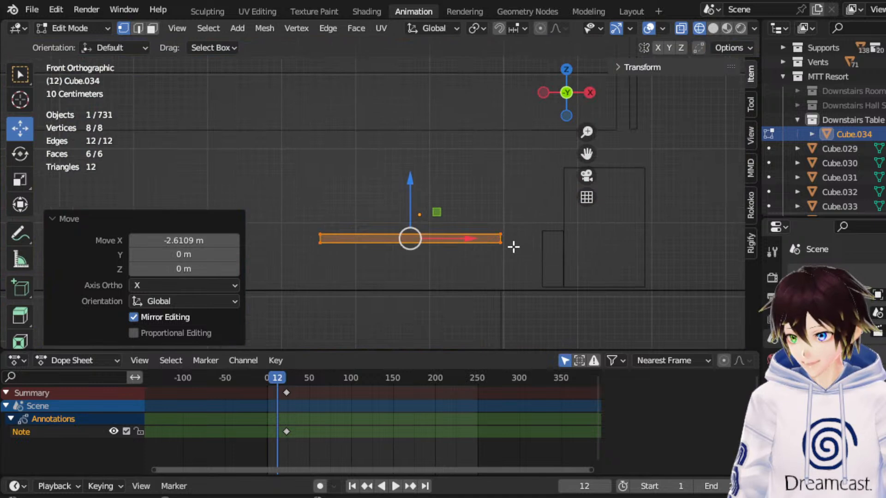
left_click_drag(407, 193, 407, 203)
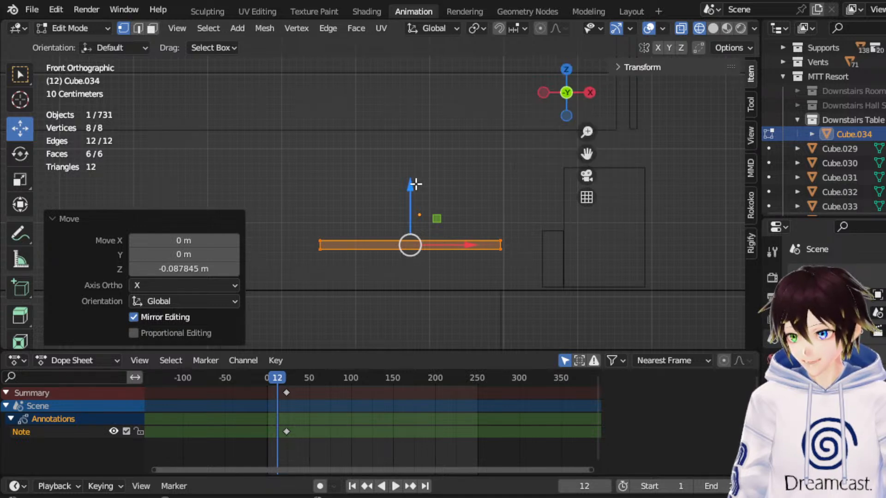
Examine the tabletop's footprint against the map's dining tables from above and its height against the reference figures from the front.
left_click(563, 69)
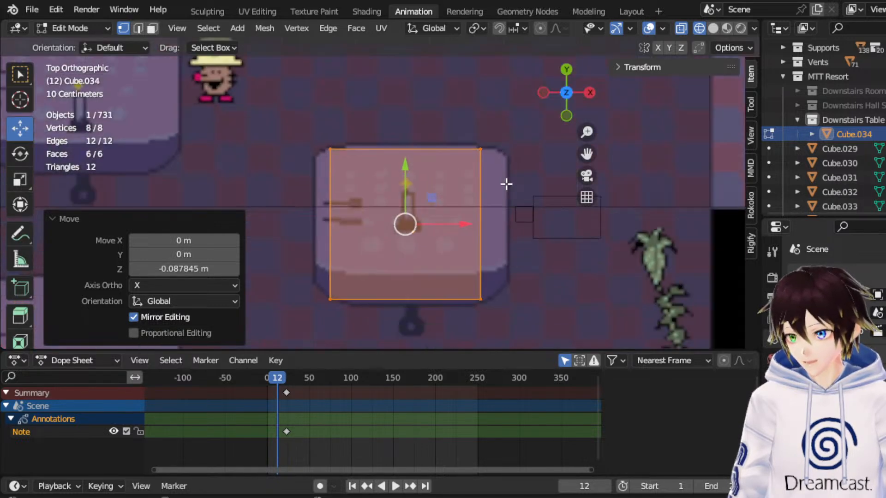
left_click_drag(582, 153, 788, 150)
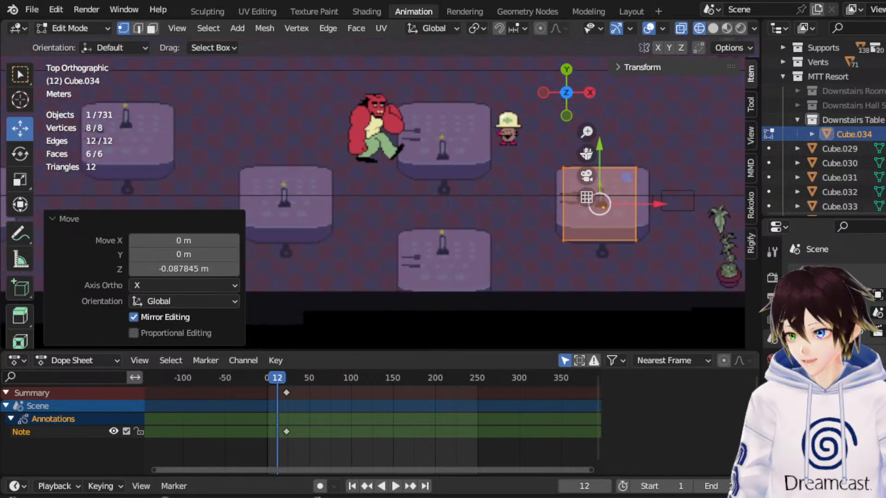
scroll(430, 184, "down", 2)
scroll(429, 184, "down", 2)
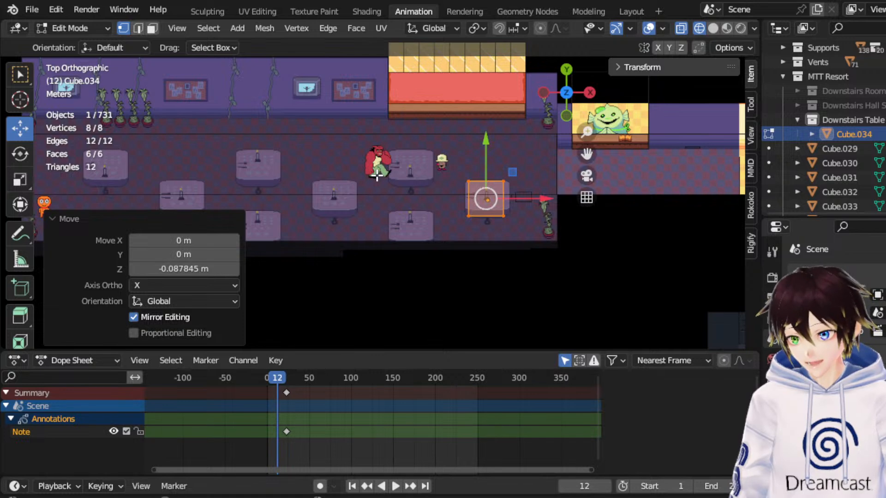
left_click(567, 115)
scroll(521, 242, "up", 6)
left_click_drag(586, 153, 387, 128)
scroll(556, 198, "up", 2)
left_click_drag(586, 153, 481, 161)
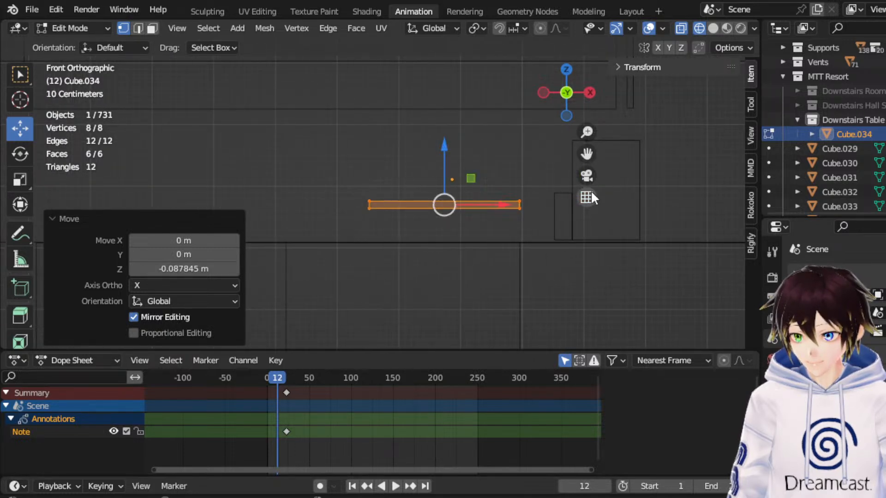
left_click(566, 69)
scroll(500, 190, "down", 7)
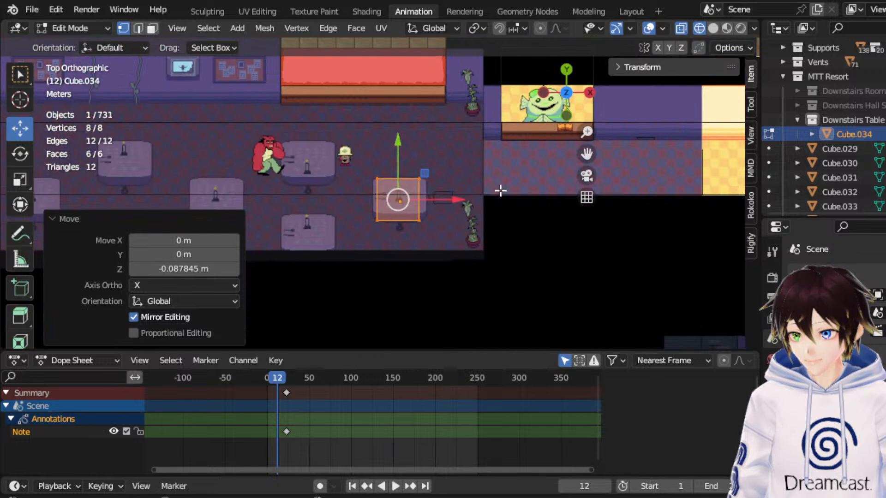
left_click_drag(586, 154, 726, 160)
scroll(419, 195, "down", 2)
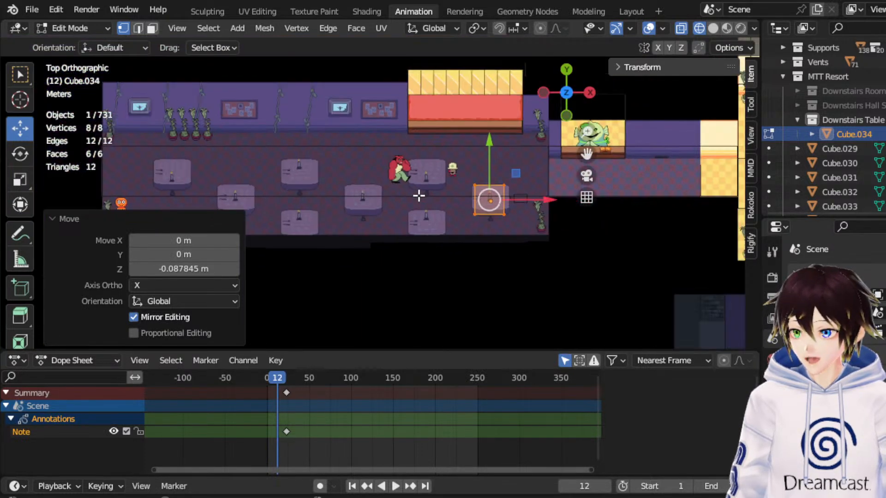
scroll(408, 202, "up", 2)
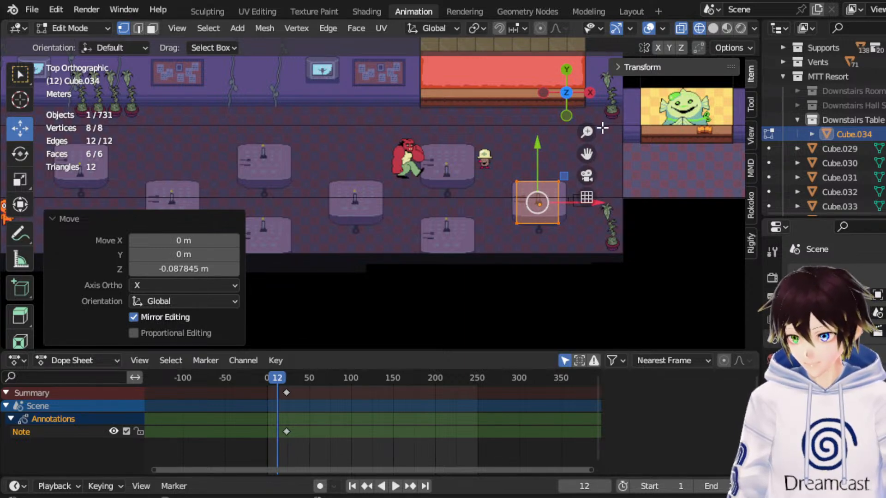
Raise the whole tabletop along Z beside the reference figures in front view.
left_click(567, 115)
left_click_drag(585, 153, 484, 139)
scroll(553, 182, "up", 4)
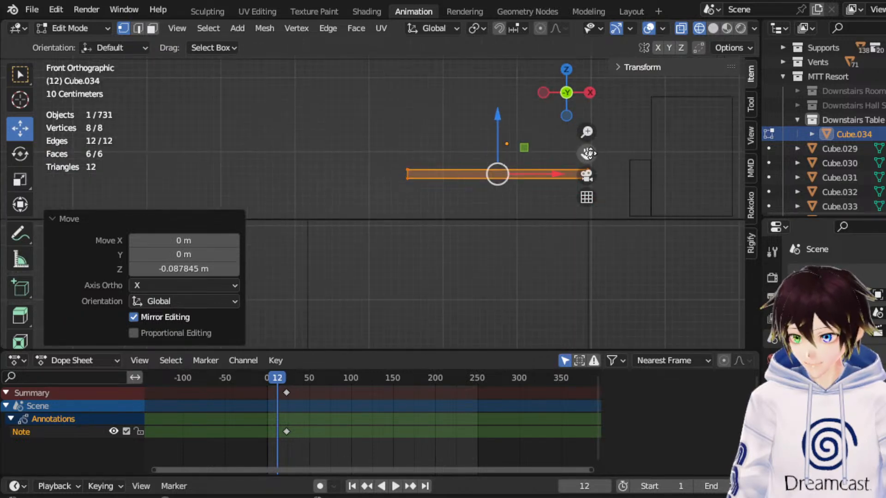
left_click_drag(587, 153, 497, 190)
left_click_drag(407, 170, 413, 154)
Return to Object Mode, make a copy of the tabletop, and move the copy -0.45875 m along Z.
left_click(98, 29)
left_click(99, 44)
right_click(417, 179)
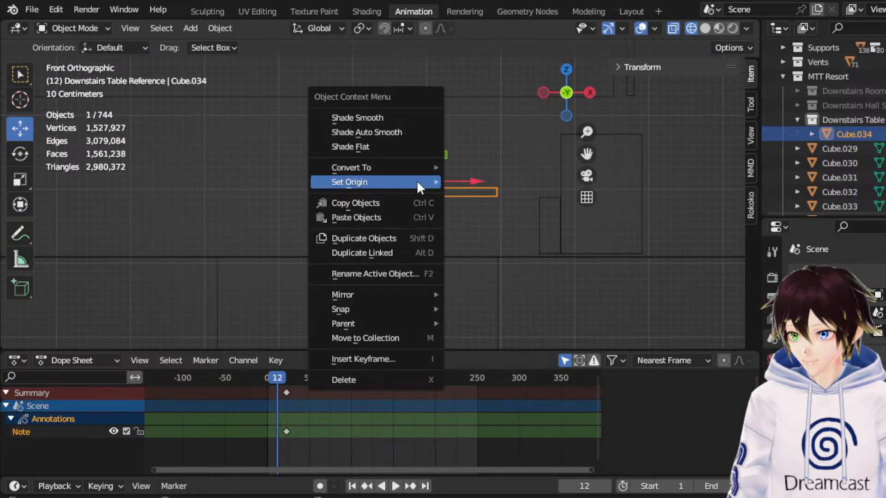
left_click(386, 217)
right_click(382, 234)
left_click_drag(413, 147, 424, 184)
Examine the two stacked tabletops from above, from the front and in perspective beside the reference figures.
middle_click_drag(434, 180, 418, 190)
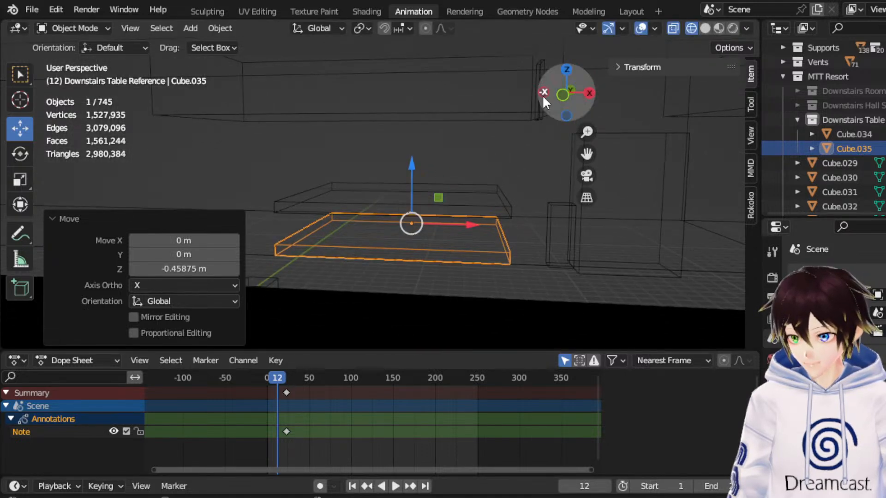
left_click(566, 73)
scroll(482, 150, "down", 5)
middle_click_drag(470, 197, 440, 85)
scroll(427, 208, "up", 3)
middle_click_drag(427, 220, 444, 189)
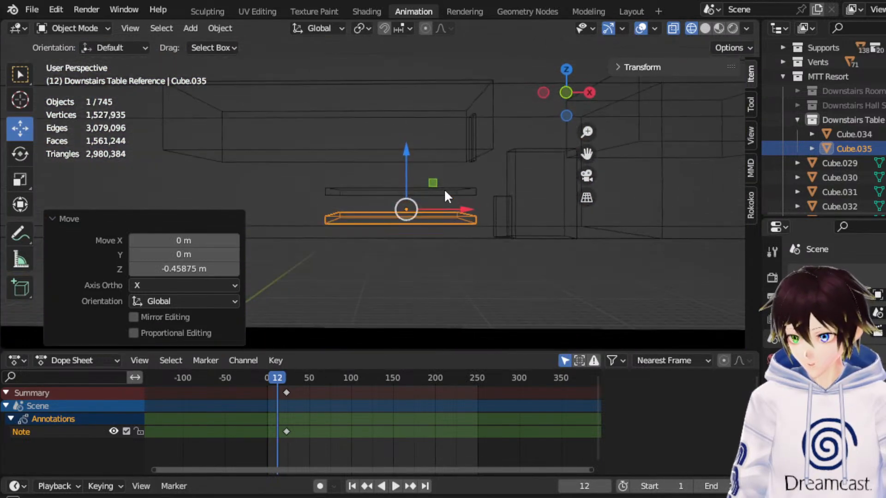
left_click(567, 91)
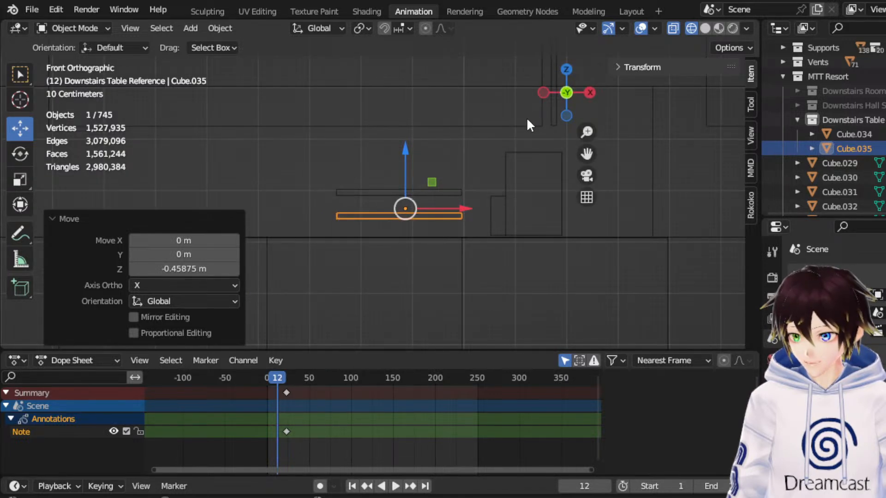
scroll(516, 129, "down", 1)
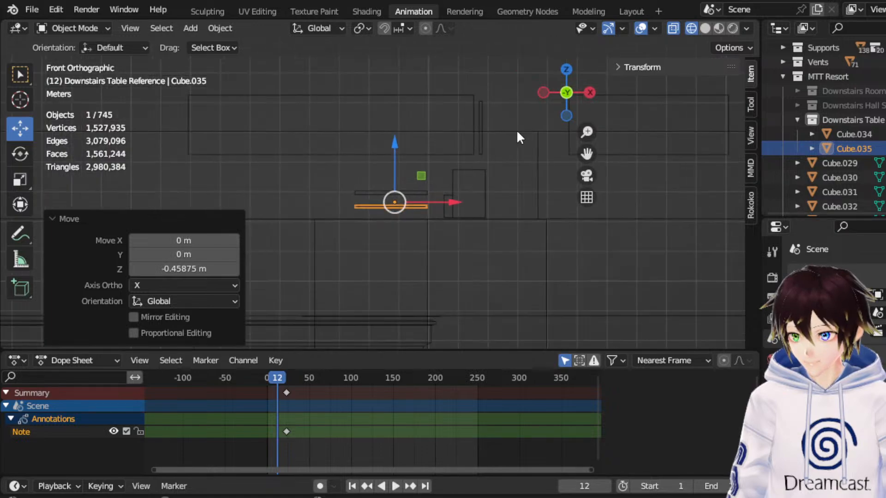
scroll(516, 129, "up", 1)
middle_click_drag(516, 129, 439, 157)
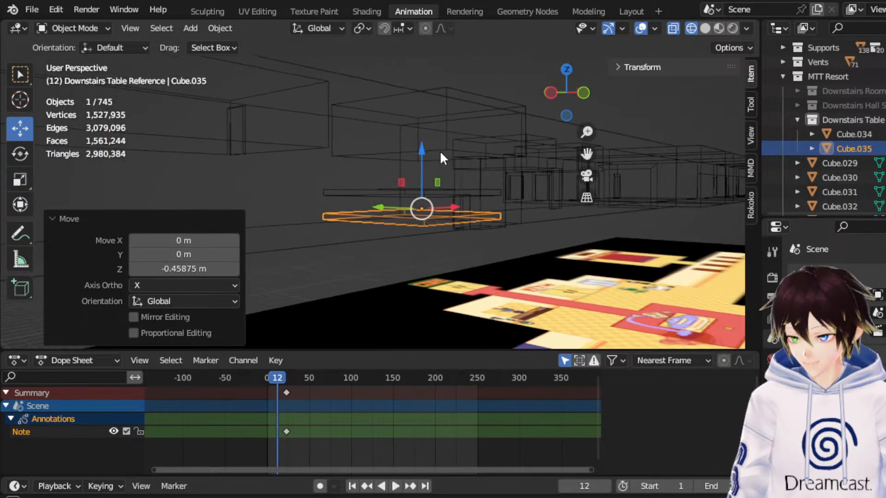
Flatten the lower tabletop by scaling it to 0.439 along Z in the right side view.
left_click(584, 92)
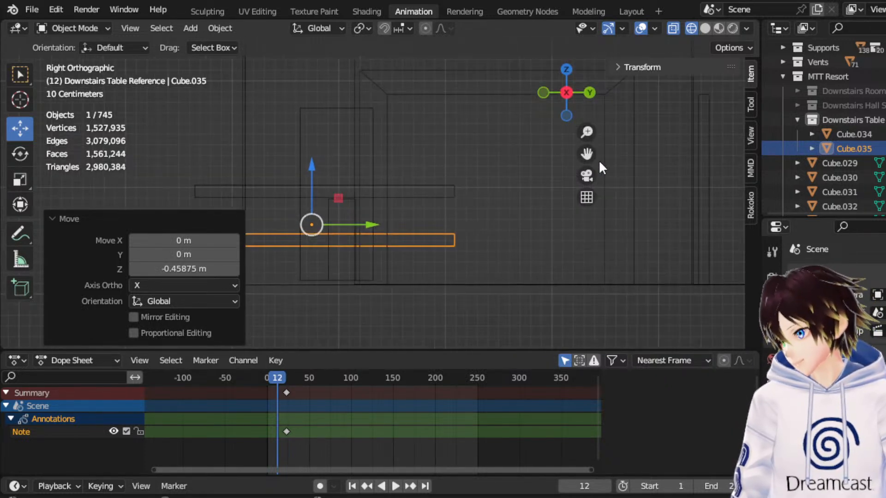
left_click_drag(586, 150, 710, 148)
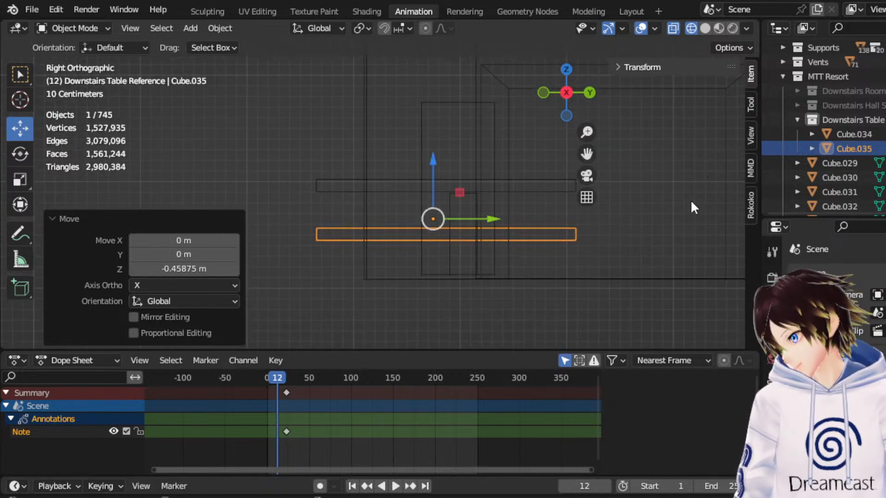
scroll(505, 227, "up", 3)
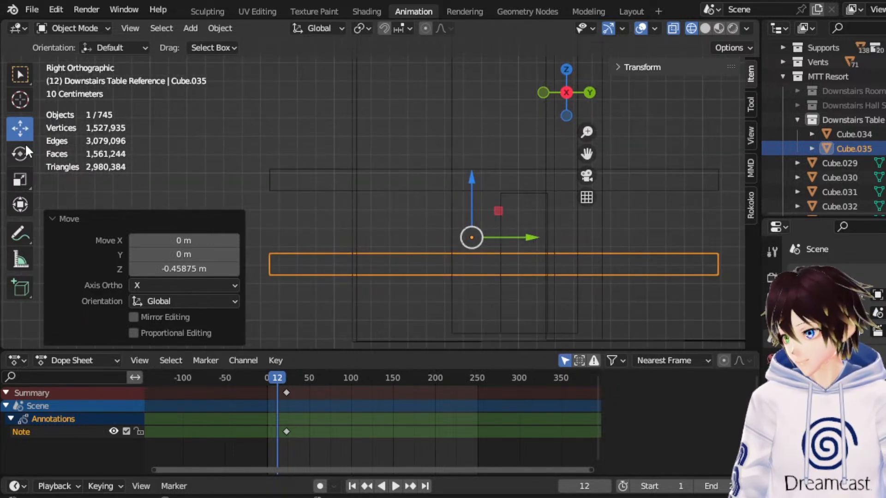
left_click(21, 179)
left_click_drag(471, 198, 467, 221)
middle_click_drag(467, 177, 441, 194)
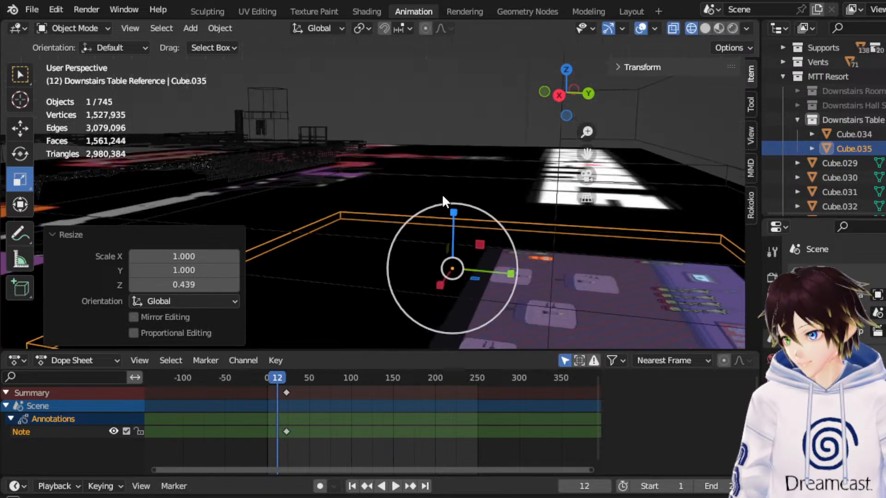
Rename the upper, thicker tabletop Cube.034 as Large.
left_click(853, 134)
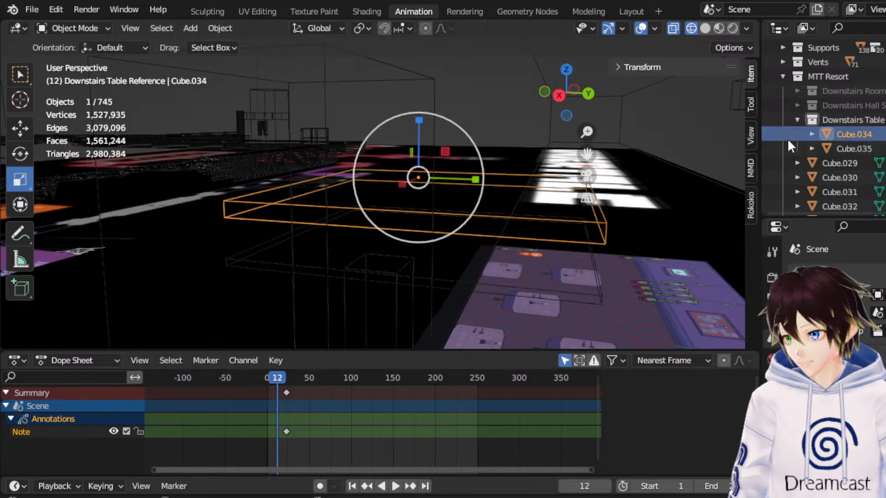
left_click(559, 95)
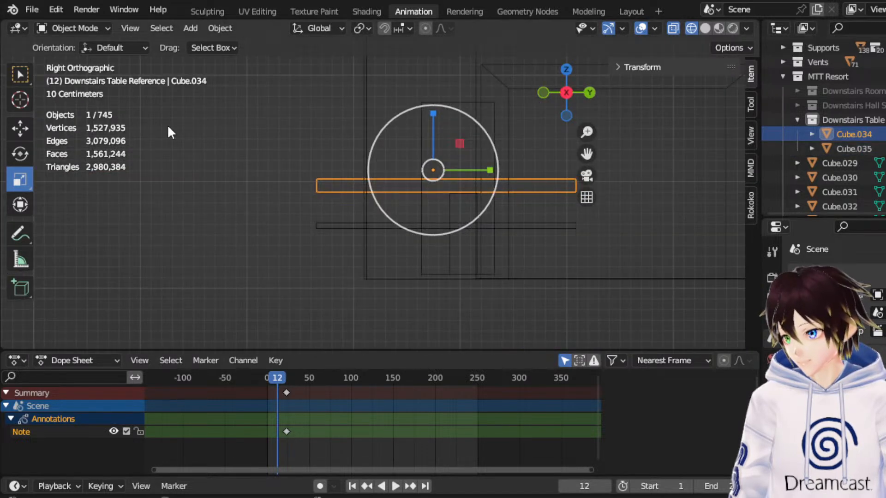
double_click(853, 134)
scroll(852, 134, "down", 1)
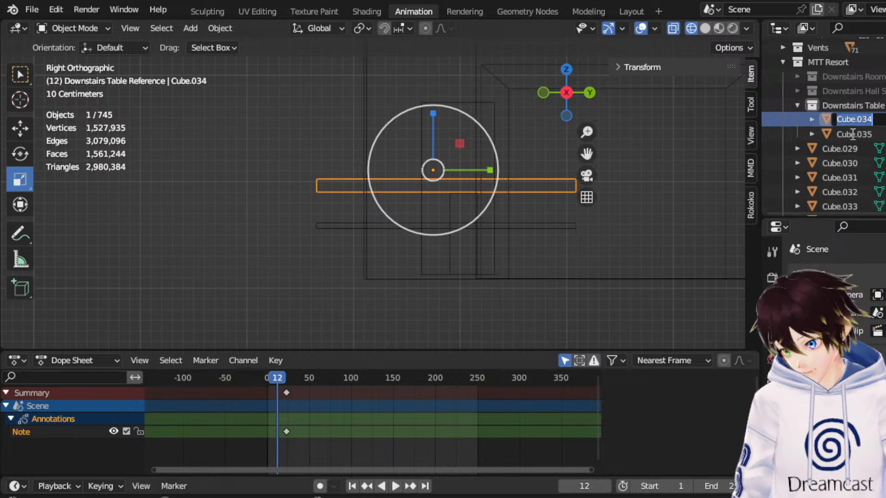
type("Large")
key("Return")
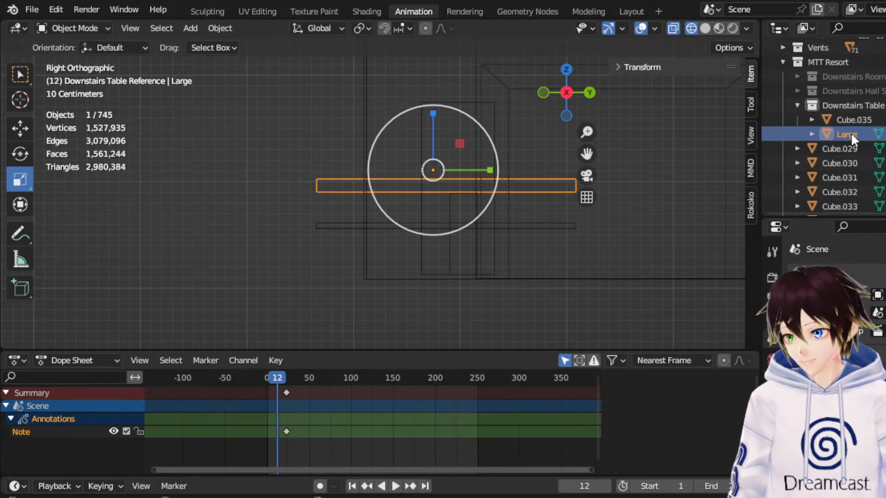
Rename the lower, thinner tabletop Cube.035 as Small.
left_click(853, 120)
double_click(862, 119)
type("Small")
key("Return")
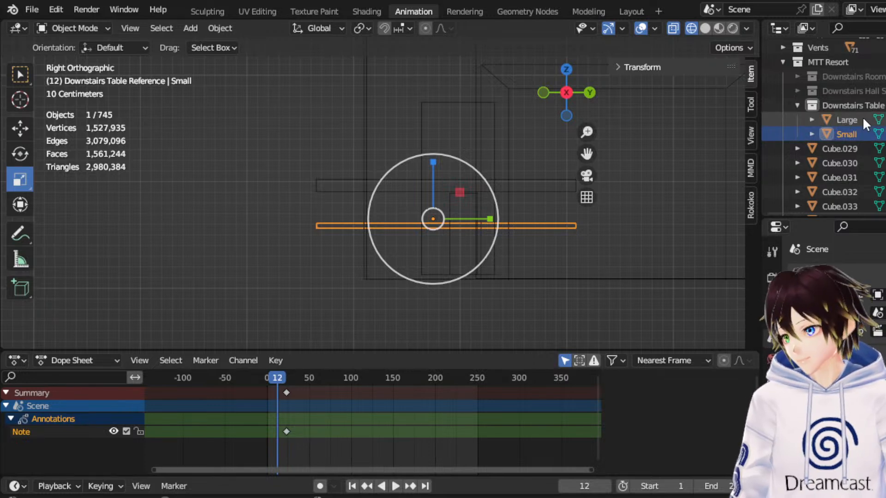
Add a new collection inside the MTT Resort collection.
left_click(20, 128)
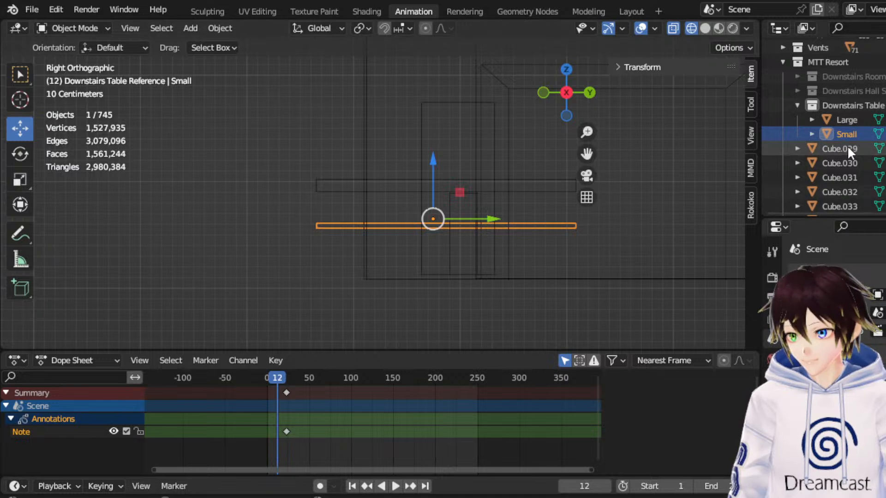
key("KP_5")
middle_click_drag(508, 119, 599, 167)
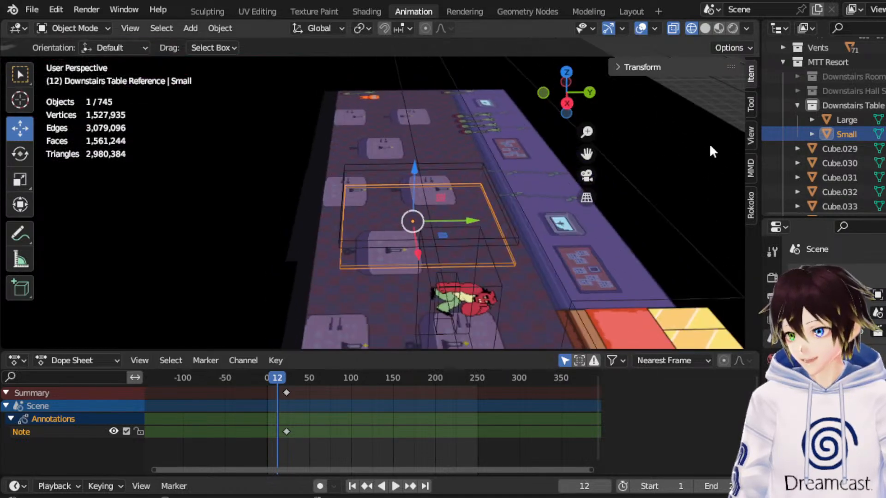
scroll(830, 92, "down", 10)
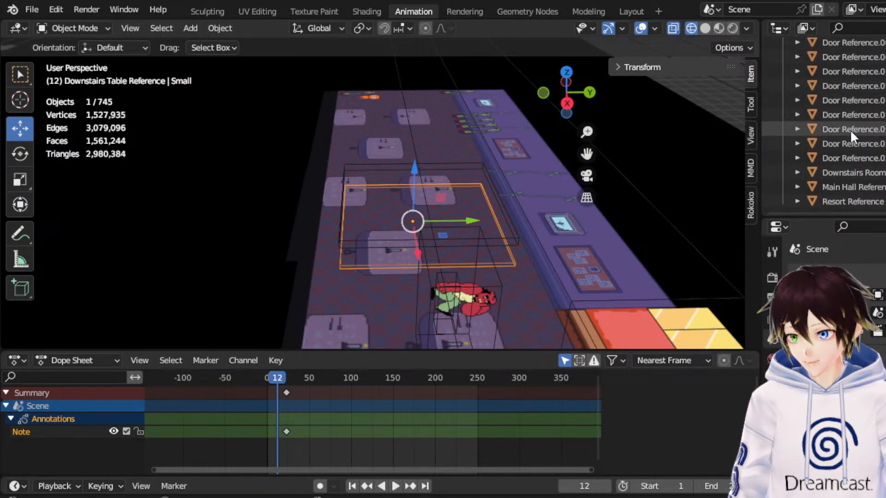
scroll(847, 138, "up", 10)
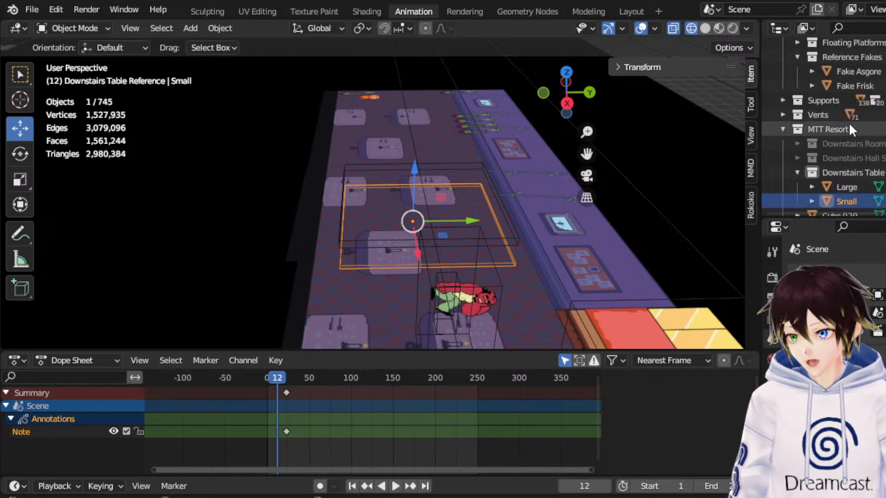
left_click(830, 129)
right_click(833, 129)
left_click(833, 127)
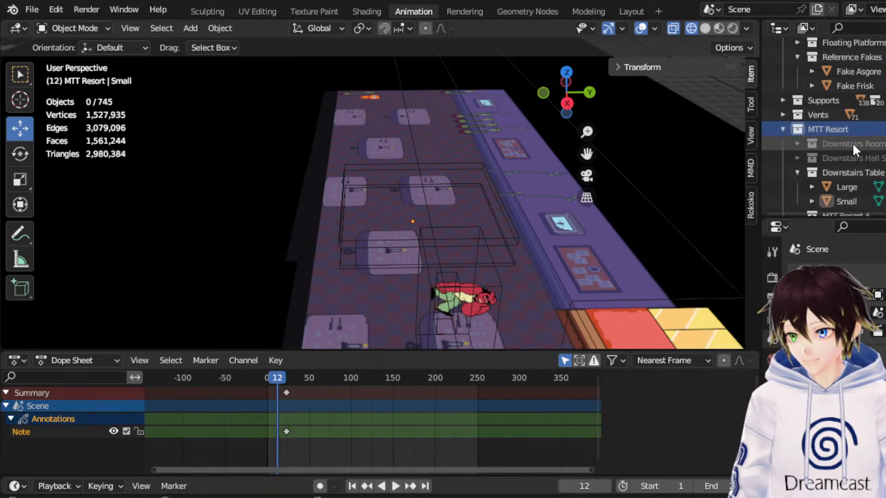
scroll(851, 143, "down", 2)
scroll(852, 142, "down", 8)
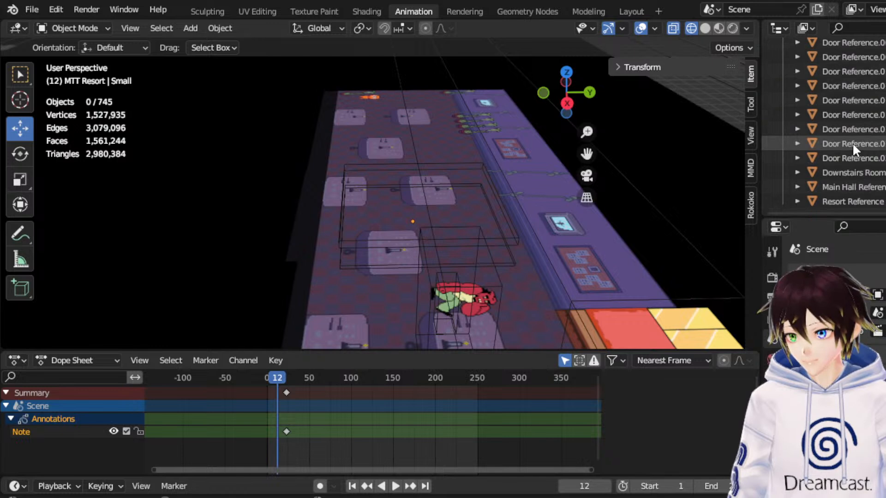
scroll(852, 142, "up", 10)
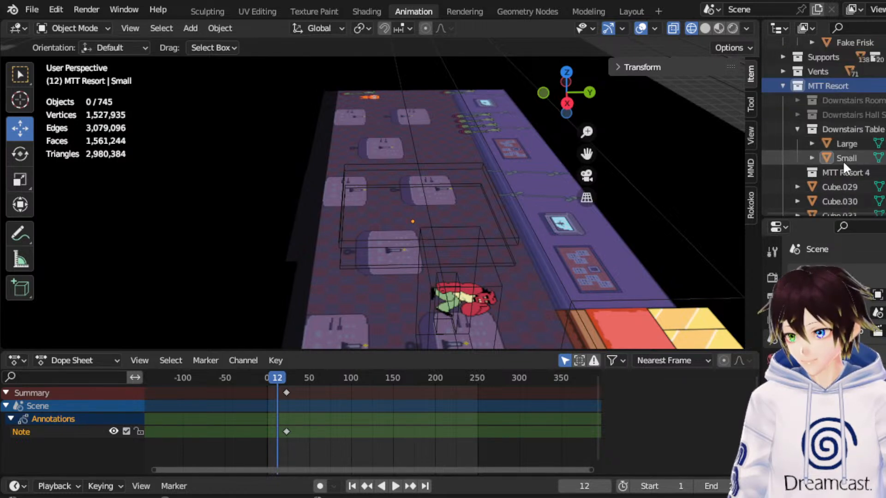
Rename the new collection MTT Resort 4 as Downstairs Tables.
double_click(840, 170)
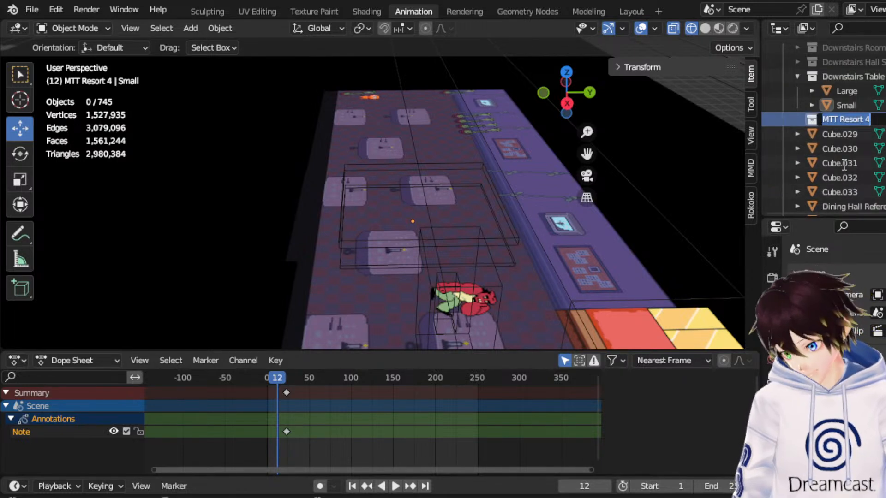
type("Downstairs")
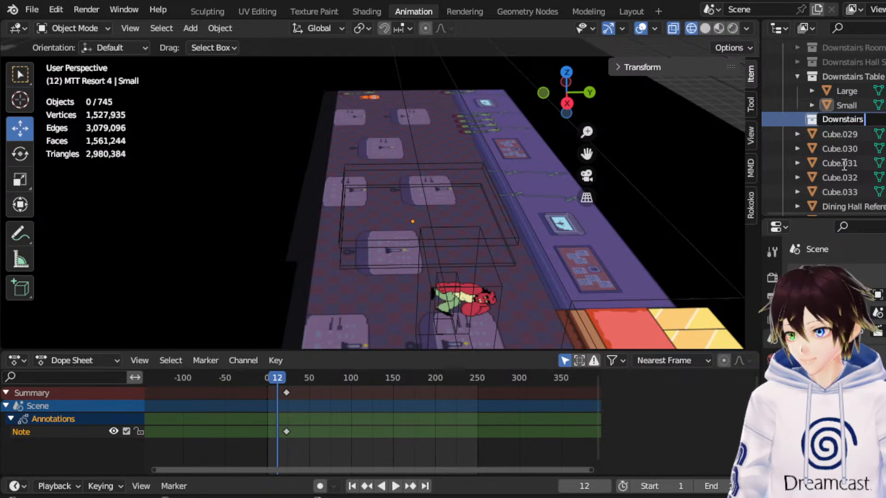
type(" Tables")
key("Return")
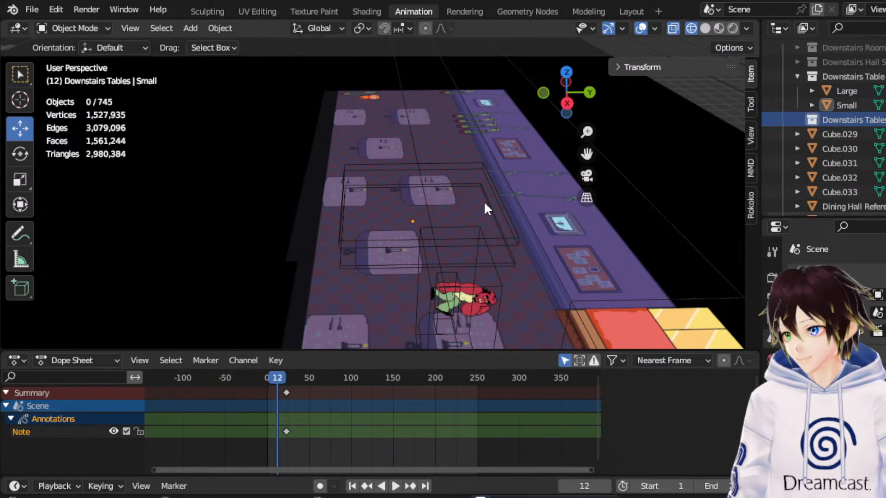
Duplicate the Small tabletop in place and move the copy into the Downstairs Tables collection.
left_click(845, 102)
right_click(486, 225)
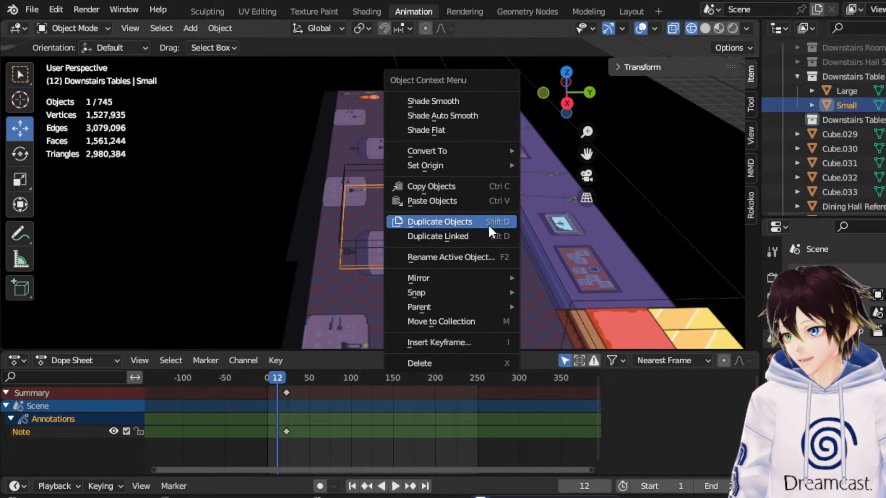
left_click(488, 224)
left_click_drag(851, 121, 847, 133)
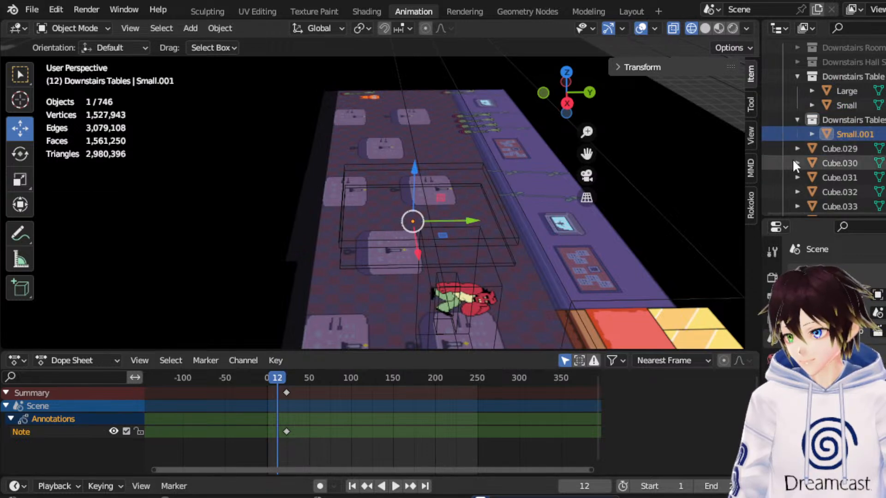
Collapse and hide the Downstairs Table Reference collection, leaving the duplicated tabletop shown from above.
left_click(798, 76)
middle_click_drag(425, 218, 521, 219)
left_click(555, 104)
scroll(392, 222, "up", 1)
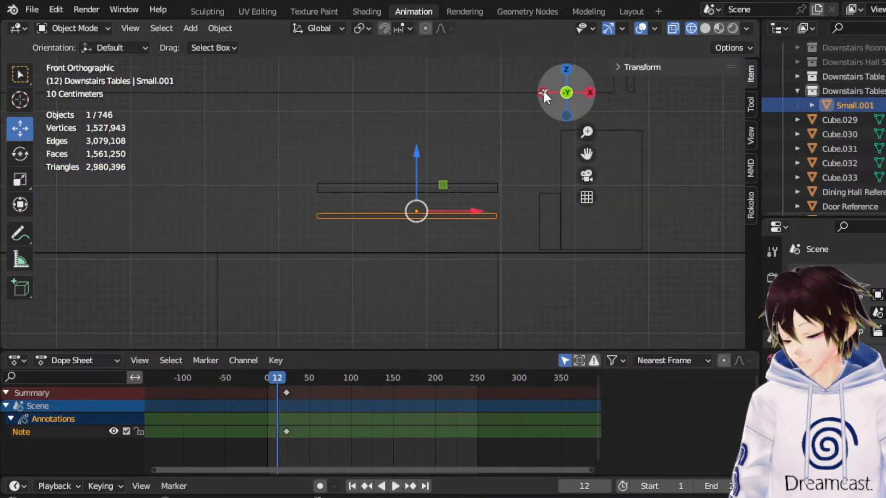
left_click(564, 69)
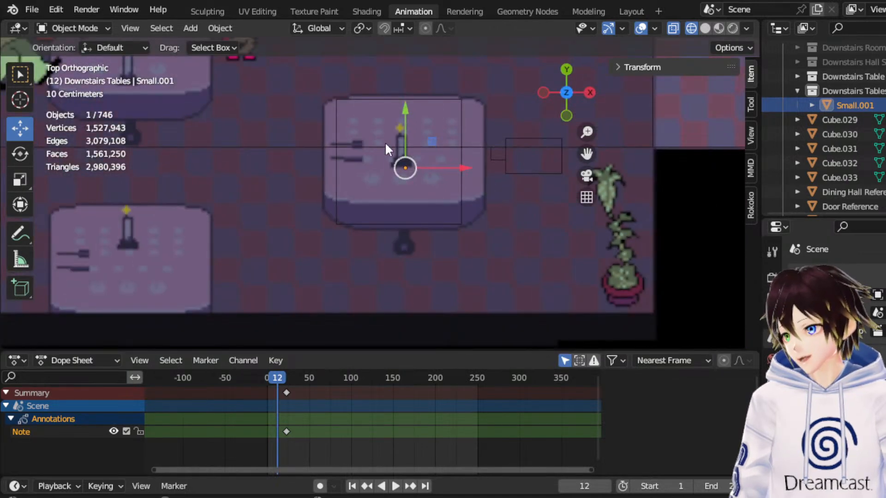
left_click(885, 76)
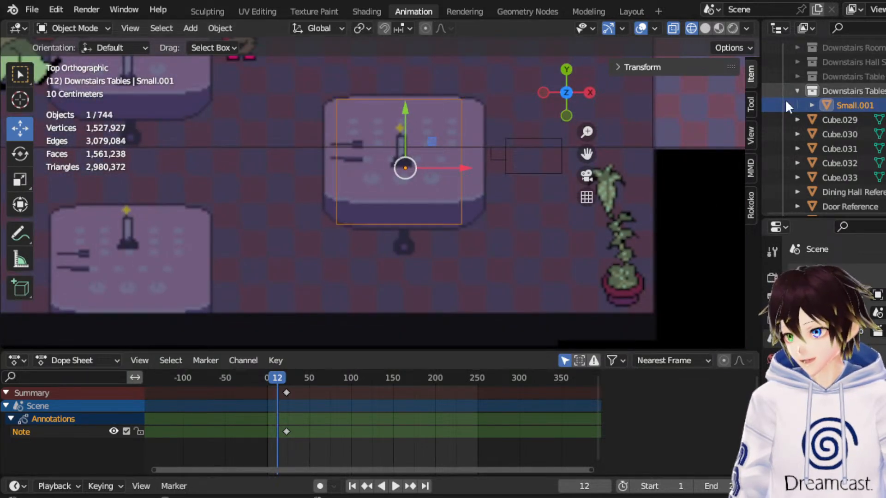
In Edit Mode, add two evenly spaced loop cuts parallel to Y through the duplicated tabletop's front and back edges.
left_click(77, 28)
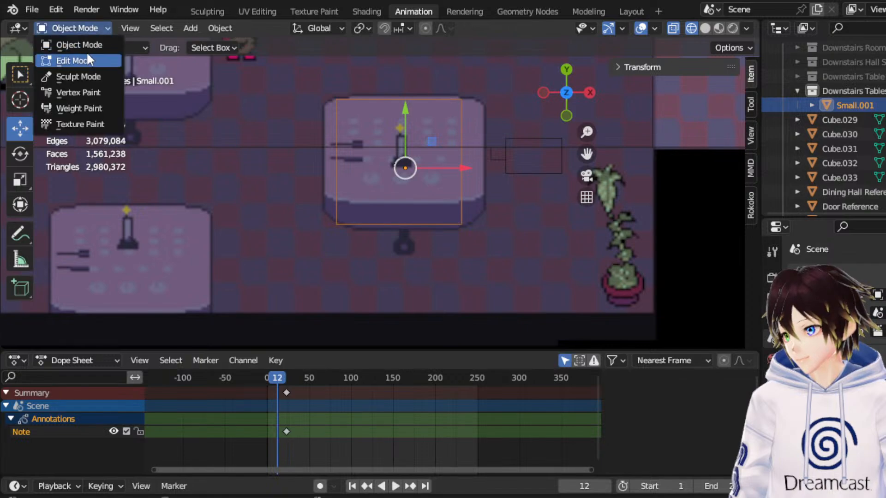
left_click(87, 60)
left_click(138, 30)
middle_click_drag(421, 162, 418, 204)
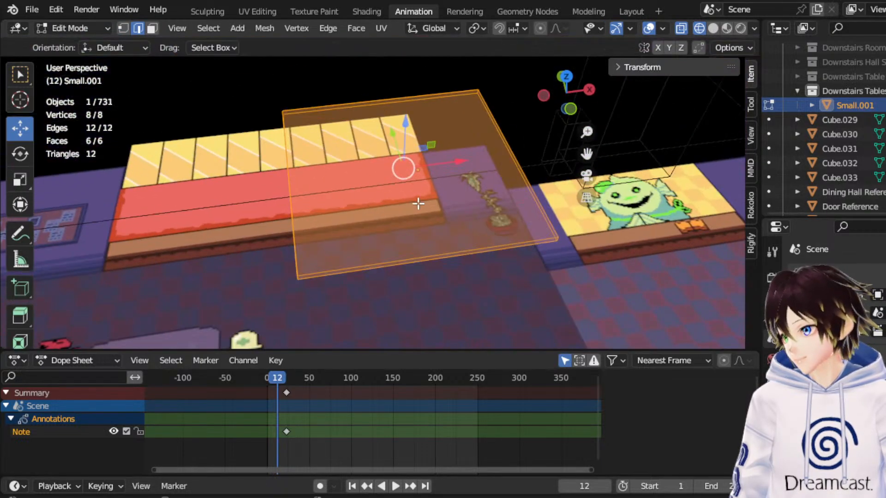
middle_click_drag(475, 199, 468, 157)
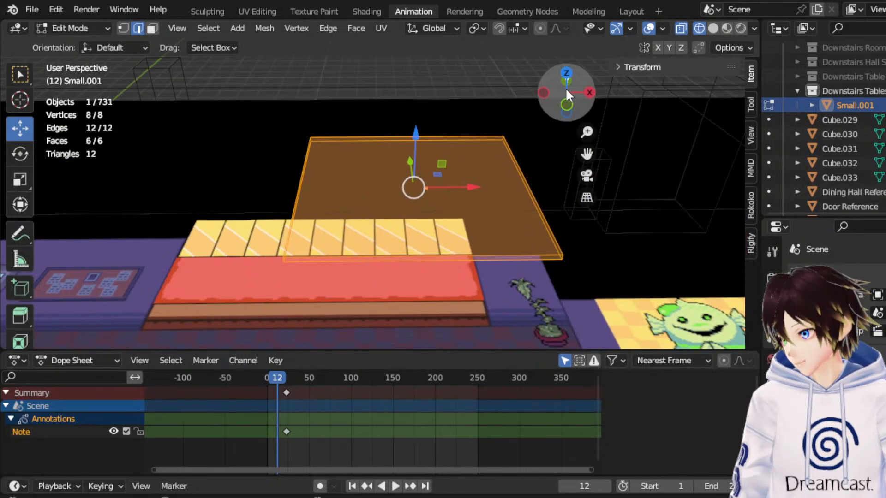
left_click(567, 73)
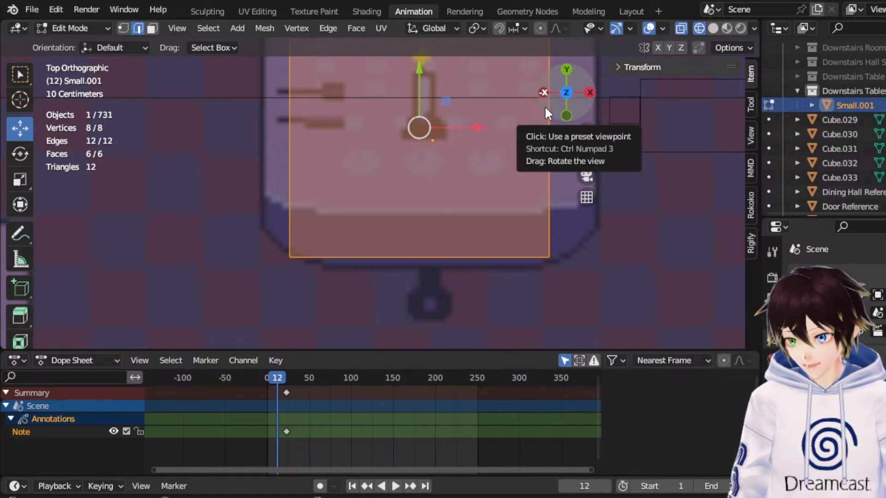
left_click_drag(585, 152, 543, 236)
left_click_drag(329, 67, 343, 347)
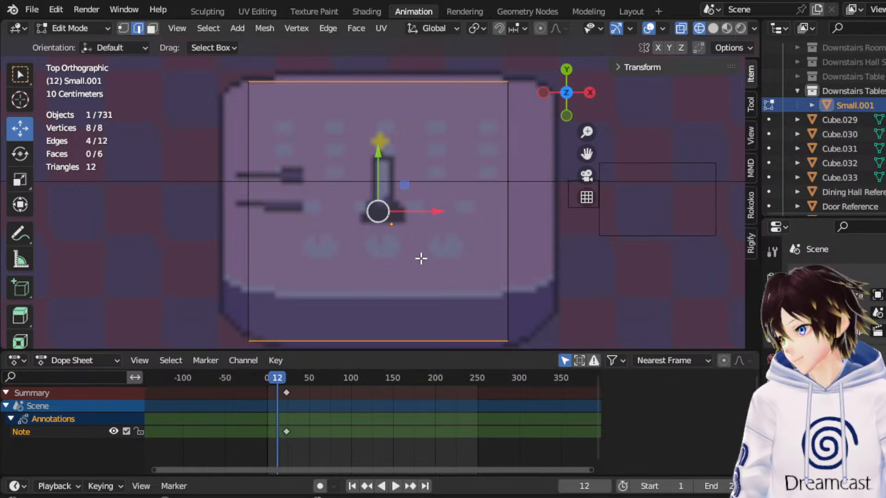
right_click(404, 238)
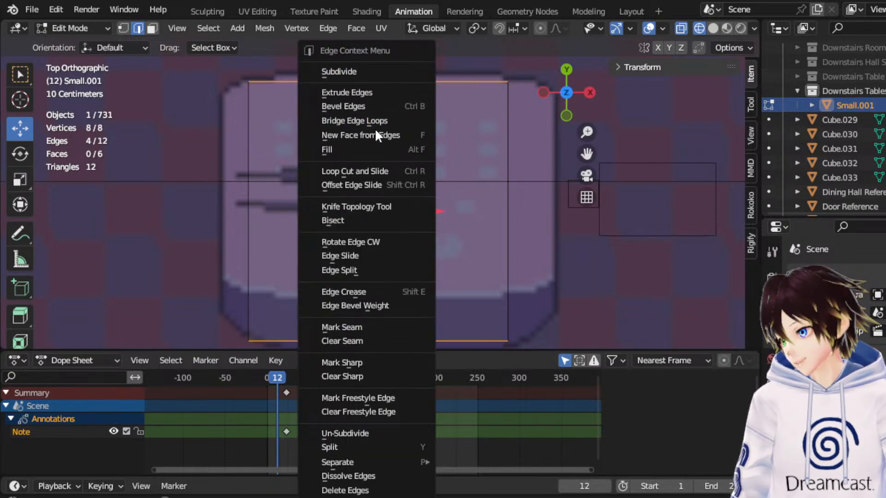
left_click(371, 171)
scroll(386, 132, "up", 1)
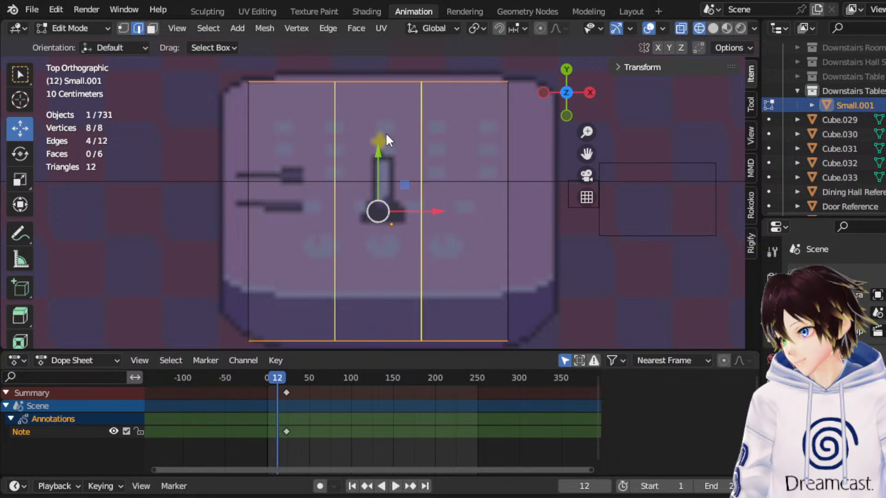
left_click(385, 132)
right_click(386, 132)
Scale the two new edge loops apart along X until they sit near the tabletop's side edges.
left_click(123, 29)
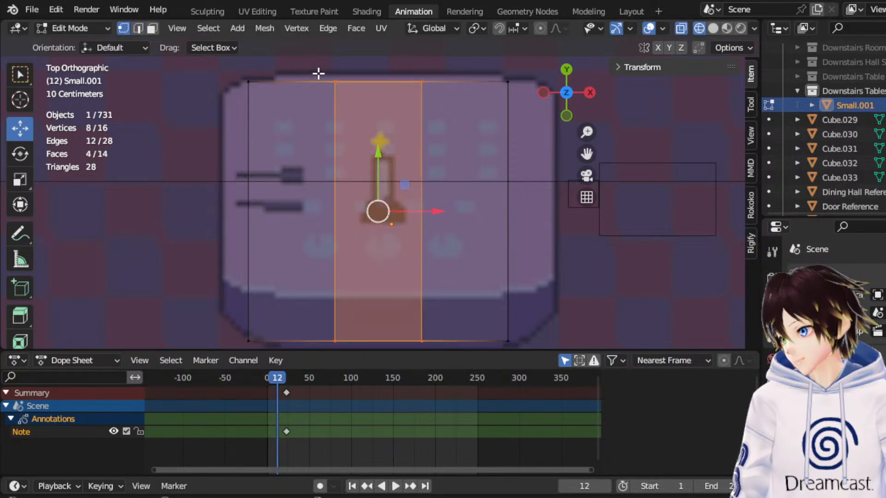
left_click(19, 185)
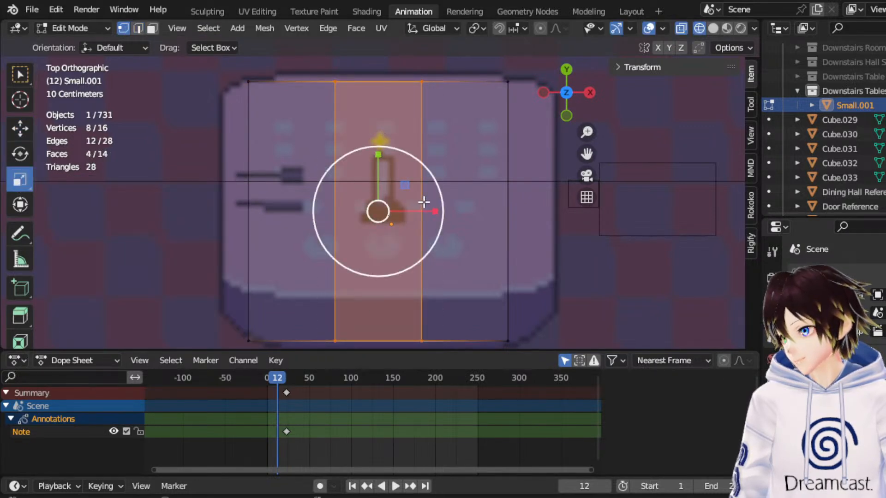
left_click_drag(421, 200, 519, 185)
key("ctrl+z")
scroll(243, 109, "down", 1)
Chamfer the tabletop's corners by scaling both outer side edges to 0.895 along Y, and return to Object Mode.
left_click_drag(240, 80, 279, 333)
left_click_drag(527, 333, 483, 65)
scroll(396, 162, "up", 1)
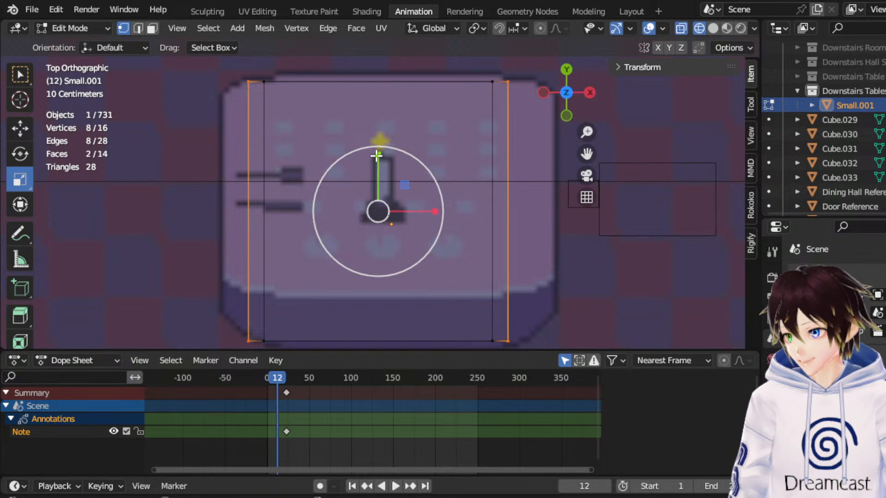
left_click_drag(375, 159, 360, 167)
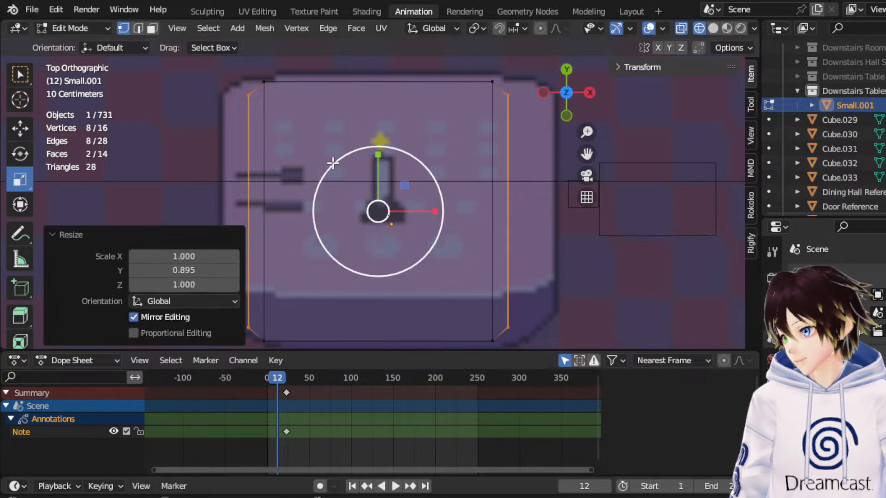
left_click(65, 28)
left_click(73, 41)
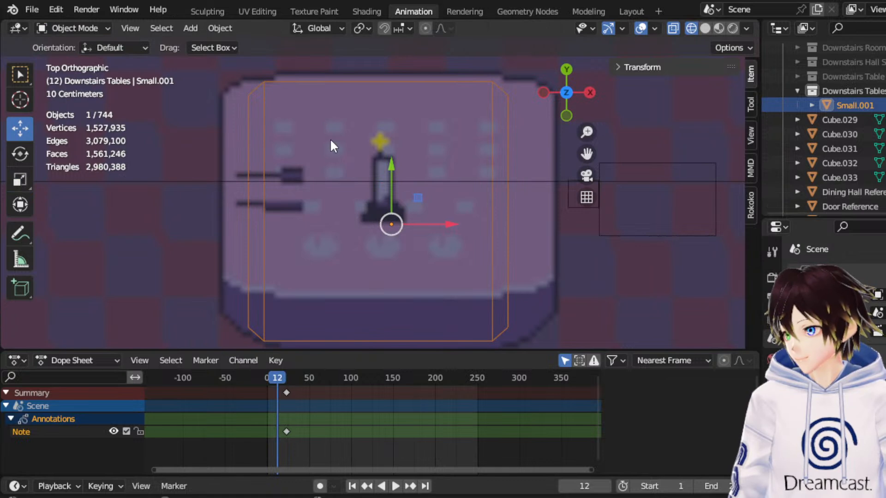
Rename the duplicated tabletop Small.001 as Table Top.
double_click(851, 105)
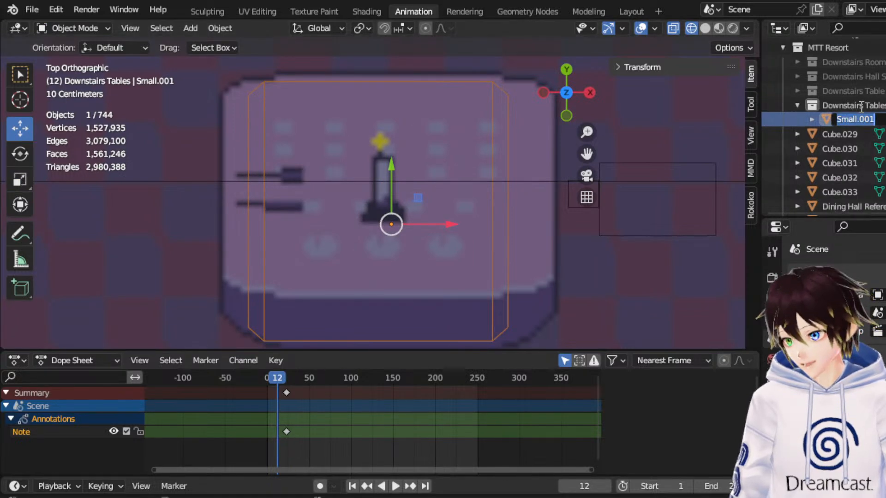
type("Table Top")
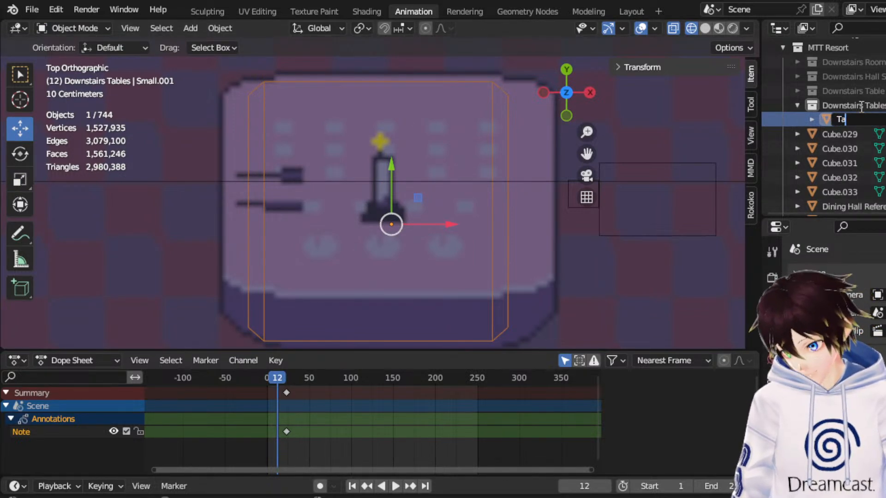
key("Return")
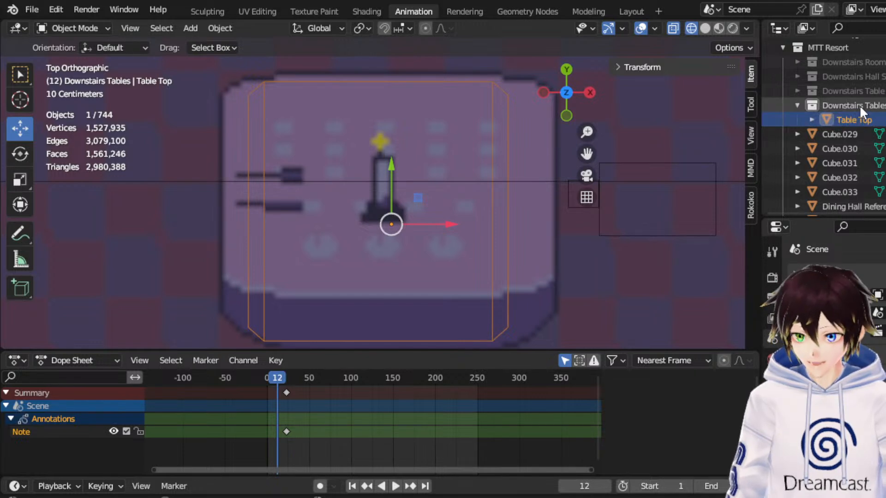
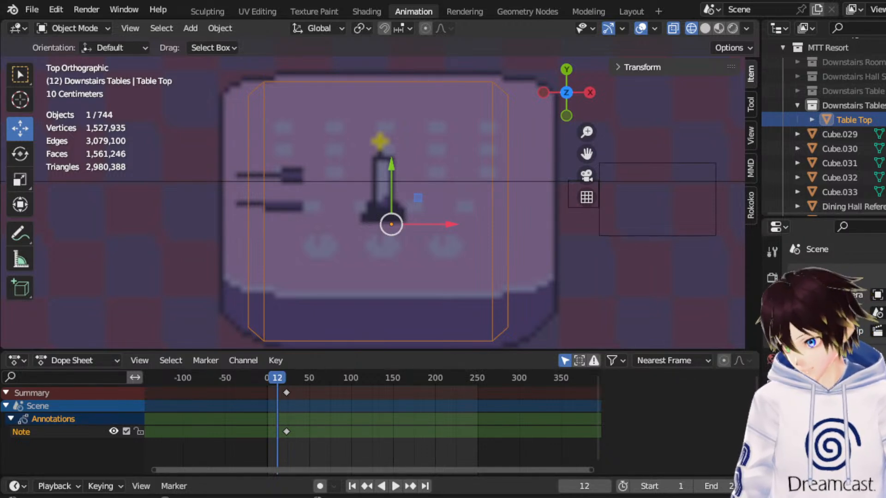
Add a cylinder mesh to the Downstairs Tables collection with 32 vertices, 1 m radius and 2 m depth.
middle_click_drag(470, 203, 481, 132)
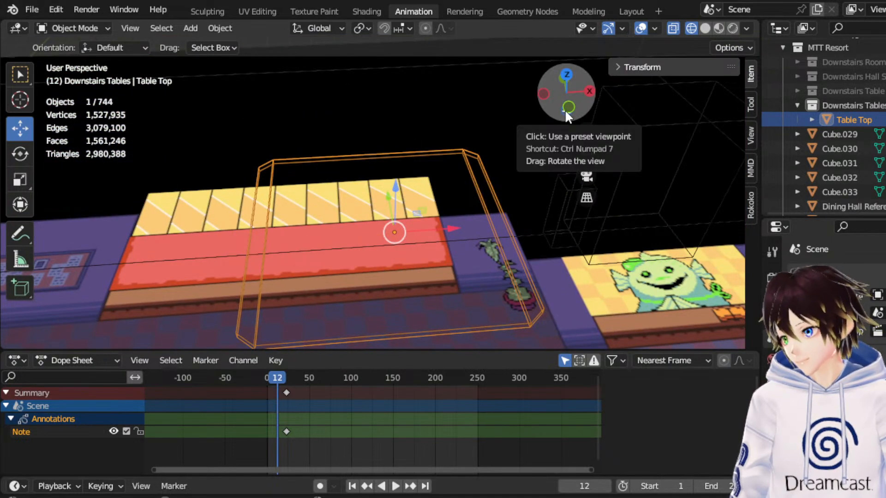
left_click_drag(564, 110, 578, 103)
left_click(568, 108)
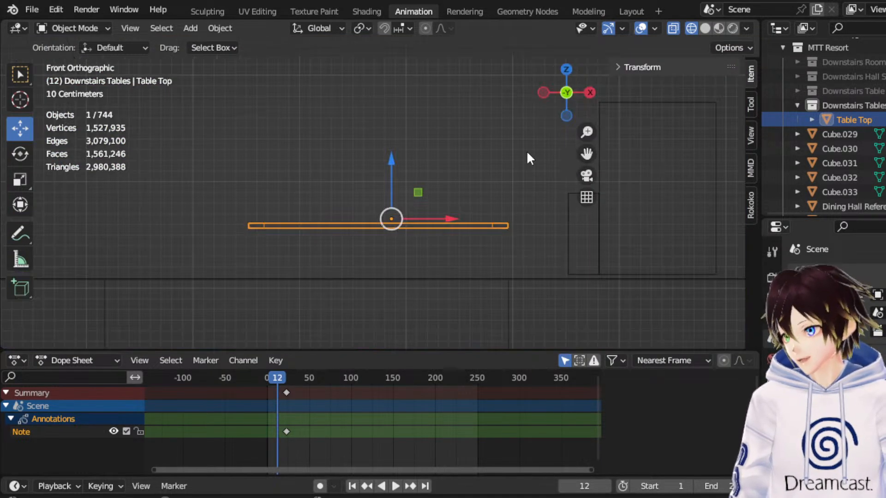
left_click(190, 29)
mouse_move(207, 50)
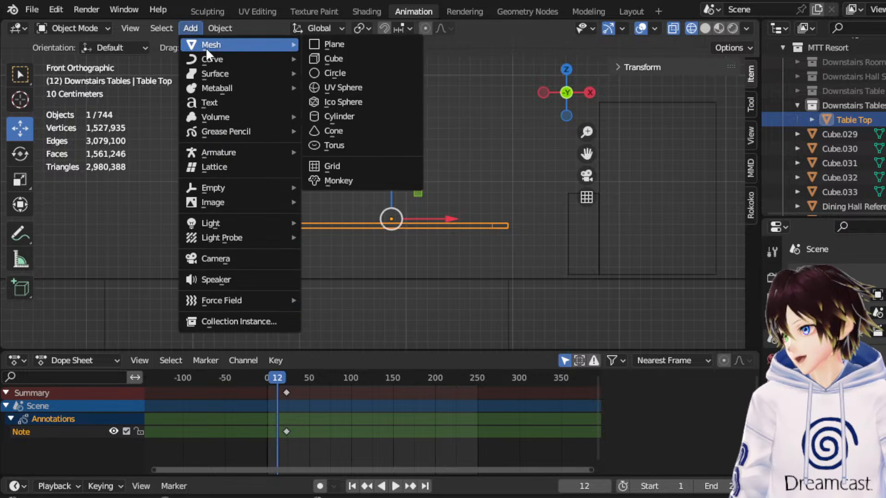
left_click(370, 115)
scroll(503, 172, "down", 2)
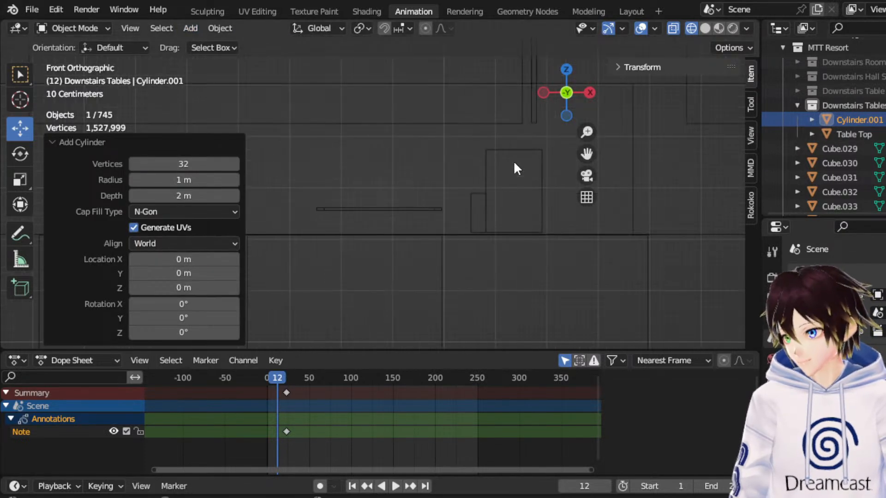
Move the new cylinder in the XY plane onto the centre of the Table Top, over the candle in the table reference.
left_click(566, 70)
scroll(422, 254, "down", 6)
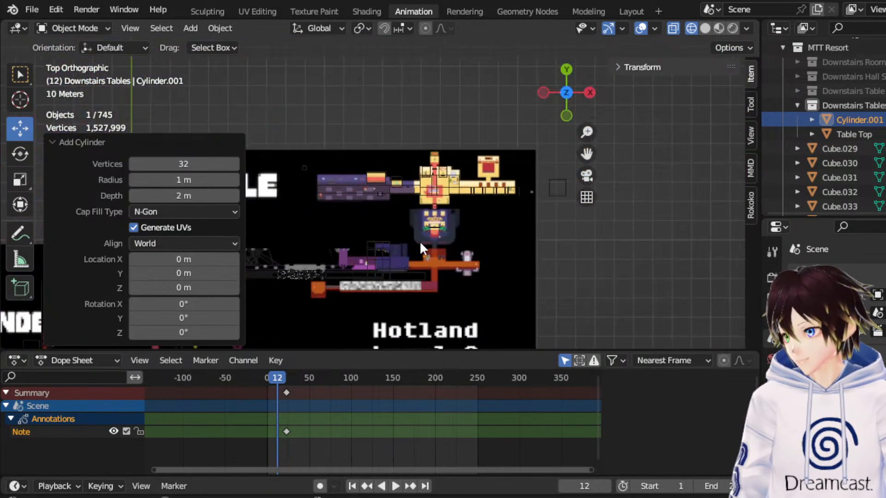
left_click_drag(297, 215, 309, 153)
left_click_drag(323, 186, 405, 166)
scroll(404, 184, "up", 6)
scroll(402, 183, "up", 8)
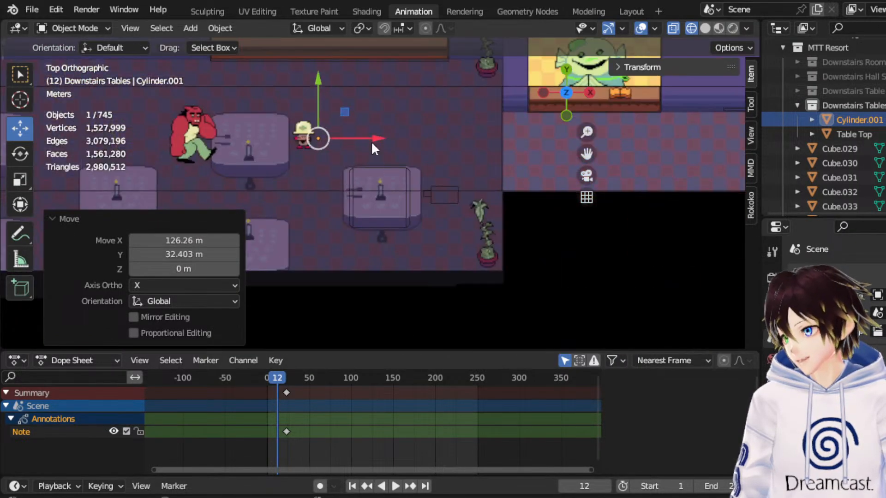
scroll(310, 82, "down", 8)
left_click_drag(304, 79, 389, 199)
scroll(441, 146, "up", 4)
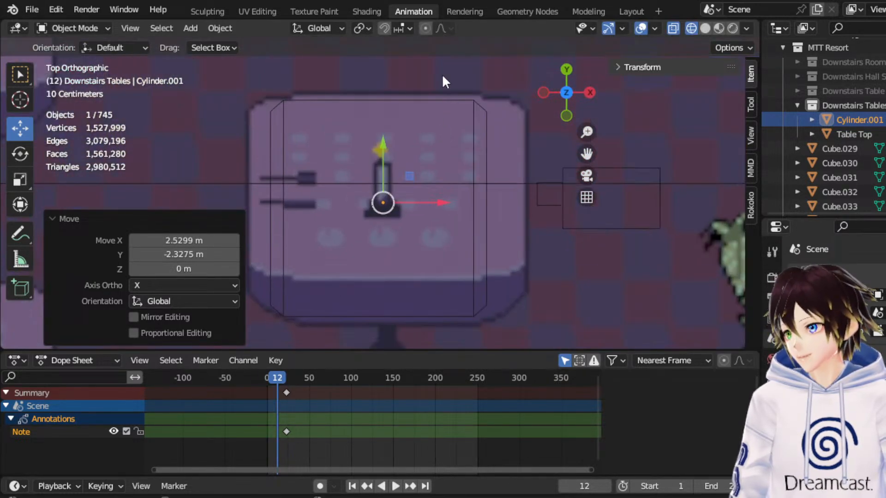
scroll(443, 76, "down", 1)
left_click_drag(408, 175, 408, 174)
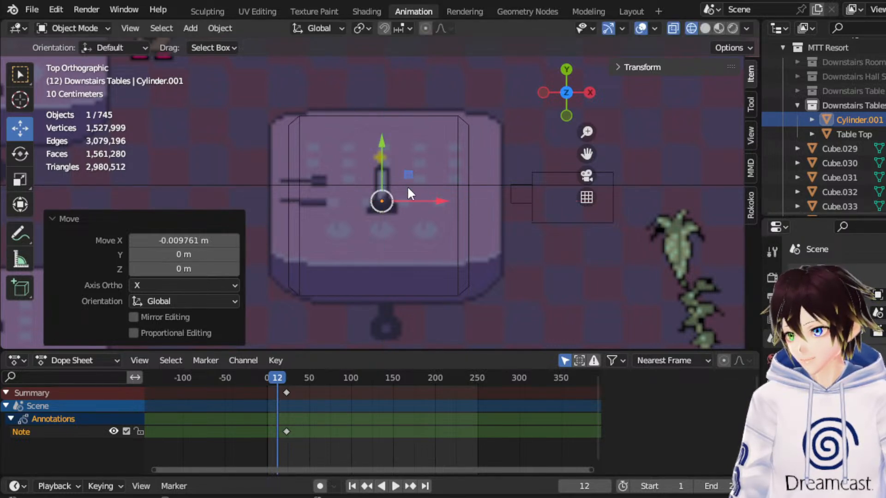
Raise the cylinder along Z to the dining hall level until its base rests on the floor.
left_click(560, 117)
scroll(423, 187, "down", 6)
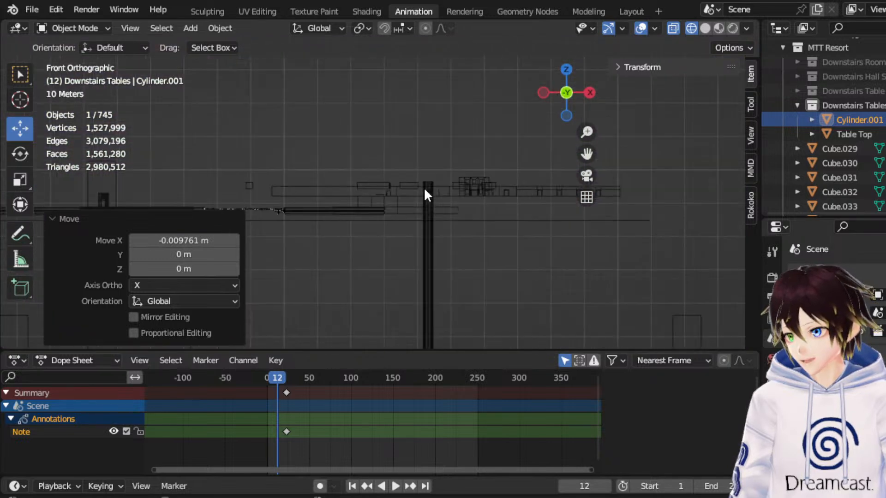
left_click_drag(380, 242, 393, 157)
scroll(405, 202, "up", 5)
left_click_drag(388, 328, 402, 139)
scroll(401, 139, "up", 4)
left_click_drag(384, 183, 407, 130)
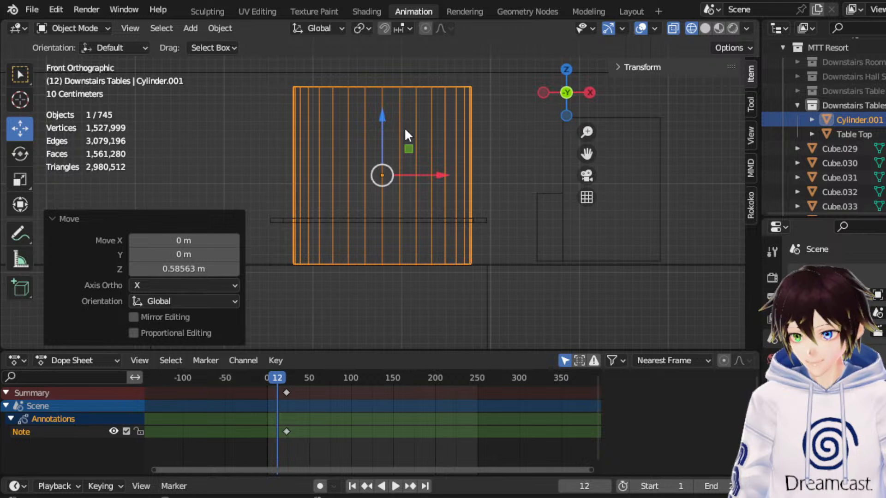
Shrink the cylinder into a thin leg, scaling it to 0.400 along X and Y only and by 0.459 uniformly.
left_click(566, 70)
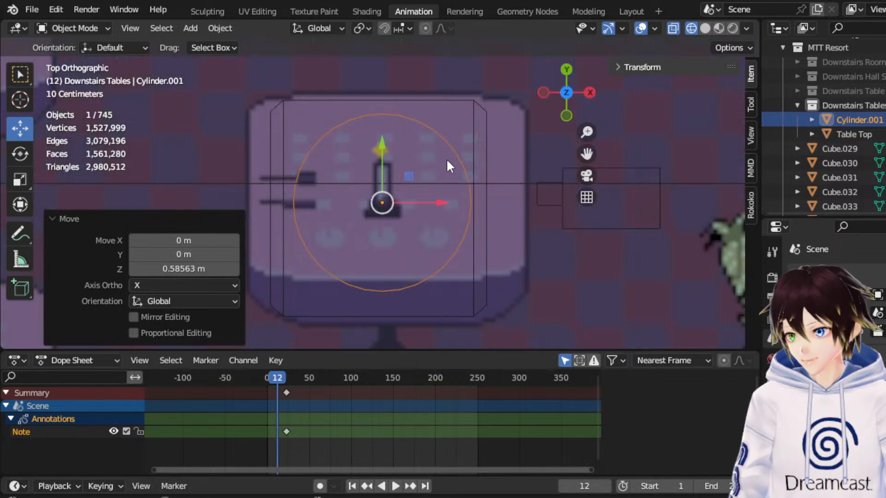
left_click(19, 178)
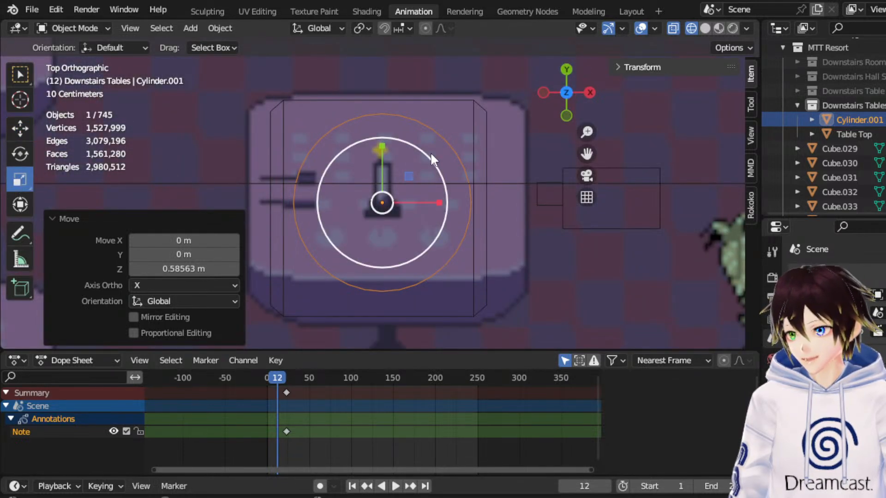
left_click_drag(425, 157, 395, 189)
middle_click_drag(394, 190, 408, 146)
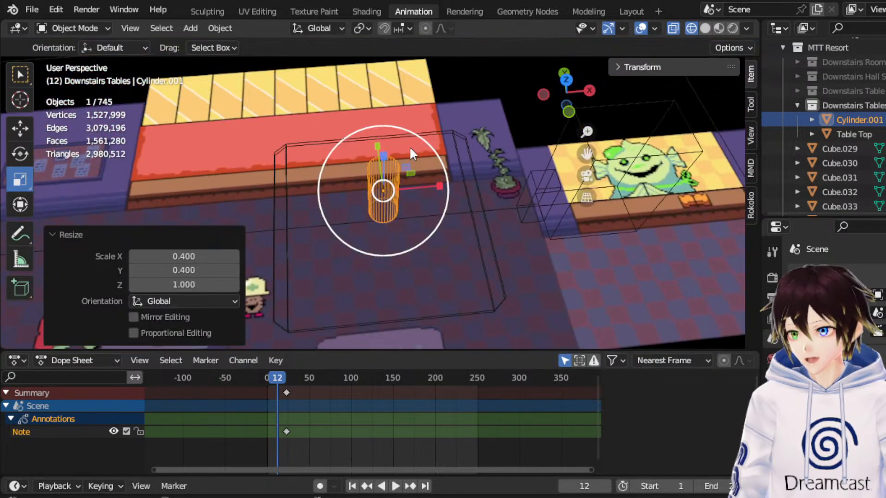
left_click(564, 80)
left_click_drag(449, 170, 410, 207)
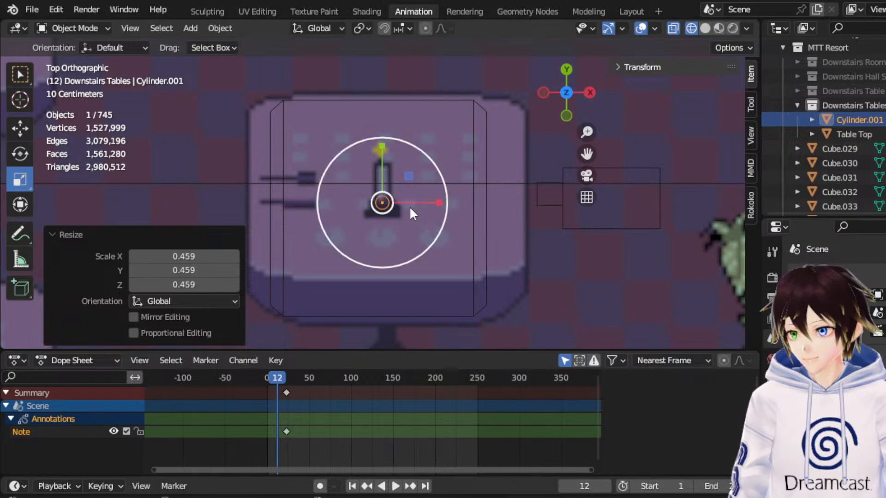
Move the cylinder down 0.71548 m along Z so it sits between the tabletop and the floor.
left_click(565, 116)
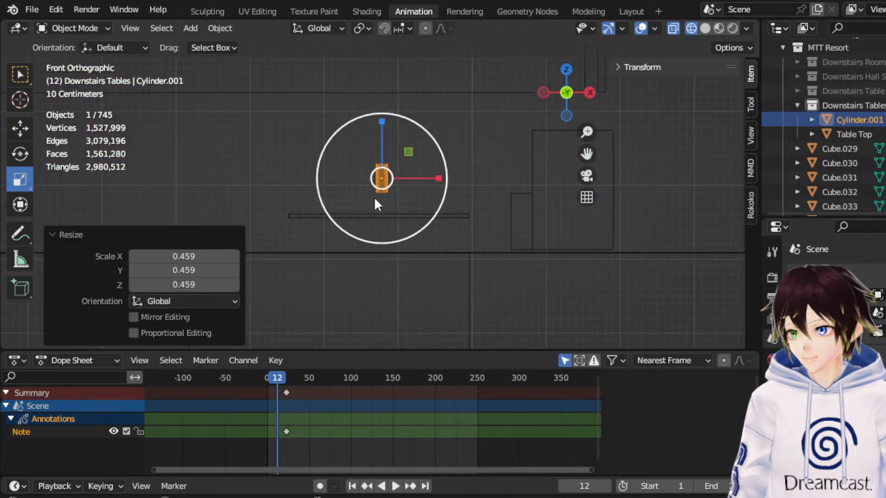
scroll(374, 205, "up", 2)
left_click(22, 127)
scroll(436, 206, "up", 2)
left_click_drag(383, 121, 385, 233)
middle_click_drag(385, 233, 548, 139)
left_click(580, 98)
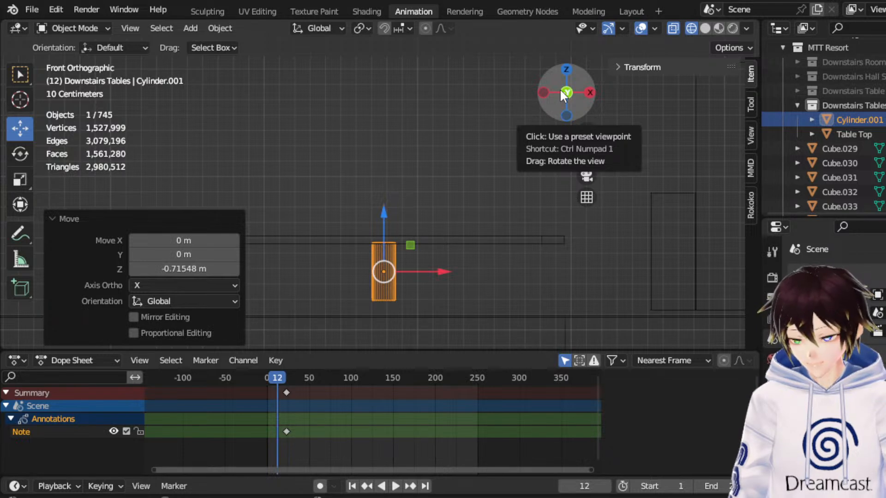
Scale the leg cylinder uniformly by 0.587 as seen from the top.
left_click(566, 70)
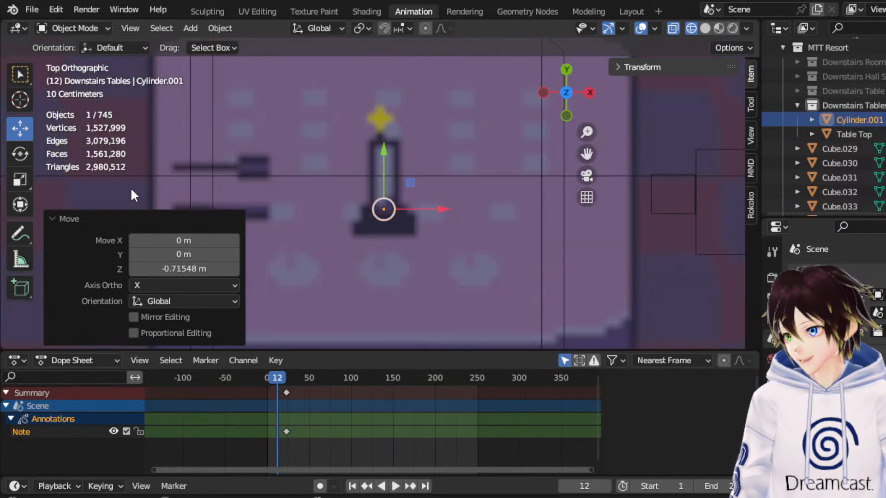
left_click(20, 179)
left_click_drag(428, 157, 402, 189)
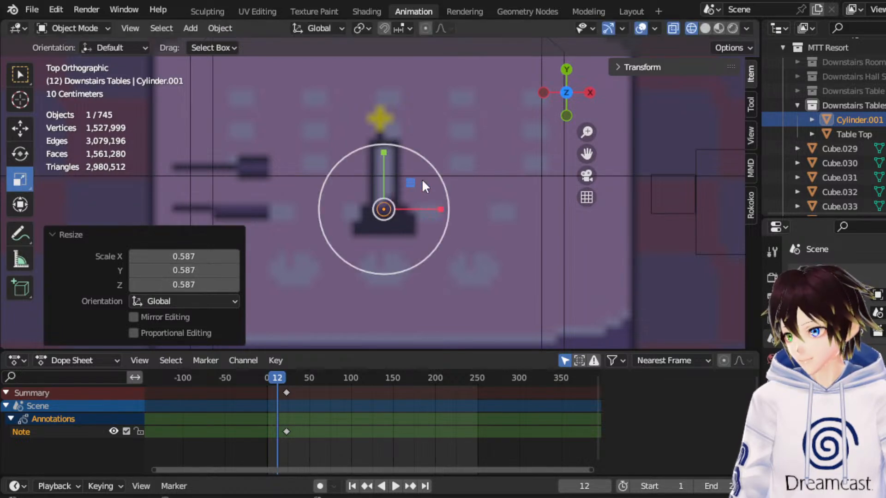
In Edit Mode, lengthen the leg cylinder by moving its bottom ring of vertices down along Z to just above the floor.
left_click(566, 116)
left_click(19, 129)
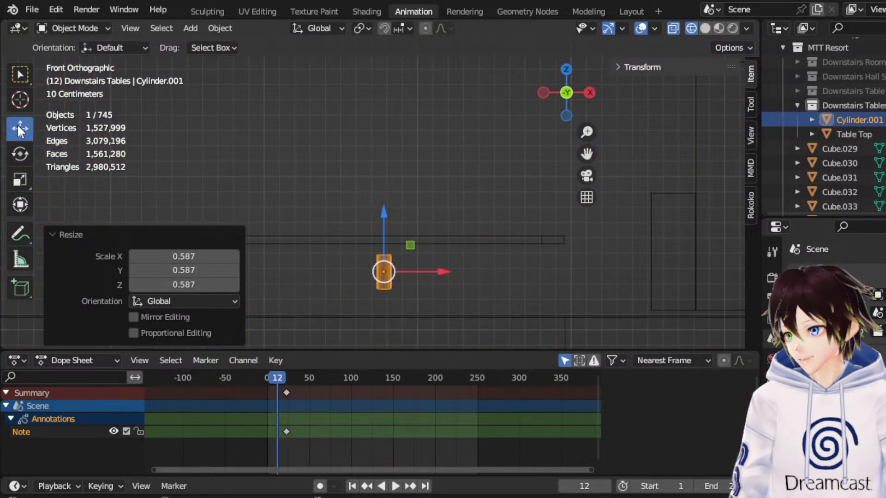
left_click(92, 28)
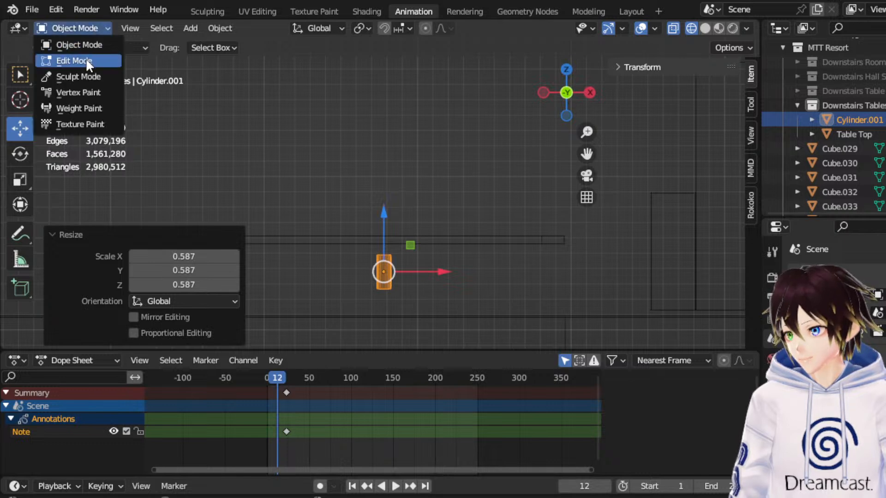
left_click(86, 59)
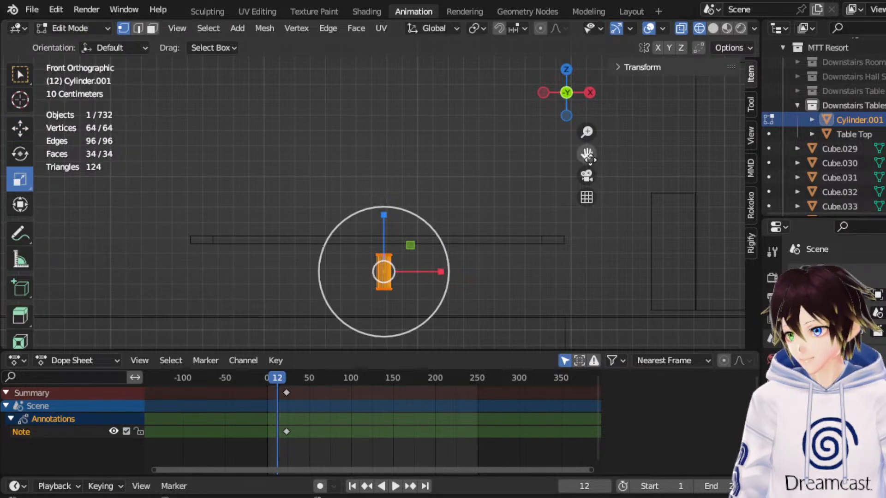
left_click_drag(586, 155, 592, 111)
left_click_drag(482, 289, 374, 245)
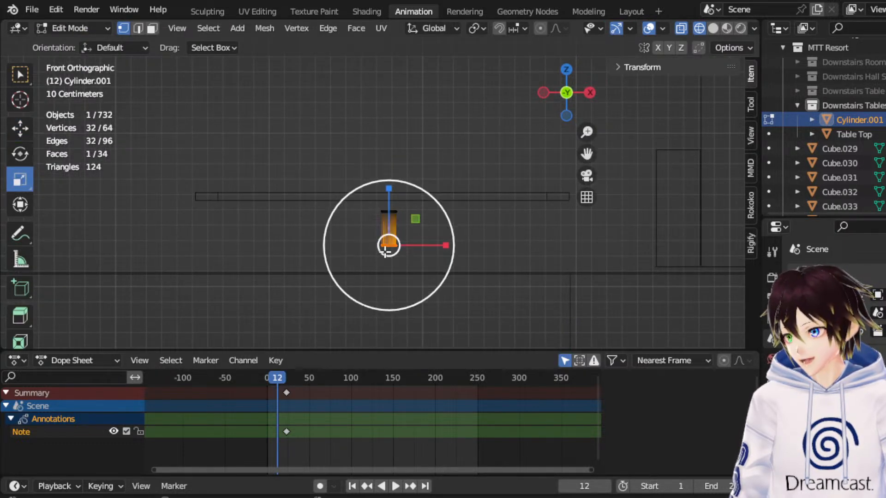
scroll(387, 252, "up", 1)
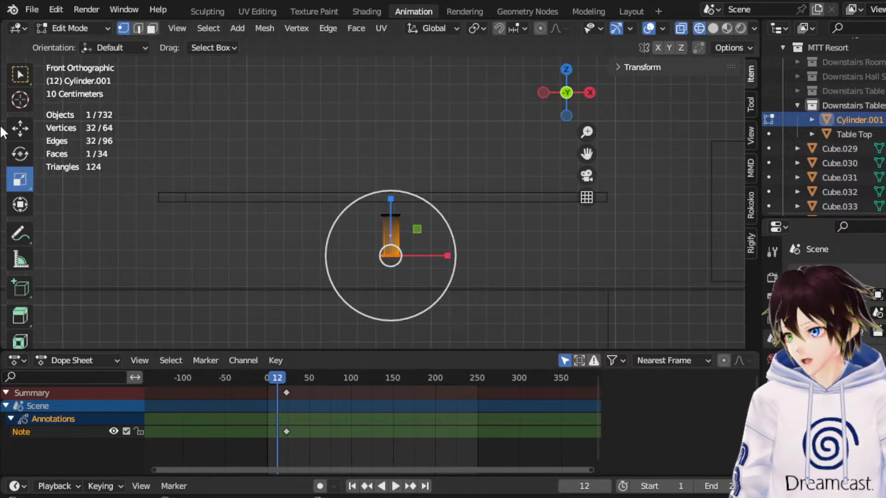
left_click(20, 128)
scroll(397, 229, "up", 1)
left_click_drag(398, 229, 373, 244)
Extrude the leg's bottom face a short distance down toward the floor.
left_click(152, 28)
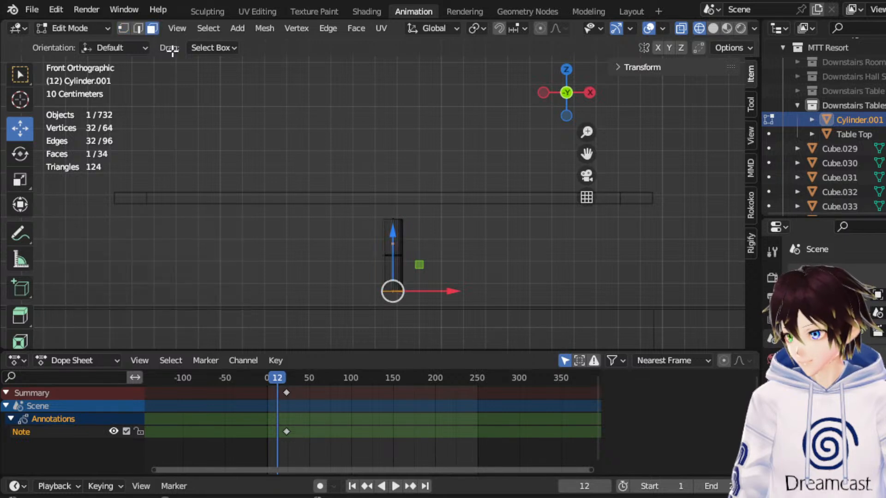
left_click_drag(456, 320, 341, 286)
right_click(375, 278)
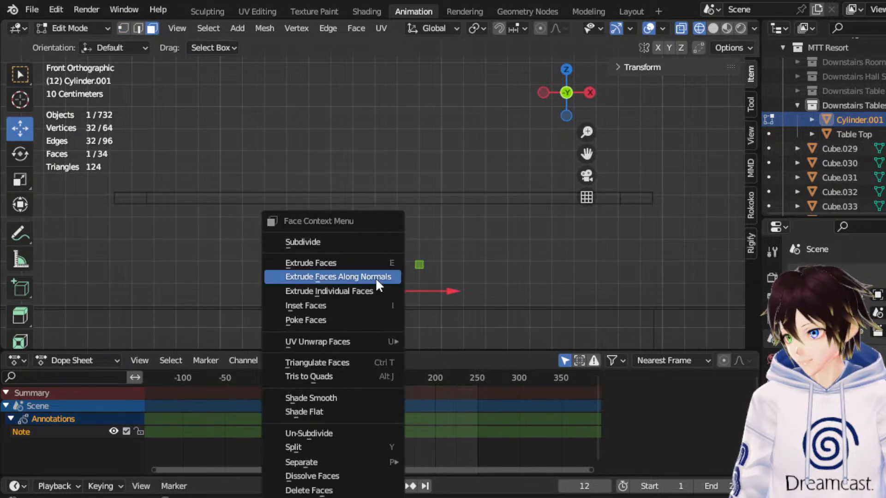
left_click(362, 267)
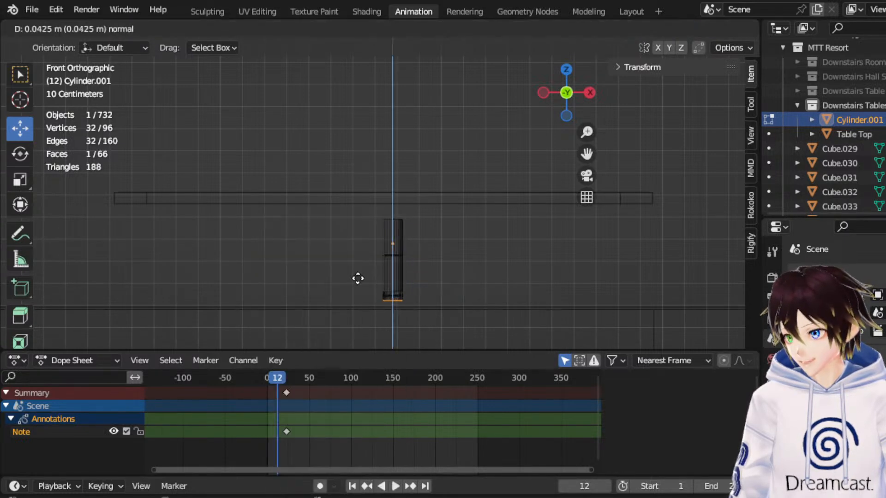
left_click(356, 280)
Extrude the leg's top face upward by about 0.036 m toward the tabletop.
left_click(392, 220)
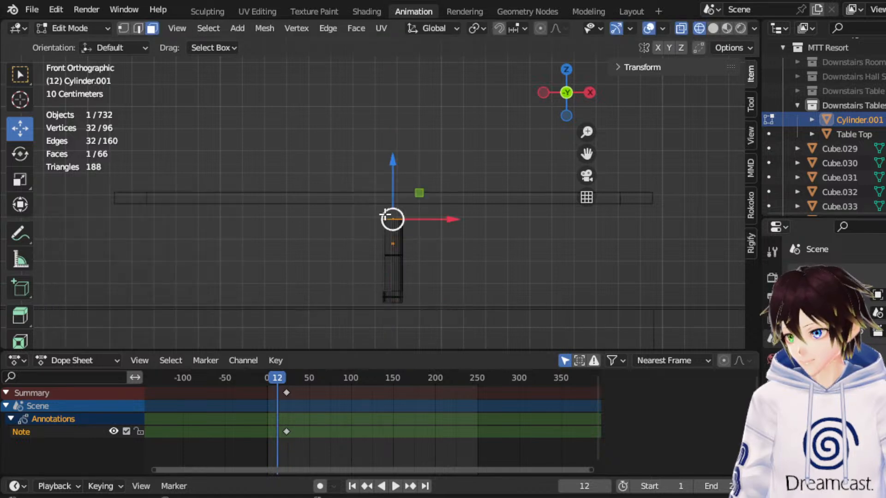
right_click(385, 213)
left_click(381, 229)
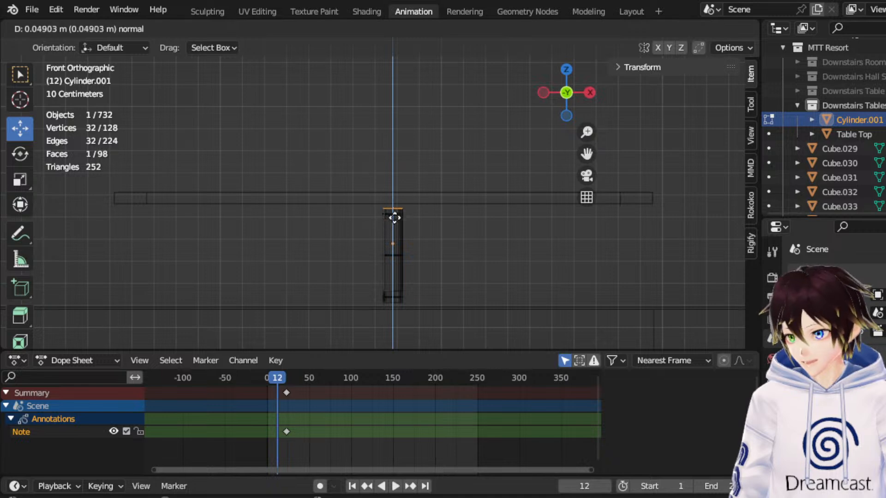
left_click(416, 218)
scroll(492, 209, "up", 1)
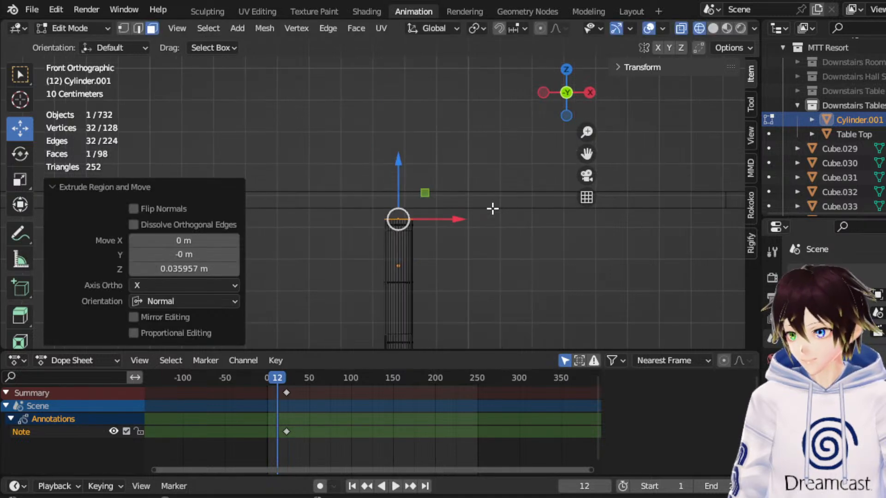
Flare the leg's extruded top face by scaling it uniformly to 2.340.
left_click(19, 177)
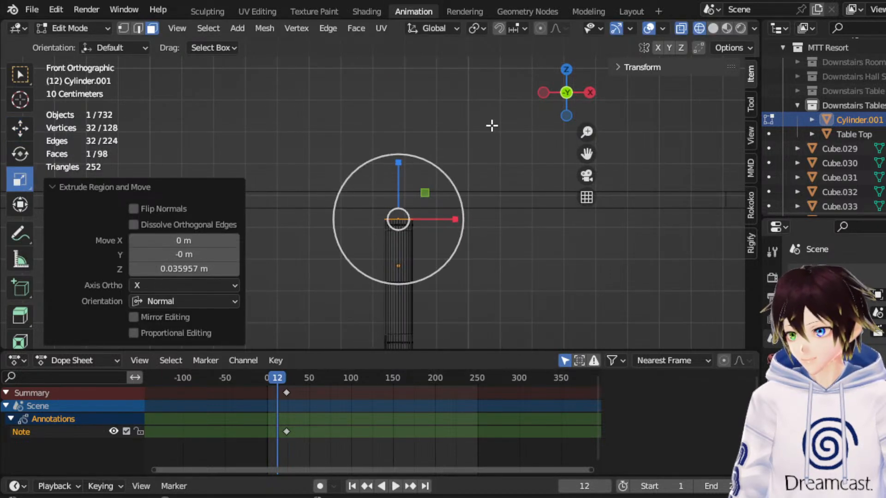
left_click(566, 69)
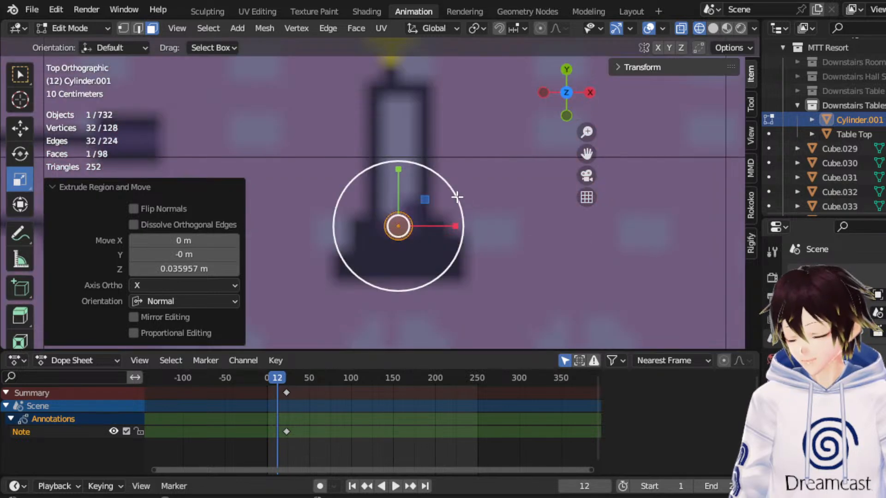
key("s")
left_click(535, 147)
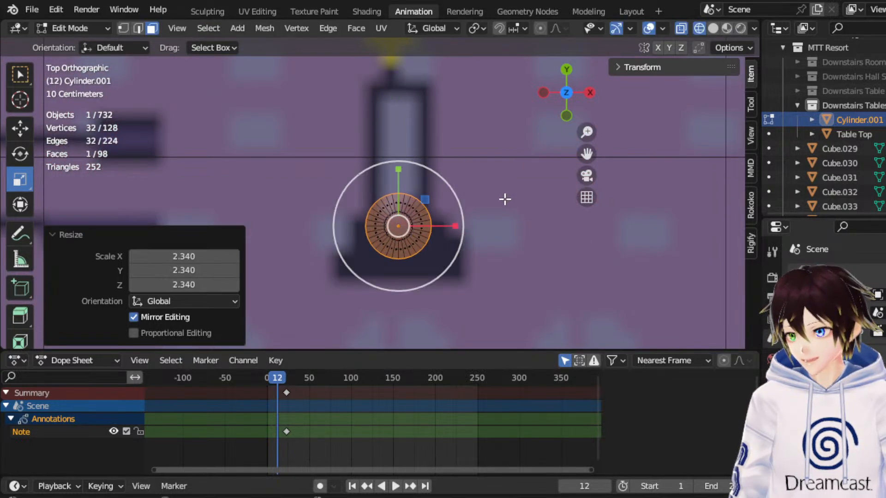
Widen the leg's extruded bottom face into a foot by scaling it uniformly to 4.826.
left_click(566, 116)
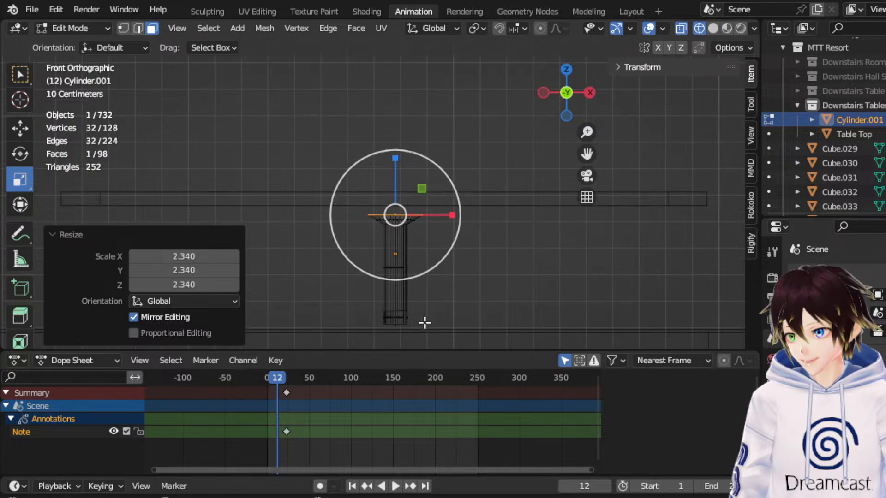
left_click(371, 319)
key("s")
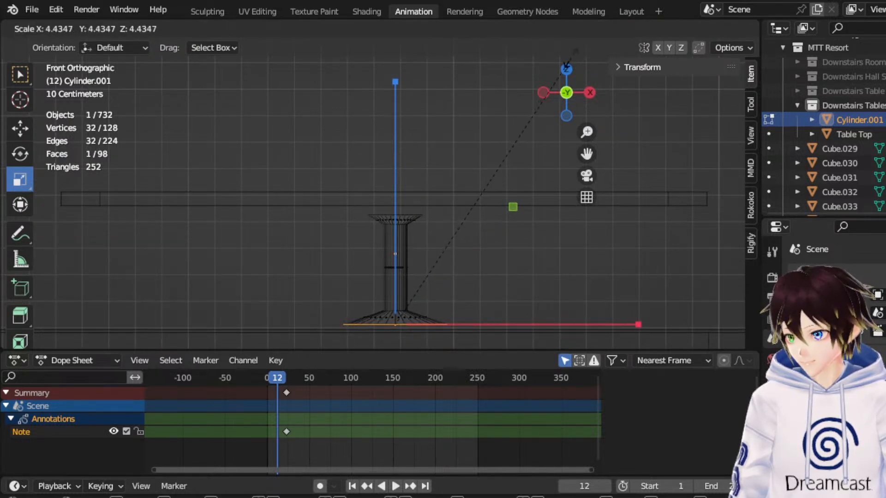
left_click(566, 312)
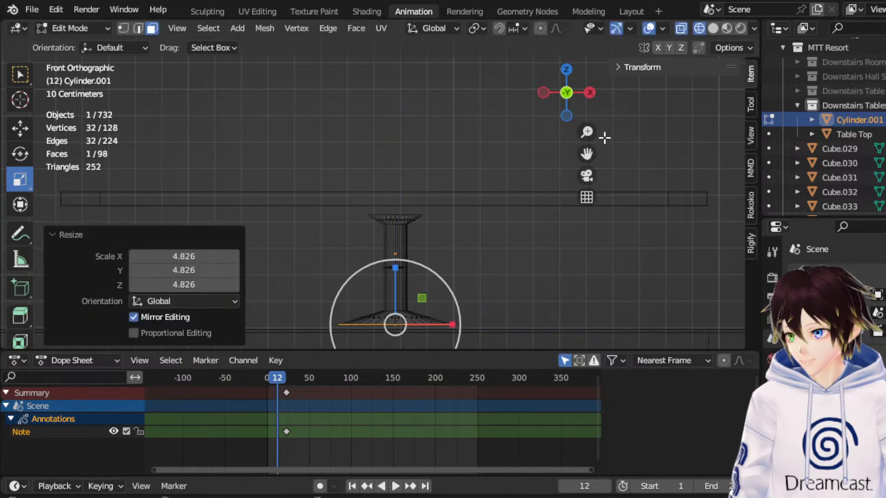
Lower the foot's bottom face by about 0.033 m along Z to reach the floor.
left_click(567, 69)
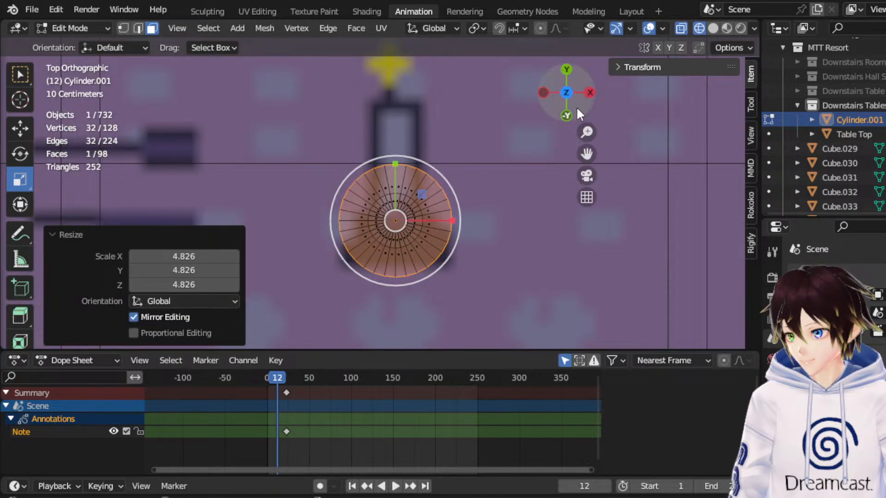
left_click(567, 115)
left_click_drag(586, 154, 594, 125)
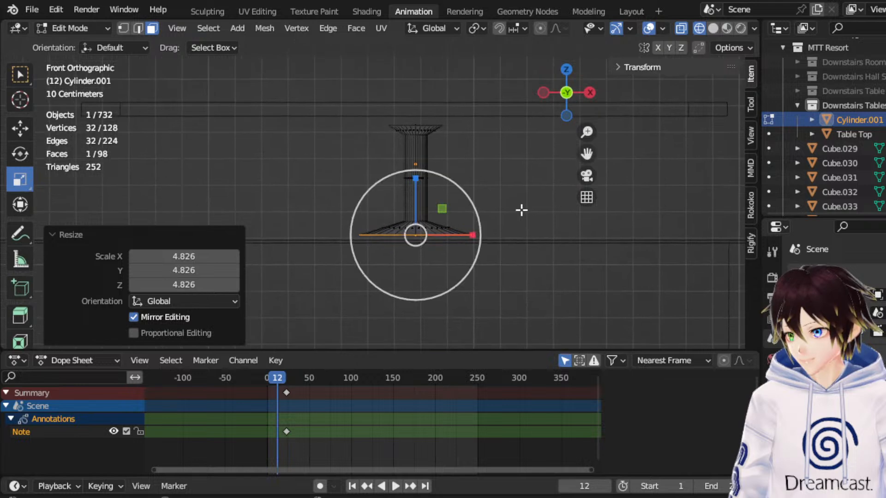
scroll(523, 209, "up", 3)
left_click(21, 129)
scroll(414, 231, "up", 2)
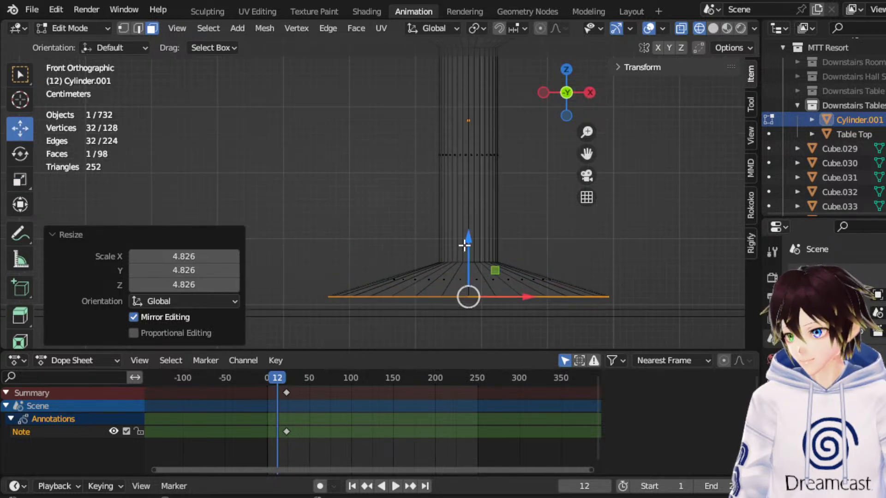
left_click_drag(466, 254, 465, 271)
Raise the vertices of the leg's flared top by about 0.036 m along Z to meet the tabletop.
scroll(442, 208, "down", 5)
middle_click_drag(442, 208, 474, 145)
left_click(572, 94)
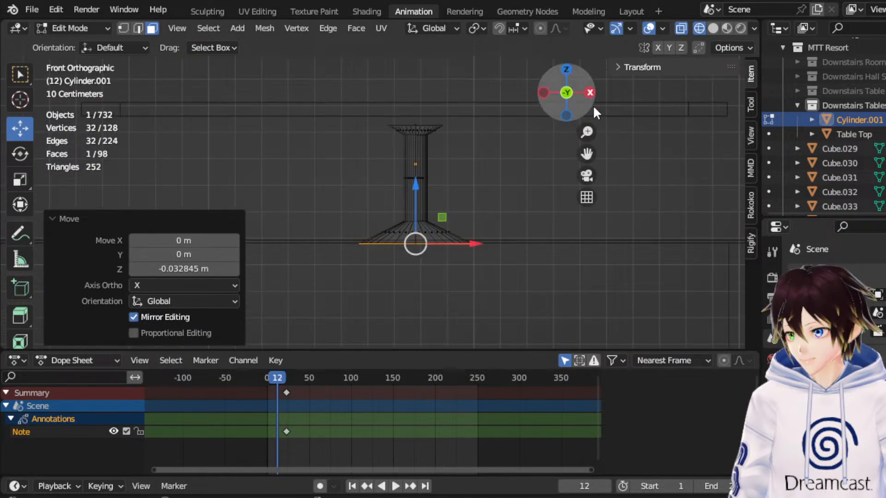
scroll(459, 166, "up", 2)
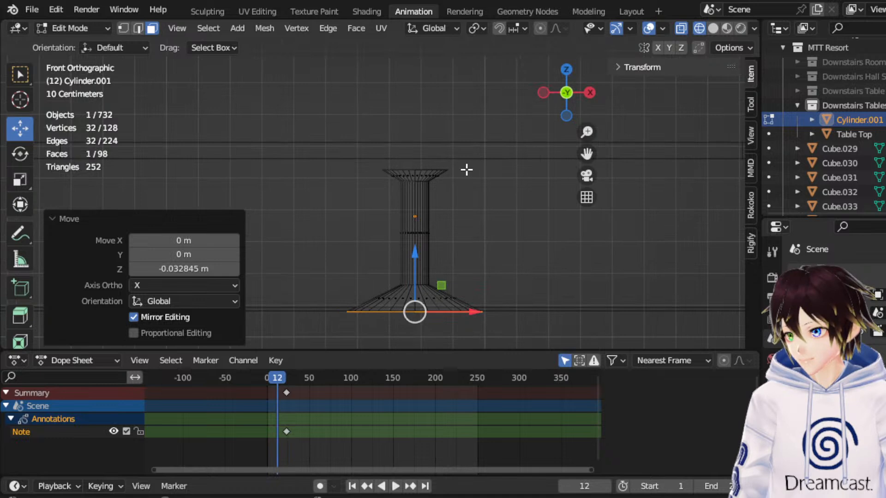
left_click(119, 28)
left_click_drag(320, 123, 480, 215)
mouse_move(416, 171)
left_mouse_down()
mouse_move(431, 136)
mouse_move(424, 160)
left_mouse_up()
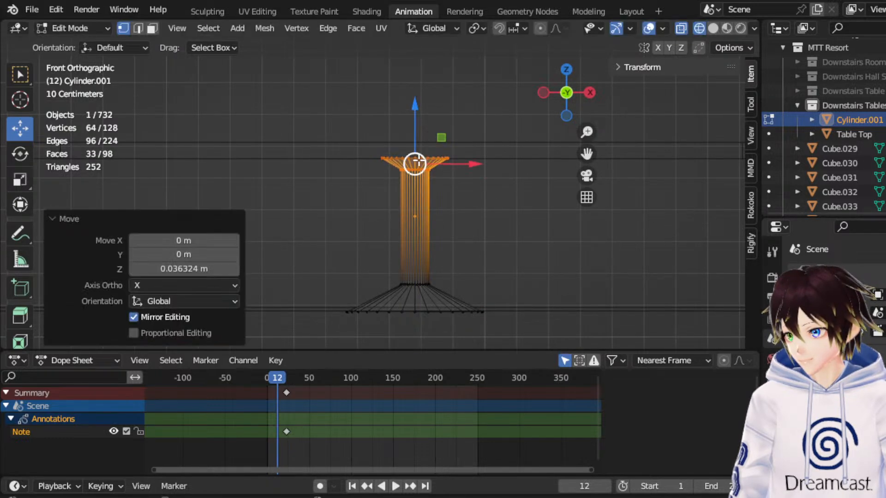
middle_click_drag(423, 160, 422, 162)
Add a single loop cut around the leg's sloped foot and raise the loop by about 0.0045 m.
left_click(137, 28)
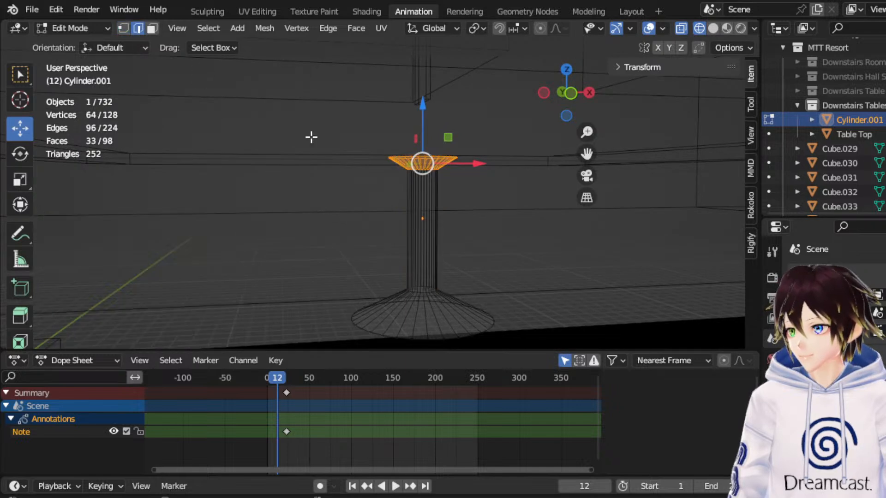
left_click(395, 323)
right_click(397, 320)
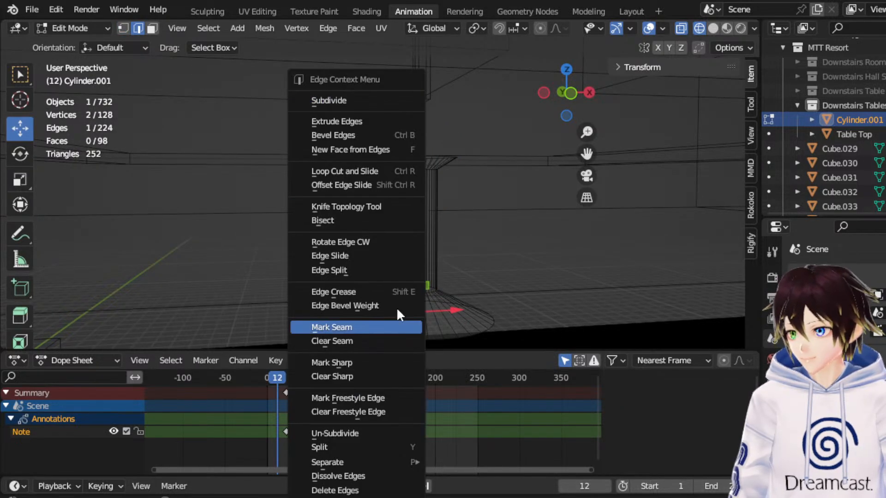
left_click(377, 172)
left_click(415, 303)
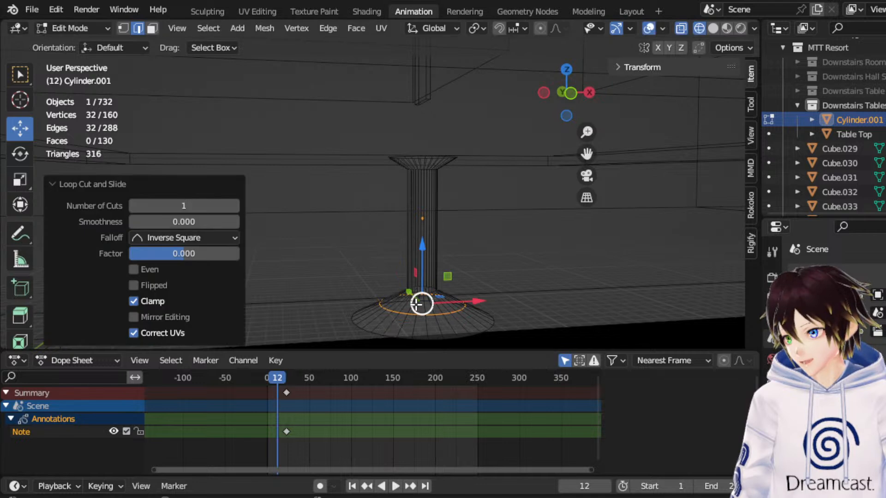
left_click(571, 93)
left_click_drag(415, 262, 413, 262)
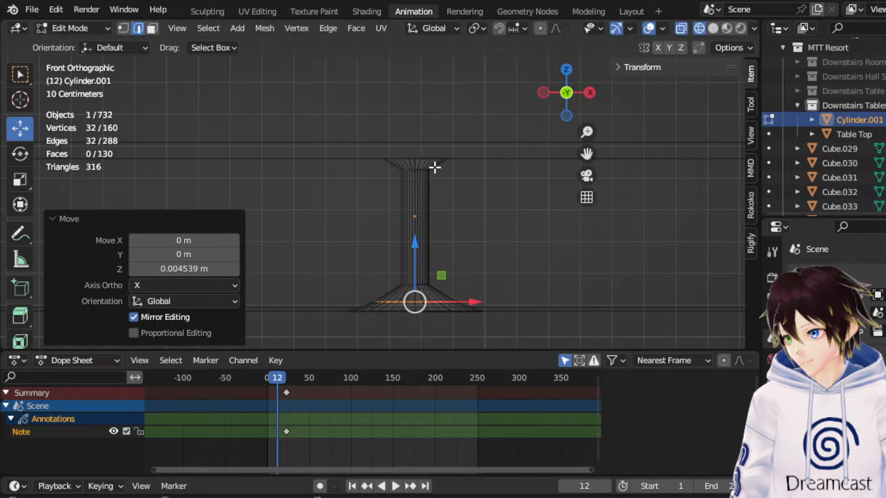
Add a single loop cut around the leg's flared top and raise the loop by about 0.008 m.
left_click(434, 162)
right_click(435, 164)
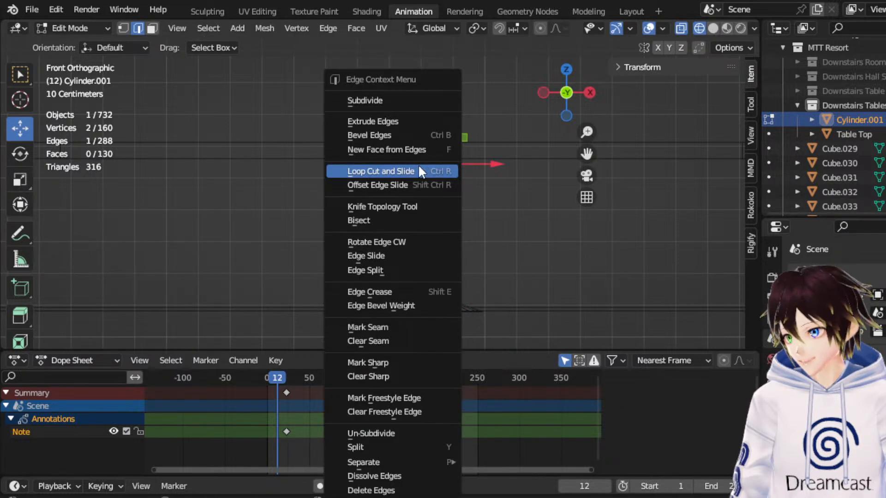
left_click(418, 167)
left_click(428, 162)
left_click(429, 164)
scroll(428, 164, "up", 2)
left_click_drag(440, 116, 446, 111)
Examine the leg beneath the tabletop in solid shading and compare the table with the reference map from above in wireframe.
scroll(447, 112, "down", 2)
middle_click_drag(390, 234, 427, 256)
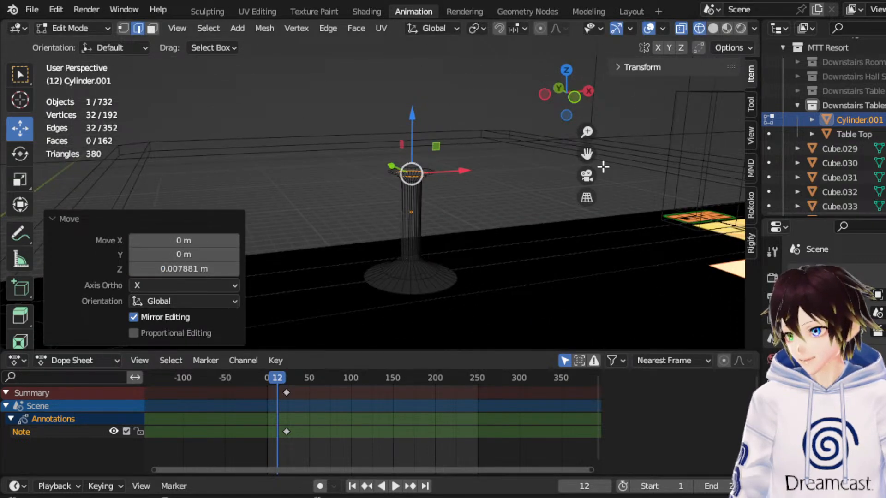
left_click_drag(586, 154, 617, 124)
left_click(713, 29)
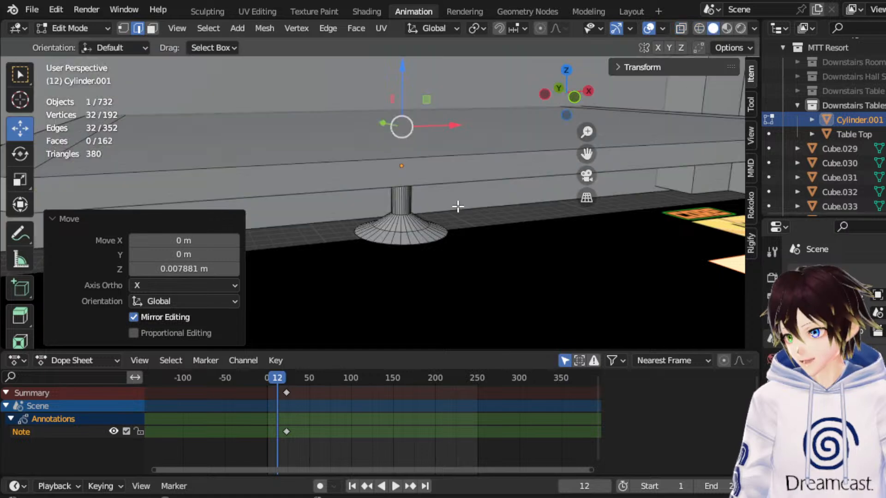
scroll(455, 217, "up", 4)
scroll(453, 238, "down", 2)
scroll(450, 184, "down", 3)
middle_click_drag(437, 189, 562, 148)
left_click(566, 69)
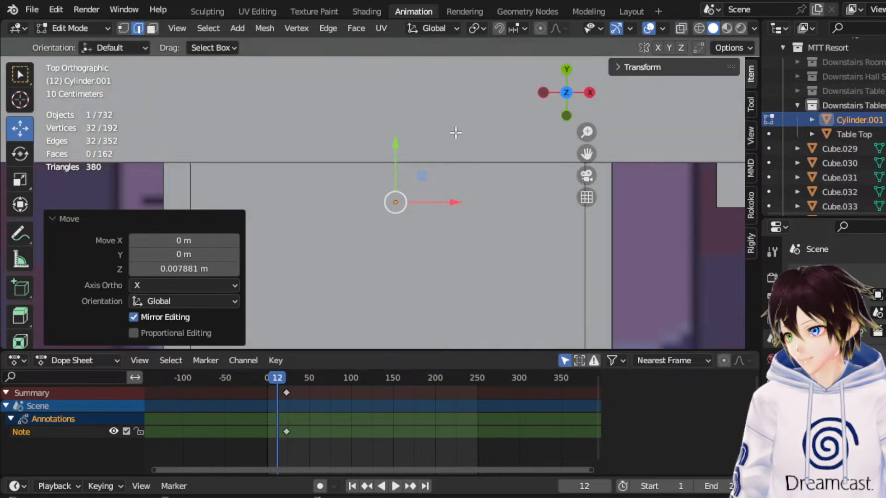
left_click(702, 28)
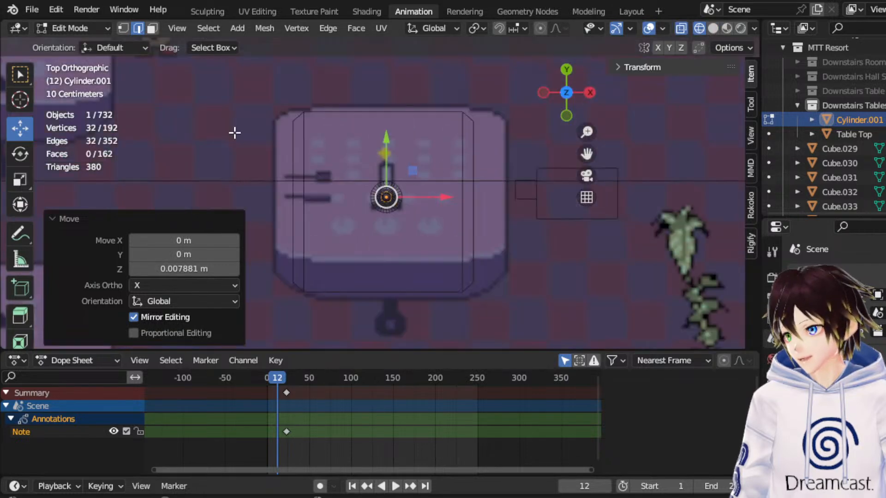
In Object Mode, move the leg along Y toward the tabletop's centre, finishing with an adjustment of about 0.068 m.
left_click(92, 28)
left_click(88, 45)
middle_click_drag(350, 138, 433, 124)
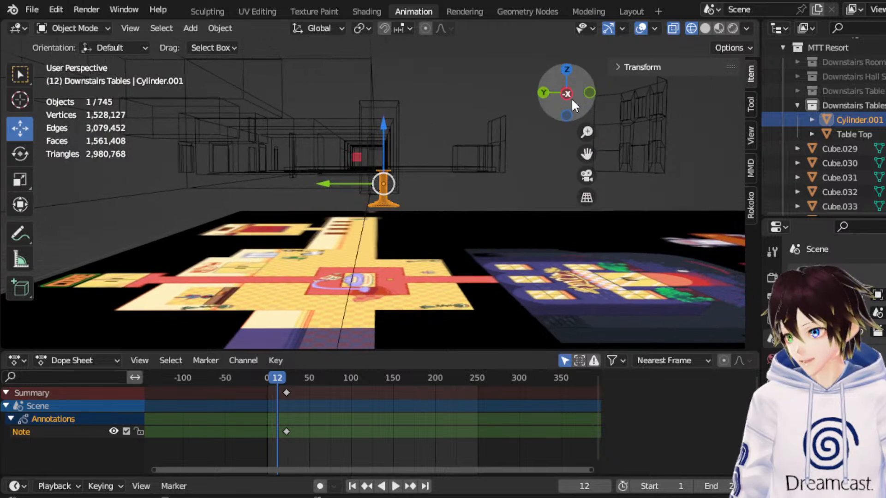
left_click(568, 96)
left_click(452, 144)
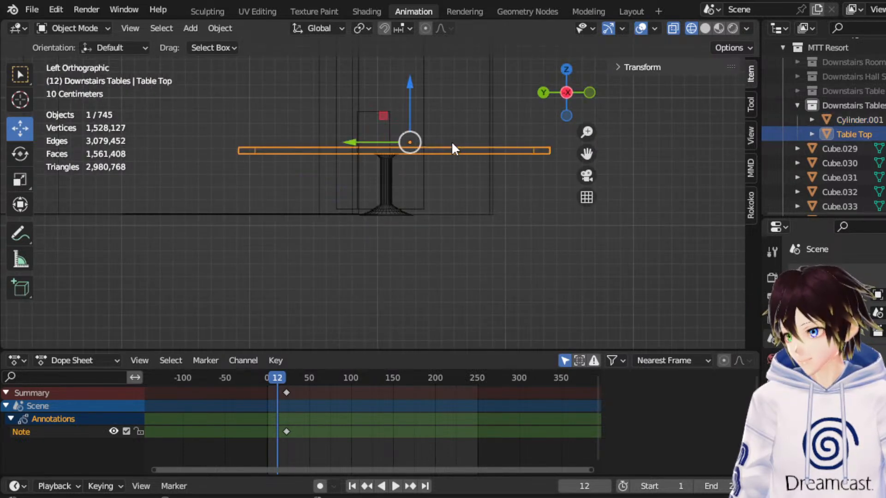
left_click(383, 175)
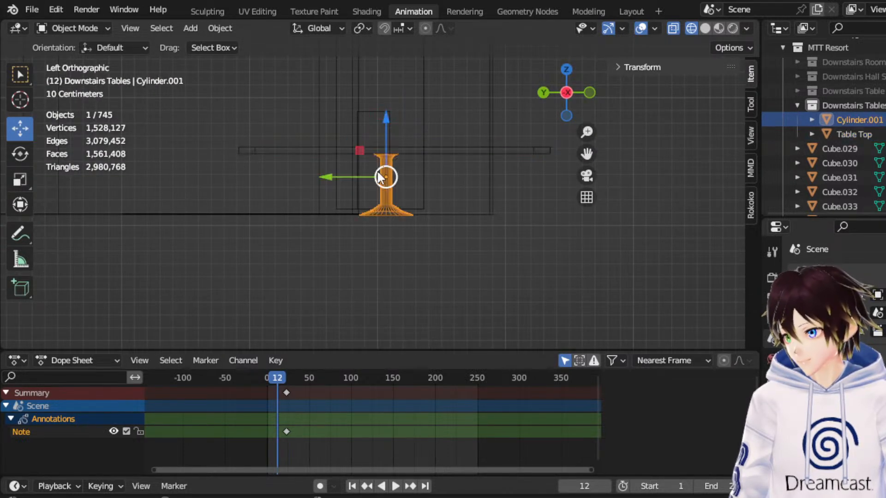
left_click_drag(340, 181, 374, 174)
left_click(463, 148)
left_click(409, 169)
middle_click_drag(435, 152, 355, 201)
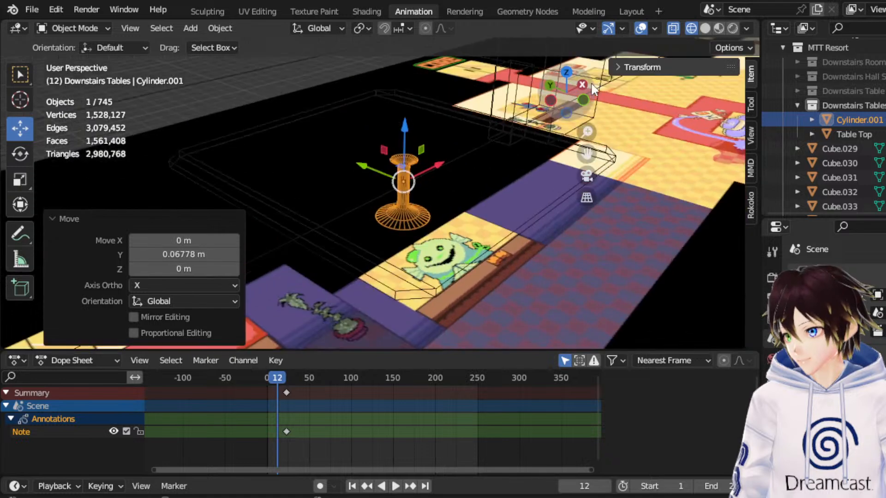
Set the origins of both the leg and the tabletop to their geometry.
left_click(567, 73)
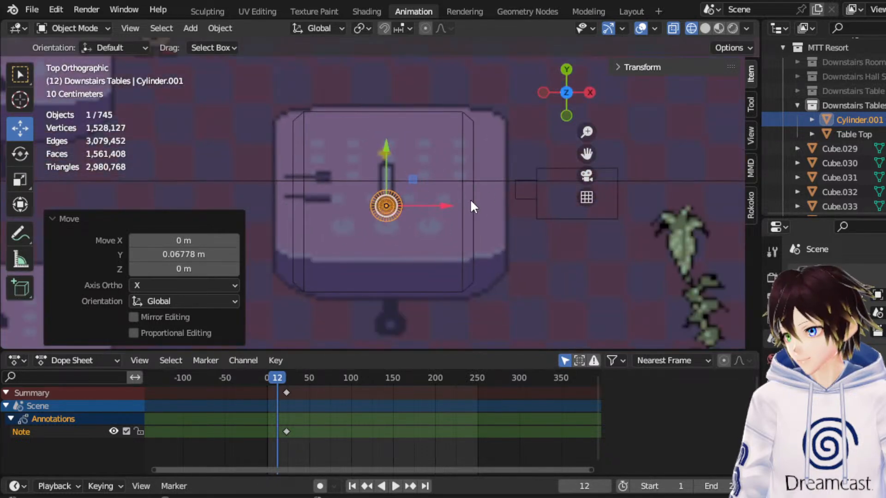
left_click(472, 199, "shift")
scroll(452, 224, "up", 2)
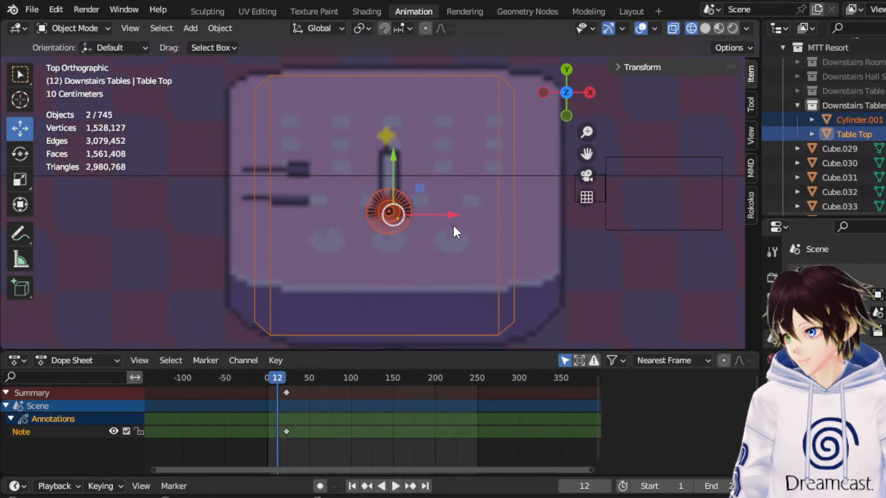
right_click(453, 198)
mouse_move(447, 141)
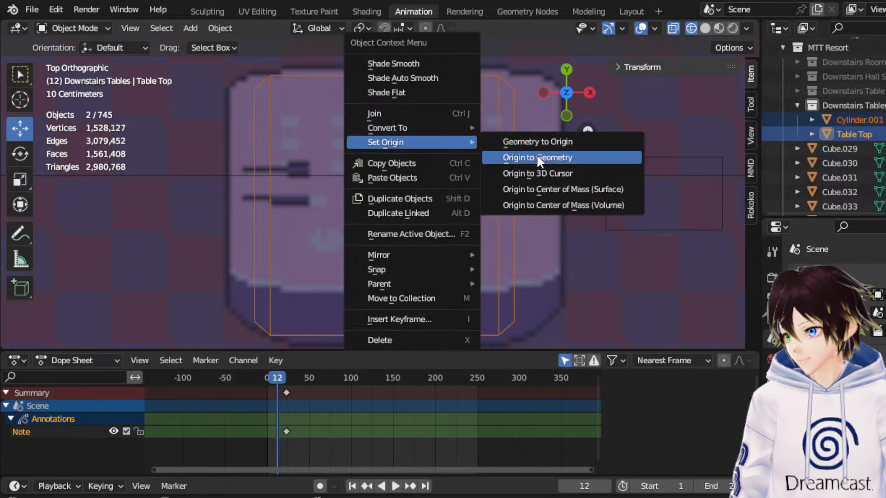
left_click(535, 157)
Align the leg's origin with the tabletop's in X and Y, using Y moves of about 0.014 m and 0.034 m.
left_click(399, 210)
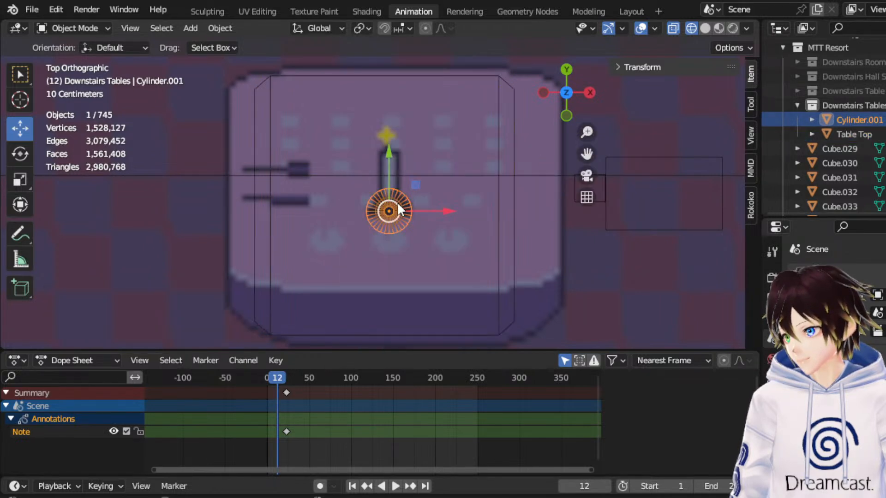
left_click_drag(390, 192, 390, 190)
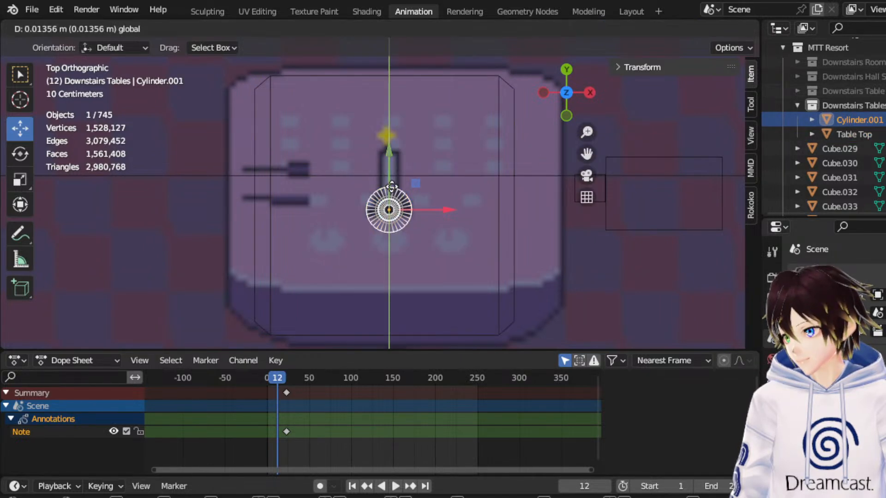
left_click(499, 165)
left_click(497, 162)
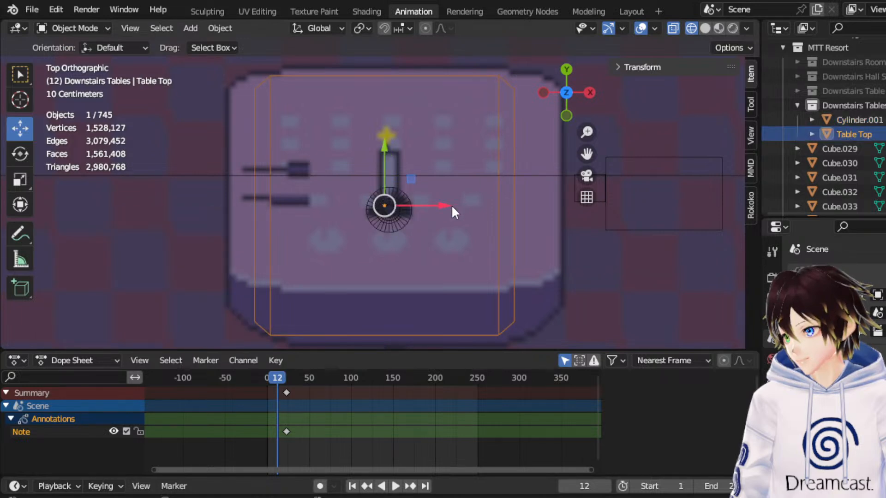
left_click(408, 201)
left_click_drag(411, 204, 380, 175)
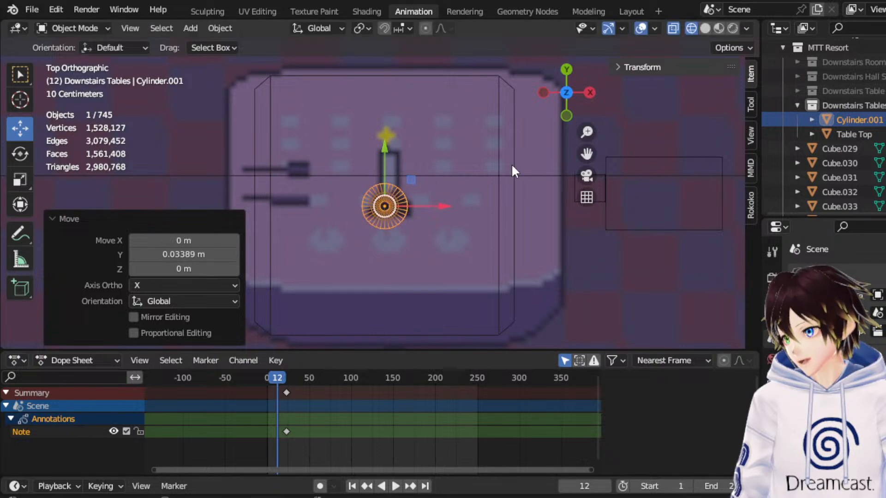
left_click(499, 162)
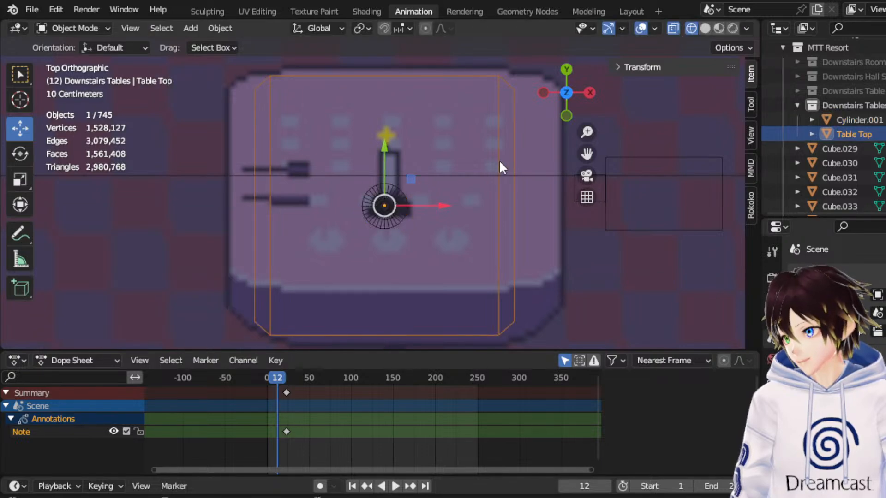
left_click(404, 212)
Widen the leg by scaling it to 1.451 in X and Y while keeping Z at 1.000.
middle_click_drag(374, 262, 416, 161)
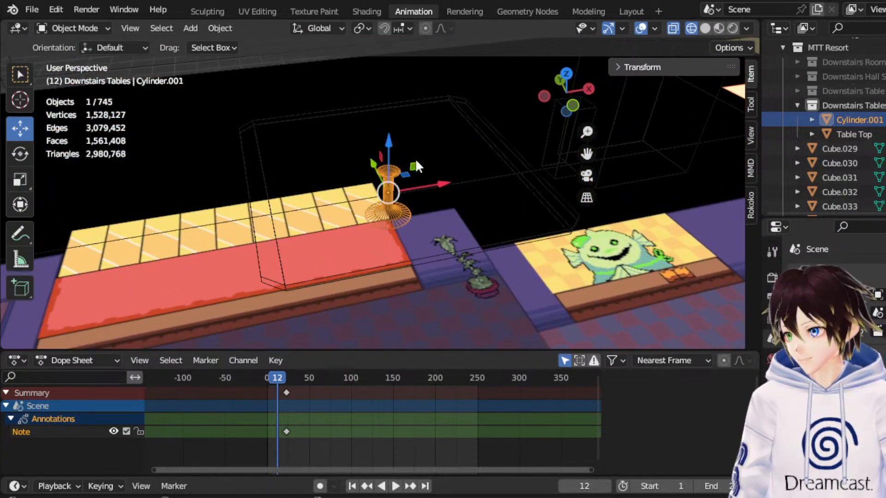
left_click(569, 76)
left_click(20, 179)
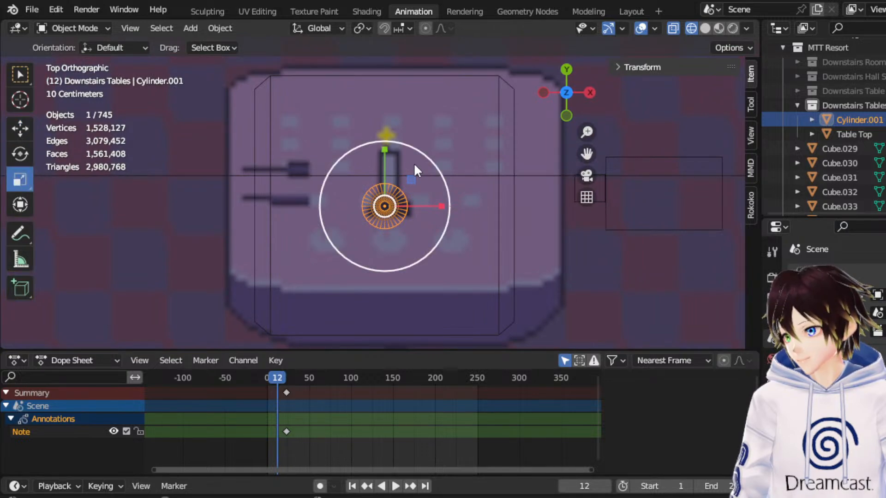
left_click_drag(410, 178, 429, 164)
middle_click_drag(428, 164, 427, 62)
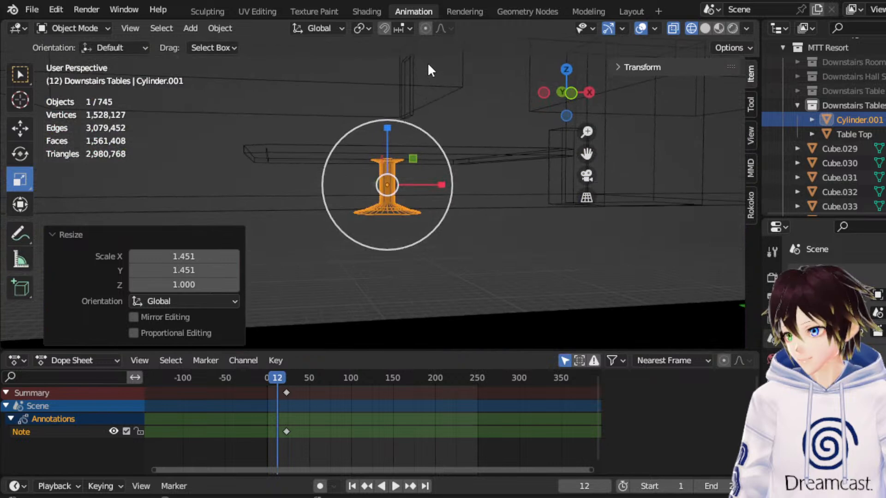
left_click(560, 93)
left_click_drag(439, 145, 444, 144)
key("ctrl+z")
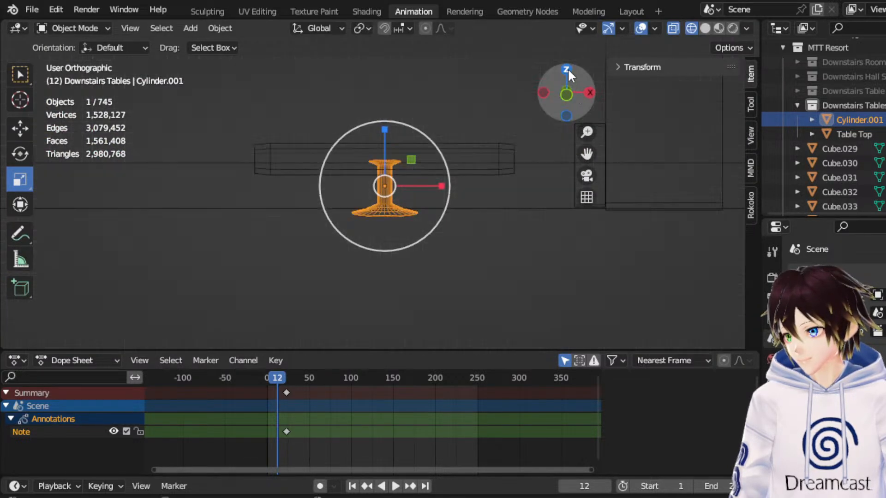
Widen the leg slightly more by scaling it to 1.037 in X and Y only.
left_click(566, 69)
left_click_drag(414, 180, 417, 178)
left_click_drag(585, 112, 571, 113)
left_click(568, 110)
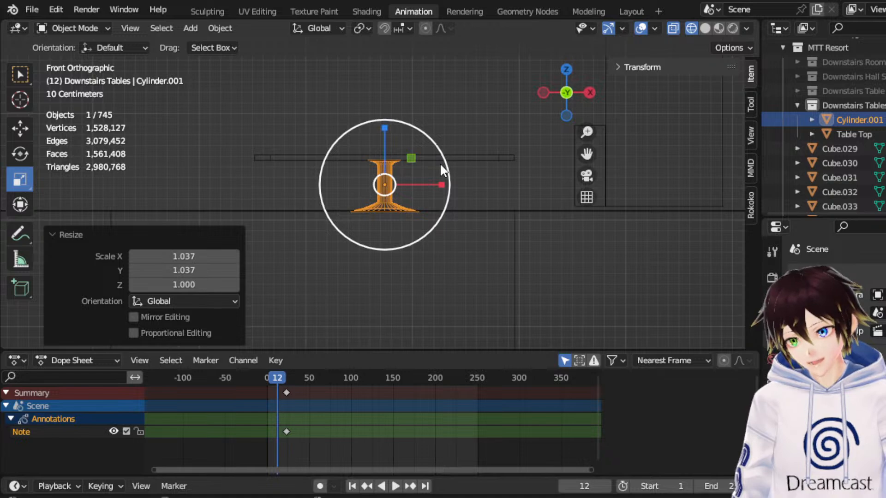
Shorten the tabletop along Y by scaling it on that axis, finishing with a factor of 0.911.
middle_click_drag(433, 148, 508, 186)
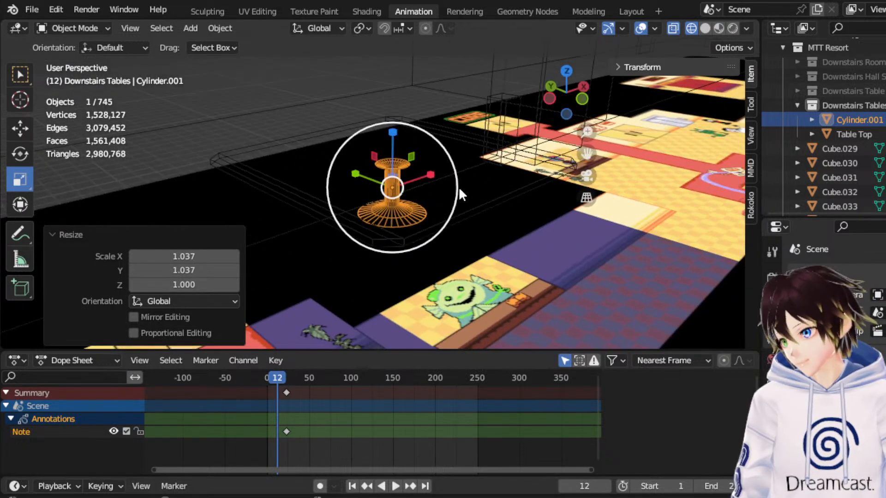
middle_click_drag(458, 152, 294, 154)
middle_click_drag(244, 172, 496, 164)
left_click(519, 155)
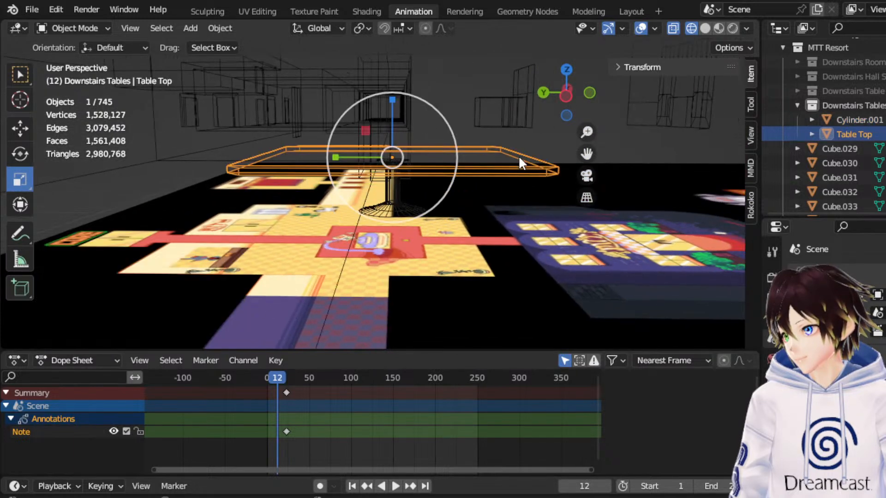
left_click(566, 96)
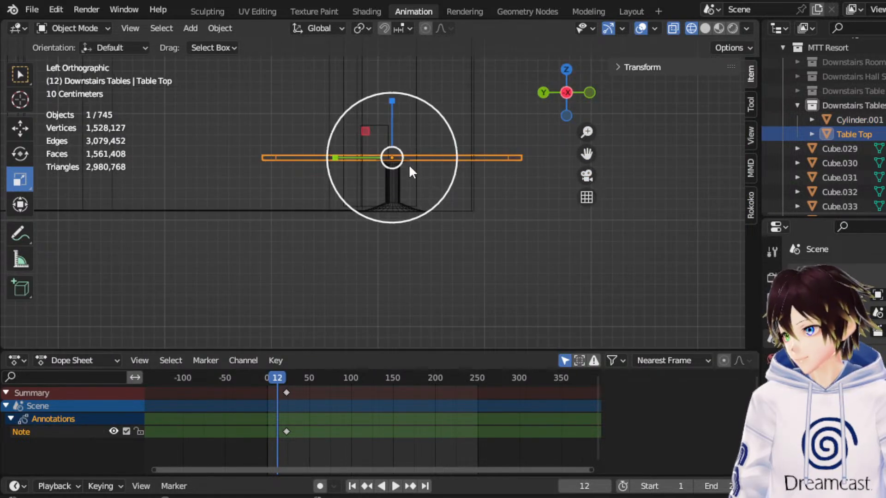
left_click_drag(340, 153, 354, 155)
middle_click_drag(364, 136, 345, 170)
left_click_drag(342, 159, 335, 160)
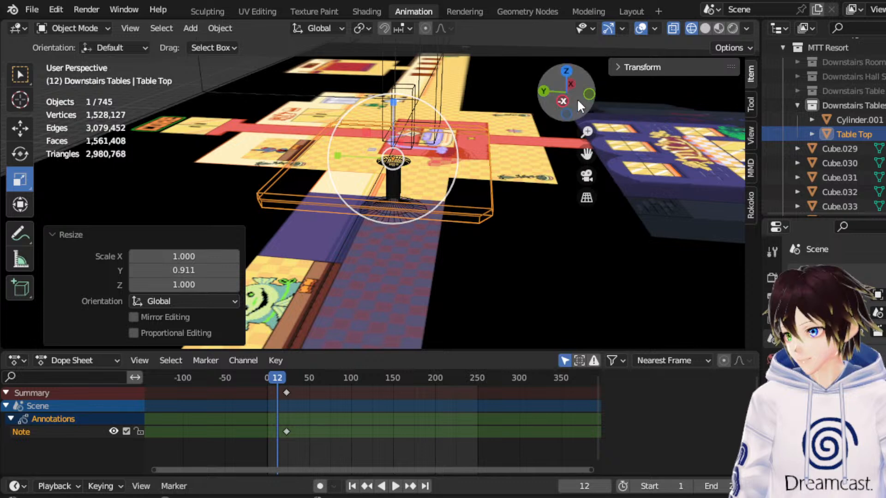
Narrow the tabletop along X with scales of 0.893 and 0.912, and trim its Y size slightly.
left_click(566, 72)
left_click_drag(441, 200, 432, 202)
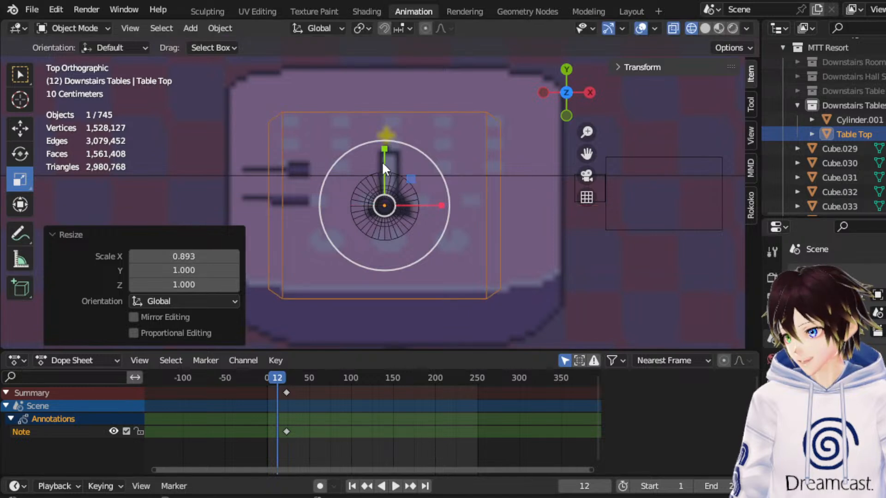
left_click_drag(381, 160, 382, 163)
left_click_drag(439, 204, 428, 203)
Move the tabletop -0.006538 m along Y to centre it on the leg.
left_click(22, 127)
middle_click_drag(299, 139, 417, 64)
left_click(565, 102)
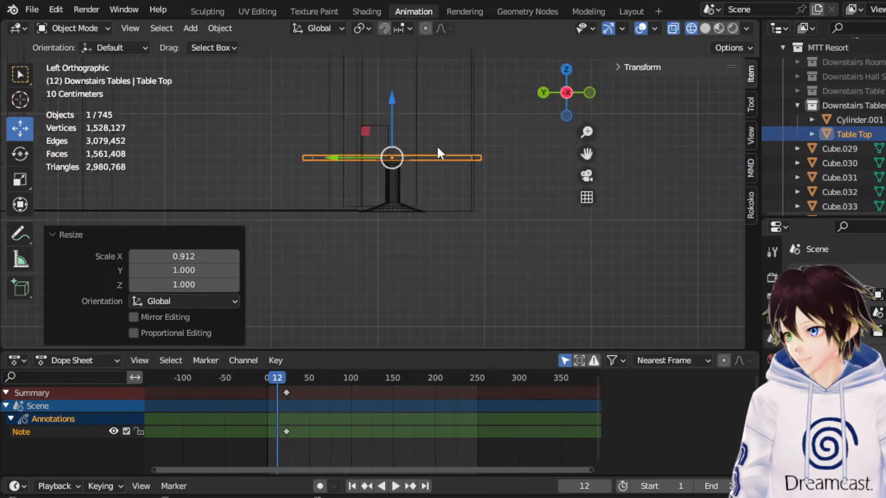
middle_click_drag(436, 145, 494, 137)
left_click(566, 71)
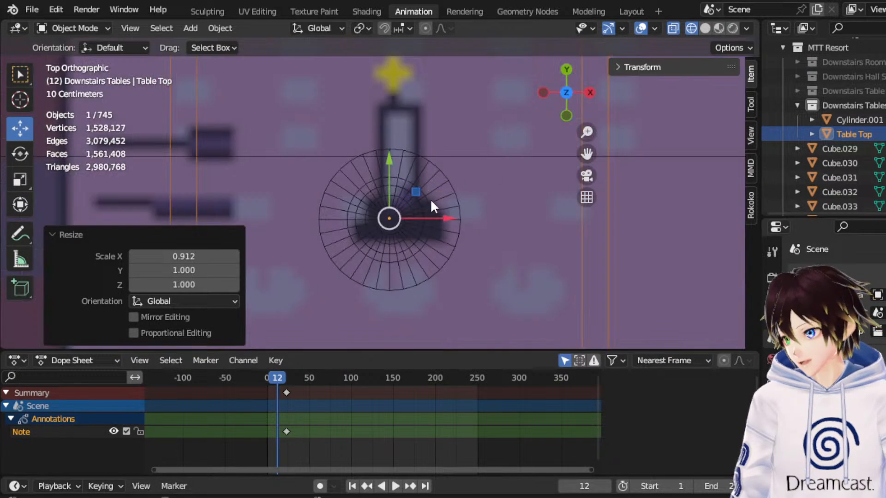
left_click_drag(390, 184, 386, 187)
Examine the table's proportions in solid shading and from above against the dining-table artwork on the map.
scroll(387, 190, "down", 3)
middle_click_drag(387, 189, 420, 122)
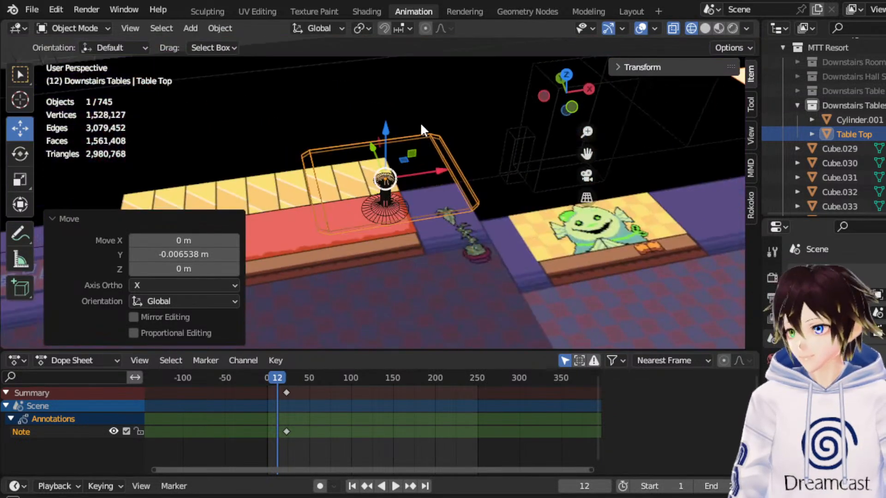
left_click(394, 211, "shift")
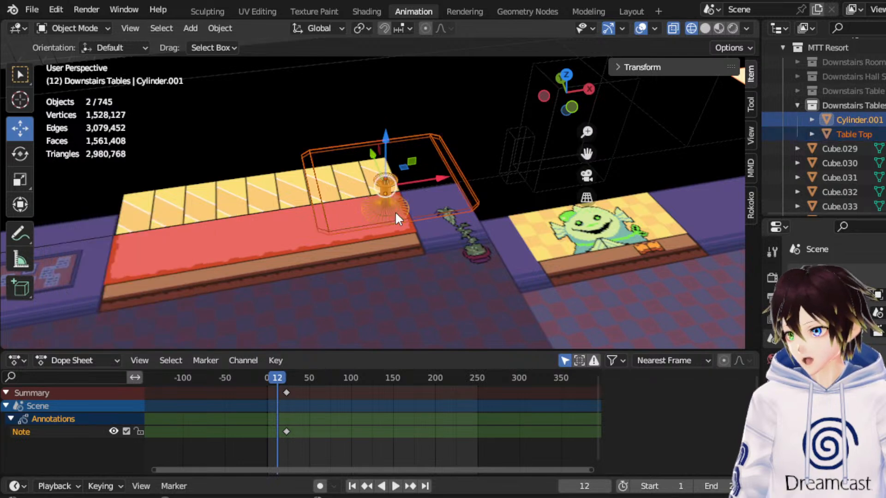
scroll(395, 211, "up", 3)
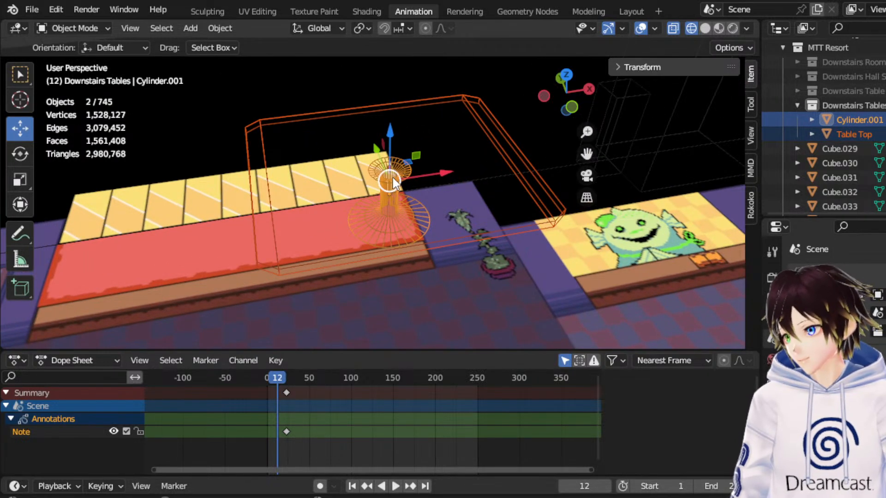
left_click(862, 106)
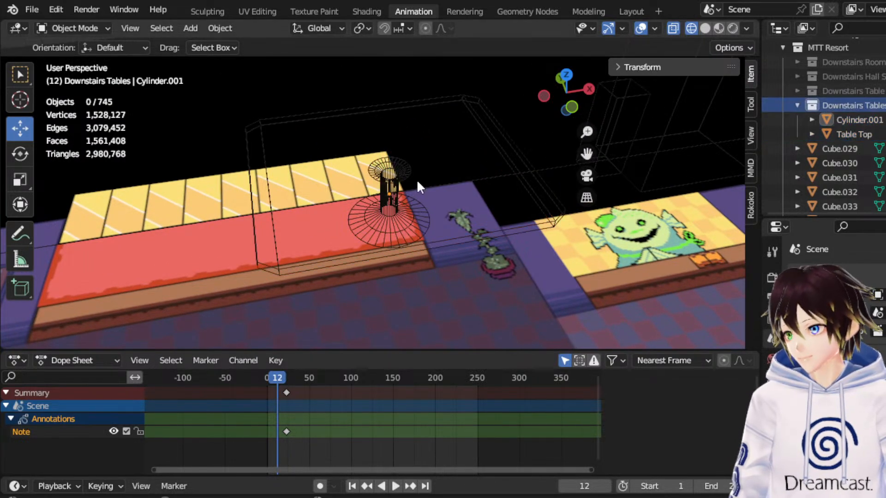
left_click(718, 28)
left_click(705, 29)
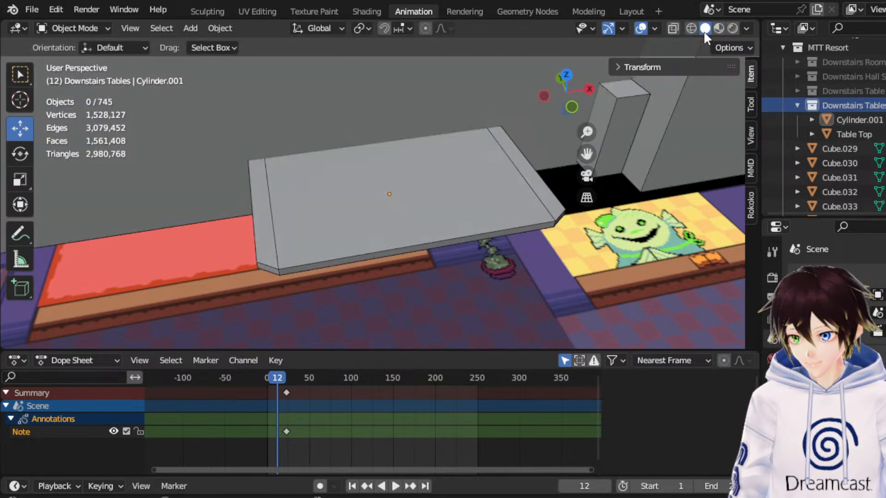
left_click(690, 28)
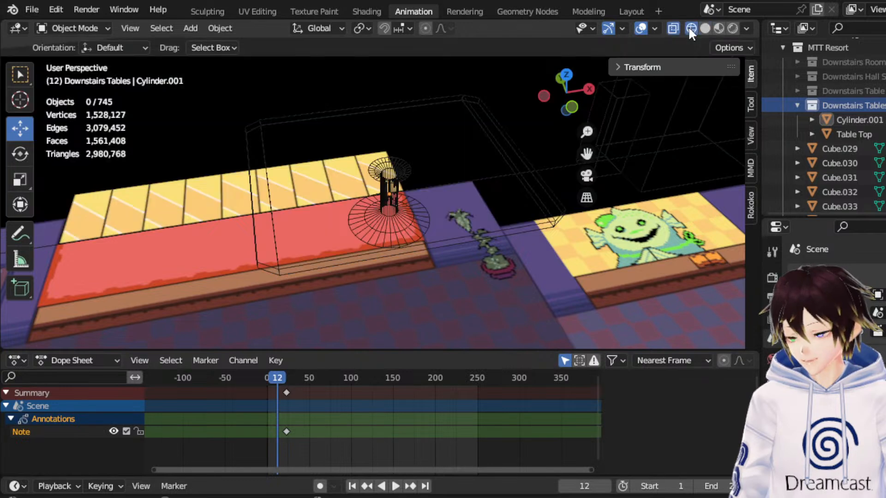
left_click(569, 76)
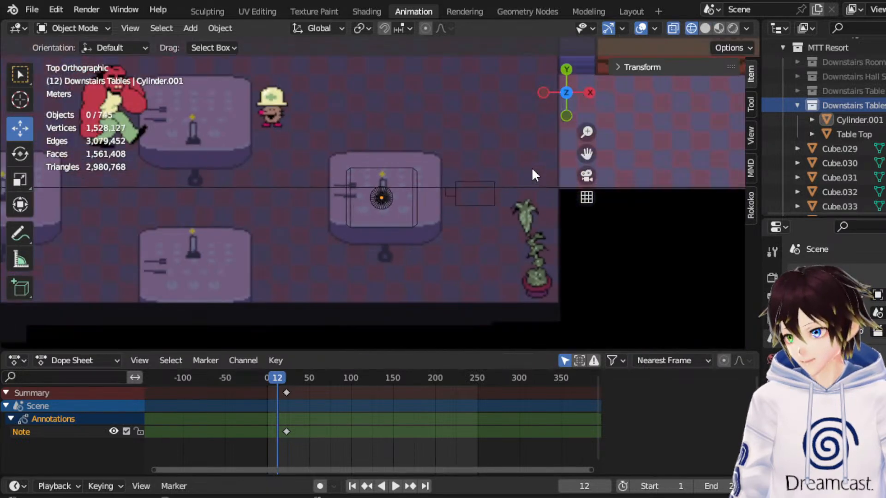
scroll(532, 175, "up", 6)
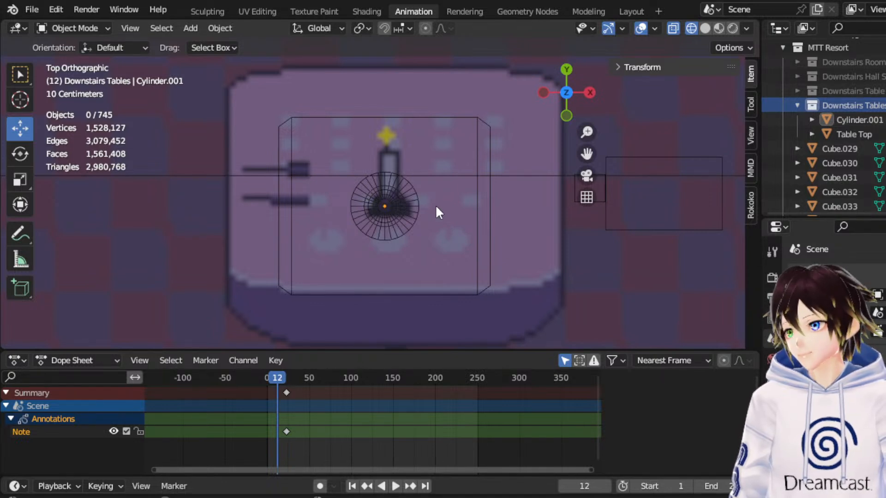
middle_click_drag(433, 198, 427, 161)
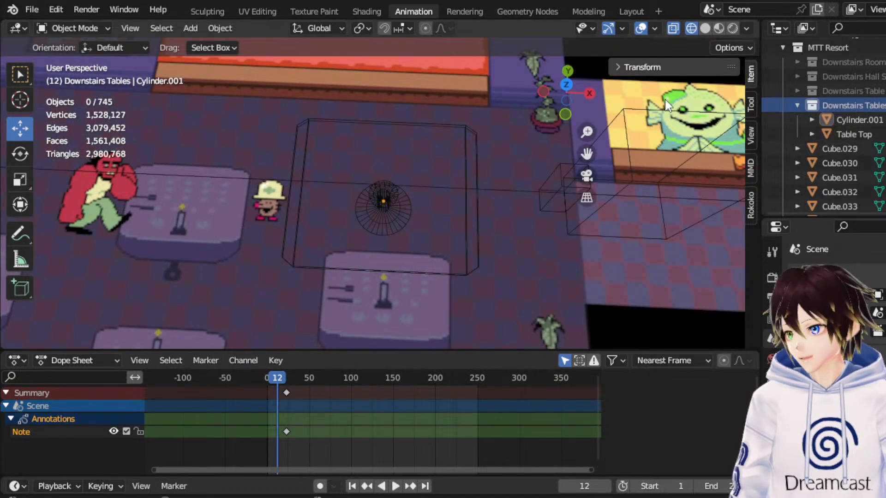
Add a 2 m mesh plane to the Downstairs Tables collection and raise it 71.696 m along Z.
left_click(184, 28)
mouse_move(215, 44)
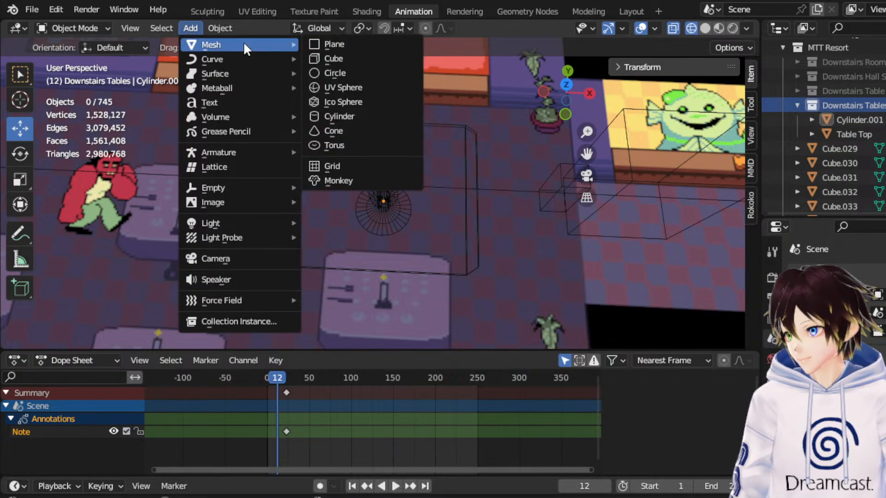
scroll(460, 118, "down", 1)
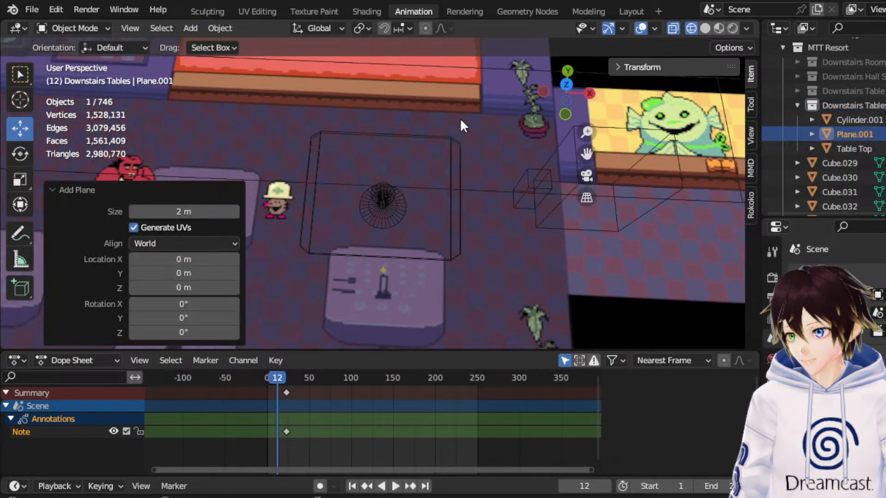
scroll(582, 127, "down", 3)
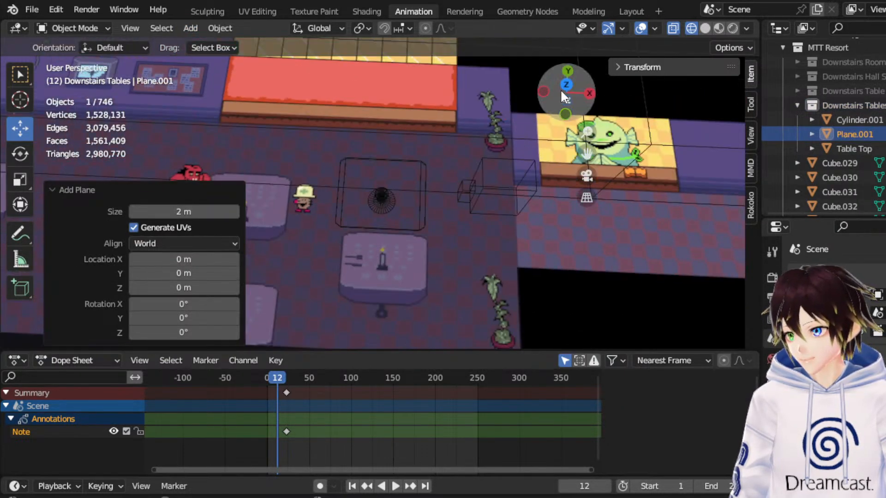
left_click(565, 118)
scroll(381, 212, "up", 2)
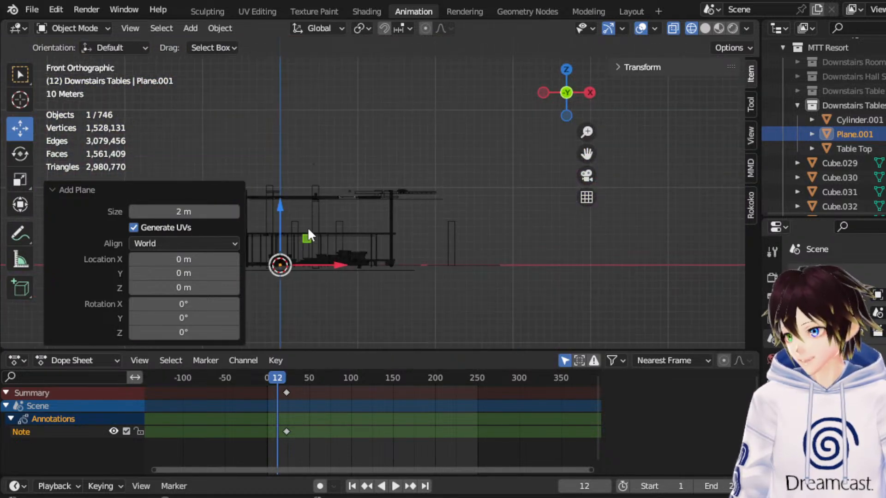
left_click_drag(276, 223, 305, 161)
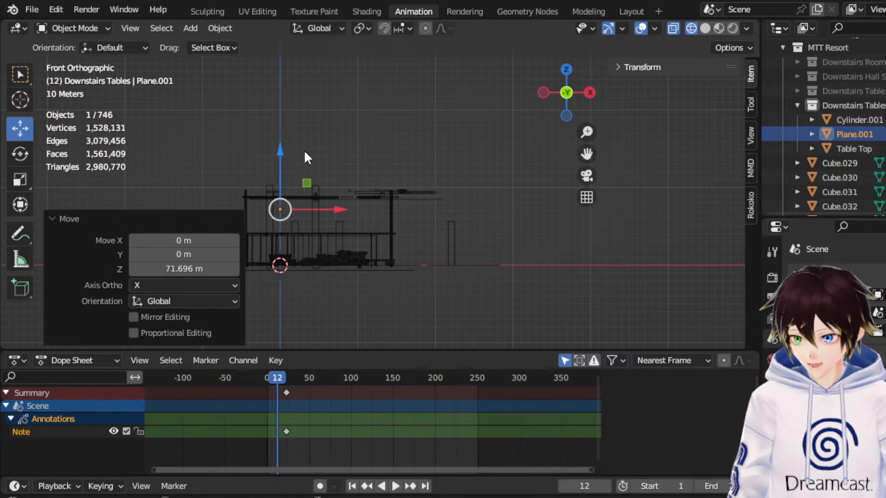
Move the plane horizontally to the modelled table on the map, ending with shifts of about -0.020 m in X and 0.488 m in Y.
left_click(567, 70)
key("g")
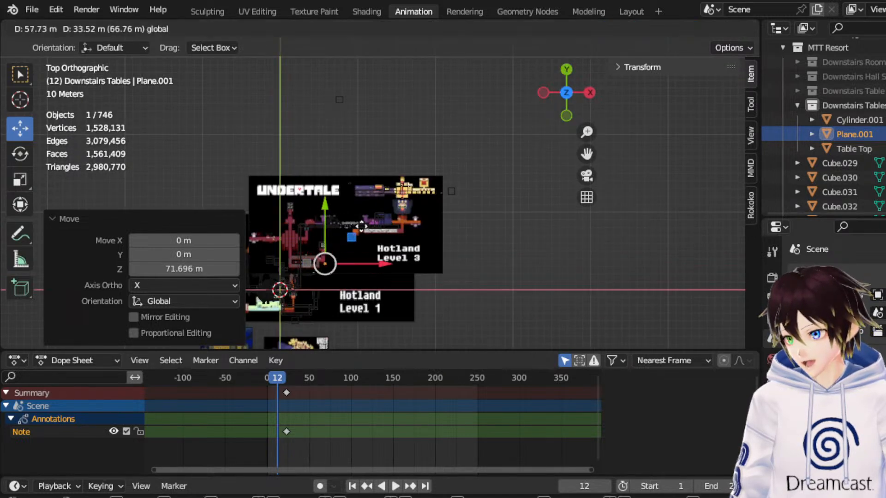
left_click(400, 185)
scroll(399, 184, "up", 10)
key("g")
left_click(412, 168)
scroll(412, 168, "up", 6)
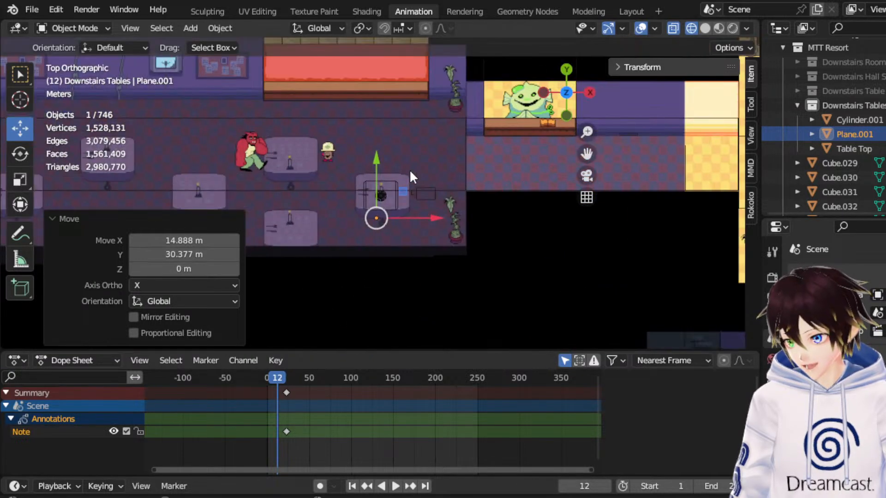
scroll(409, 170, "up", 4)
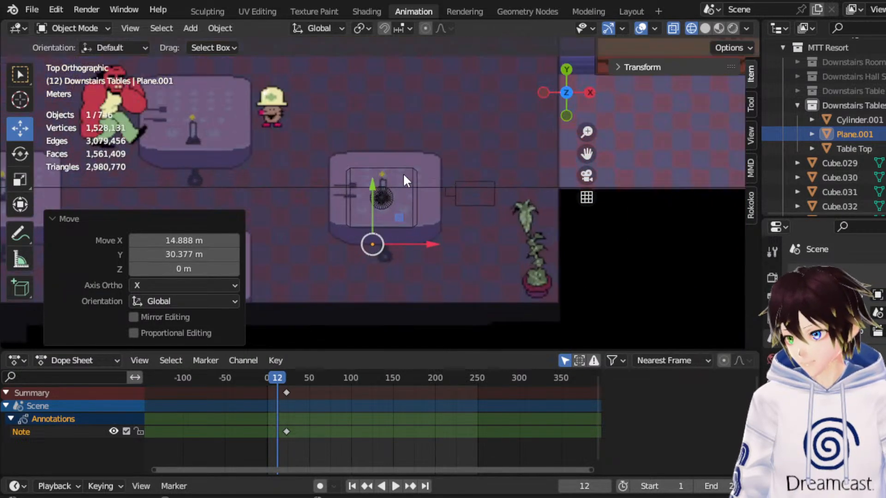
scroll(395, 231, "up", 4)
key("g")
left_click(390, 235)
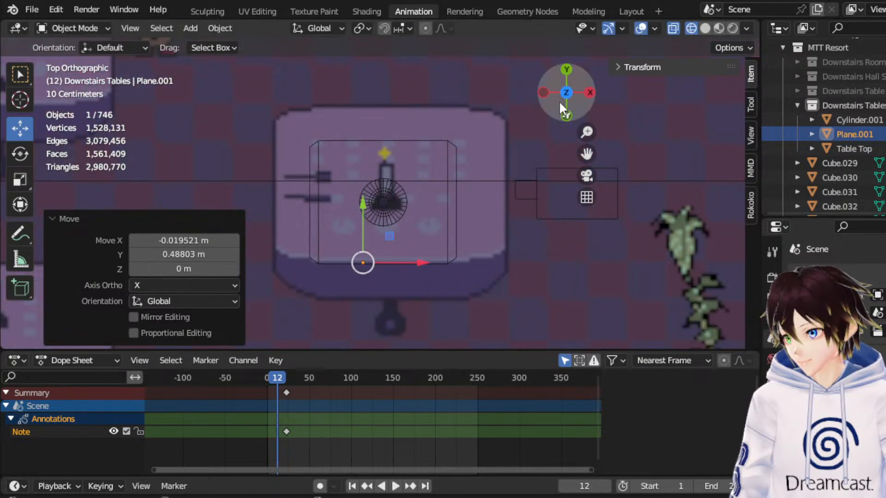
Position the plane just above the tabletop, ending with a move of about 0.239 m in X and -0.787 m in Z.
left_click(567, 115)
scroll(417, 236, "down", 5)
key("g")
key("z")
left_click(415, 125)
scroll(408, 151, "up", 3)
scroll(392, 82, "up", 2)
key("g")
left_click(410, 130)
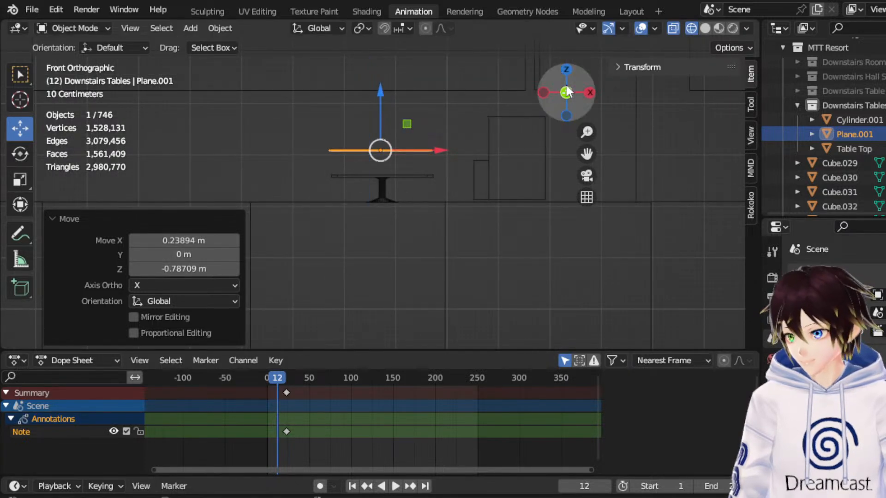
Edit the plane's mesh in vertex selection mode and scale it uniformly by 1.596.
left_click(567, 70)
left_click(92, 28)
left_click(93, 59)
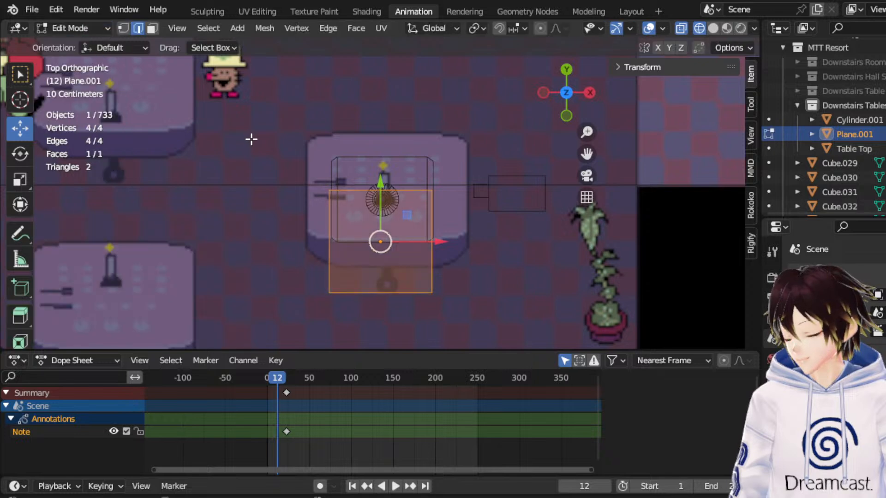
left_click(120, 28)
left_click(20, 180)
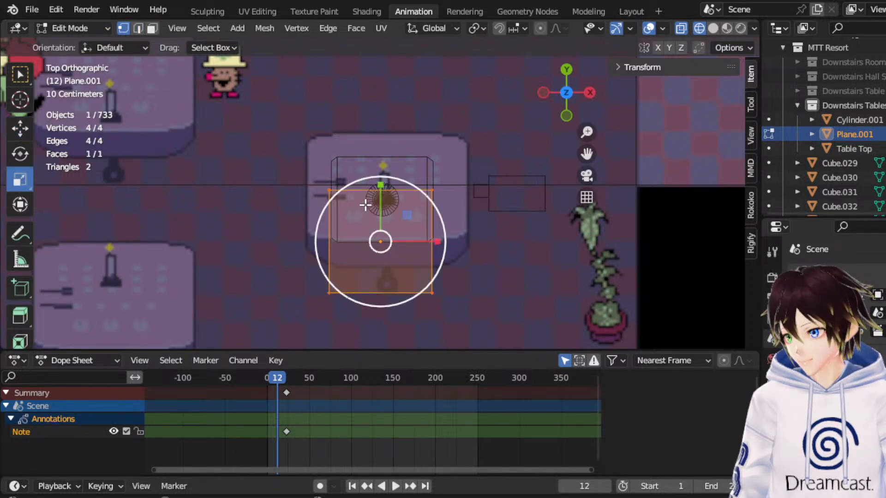
left_click_drag(418, 202, 466, 179)
Shift the plane's mesh along Y over the table and scale it uniformly by 0.828.
left_click(20, 129)
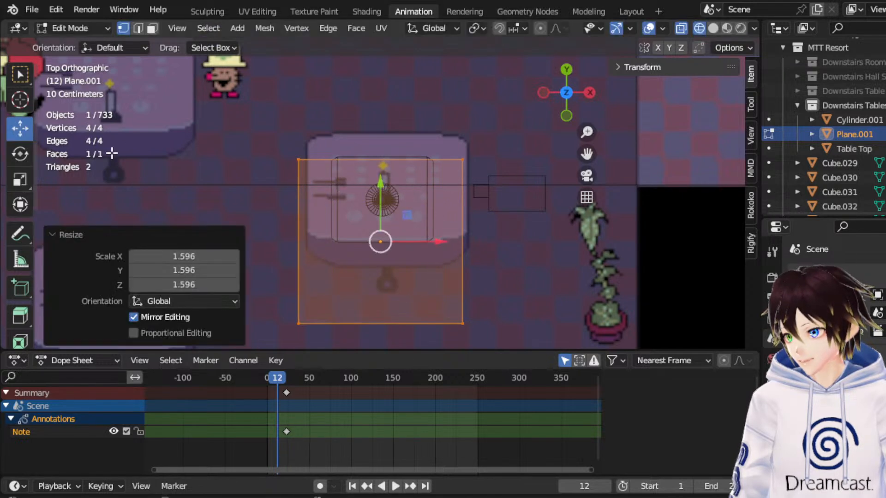
left_click_drag(385, 206, 399, 166)
left_click(19, 179)
Lower the plane's mesh along Z closer to the tabletop, finishing with a move of -0.032532 m.
left_click(566, 117)
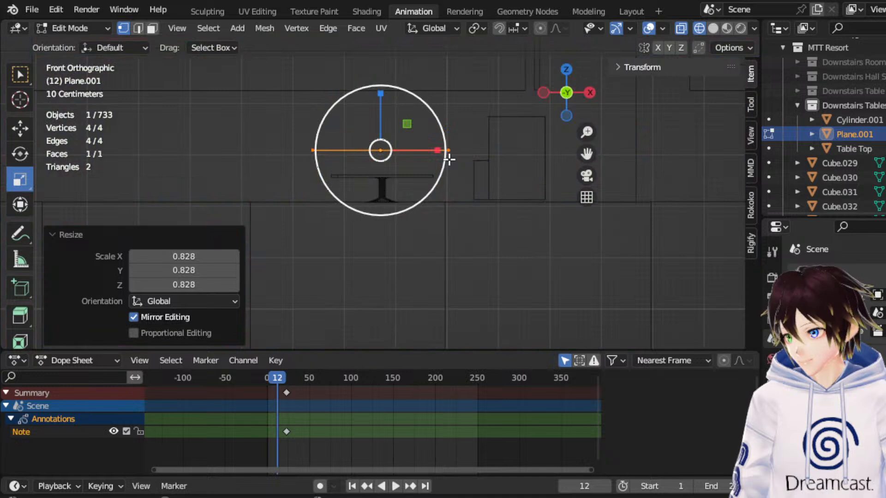
left_click(20, 127)
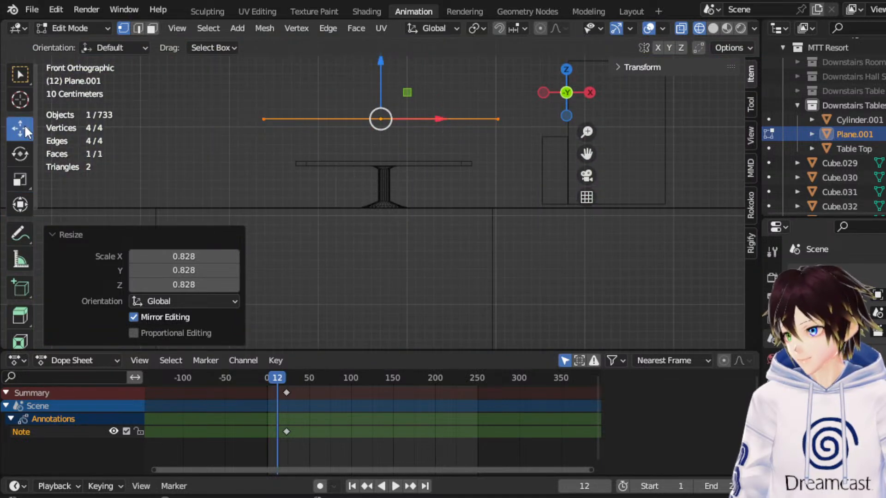
left_click_drag(381, 81, 381, 112)
middle_click_drag(381, 112, 394, 156)
Centre the plane's mesh over the table leg along X, finishing with a move of 0.016342 m.
left_click(571, 102)
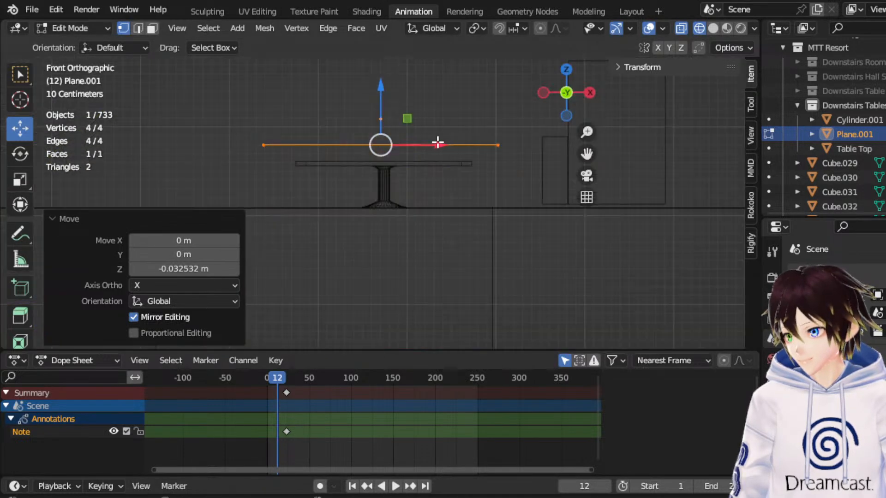
left_click_drag(435, 143, 437, 143)
left_click_drag(585, 152, 608, 171)
scroll(517, 164, "up", 2)
scroll(518, 163, "up", 3)
left_click_drag(509, 104, 511, 107)
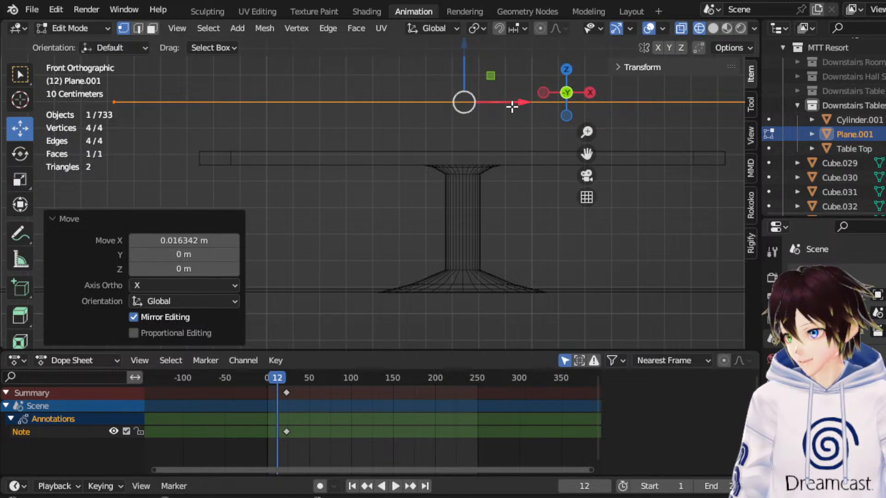
left_click(566, 69)
scroll(498, 162, "down", 2)
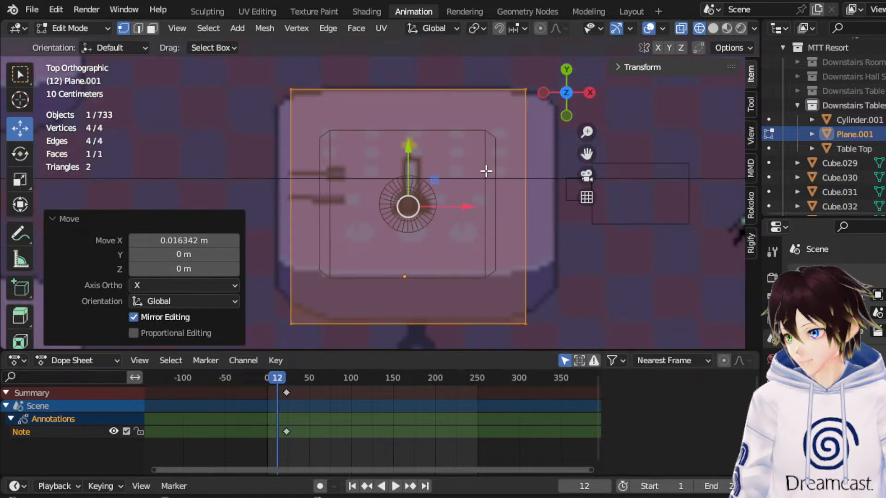
middle_click_drag(478, 196, 427, 144)
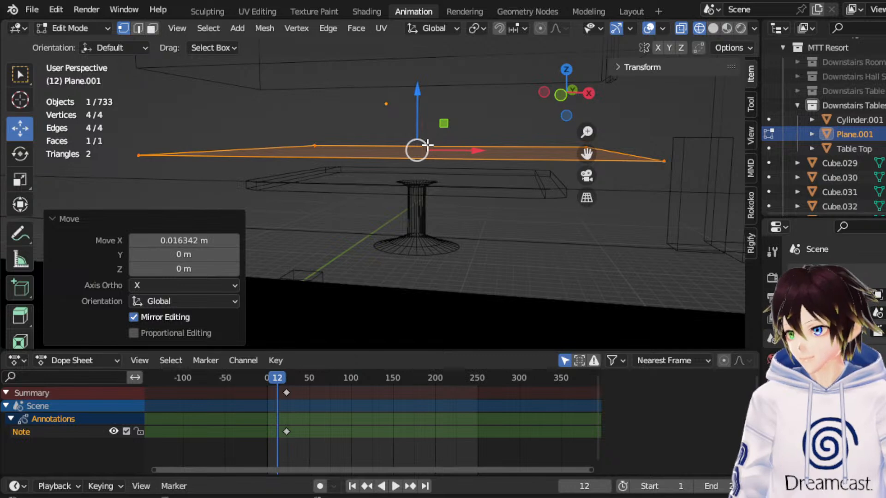
Subdivide the plane's mesh five times with one cut each in face selection mode.
left_click(151, 29)
middle_click_drag(352, 148, 362, 166)
right_click(360, 162)
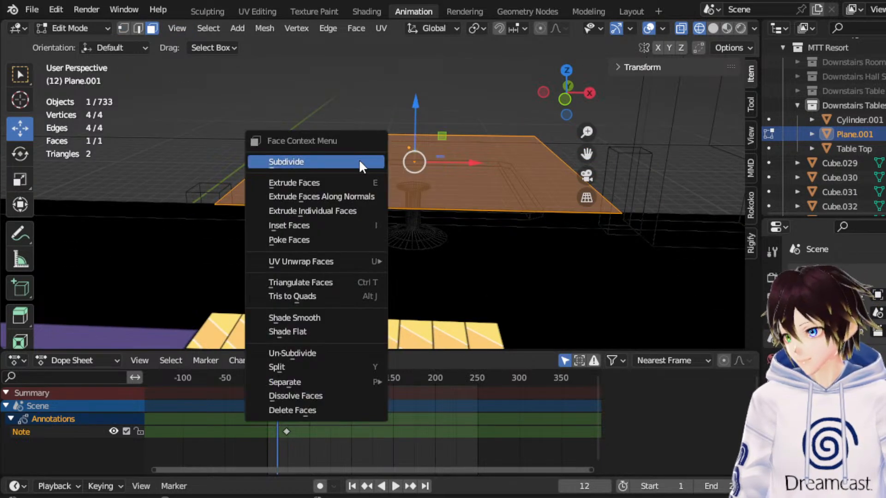
left_click(359, 159)
right_click(406, 155)
left_click(405, 155)
right_click(407, 154)
left_click(408, 154)
right_click(408, 153)
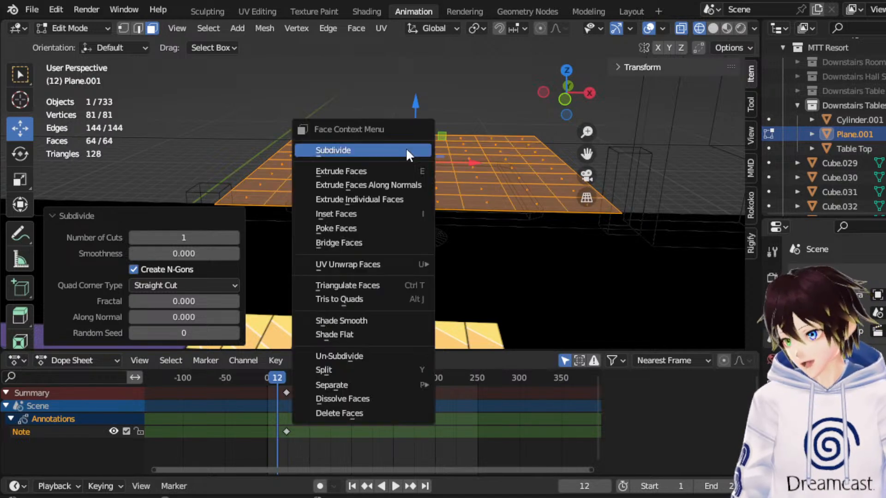
left_click(408, 153)
middle_click_drag(407, 153, 425, 183)
right_click(426, 183)
left_click(425, 183)
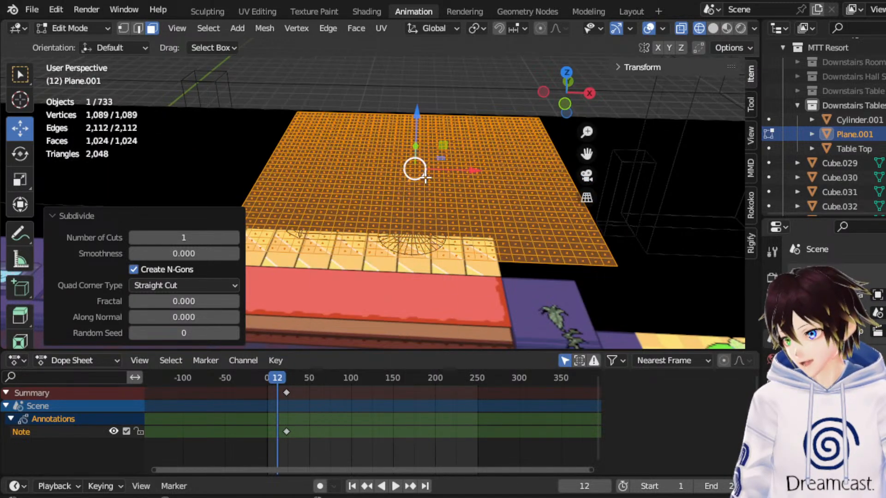
Return to Object Mode, select the Table Top and give it Collision physics.
left_click(95, 29)
left_click(96, 40)
middle_click_drag(379, 166, 417, 163)
left_click(469, 195)
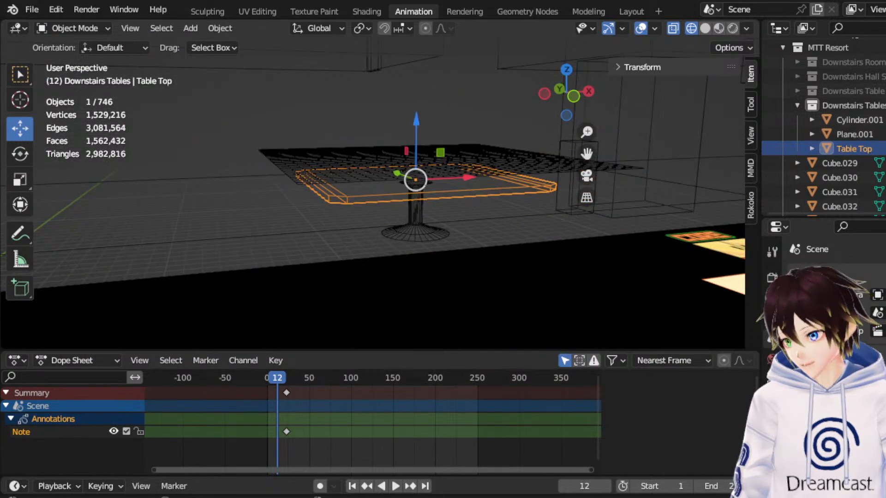
left_click(771, 424)
left_click(830, 276)
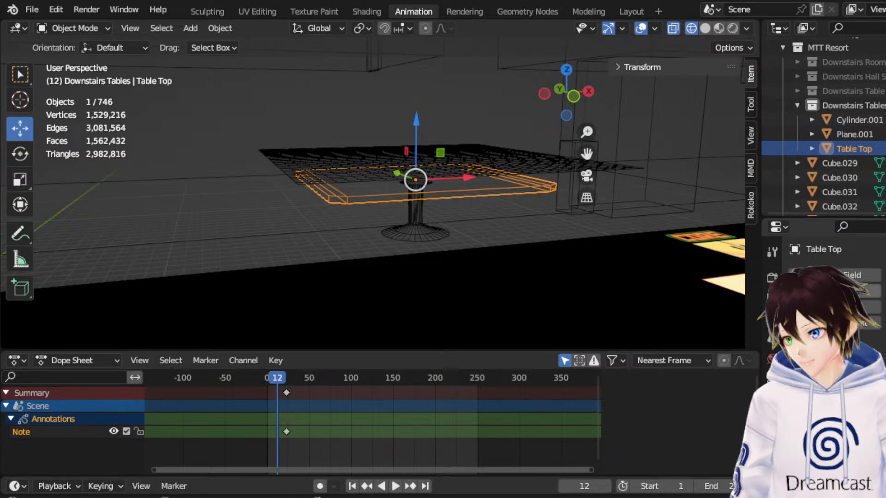
Select the subdivided plane above the table and add Cloth physics to it.
left_click(489, 147)
middle_click_drag(491, 144, 519, 160)
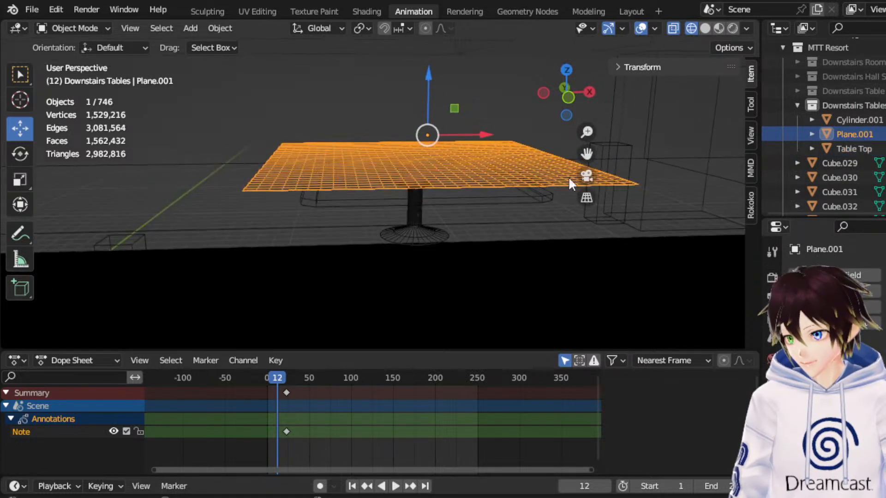
left_click(866, 303)
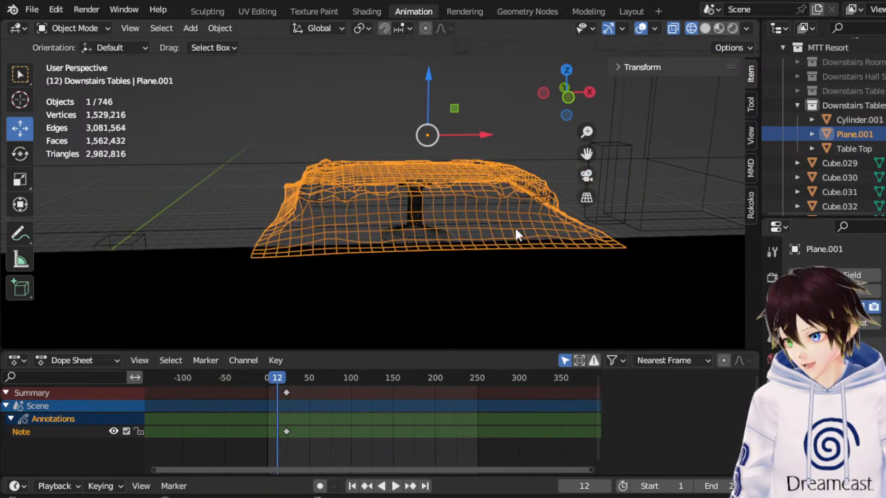
Play the cloth simulation and inspect the drape in solid and material preview shading with overlays hidden, pausing at frame 95.
middle_click_drag(534, 242, 544, 242)
left_click_drag(278, 379, 260, 378)
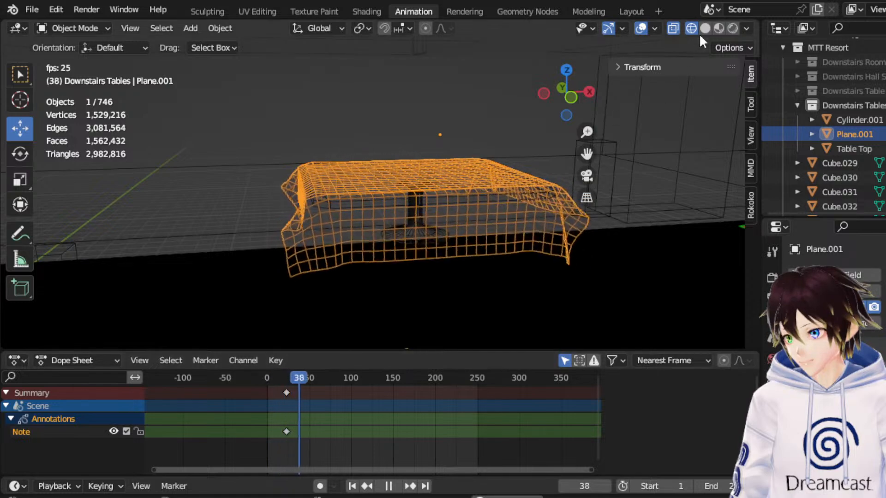
left_click(705, 28)
middle_click_drag(455, 97, 477, 119)
key("space")
key("space")
key("space")
left_click(719, 28)
mouse_move(466, 147)
middle_mouse_down()
mouse_move(503, 158)
mouse_move(468, 159)
middle_mouse_up()
left_click(639, 27)
scroll(496, 135, "up", 1)
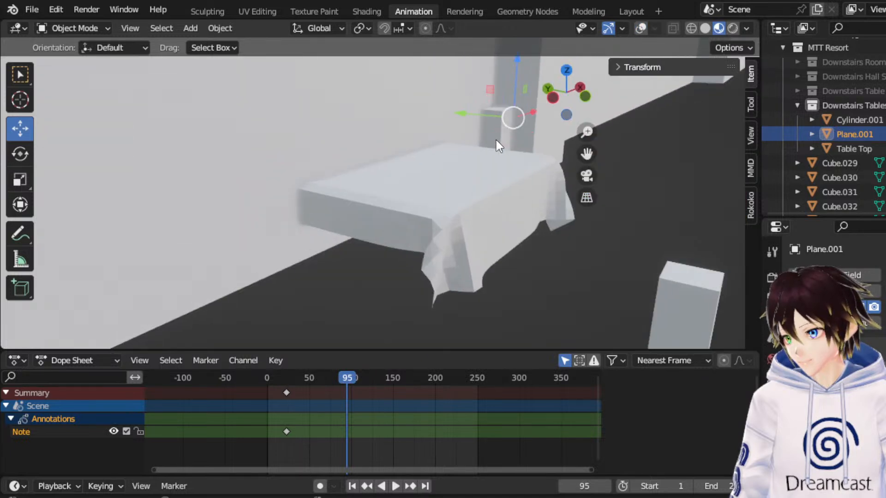
Show the overlays, apply smooth shading to all of the cloth plane's faces in Edit Mode and return to Object Mode.
left_click(641, 28)
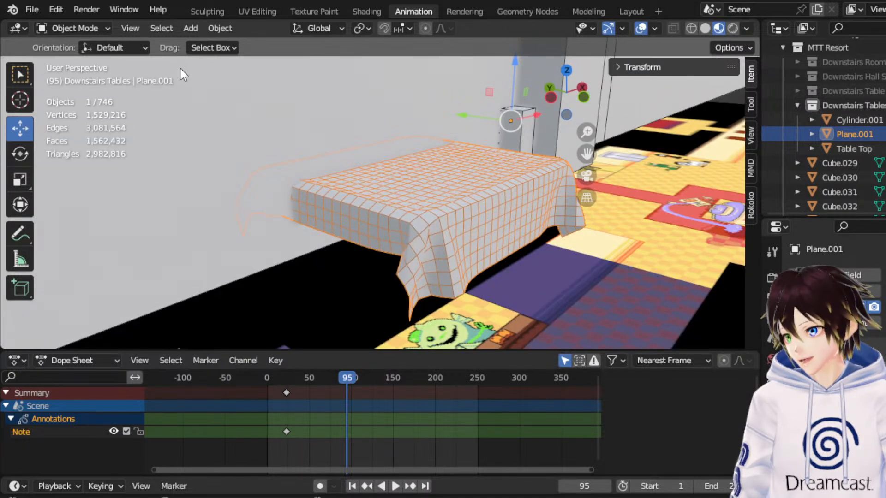
left_click(79, 29)
left_click(83, 55)
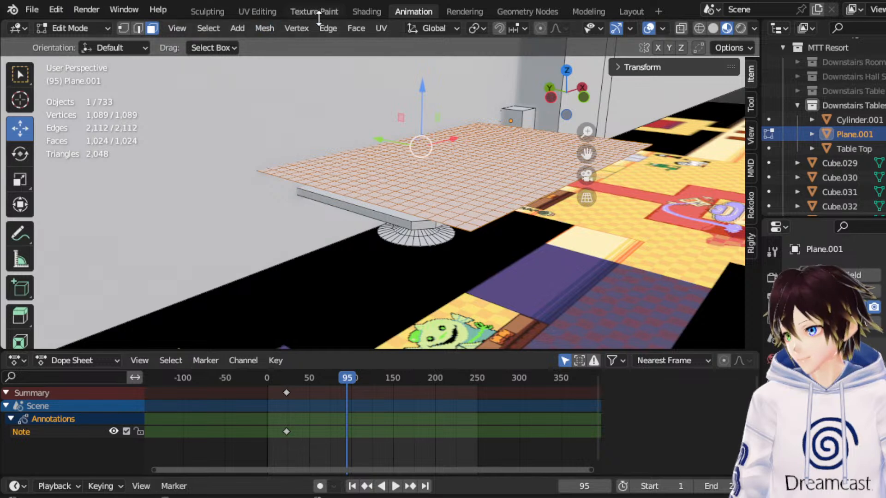
left_click(356, 28)
left_click(394, 295)
left_click(79, 28)
left_click(82, 43)
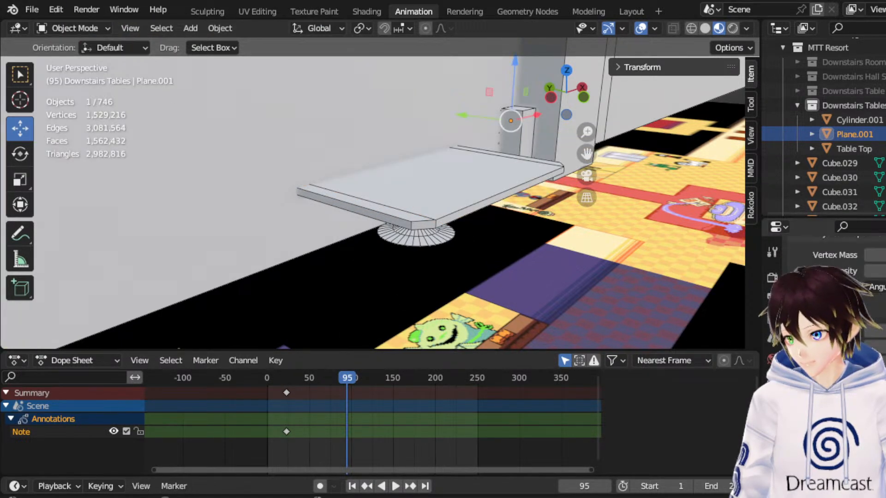
Hide the overlays and replay the smooth-shaded cloth simulation from the start, pausing at frame 113.
scroll(835, 323, "down", 8)
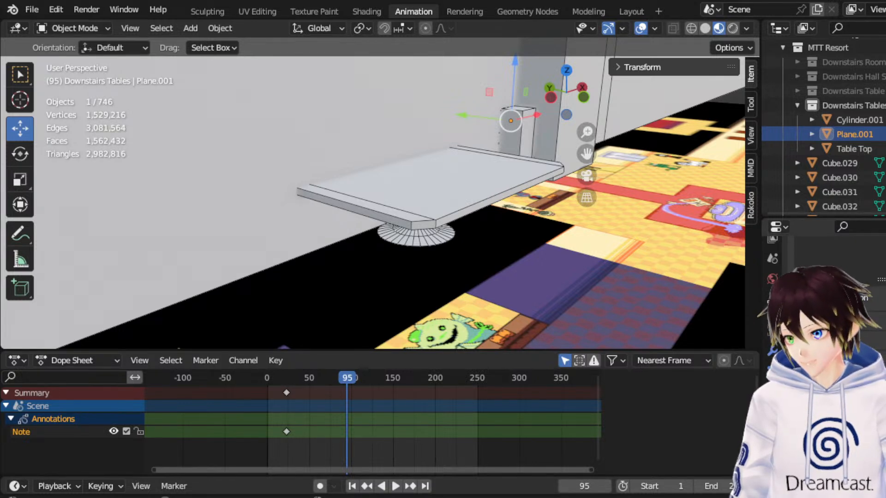
left_click(640, 28)
key("space")
key("space")
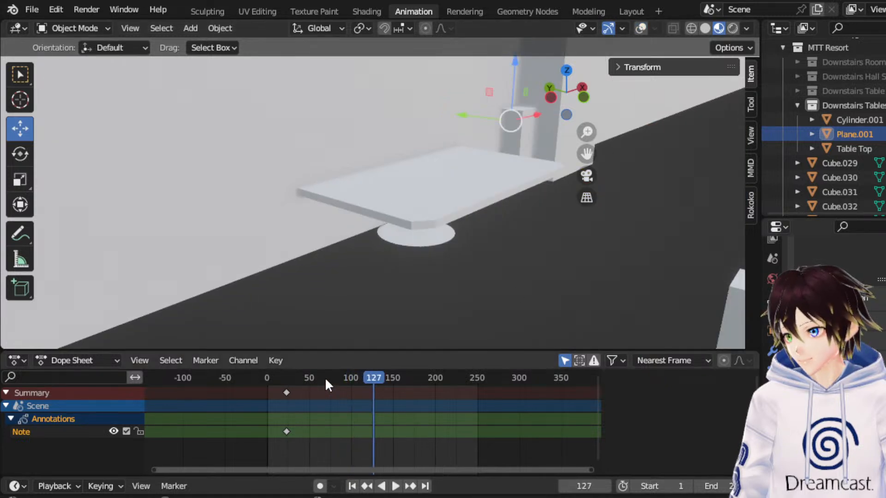
key("shift+Left")
key("space")
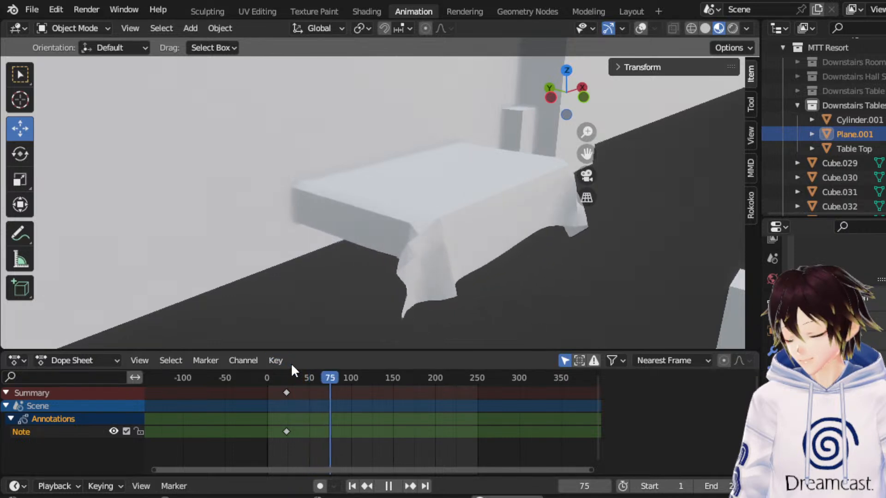
key("space")
mouse_move(422, 238)
middle_mouse_down()
mouse_move(549, 226)
mouse_move(419, 242)
middle_mouse_up()
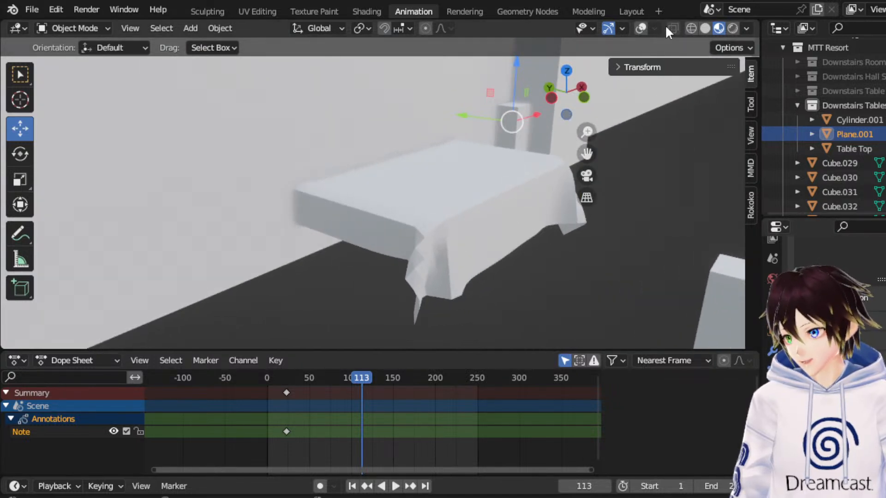
Restore the overlays, subdivide the cloth plane's mesh once more in Edit Mode and return to Object Mode.
left_click(640, 28)
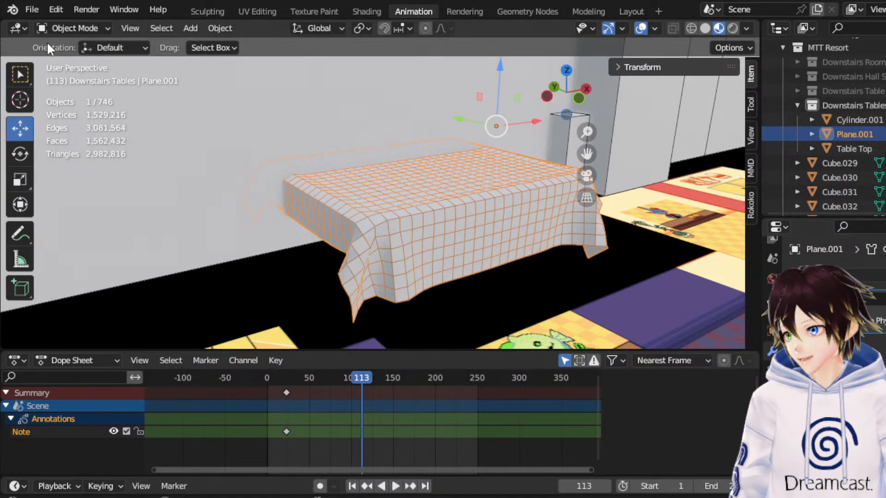
left_click(85, 27)
left_click(90, 60)
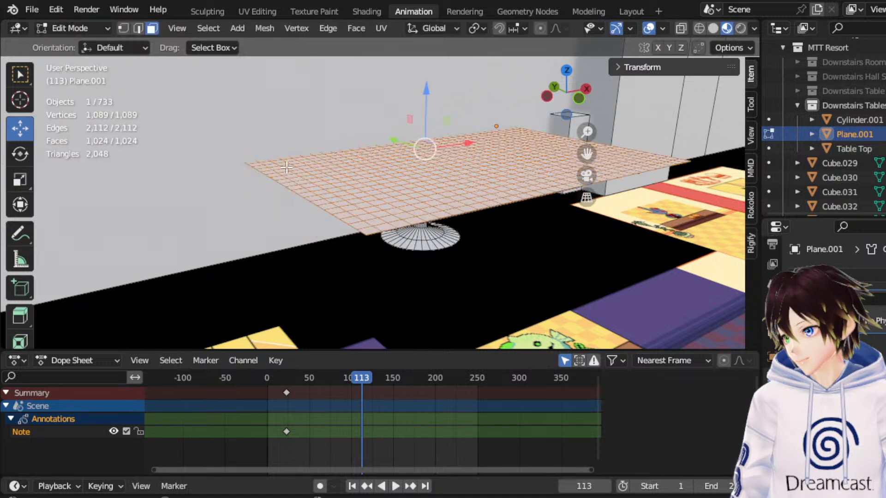
right_click(421, 184)
left_click(417, 183)
left_click(76, 28)
left_click(79, 45)
Play the denser cloth simulation from the start, pause at frame 105 and review the cloth settings.
key("space")
left_click(267, 378)
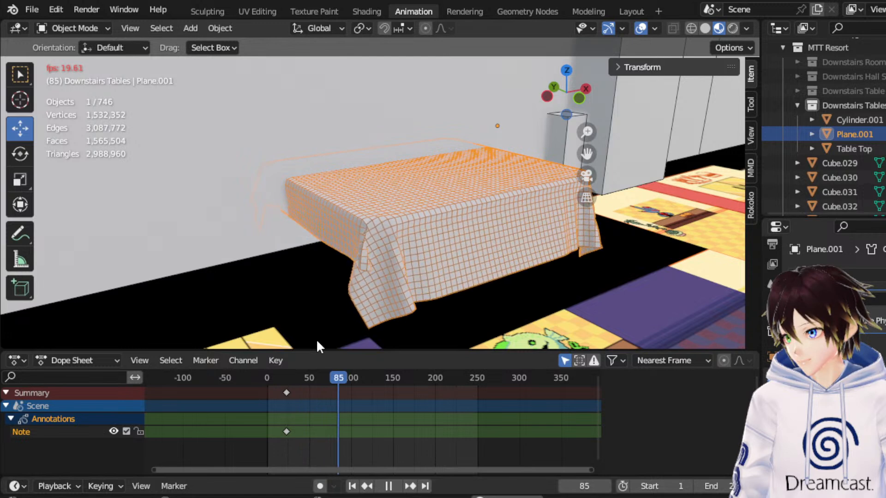
key("space")
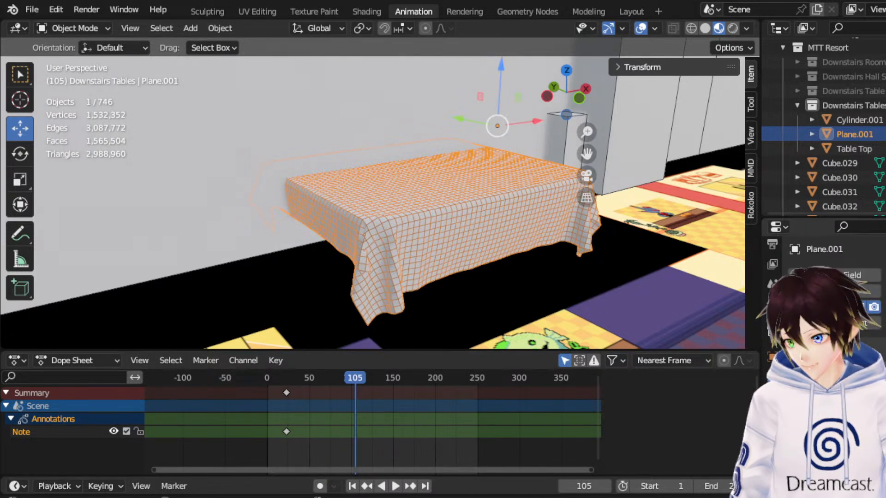
scroll(830, 277, "down", 3)
scroll(880, 351, "down", 2)
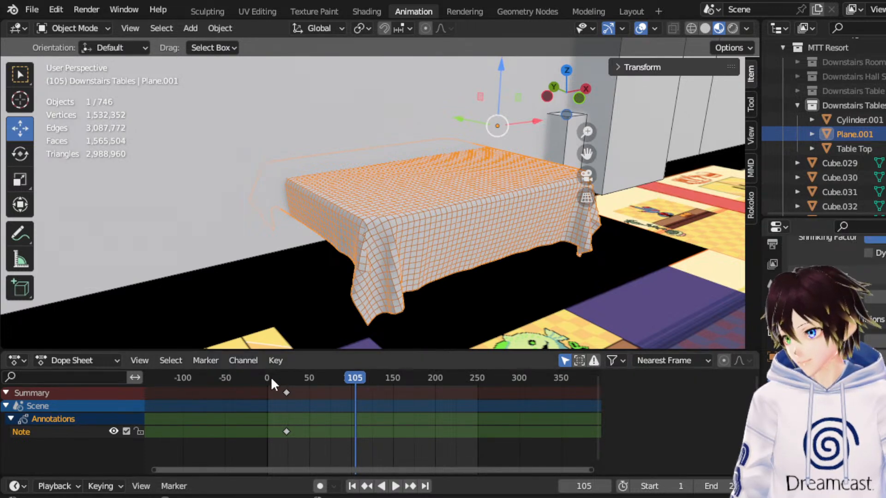
Replay the cloth simulation from the start and examine the folds at the table corners.
key("shift+Left")
key("space")
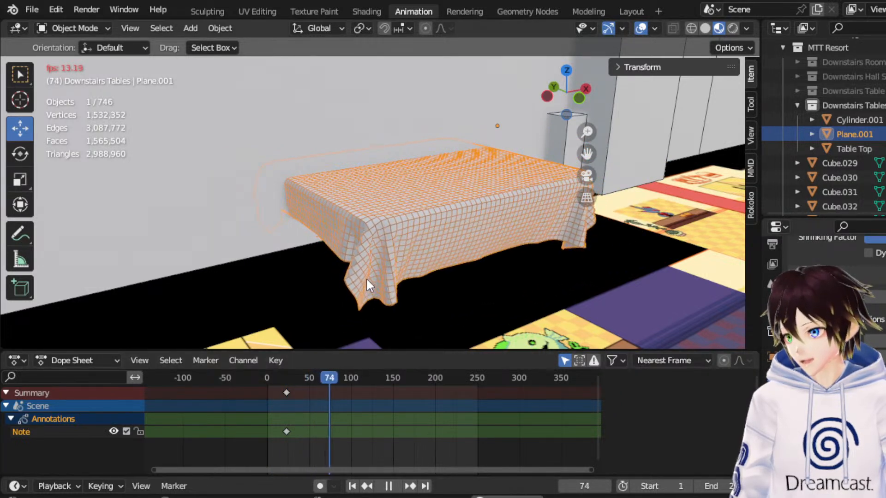
middle_click_drag(366, 277, 587, 156)
key("space")
Check the cloth simulation in wireframe shading from the side and stop playback at frame 0.
left_click(690, 29)
key("shift+Left")
key("space")
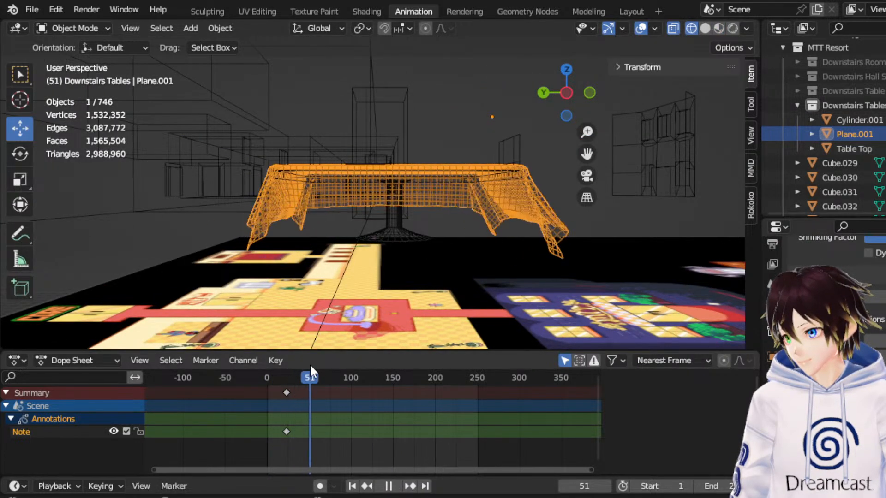
left_click_drag(325, 376, 259, 375)
key("space")
Set the cloth plane's origin to its geometry and scale the plane uniformly by 0.851 in top view.
middle_click_drag(325, 221, 123, 122)
left_click(27, 181)
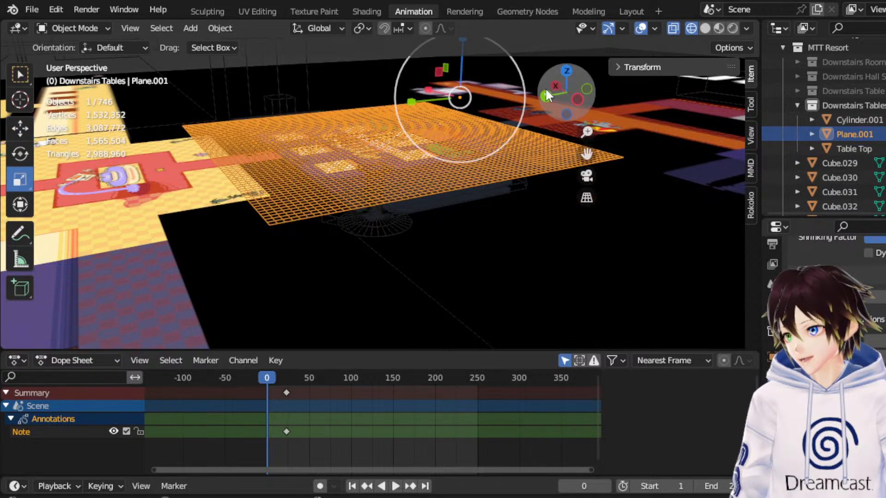
left_click(567, 69)
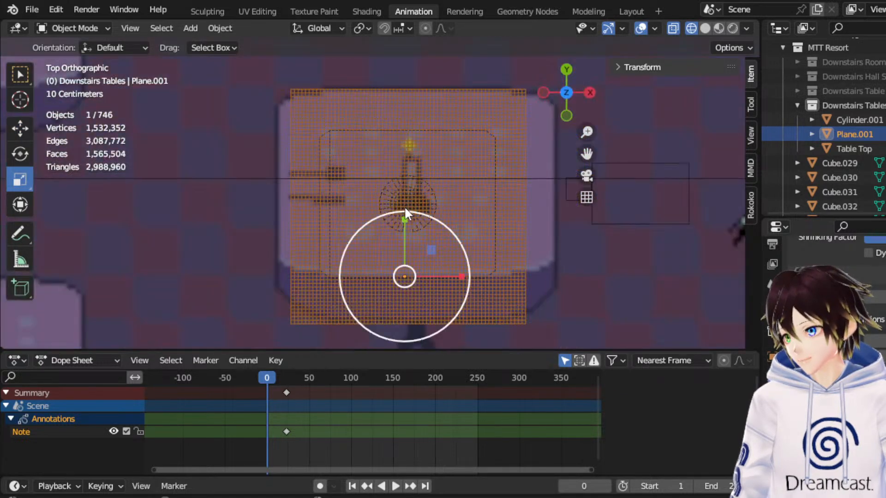
right_click(439, 182)
mouse_move(439, 181)
left_click(523, 198)
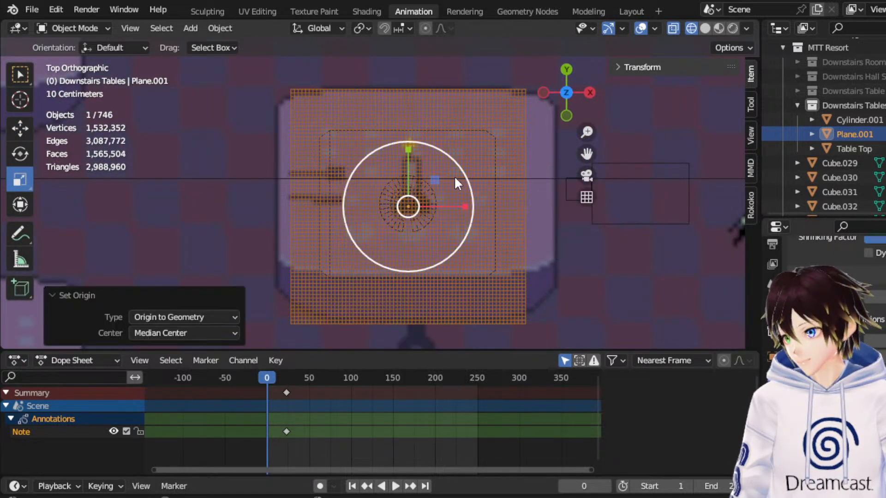
key("s")
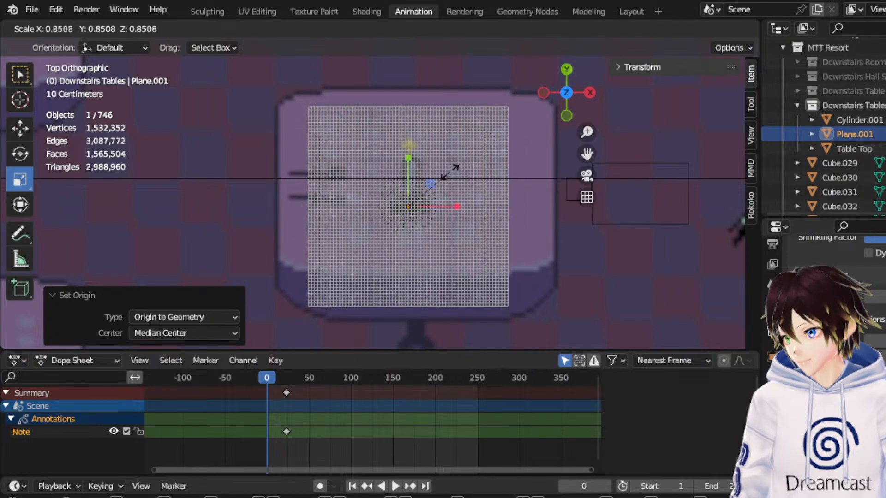
left_click(451, 175)
Test the resized cloth's simulation, switch to solid shading and pause playback at frame 51.
middle_click_drag(451, 175, 450, 146)
key("space")
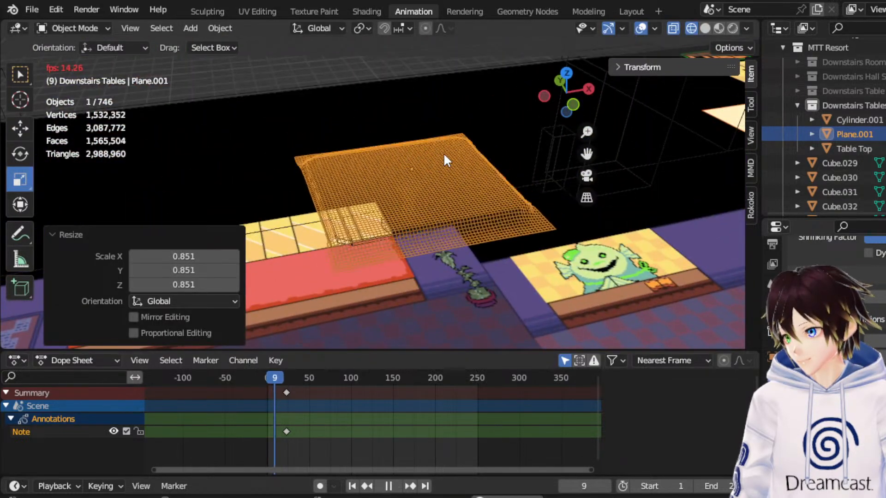
key("space")
middle_click_drag(422, 191, 503, 163)
left_click(707, 29)
mouse_move(533, 131)
middle_mouse_down()
mouse_move(491, 137)
mouse_move(440, 167)
mouse_move(445, 177)
middle_mouse_up()
scroll(437, 176, "up", 3)
key("space")
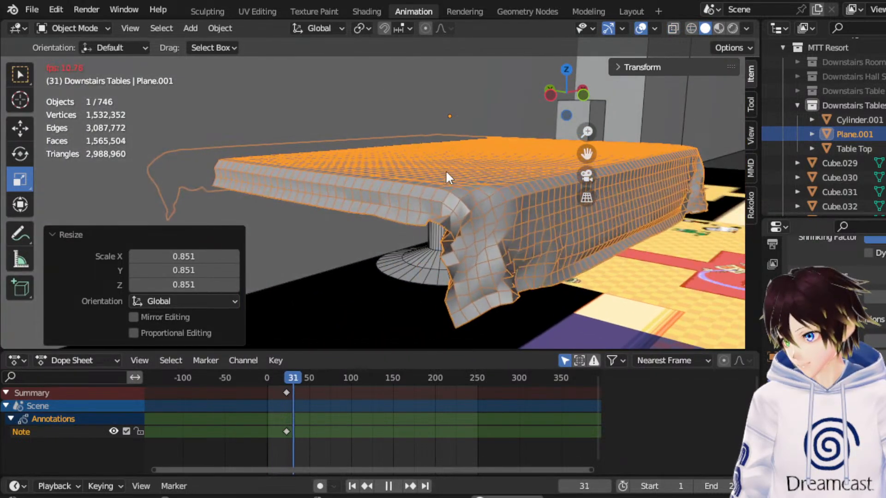
key("space")
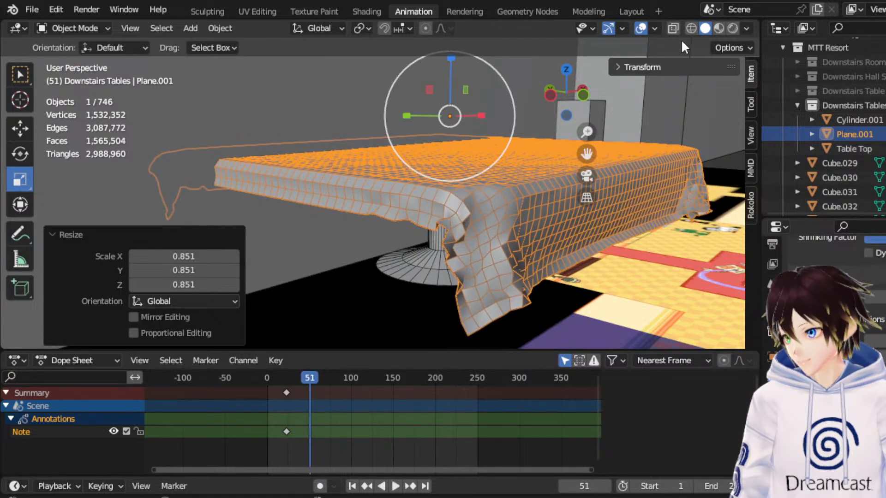
Hide the overlays and examine the tablecloth's draped corners from the opposite side.
left_click(640, 29)
middle_click_drag(483, 161, 672, 159)
middle_click_drag(668, 162, 653, 166)
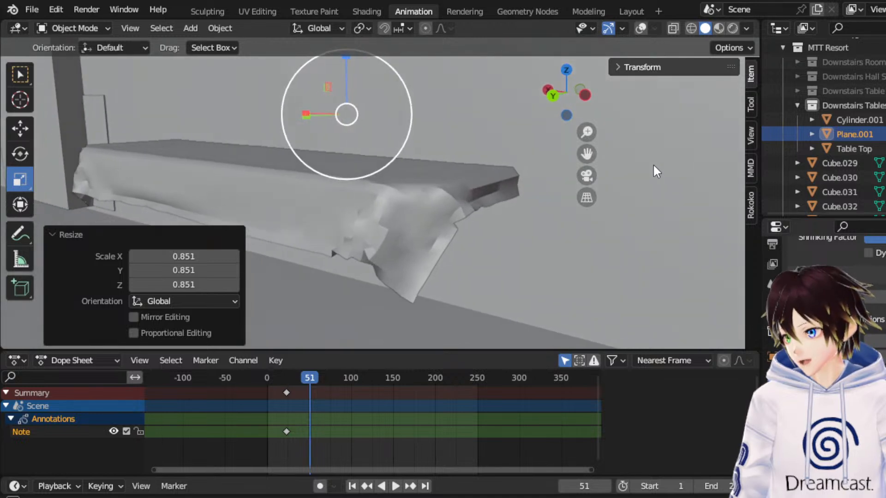
Replay the cloth simulation from near the start, pause at frame 67 and inspect the drape around the table.
scroll(826, 277, "up", 2)
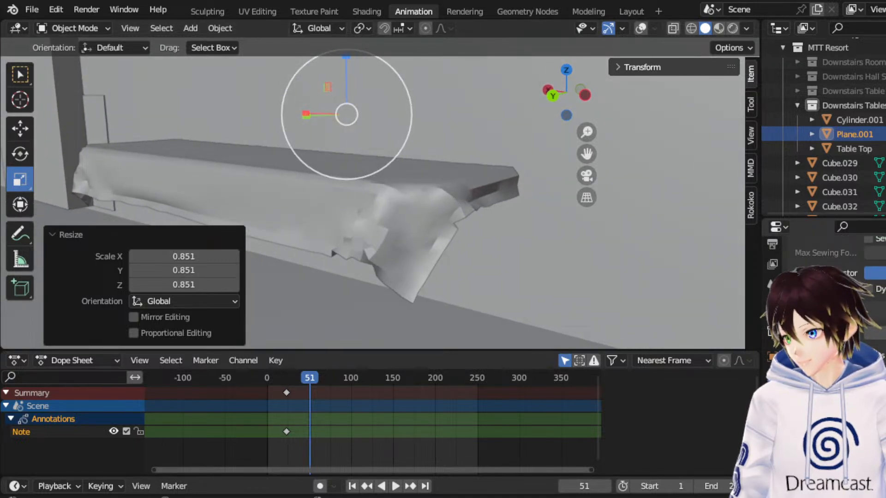
left_click(271, 377)
key("space")
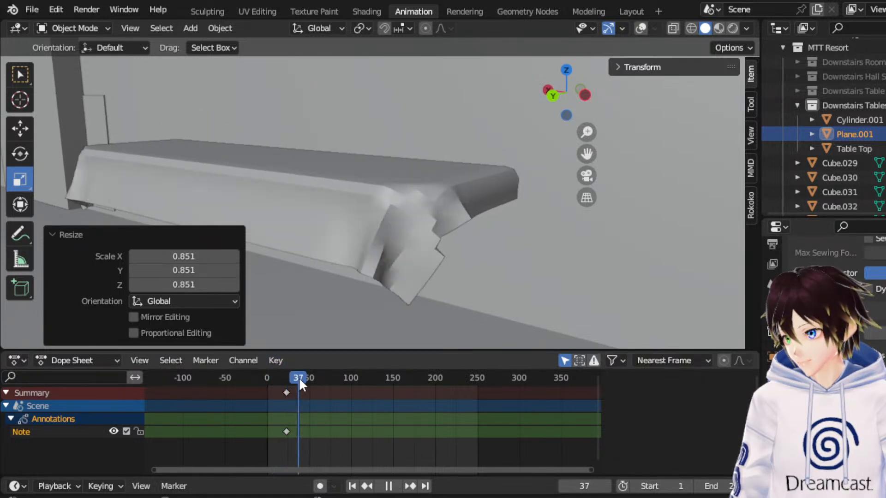
key("space")
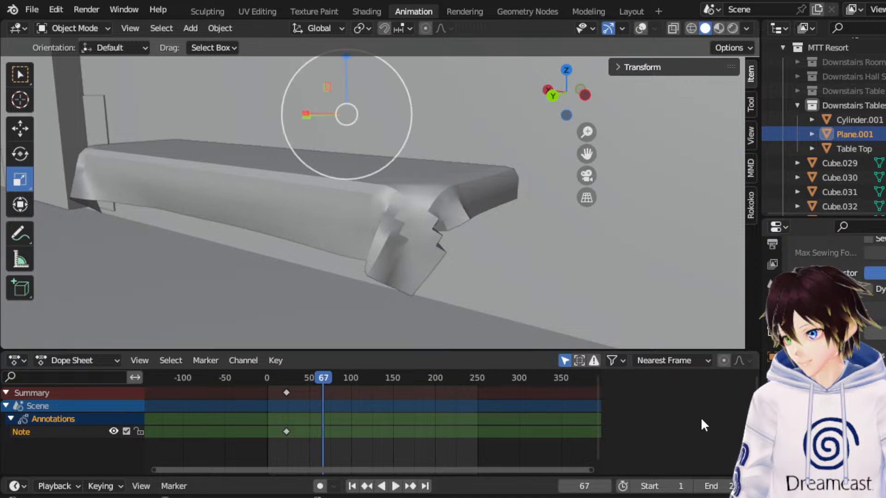
middle_click_drag(353, 233, 512, 218)
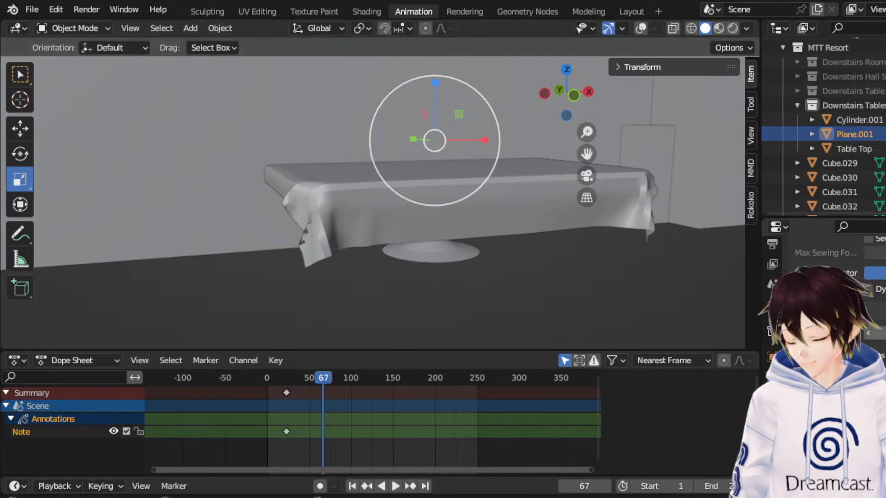
Replay the cloth simulation from the start, pause at frame 196 and inspect the tablecloth's corner with overlays shown.
left_click(270, 372)
key("space")
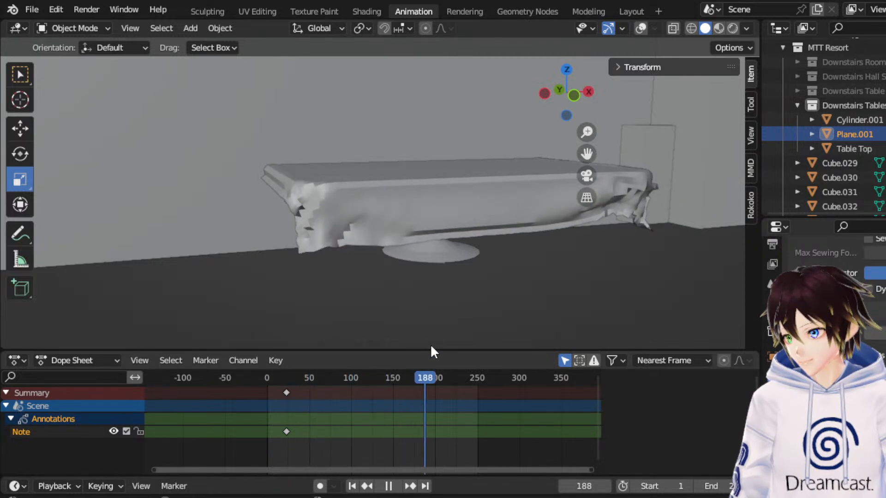
key("space")
scroll(405, 168, "up", 3)
middle_click_drag(405, 168, 439, 187)
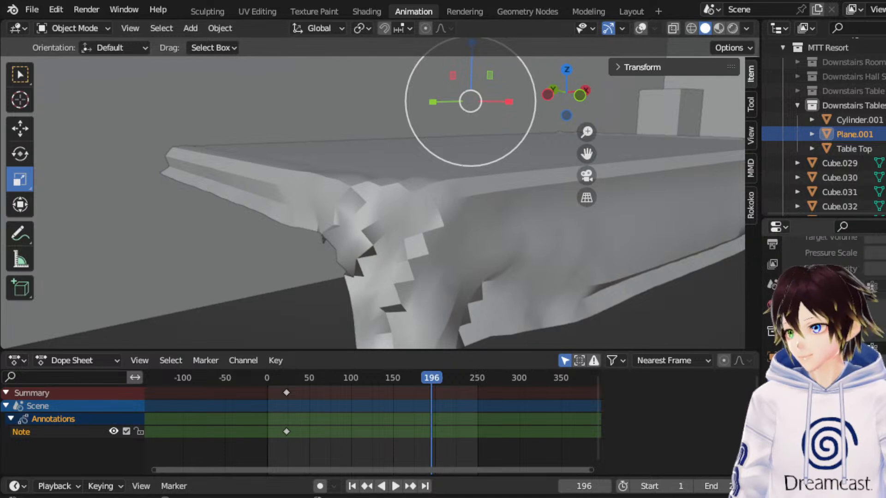
scroll(826, 286, "up", 10)
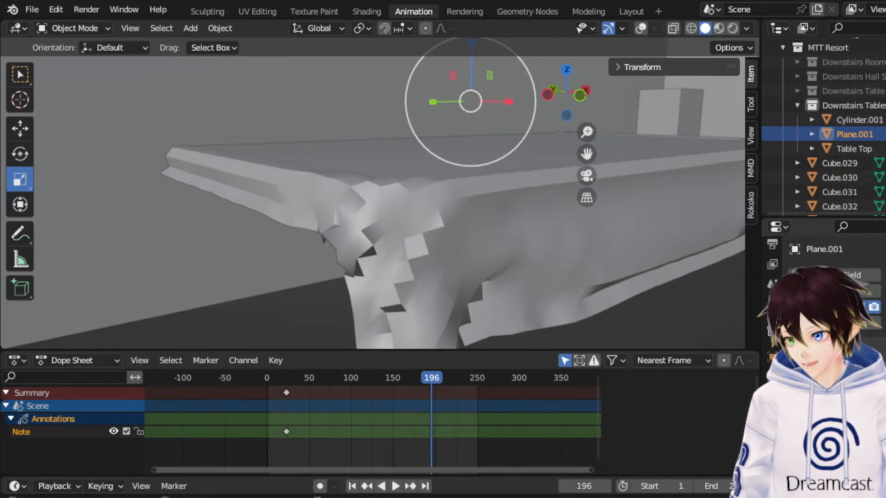
left_click(772, 377)
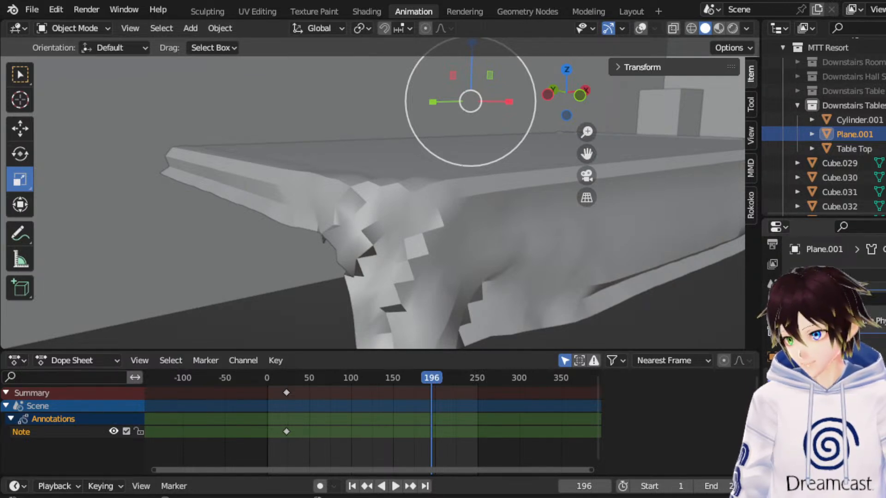
left_click(641, 29)
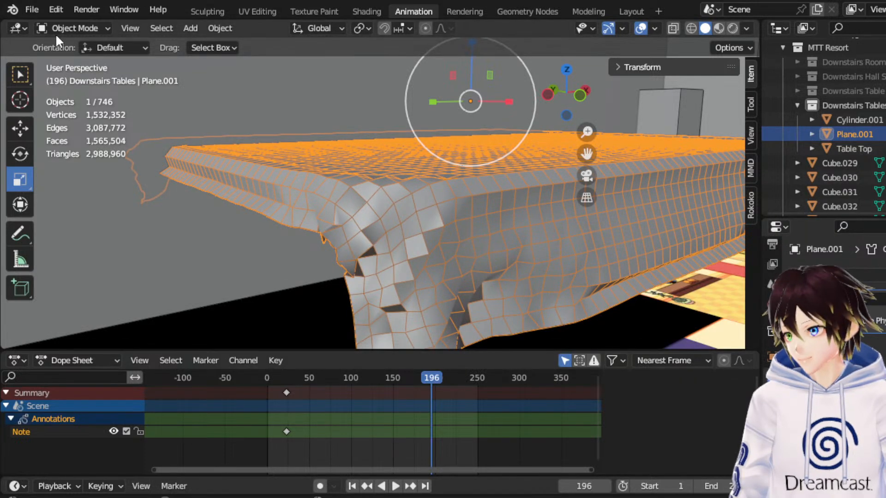
Subdivide the entire cloth plane twice in Edit Mode, using one cut each time.
left_click(826, 272)
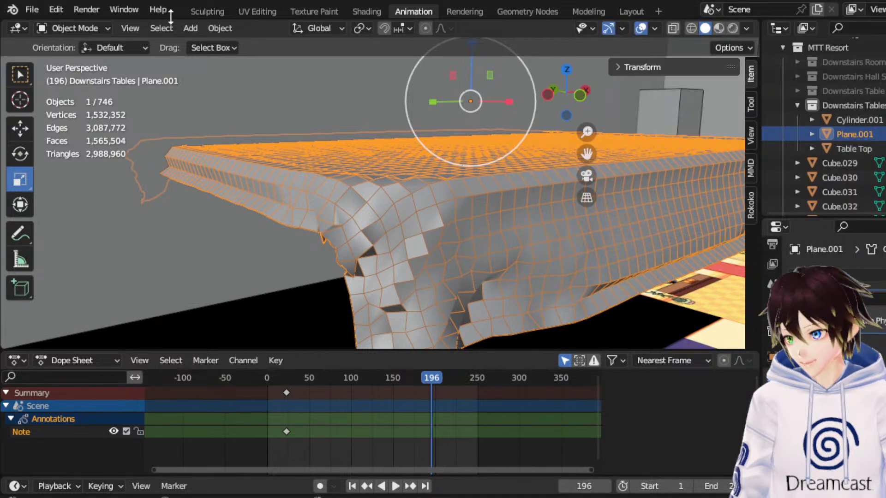
left_click(95, 34)
left_click(79, 60)
scroll(402, 136, "up", 3)
right_click(406, 159)
left_click(406, 160)
right_click(400, 151)
left_click(395, 154)
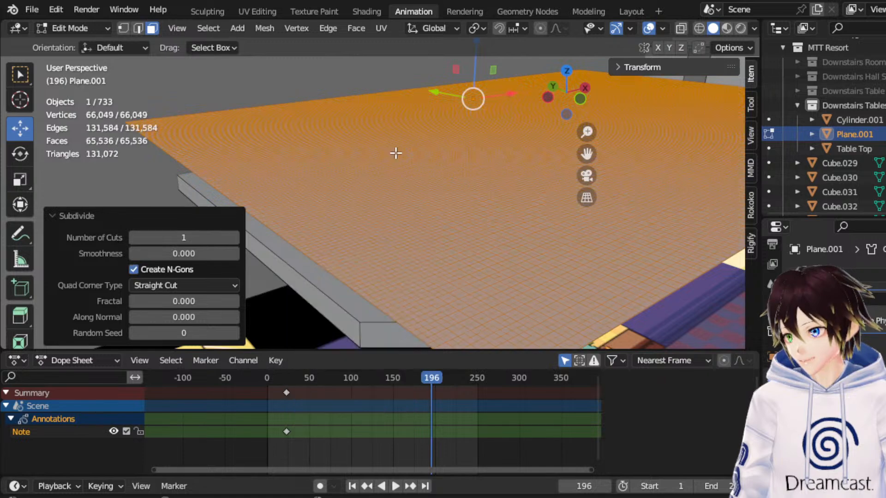
Return the subdivided cloth to Object Mode and test its simulation from the beginning of the timeline.
left_click(77, 30)
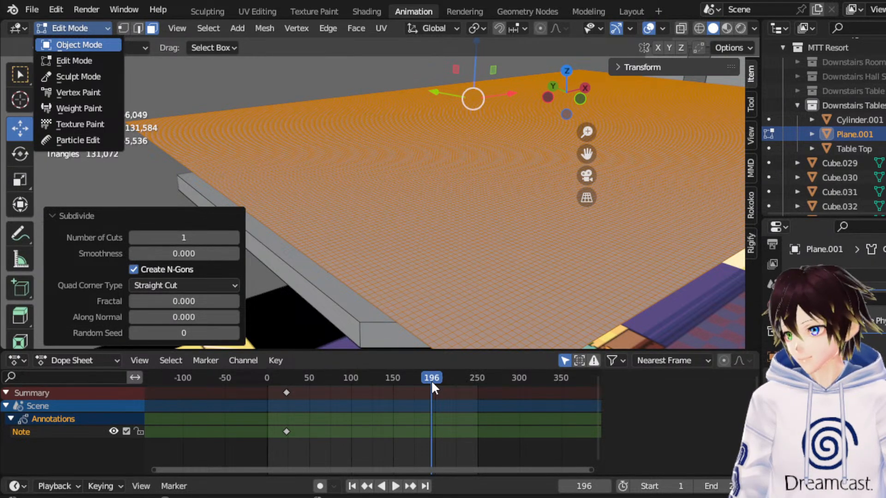
key("Return")
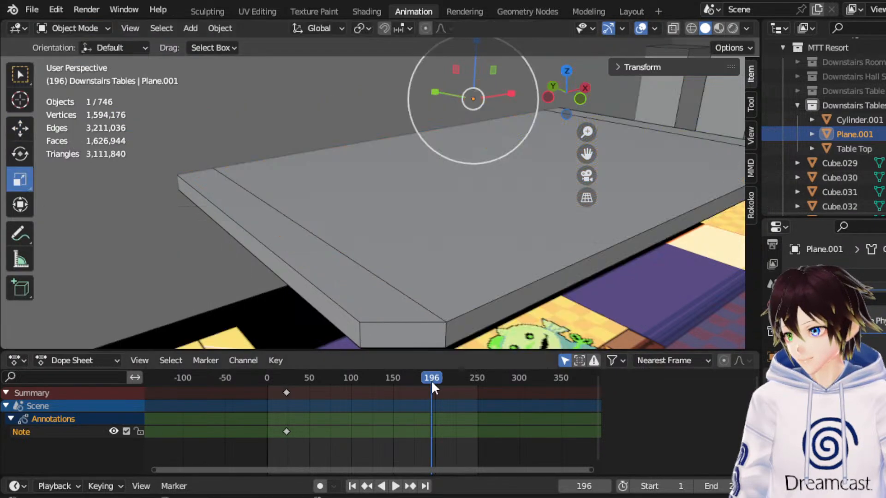
left_click(267, 378)
key("space")
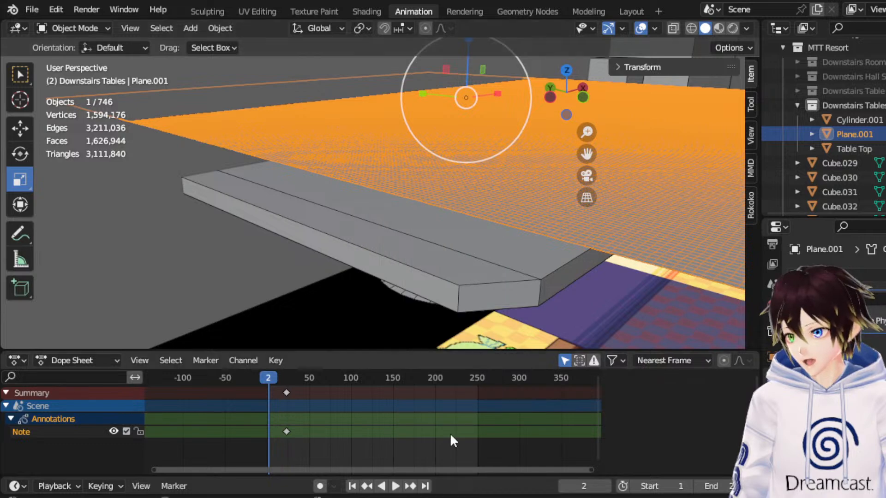
middle_click_drag(436, 250, 421, 251)
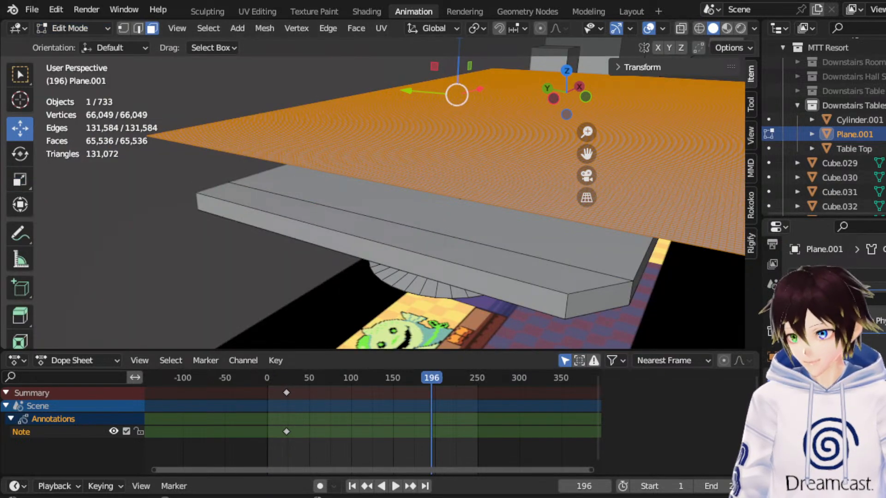
Delete the cloth plane Plane.001 in Object Mode and return the timeline to frame 0.
scroll(295, 109, "up", 2)
key("x")
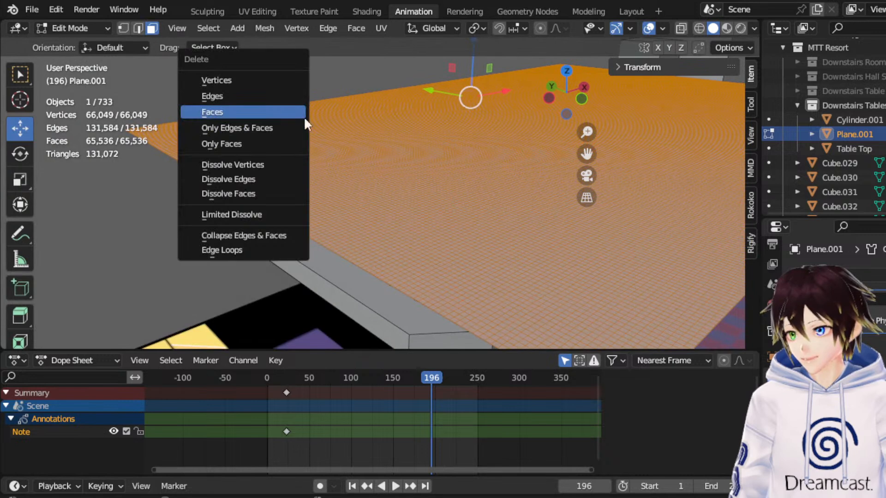
left_click(71, 27)
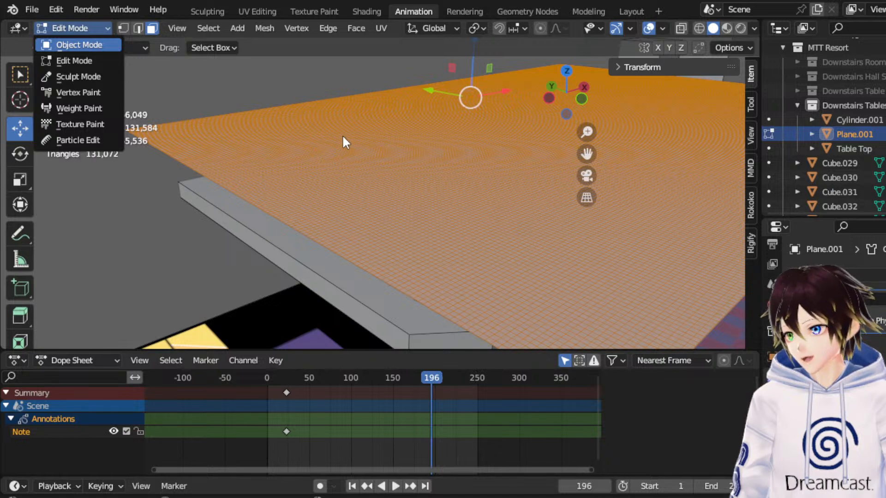
key("Delete")
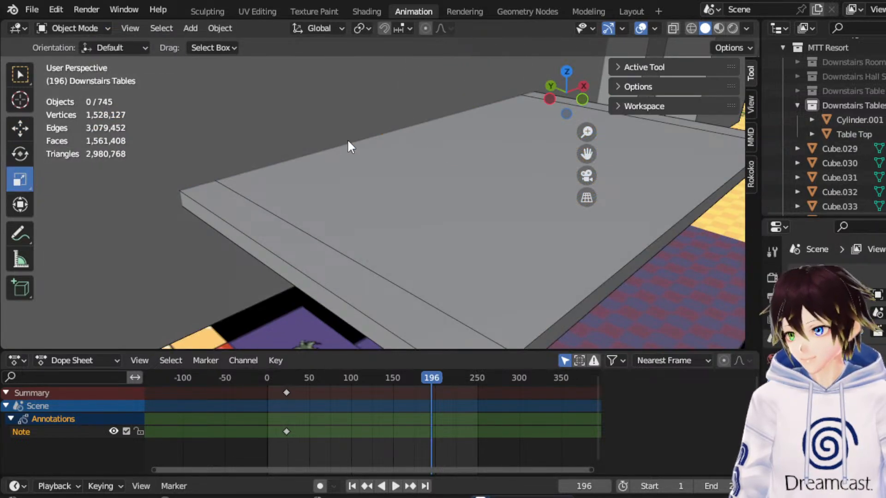
scroll(386, 152, "down", 5)
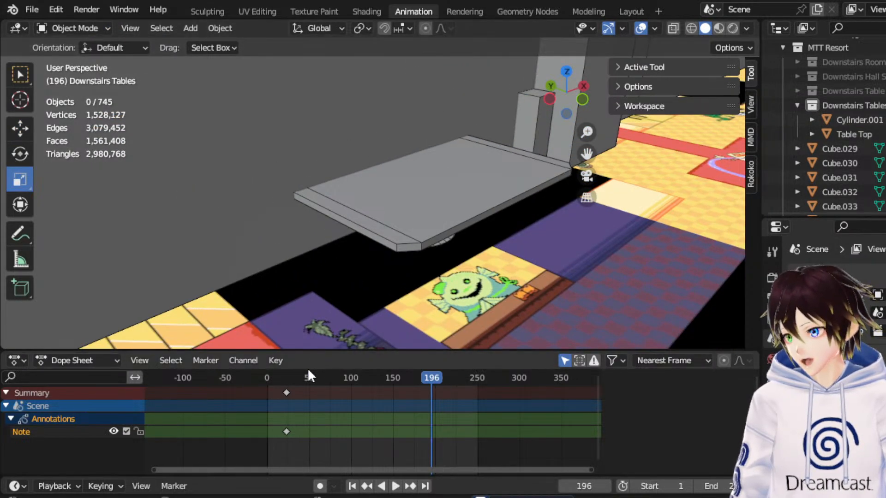
left_click(266, 377)
Try adding a new 2 m plane, switch the viewport to wireframe and delete that plane.
left_click(190, 28)
mouse_move(204, 44)
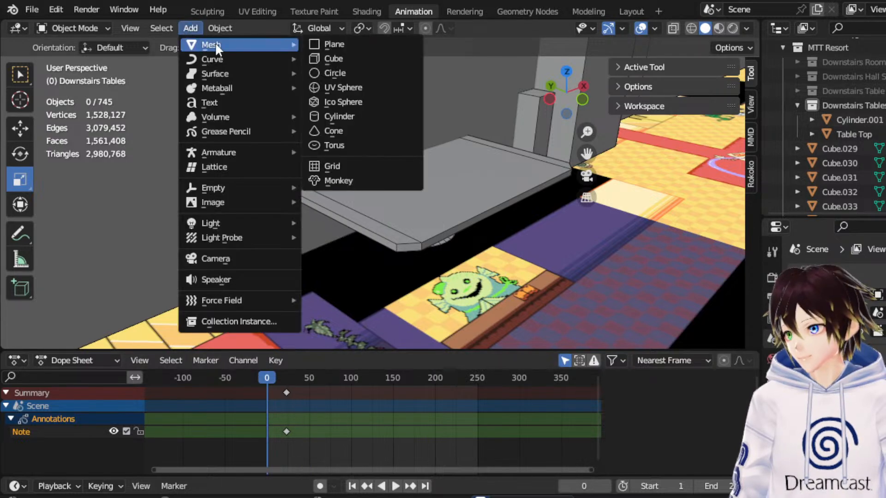
left_click(334, 44)
left_click(690, 28)
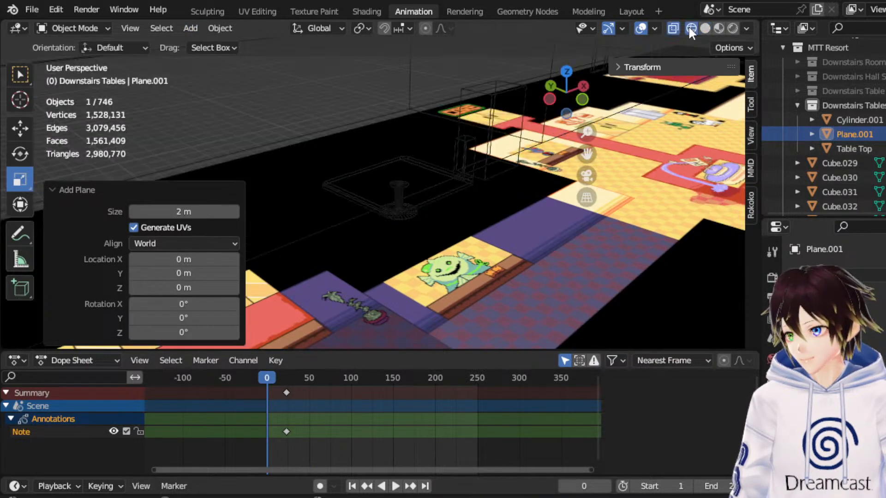
scroll(518, 170, "down", 3)
scroll(388, 207, "up", 6)
middle_click_drag(519, 171, 362, 192)
key("Delete")
Duplicate the Table Top in place and raise the copy about 0.094 m along Z.
scroll(356, 190, "down", 2)
scroll(360, 193, "up", 3)
left_click(255, 211)
left_click(241, 210)
scroll(240, 210, "down", 2)
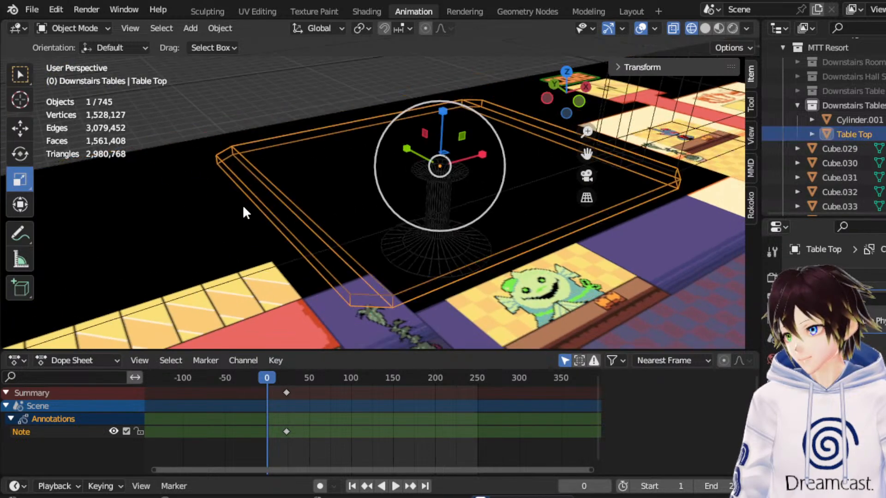
right_click(239, 207)
left_click(258, 246)
key("Escape")
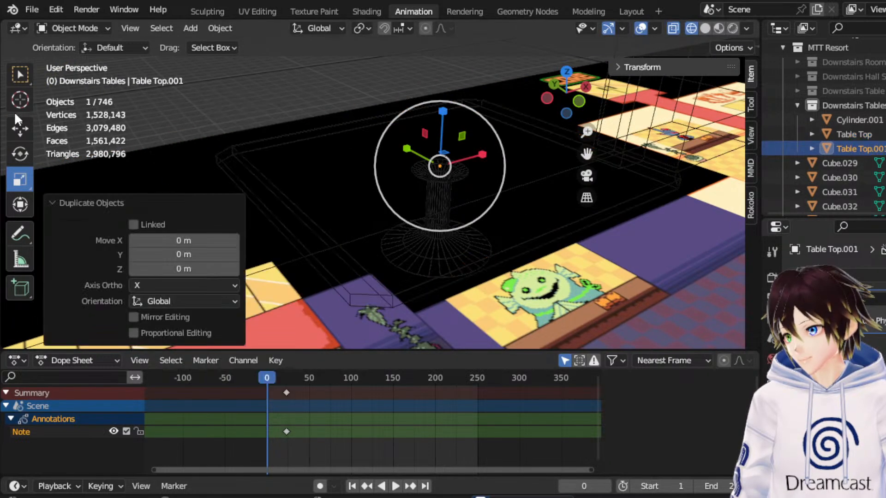
left_click(13, 121)
left_click_drag(447, 113, 447, 94)
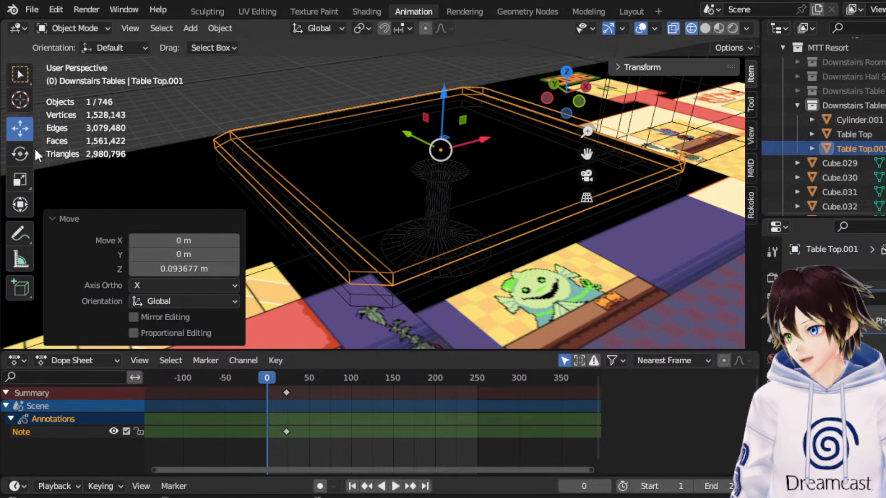
Scale the tabletop copy uniformly by about 1.104 in top view.
left_click(20, 178)
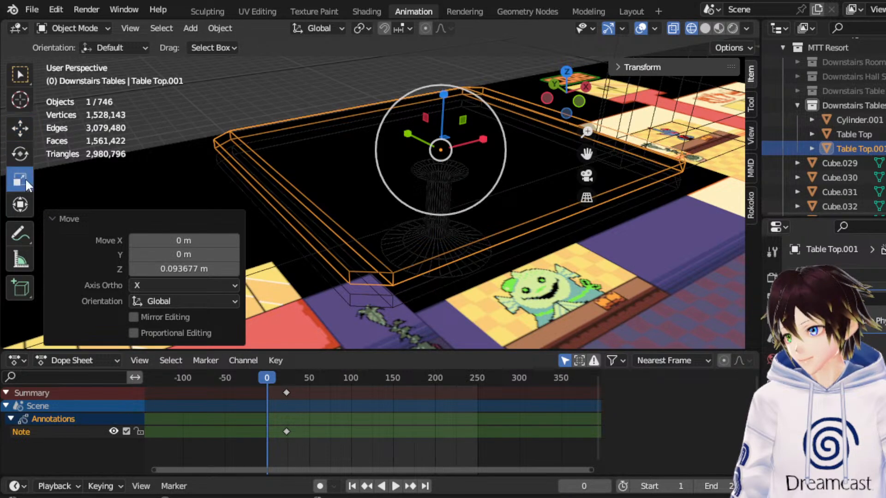
left_click(568, 74)
mouse_move(486, 167)
left_mouse_down()
mouse_move(493, 160)
mouse_move(480, 163)
left_mouse_up()
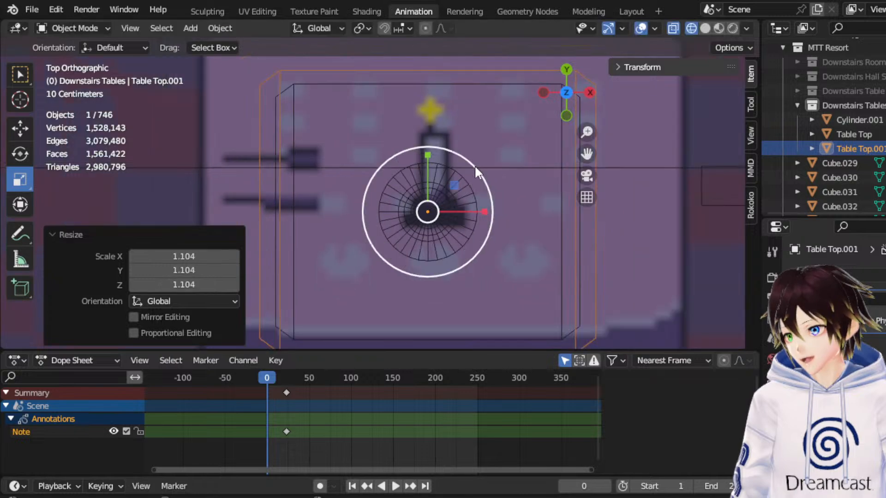
middle_click_drag(479, 164, 388, 162)
Enter Edit Mode on the tabletop copy, select its lower vertices in front view and delete their faces.
left_click(88, 29)
left_click(81, 56)
middle_click_drag(242, 155, 645, 124)
left_click(567, 117)
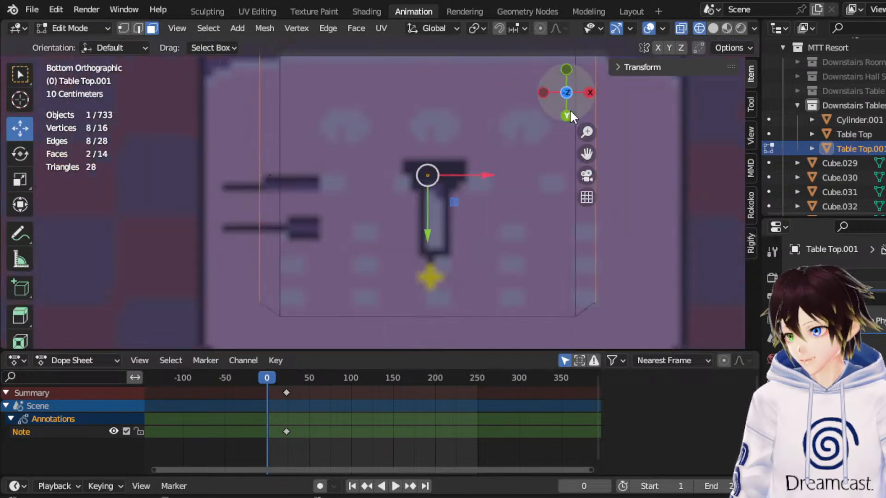
left_click(566, 69)
left_click(123, 28)
left_click_drag(623, 260, 241, 158)
key("x")
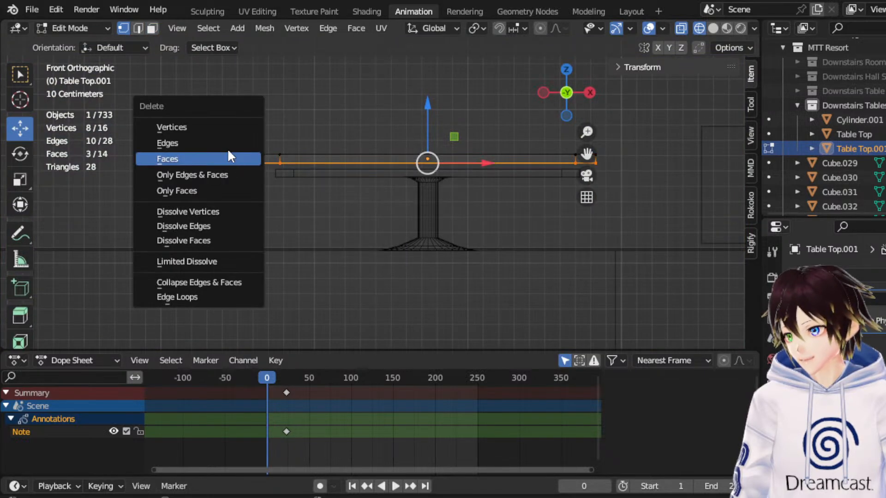
left_click(219, 158)
Delete the remaining lower vertices of the tabletop copy, keeping only its upper surface.
left_click_drag(651, 246, 234, 156)
key("x")
left_click(203, 125)
middle_click_drag(204, 124, 383, 197)
Select the whole remaining surface, extrude it and move the extruded part downward in front view.
left_click(151, 27)
scroll(342, 174, "down", 3)
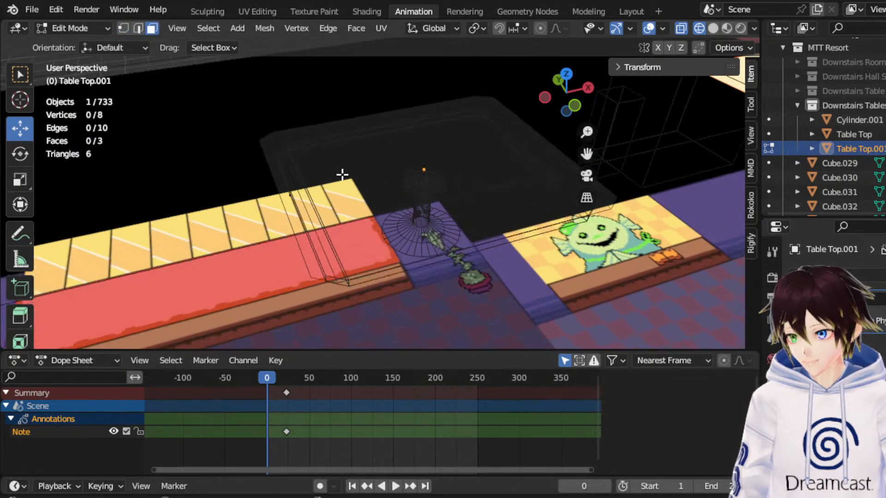
left_click_drag(599, 315, 148, 84)
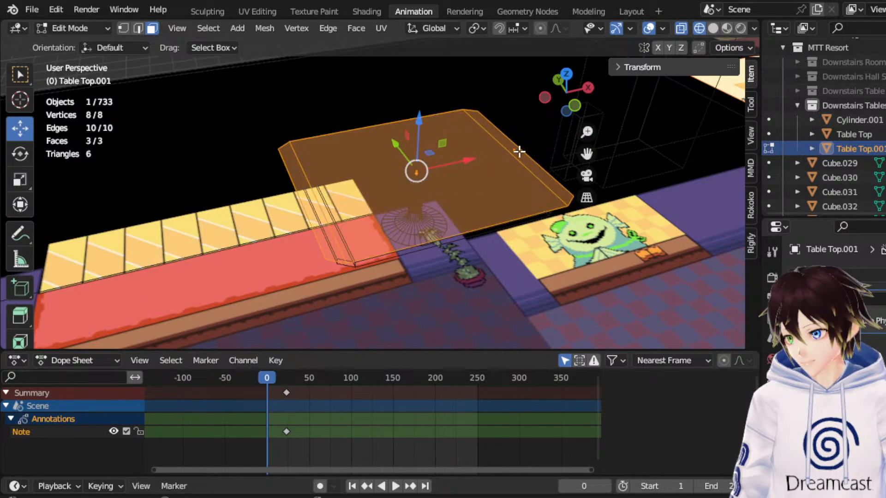
left_click(571, 75)
middle_click_drag(433, 226, 438, 86)
left_click(135, 27)
middle_click_drag(387, 144, 377, 142)
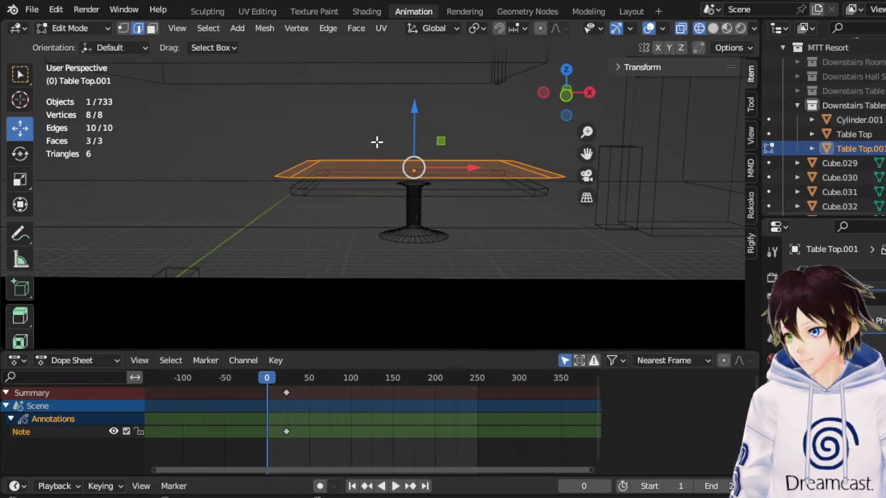
left_click(566, 95)
scroll(449, 129, "up", 3)
key("e")
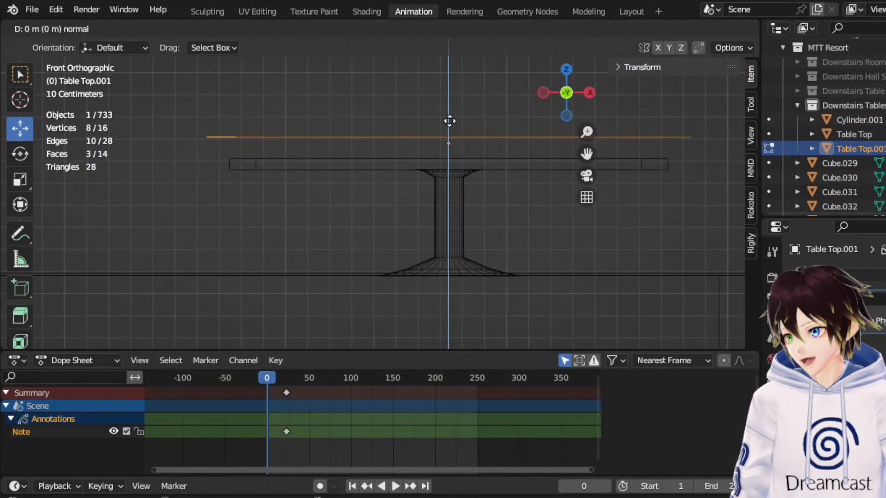
left_click(449, 134)
left_click_drag(445, 110, 442, 131)
Select the entire extruded mesh and lower it about 0.052 m along Z over the tabletop.
scroll(291, 128, "down", 2)
left_click_drag(229, 128, 692, 261)
scroll(445, 131, "up", 2)
left_click_drag(428, 121, 417, 134)
middle_click_drag(417, 135, 450, 170)
Subdivide the entire extruded tabletop copy four times with one cut each and return to Object Mode.
right_click(449, 168)
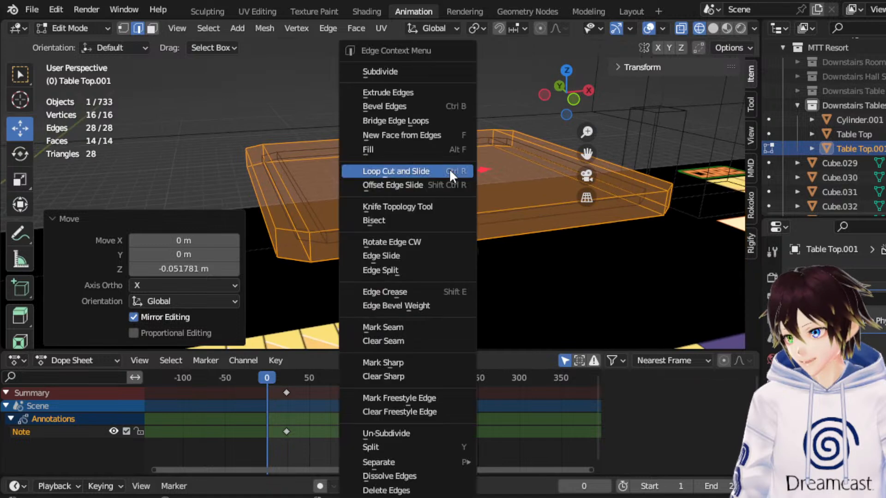
left_click(406, 69)
right_click(398, 135)
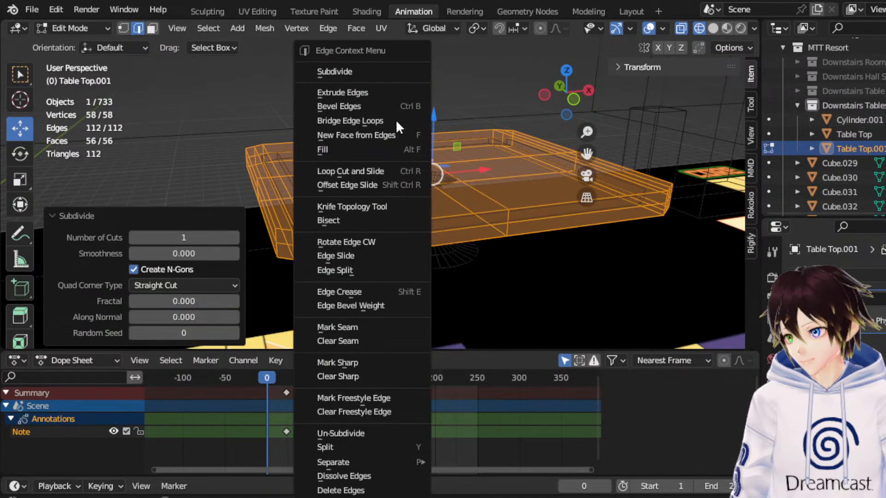
left_click(383, 71)
right_click(421, 139)
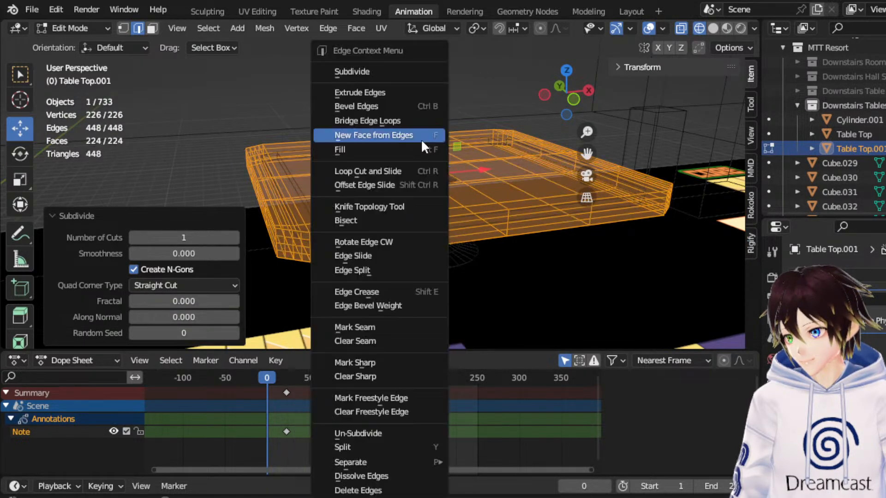
left_click(367, 71)
right_click(428, 162)
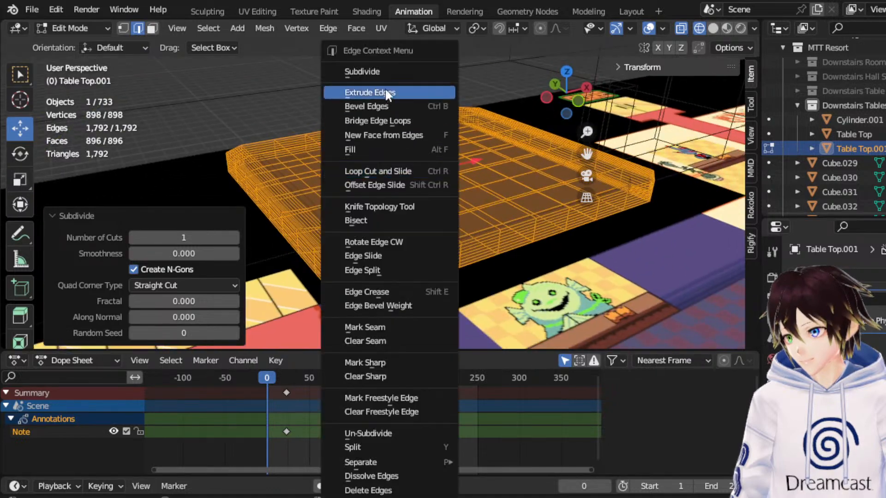
left_click(380, 73)
middle_click_drag(380, 73, 364, 76)
left_click(92, 28)
left_click(90, 44)
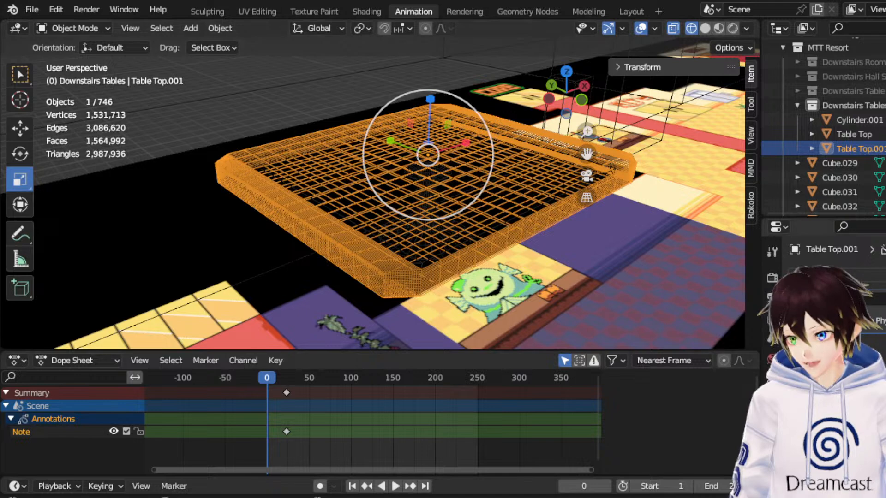
Add cloth physics to the subdivided tabletop copy above the table.
middle_click_drag(433, 190, 457, 221)
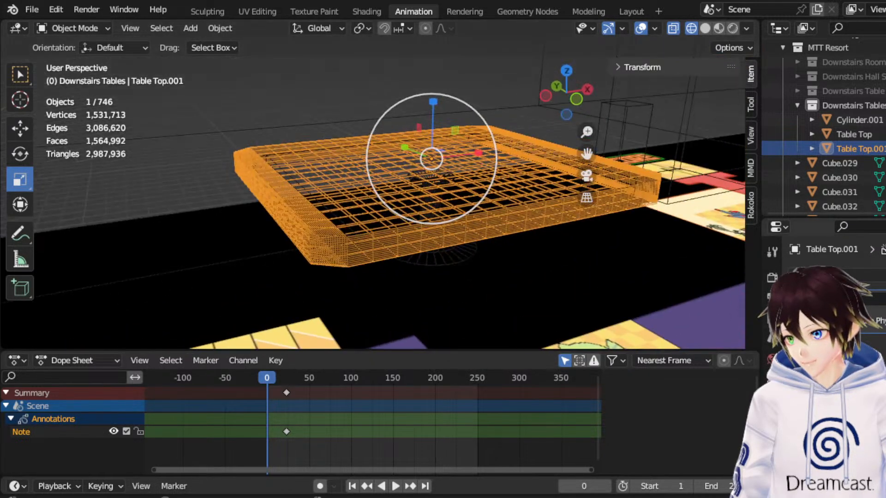
left_click(435, 189)
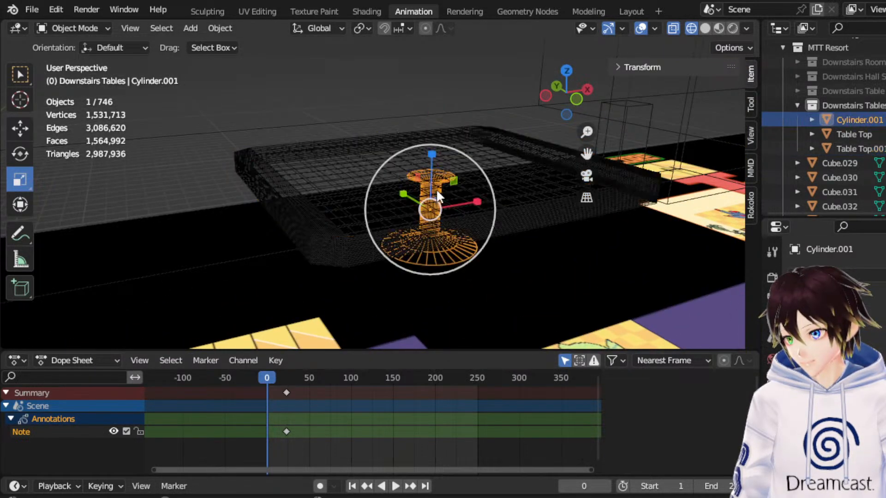
left_click(505, 125)
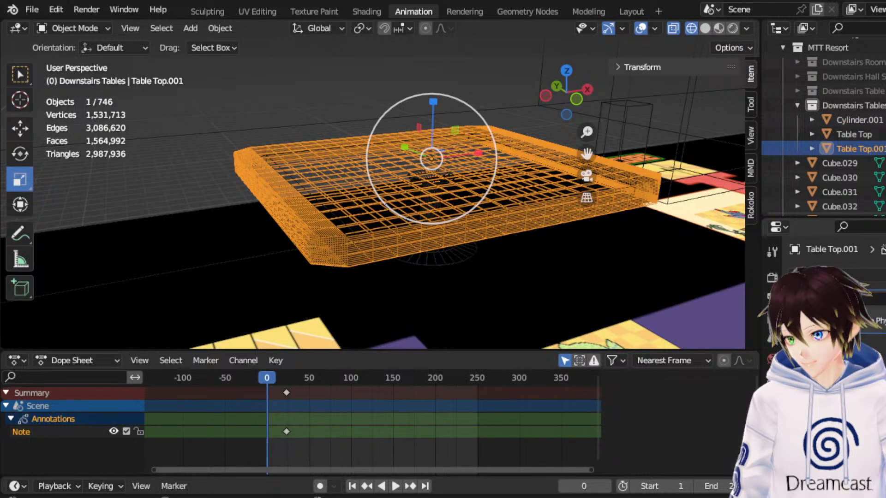
left_click(862, 316)
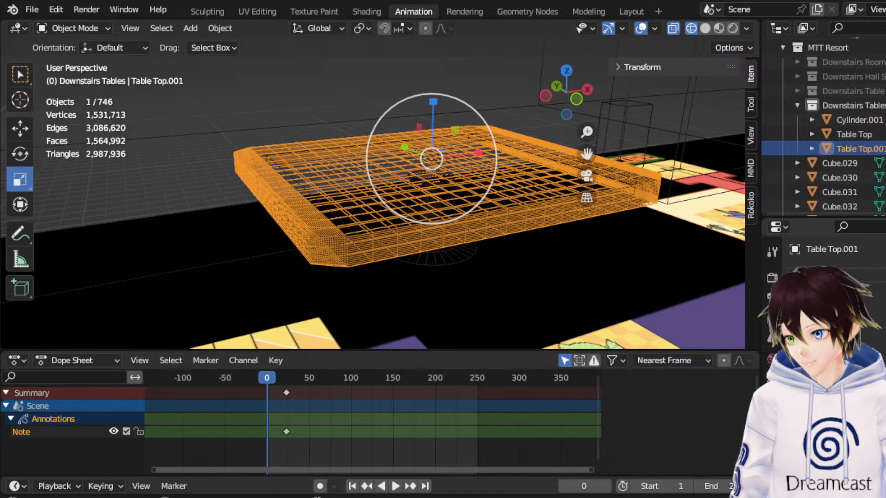
left_click(846, 276)
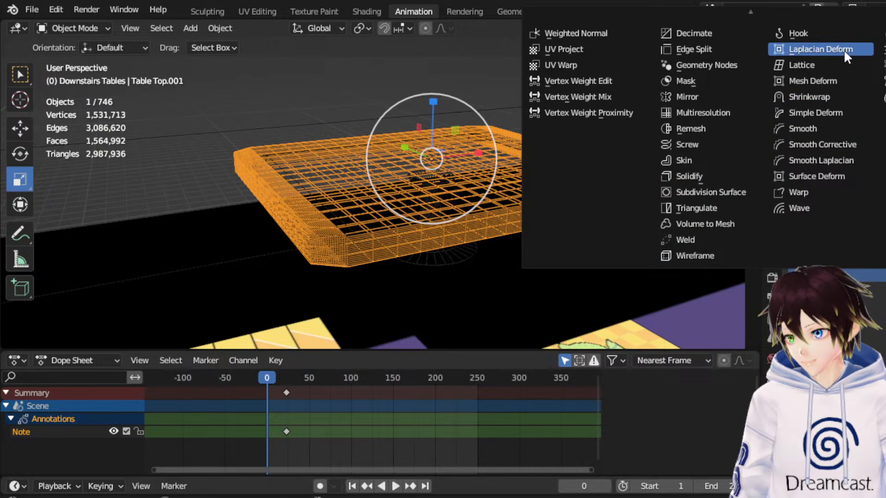
scroll(824, 68, "up", 4)
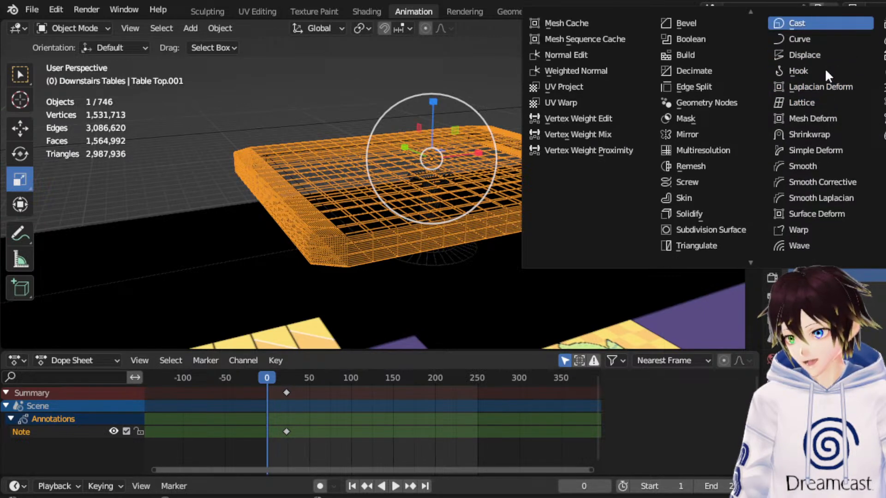
scroll(824, 67, "down", 6)
scroll(831, 64, "up", 6)
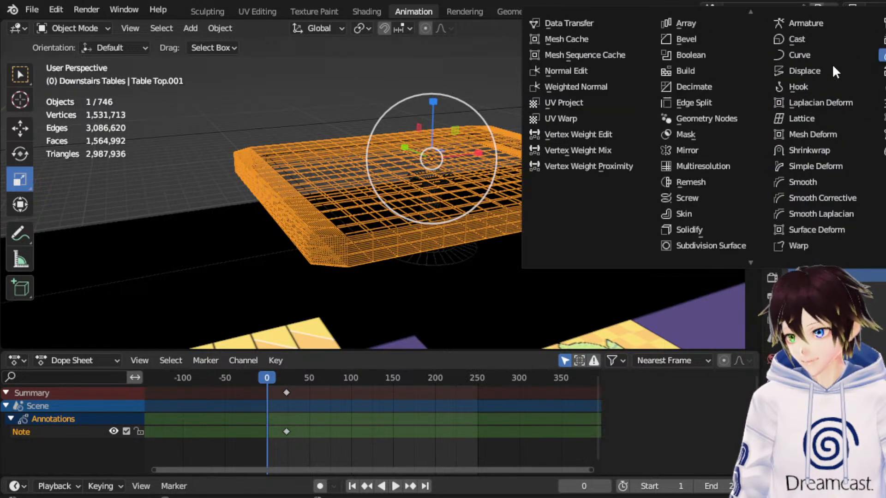
Play the cloth simulation in solid shading, inspect the drape around the table edges, and return to frame 0.
key("space")
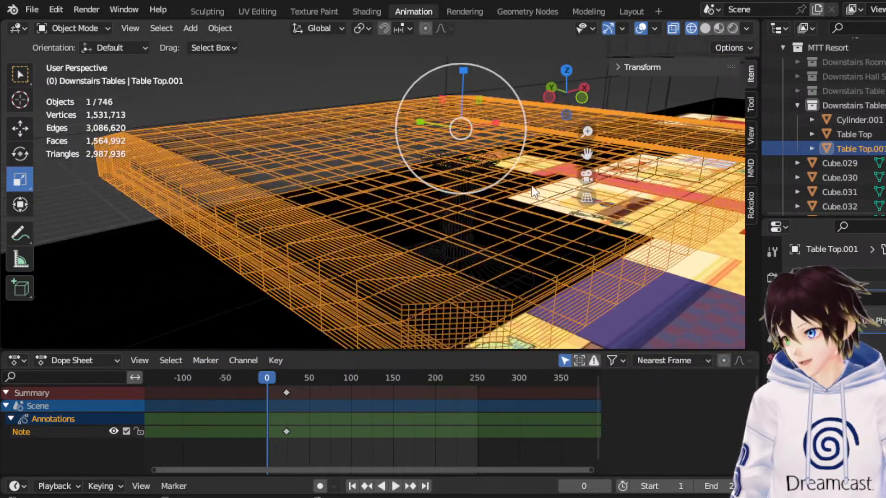
left_click(705, 29)
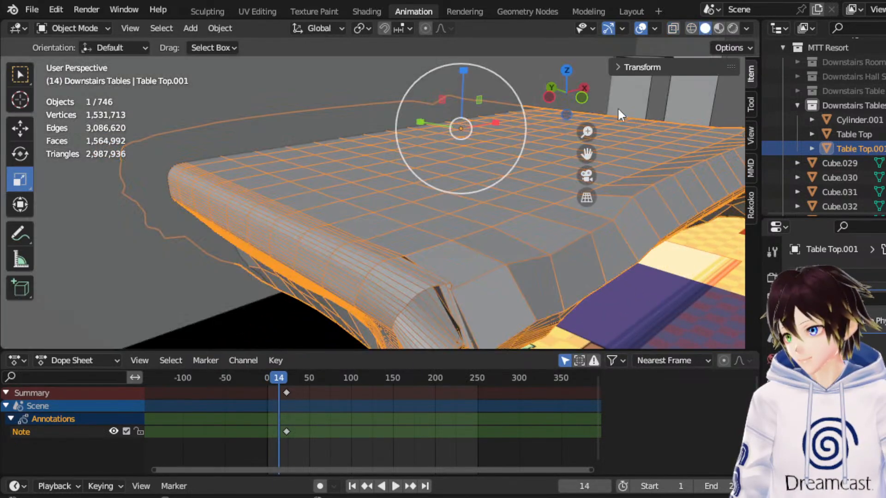
key("space")
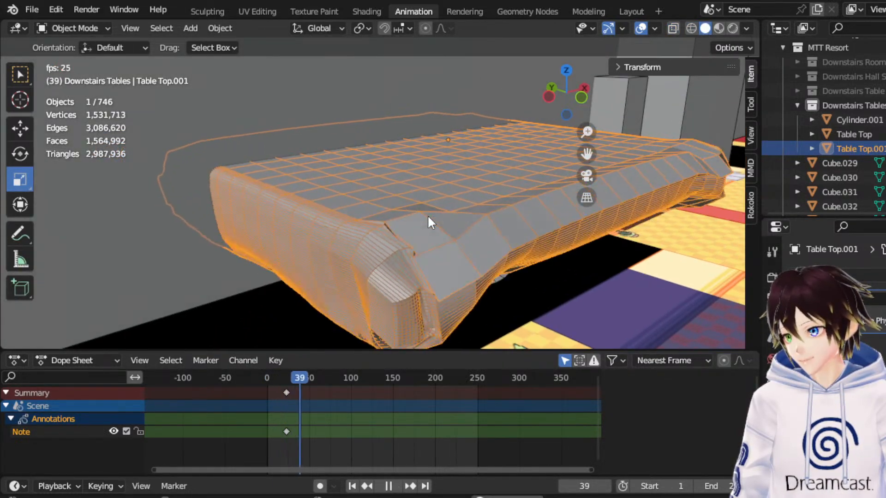
key("space")
middle_click_drag(427, 214, 378, 305)
left_click_drag(290, 378, 255, 380)
Delete the bottom faces of the tabletop copy in front view and return to Object Mode.
middle_click_drag(351, 207, 359, 179)
left_click(99, 29)
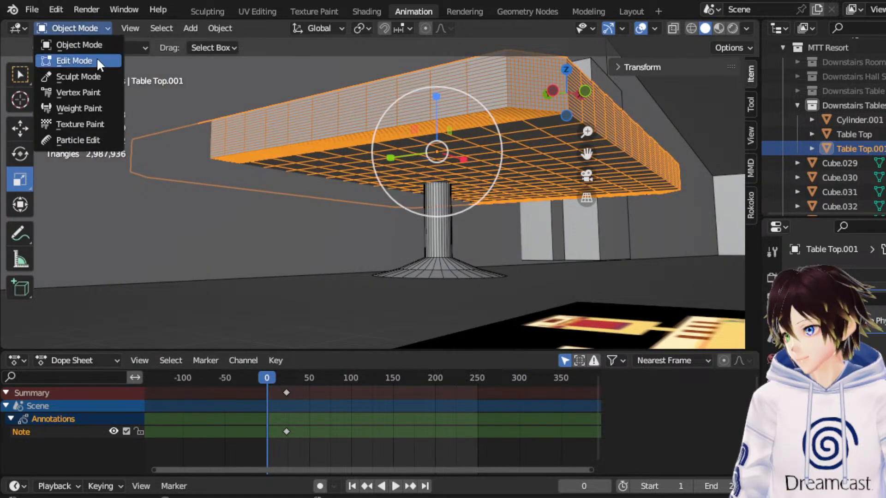
left_click(96, 57)
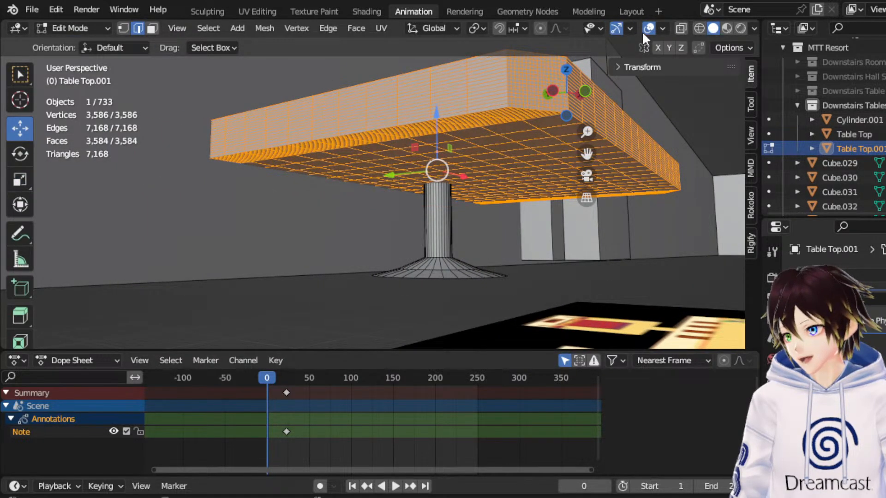
middle_click_drag(527, 105, 649, 93)
left_click(577, 99)
left_click(698, 29)
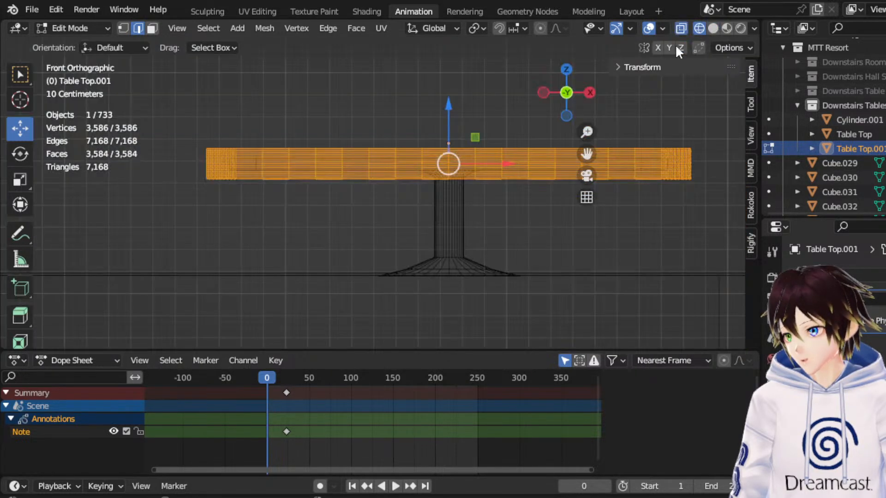
left_click(152, 29)
left_click_drag(720, 234, 182, 176)
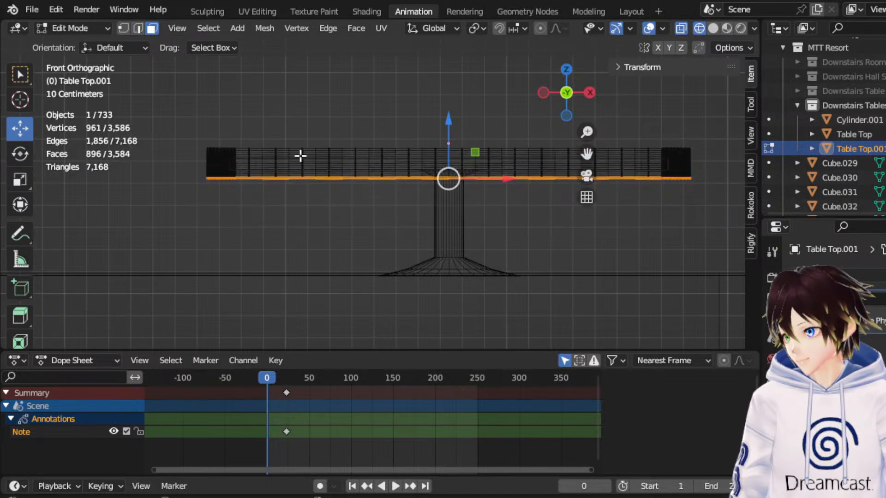
scroll(370, 151, "up", 4)
key("x")
left_click(349, 183)
middle_click_drag(421, 148, 320, 147)
left_click(90, 27)
left_click(106, 46)
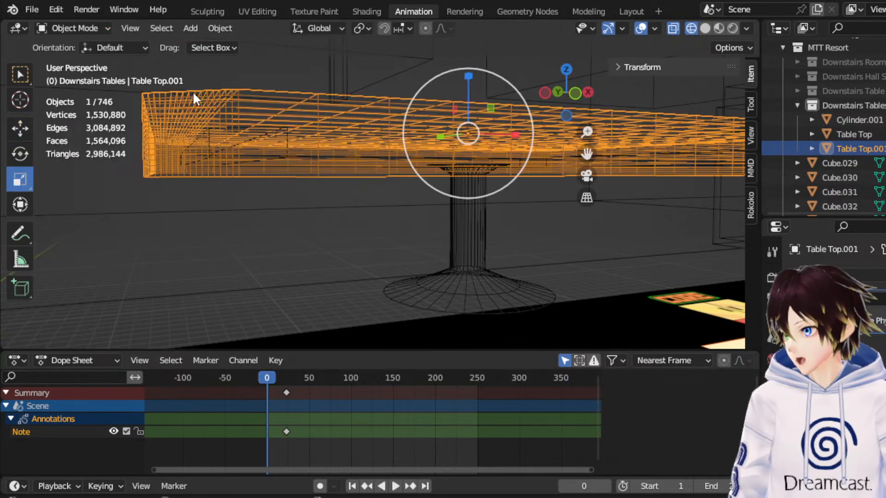
Replay the cloth simulation on the open-bottomed tabletop copy, checking its drape in Material Preview, solid and wireframe display.
left_click(718, 28)
key("space")
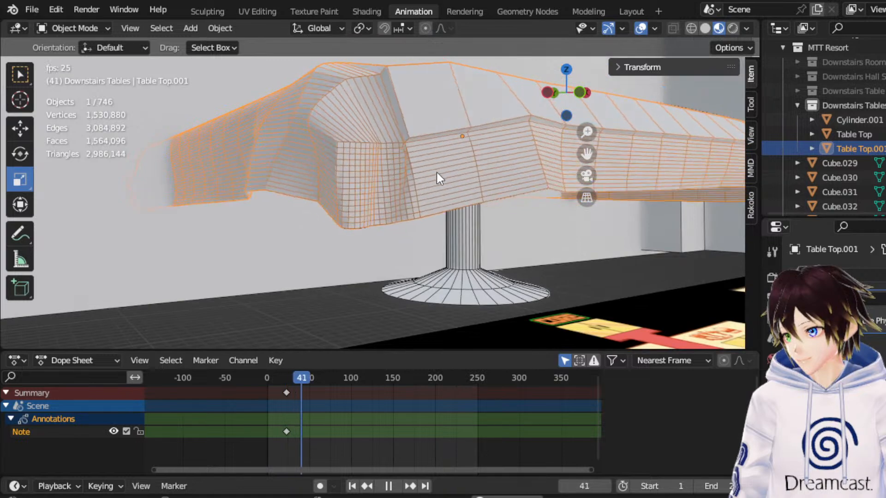
key("space")
middle_click_drag(437, 172, 502, 171)
left_click(704, 29)
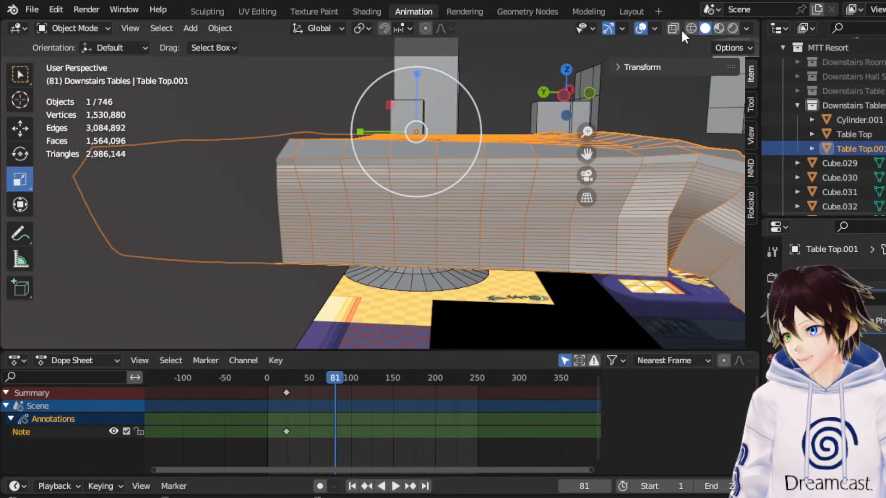
left_click(687, 32)
mouse_move(309, 162)
middle_mouse_down()
mouse_move(388, 163)
mouse_move(367, 217)
middle_mouse_up()
left_click_drag(295, 374, 268, 376)
key("space")
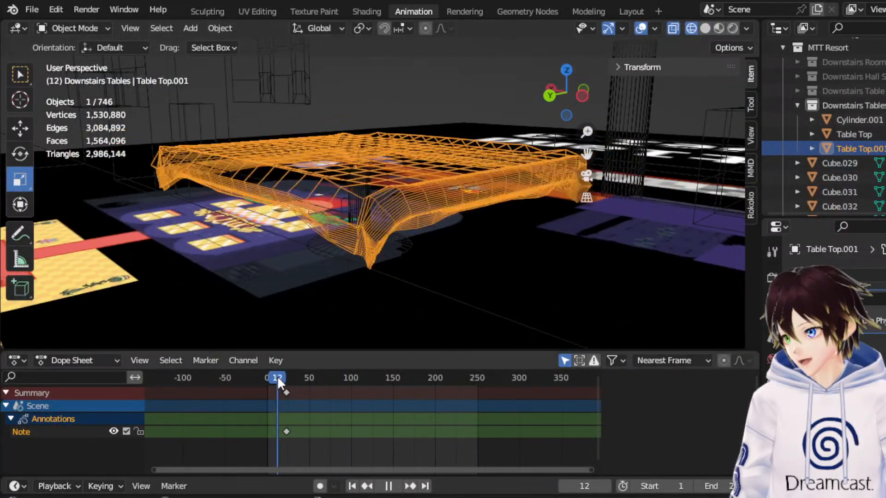
key("space")
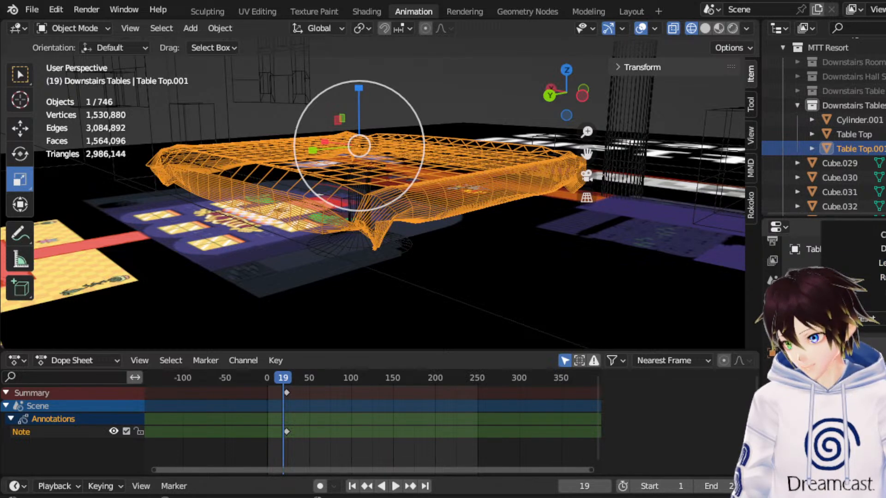
Run the cloth simulation twice more from the start and examine the hanging edges and corners from several sides.
left_click_drag(283, 378, 259, 378)
key("space")
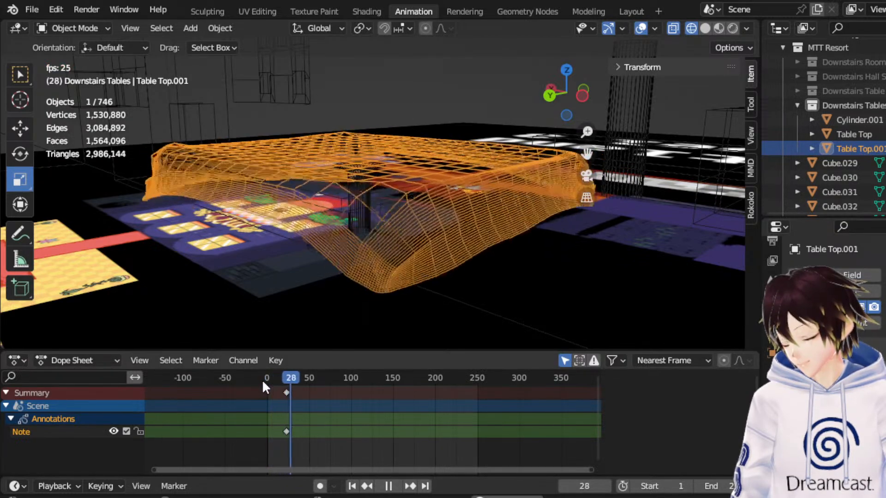
key("space")
middle_click_drag(335, 221, 443, 212)
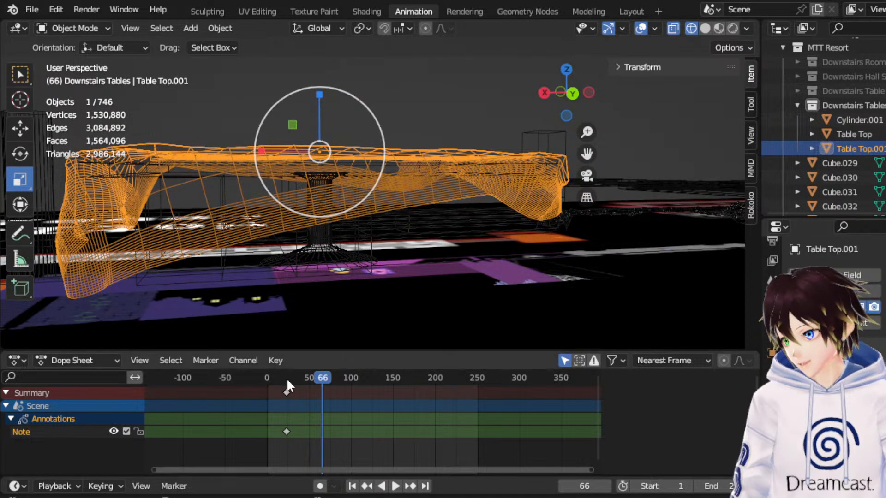
left_click(259, 376)
key("space")
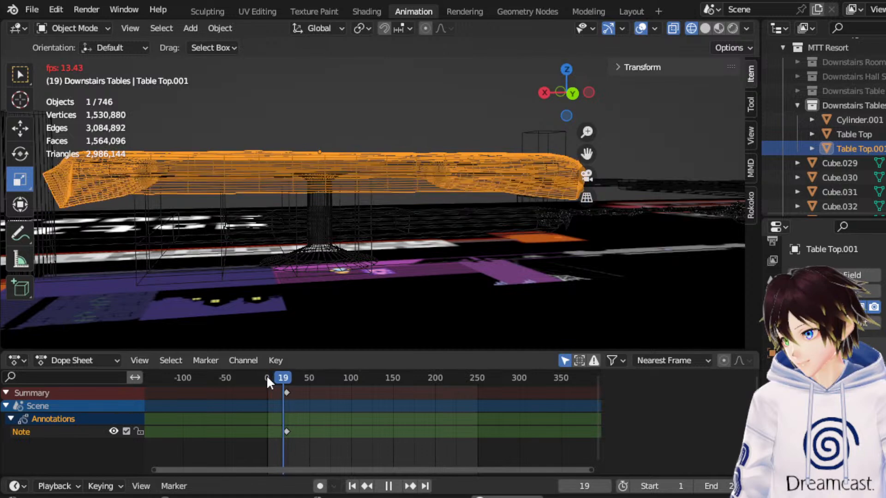
key("space")
middle_click_drag(426, 248, 319, 249)
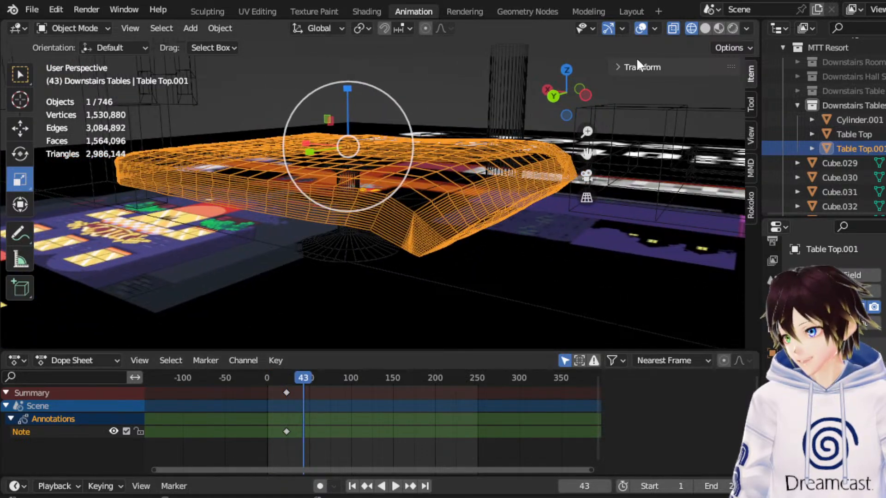
left_click(718, 28)
mouse_move(524, 177)
middle_mouse_down()
mouse_move(380, 195)
mouse_move(284, 176)
middle_mouse_up()
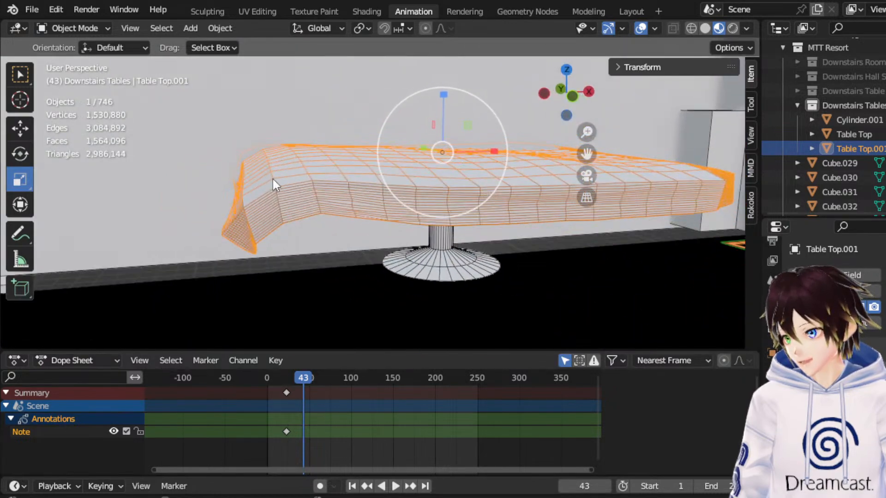
Move to frame 6 and convert the draped tabletop copy to a mesh.
left_click_drag(289, 371, 272, 375)
middle_click_drag(280, 182, 183, 157)
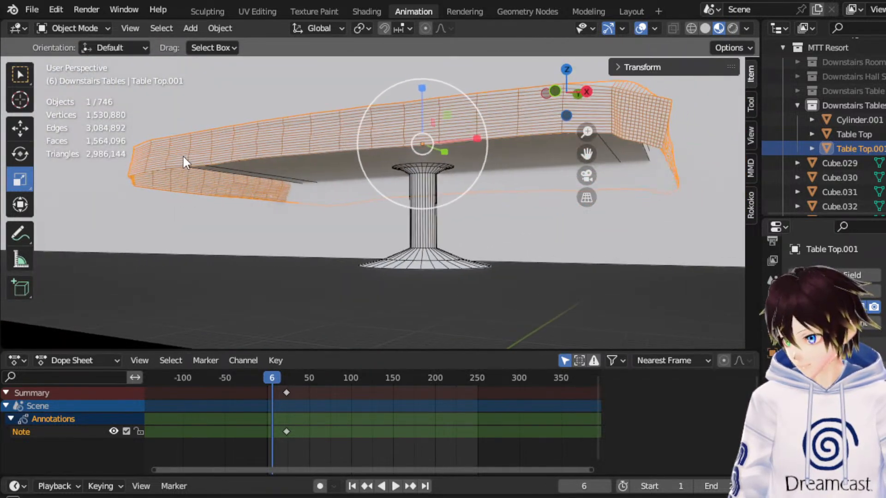
right_click(475, 156)
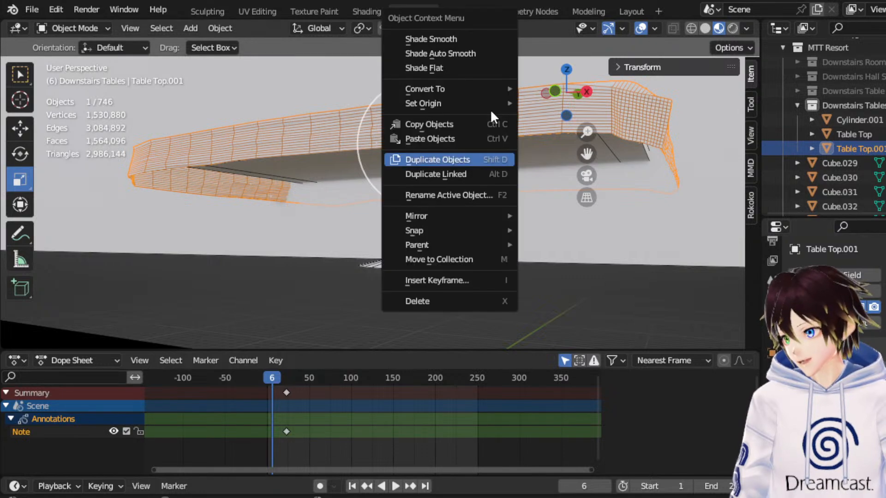
mouse_move(467, 88)
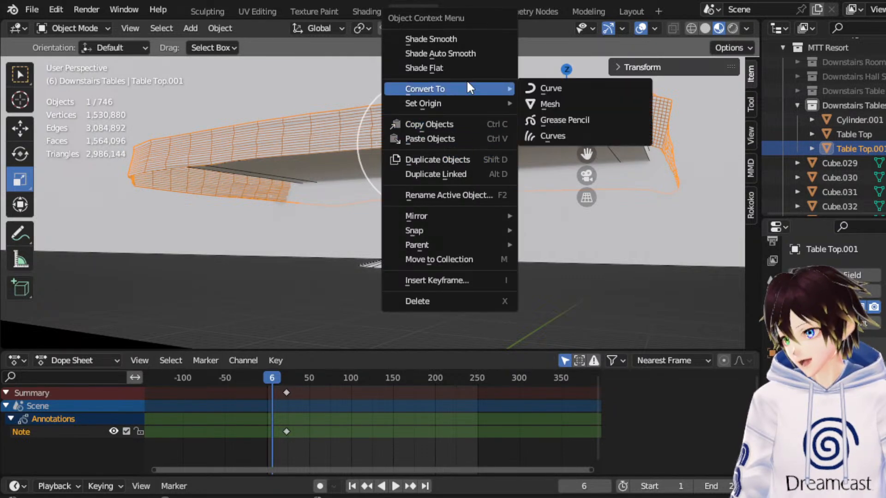
left_click(577, 102)
middle_click_drag(384, 117, 390, 160)
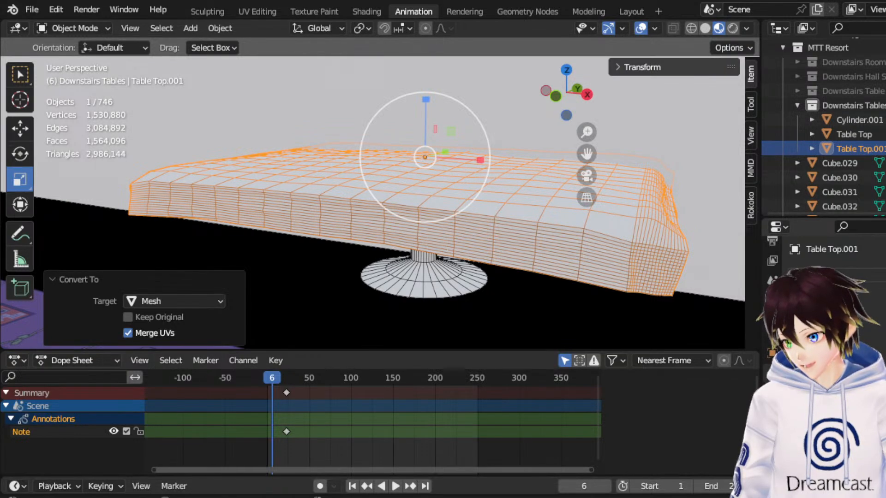
Add a Decimate modifier in Un-Subdivide mode to the converted cloth mesh and adjust its iterations.
left_click(789, 275)
left_click(740, 40)
middle_click_drag(455, 239, 415, 242)
mouse_move(884, 339)
left_mouse_down()
mouse_move(876, 339)
mouse_move(885, 341)
left_mouse_up()
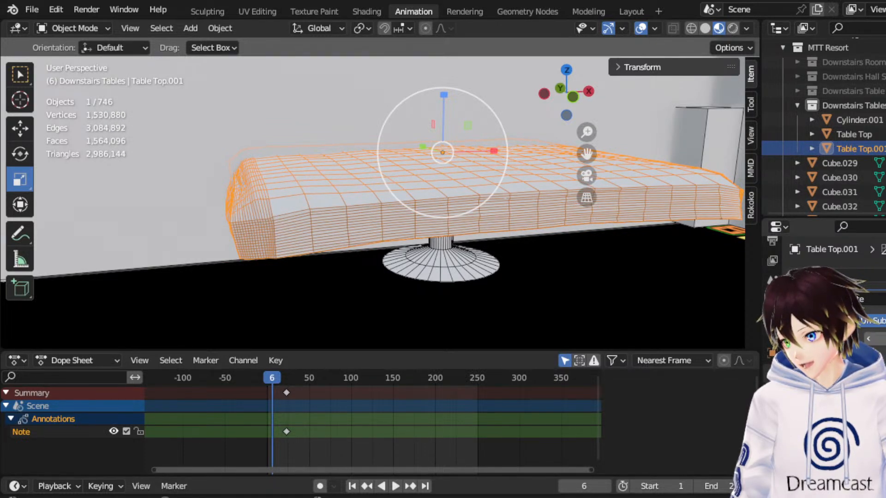
left_click(885, 339)
left_click(885, 339)
middle_click_drag(733, 302, 620, 175)
left_click(885, 339)
left_click(884, 339)
Delete the cloth mesh and duplicate the original Table Top in place.
middle_click_drag(261, 170, 320, 170)
key("Delete")
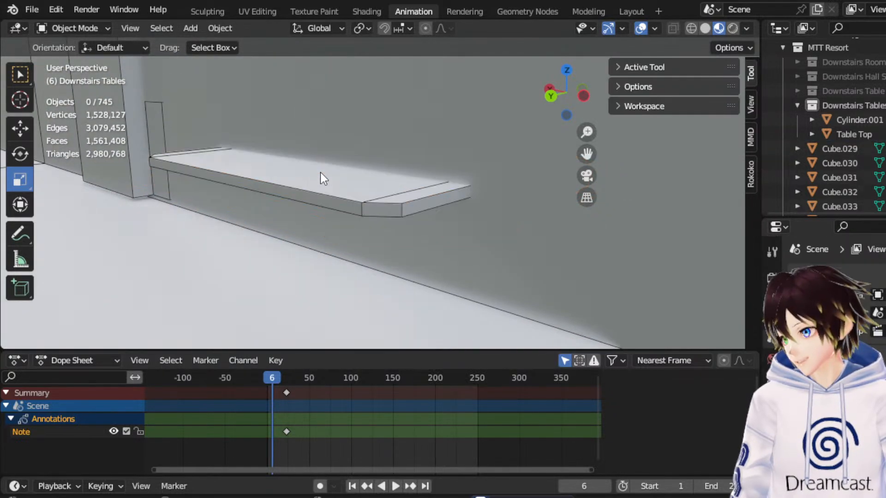
left_click(309, 183)
right_click(309, 181)
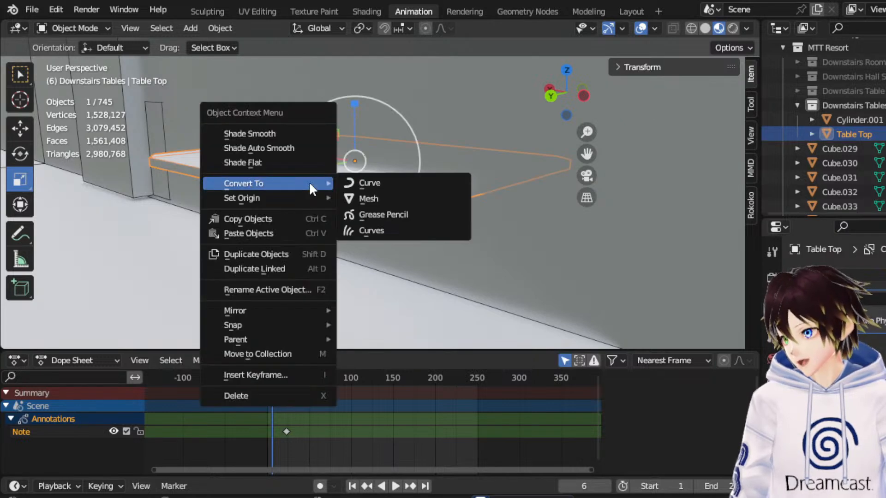
left_click(300, 249)
right_click(358, 199)
middle_click_drag(358, 192, 323, 168)
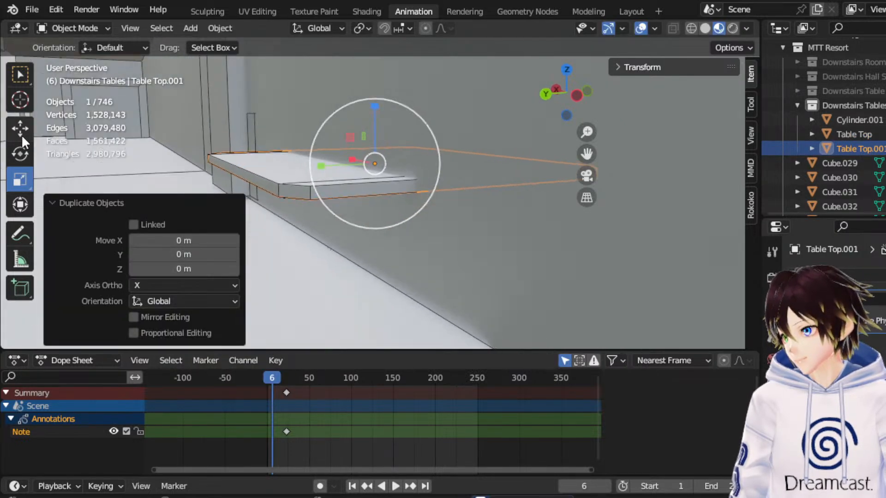
Scale the new tabletop copy uniformly by 1.068.
left_click(21, 133)
middle_click_drag(376, 173, 346, 170)
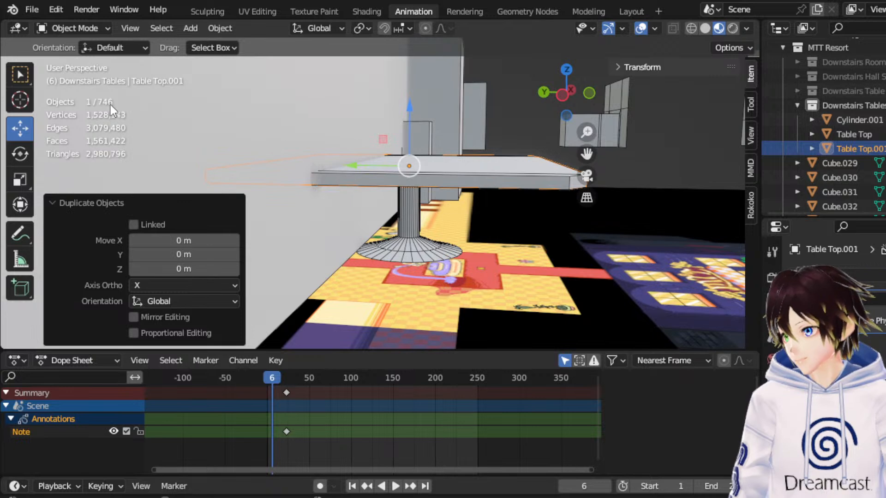
left_click(24, 169)
left_click_drag(467, 136, 476, 132)
middle_click_drag(476, 132, 408, 137)
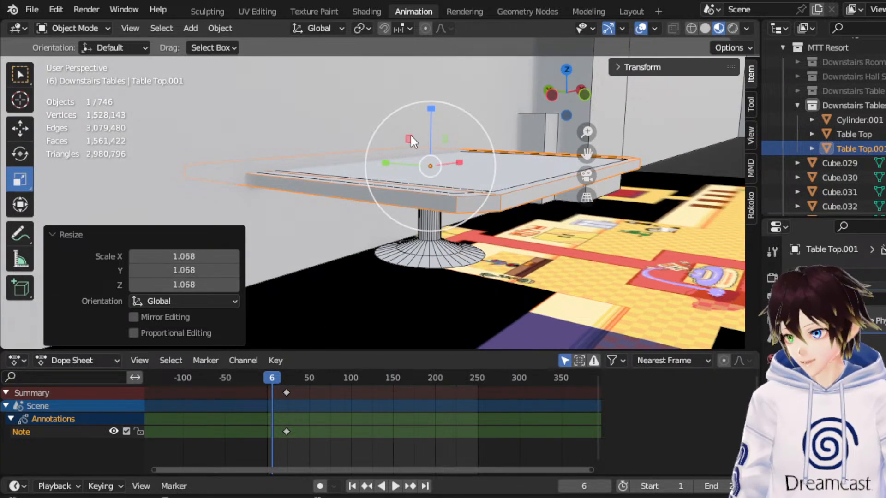
Delete the underside faces of the enlarged tabletop copy in wireframe Edit Mode, working from the front view.
left_click(691, 27)
left_click(73, 28)
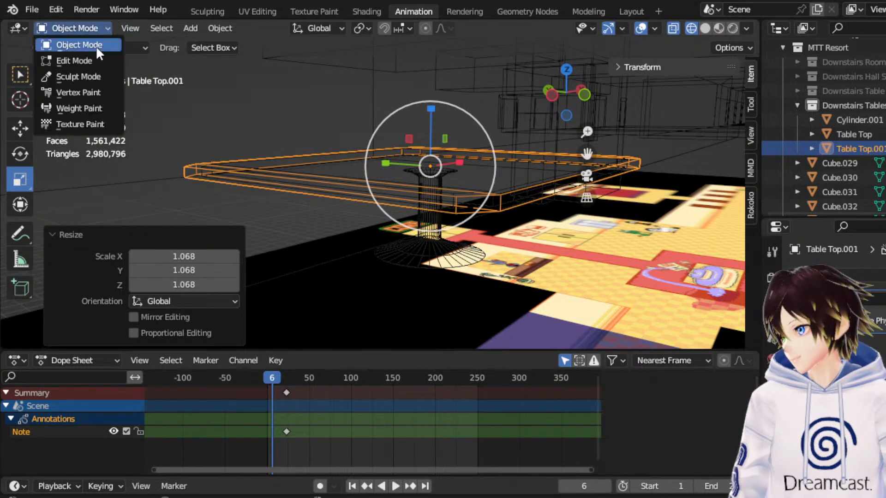
left_click(65, 60)
left_click(582, 94)
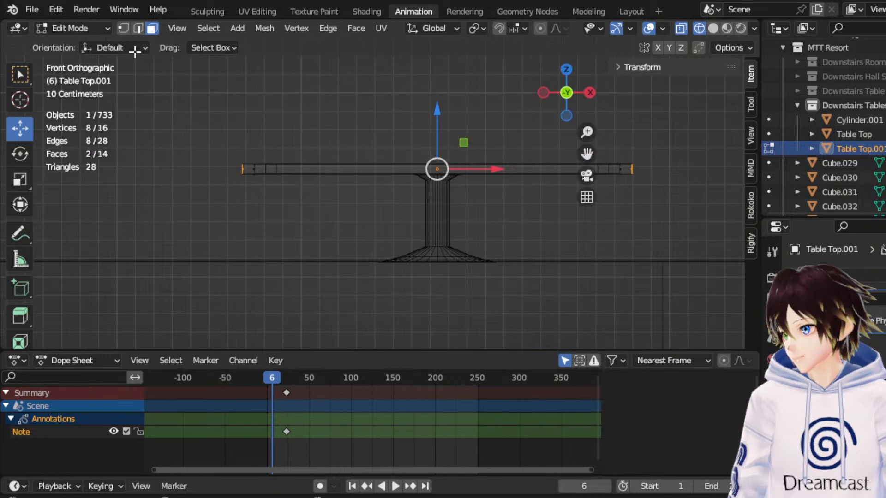
left_click_drag(702, 244, 208, 172)
key("x")
left_click(206, 174)
middle_click_drag(342, 114, 374, 143)
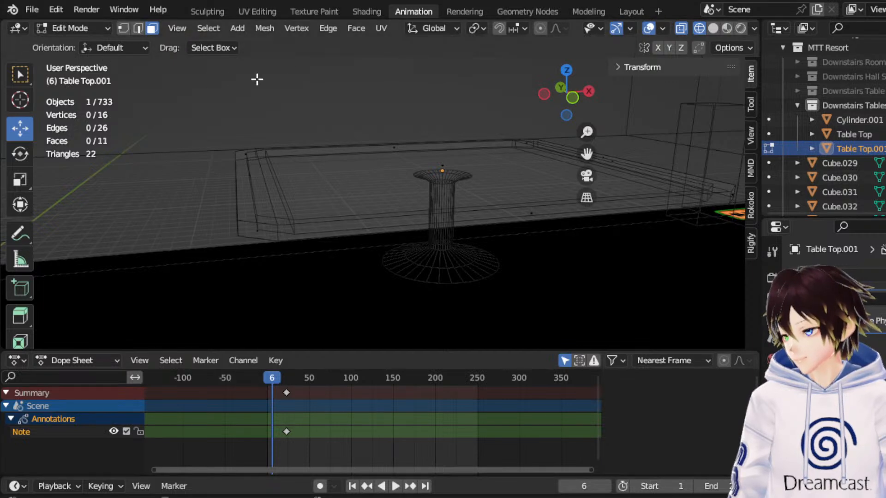
Select all vertices of the tabletop copy and scale them uniformly by 0.945.
left_click(121, 26)
scroll(175, 107, "down", 3)
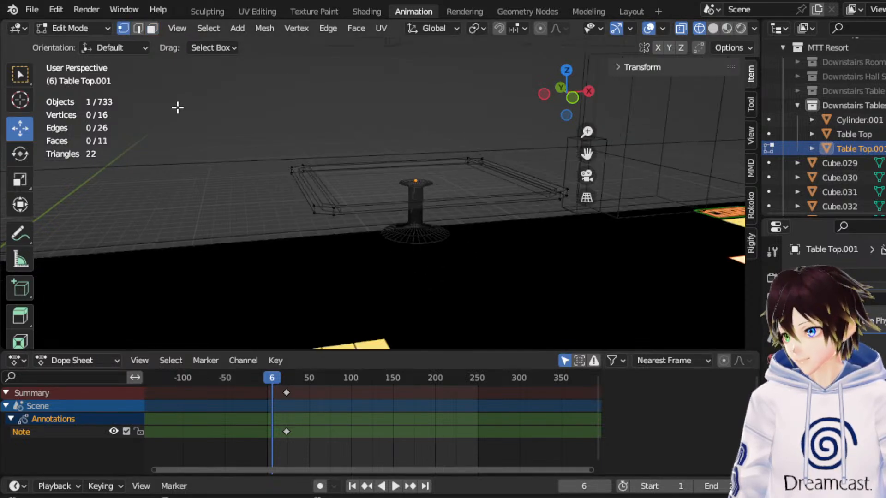
left_click_drag(175, 107, 593, 281)
left_click(570, 68)
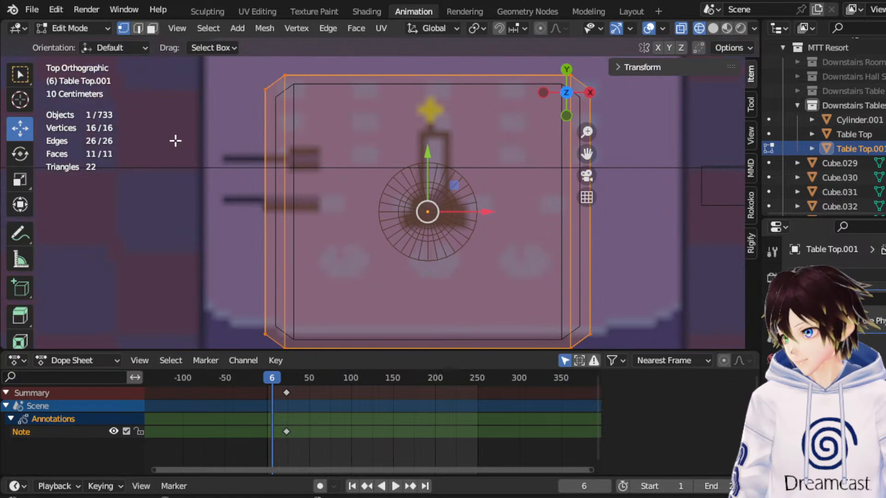
left_click(20, 179)
left_click_drag(468, 169, 460, 179)
middle_click_drag(443, 161, 242, 100)
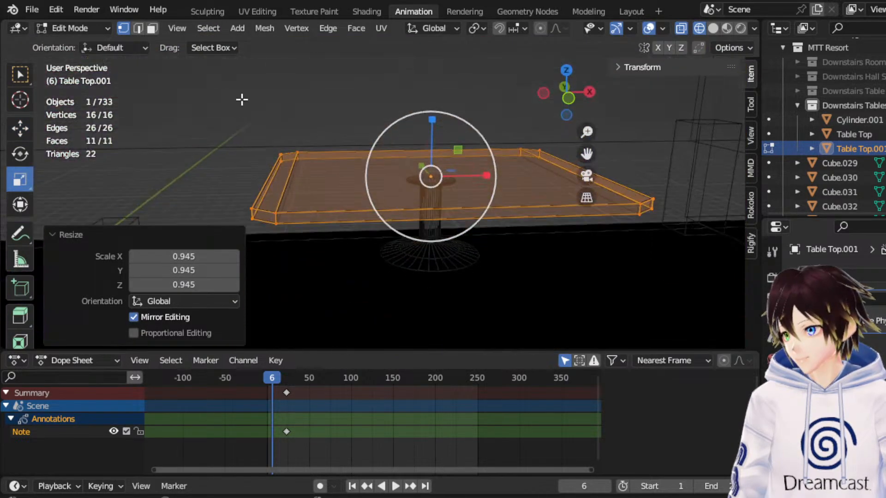
Move the bottom vertices of the tabletop copy down 0.16867 m along Z to form the hanging cloth sides.
left_click(570, 99)
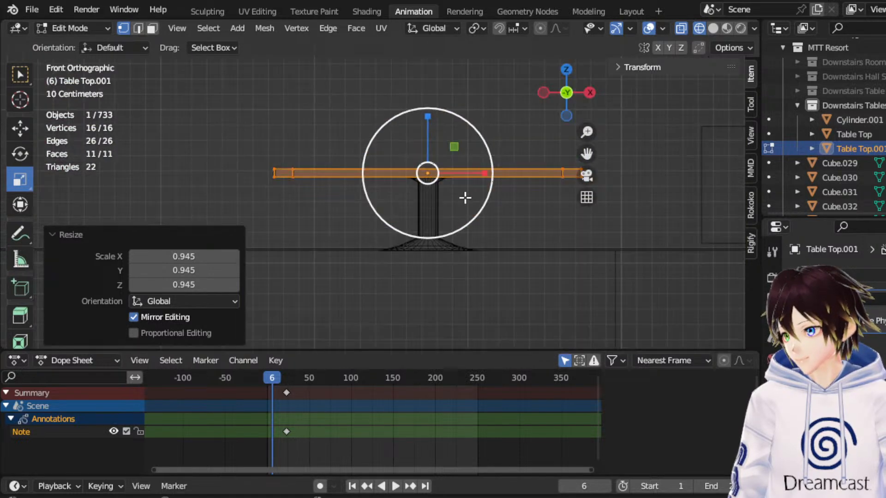
left_click(17, 129)
left_click_drag(682, 257, 183, 174)
scroll(403, 161, "up", 1)
left_click_drag(437, 139, 423, 172)
middle_click_drag(424, 173, 488, 180)
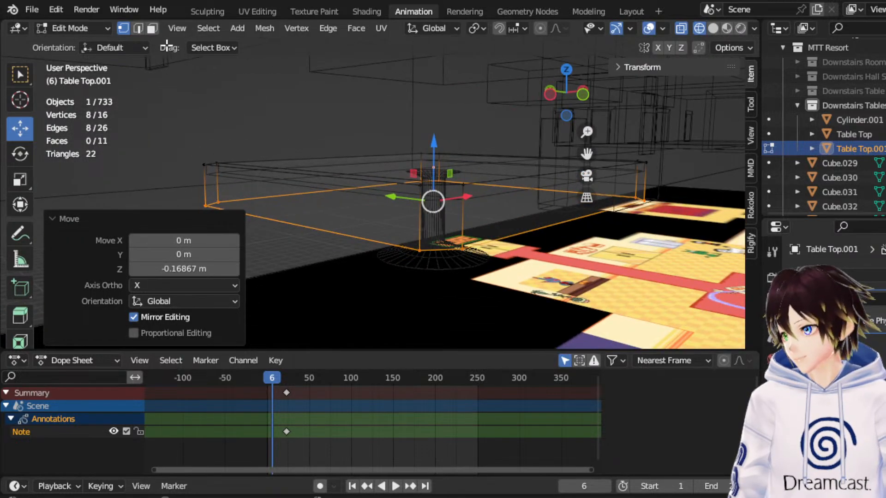
Add one horizontal loop cut around the cloth's sides, slid to a factor of -0.259.
left_click(138, 28)
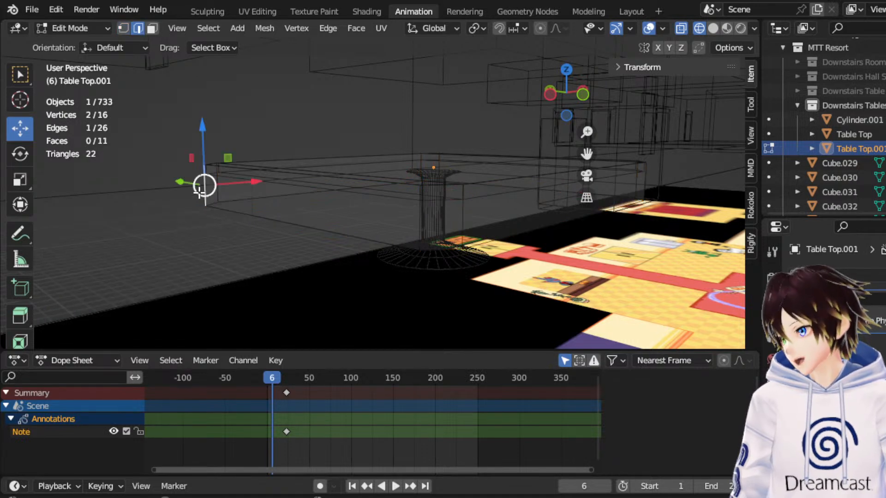
left_click(199, 190)
right_click(198, 190)
left_click(171, 174)
left_click(202, 182)
left_click(223, 177)
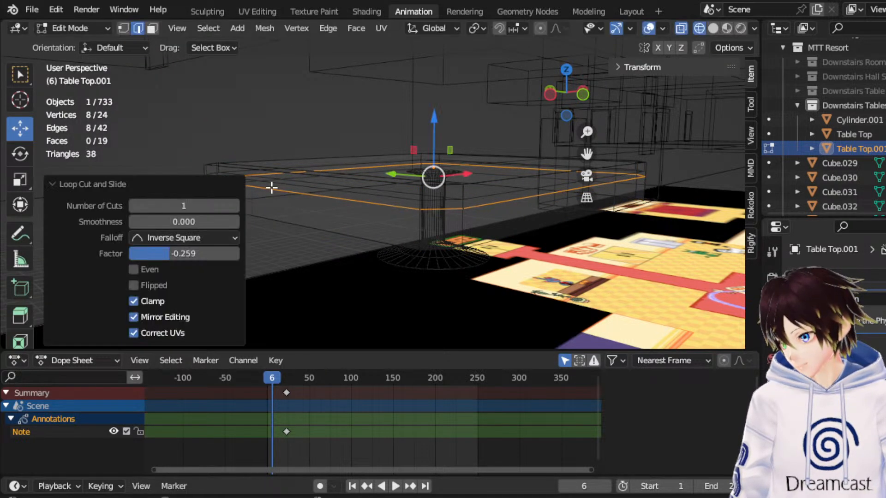
middle_click_drag(223, 177, 345, 179)
Add a loop cut across the cloth close to its left beveled corners, with a slide factor of 0.962.
middle_click_drag(175, 88, 295, 184)
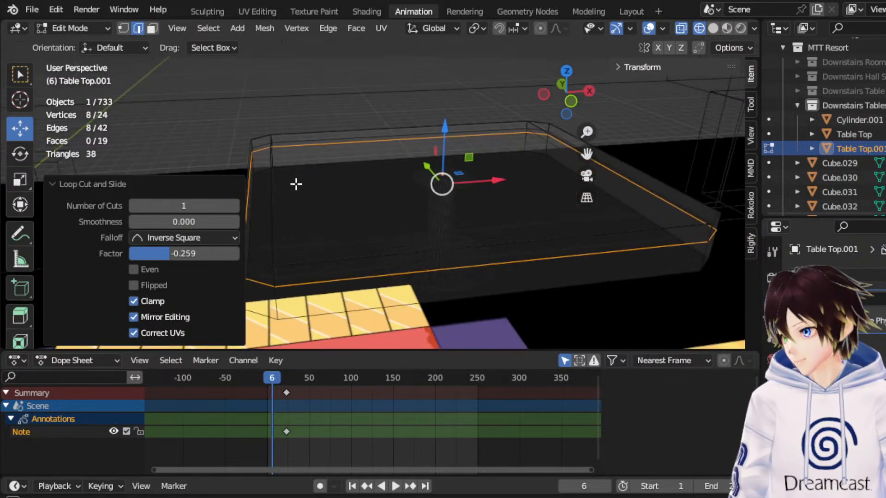
left_click_drag(582, 152, 689, 129)
scroll(445, 225, "up", 1)
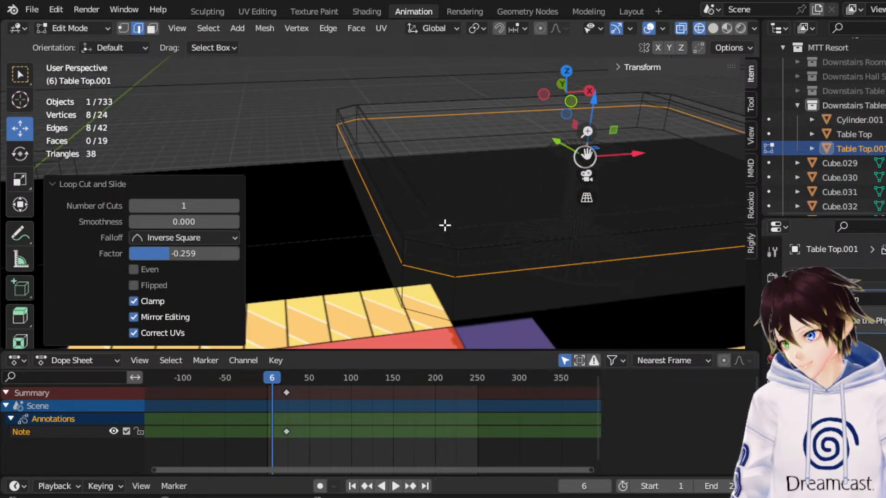
middle_click_drag(417, 241, 403, 243)
right_click(423, 257)
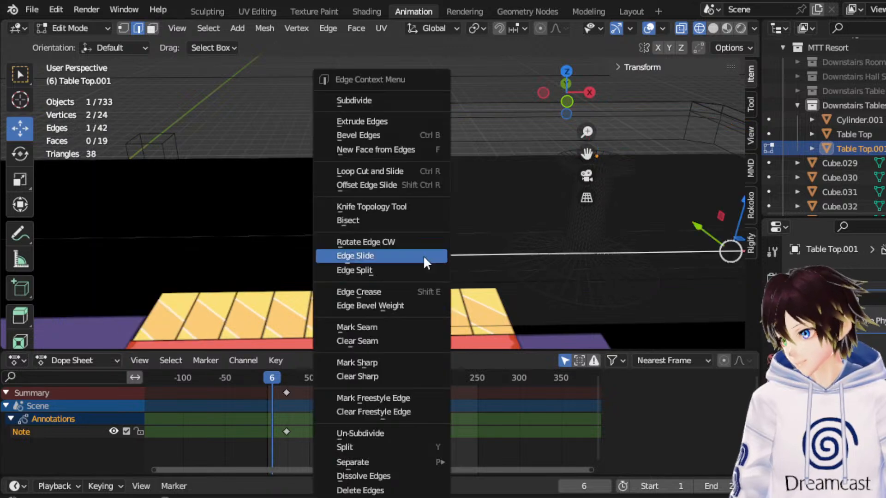
left_click(394, 170)
left_click(461, 231)
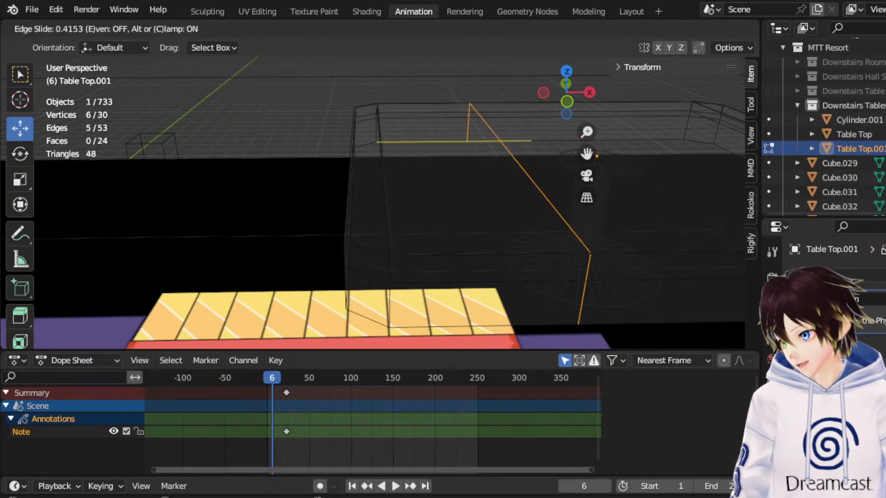
left_click(140, 97)
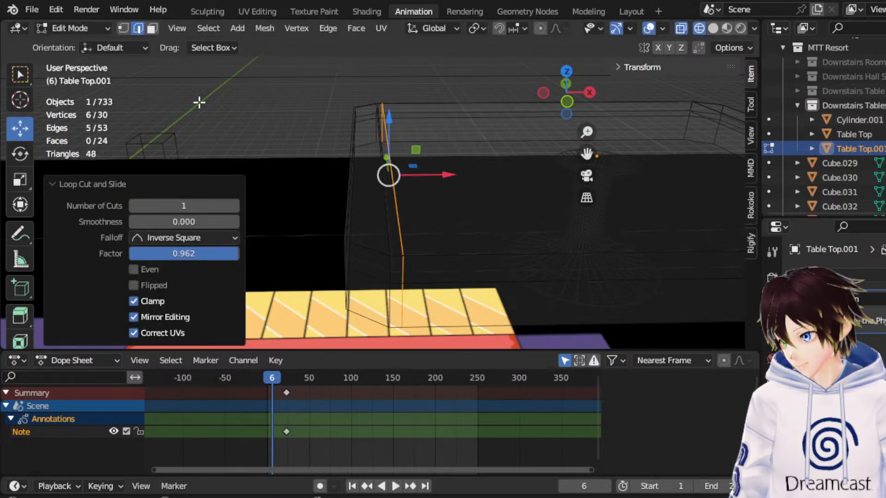
Add a centered loop cut through the cloth's left beveled corner face, with a factor of 0.
left_click(363, 245)
right_click(361, 246)
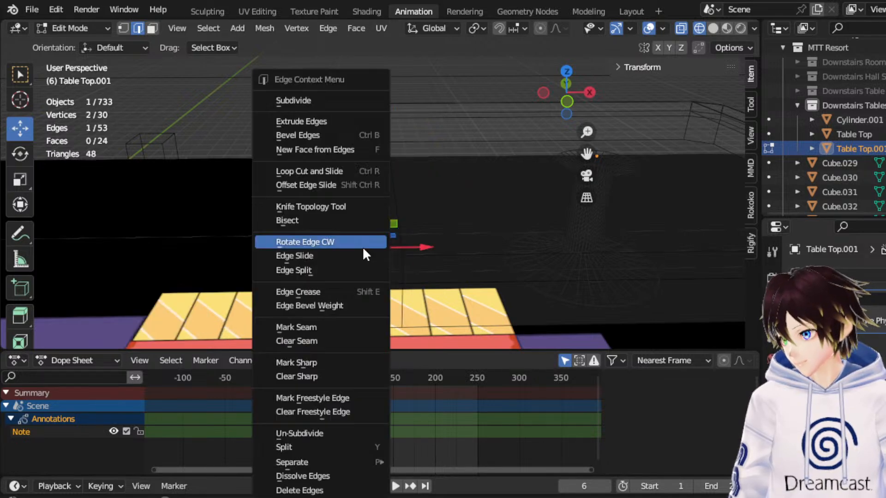
left_click(318, 173)
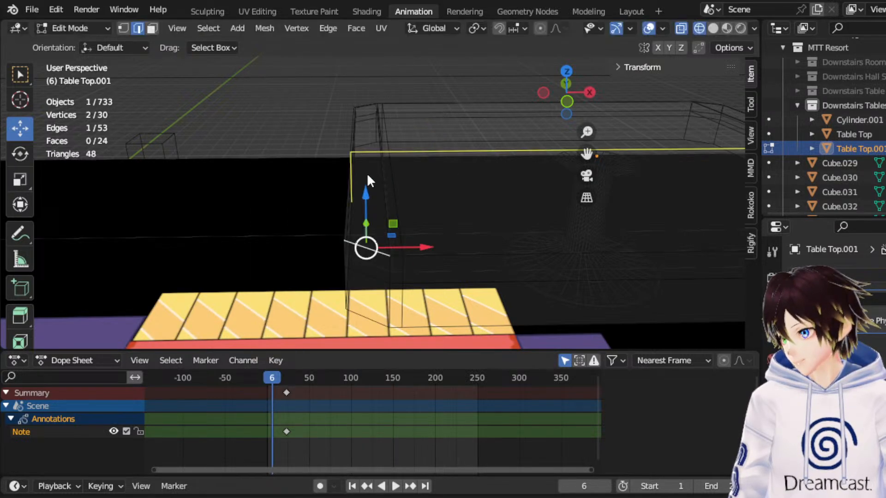
left_click(368, 127)
left_click(367, 117)
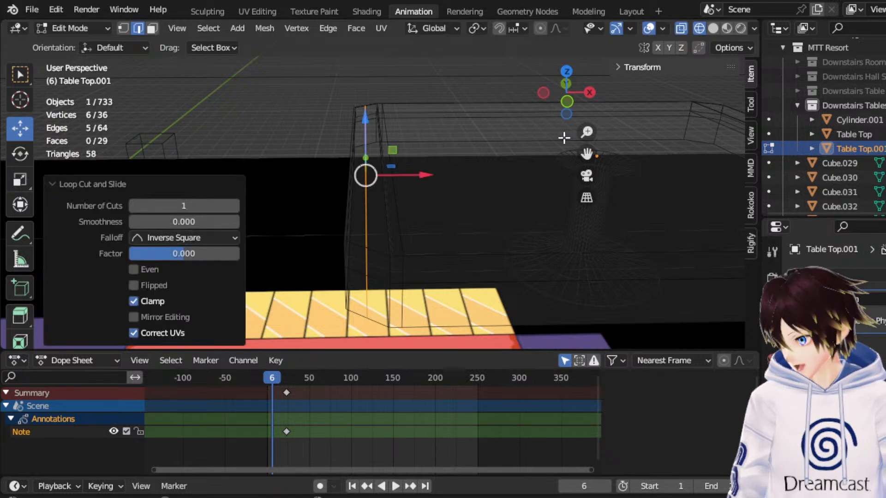
Add a loop cut across the cloth close to its right beveled corners, with a slide factor of 0.936.
left_click_drag(586, 153, 589, 148)
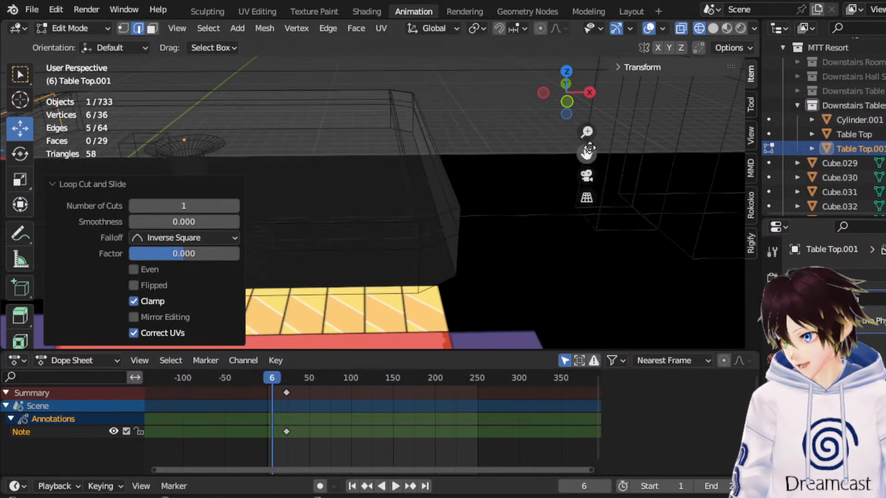
right_click(386, 220)
left_click(332, 172)
left_click(328, 206)
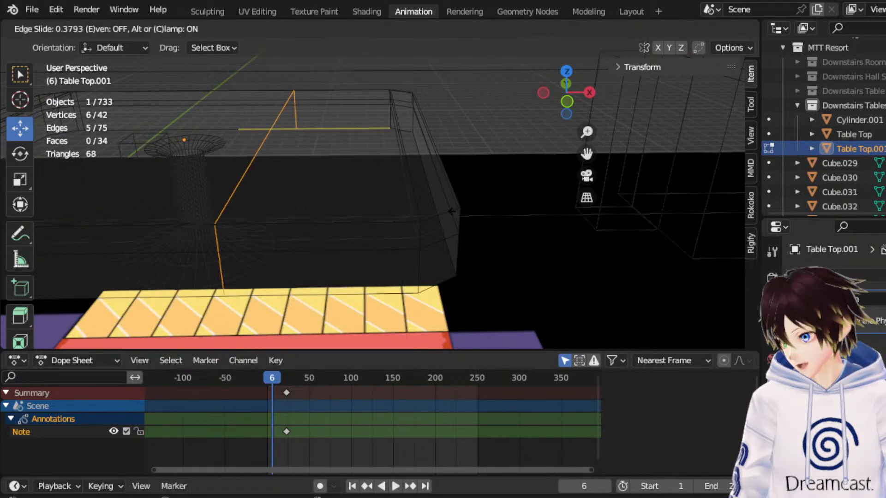
left_click(592, 223)
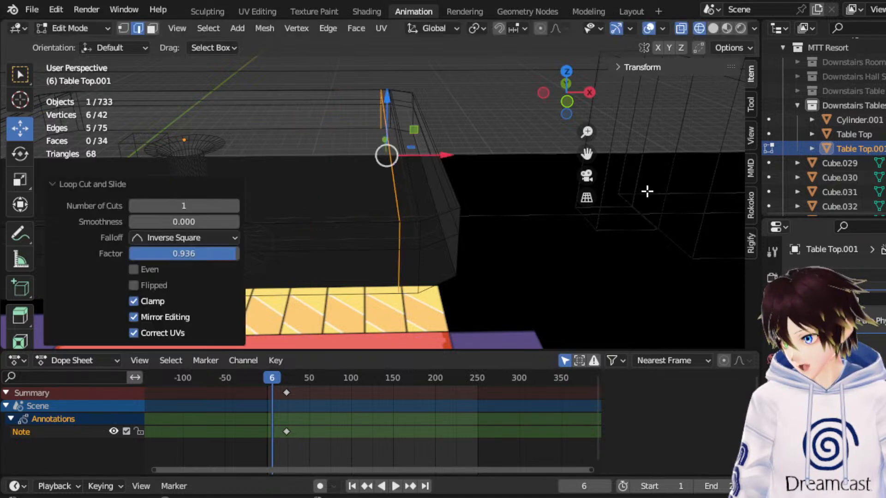
Add a centered loop cut through the cloth's right beveled corner face, with a factor of 0.
left_click(447, 215)
right_click(386, 170)
left_click(386, 171)
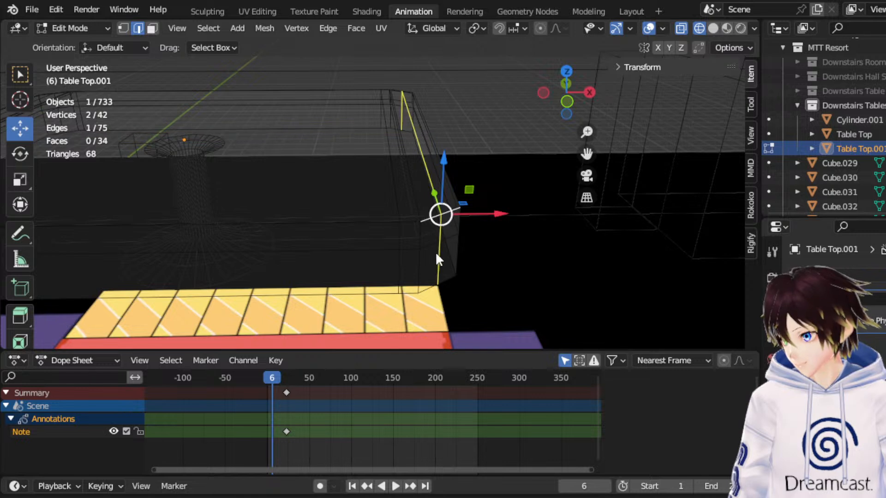
left_click(434, 242)
right_click(433, 244)
right_click(433, 244)
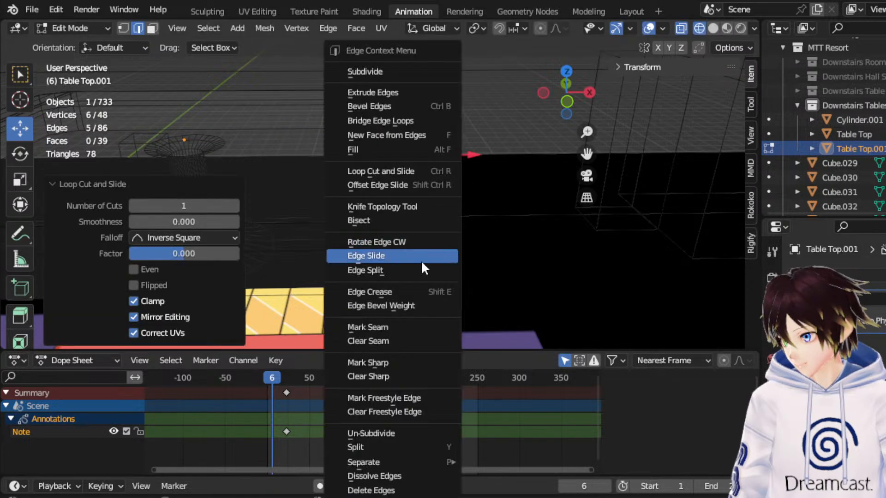
middle_click_drag(550, 256, 544, 241)
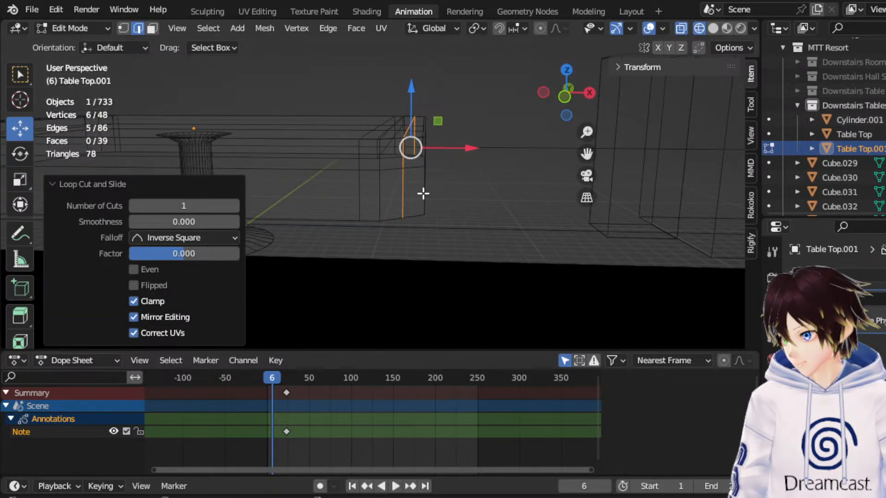
Add a Subdivision Surface modifier to the cloth mesh and return to Object Mode.
left_click(832, 277)
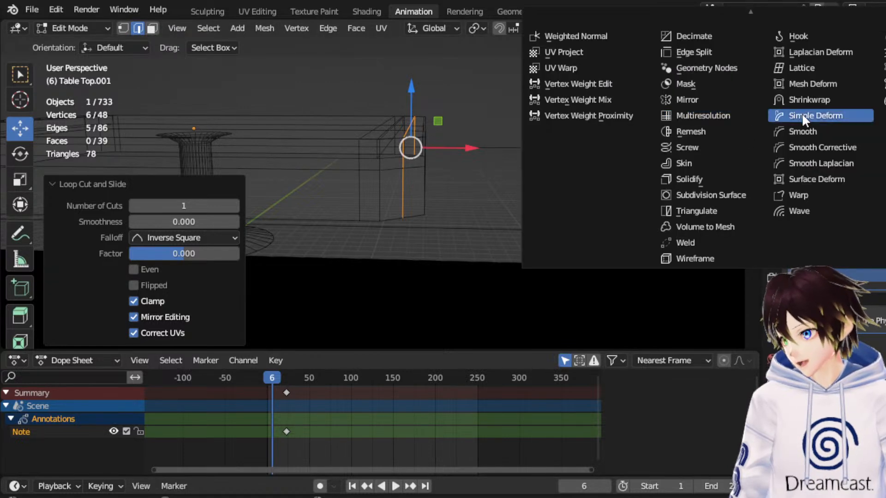
left_click(706, 194)
left_click(81, 28)
left_click(76, 41)
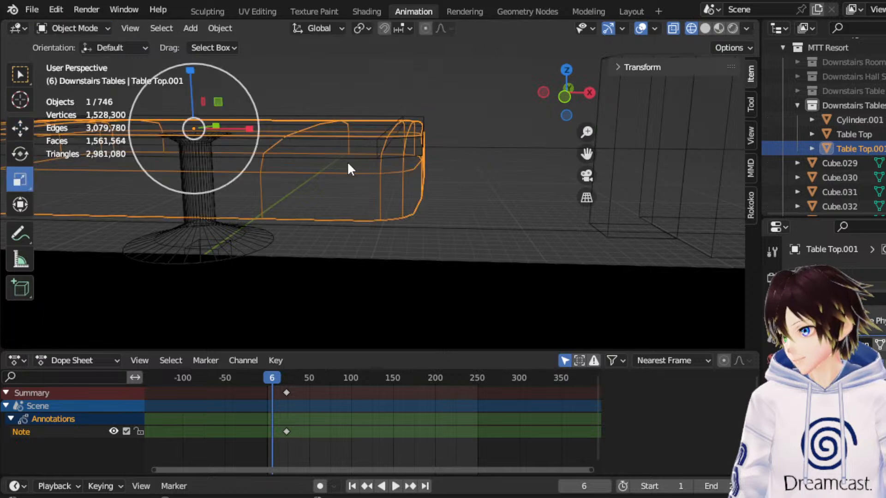
Show the scene in material preview shading and raise the cloth 0.040902 m along Z over the tabletop.
left_click(720, 29)
left_click_drag(587, 162, 840, 147)
middle_click_drag(289, 179, 37, 155)
left_click(20, 128)
mouse_move(449, 92)
left_mouse_down()
mouse_move(451, 53)
mouse_move(451, 82)
left_mouse_up()
Scale the cloth uniformly by 1.051 so it covers the tabletop, and hide the viewport overlays to check it.
left_click(20, 179)
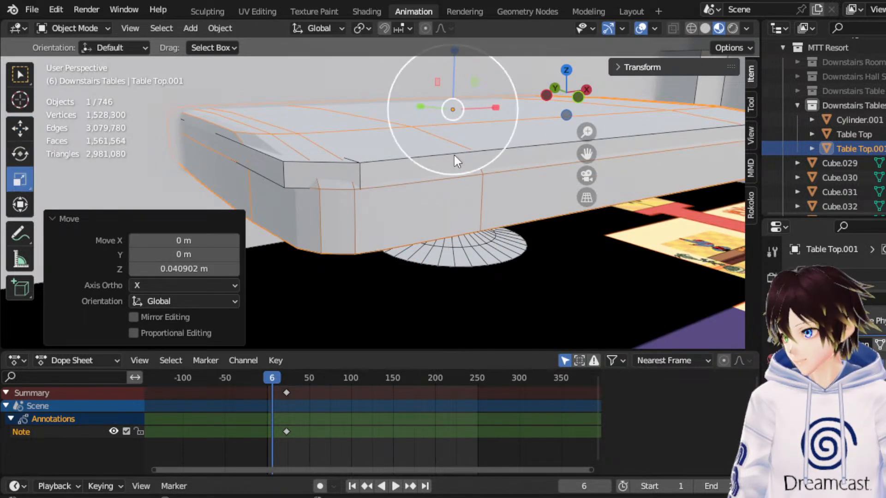
scroll(454, 156, "up", 3)
middle_click_drag(454, 156, 433, 165)
left_click_drag(499, 97, 505, 89)
middle_click_drag(441, 139, 469, 125)
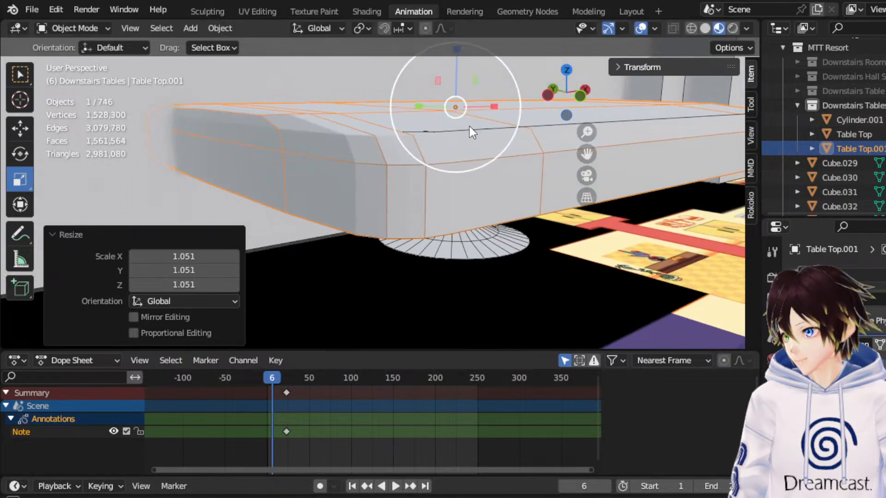
left_click(640, 28)
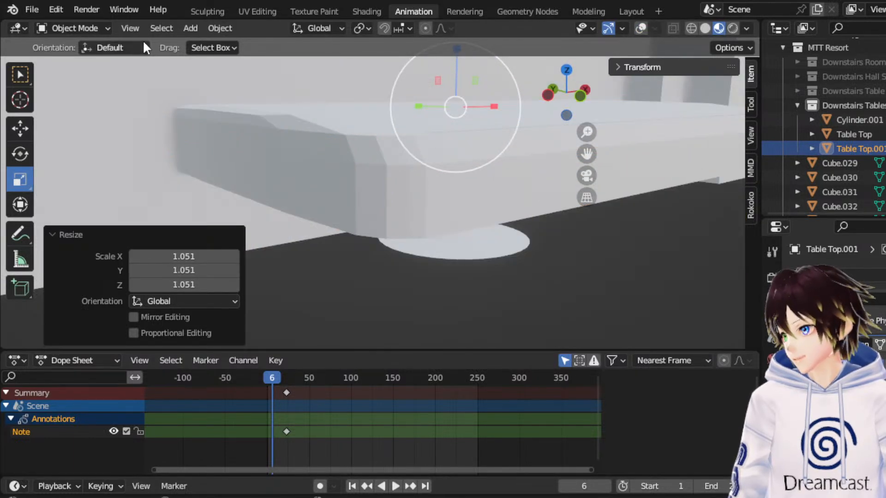
Re-enter Edit Mode on the cloth in wireframe with vertex selection and the viewport overlays shown.
left_click(78, 30)
left_click(77, 60)
mouse_move(310, 118)
middle_mouse_down()
mouse_move(355, 115)
mouse_move(317, 130)
middle_mouse_up()
left_click(698, 28)
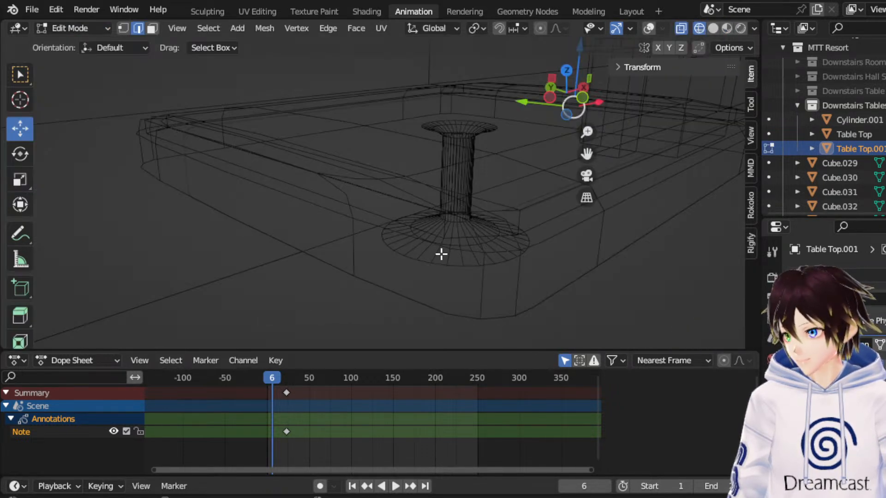
middle_click_drag(460, 210, 435, 207)
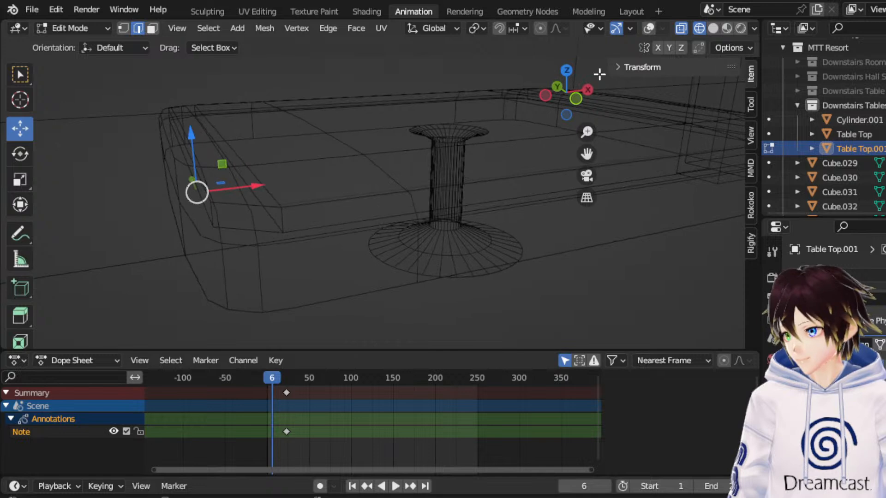
middle_click_drag(201, 113, 193, 108)
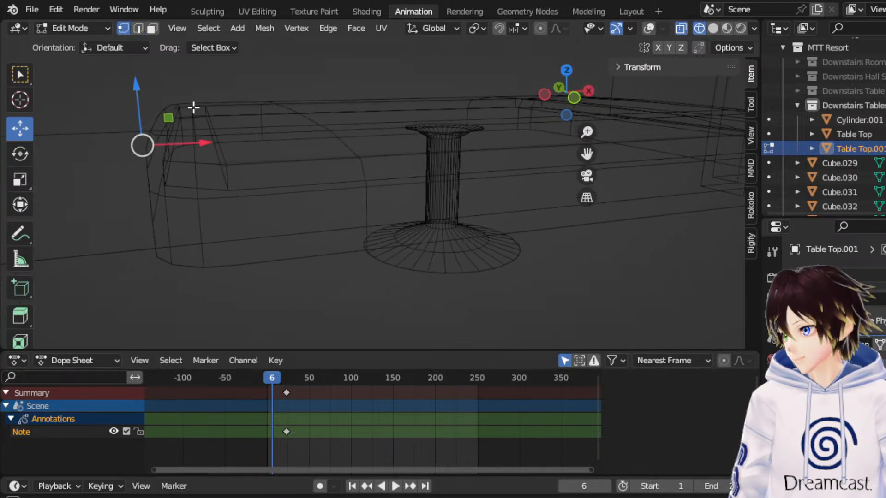
left_click(647, 28)
middle_click_drag(266, 161, 277, 158)
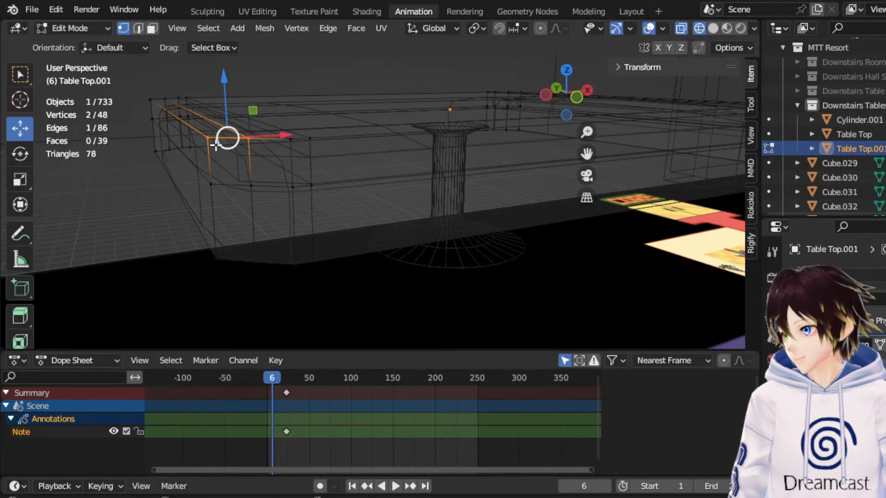
Examine the cloth's left end in front view, comparing its editing cage with its Object Mode shape.
left_click(577, 97)
left_click_drag(587, 153, 690, 223)
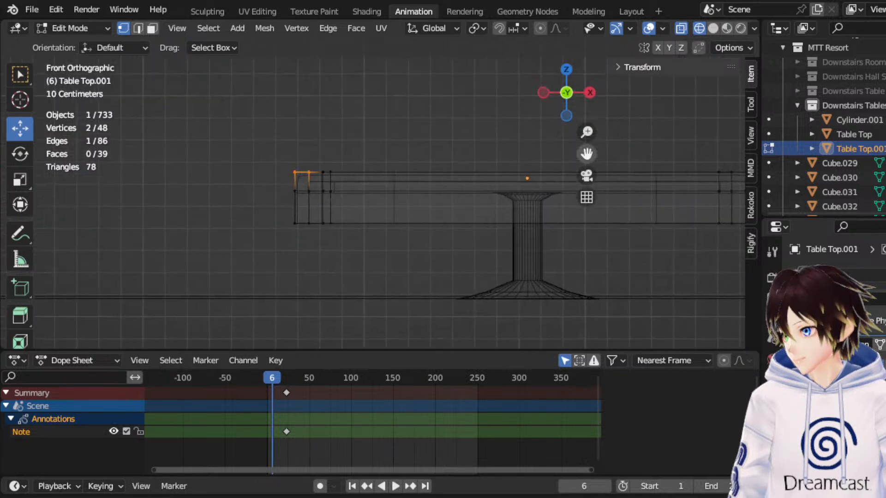
scroll(299, 200, "up", 5)
scroll(299, 200, "up", 1)
left_click(114, 162)
left_click_drag(139, 134, 216, 176)
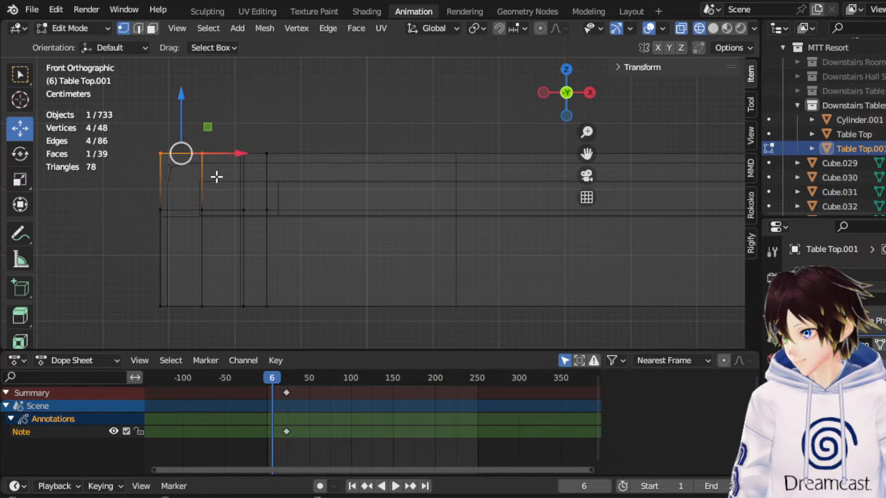
key("Tab")
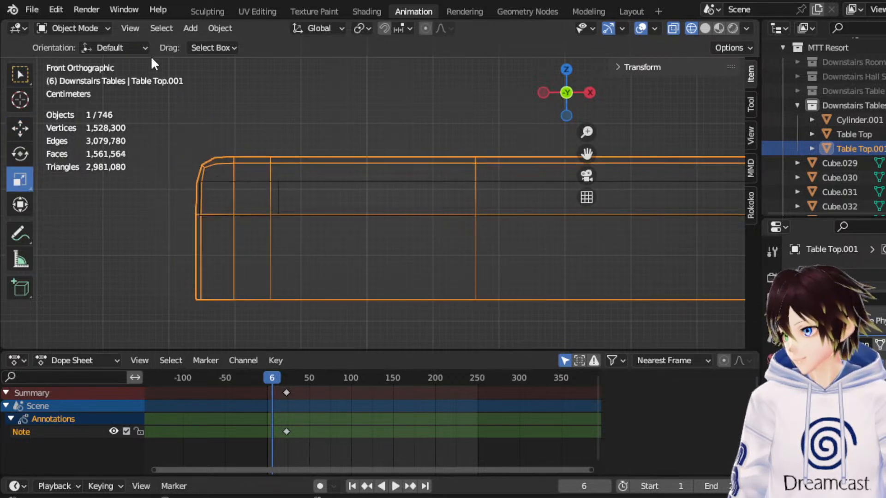
left_click(92, 29)
left_click(98, 62)
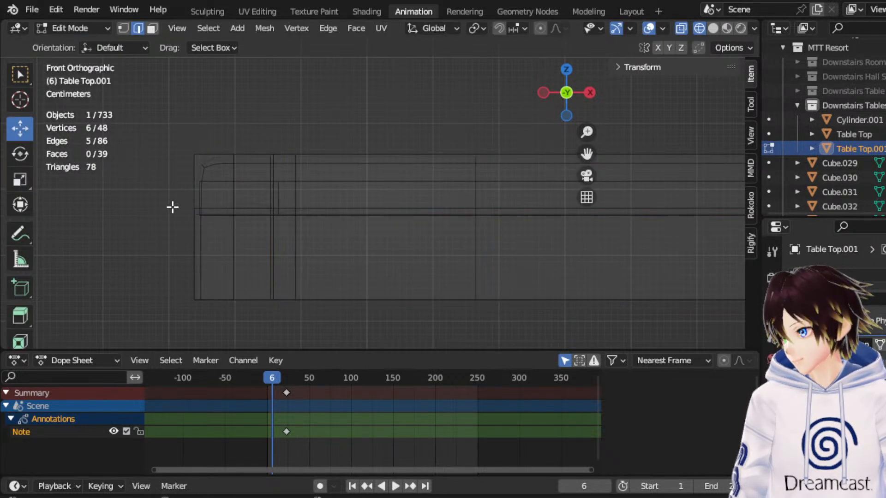
Select the cloth's lower vertices at the left (-X) end and move them -0.019707 m along X.
left_click(122, 28)
left_click_drag(152, 195, 216, 336)
left_click_drag(242, 254, 227, 260)
middle_click_drag(259, 251, 494, 114)
Select the cloth's lower vertices at the opposite (+X) end and move them 0.028381 m along X.
left_click(577, 94)
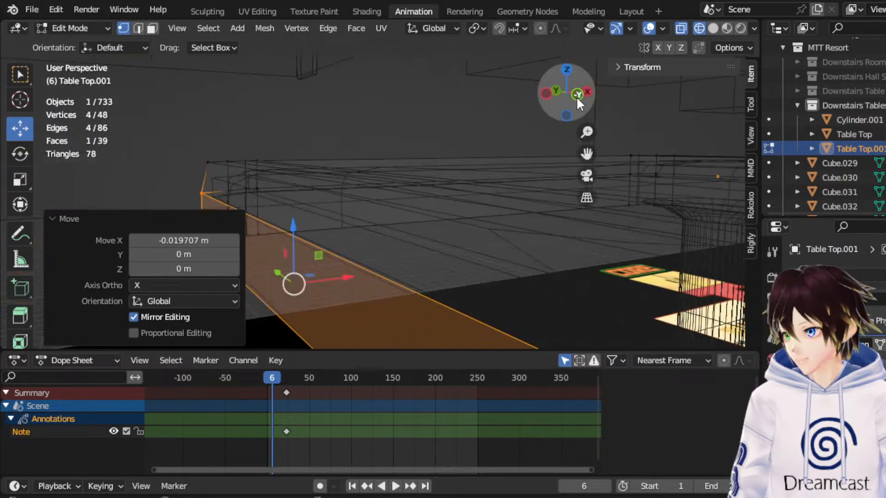
left_click_drag(586, 154, 585, 246)
left_click_drag(599, 295, 555, 193)
left_click_drag(627, 238, 633, 231)
middle_click_drag(633, 231, 502, 180)
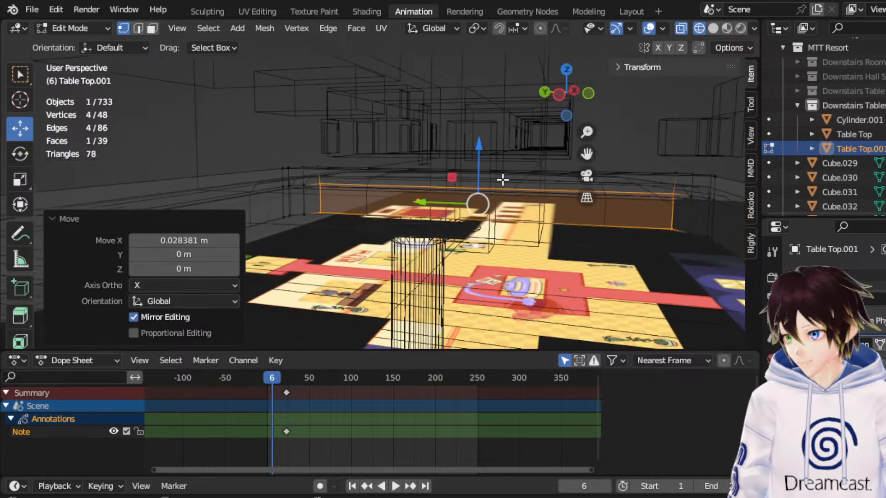
Select the cloth's lower vertices on the +Y side and move them slightly outward along Y.
left_click(568, 68)
left_click_drag(586, 154, 668, 234)
scroll(558, 162, "down", 6)
middle_click_drag(316, 201, 570, 146)
left_click(570, 110)
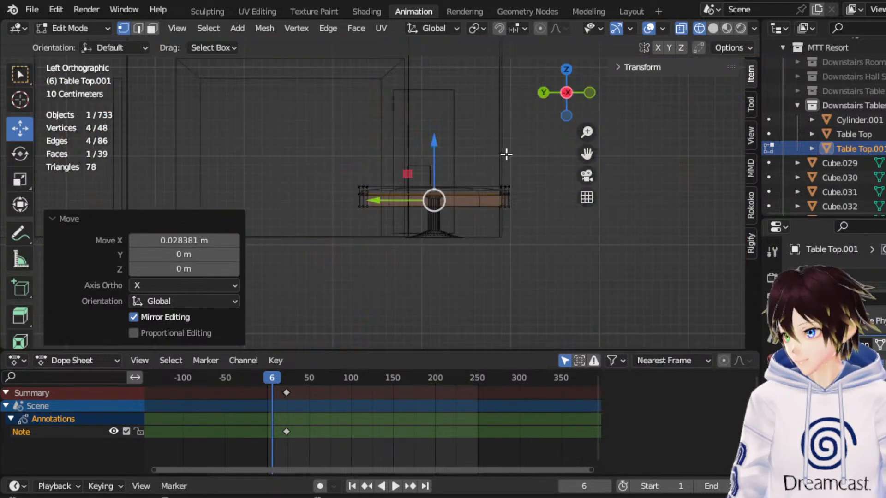
left_click_drag(364, 248, 297, 183)
scroll(349, 201, "up", 1)
left_click_drag(263, 219, 246, 221)
Select the cloth's lower vertices on the -Y side and move them -0.03405 m along Y.
left_click_drag(586, 154, 342, 163)
left_click_drag(630, 290, 540, 194)
left_click_drag(540, 232, 552, 230)
middle_click_drag(464, 137, 478, 135)
Examine the flared cloth in material preview shading and Object Mode.
left_click(727, 30)
scroll(452, 217, "down", 4)
middle_click_drag(443, 221, 494, 210)
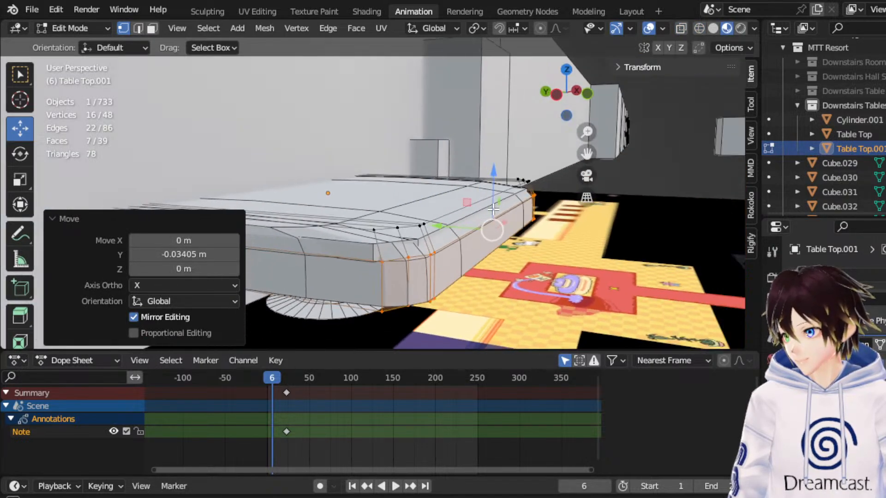
left_click(76, 28)
left_click(83, 42)
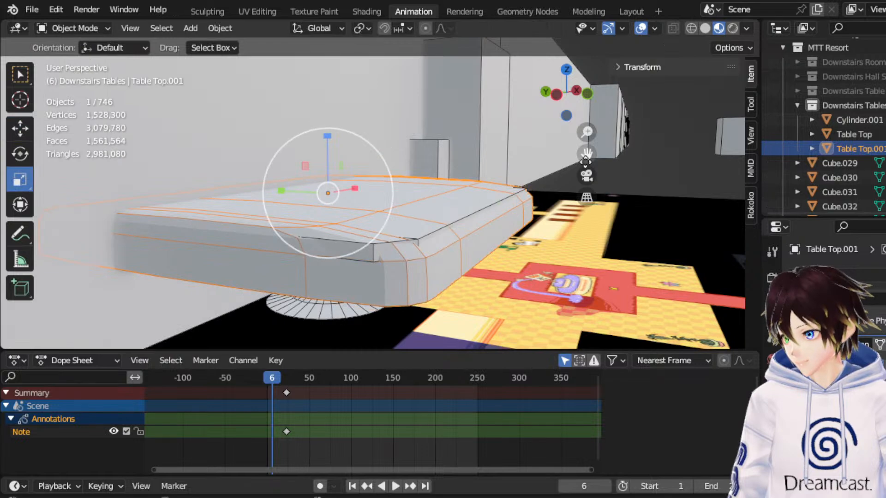
left_click_drag(590, 149, 637, 131)
middle_click_drag(471, 165, 411, 166)
Re-enter Edit Mode on the cloth and show it in wireframe shading.
left_click(74, 29)
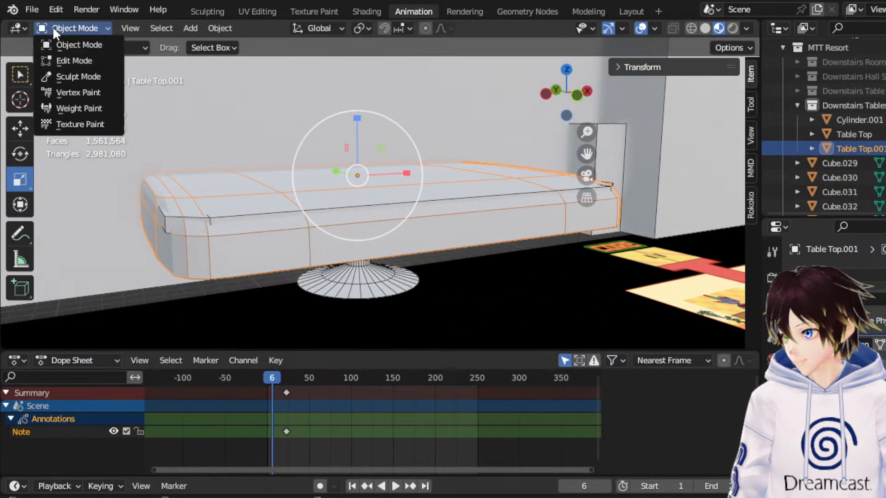
left_click(71, 61)
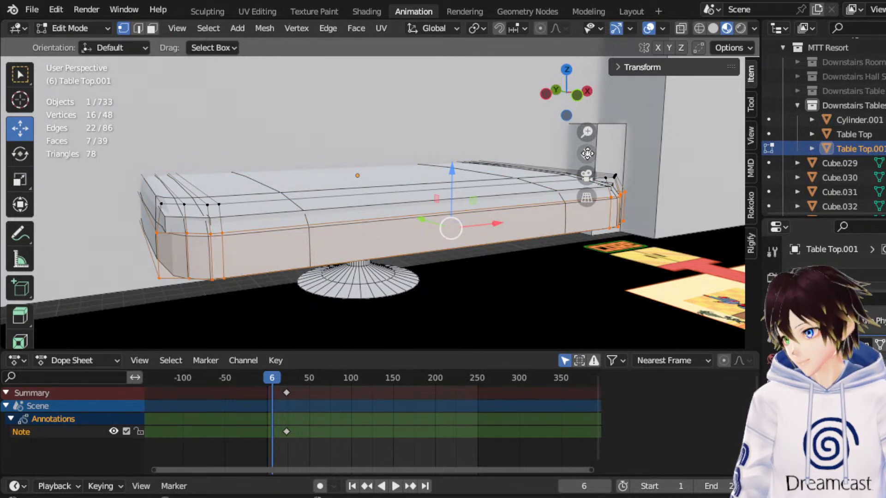
left_click(576, 96)
left_click_drag(585, 157, 646, 168)
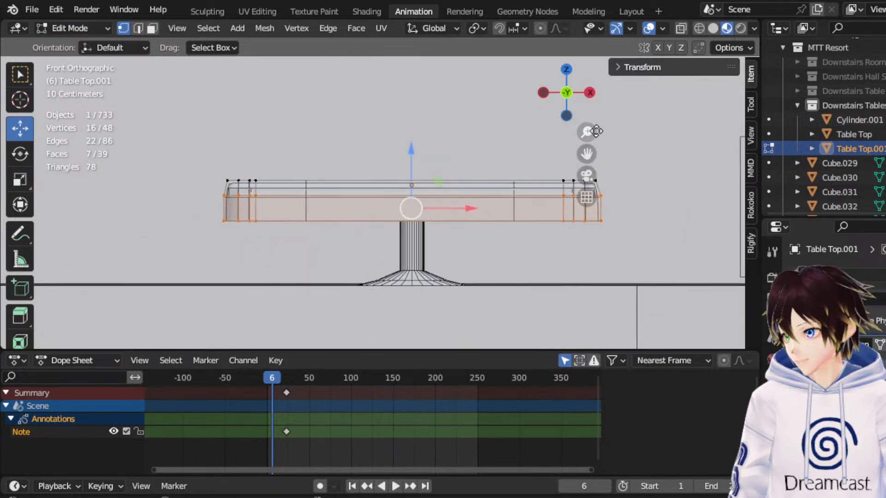
middle_click_drag(353, 174, 358, 265)
middle_click_drag(405, 251, 367, 250)
left_click(699, 28)
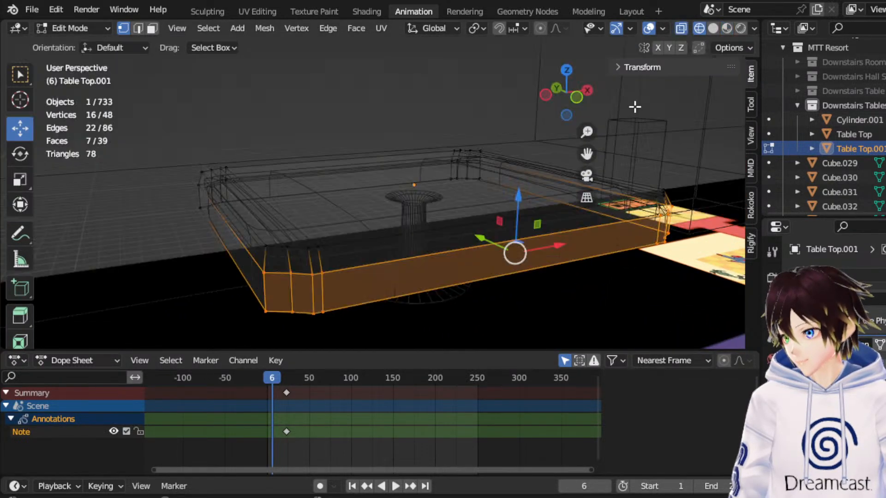
Move the six top vertices just inside the cloth's left (-X) edge 0.061478 m along X and check them in solid shading.
left_click(582, 99)
scroll(322, 194, "up", 5)
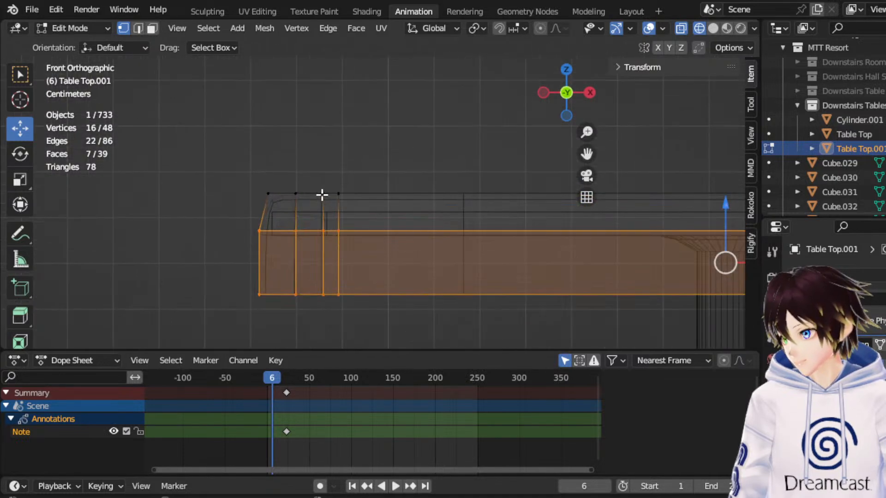
left_click_drag(281, 177, 400, 194)
middle_click_drag(397, 194, 454, 197)
scroll(455, 197, "down", 2)
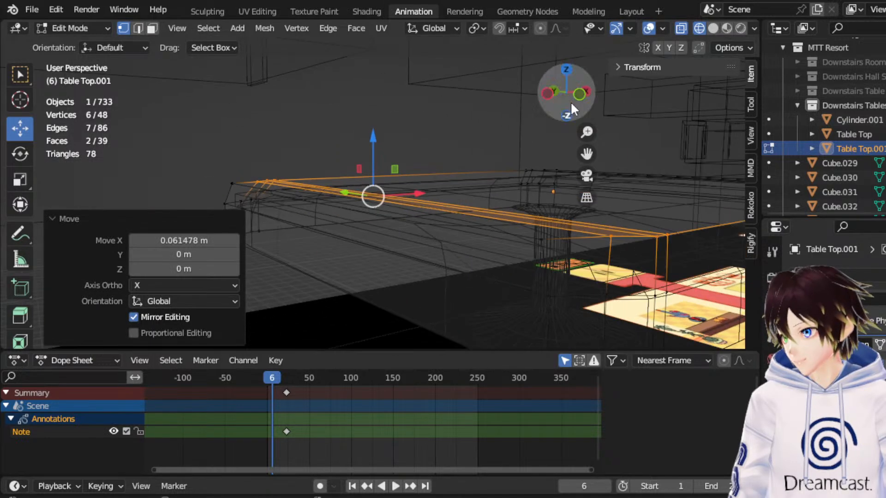
left_click(713, 29)
middle_click_drag(486, 170, 567, 178)
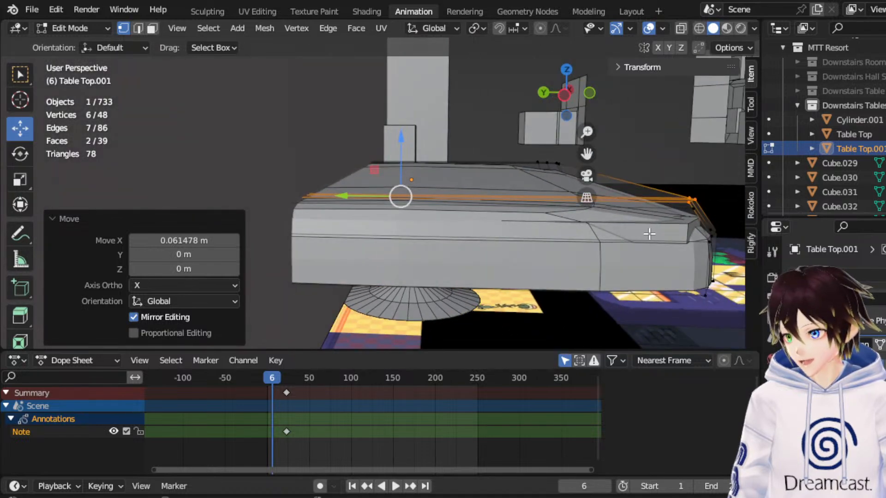
Add a loop cut running along X to the cloth and slide it close to the -Y edge.
left_click(681, 29)
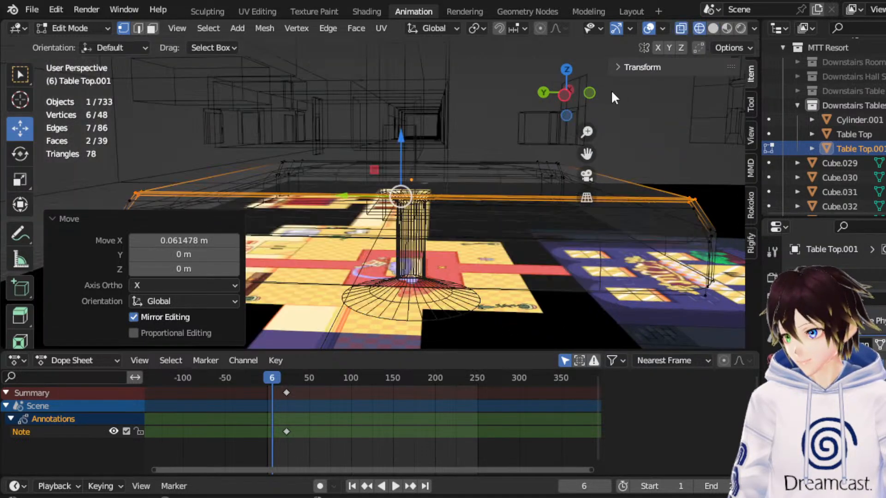
left_click(561, 98)
middle_click_drag(499, 154, 494, 221)
scroll(494, 222, "down", 2)
left_click(138, 28)
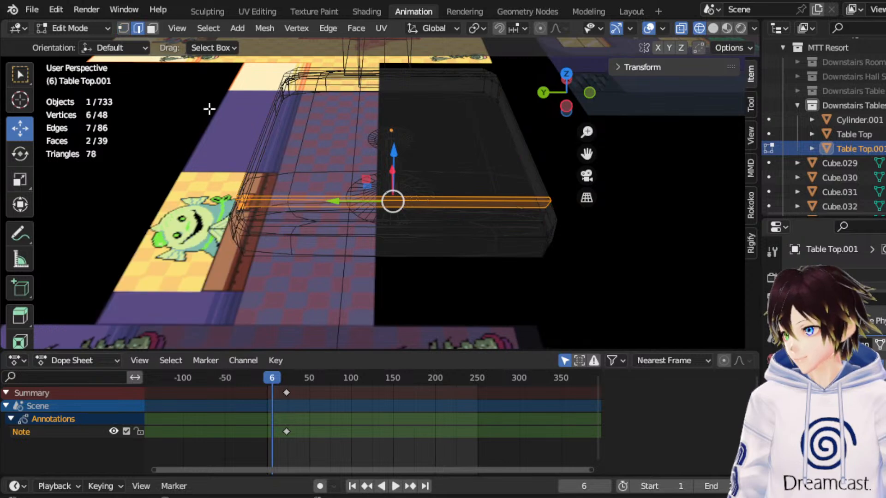
right_click(451, 205)
left_click(430, 170)
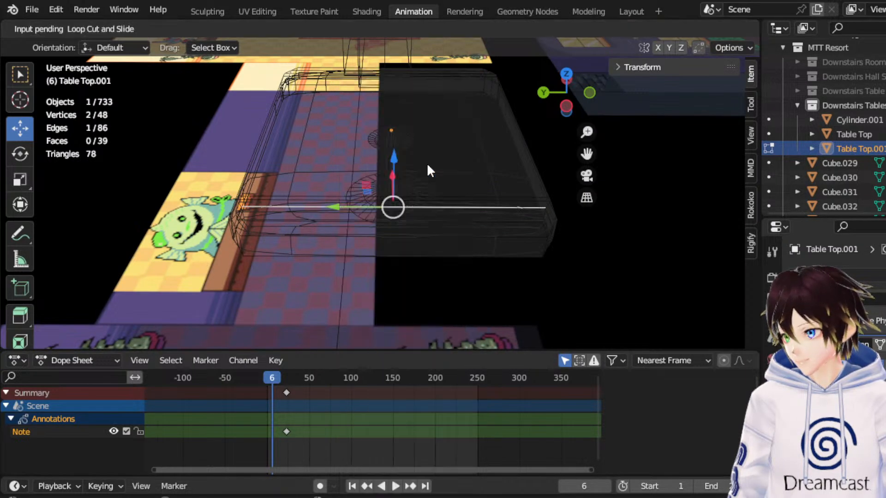
left_click(439, 223)
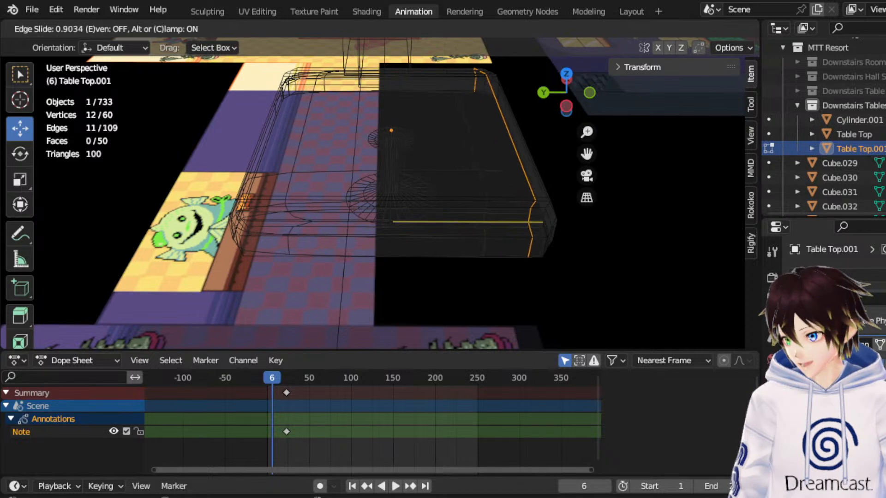
left_click(575, 225)
Add a second loop cut running along X to the cloth and slide it close to the +Y edge.
left_click(420, 237)
right_click(418, 236)
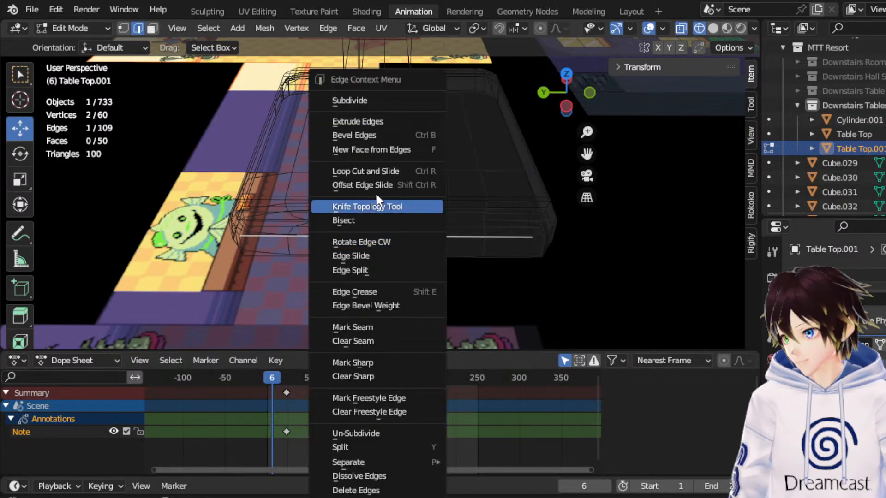
left_click(370, 172)
left_click(375, 217)
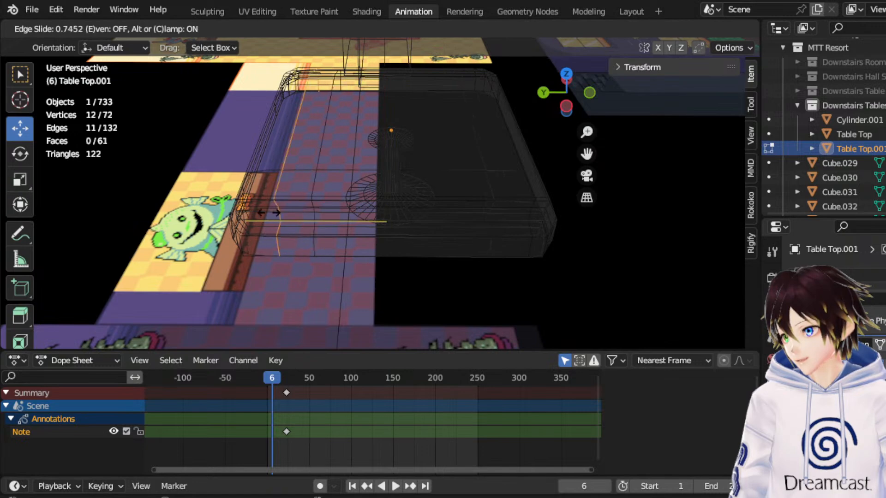
left_click(248, 213)
middle_click_drag(248, 213, 198, 201)
Return to Object Mode and show the cloth in material preview shading.
left_click(102, 28)
left_click(83, 45)
left_click(705, 28)
scroll(588, 183, "up", 6)
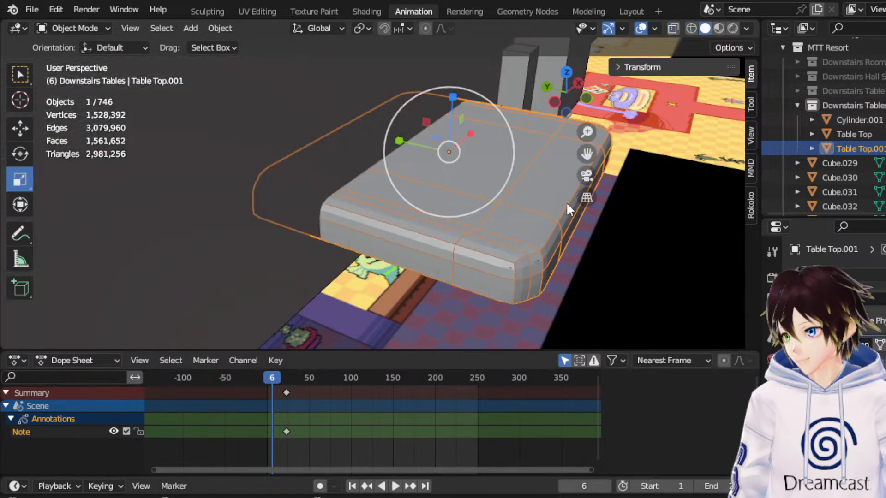
left_click(719, 28)
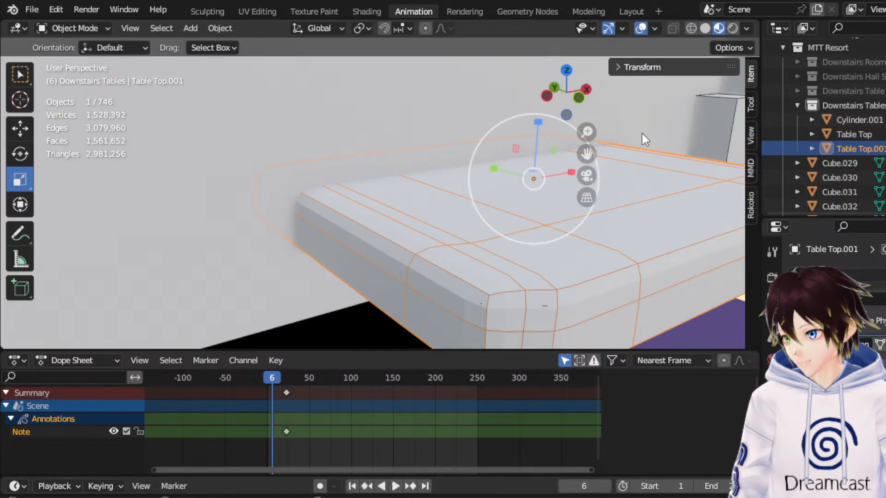
left_click_drag(586, 154, 545, 120)
Inspect the cloth from several sides, with the viewport overlays hidden and shown.
left_click(648, 28)
middle_click_drag(500, 257, 552, 195)
left_click_drag(594, 161, 655, 101)
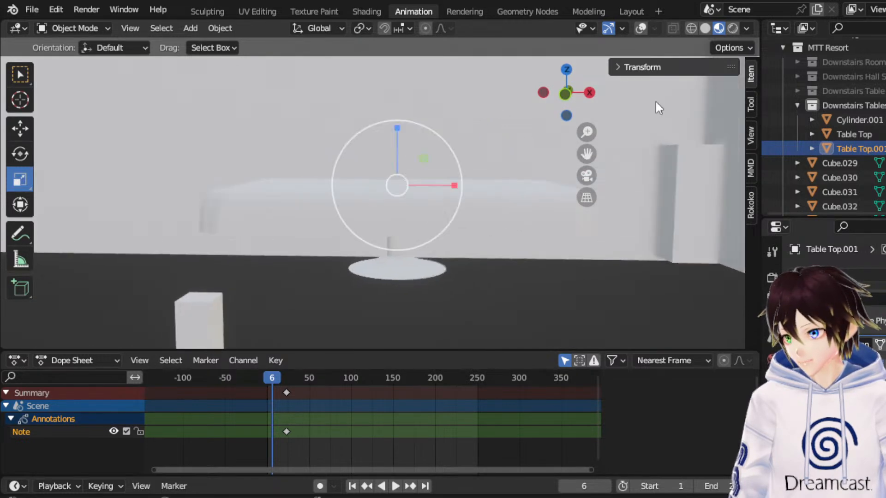
left_click(642, 29)
middle_click_drag(427, 156, 357, 163)
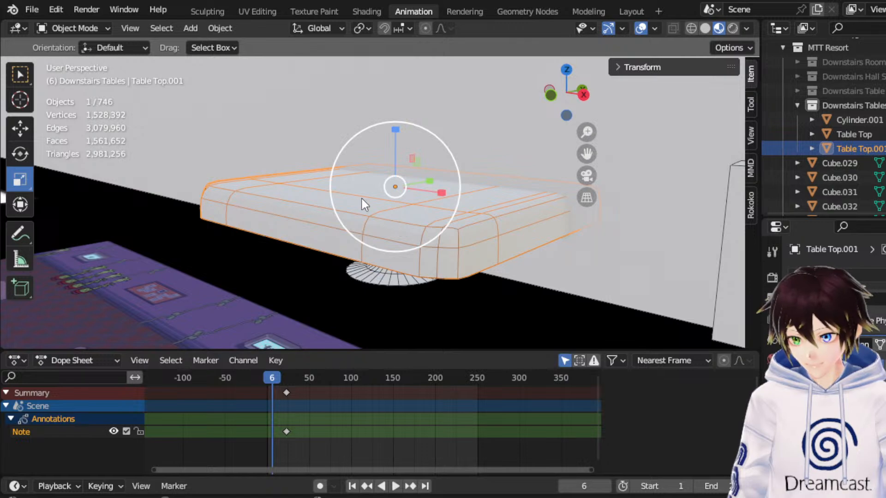
middle_click_drag(348, 163, 238, 169)
middle_click_drag(422, 187, 609, 182)
middle_click_drag(378, 215, 262, 189)
Apply the cloth's Subdivision Surface modifier and check the rounded surface with the viewport overlays hidden.
left_click(73, 31)
left_click(68, 40)
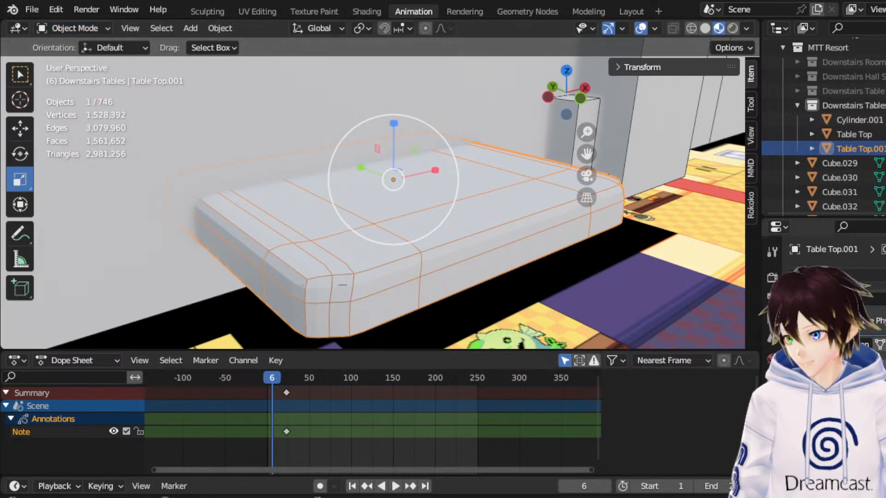
key("ctrl+a")
middle_click_drag(530, 220, 502, 207)
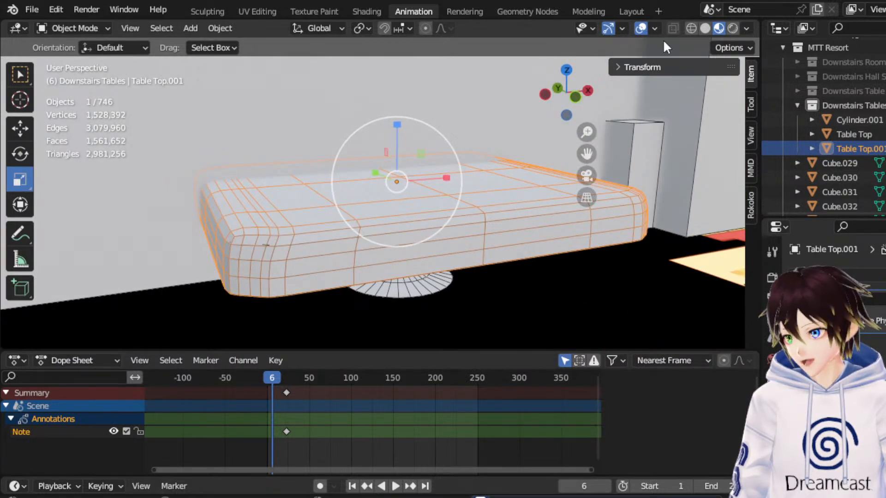
left_click(640, 28)
middle_click_drag(484, 152, 613, 167)
left_click(640, 28)
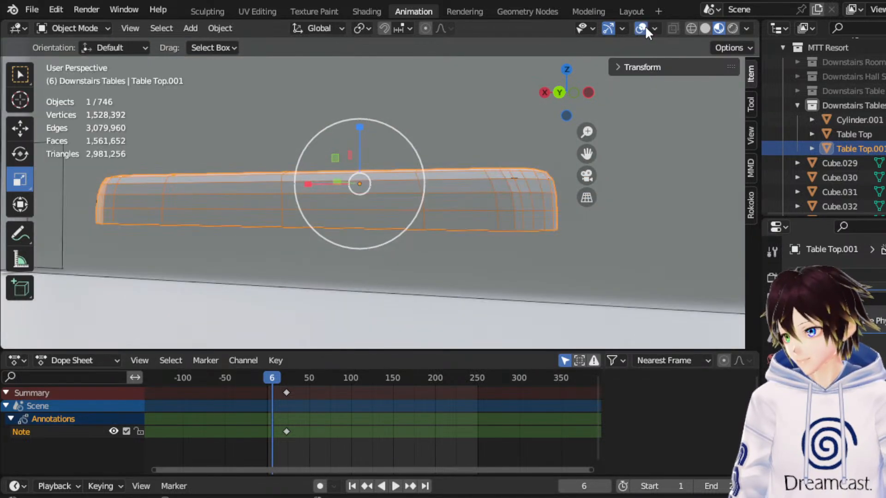
Compare the table with the dining hall reference image in a wireframe top view.
middle_click_drag(467, 171, 224, 179)
middle_click_drag(335, 211, 413, 152)
scroll(419, 171, "down", 5)
left_click(402, 143)
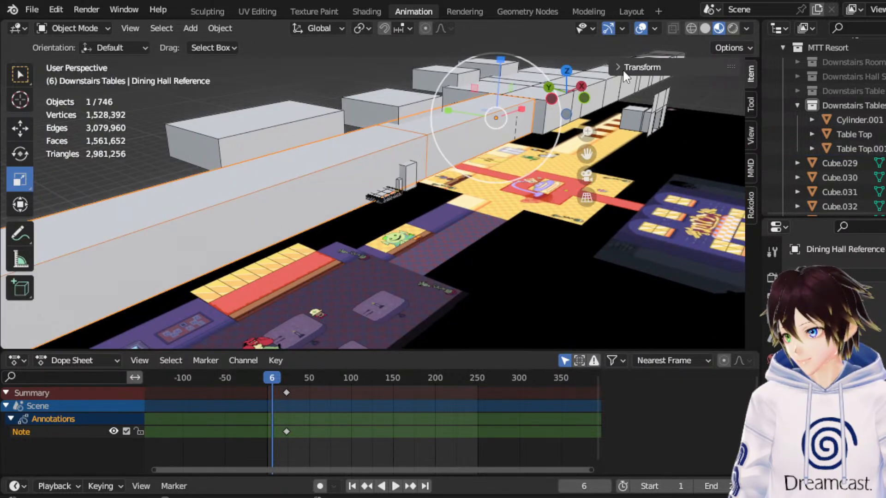
left_click(566, 71)
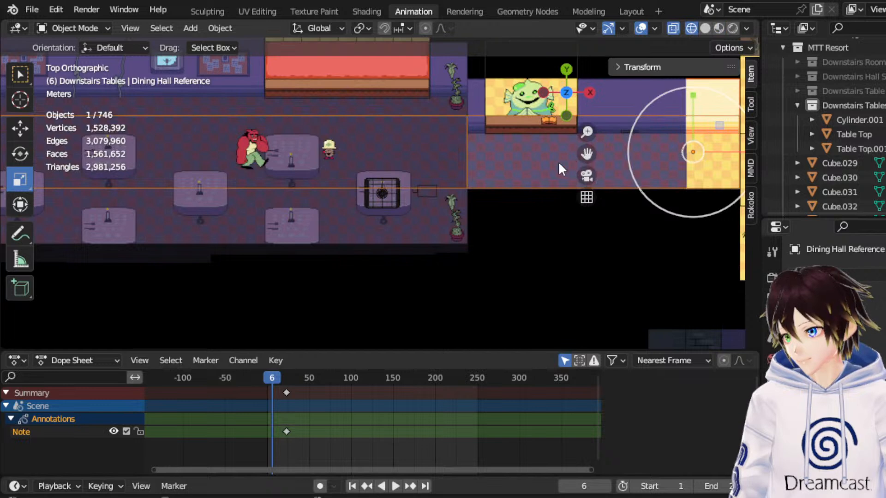
scroll(488, 213, "up", 4)
scroll(383, 222, "up", 4)
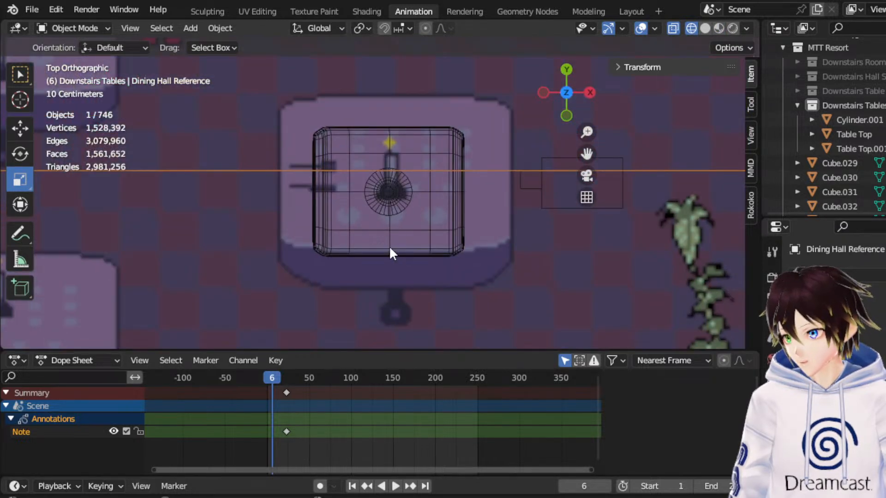
Rename the Cylinder.001 object to "Table Leg" and select the Table Top object.
left_click(390, 252)
left_click(404, 206, "shift")
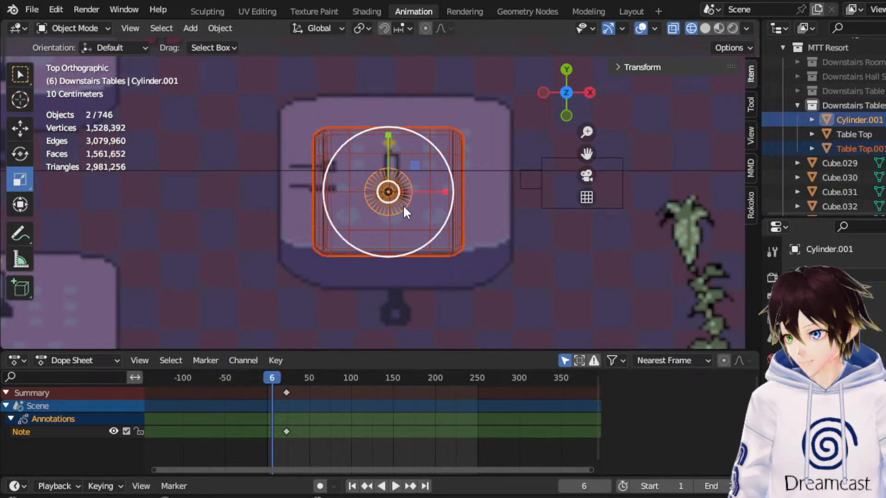
double_click(852, 121)
type("Table L")
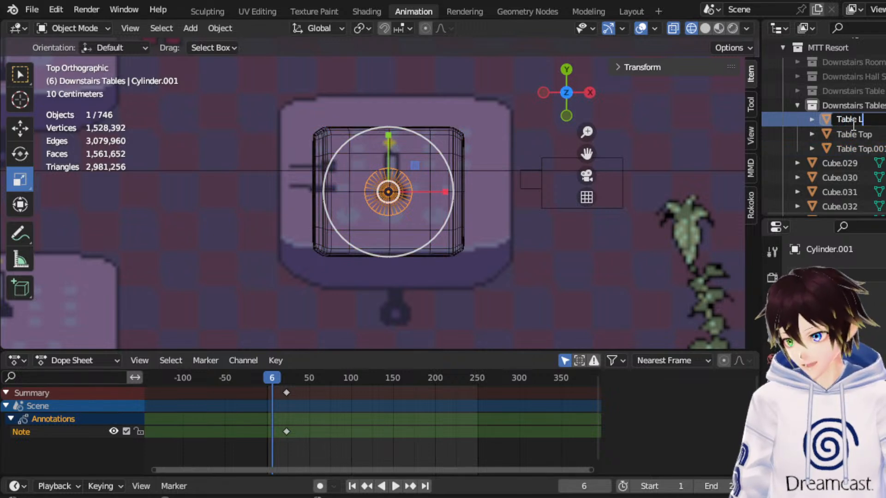
type("eg")
key("Return")
left_click(857, 132)
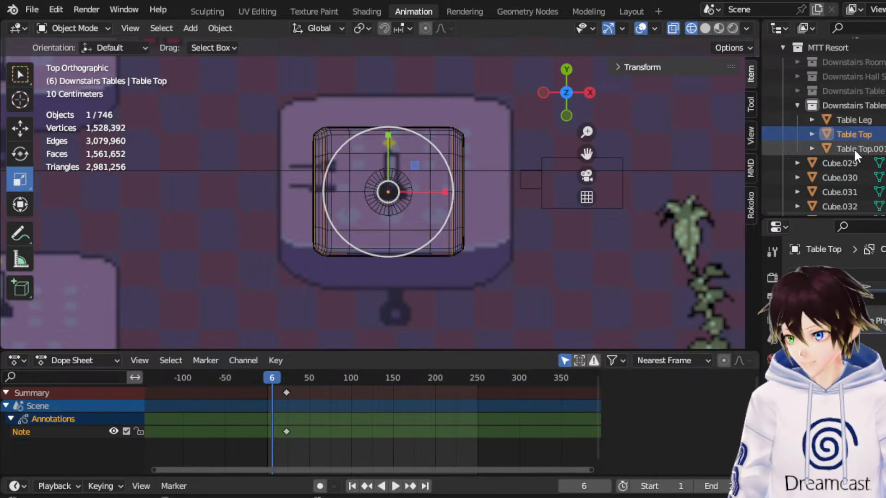
Rename the Table Top.001 object to "Table Cloth".
double_click(853, 148)
scroll(854, 148, "down", 2)
type("Ta")
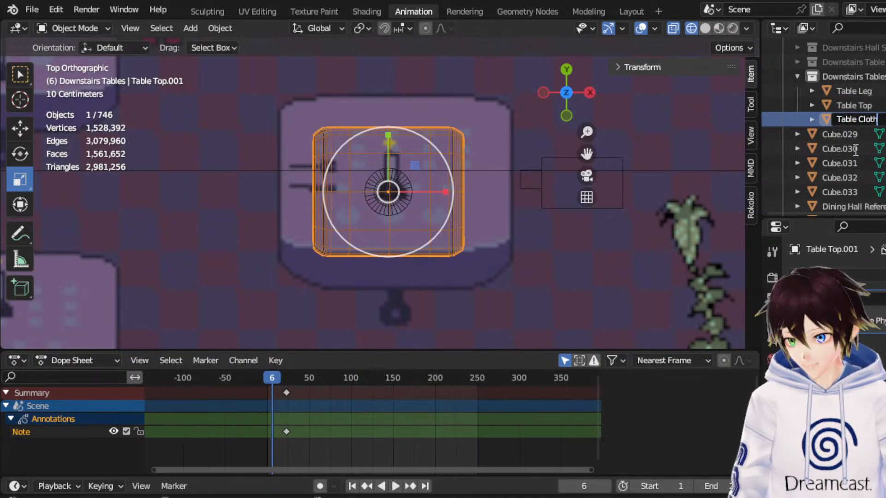
key("Return")
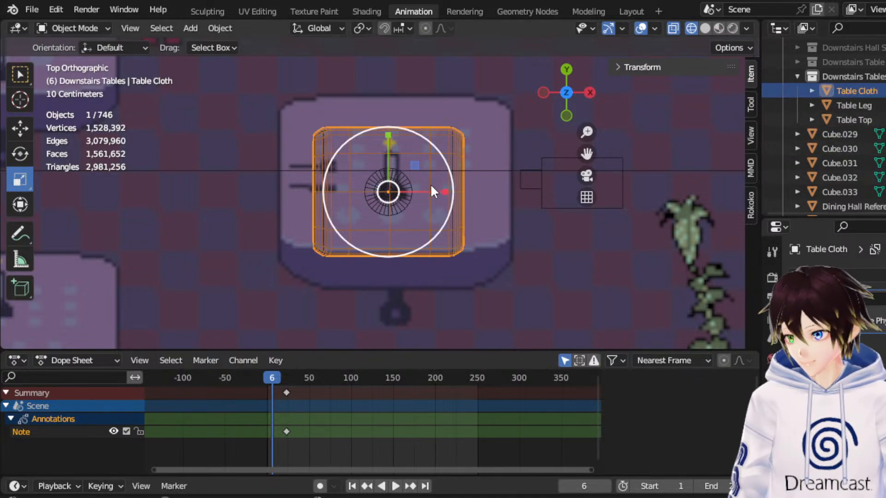
Check the table cloth from an angle, restore the top orthographic view and save the file.
middle_click_drag(431, 184, 439, 57)
middle_click_drag(433, 135, 415, 248)
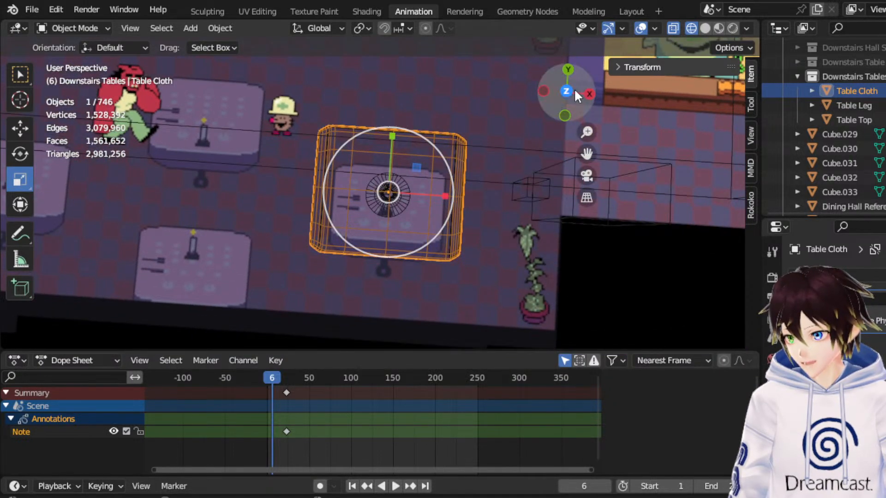
left_click(572, 91)
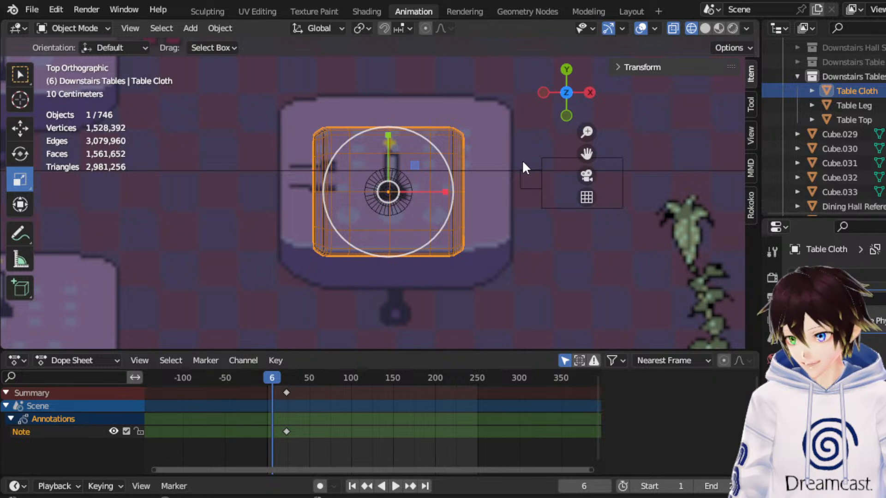
scroll(538, 185, "down", 2)
left_click(32, 9)
left_click(68, 104)
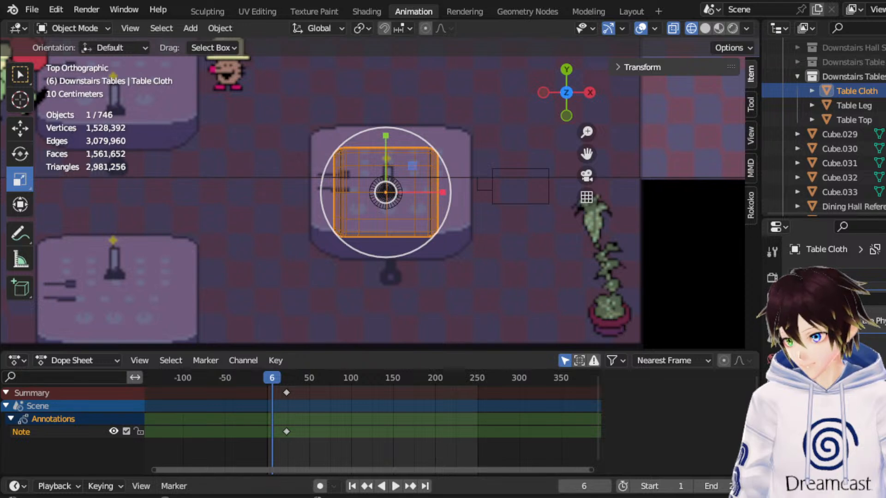
Select all faces of the Table Cloth mesh in Edit Mode and unwrap them with the Angle Based method.
scroll(432, 244, "up", 6)
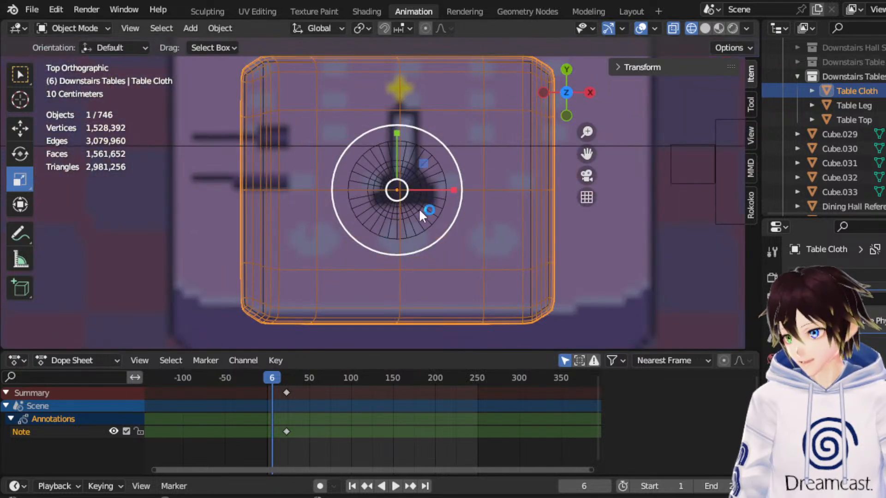
left_click(76, 29)
left_click(89, 56)
left_click(152, 28)
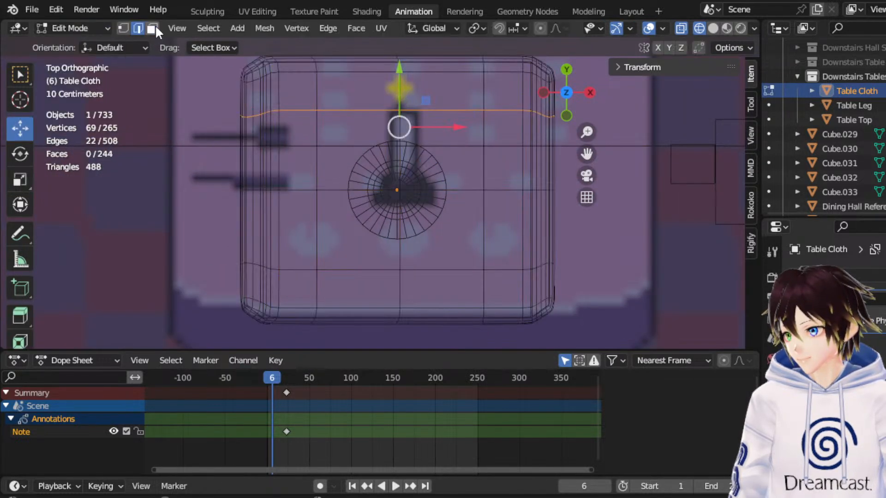
scroll(255, 82, "down", 3)
left_click_drag(239, 75, 536, 313)
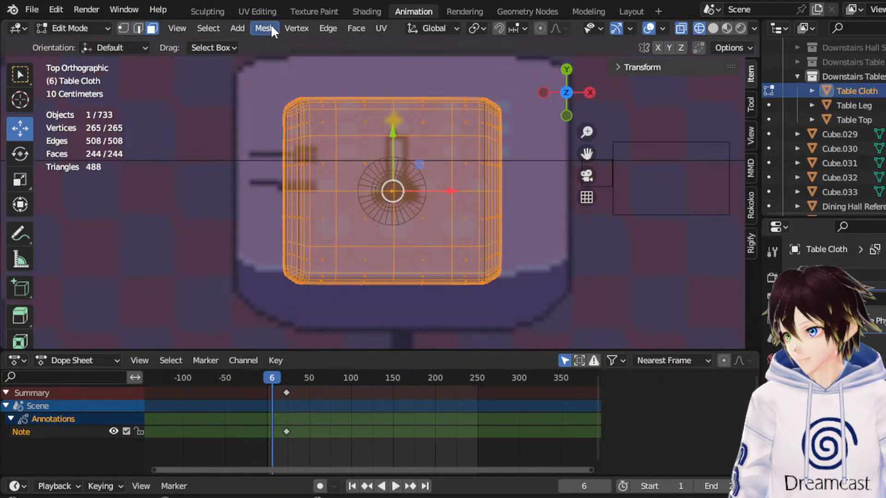
left_click(382, 29)
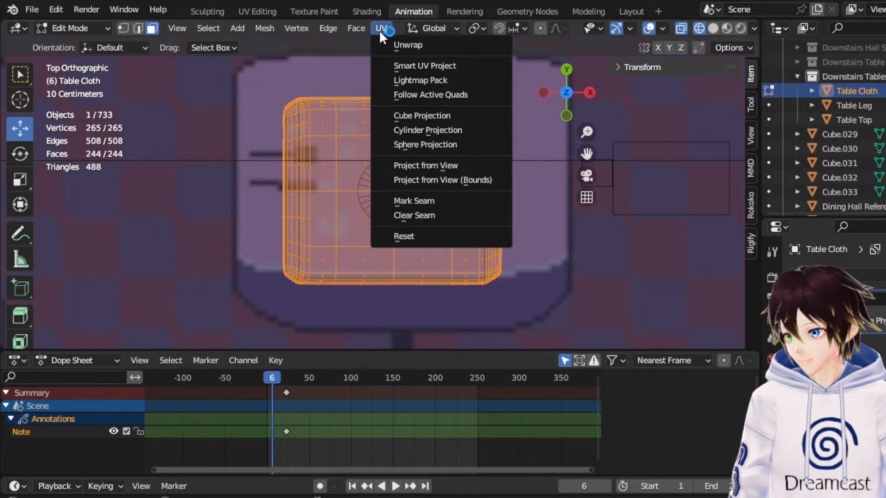
left_click(402, 45)
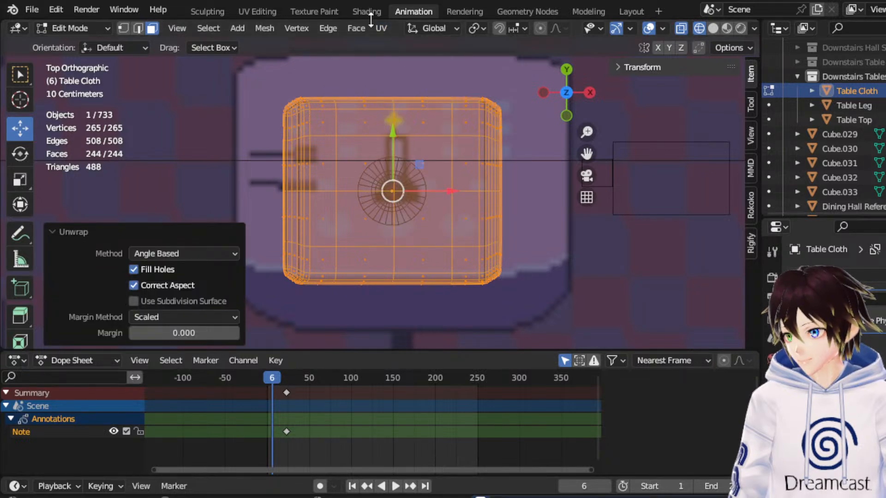
Select the cloth's whole UV island in the UV Editing workspace and rotate it 3.2° to straighten it.
left_click(257, 11)
scroll(252, 317, "up", 7)
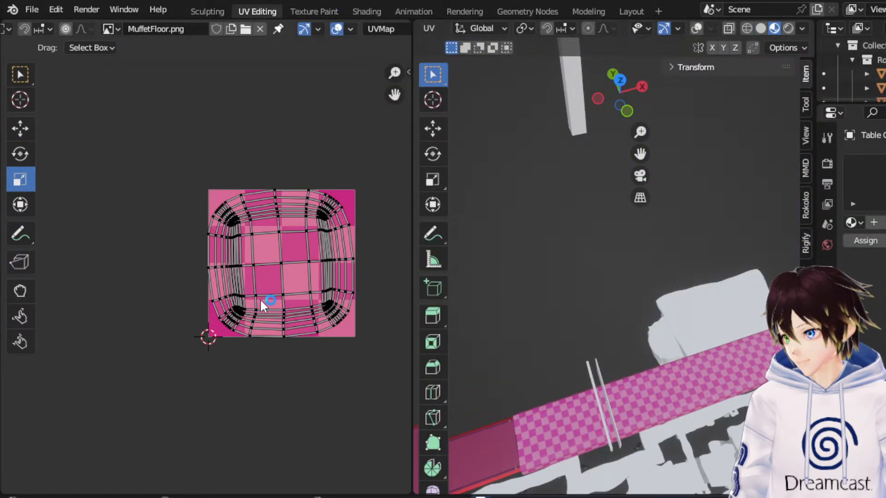
middle_click_drag(284, 269, 201, 264)
scroll(228, 264, "up", 4)
scroll(228, 264, "down", 4)
left_click_drag(302, 360, 109, 148)
scroll(186, 247, "up", 4)
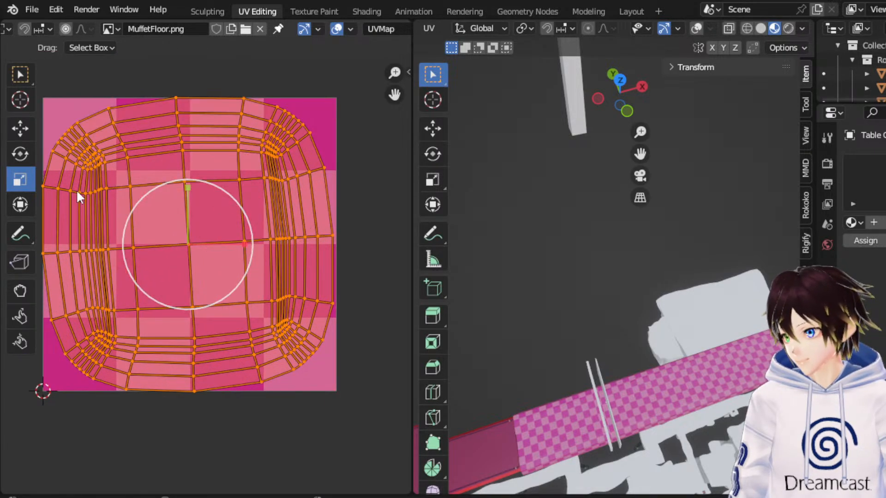
left_click(23, 155)
left_click_drag(203, 181, 211, 184)
Set the UV workspace's 3D viewport to a top orthographic view with wireframe shading.
left_click(621, 81)
left_click_drag(640, 153, 380, 29)
left_click_drag(678, 45, 403, 30)
left_click(746, 29)
mouse_move(640, 154)
left_mouse_down()
mouse_move(626, 251)
mouse_move(641, 156)
mouse_move(701, 101)
left_mouse_up()
scroll(593, 237, "up", 12)
left_click_drag(640, 154, 601, 207)
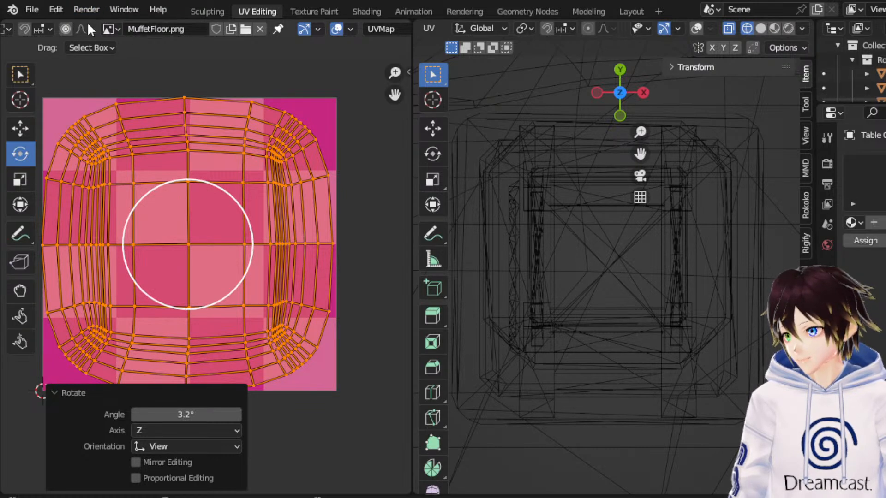
middle_click_drag(82, 21, 276, 31)
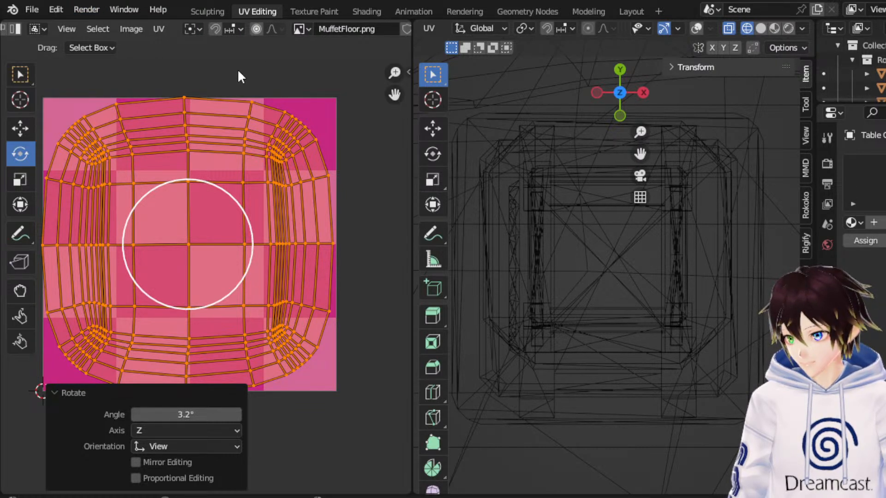
left_click(159, 28)
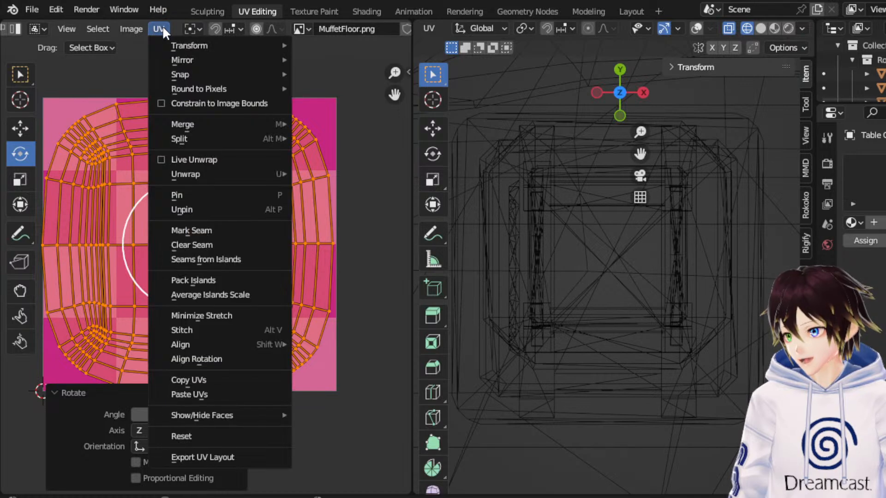
mouse_move(130, 34)
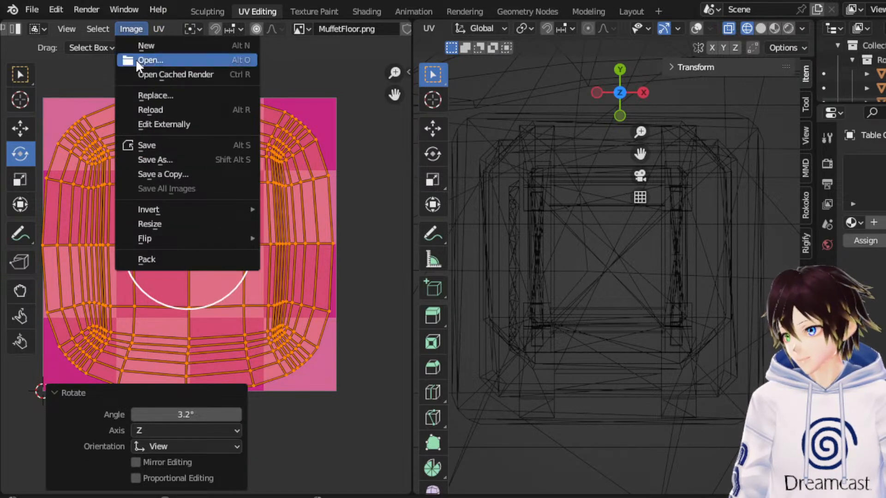
left_click(158, 160)
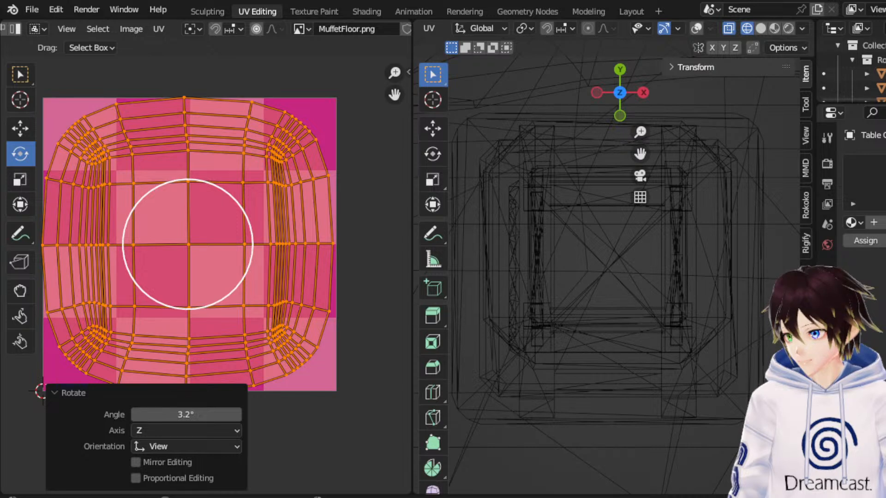
left_click(159, 28)
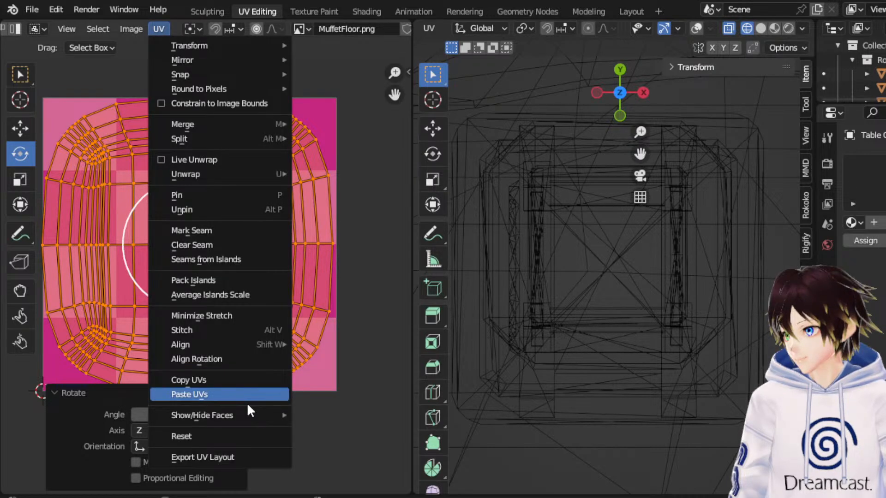
left_click(247, 399)
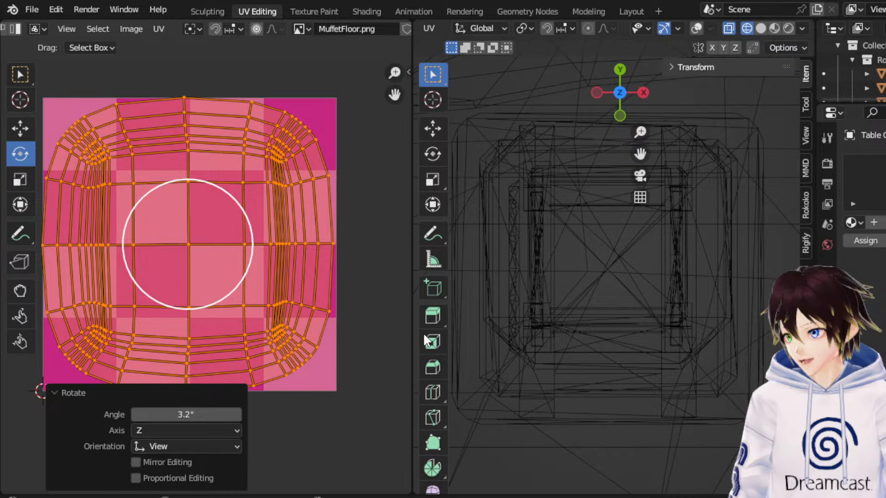
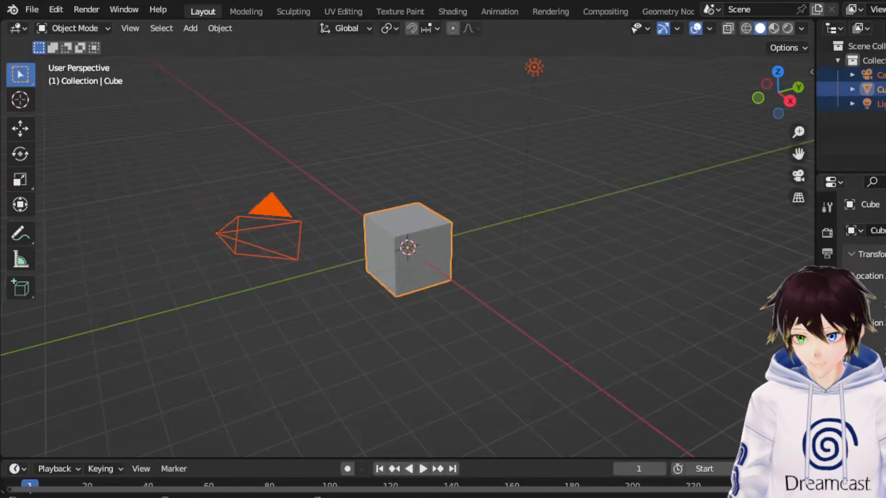
Delete the default camera, cube and light, and open the Mettaton robot file without saving the untitled scene.
key("Delete")
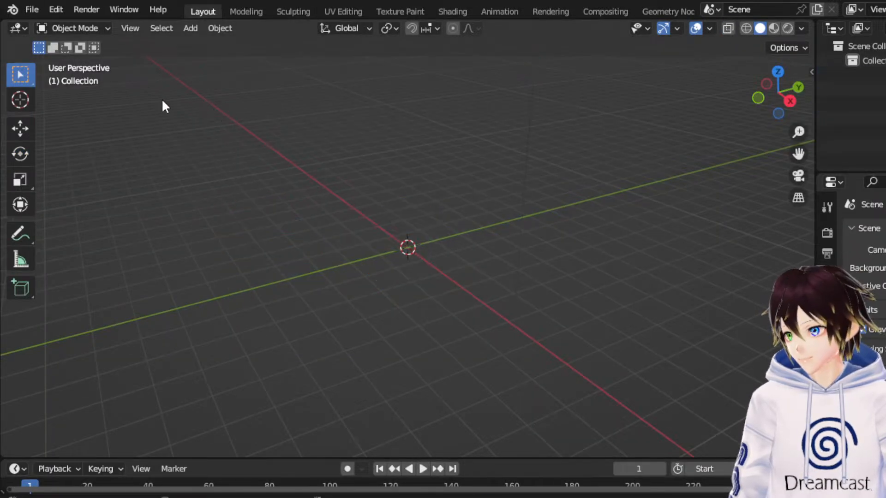
left_click(31, 10)
left_click(37, 40)
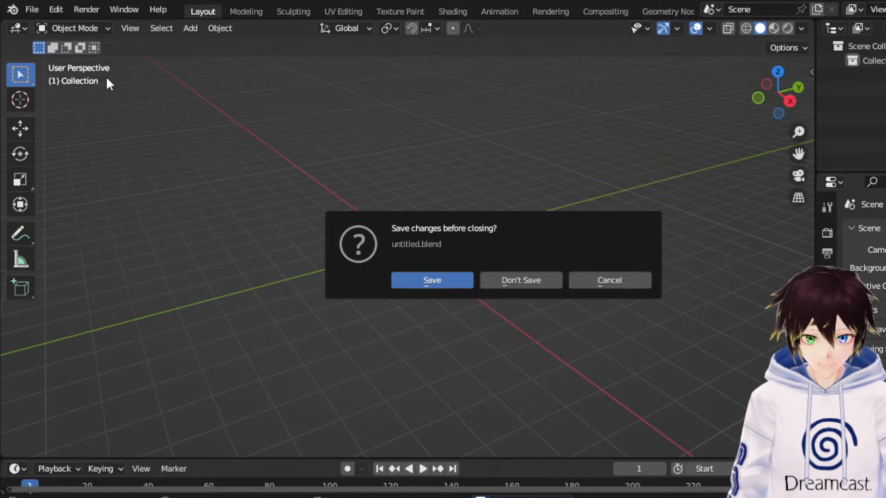
left_click(523, 280)
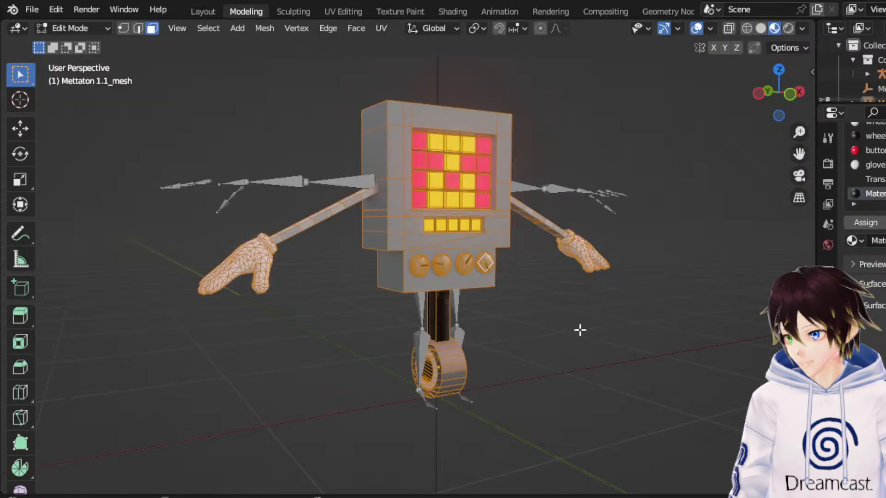
Hide the overlays and inspect the robot from several sides in rendered and material preview shading, ending in the front view.
middle_click_drag(548, 251, 507, 257)
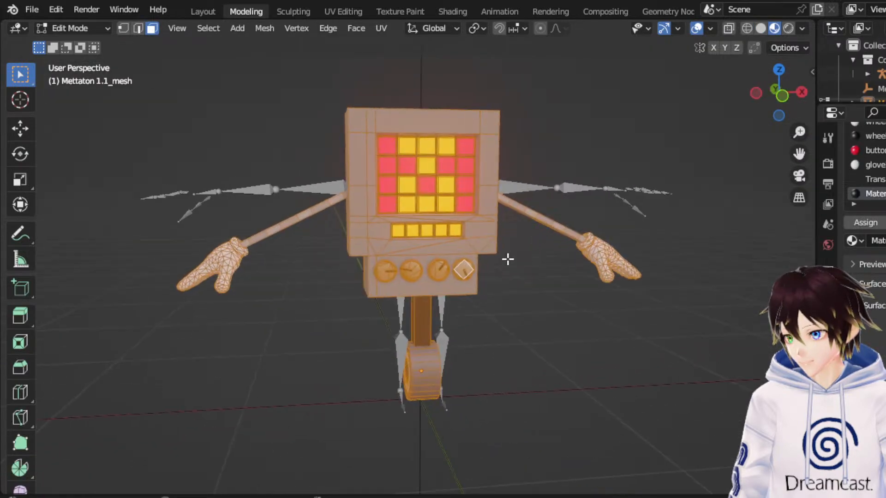
left_click(696, 29)
left_click(787, 30)
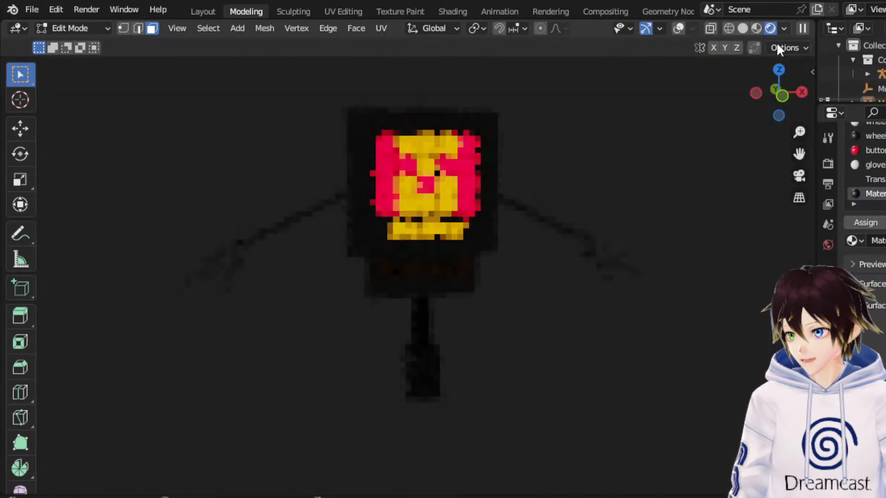
mouse_move(639, 134)
middle_mouse_down()
mouse_move(635, 148)
mouse_move(688, 152)
mouse_move(462, 87)
middle_mouse_up()
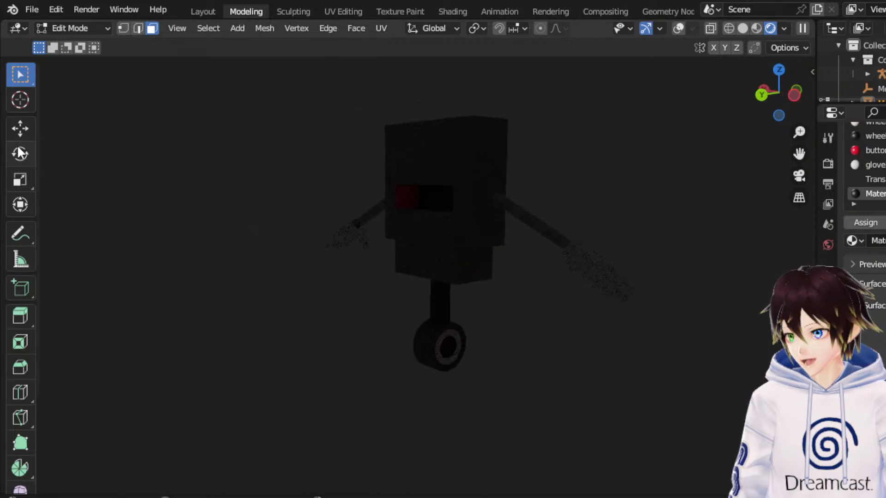
left_click(757, 29)
mouse_move(463, 180)
middle_mouse_down()
mouse_move(506, 178)
mouse_move(224, 196)
middle_mouse_up()
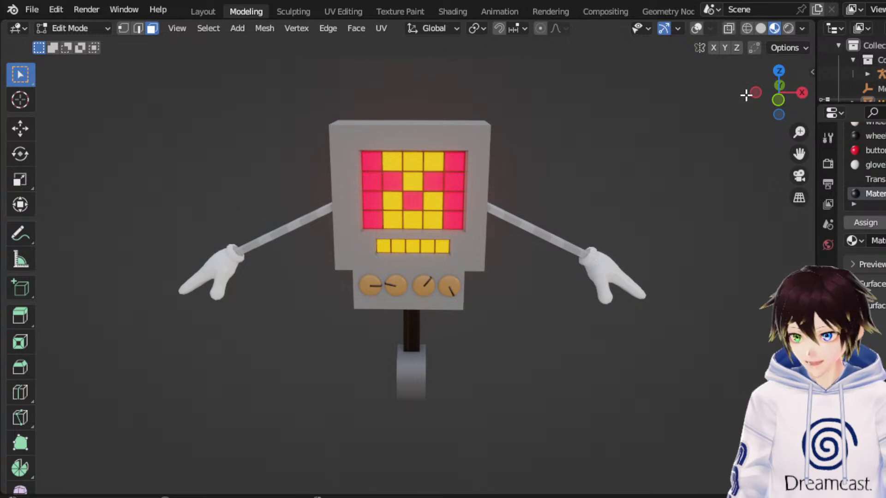
left_click(777, 97)
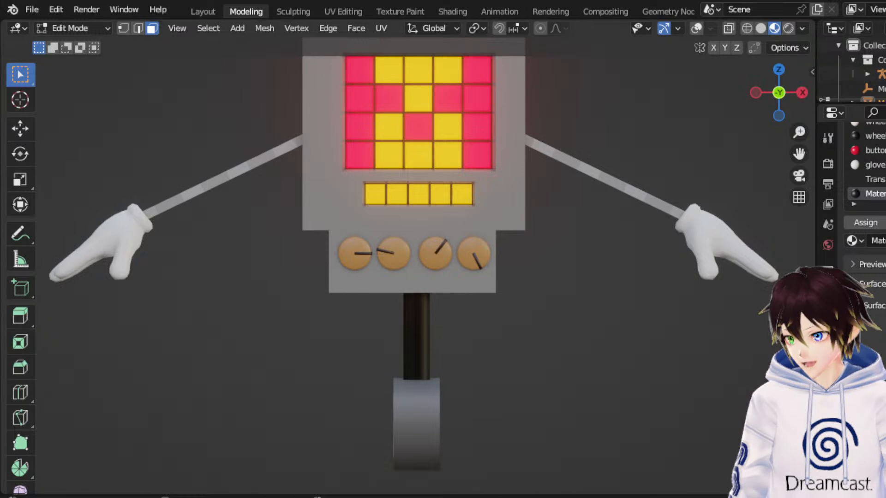
Switch the robot mesh to Object Mode and add a new base material slot to its material list.
left_click(74, 28)
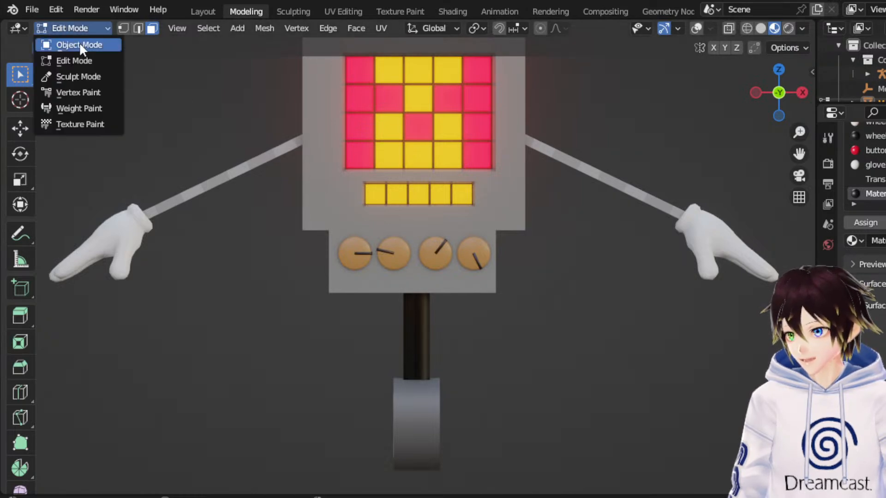
left_click(77, 45)
left_click_drag(799, 153, 726, 290)
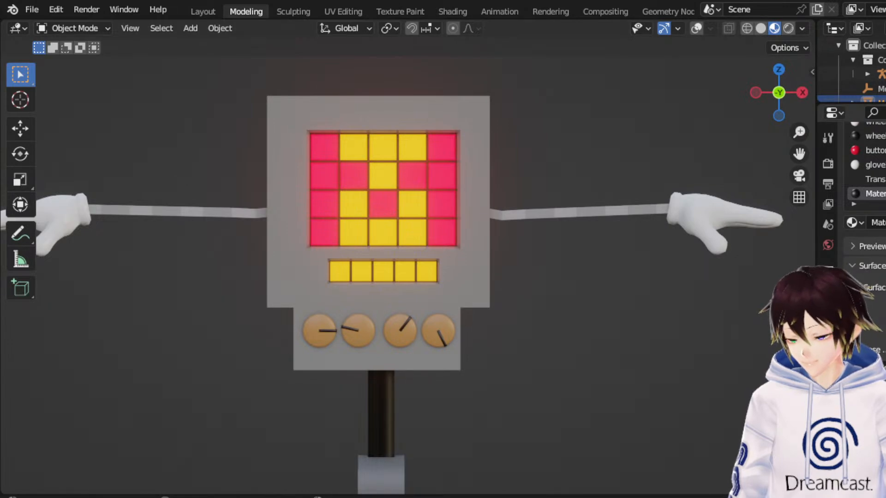
scroll(884, 195, "up", 5)
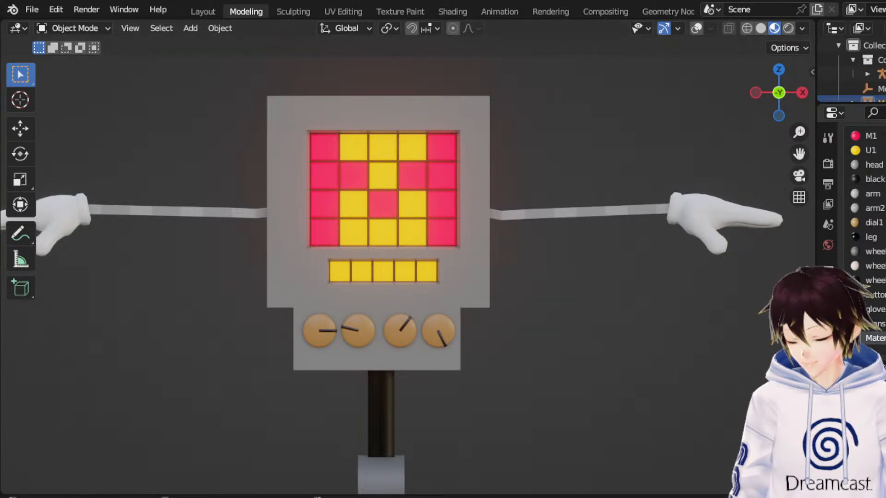
left_click(884, 136)
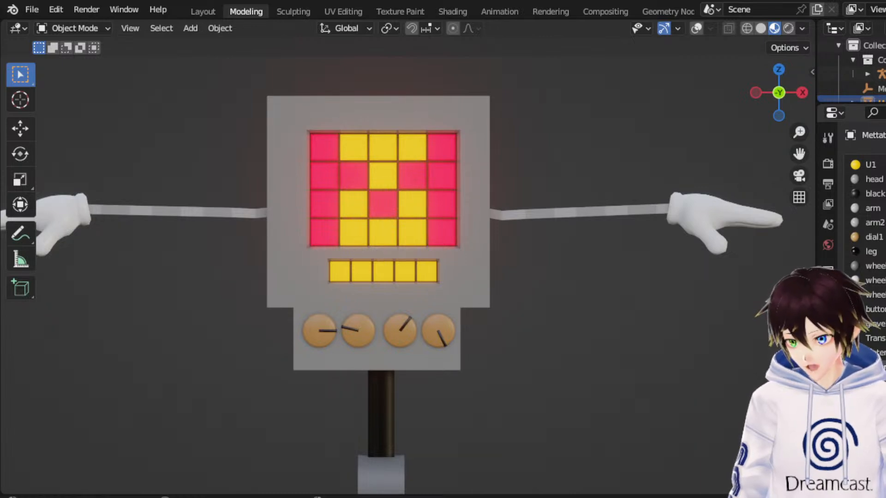
Assign the new base material to the entire robot mesh in Edit Mode with overlays on, and return to Object Mode in material preview.
left_click(90, 27)
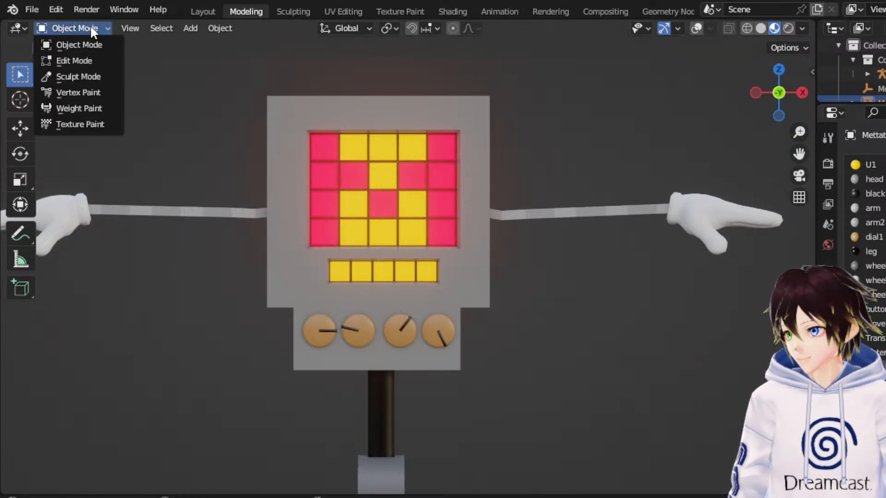
left_click(93, 60)
left_click(746, 28)
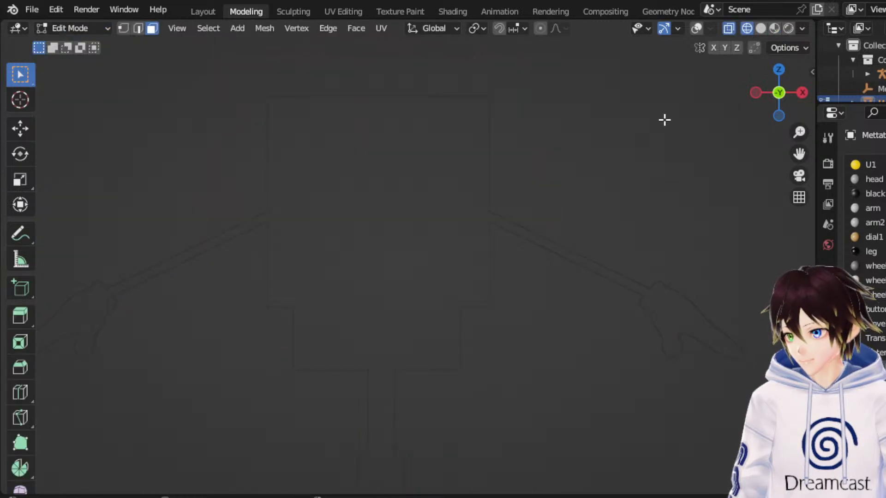
left_click(697, 28)
scroll(528, 192, "down", 5)
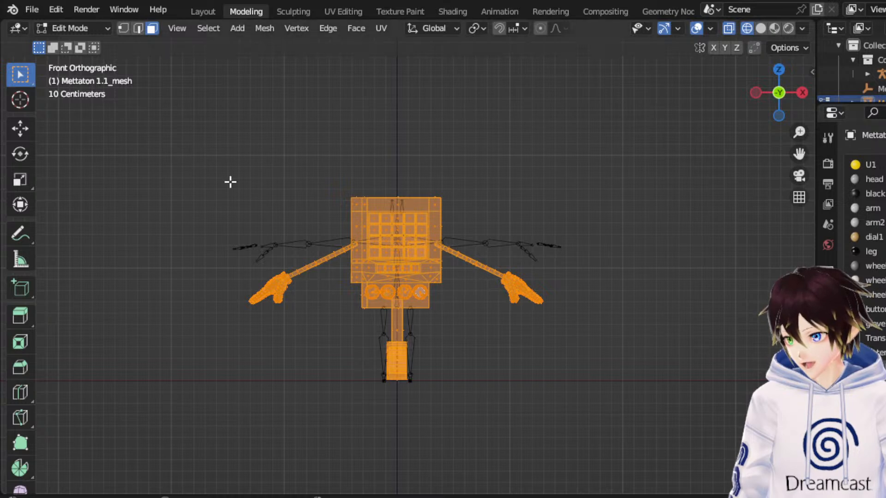
left_click(107, 29)
left_click(103, 43)
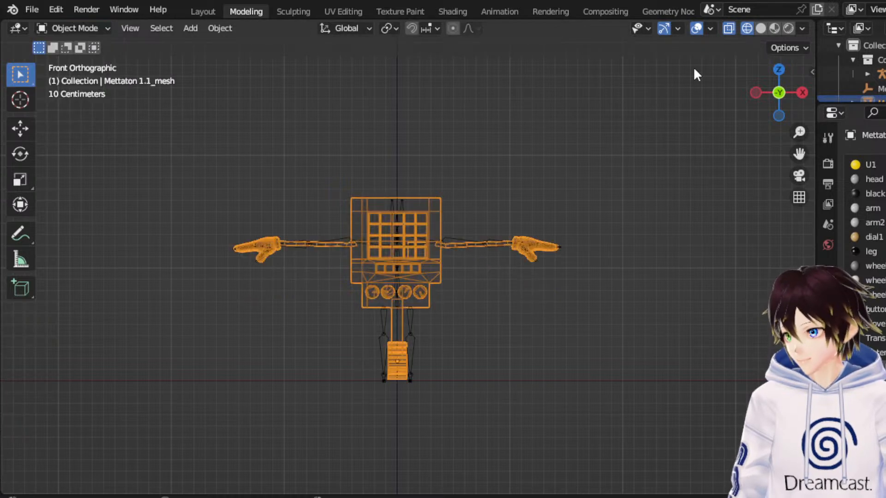
left_click(774, 30)
scroll(571, 191, "up", 5)
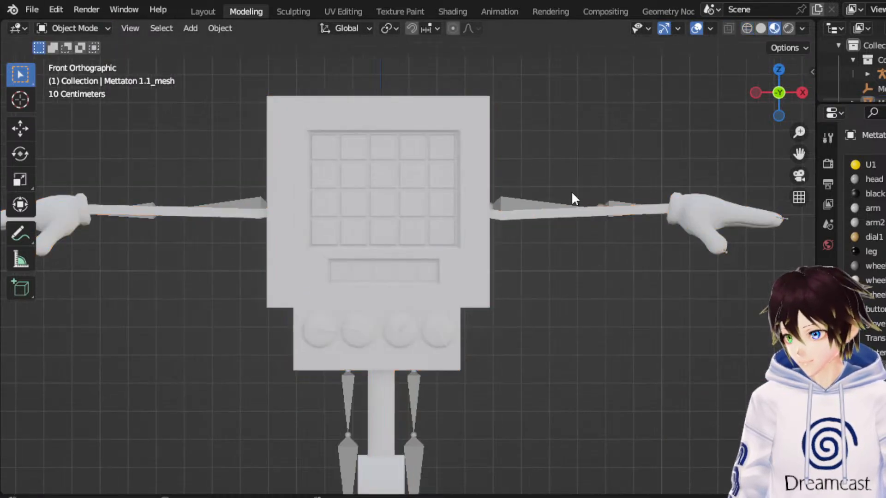
Darken the base material's Base Color to a near-black grey.
scroll(867, 207, "down", 6)
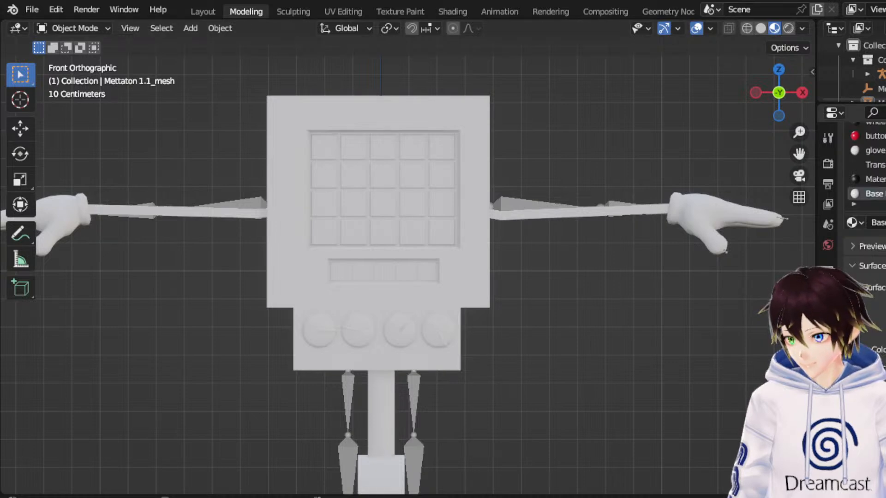
left_click(883, 349)
left_click_drag(885, 161, 885, 247)
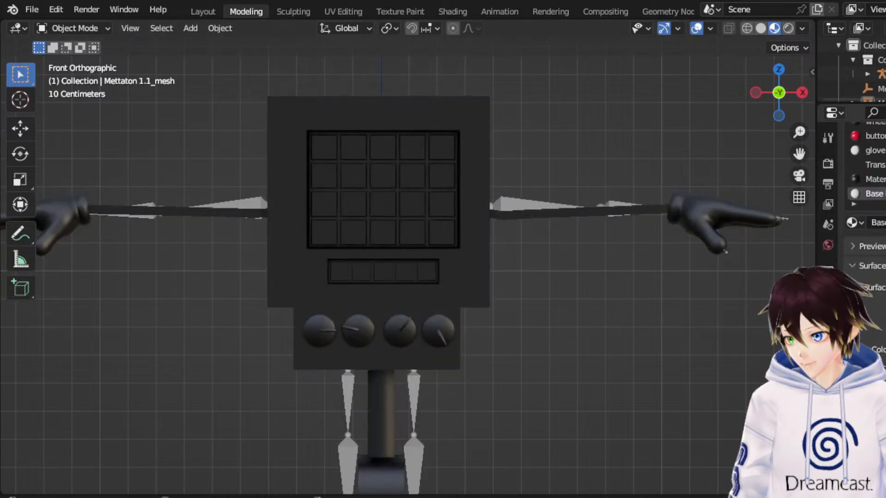
scroll(876, 208, "down", 9)
scroll(867, 207, "down", 3)
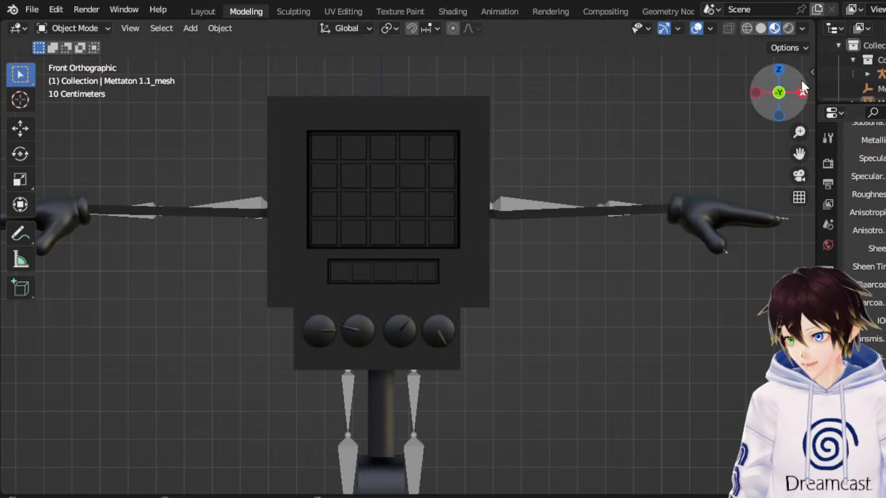
Check the darkened robot in rendered shading and return to material preview.
left_click(788, 28)
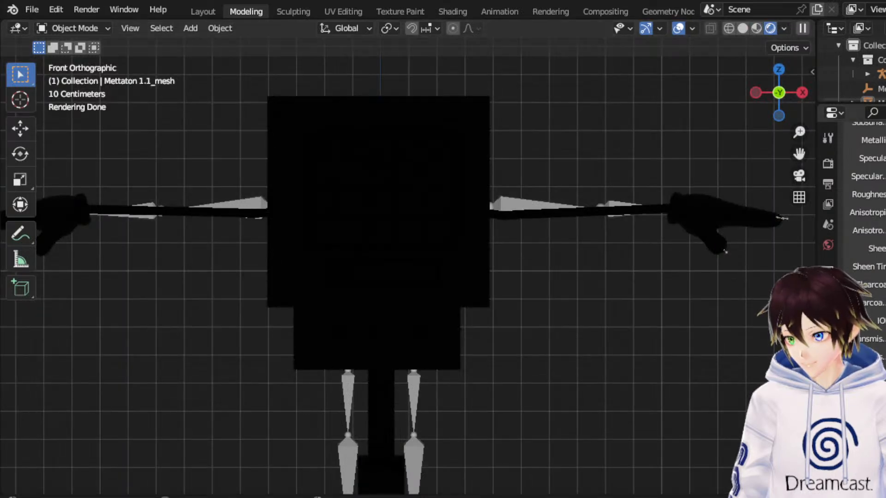
left_click(756, 29)
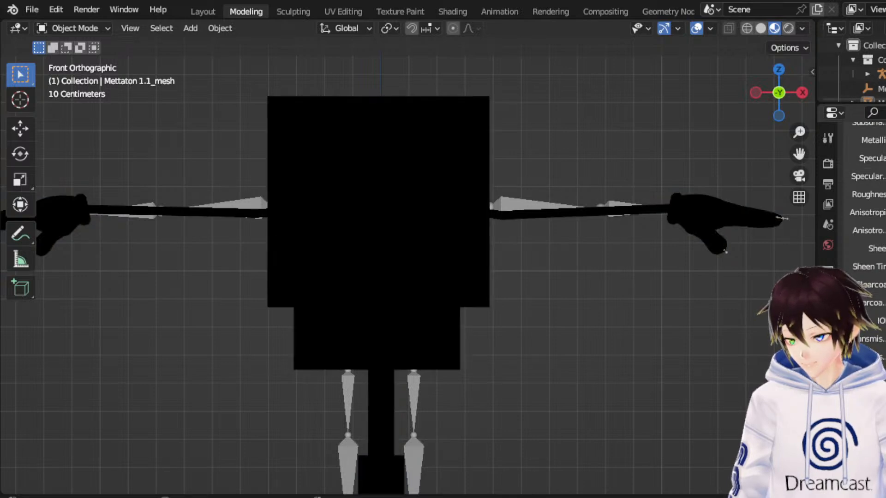
Put the robot mesh in Edit Mode and add a second base material slot to its material list.
scroll(864, 207, "up", 10)
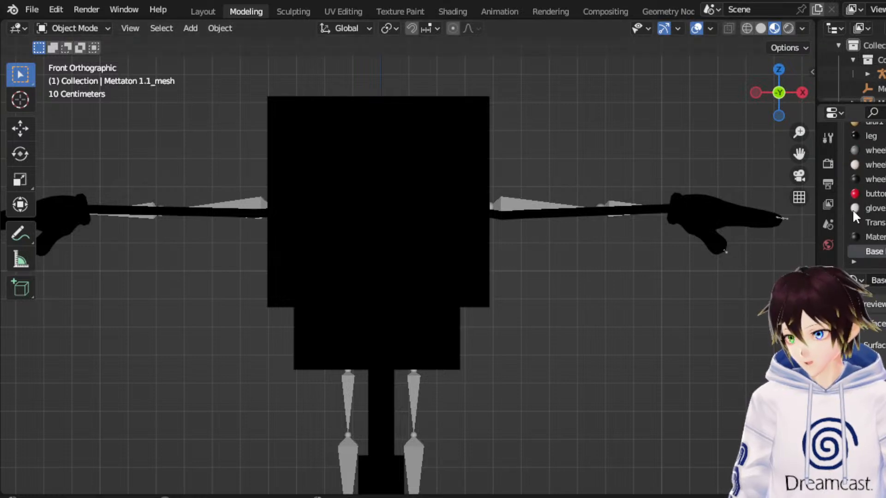
left_click(87, 25)
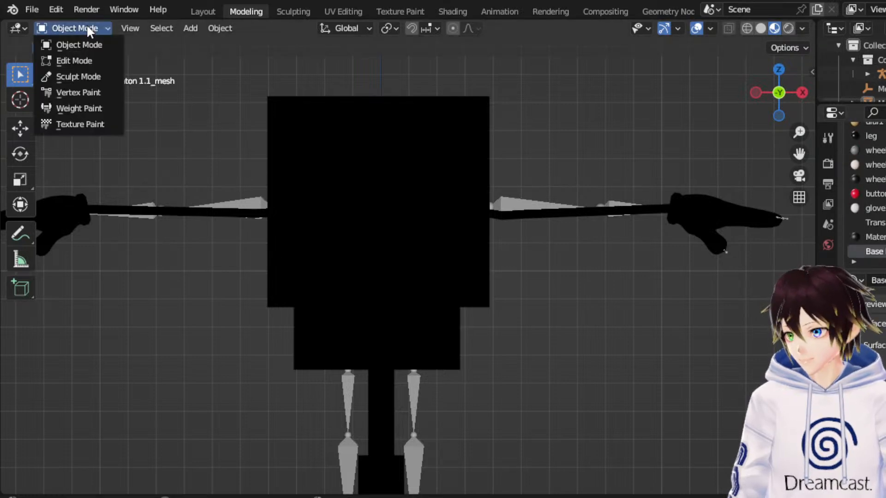
left_click(88, 56)
scroll(867, 194, "up", 1)
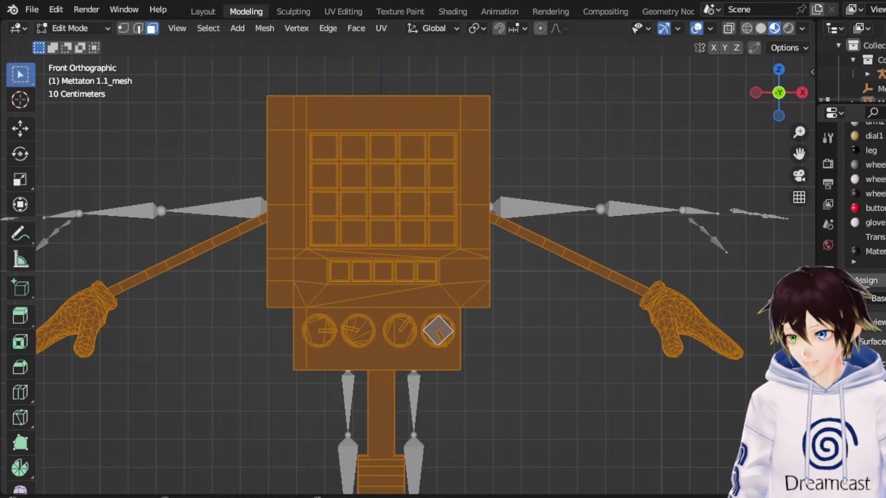
scroll(867, 194, "up", 8)
scroll(867, 208, "down", 2)
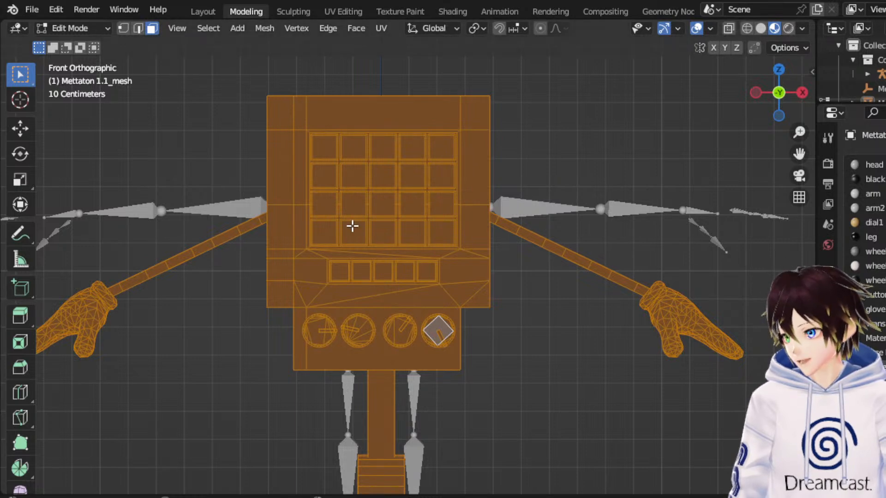
Select the twenty face-grid tiles and the five small tiles below them, grow the selection to include their rims, and assign the white material.
scroll(350, 226, "up", 1)
left_click(307, 227)
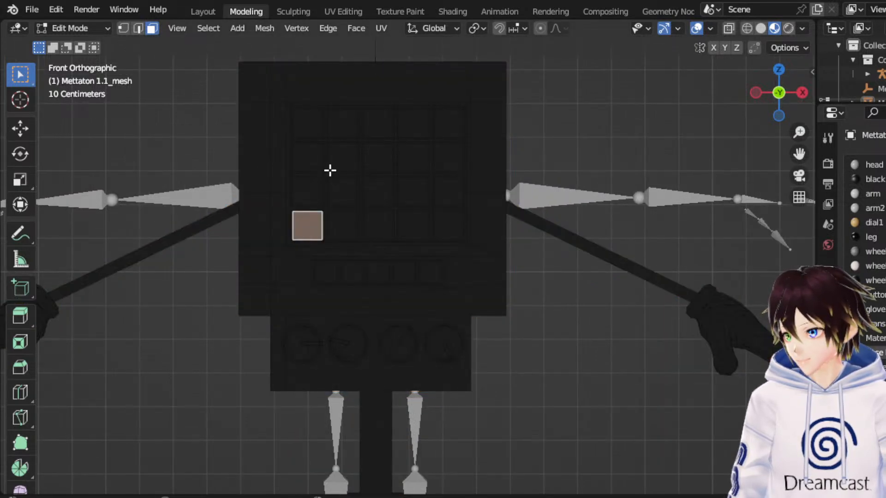
left_click(342, 226, "ctrl")
left_click(378, 226, "ctrl")
left_click(412, 226, "ctrl")
left_click(448, 226, "ctrl")
left_click(448, 192, "ctrl")
left_click(413, 191, "ctrl")
left_click(377, 191, "ctrl")
left_click(342, 192, "ctrl")
left_click(308, 192, "ctrl")
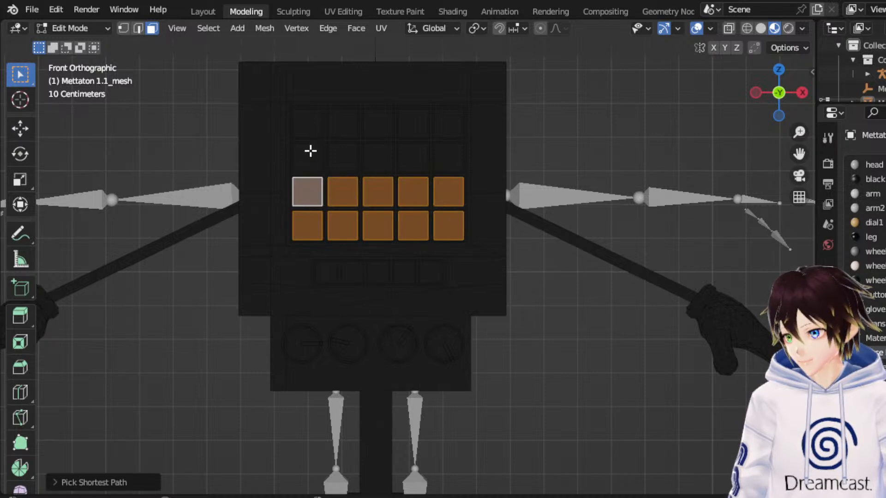
left_click(307, 156, "ctrl")
left_click(342, 157, "ctrl")
left_click(378, 157, "ctrl")
left_click(413, 157, "ctrl")
left_click(448, 156, "ctrl")
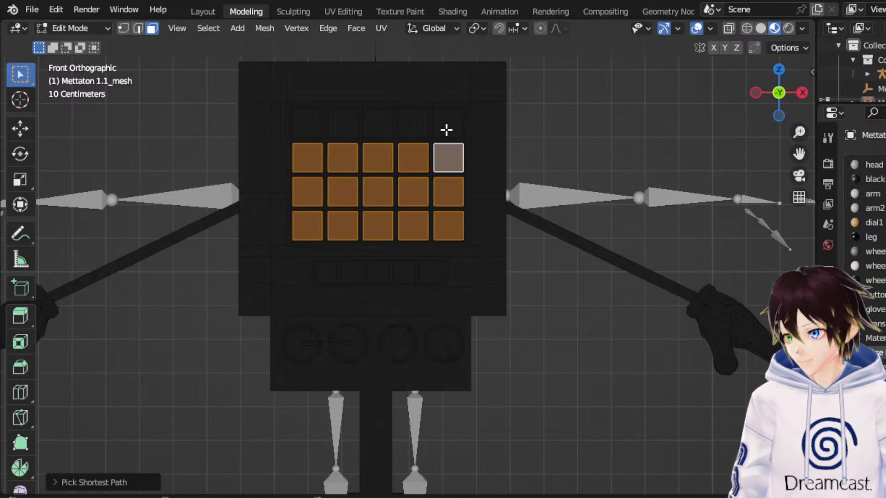
left_click(449, 122, "ctrl")
left_click(413, 122, "ctrl")
left_click(378, 123, "ctrl")
left_click(342, 122, "ctrl")
left_click(308, 122, "ctrl")
left_click(325, 274, "ctrl")
left_click(352, 273, "ctrl")
left_click(378, 273, "ctrl")
left_click(404, 273, "ctrl")
left_click(430, 273, "ctrl")
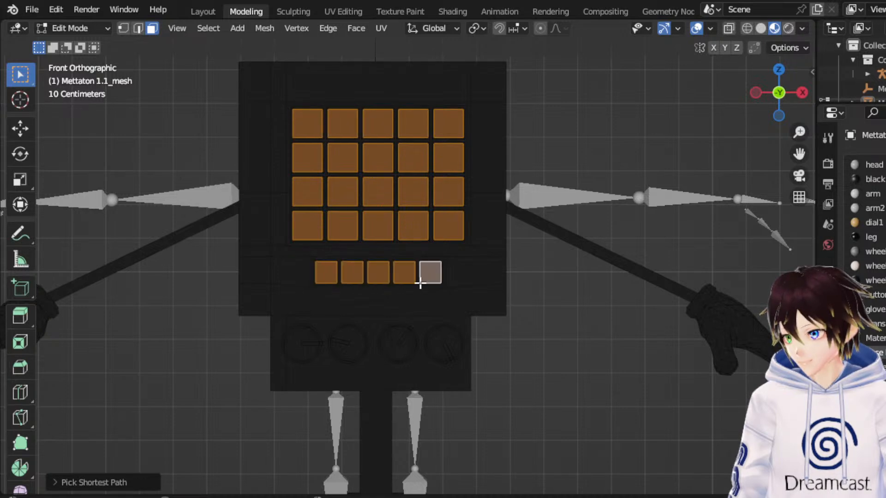
key("ctrl+KP_Add")
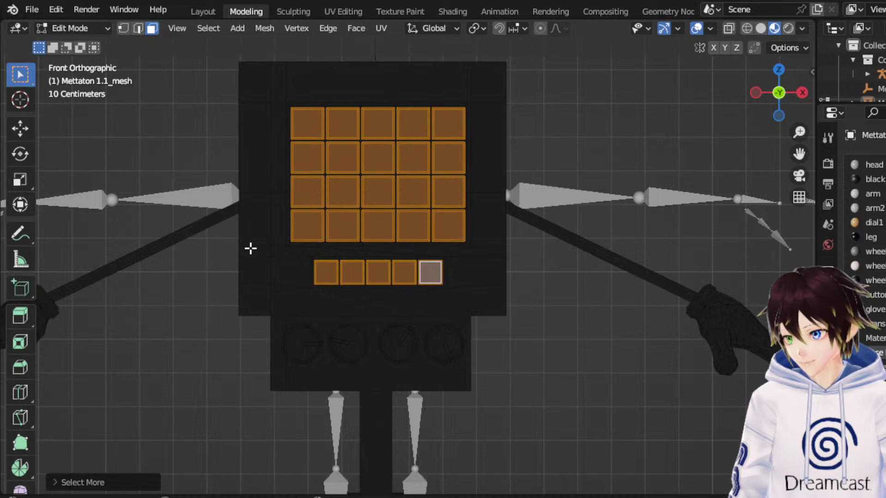
left_click(615, 369)
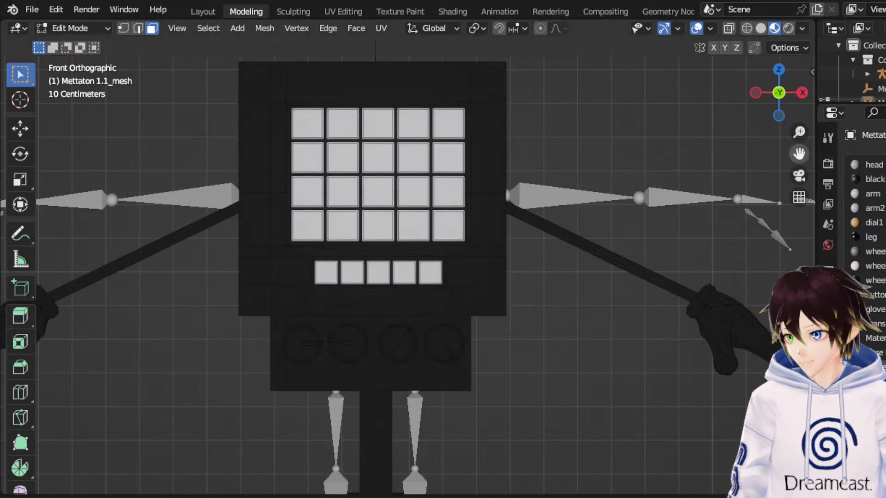
Try to select the four dial discs by growing the selection from one front face on each dial.
left_click_drag(797, 155, 849, 39)
scroll(554, 184, "up", 6)
left_click(243, 170)
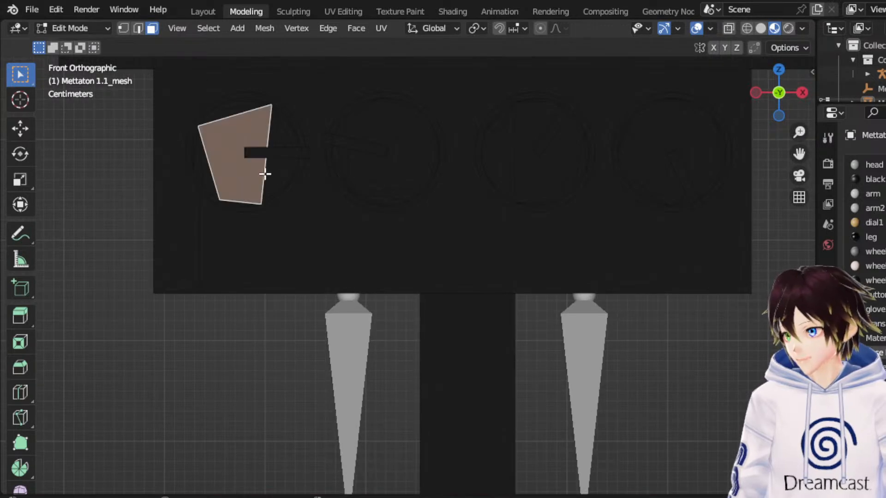
left_click(407, 154, "shift")
left_click(523, 136, "shift")
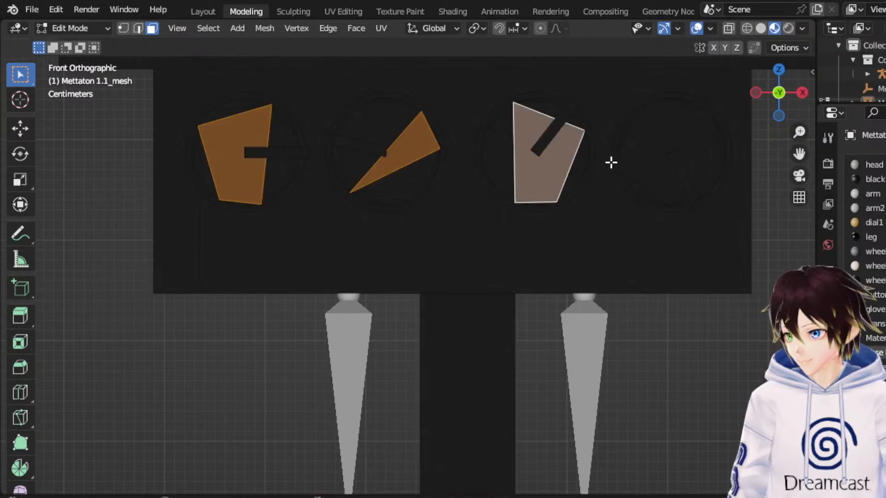
left_click(642, 146, "shift")
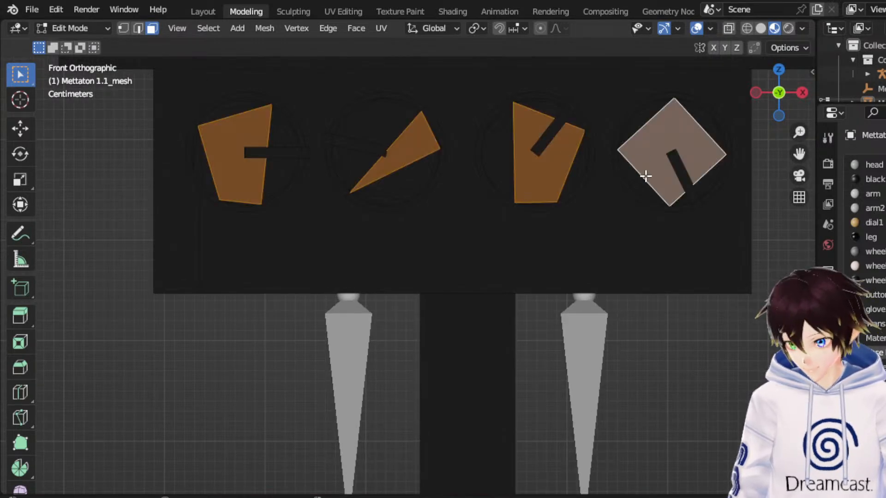
key("ctrl+KP_Add")
key("ctrl+KP_Add")
key("ctrl+KP_Add")
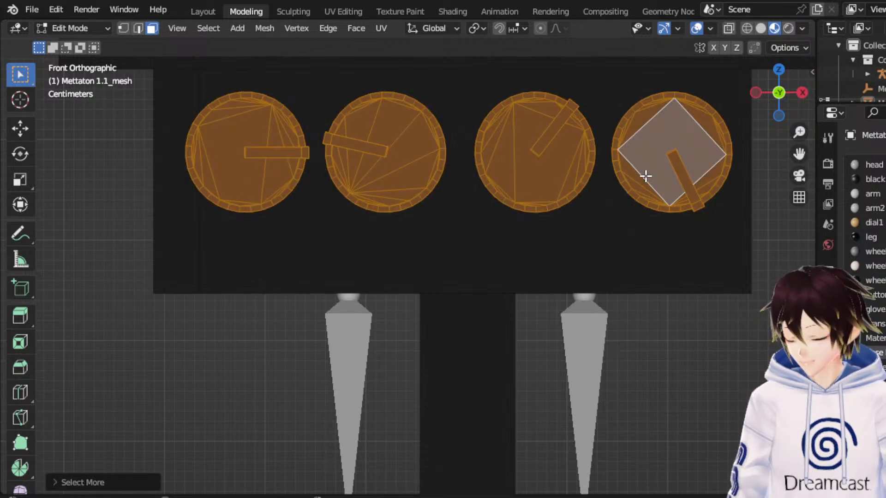
Select the front faces of the pointers on all four dials.
left_click(272, 152)
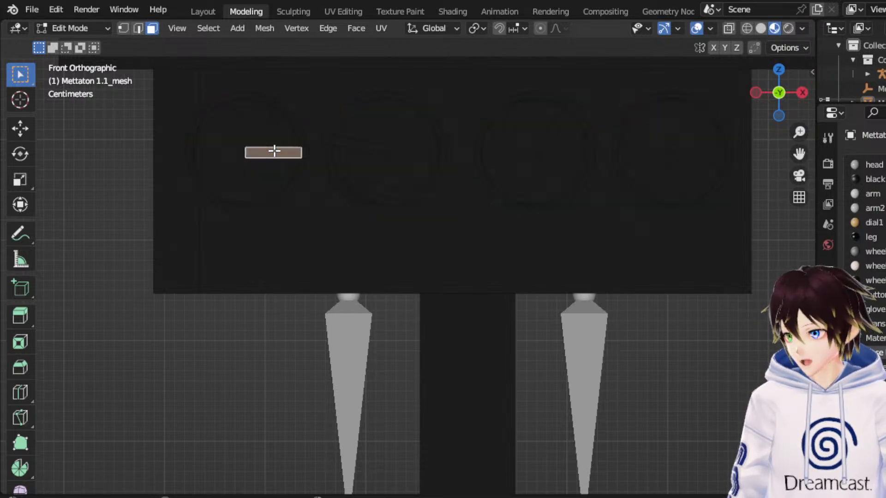
left_click(356, 143, "shift")
left_click(559, 123, "shift")
left_click(681, 167, "shift")
middle_click_drag(500, 212, 525, 135)
scroll(526, 128, "down", 5)
left_click_drag(799, 154, 734, 474)
scroll(614, 384, "up", 2)
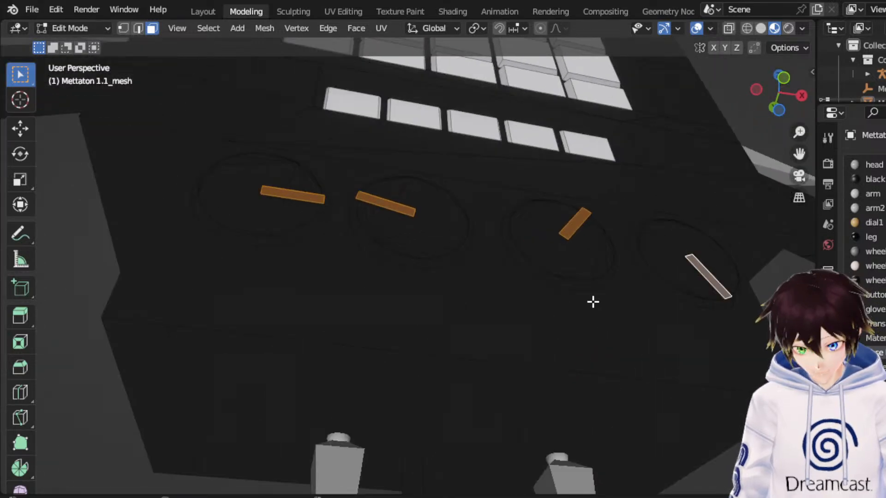
Try to grow the pointer selection over their sides, and undo the expansion.
key("ctrl+KP_Add")
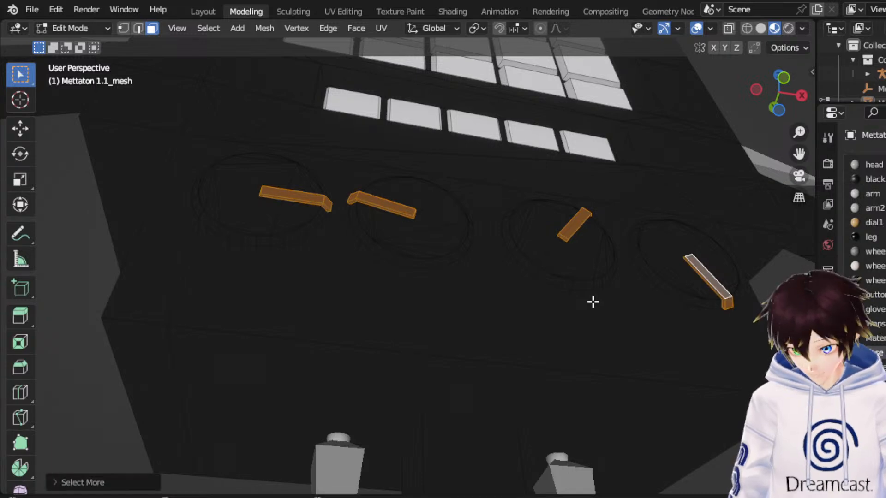
key("ctrl+KP_Add")
key("ctrl+z")
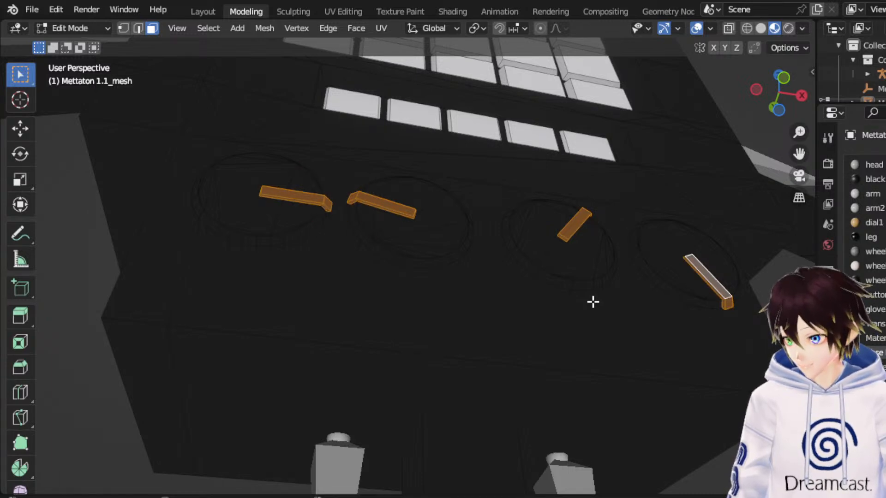
key("ctrl+z")
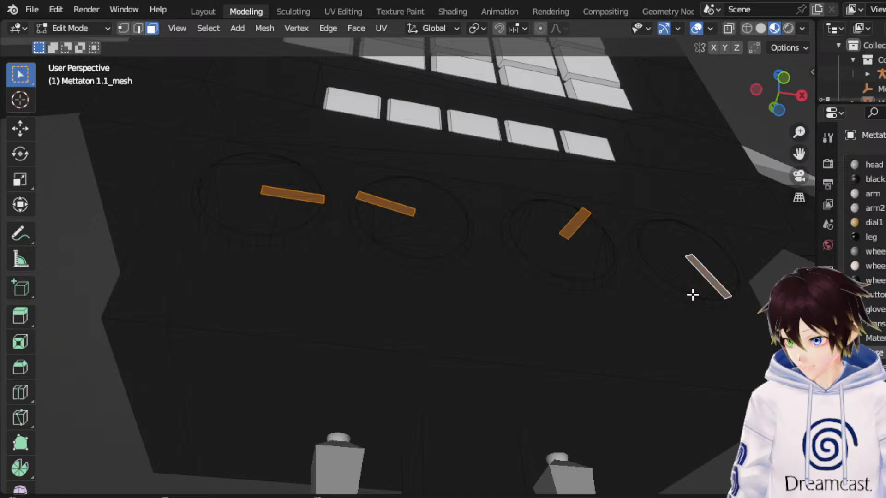
left_click(715, 342, "shift")
key("ctrl+z")
Add the outer end face of each dial pointer to the selection.
middle_click_drag(715, 317, 577, 202)
left_click(582, 183, "shift")
middle_click_drag(409, 200, 386, 269)
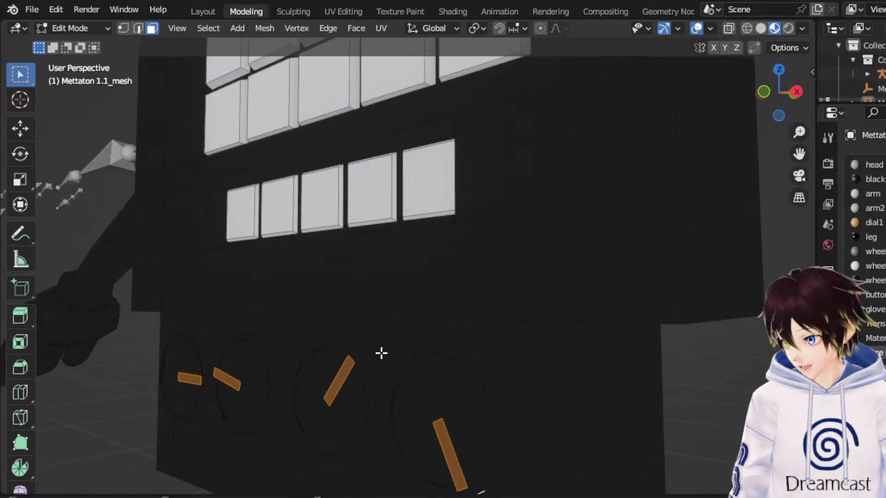
middle_click_drag(367, 351, 395, 372)
left_click(452, 357, "shift")
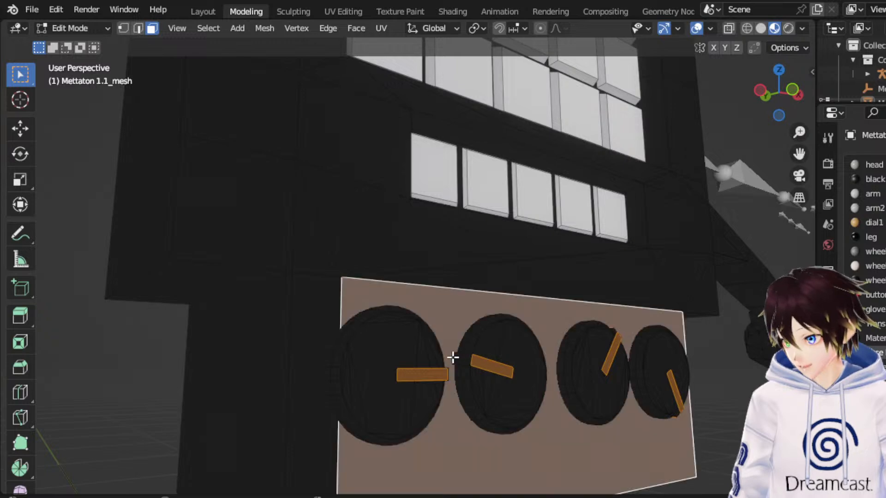
left_click(454, 358, "shift")
middle_click_drag(454, 358, 271, 344)
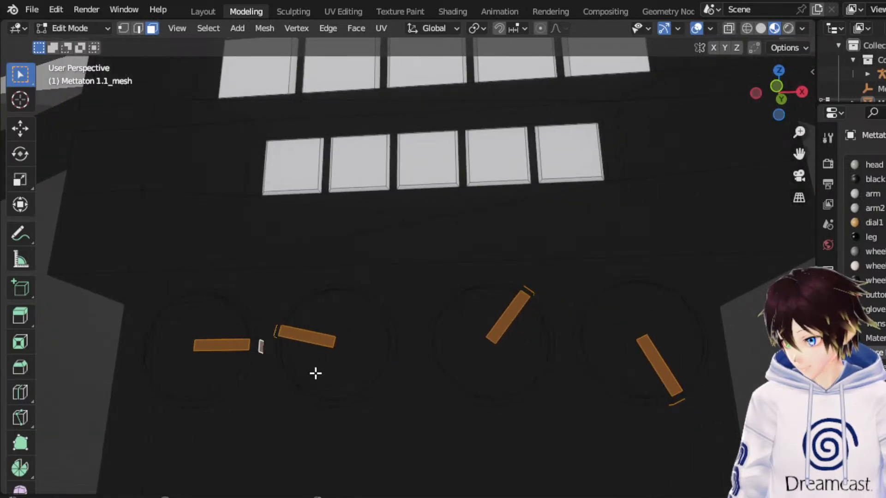
Grow the selection to cover the four complete dial pointers and hide them.
key("ctrl+KP_6")
key("ctrl+KP_Add")
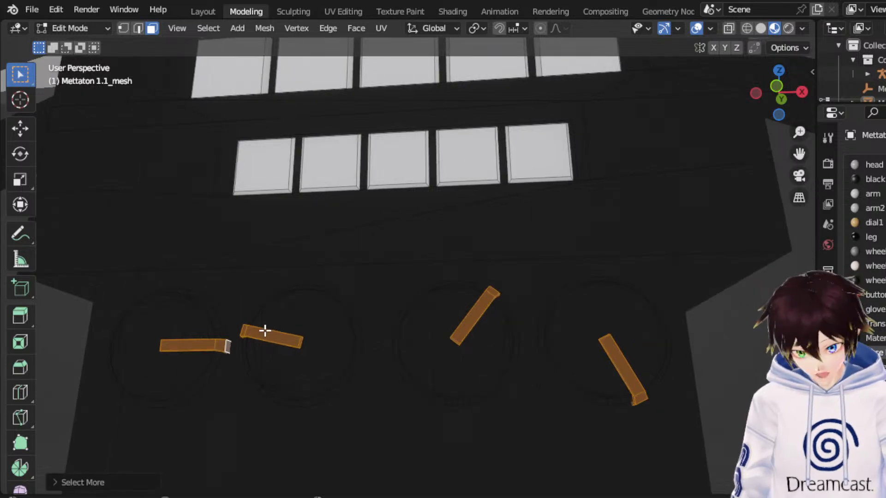
middle_click_drag(494, 346, 521, 289)
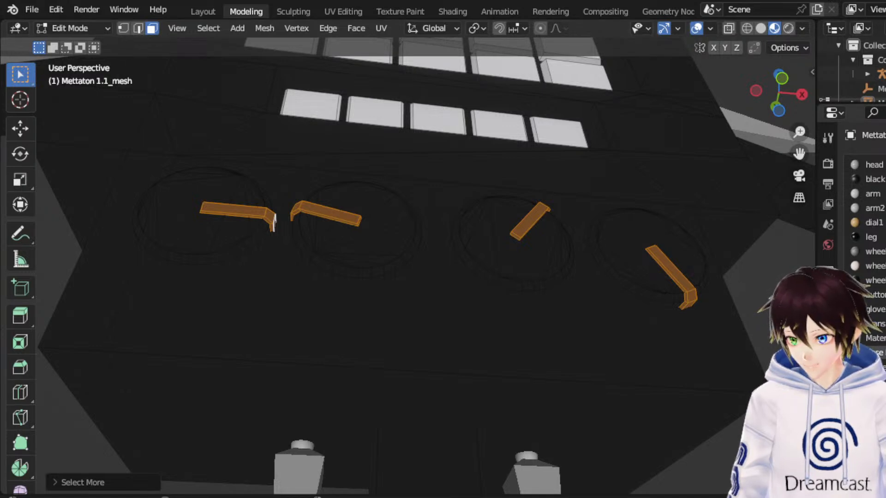
middle_click_drag(498, 327, 490, 312)
key("h")
Select the four dial faces, grow the selection to include their rims, and assign the white material.
left_click(487, 244)
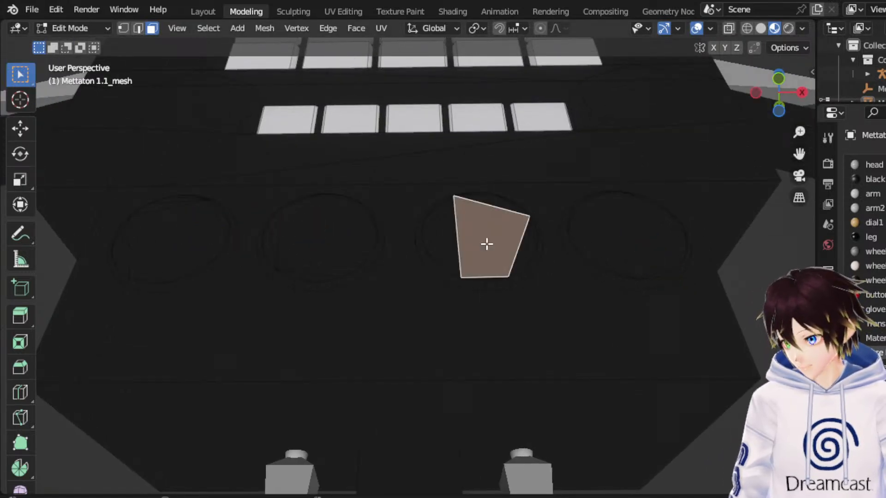
left_click(309, 225, "shift")
left_click(193, 233, "shift")
left_click(619, 248, "shift")
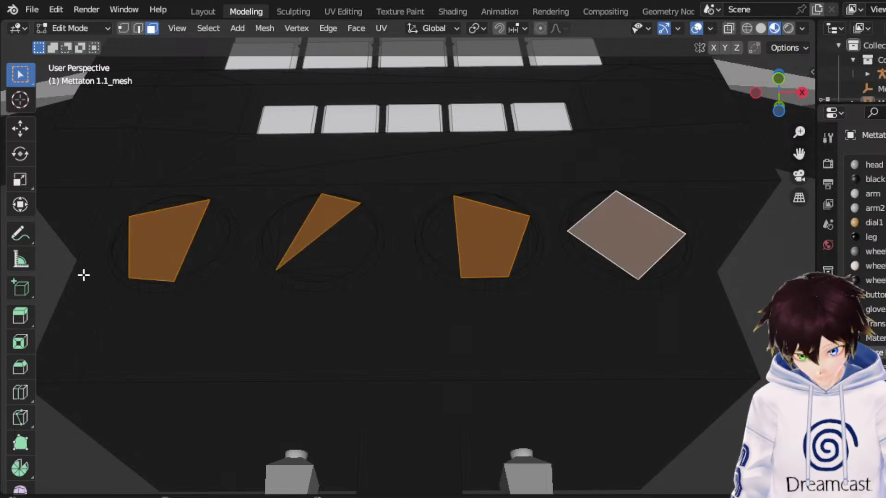
key("ctrl+KP_Add")
key("ctrl+KP_Add")
key("ctrl+KP_Add")
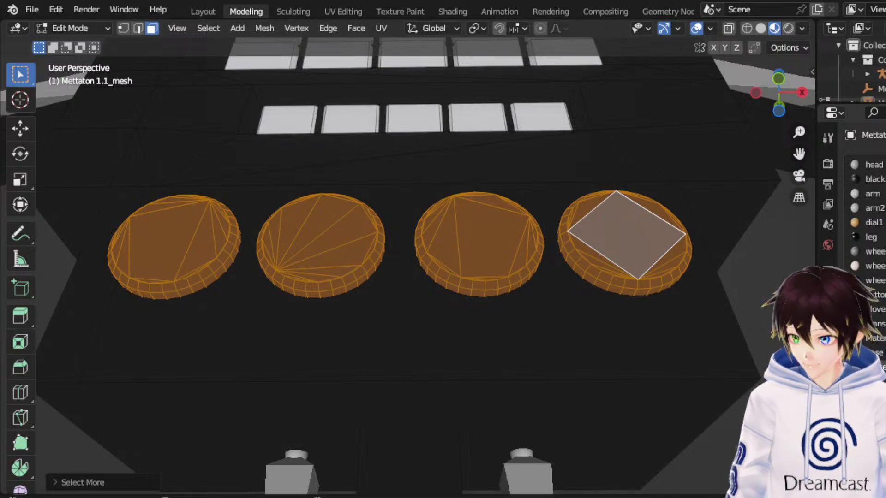
Reveal the hidden dial pointers and return the robot mesh to Object Mode.
middle_click_drag(473, 290, 487, 294)
key("alt+h")
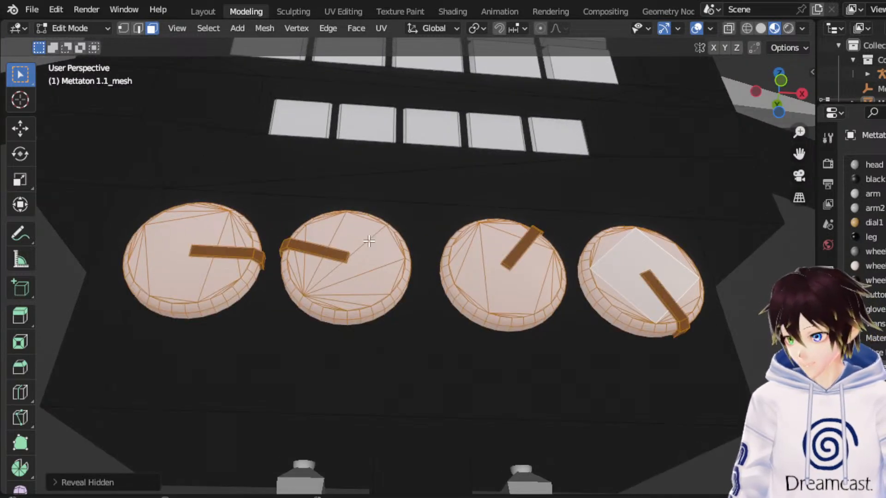
left_click(82, 28)
left_click(85, 44)
middle_click_drag(470, 177, 461, 209)
scroll(462, 209, "down", 3)
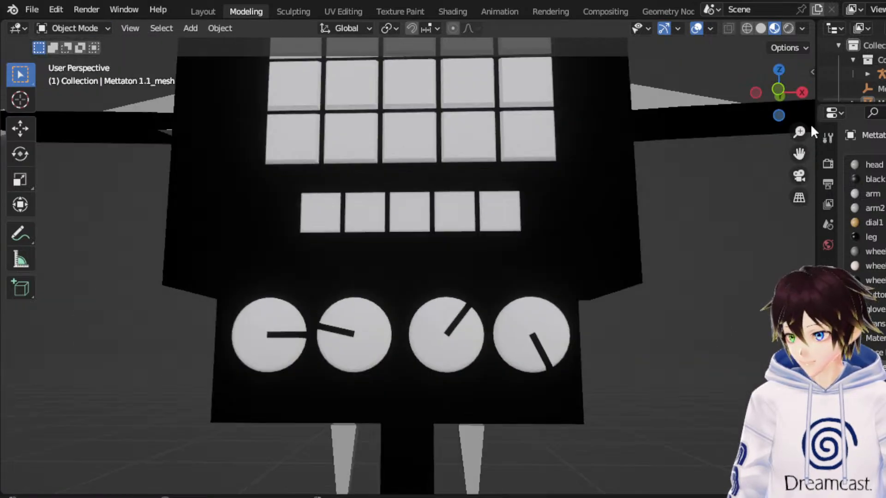
View the robot from the front in rendered shading with the overlays hidden.
left_click(779, 87)
scroll(701, 246, "down", 3)
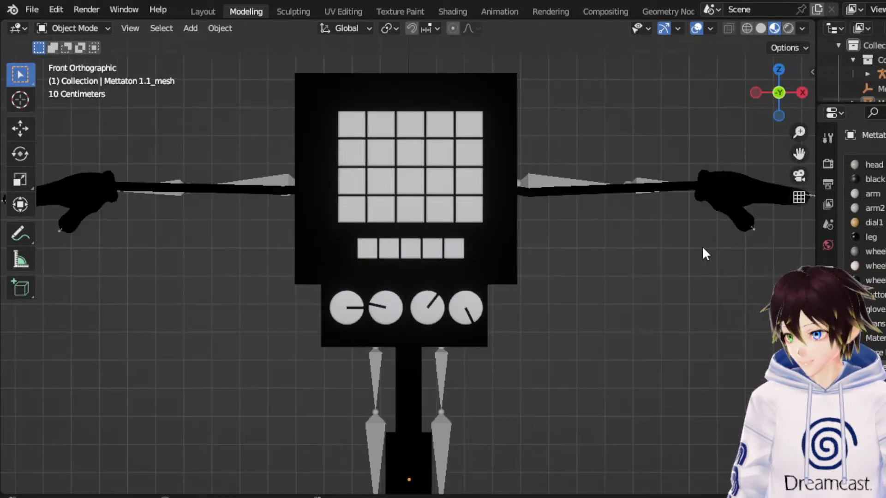
left_click(692, 28)
left_click(788, 28)
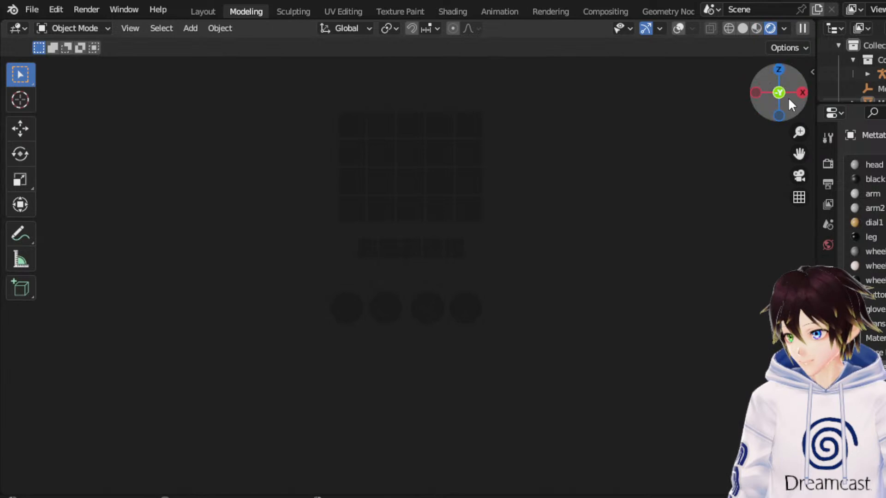
Raise the White material's Emission colour to white so the tiles and dials glow.
scroll(865, 231, "down", 10)
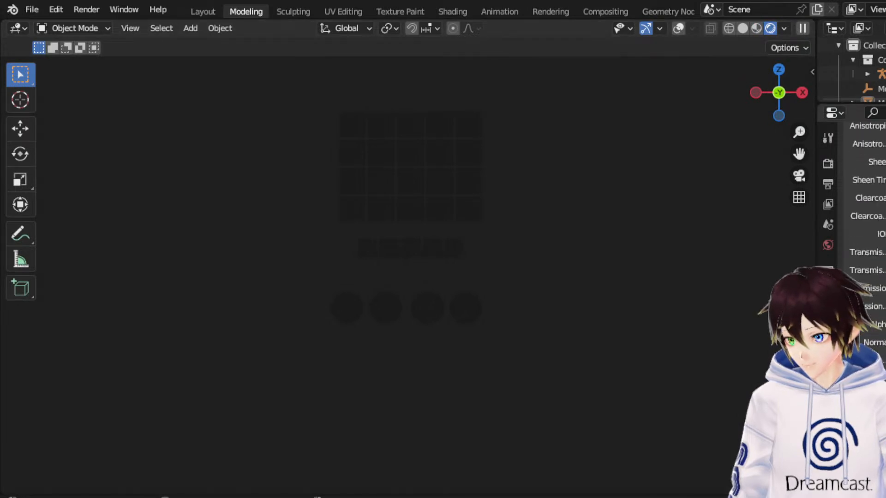
left_click(885, 289)
left_click_drag(885, 186, 885, 82)
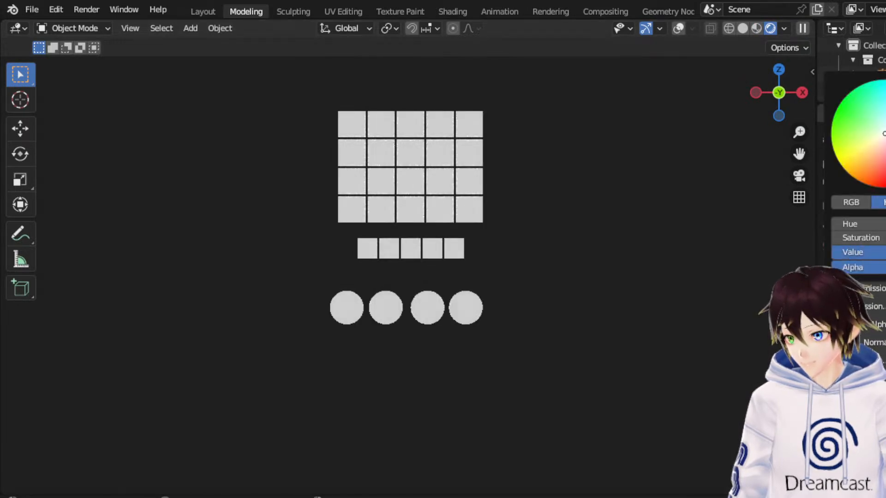
left_click_drag(798, 153, 787, 198)
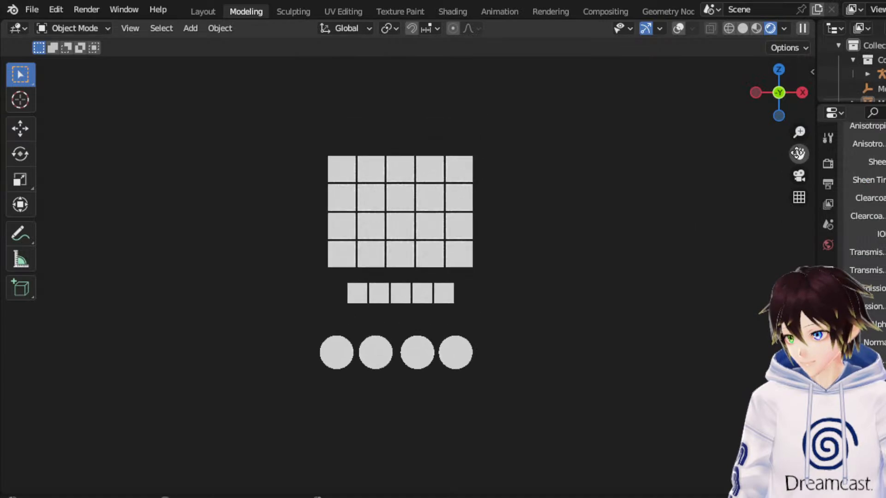
scroll(865, 194, "up", 10)
scroll(883, 216, "down", 2)
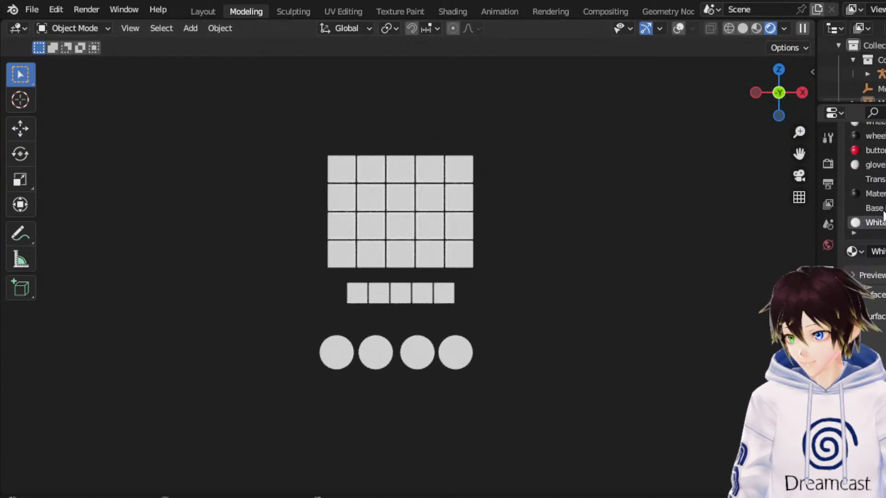
Adjust the Base material's surface settings so the body renders solid black without reflected glow around the tiles.
left_click(882, 208)
scroll(867, 194, "down", 10)
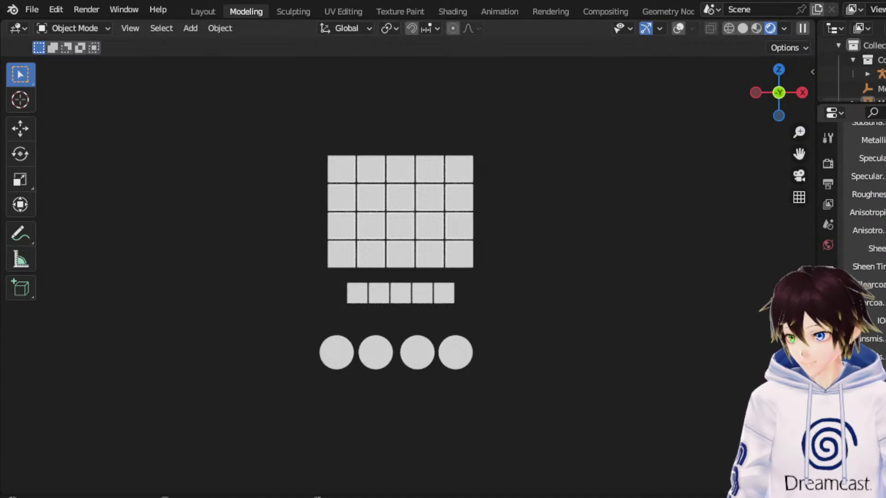
key("ctrl+z")
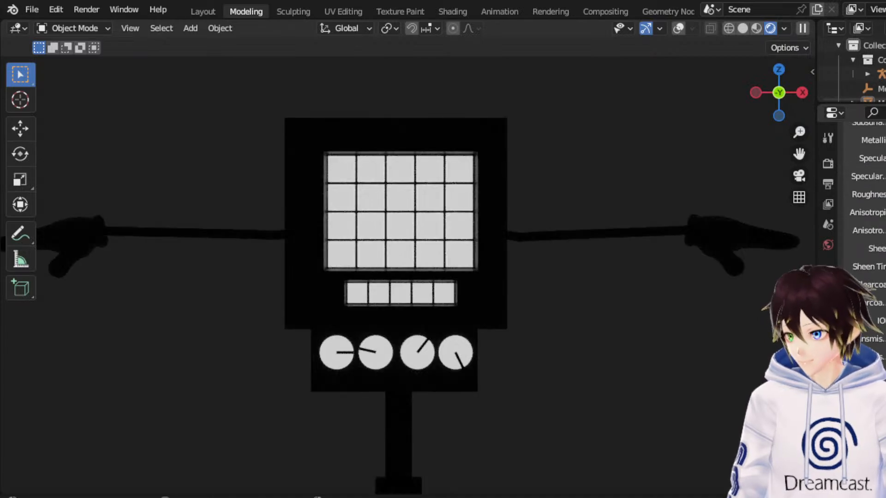
scroll(704, 325, "up", 2)
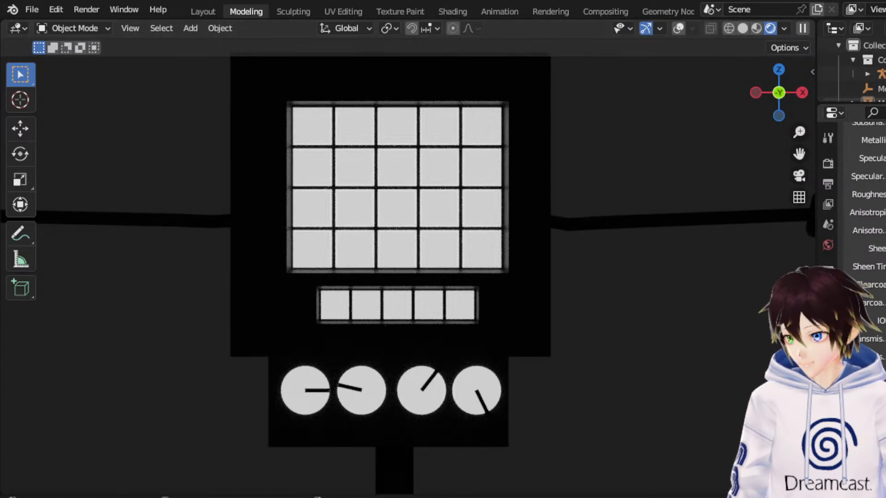
scroll(866, 207, "up", 1)
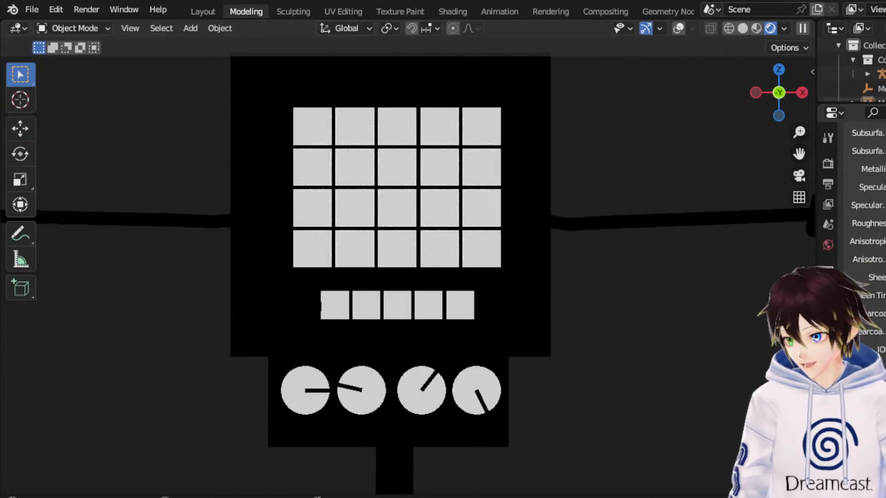
scroll(655, 297, "down", 1)
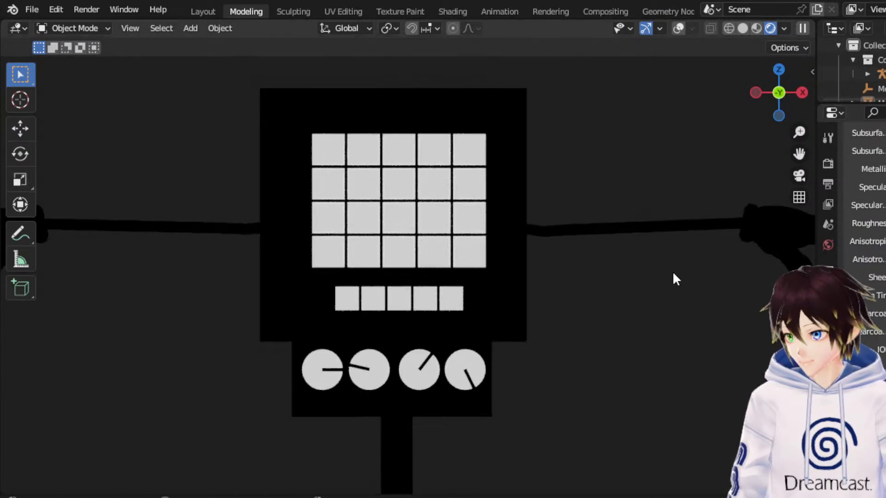
left_click_drag(799, 153, 840, 150)
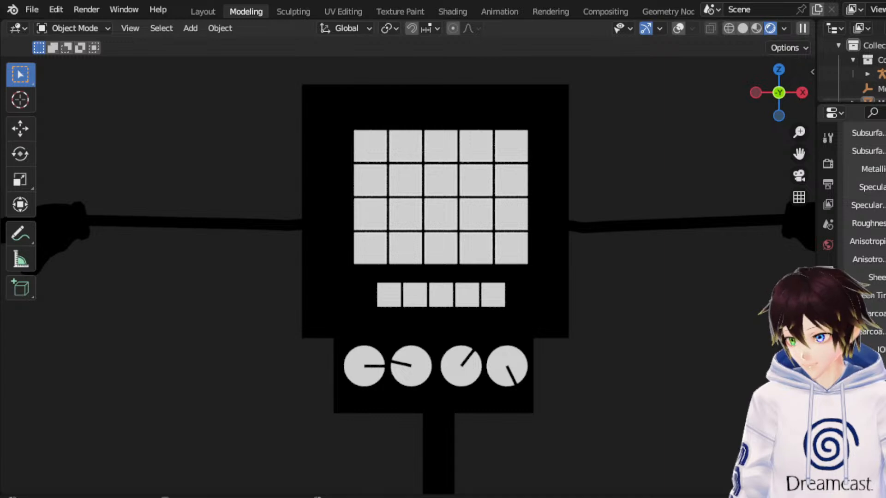
Show the overlays again, switch to wireframe shading, and put the robot mesh in Edit Mode.
left_click(678, 28)
left_click(473, 267)
mouse_move(472, 276)
middle_mouse_down()
mouse_move(508, 192)
mouse_move(398, 217)
middle_mouse_up()
left_click(731, 27)
left_click(92, 30)
left_click(65, 57)
Select the entire first dial including its rim and pointer, and frame it in front view.
middle_click_drag(434, 257, 401, 310)
scroll(349, 375, "up", 3)
left_click(335, 379)
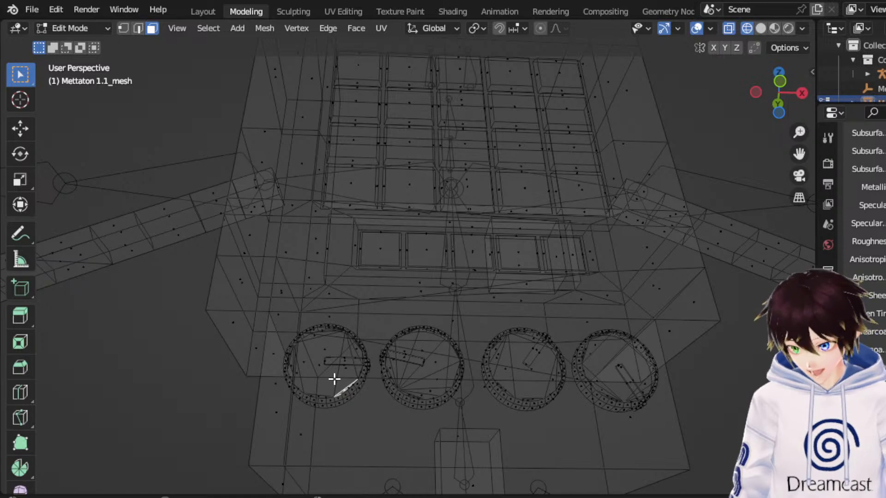
key("ctrl+KP_Add")
key("ctrl+KP_Add")
key("ctrl+KP_Add")
key("ctrl+KP_Add")
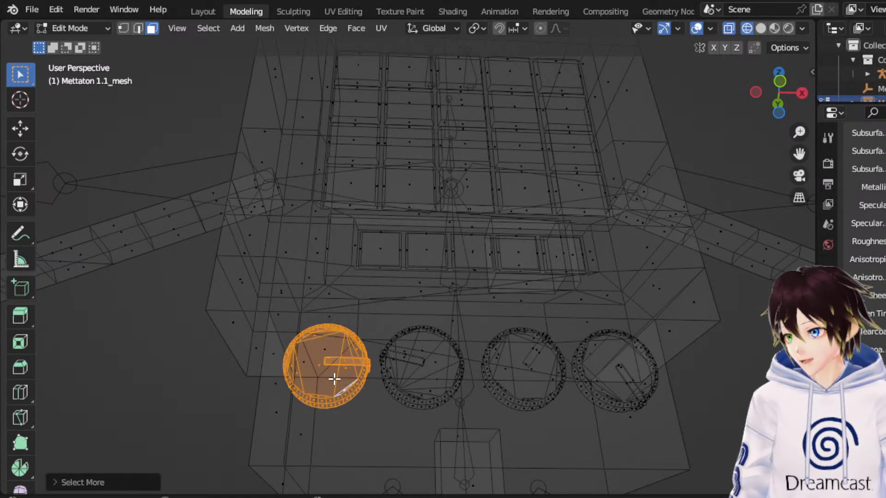
left_click(778, 103)
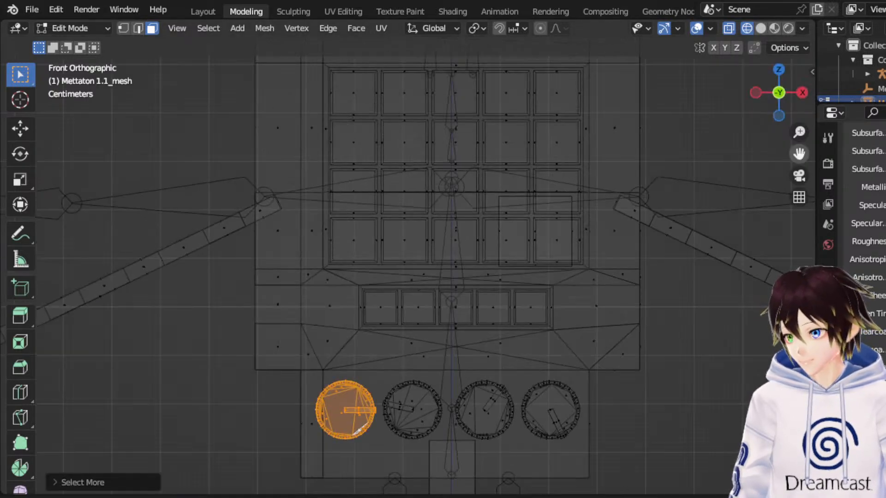
left_click_drag(799, 153, 831, 37)
scroll(506, 257, "up", 4)
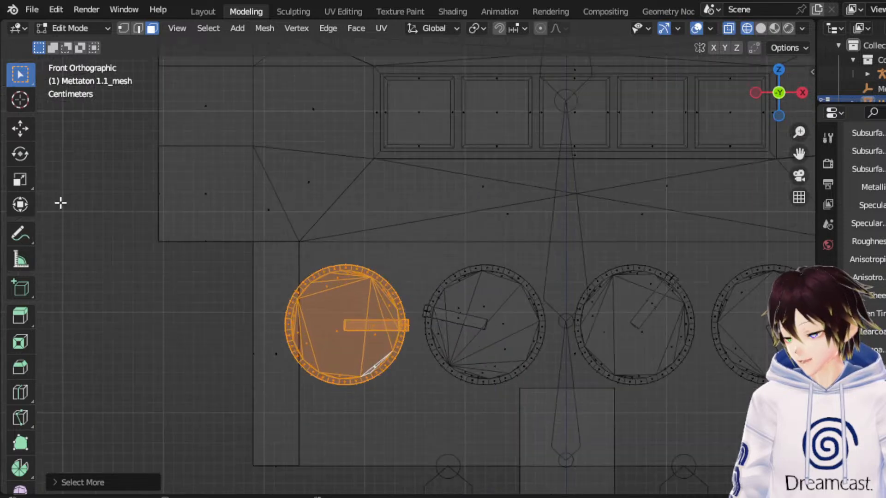
Rotate the selected first dial counterclockwise until its pointer points straight up, and return the robot mesh to Object Mode.
left_click(16, 158)
left_click_drag(393, 277, 239, 230)
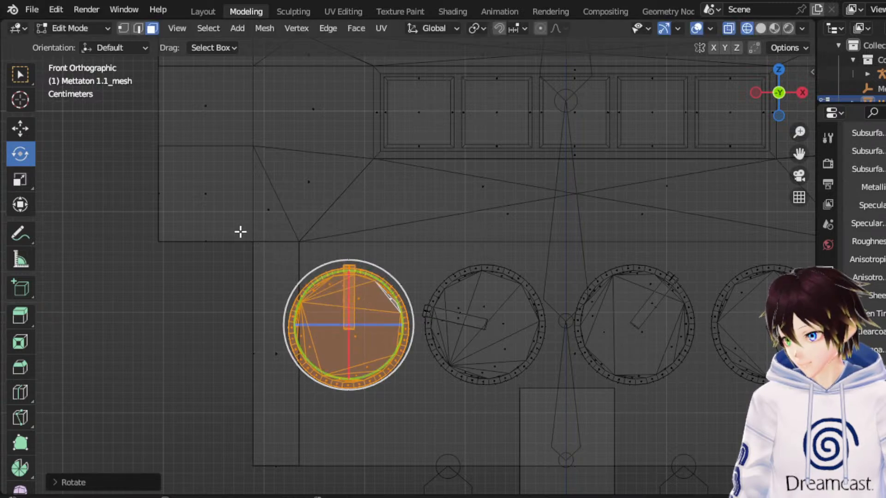
left_click(64, 31)
left_click(76, 45)
Check the robot with its rotated dial in Material Preview shading.
scroll(651, 253, "down", 4)
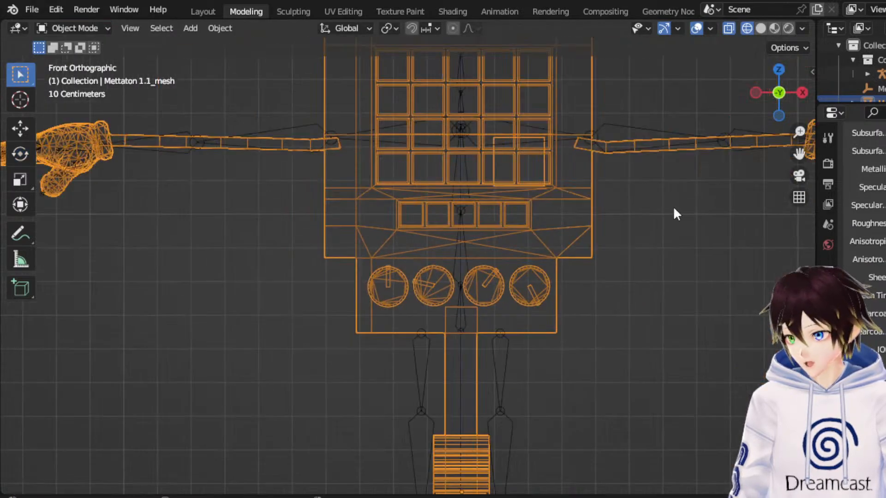
left_click(770, 28)
left_click_drag(802, 149, 772, 222)
left_click(678, 29)
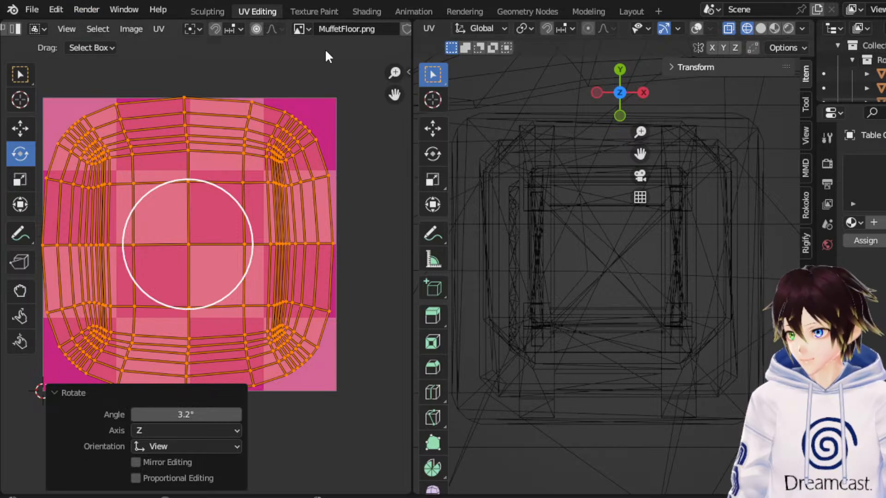
Switch to the Modeling workspace, get close to the Table Cloth object, and put it in Object Mode.
left_click(590, 11)
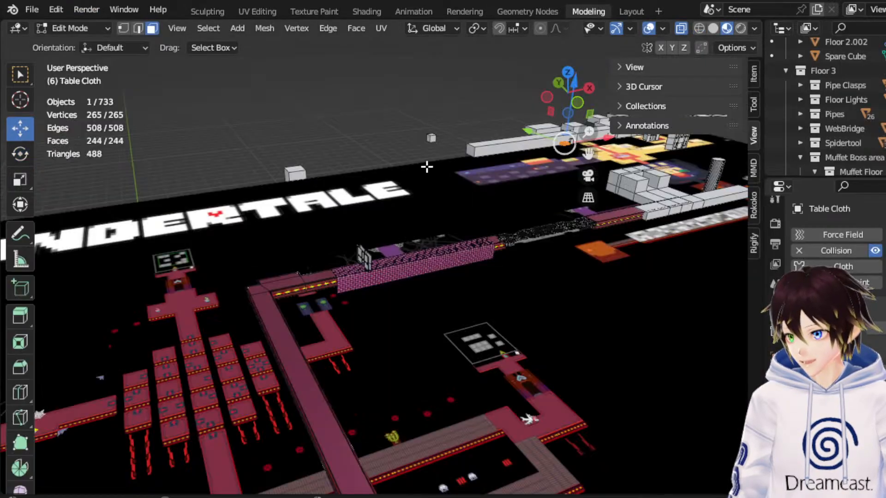
middle_click_drag(423, 173, 337, 168)
left_click_drag(588, 154, 74, 136)
middle_click_drag(353, 202, 456, 215)
scroll(414, 233, "up", 6)
scroll(405, 221, "up", 4)
middle_click_drag(396, 230, 392, 193, "shift")
scroll(405, 221, "up", 2)
scroll(401, 215, "down", 2)
scroll(397, 202, "up", 2)
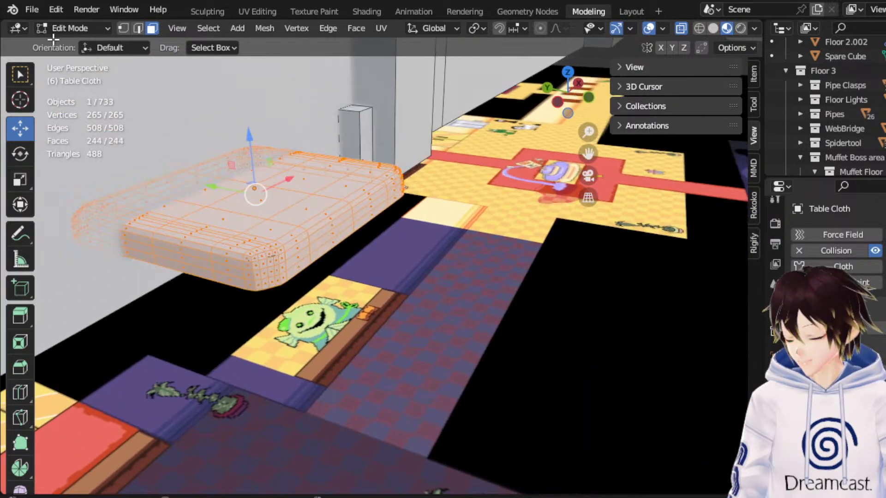
left_click(76, 28)
left_click(76, 41)
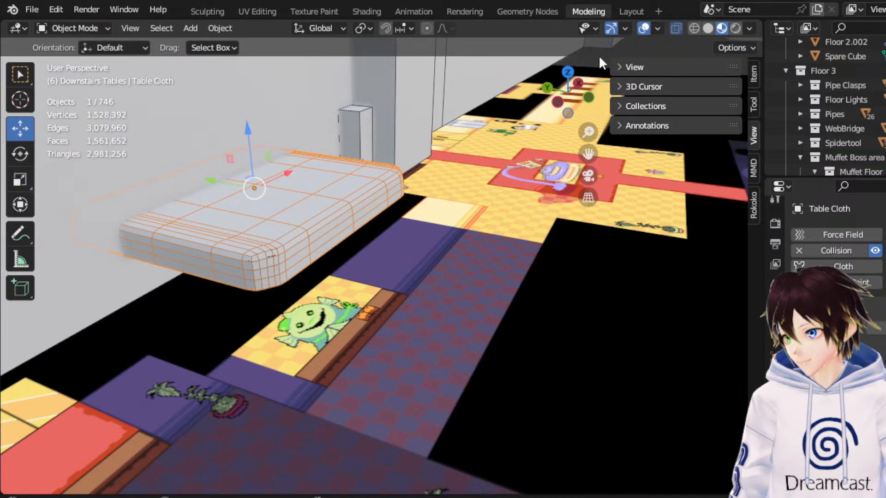
Apply Shade Smooth to all faces of the Table Cloth and return it to Object Mode.
left_click(643, 29)
left_click(645, 28)
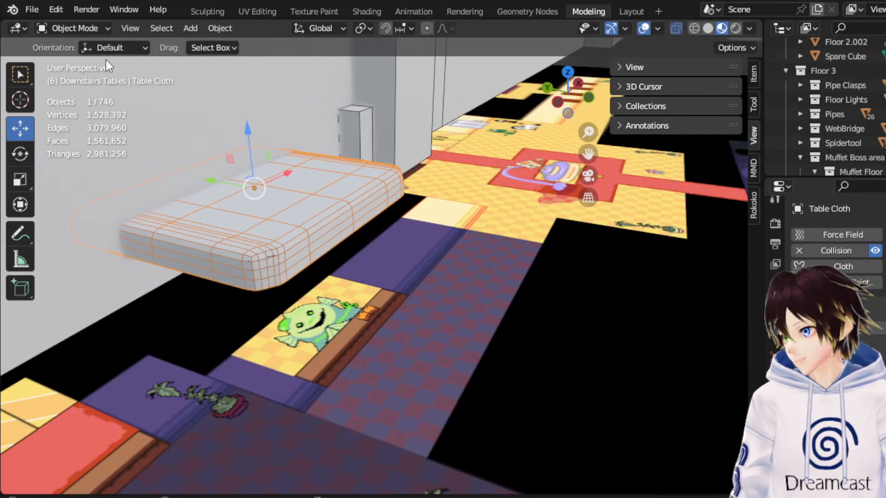
left_click(79, 28)
left_click(59, 60)
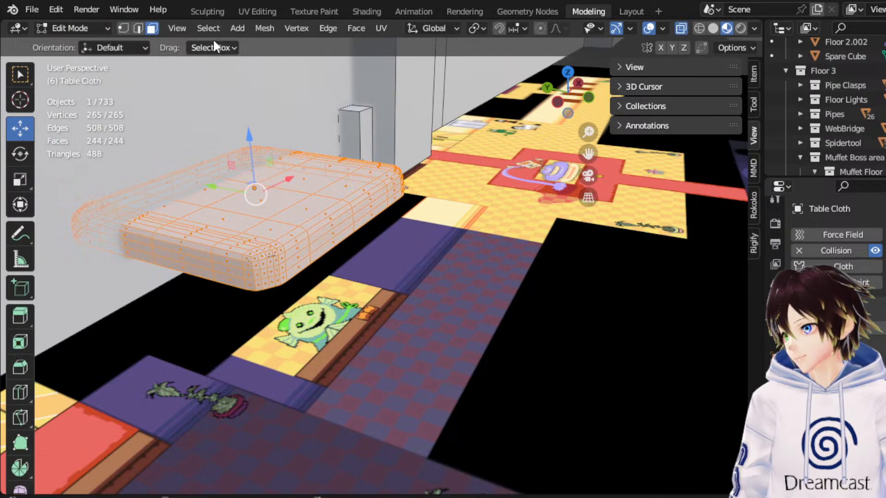
left_click(359, 28)
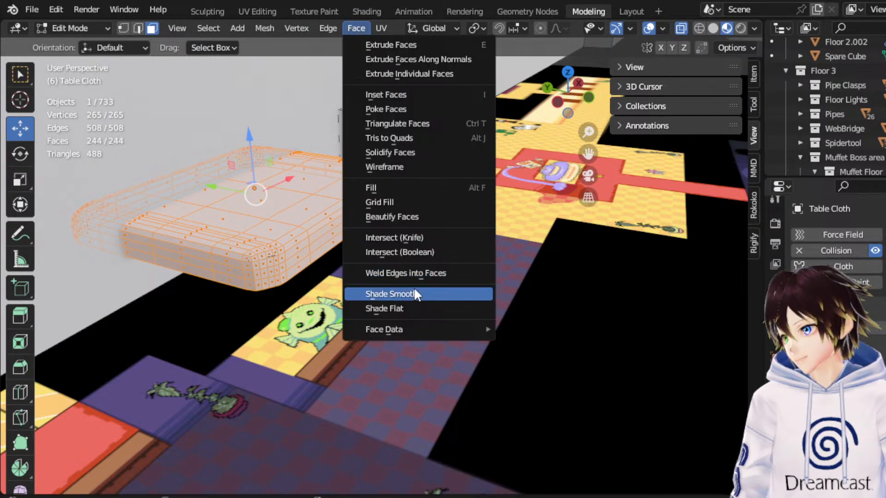
left_click(402, 291)
left_click(93, 31)
left_click(75, 41)
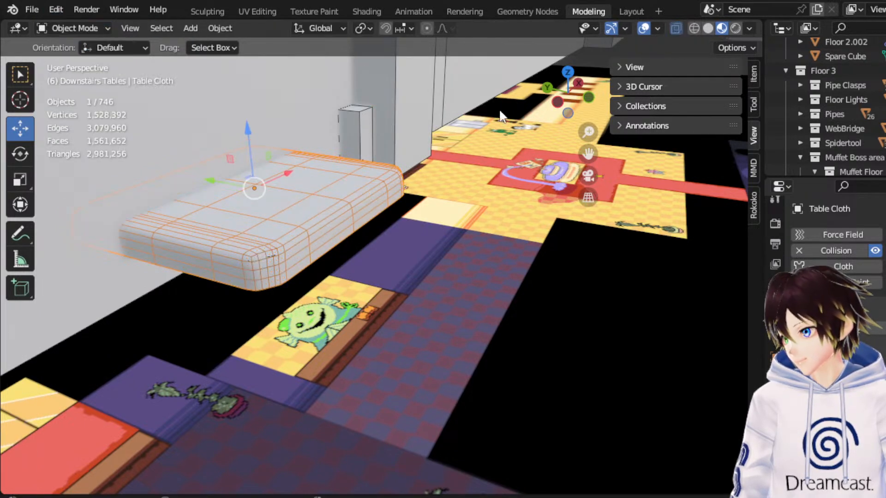
Hide the overlays and give the Table Cloth a new material named MTTTableCloth.
left_click(644, 29)
middle_click_drag(446, 131, 470, 146)
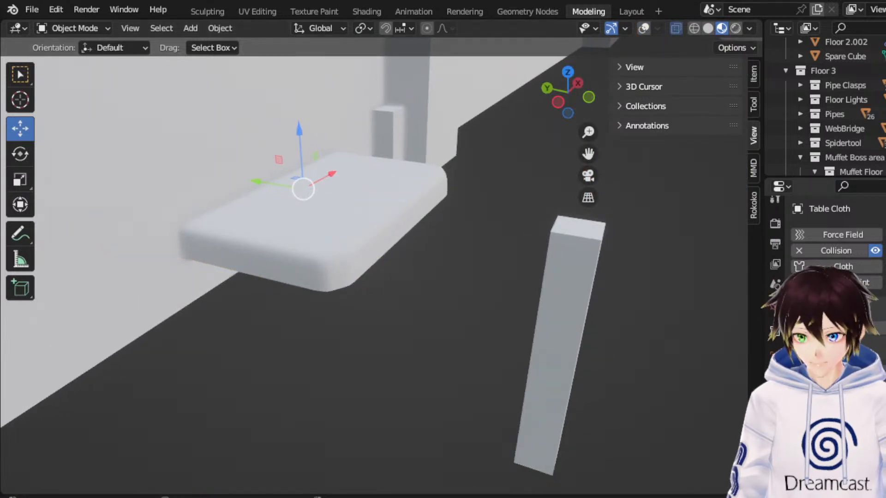
scroll(830, 360, "down", 4)
left_click(775, 476)
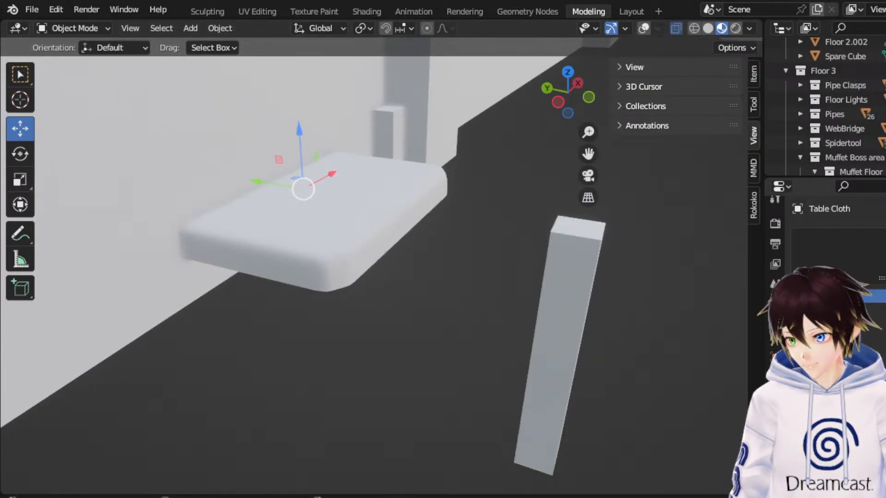
left_click(874, 296)
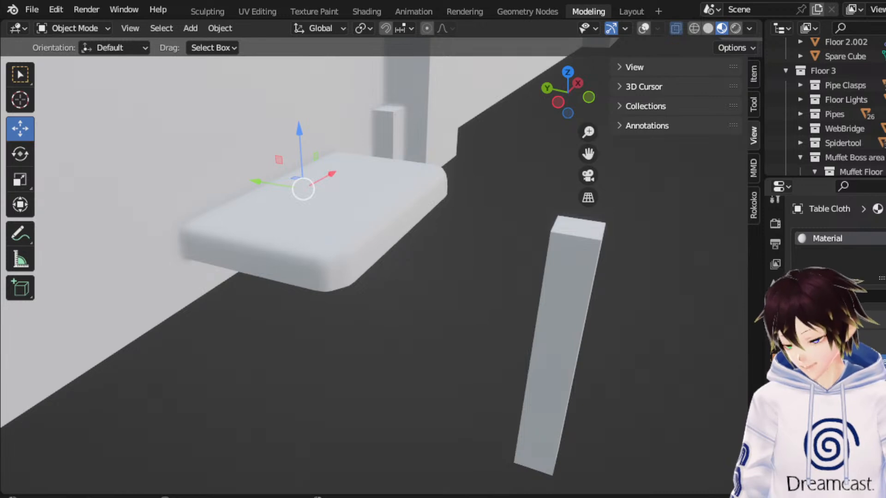
type("th")
key("Return")
Use an Image Texture with the purple table artwork as the base colour of the MTTTableCloth material.
scroll(837, 258, "down", 3)
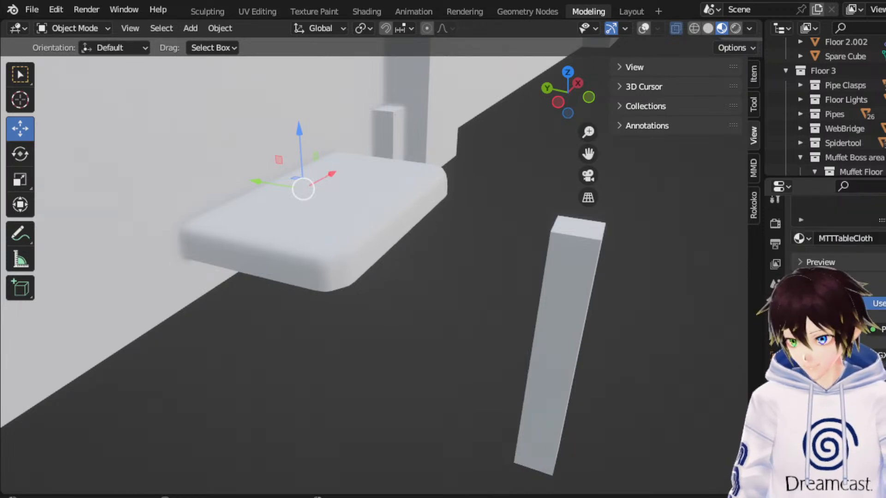
left_click(872, 393)
left_click(536, 266)
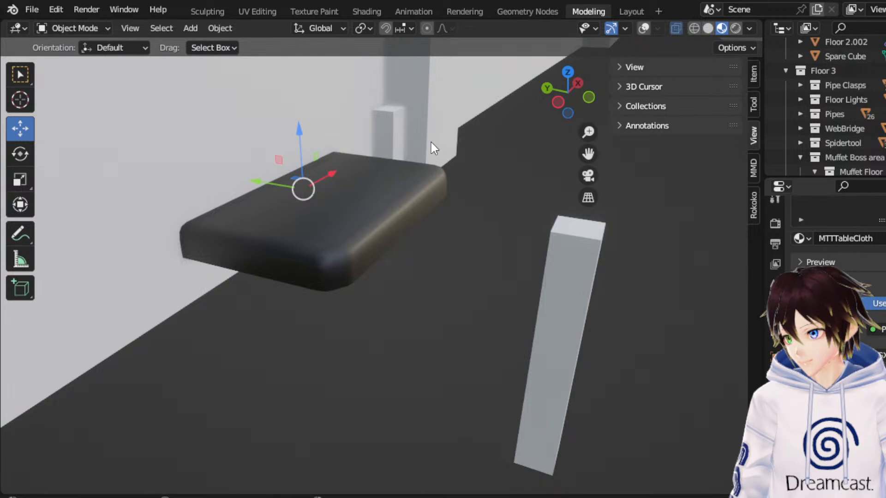
middle_click_drag(431, 142, 410, 192)
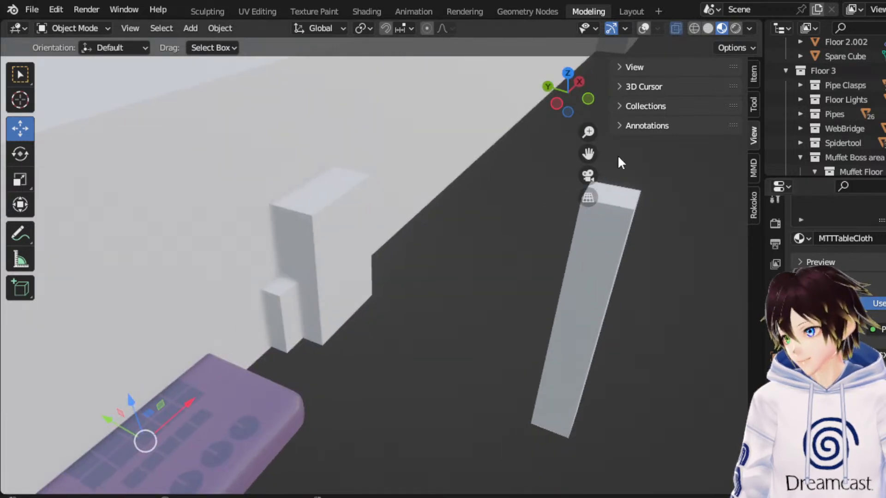
Examine how the purple texture wraps over the top and edges of the Table Cloth from several angles.
left_click_drag(590, 153, 466, 207)
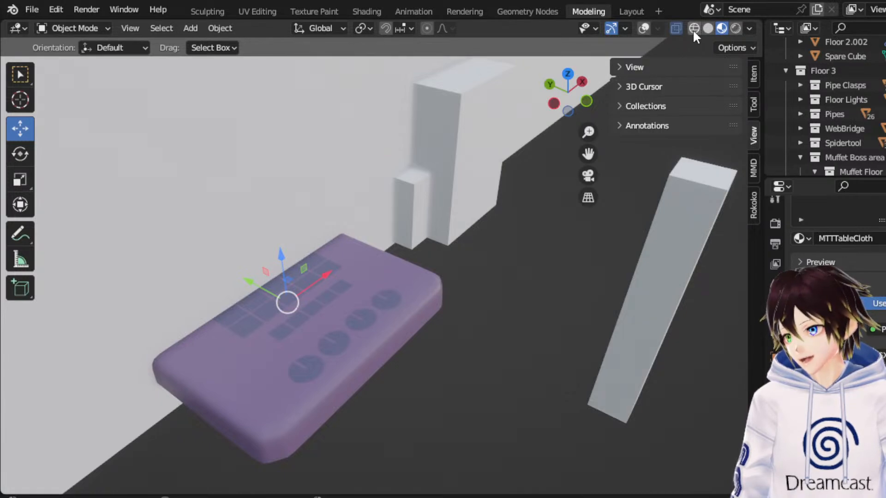
middle_click_drag(444, 271, 474, 228)
left_click_drag(590, 157, 858, 94)
middle_click_drag(441, 273, 414, 279)
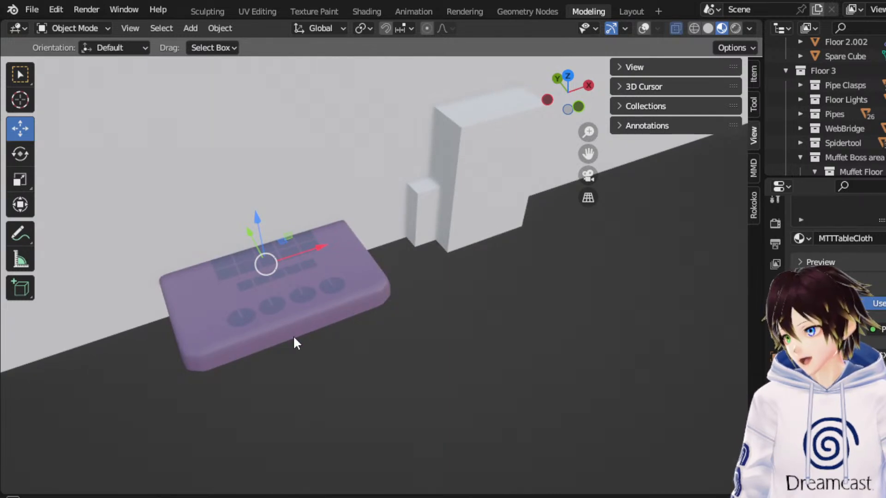
middle_click_drag(294, 338, 299, 337)
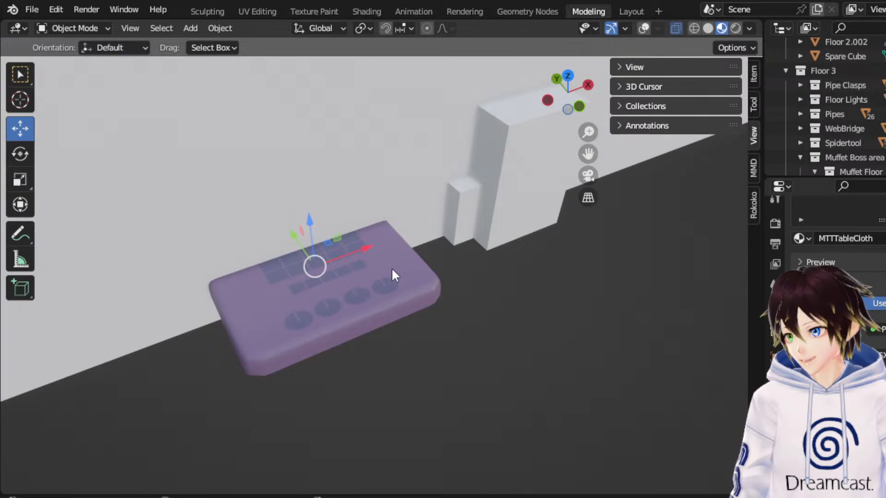
Show the overlays again and compare the Table Cloth with the drawn dining tables in wireframe top view.
left_click(643, 29)
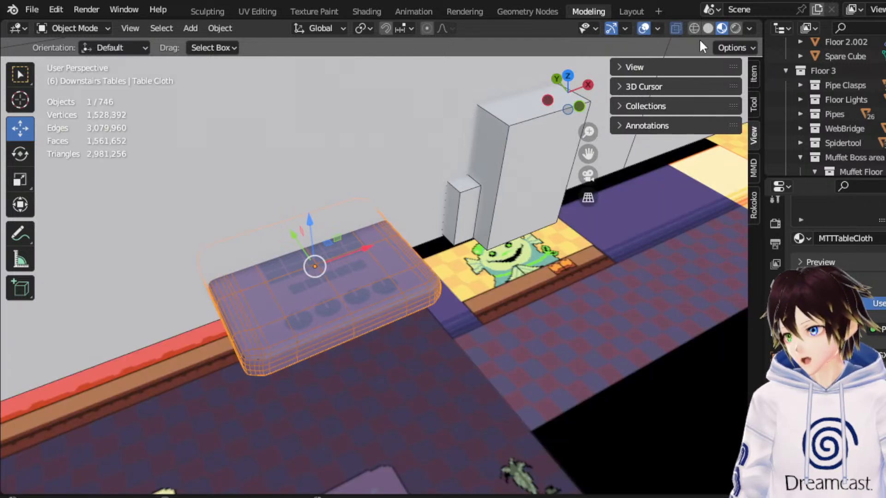
left_click(694, 29)
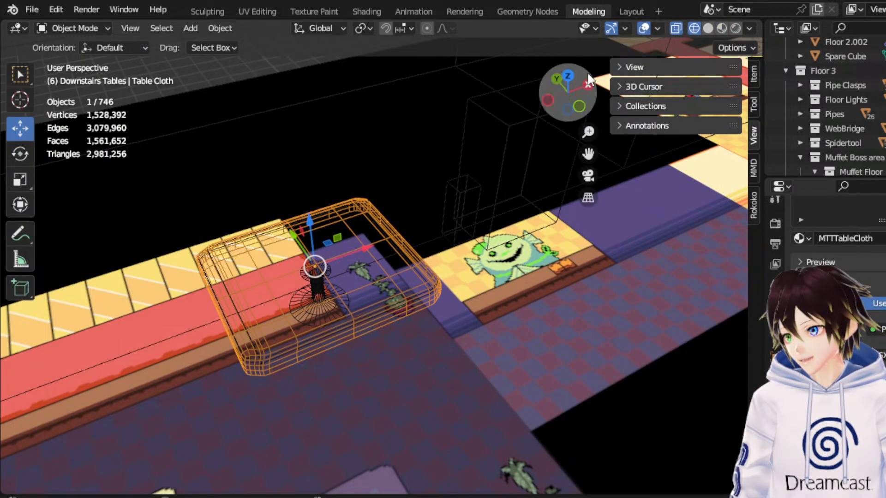
left_click(567, 76)
left_click_drag(588, 153, 843, 0)
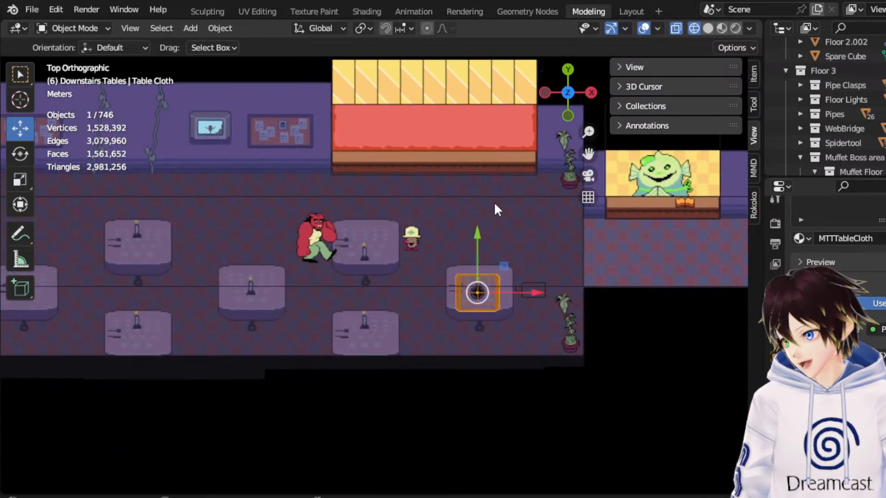
scroll(400, 259, "up", 5)
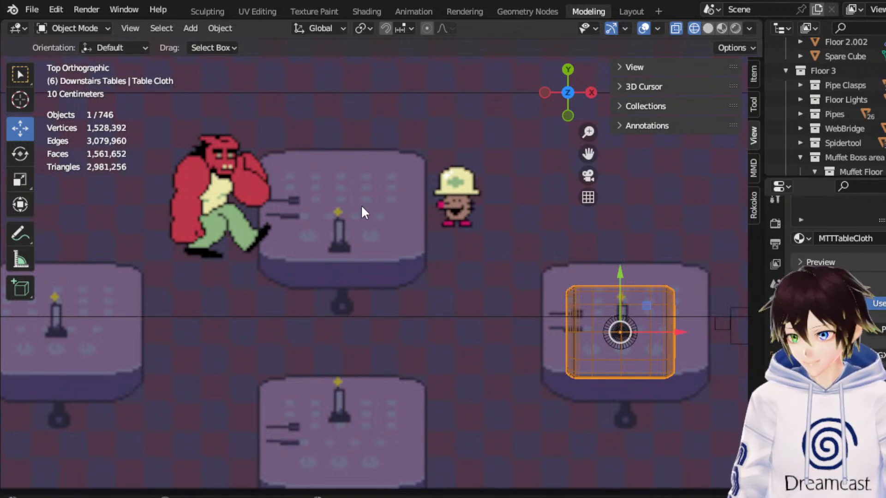
Inspect the dining room floor and its drawn tables in perspective with Material Preview shading.
middle_click_drag(360, 204, 536, 491)
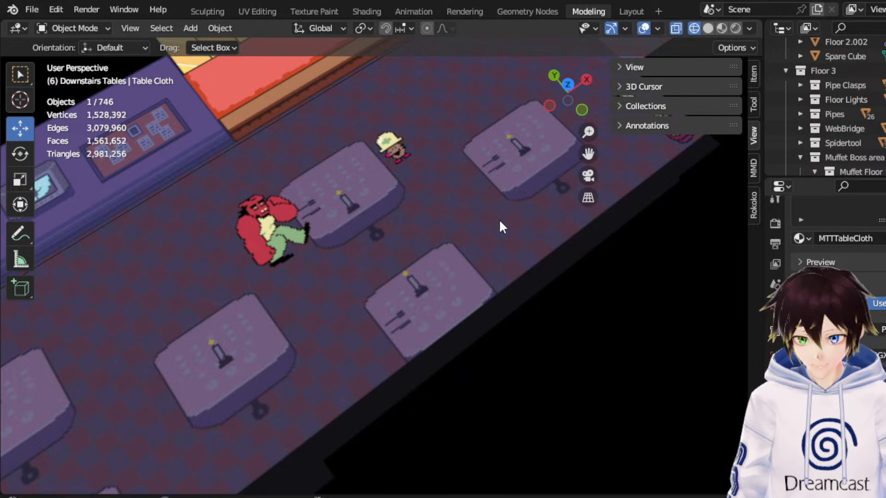
scroll(499, 218, "down", 2)
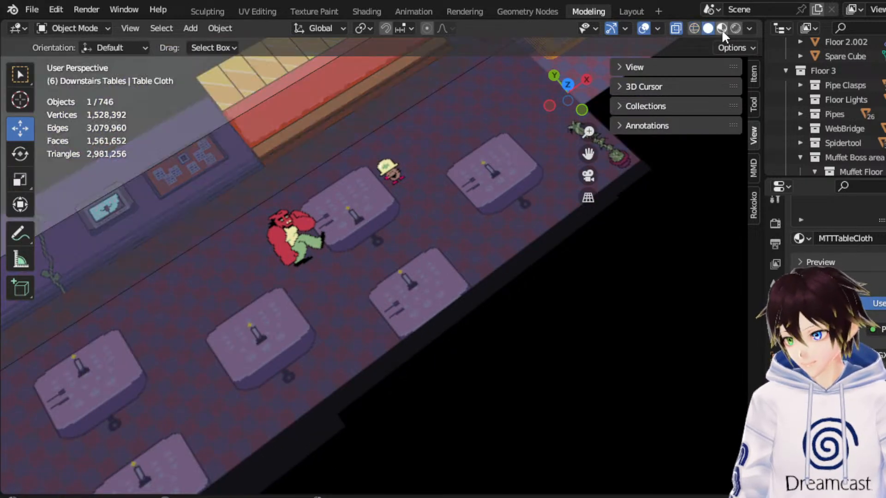
left_click(721, 29)
mouse_move(496, 205)
middle_mouse_down()
mouse_move(485, 145)
mouse_move(566, 146)
middle_mouse_up()
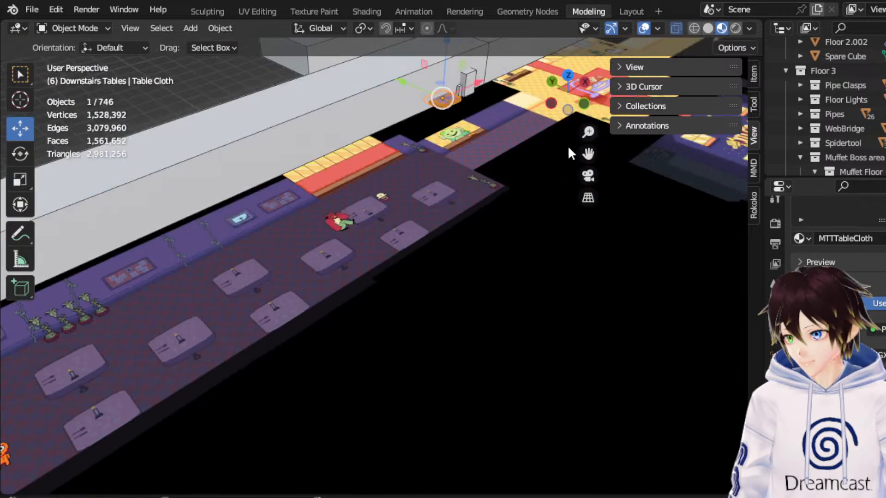
left_click_drag(588, 153, 536, 228)
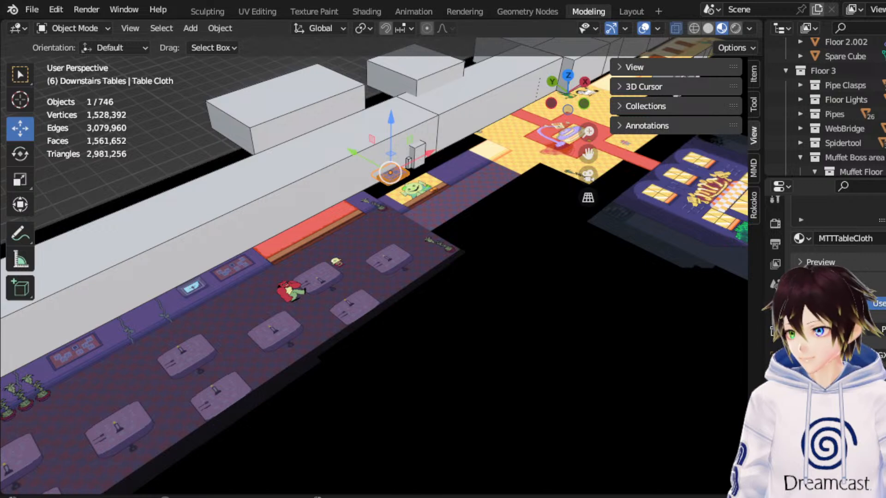
middle_click_drag(500, 231, 427, 236)
scroll(427, 236, "up", 4)
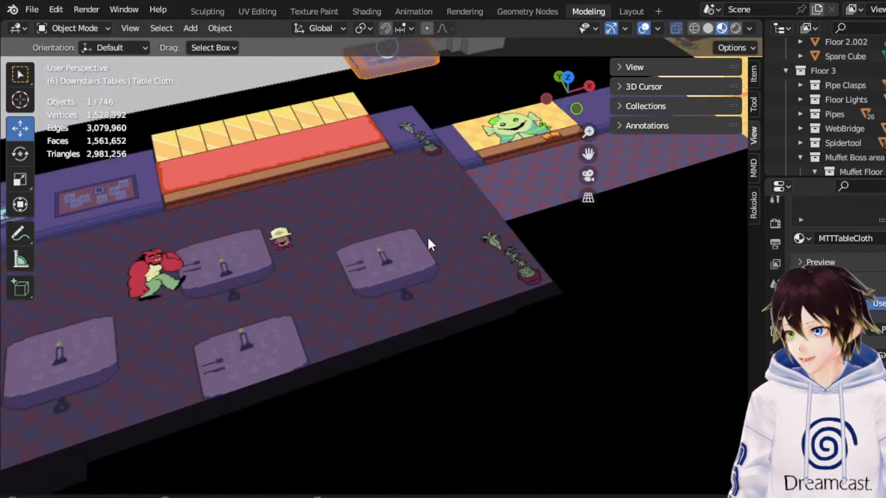
Return to wireframe top view and locate the Table Cloth in the Downstairs Tables collection of the outliner.
left_click(572, 76)
left_click(693, 29)
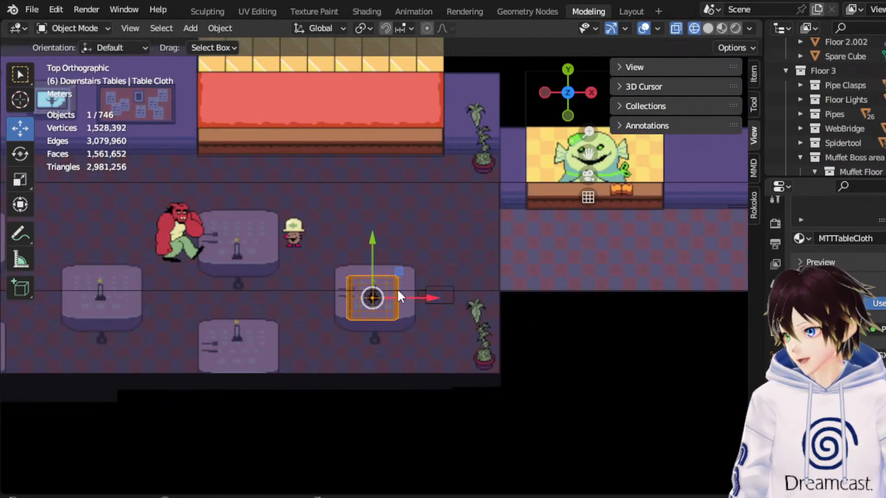
scroll(876, 86, "down", 20)
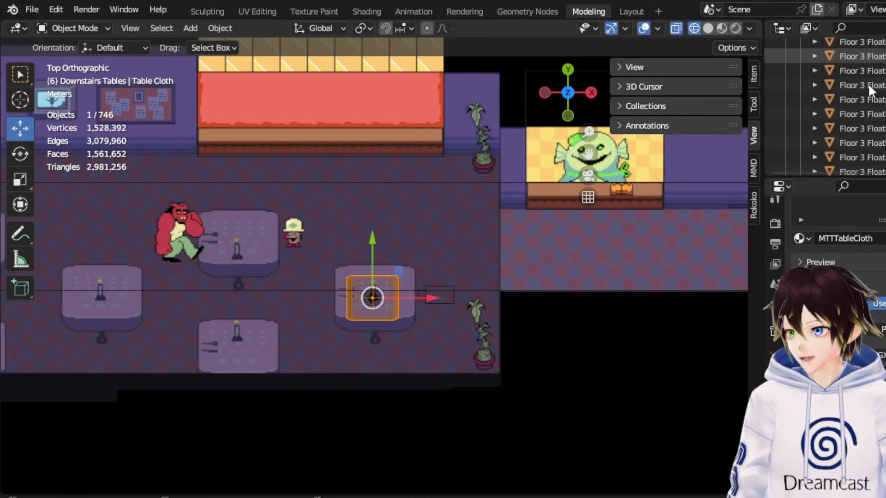
scroll(866, 104, "down", 5)
scroll(865, 104, "up", 4)
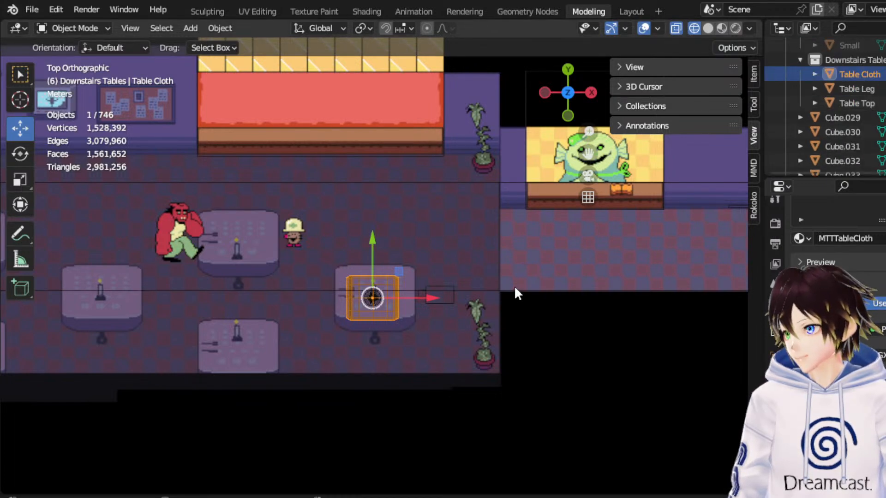
Select the Table Top object inside the table cloth in front view and delete it.
left_click(566, 114)
key("KP_Decimal")
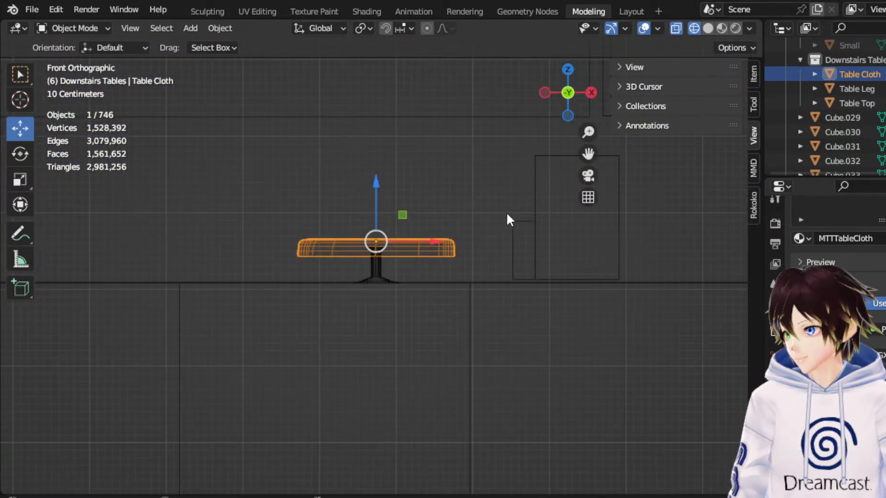
scroll(496, 233, "up", 1)
left_click_drag(484, 266, 413, 256)
left_click(375, 261)
left_click(386, 249)
left_click(384, 241)
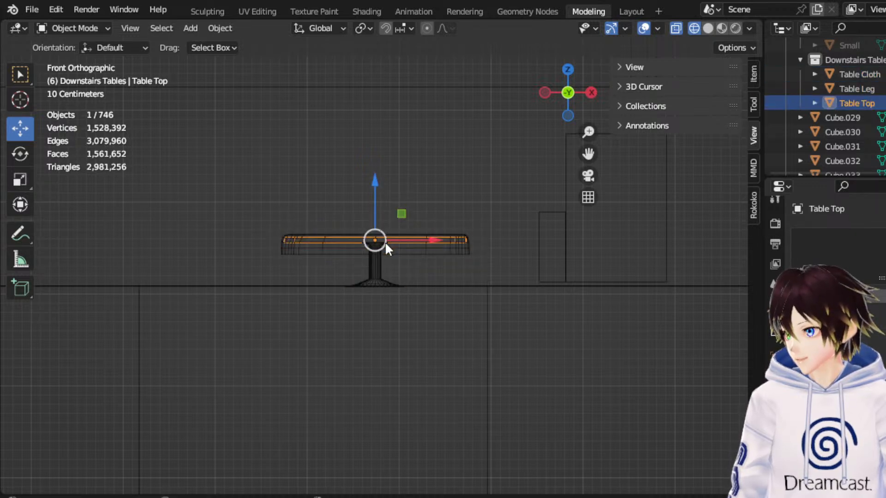
middle_click_drag(384, 242, 406, 259)
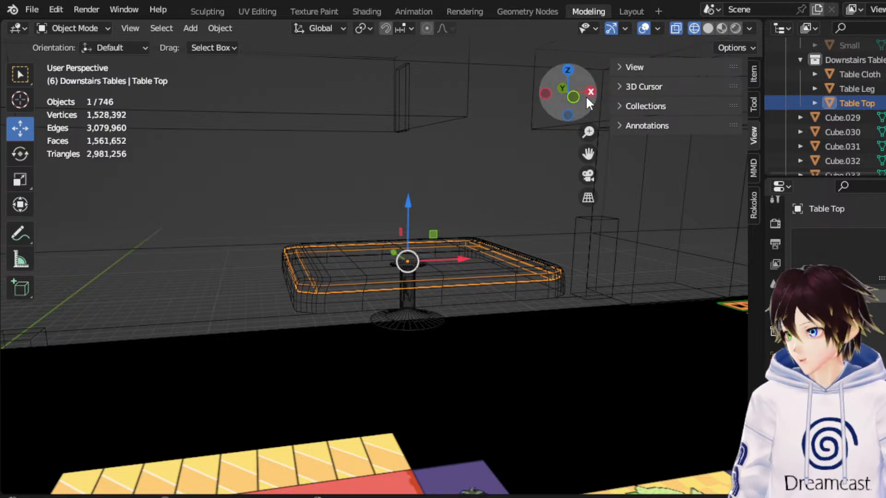
key("Delete")
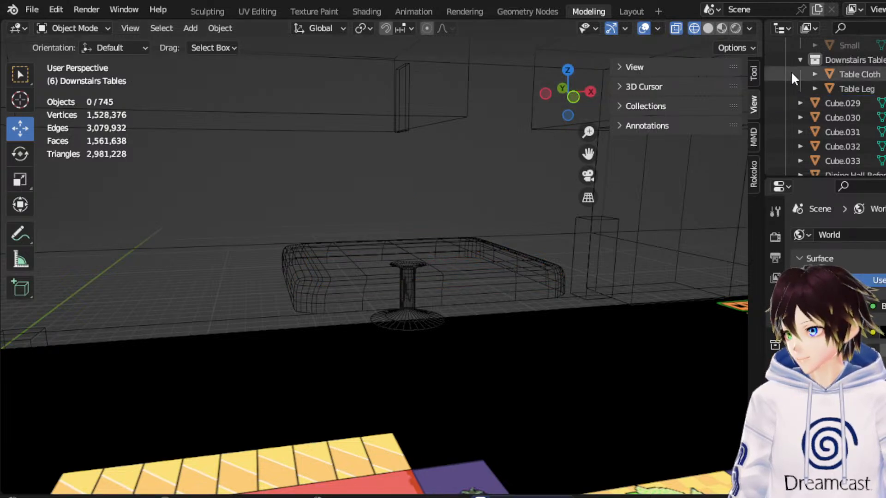
Check the underside of the table in Material Preview shading and undo the deletion of the Table Top object.
left_click(713, 29)
left_click(721, 28)
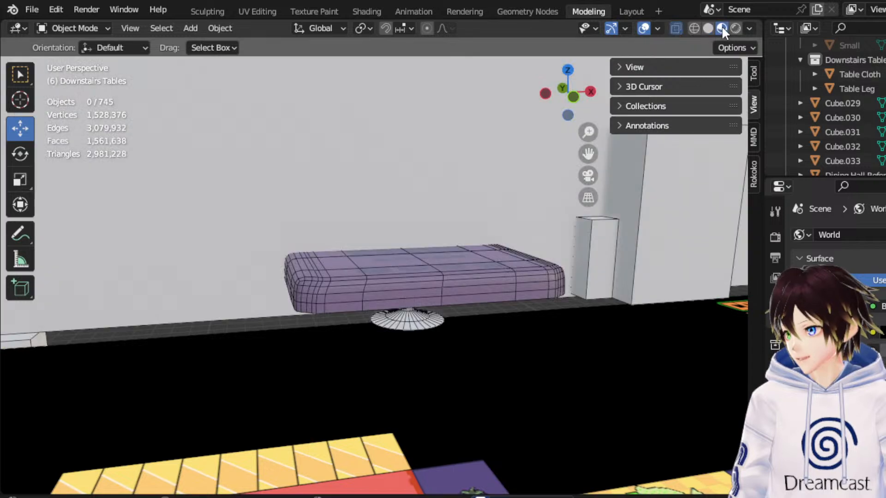
left_click(575, 99)
left_click(695, 29)
scroll(438, 189, "up", 5)
left_click(415, 186)
left_click_drag(364, 167, 364, 160)
key("ctrl+z")
mouse_move(366, 161)
middle_mouse_down()
mouse_move(422, 165)
mouse_move(444, 184)
mouse_move(457, 164)
mouse_move(517, 176)
mouse_move(487, 187)
middle_mouse_up()
scroll(444, 184, "down", 3)
left_click(721, 28)
left_click(504, 185)
key("ctrl+z")
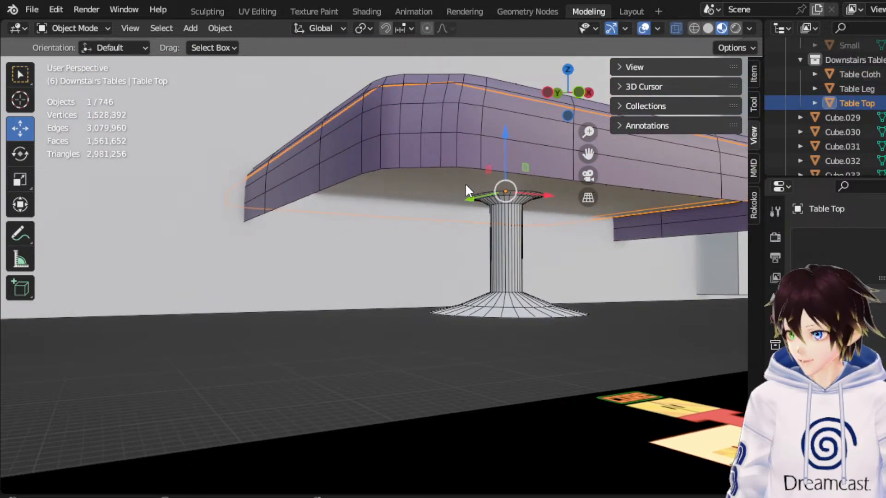
Apply smooth shading to all faces of the Table Leg in Edit Mode and return to Object Mode.
left_click(502, 253)
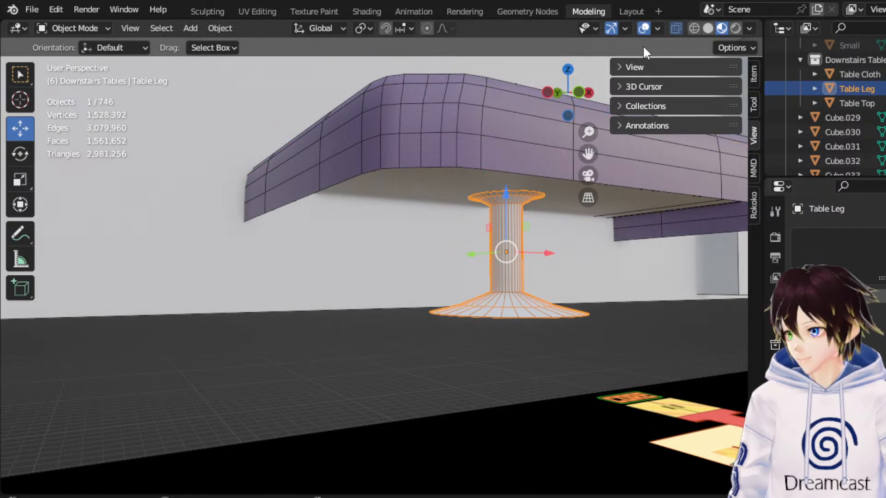
left_click(649, 25)
left_click(649, 26)
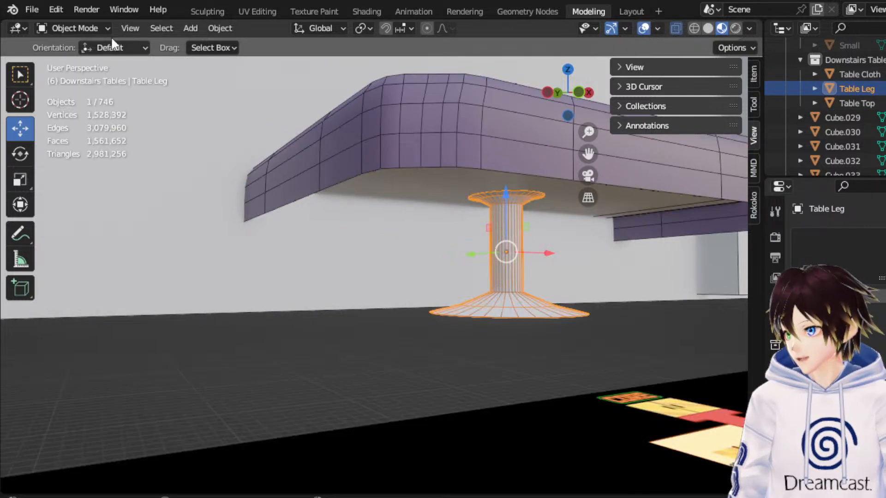
left_click(83, 28)
left_click(79, 59)
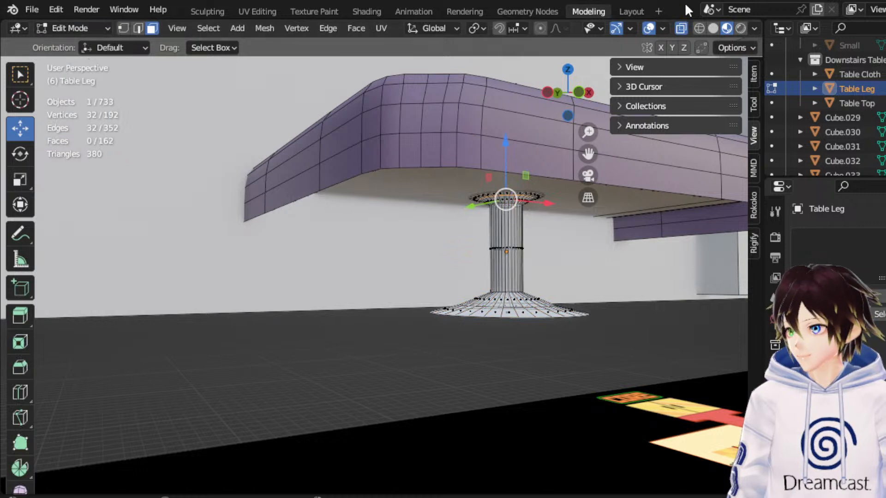
left_click(698, 28)
key("a")
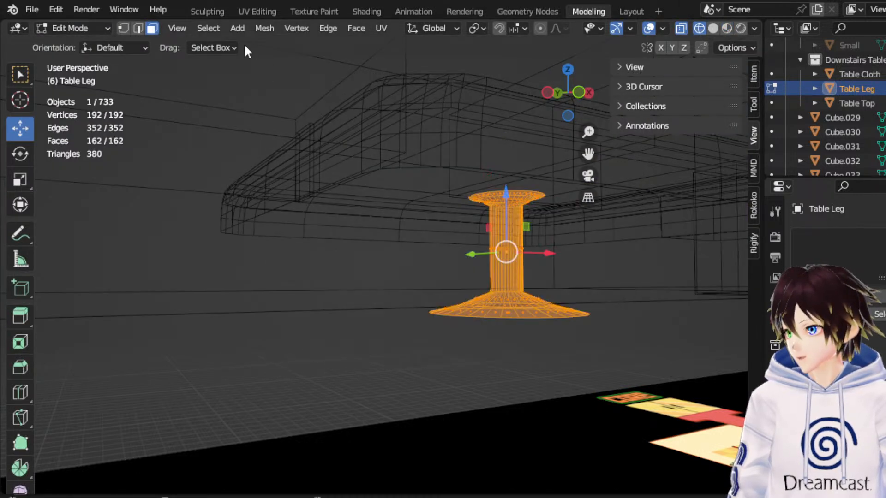
left_click(356, 28)
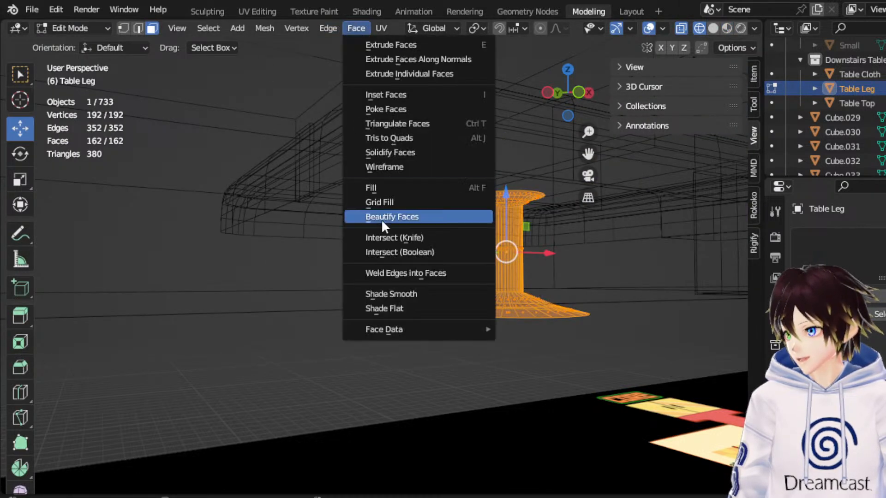
left_click(392, 294)
left_click(102, 28)
left_click(92, 44)
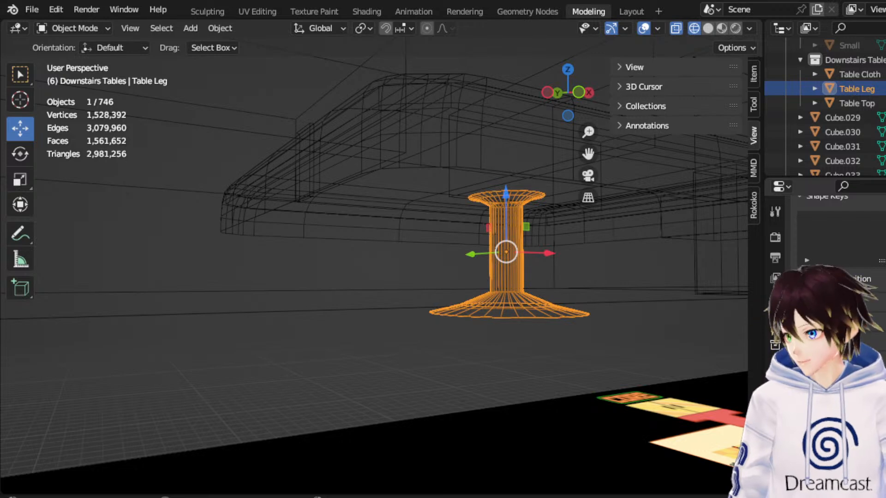
Inspect the smoothed Table Leg without overlays in Solid and Material Preview shading.
left_click(708, 30)
left_click(71, 27)
left_click(642, 30)
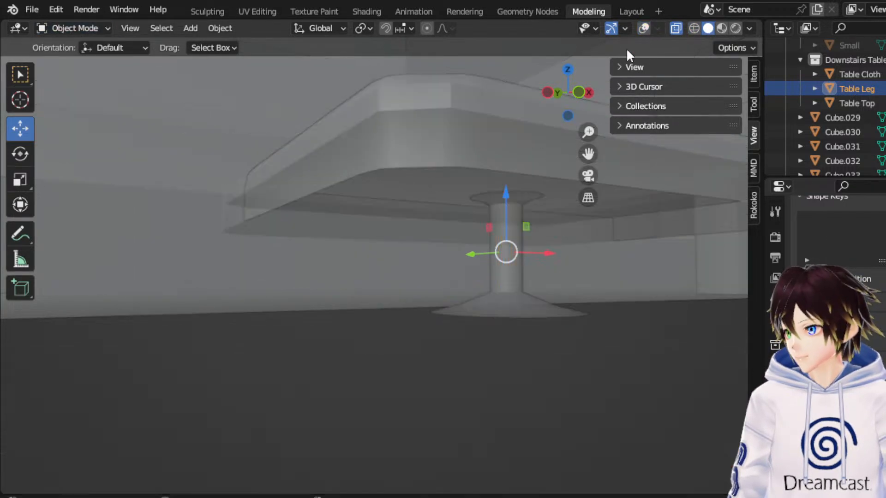
middle_click_drag(539, 201, 525, 215)
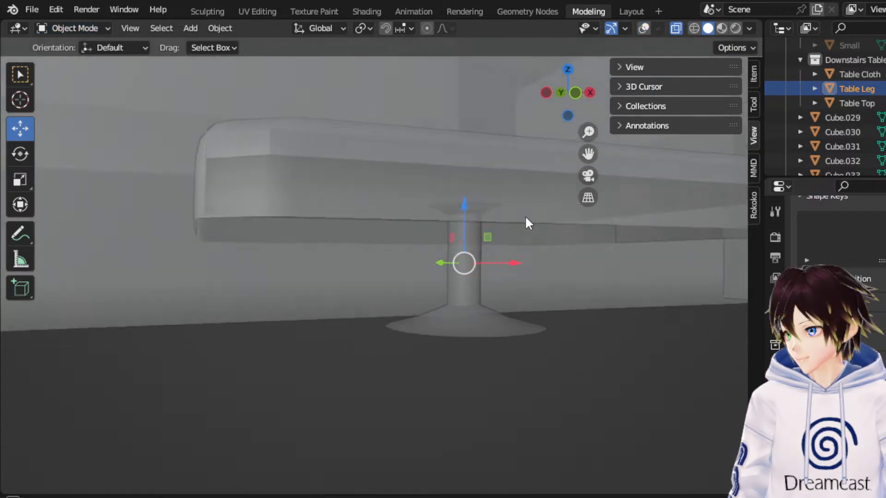
left_click(643, 28)
scroll(534, 242, "up", 3)
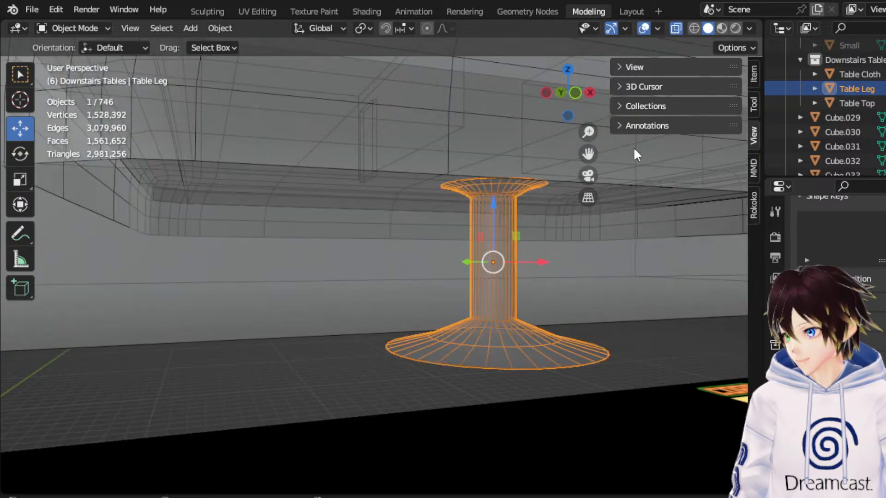
left_click(721, 28)
left_click(643, 28)
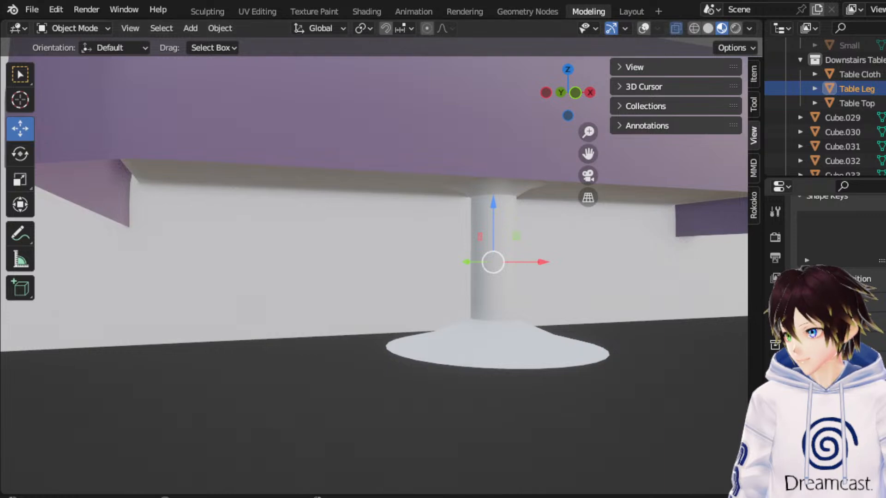
scroll(586, 236, "down", 3)
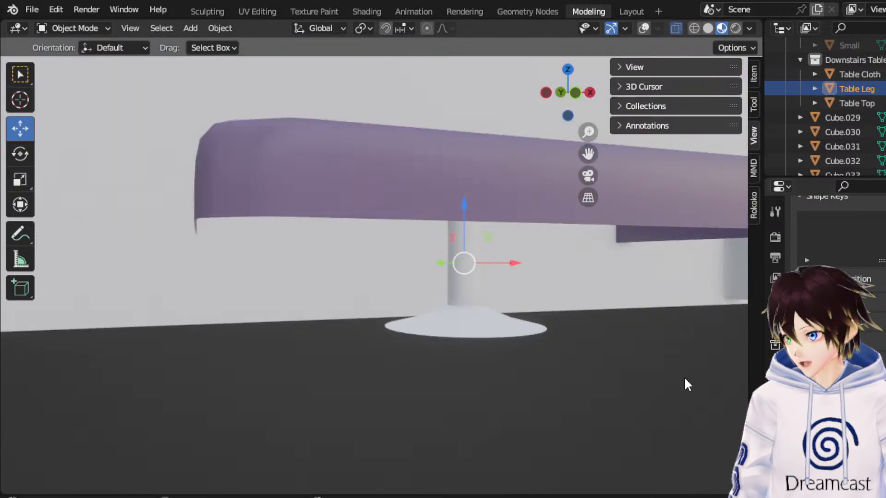
Give the Table Leg a new material named Chrome Silver Table and make its surface metallic.
left_click(775, 493)
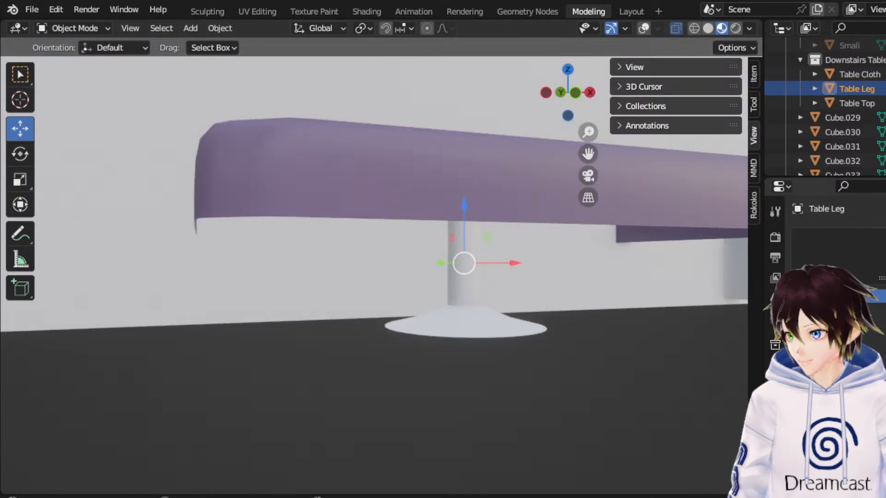
left_click(867, 296)
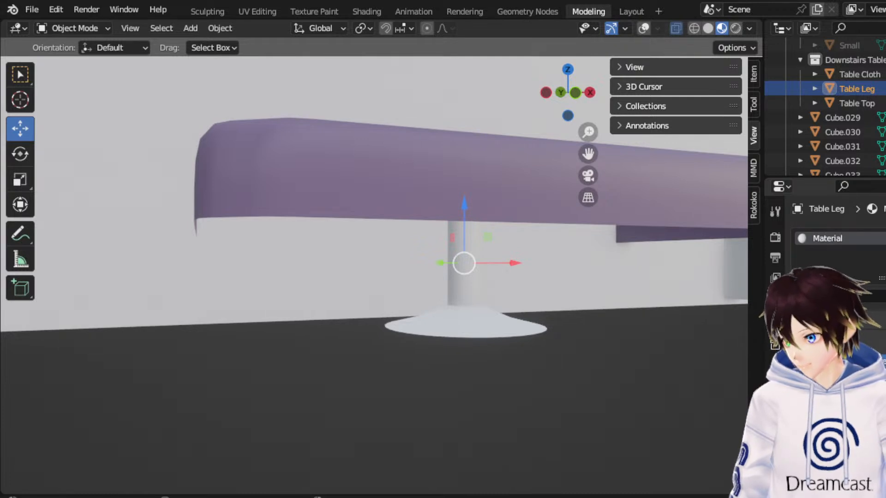
type("Chrome Silver Table")
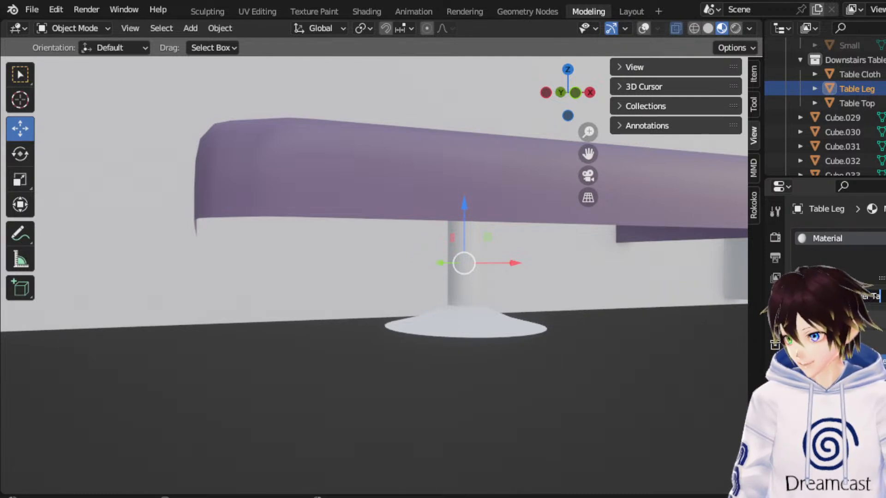
key("Return")
scroll(833, 219, "down", 5)
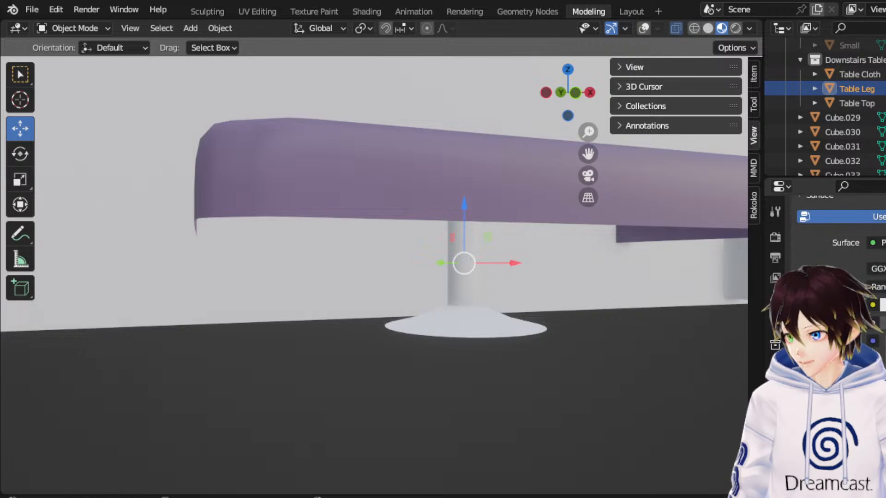
scroll(838, 249, "down", 3)
left_click_drag(881, 348, 885, 348)
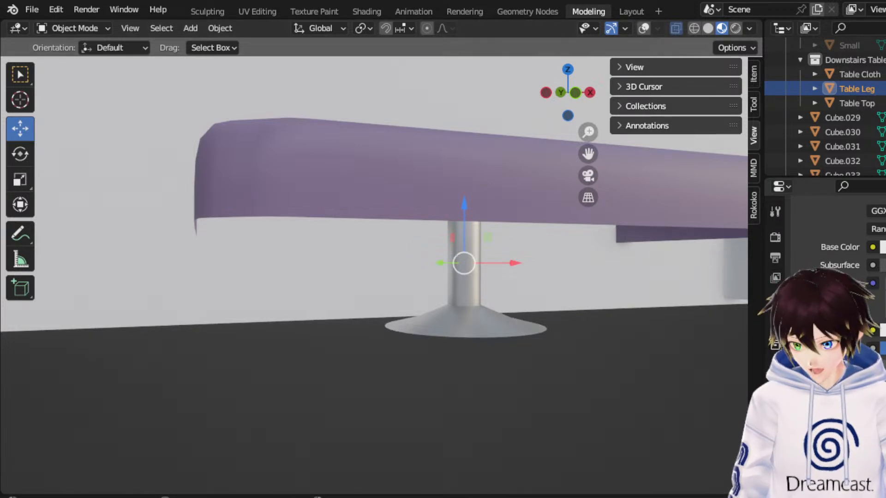
Assign the existing Chrome Silver Table material to the Table Top.
middle_click_drag(627, 325, 500, 177)
left_click(356, 123)
left_click(803, 295)
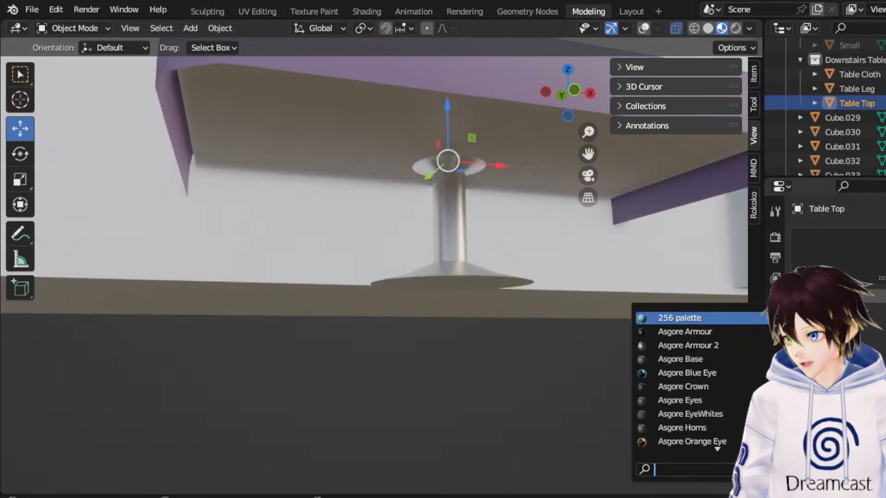
type("chrome")
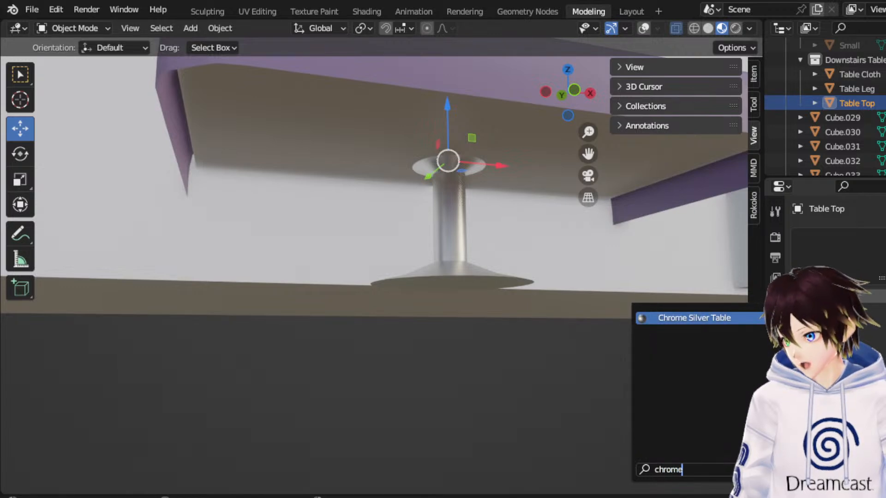
key("Return")
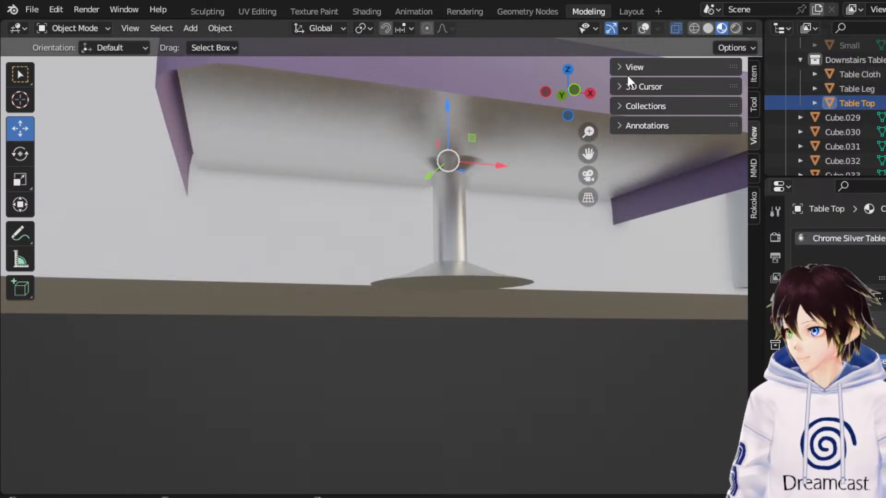
Duplicate the Table Cloth, Table Leg and Table Top together in front view and move the copies about -2.13 m along X.
left_click(694, 28)
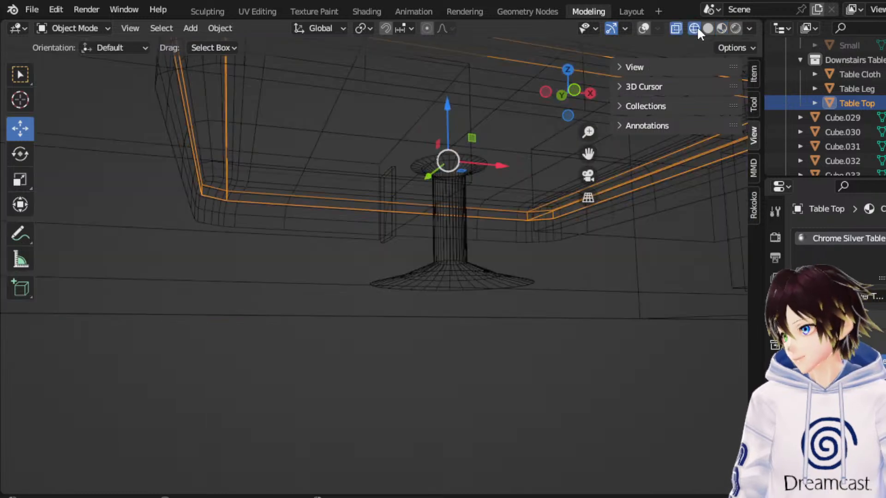
left_click(574, 89)
left_click_drag(192, 152, 530, 249)
scroll(463, 222, "down", 2)
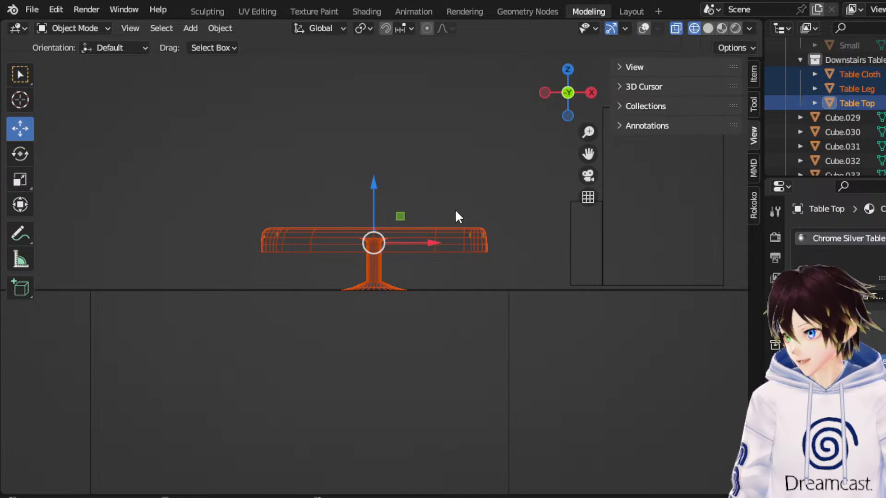
right_click(440, 228)
left_click(440, 226)
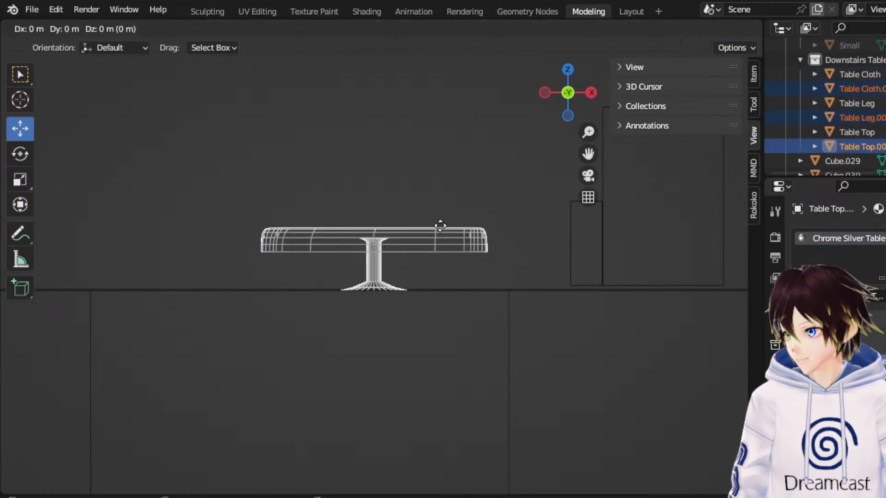
right_click(448, 213)
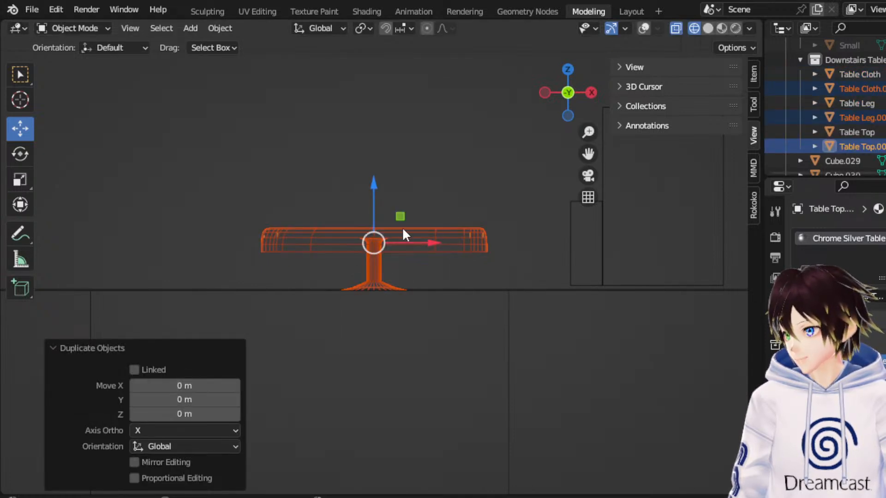
left_click_drag(430, 244, 188, 239)
left_click_drag(587, 153, 652, 153)
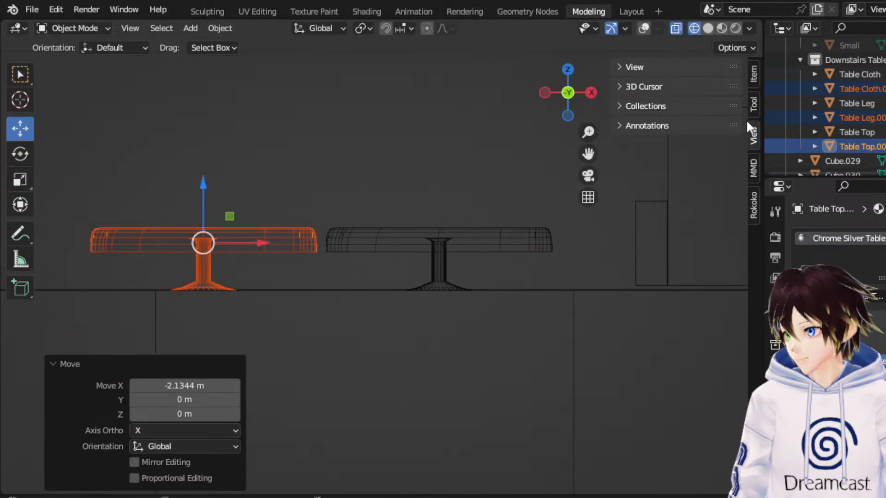
Rename the duplicated parts Table Cloth Large, Table Leg Large and Table Top Large in the outliner.
double_click(864, 85)
left_click(881, 99)
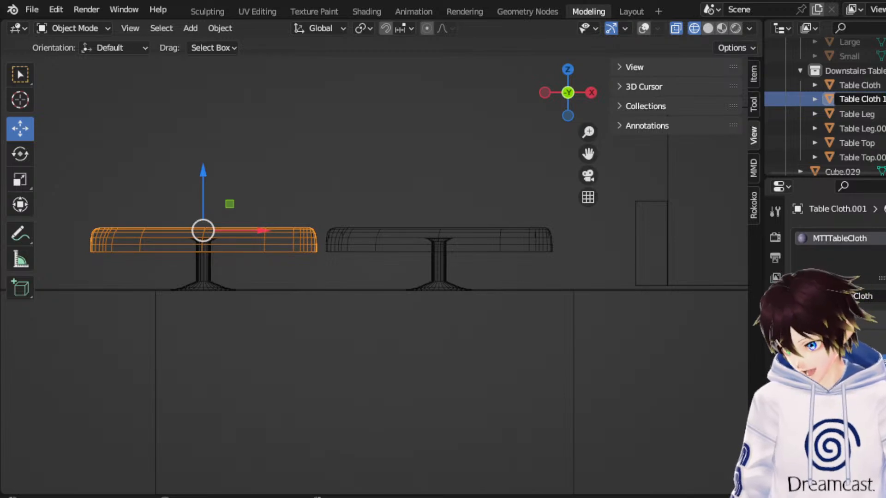
key("Return")
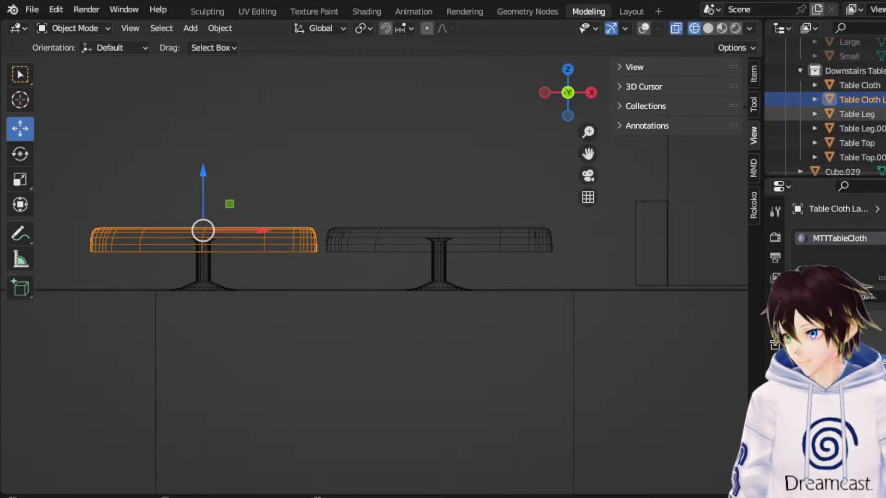
left_click(859, 128)
scroll(859, 128, "down", 2)
left_click(874, 98)
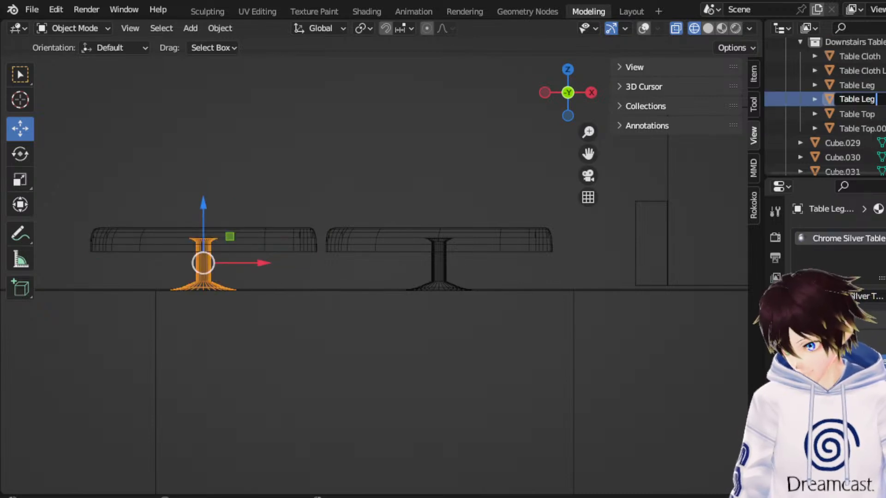
key("Return")
double_click(863, 128)
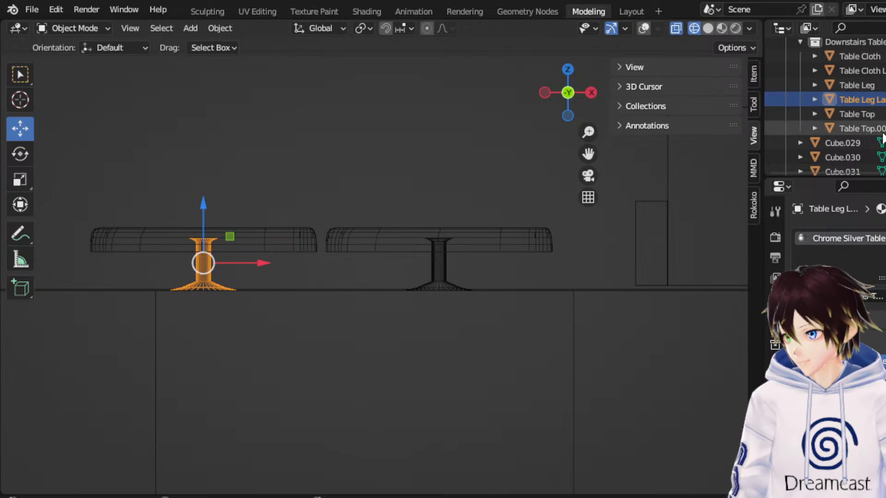
scroll(883, 134, "down", 2)
left_click_drag(874, 98, 885, 98)
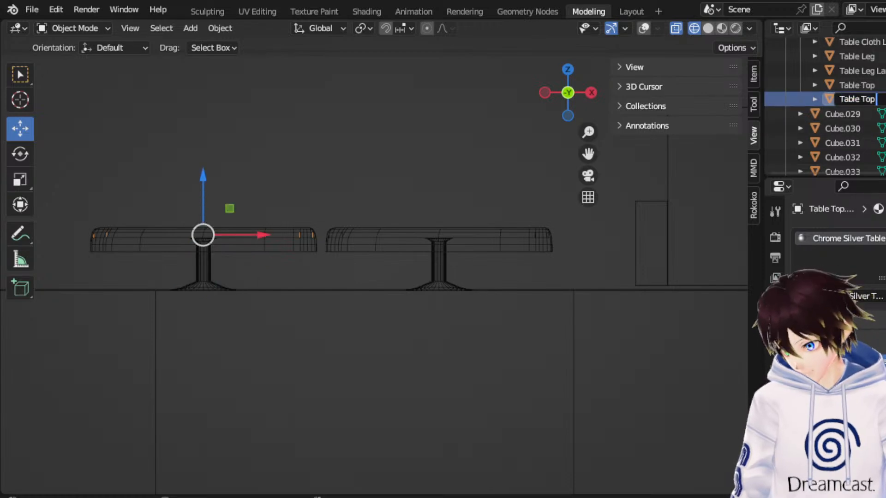
key("Return")
Add a new collection inside the Downstairs Tables collection and name it Small.
scroll(841, 98, "up", 3)
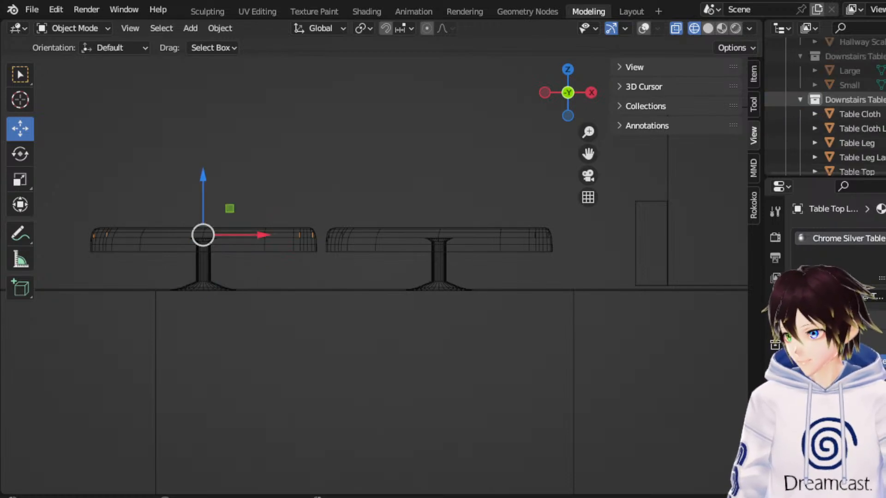
right_click(844, 99)
left_click(839, 100)
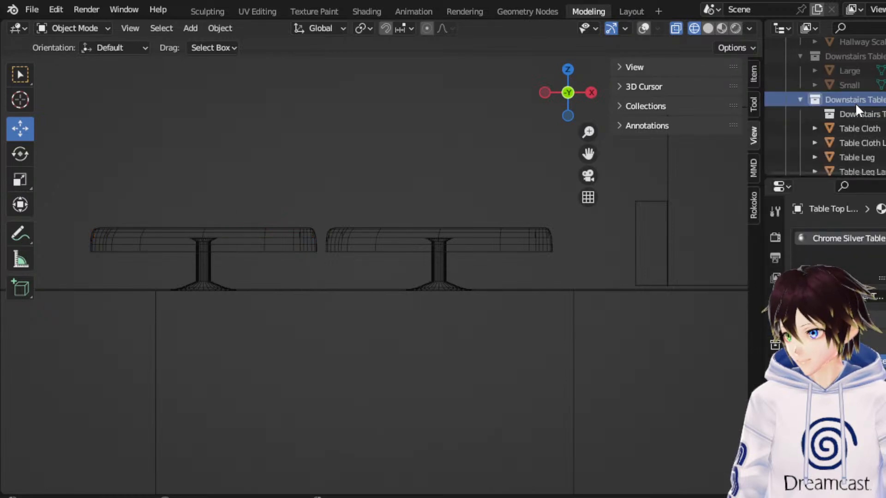
double_click(851, 100)
type("Small")
key("Return")
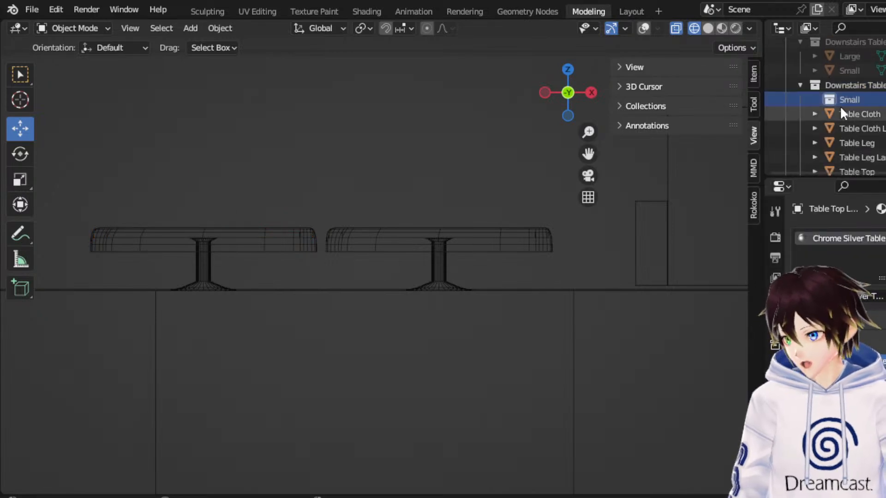
Place the original Table Cloth, Table Leg and Table Top objects inside the Small collection of Downstairs Tables.
left_click(851, 114)
left_click(858, 142, "shift")
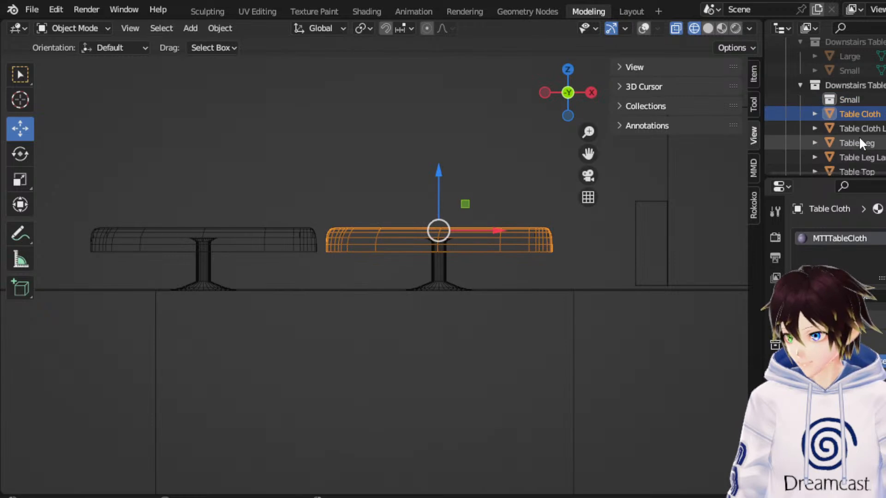
left_click(859, 138)
left_click(858, 115)
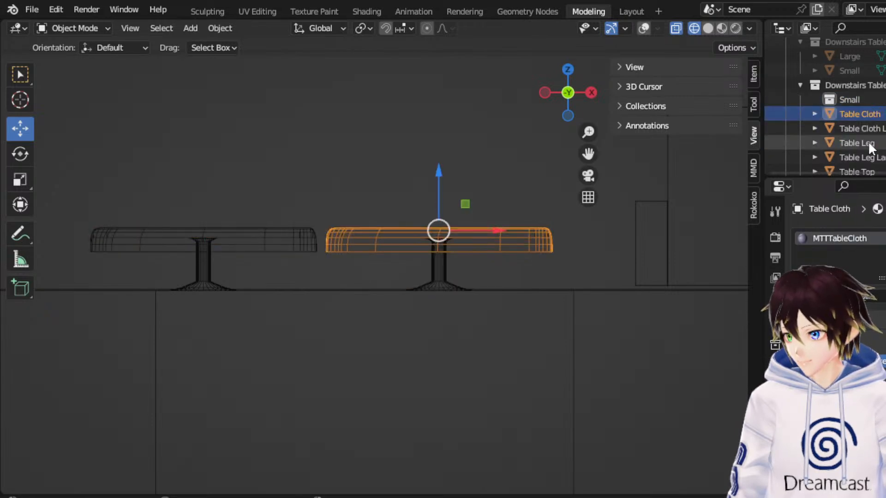
left_click(870, 143, "ctrl")
scroll(870, 147, "down", 2)
left_click(863, 144, "ctrl")
left_click_drag(862, 144, 849, 72)
Add another collection inside Downstairs Tables and name it Large.
right_click(860, 57)
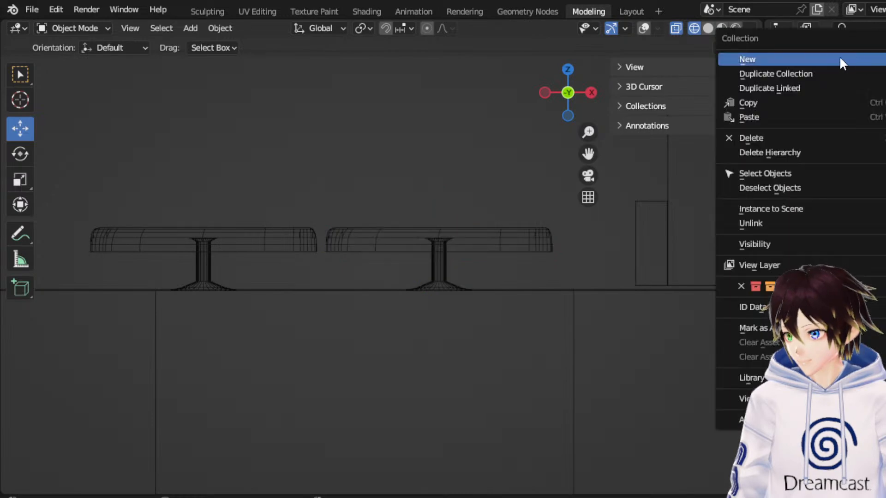
left_click(840, 58)
double_click(858, 128)
scroll(866, 128, "down", 2)
type("Large")
key("Return")
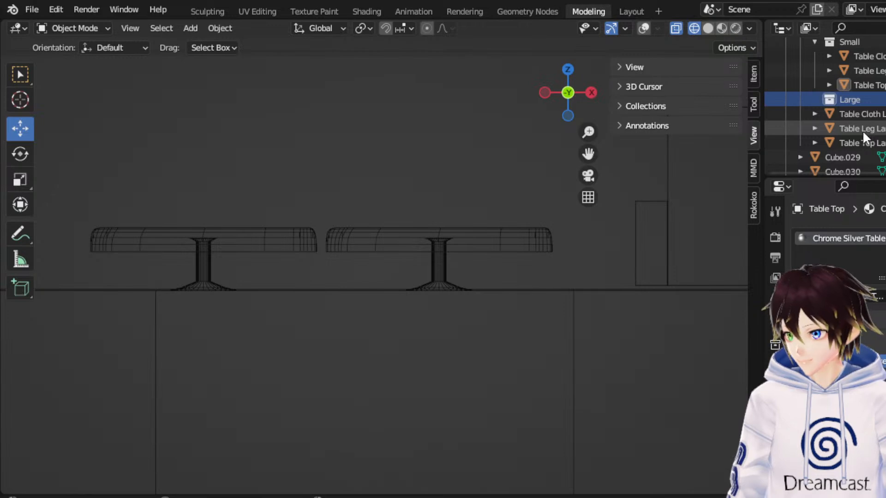
Place Table Cloth Large, Table Leg Large and Table Top Large inside the Large collection.
left_click(864, 141)
left_click(862, 115, "shift")
left_click_drag(858, 113, 842, 99)
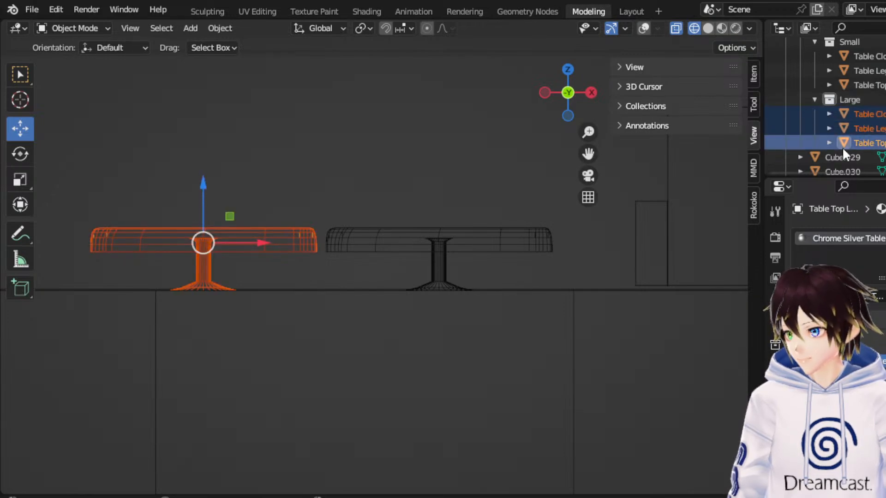
Move the three large table parts together about 6.4 m along X, past the two reference boxes.
scroll(409, 215, "down", 2)
left_click_drag(312, 251, 42, 262)
left_click_drag(587, 153, 384, 158)
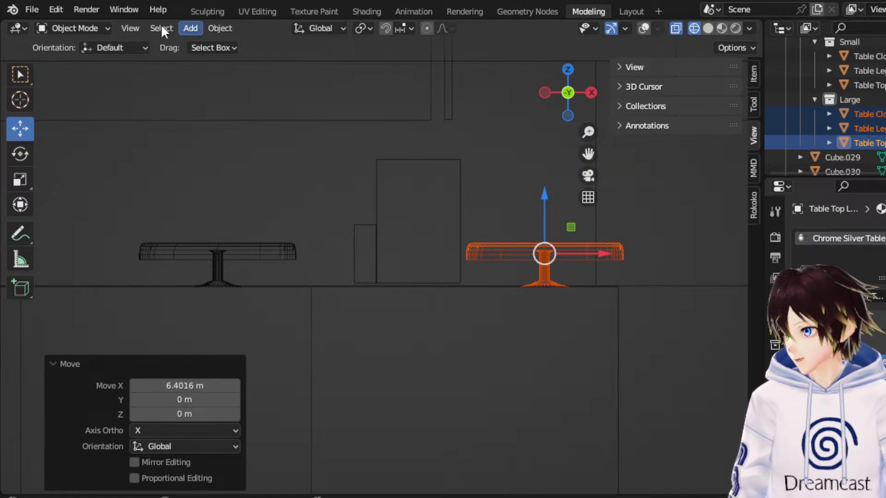
Select only the large table's cloth and top and raise them along Z, keeping the leg on the floor.
left_click(86, 26)
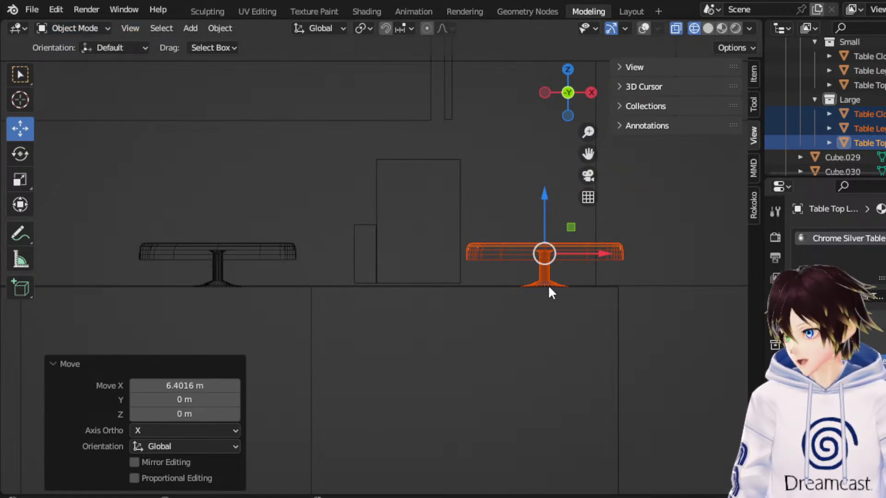
left_click(544, 276)
left_click_drag(521, 262, 521, 262)
left_click_drag(539, 211, 548, 182)
Edit Table Leg Large in wireframe and raise its upper half of vertices about 0.37 m along Z.
left_click(549, 257)
left_click(105, 30)
left_click(94, 58)
left_click_drag(456, 184, 580, 254)
left_click(649, 28)
left_click_drag(459, 195, 582, 266)
left_click_drag(546, 206, 335, 186)
Raise the large leg's upper vertices about 0.02 m more along Z and return to Object Mode.
scroll(550, 186, "up", 3)
scroll(549, 186, "up", 1)
scroll(497, 187, "up", 4)
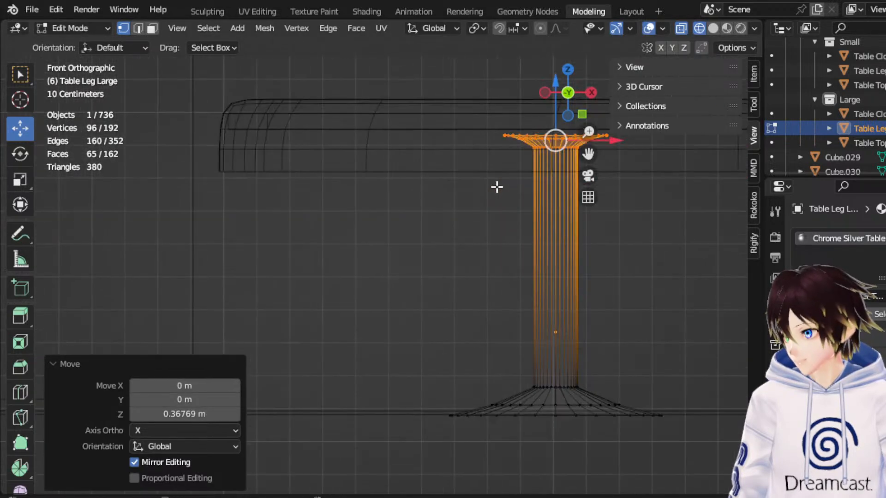
left_click_drag(556, 121, 562, 112)
middle_click_drag(562, 112, 343, 132)
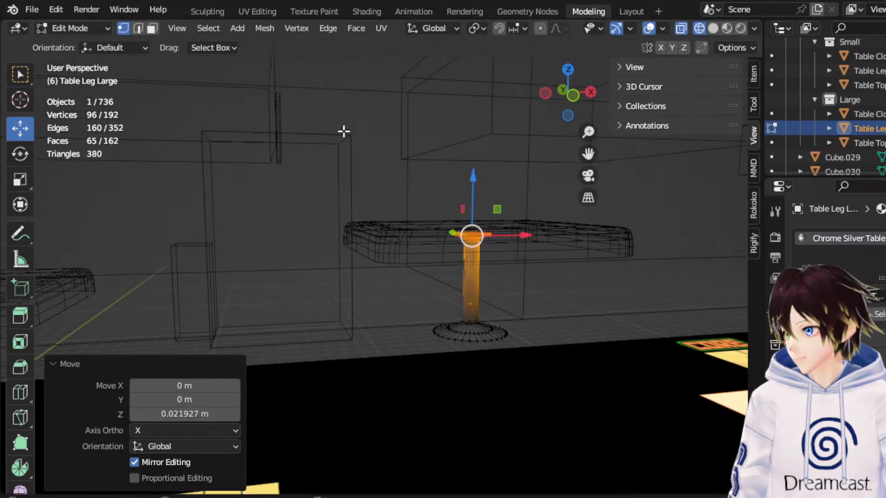
left_click(69, 29)
left_click(96, 39)
Examine the small and large tables beside the reference boxes in material preview without overlays.
left_click(721, 29)
middle_click_drag(447, 186, 451, 206)
middle_click_drag(578, 144, 586, 121)
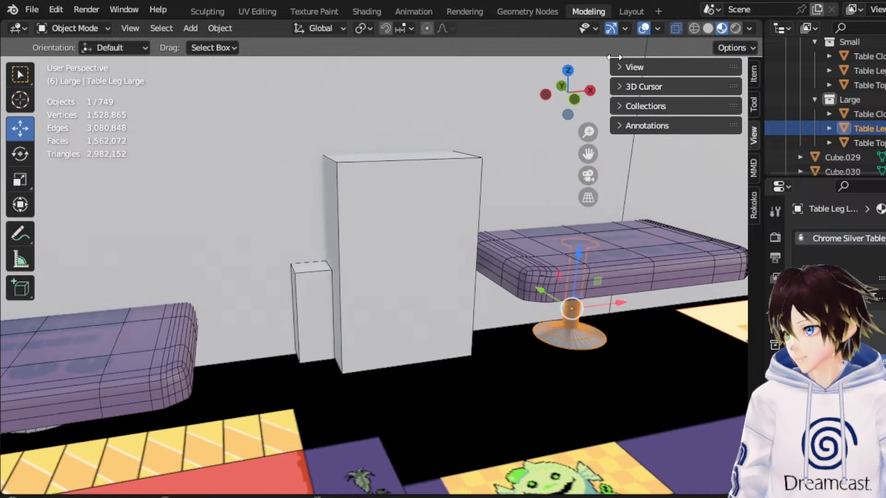
left_click(645, 29)
middle_click_drag(518, 170, 502, 176)
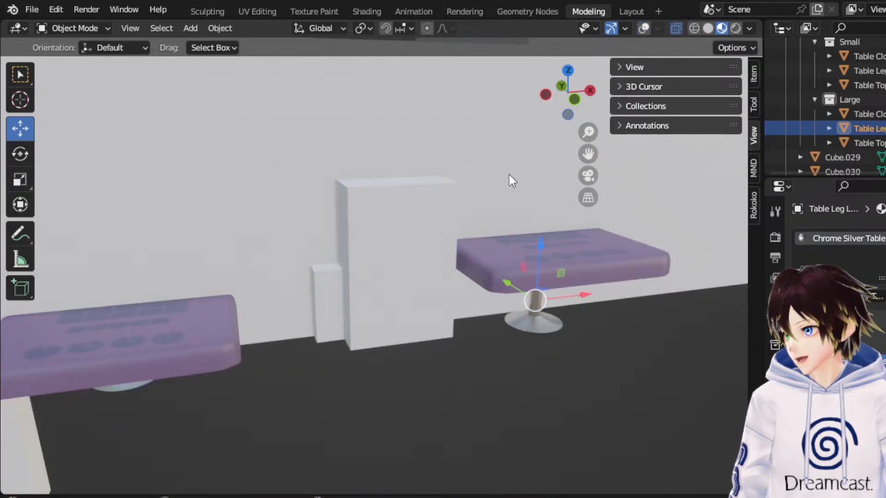
left_click_drag(587, 155, 676, 130)
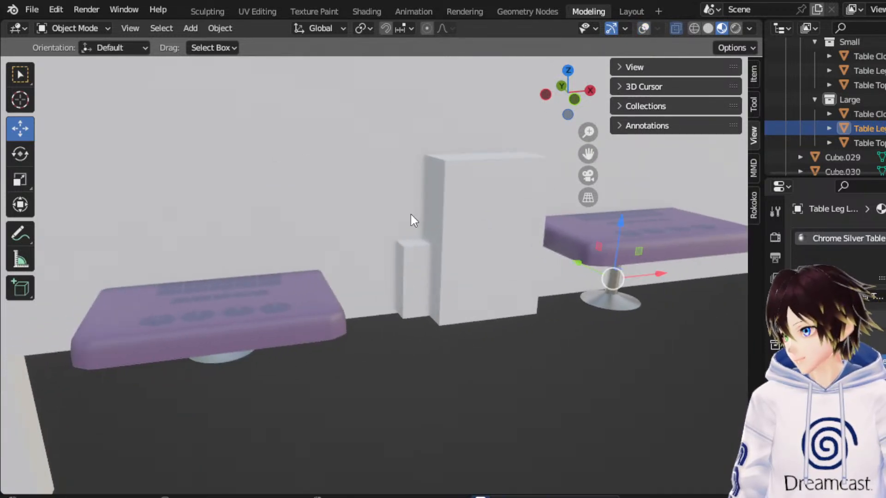
middle_click_drag(416, 200, 422, 234)
scroll(423, 234, "down", 3)
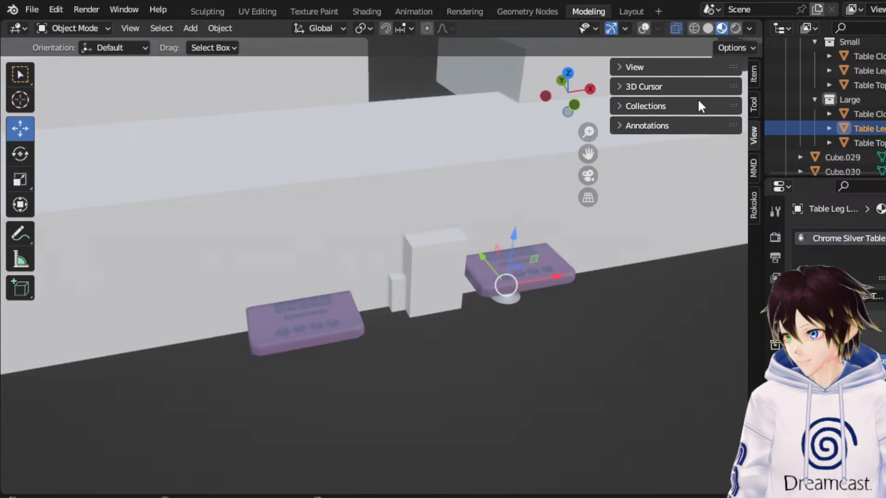
Select the Fake Frisk box and the taller box beside it, and move both about 6.86 m along X and -3.01 m along Y.
left_click(694, 28)
left_click(644, 28)
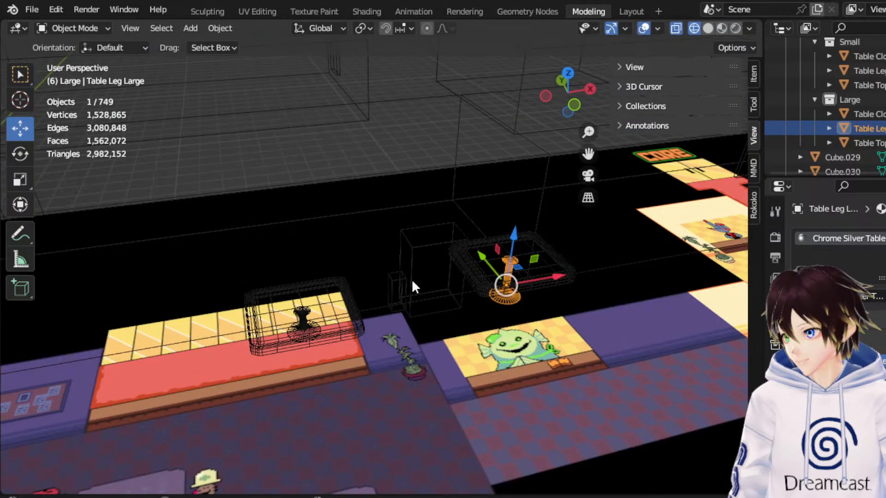
left_click(399, 281)
left_click(532, 150, "shift")
left_click(393, 282)
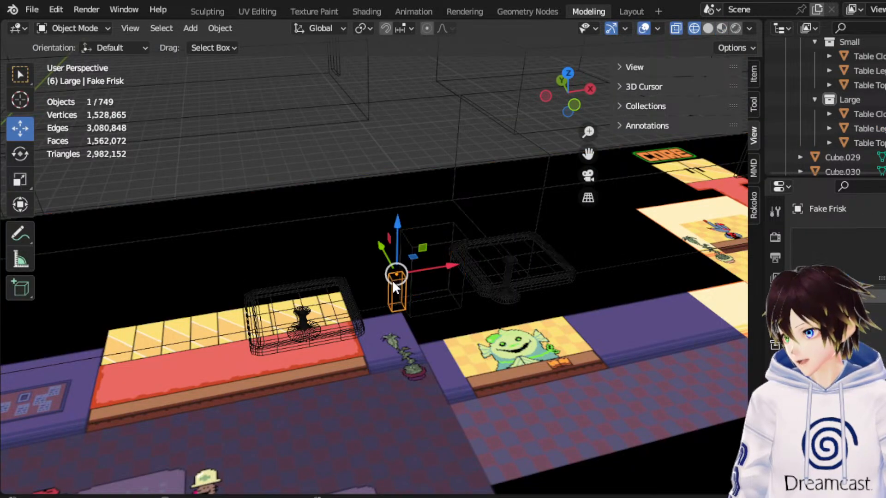
key("ctrl+z")
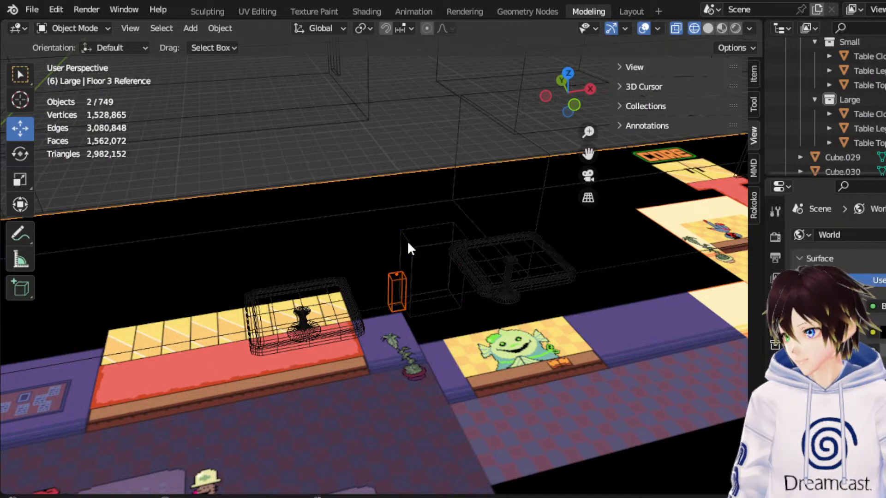
left_click(393, 286)
left_click(392, 283, "shift")
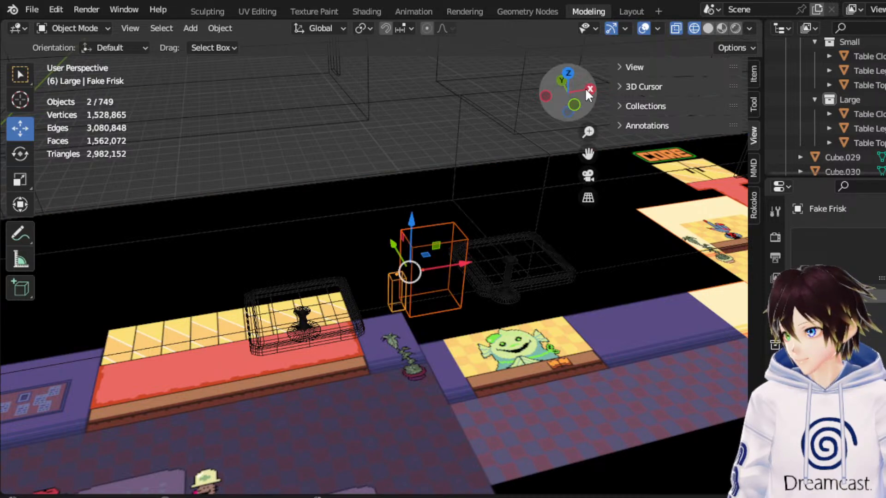
left_click(568, 74)
left_click_drag(414, 276, 558, 335)
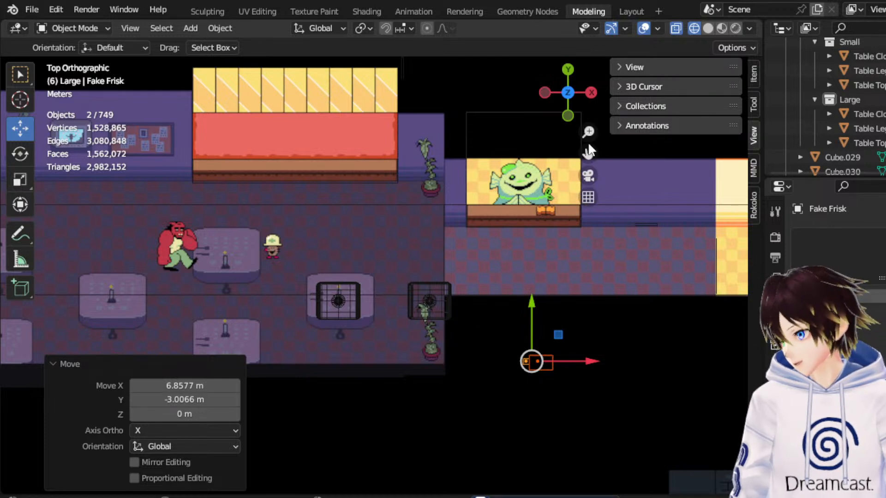
Collapse the Large and Small collections in the outliner and duplicate the Small table collection.
left_click_drag(587, 152, 649, 136)
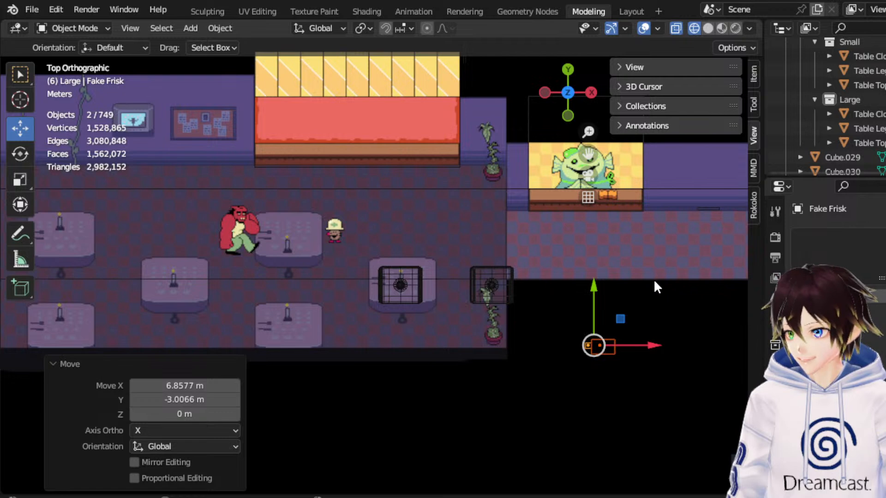
left_click_drag(588, 154, 506, 151)
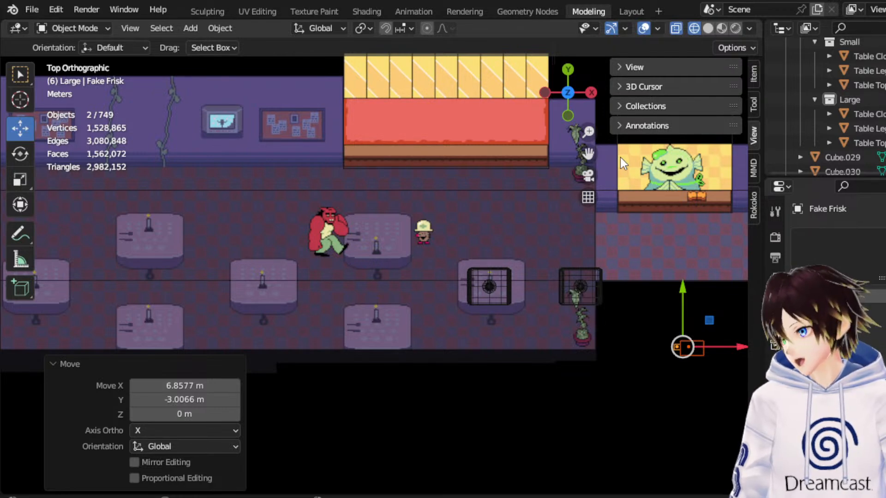
scroll(521, 283, "up", 2)
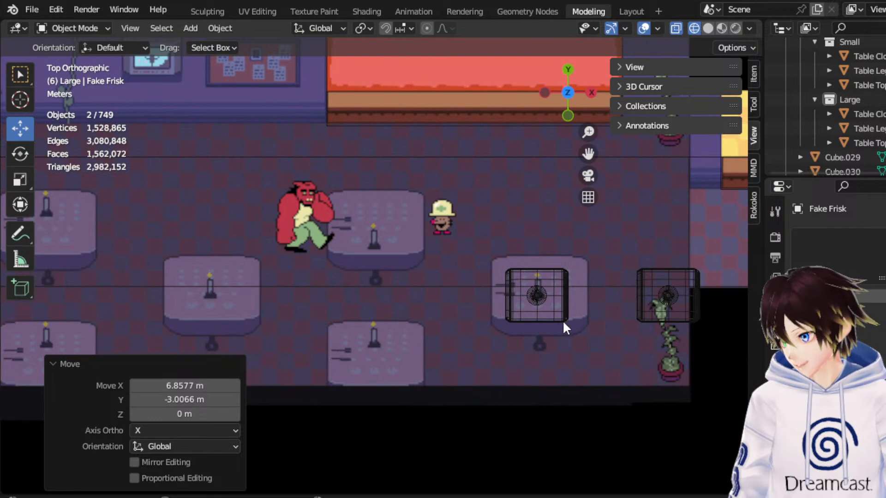
left_click(535, 305)
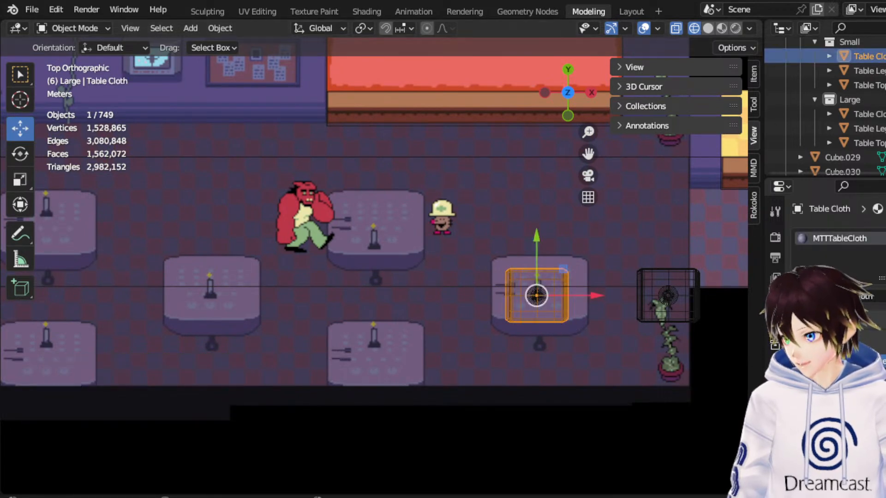
left_click(815, 99)
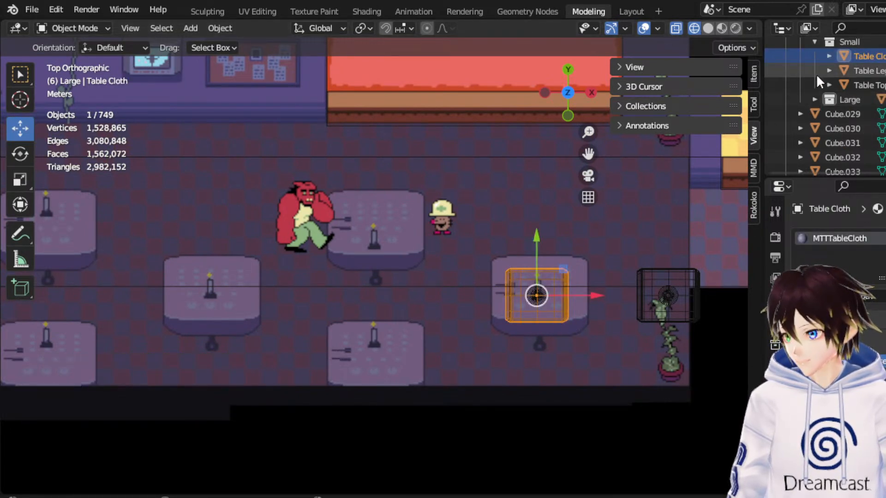
left_click(813, 41)
scroll(830, 78, "up", 3)
left_click(851, 100)
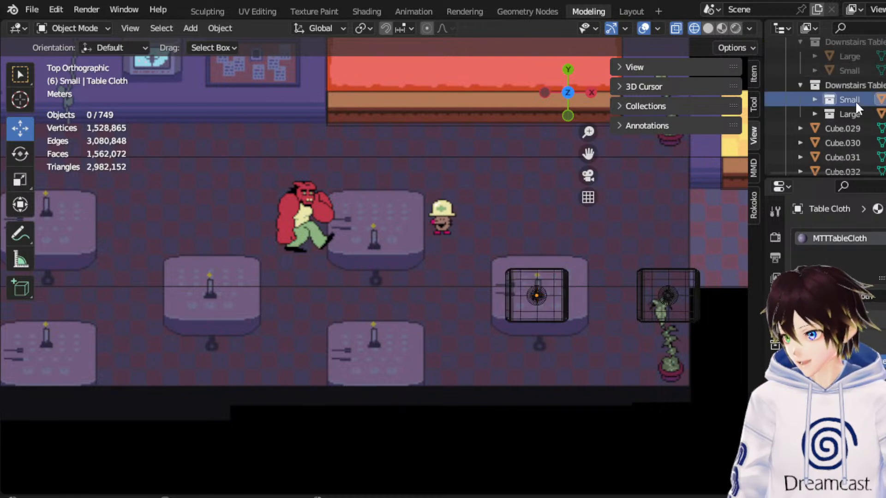
right_click(854, 101)
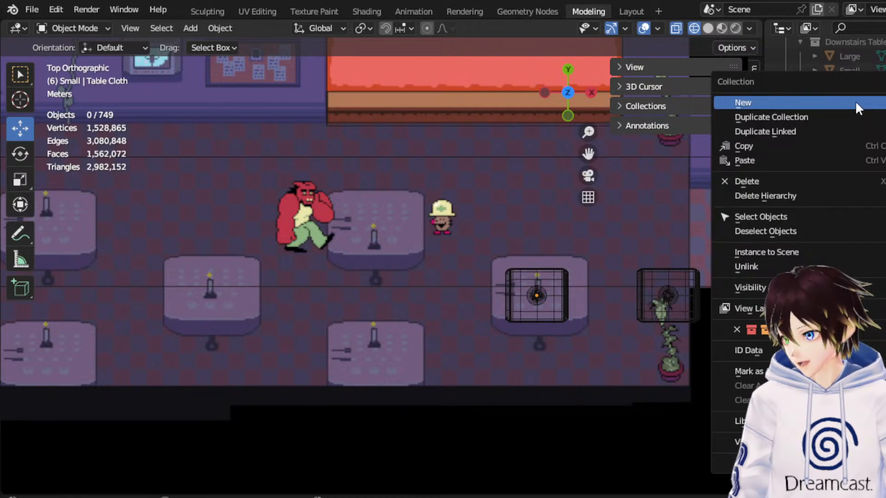
left_click(818, 111)
right_click(818, 111)
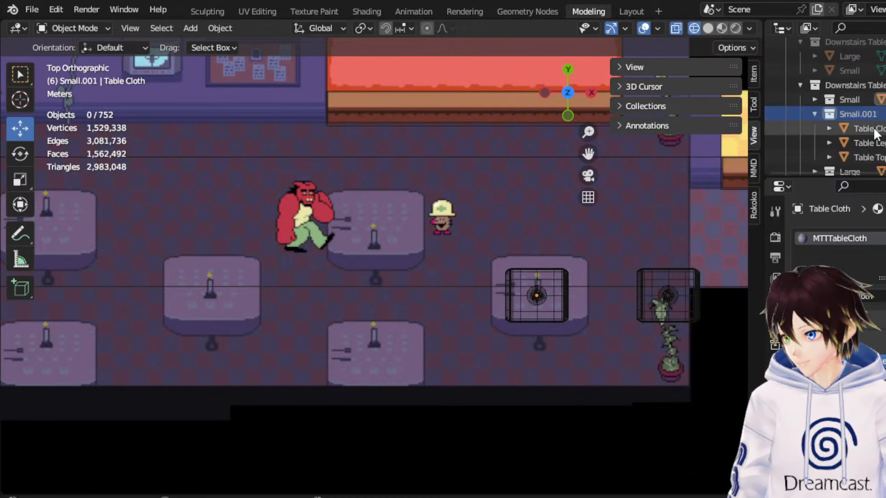
Move the duplicated small table's three parts onto the lower middle reference table, shifting them along -X and about -1.88 m along Y.
left_click(873, 129)
left_click(876, 157, "shift")
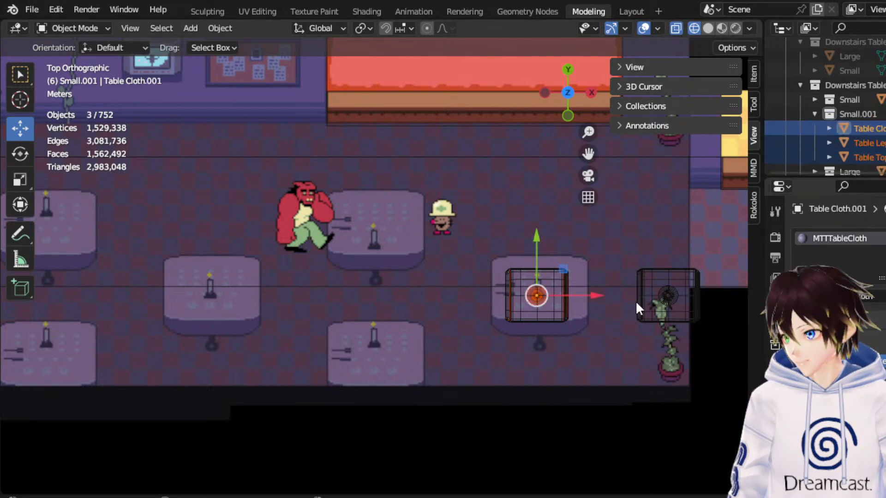
left_click_drag(594, 292, 429, 327)
left_click_drag(373, 256, 372, 314)
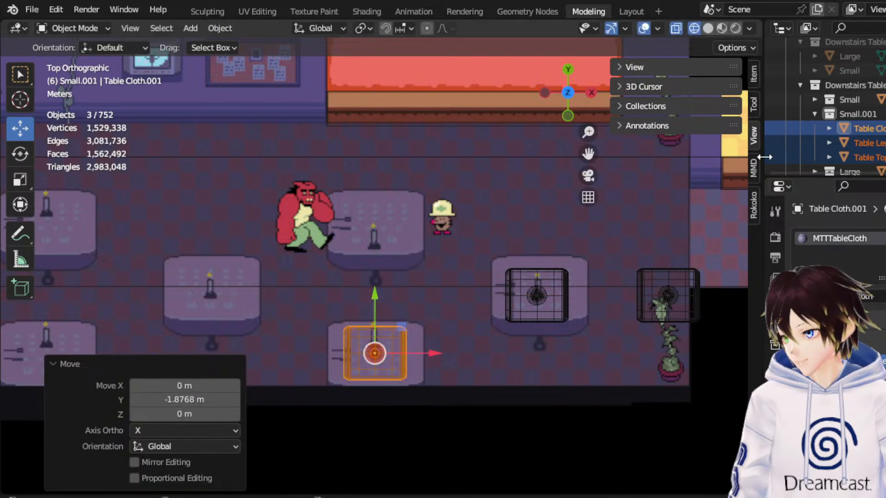
Duplicate the Small.001 collection and move the copied parts about 4.25 m along Y onto the reference table beside the red character.
left_click(815, 114)
left_click(845, 114)
right_click(846, 114)
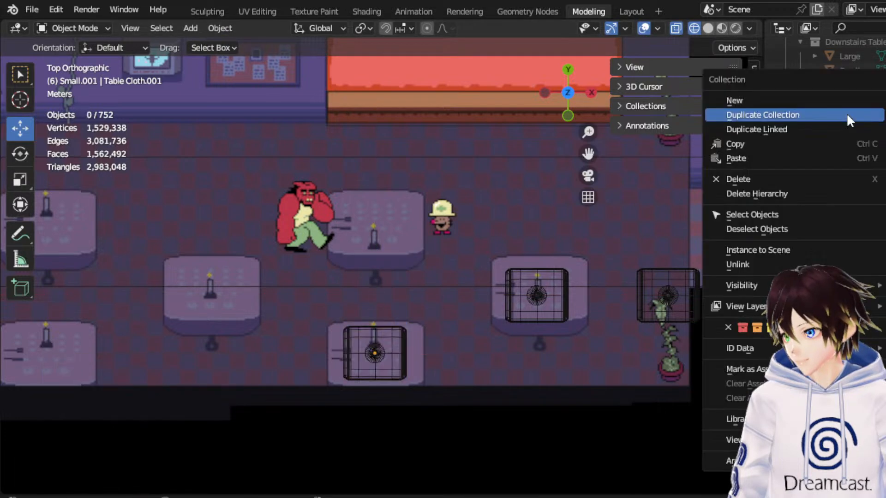
left_click(828, 124)
right_click(829, 123)
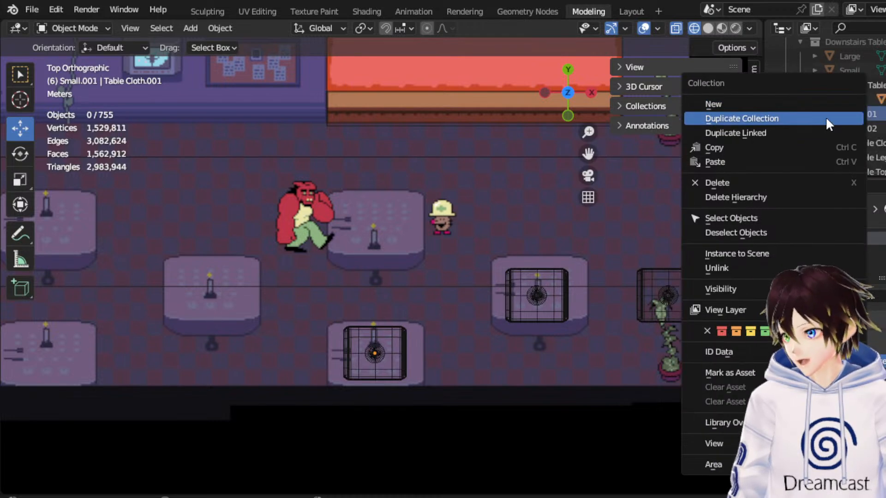
left_click(869, 142)
scroll(868, 140, "down", 1)
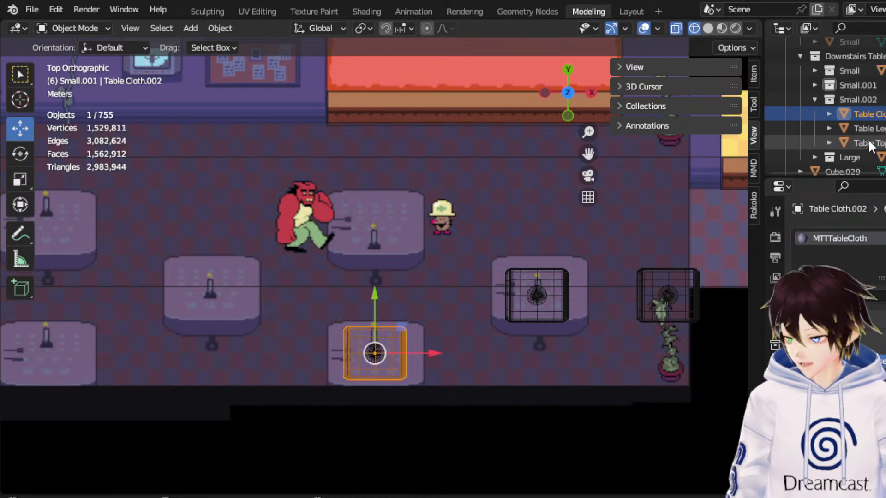
left_click(868, 140, "shift")
left_click_drag(372, 320, 389, 173)
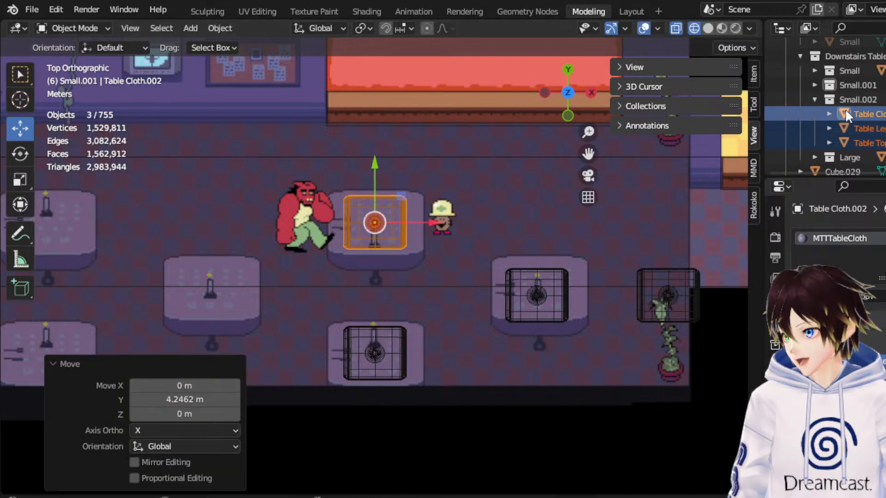
Duplicate the Small.002 collection and move the copied parts about -5.33 m along X and -2.28 m along Y onto the next reference table.
left_click(814, 99)
right_click(848, 101)
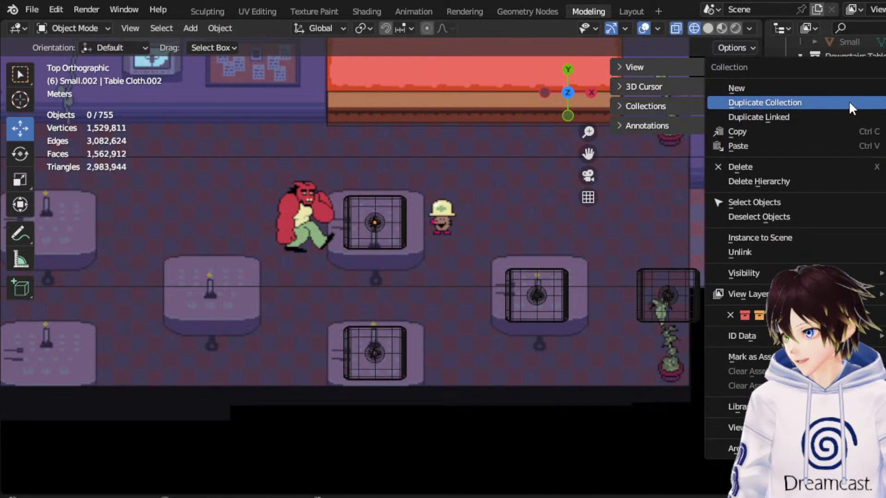
left_click(848, 100)
left_click(866, 128)
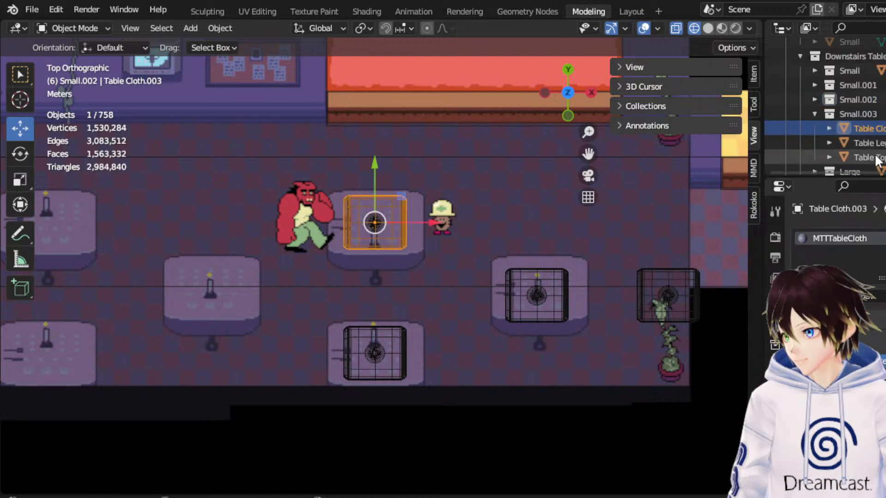
left_click(862, 158, "shift")
left_click_drag(405, 203, 237, 269)
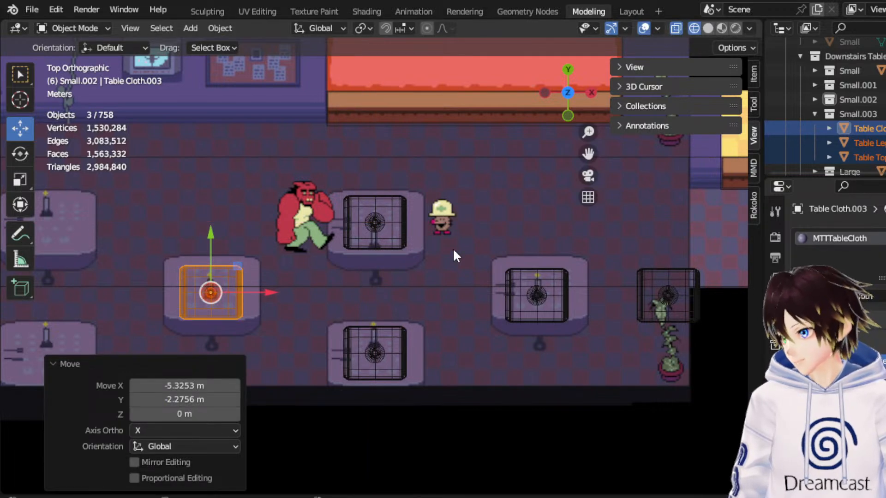
Duplicate the Small.003 collection and move the copied parts about -5.30 m along X and 2.21 m along Y onto the next reference table.
left_click_drag(588, 154, 694, 140)
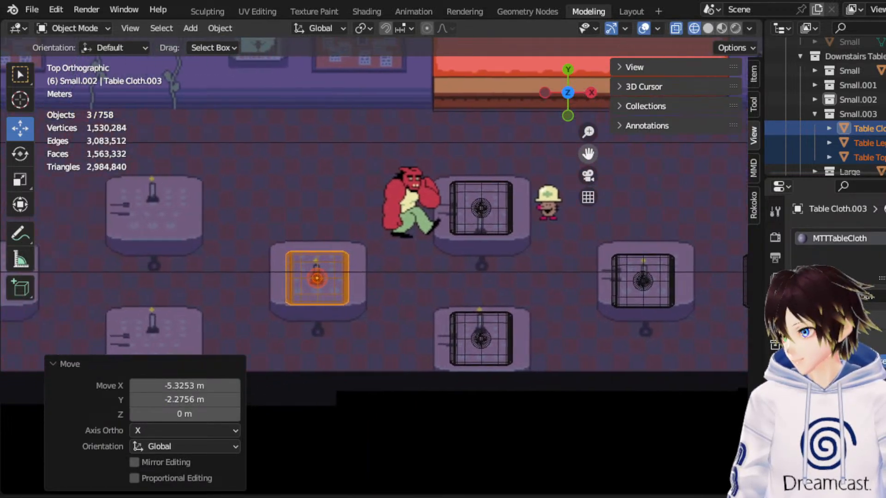
left_click(814, 114)
left_click(843, 115)
right_click(843, 115)
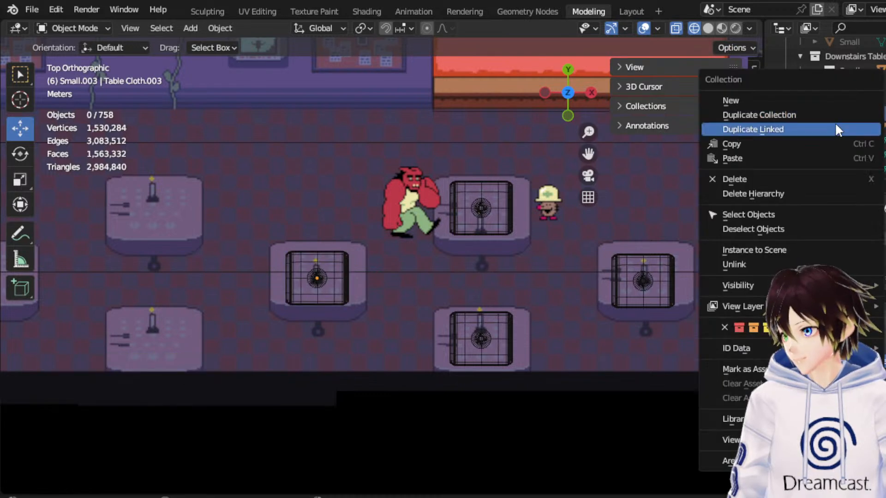
left_click(834, 119)
right_click(834, 120)
left_click(833, 134)
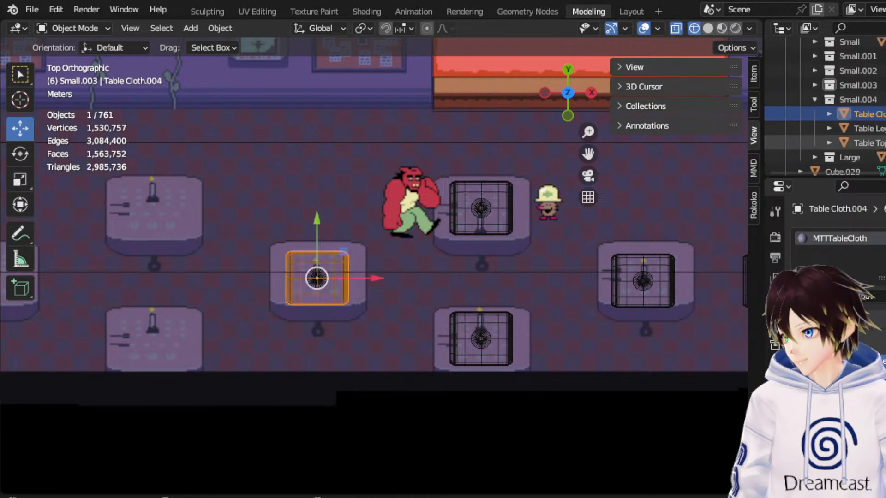
left_click(869, 143, "shift")
left_click_drag(346, 253, 180, 185)
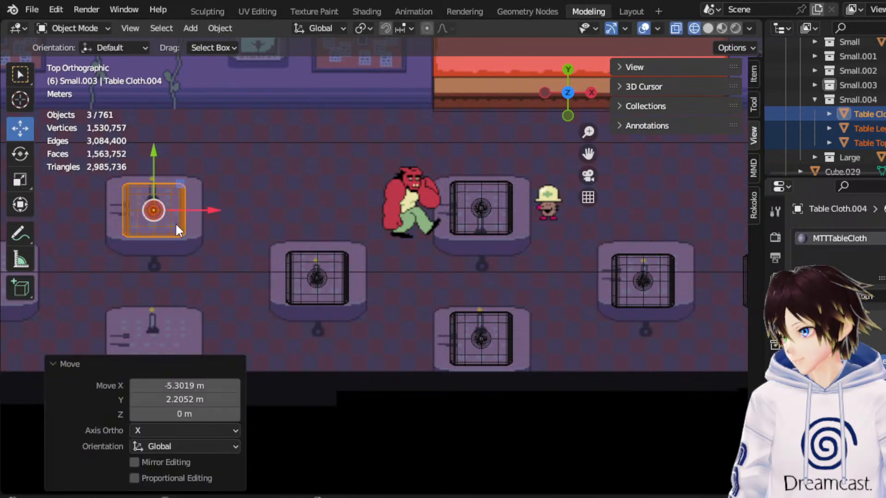
left_click(815, 99)
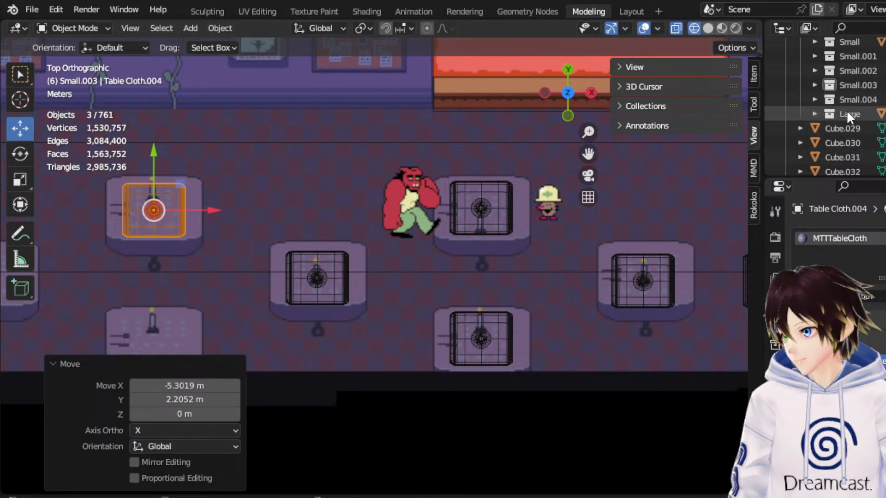
Duplicate the Small.004 collection and move the copied parts about -4.18 m along Y onto the reference table directly below.
left_click(848, 100)
right_click(848, 100)
left_click(843, 102)
right_click(843, 101)
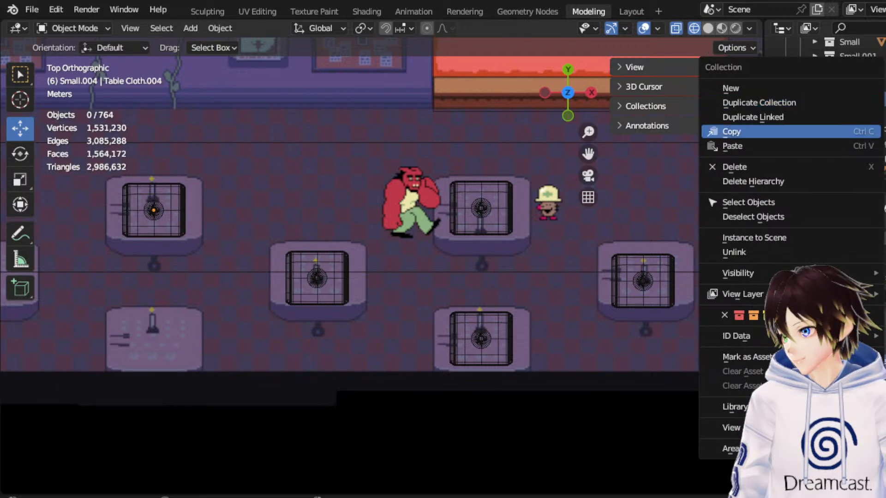
key("Escape")
left_click(871, 129)
left_click(877, 159, "shift")
left_click_drag(156, 174, 169, 302)
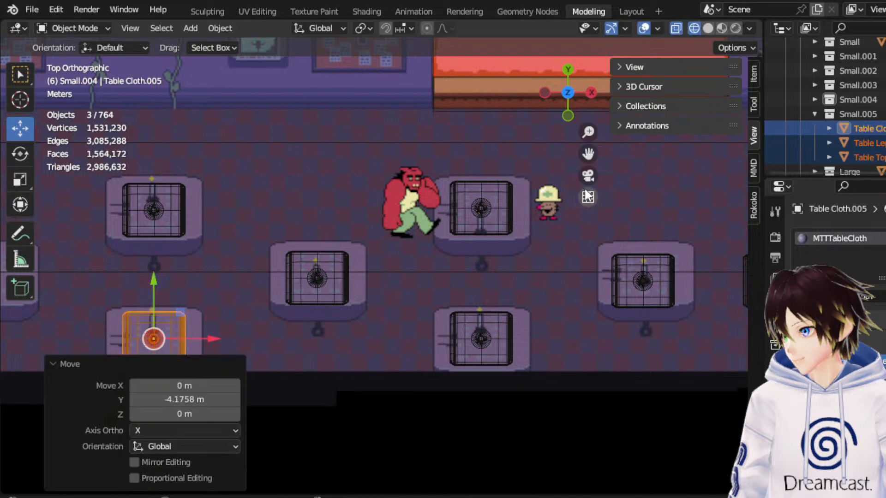
Duplicate the Small.005 collection and move the copied parts along -X and +Y onto the staggered middle reference table.
mouse_move(584, 151)
left_mouse_down()
mouse_move(876, 114)
mouse_move(582, 148)
left_mouse_up()
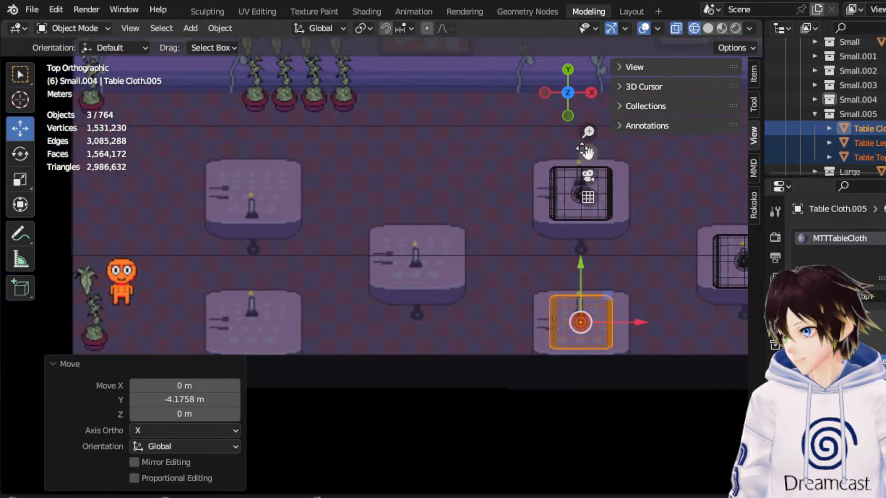
left_click(814, 113)
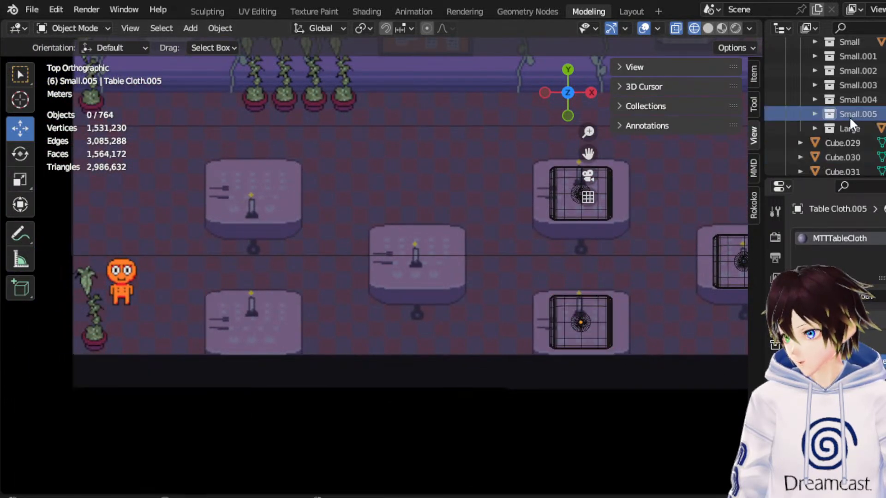
right_click(848, 116)
left_click(775, 156)
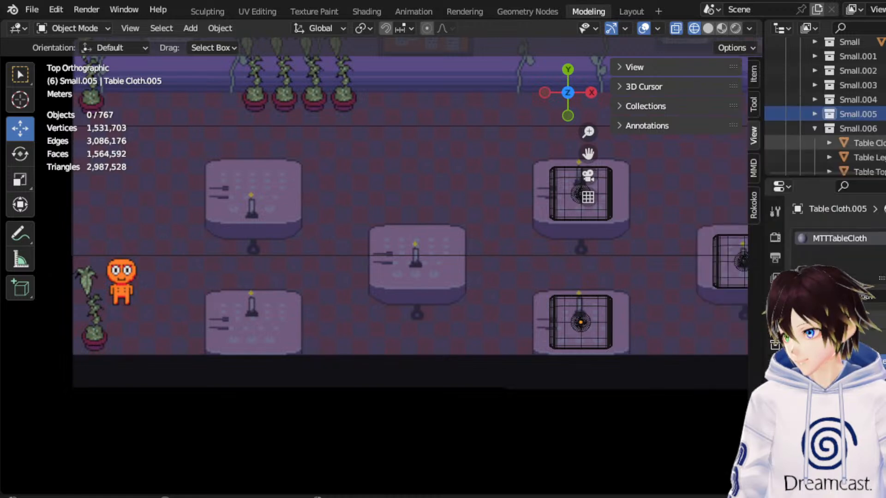
scroll(876, 138, "down", 1)
left_click(879, 143, "shift")
left_click_drag(607, 300, 437, 234)
Duplicate the Small.006 collection and move the copied parts along -X and +Y onto the upper reference table nearest the orange character.
left_click(857, 100)
right_click(862, 101)
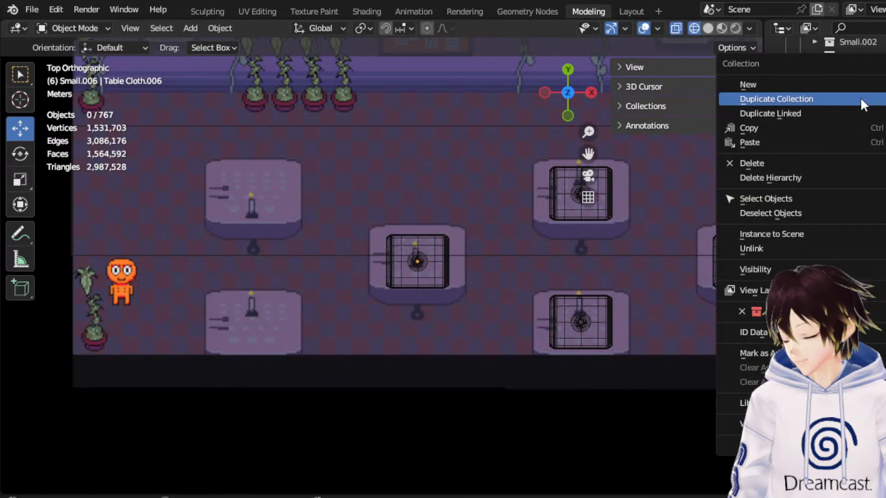
left_click(863, 105)
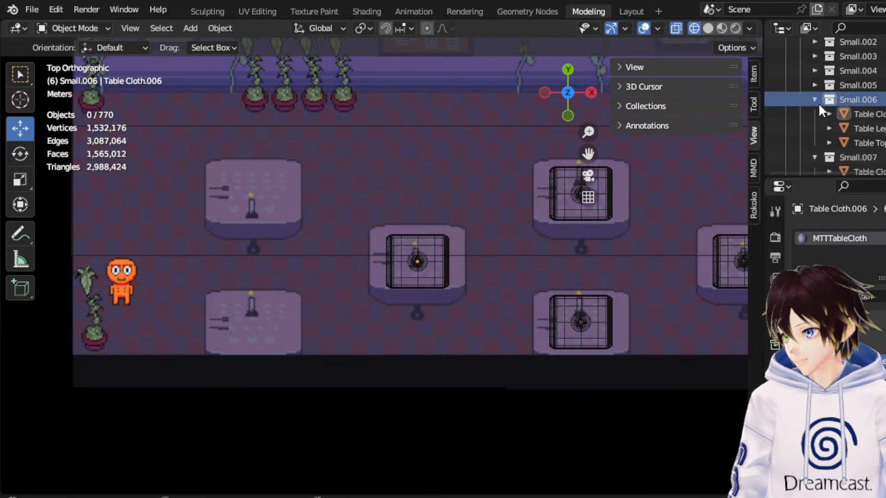
left_click(856, 114)
left_click(864, 129)
left_click(865, 157, "shift")
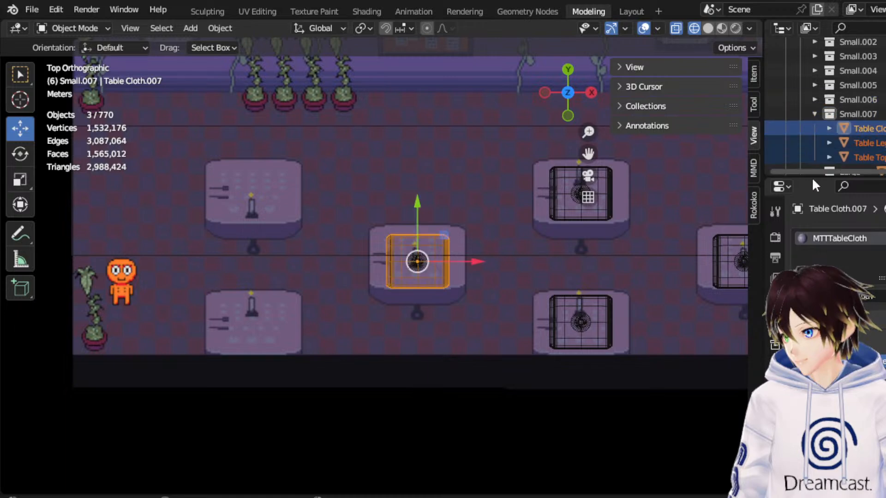
left_click_drag(450, 249, 285, 179)
Duplicate the Small.007 collection and move the copied parts straight along -Y onto the lower reference table near the orange character.
left_click(863, 115)
right_click(863, 116)
left_click(862, 116)
right_click(860, 120)
left_click(814, 115)
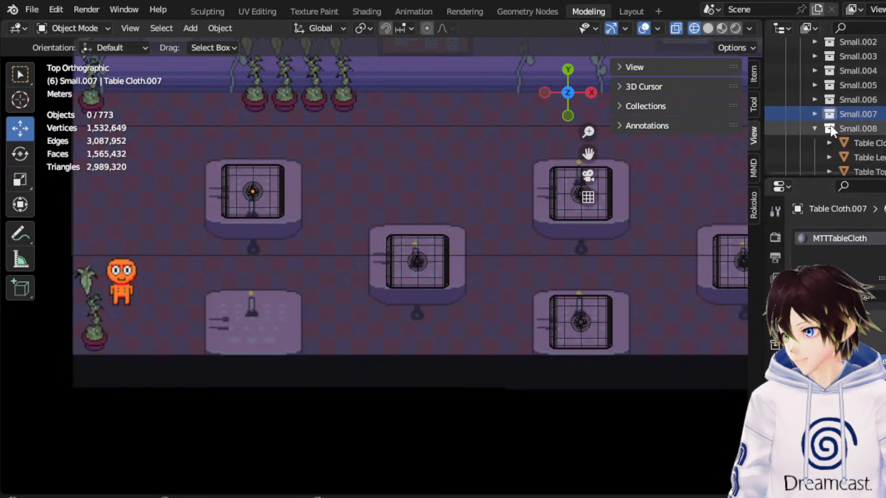
left_click(877, 146)
scroll(877, 146, "down", 1)
left_click(876, 141, "shift")
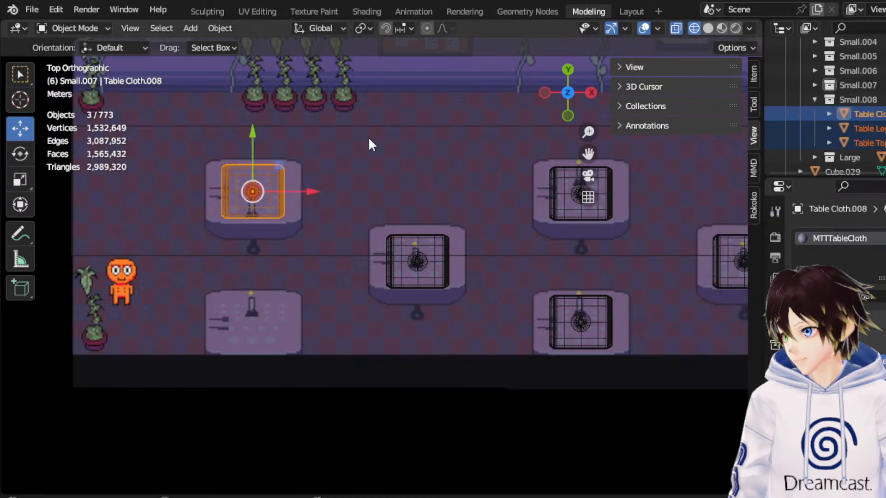
left_click_drag(261, 143, 249, 271)
In material preview shading, move the Fake Asgore and Fake Frisk blocks about -9.34 m along X and 1.41 m along Y among the tables.
middle_click_drag(258, 267, 477, 153)
left_click(721, 28)
mouse_move(432, 201)
middle_mouse_down()
mouse_move(444, 193)
mouse_move(381, 197)
middle_mouse_up()
middle_click_drag(574, 160, 626, 237)
left_click(626, 237)
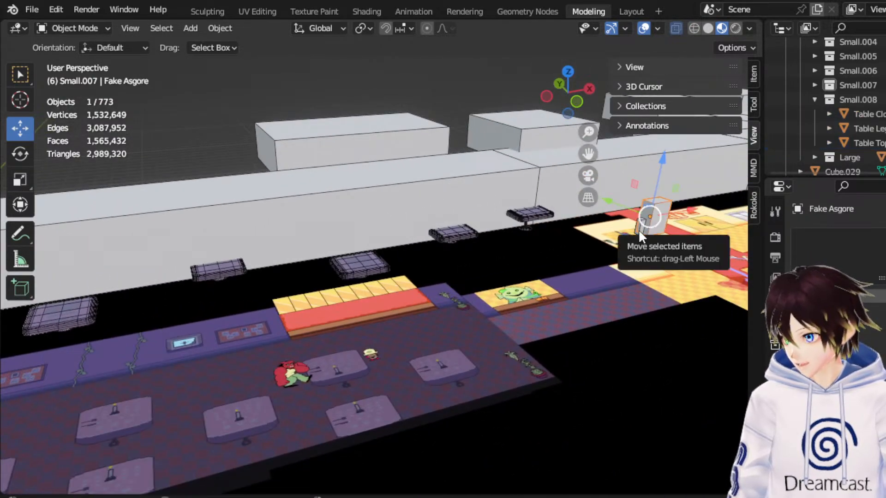
left_click(638, 228, "shift")
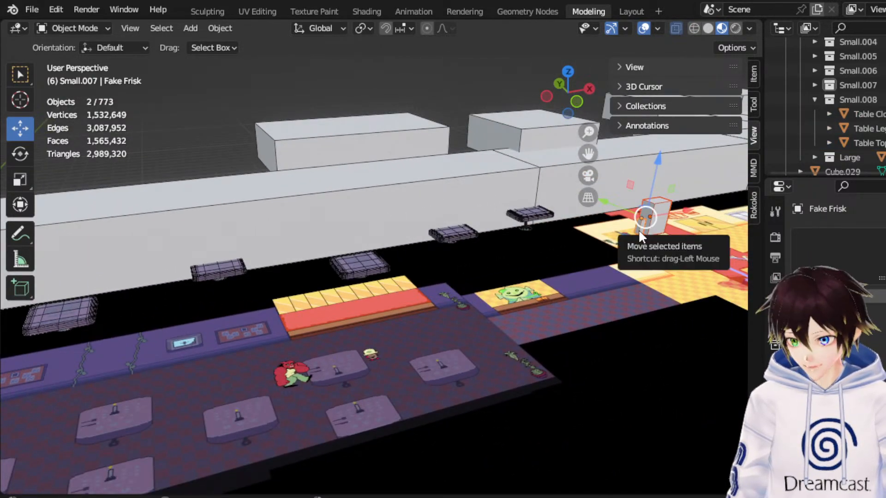
left_click(570, 72)
scroll(567, 182, "down", 5)
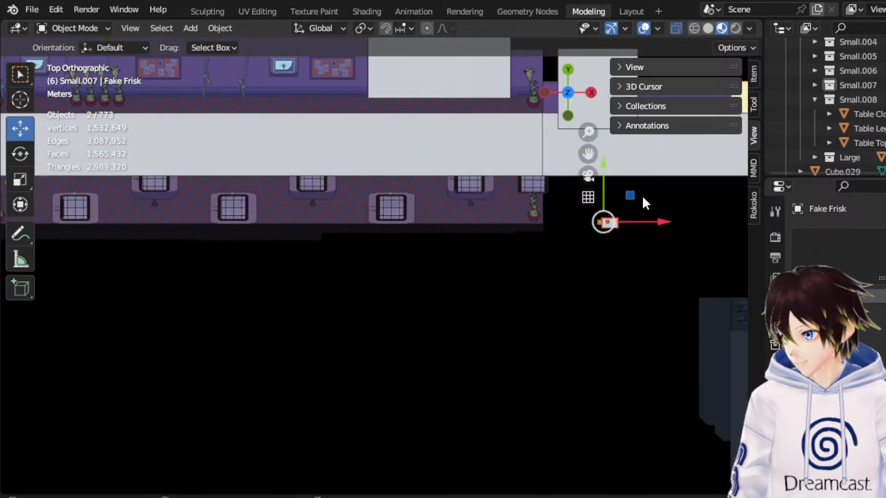
key("g")
left_click(483, 183)
Move both scale blocks another -1.84 m along X and 1.62 m along Y into the gap between the tables.
scroll(527, 171, "up", 4)
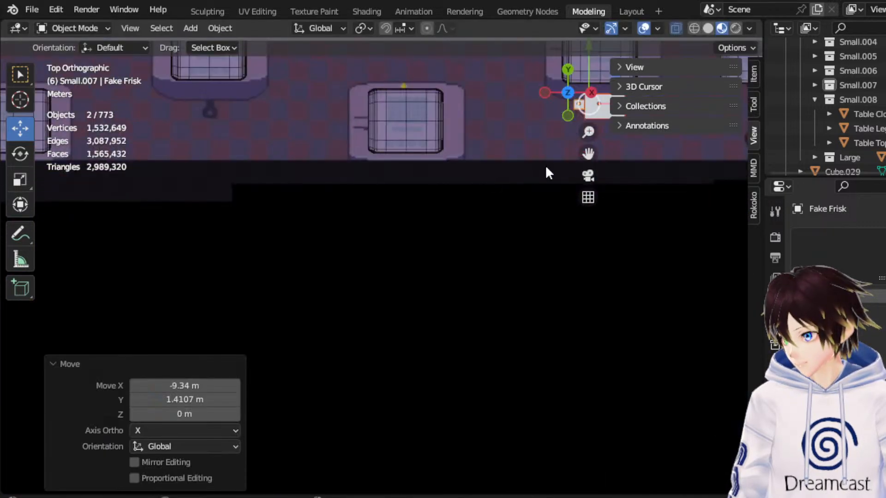
scroll(527, 171, "up", 1)
middle_click_drag(556, 146, 545, 163, "shift")
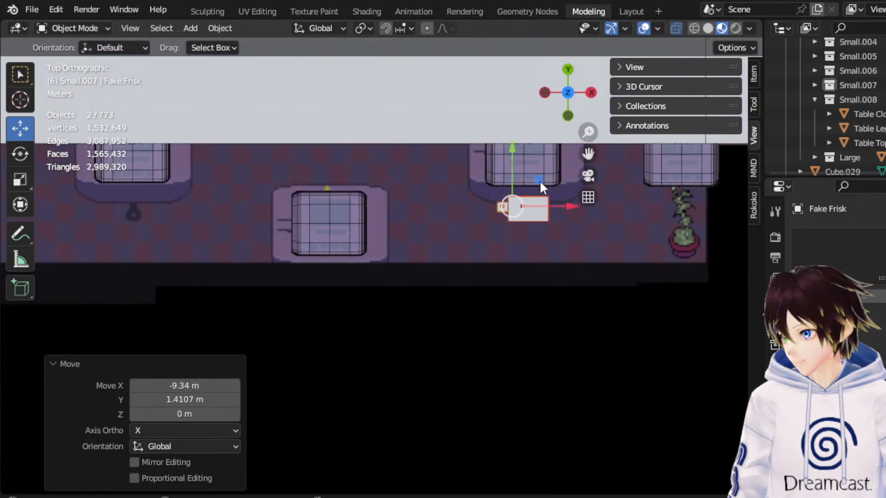
key("g")
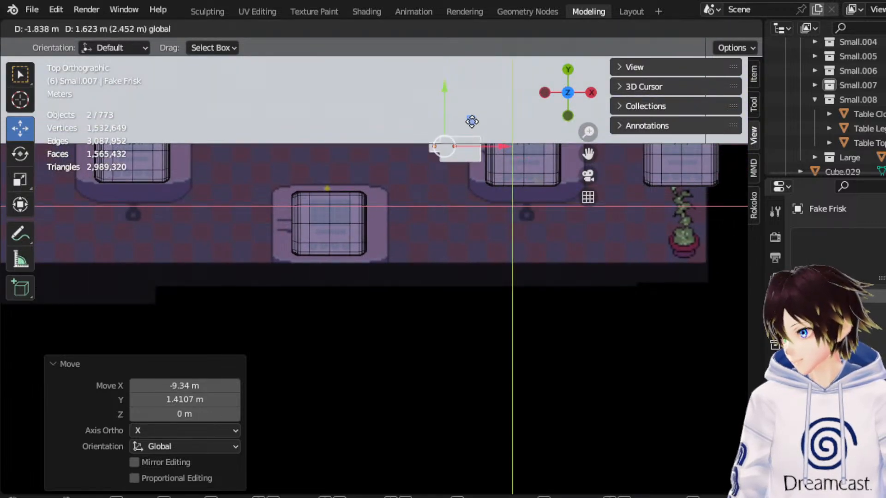
left_click(471, 121)
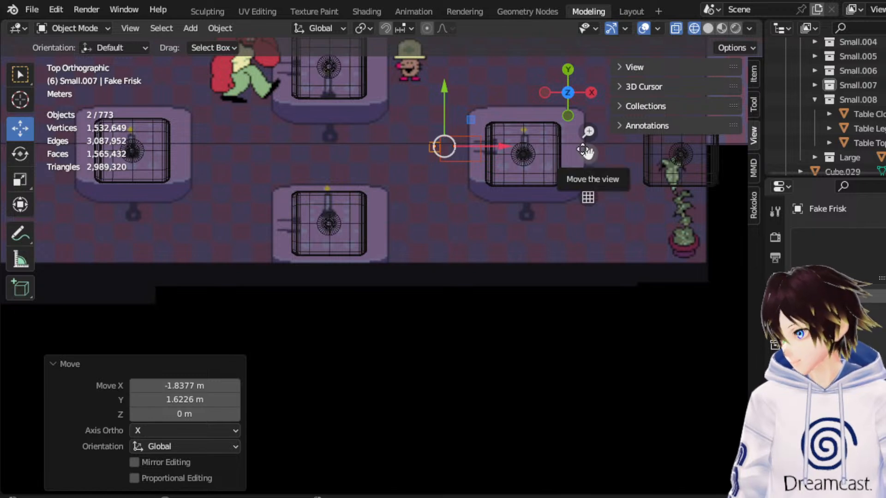
Shift the three parts of the Small.001 table about 0.55 m along X to widen the passage beside it.
left_click_drag(587, 153, 590, 204)
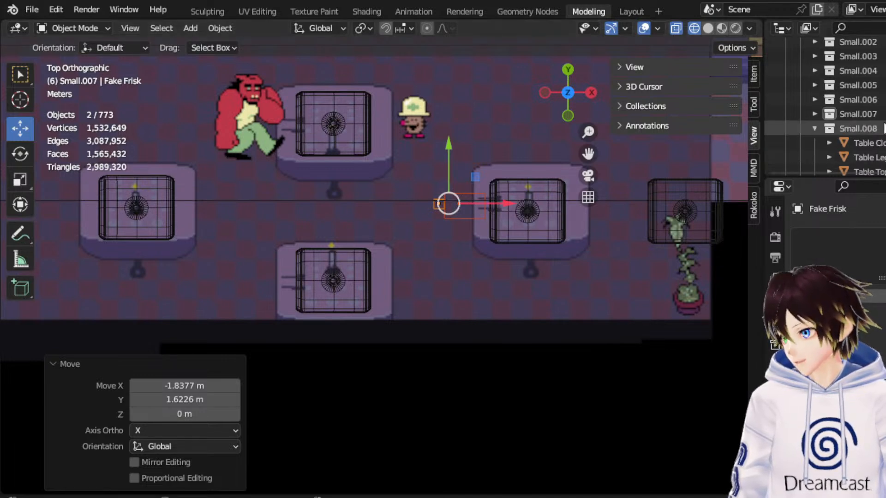
scroll(835, 115, "up", 5)
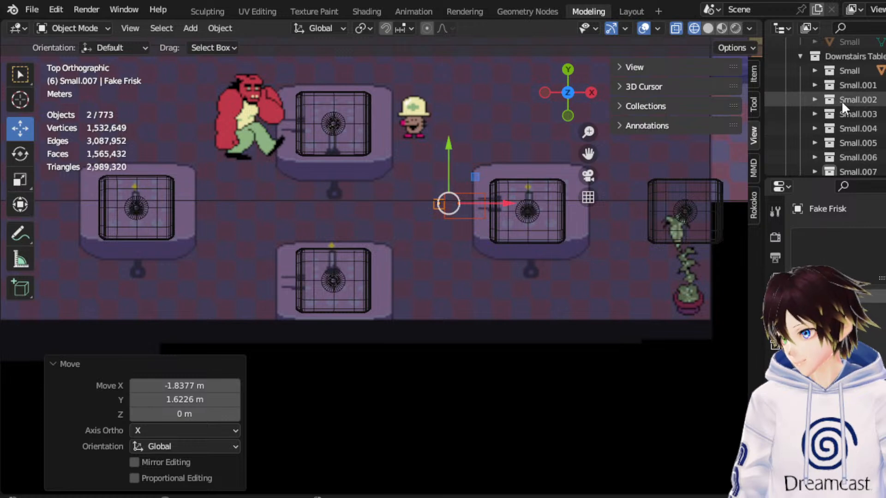
left_click(840, 86)
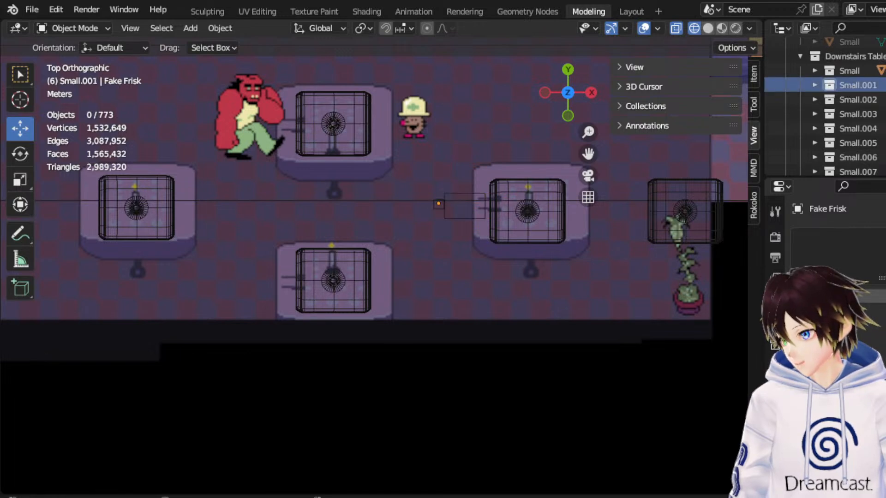
key("e")
key("alt+e")
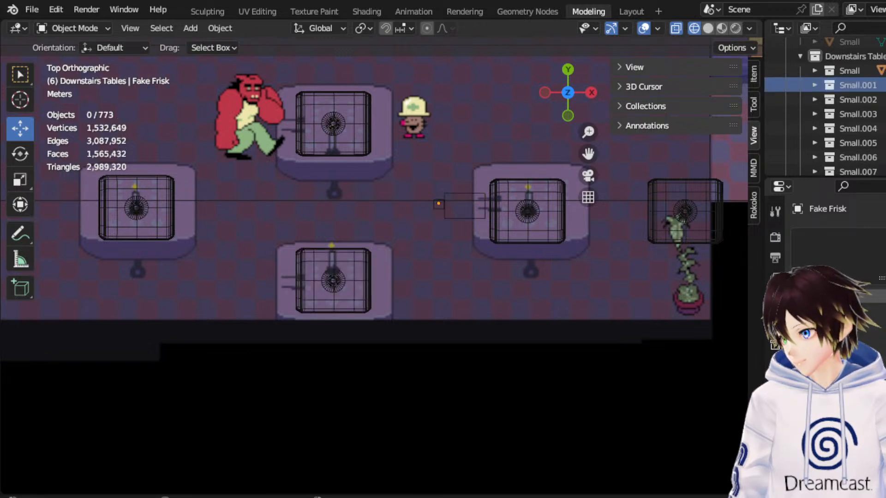
left_click(815, 85)
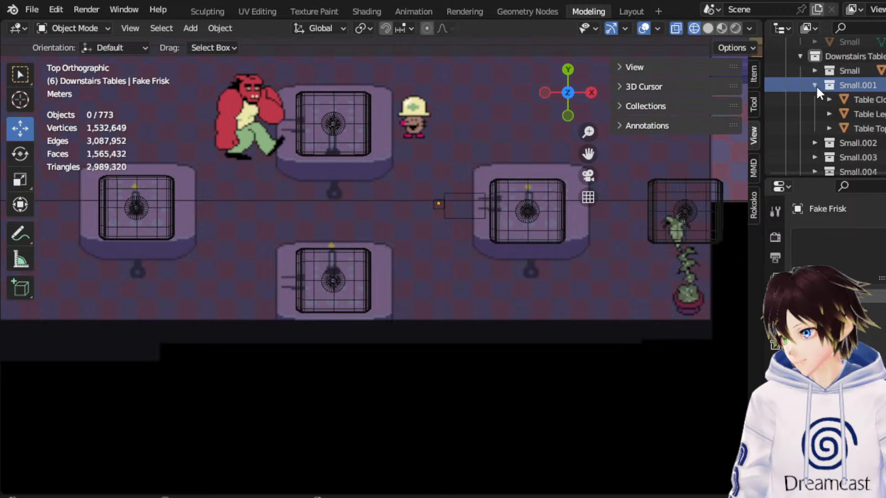
left_click(856, 99)
left_click(876, 130, "shift")
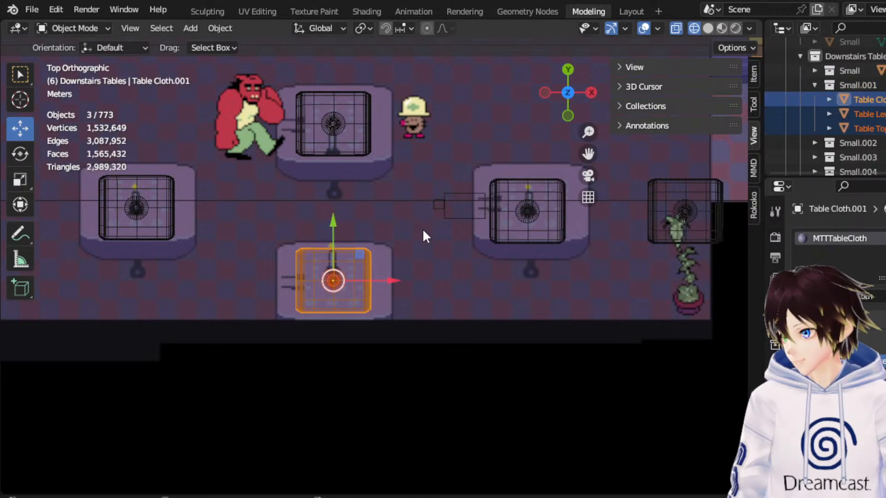
left_click_drag(388, 278, 411, 280)
Shift the three parts of the Small.002 table about 0.61 m along X, and collapse the Small.001 and Small.002 collections.
left_click(814, 142)
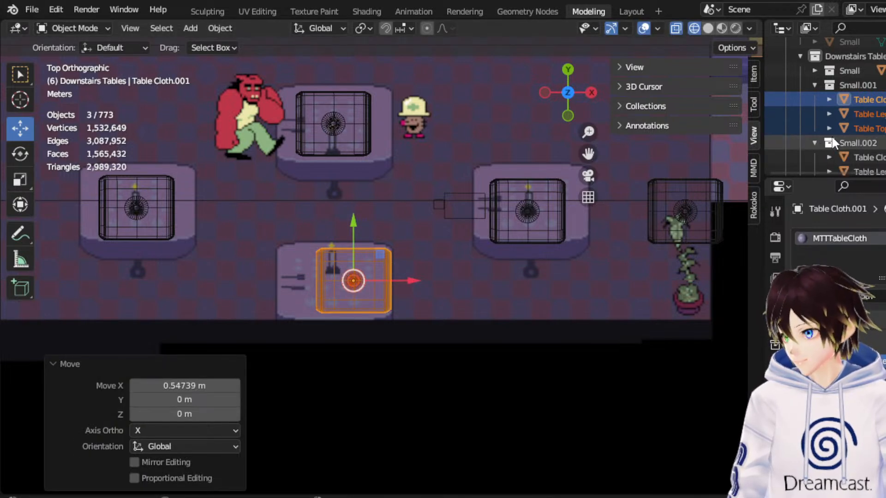
scroll(852, 151, "down", 2)
left_click(863, 128)
left_click(865, 157, "shift")
left_click_drag(377, 130, 403, 121)
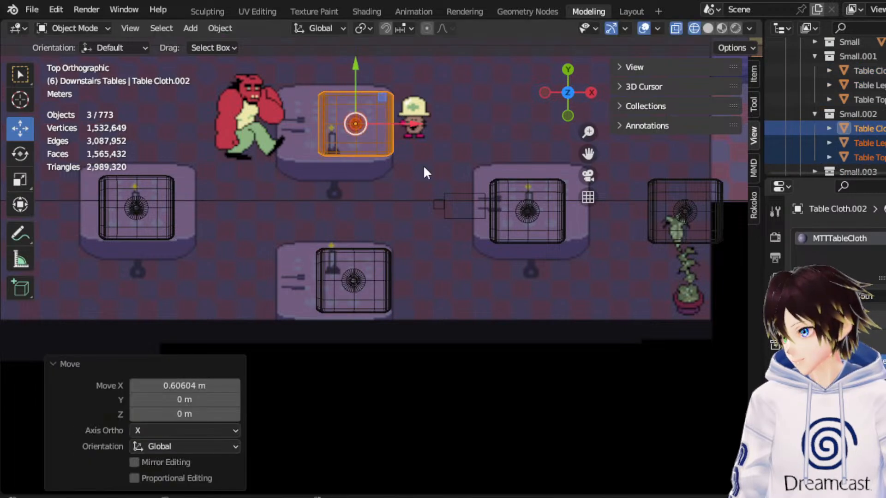
left_click(815, 114)
left_click(817, 56)
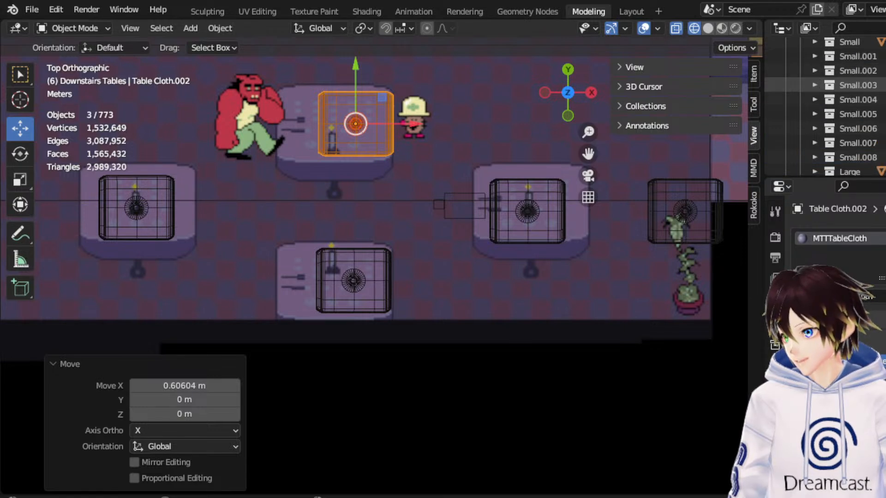
Shift the three parts of the Small.003 table about 0.63 m along X.
left_click(813, 85)
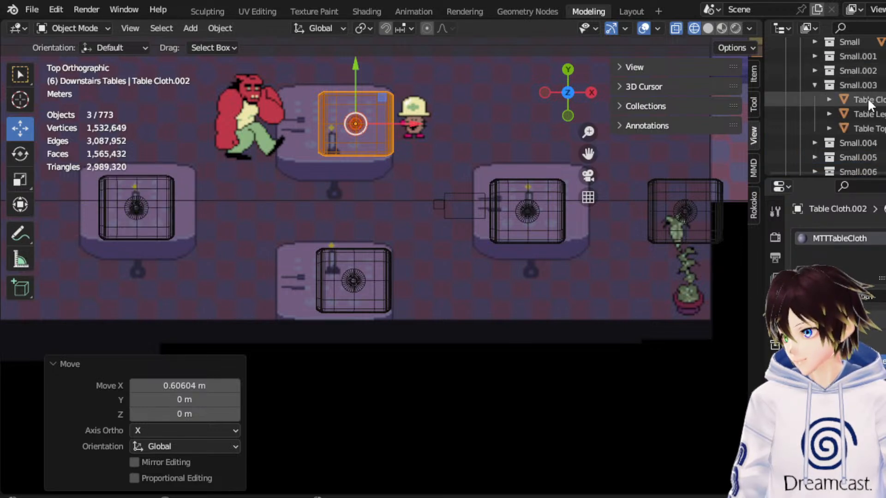
left_click(868, 100)
left_click(874, 131, "shift")
left_click_drag(194, 208, 211, 210)
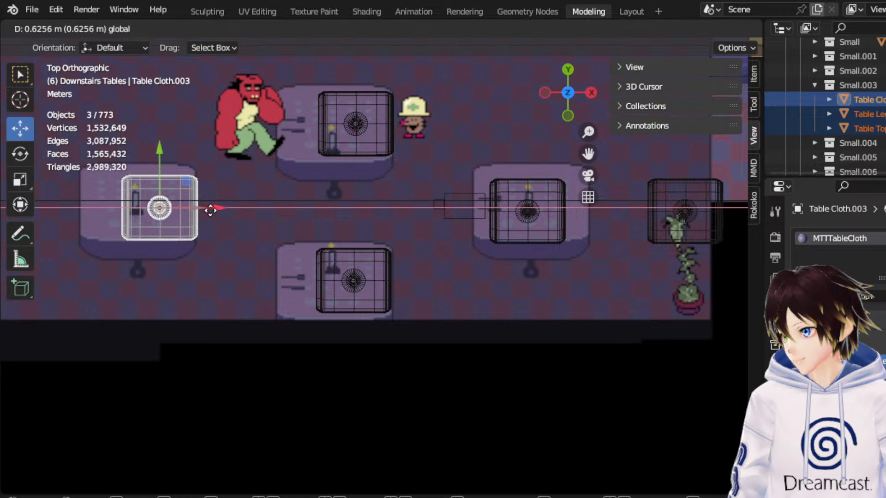
left_click_drag(210, 211, 210, 210)
Move the Fake Asgore and Fake Frisk blocks along -X into the passage beside the Small.003 table.
left_click(450, 193)
left_click(444, 204, "shift")
key("ctrl+z")
left_click(442, 209, "shift")
left_click_drag(481, 207, 268, 218)
Shift the three parts of the Small.003 table about 0.47 m further along X.
left_click(160, 204)
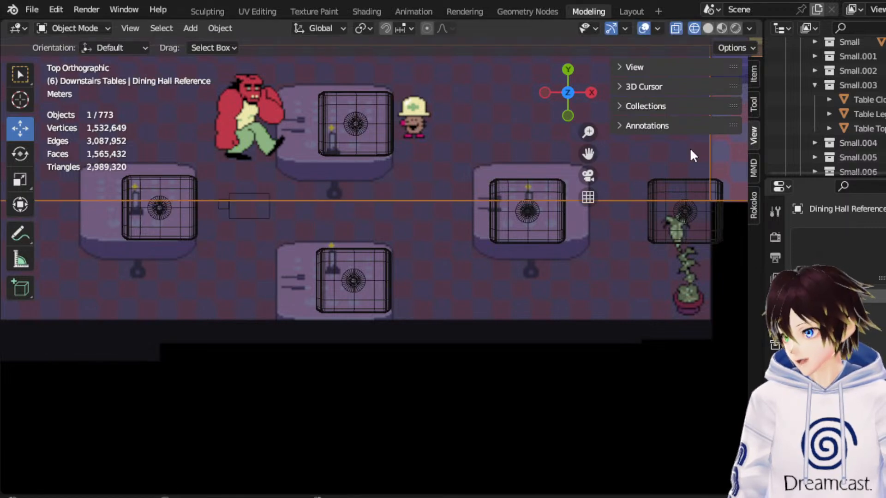
left_click(865, 100)
left_click(881, 125, "ctrl")
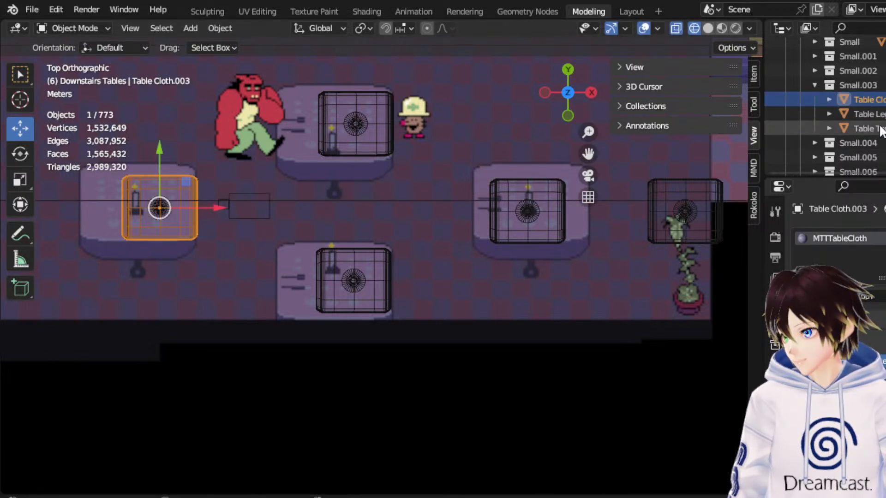
left_click_drag(217, 207, 237, 203)
scroll(268, 204, "down", 2)
left_click_drag(588, 155, 595, 156)
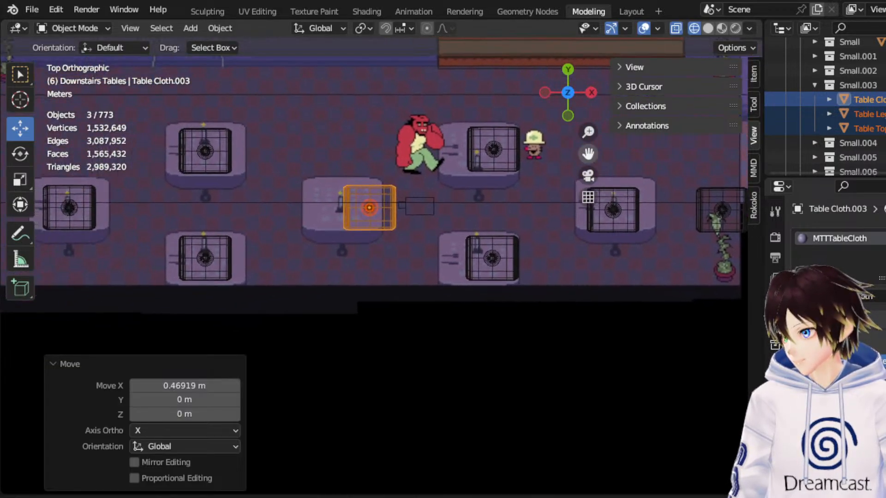
Move the Fake Asgore and Fake Frisk blocks about 5.14 m along -X to the other side of the Small.003 table, and collapse that collection.
scroll(418, 225, "up", 3)
left_click(445, 191)
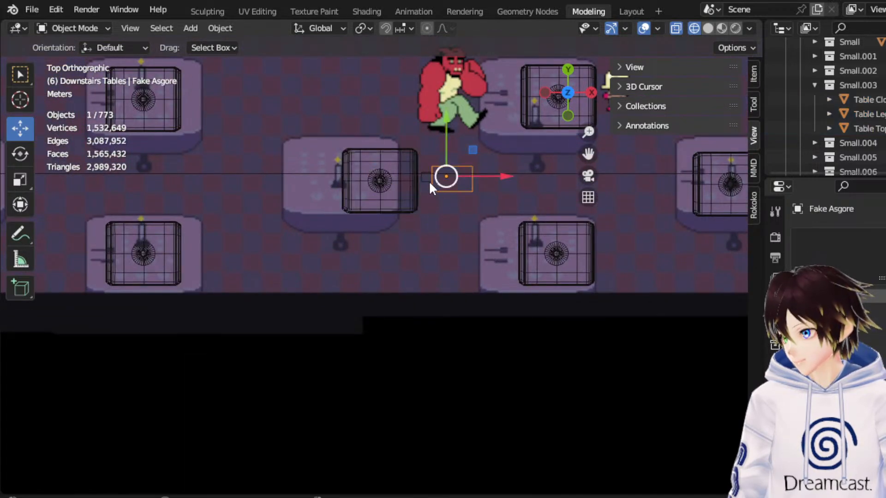
left_click(429, 185, "shift")
left_click_drag(474, 180, 277, 184)
left_click(814, 85)
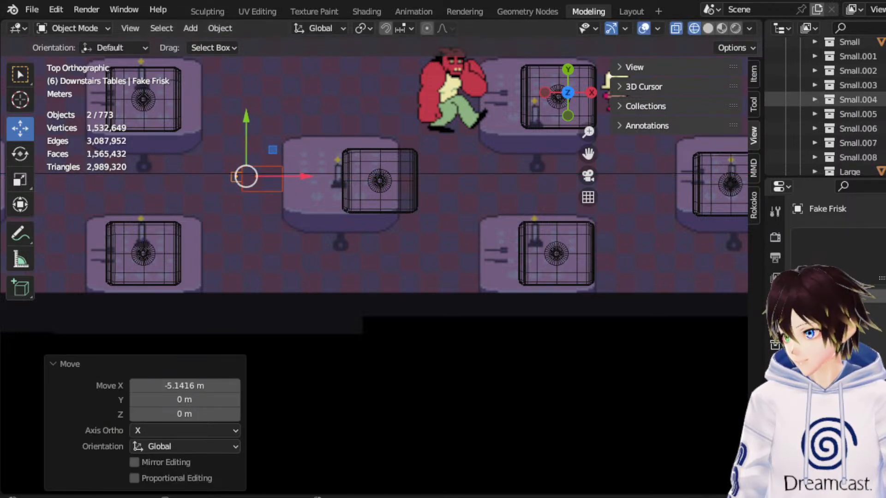
Shift all parts of the Small.004 and Small.005 tables about 1.68 m along X, nudge them back 0.11 m, and collapse both collections.
left_click(814, 98)
scroll(819, 118, "down", 2)
left_click(815, 129)
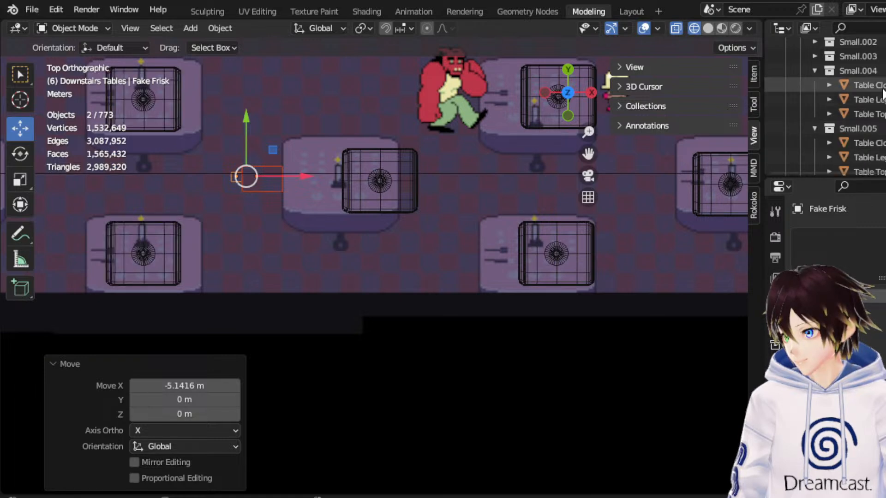
left_click(880, 87)
scroll(881, 94, "down", 1)
left_click(880, 142, "shift")
left_click_drag(204, 183, 262, 175)
scroll(259, 164, "down", 2)
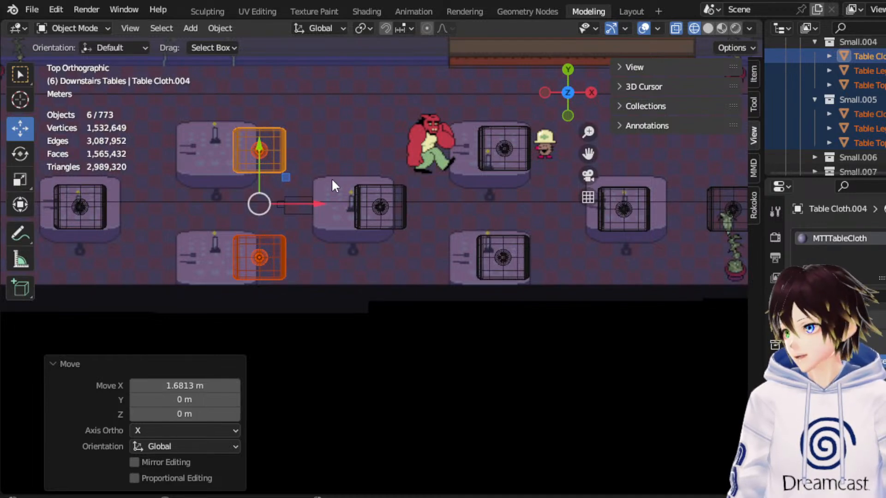
left_click_drag(306, 204, 304, 204)
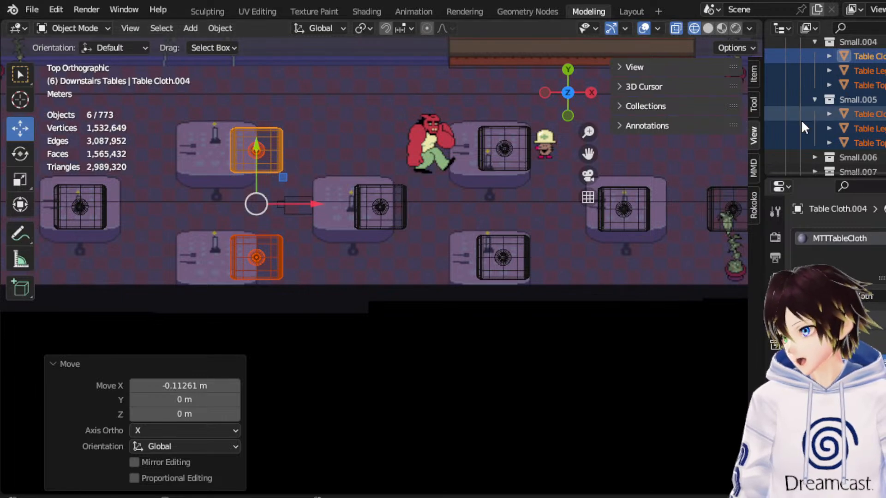
left_click(814, 42)
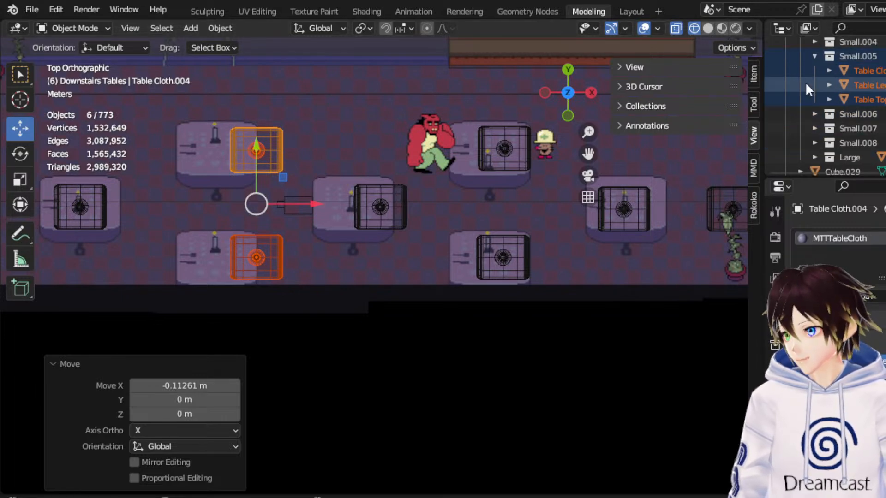
left_click(816, 84)
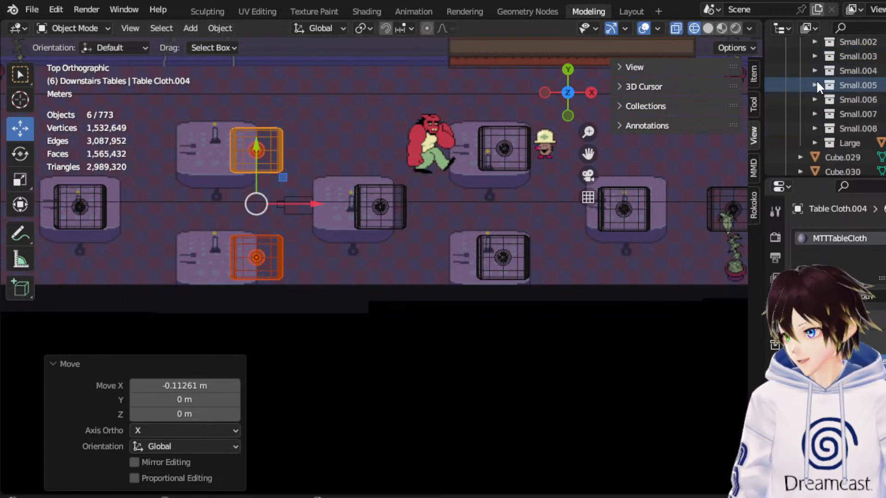
Move the Fake Asgore and Fake Frisk blocks about 4.81 m along -X, past the Small.004 and Small.005 tables.
left_click(846, 98)
left_click(299, 199)
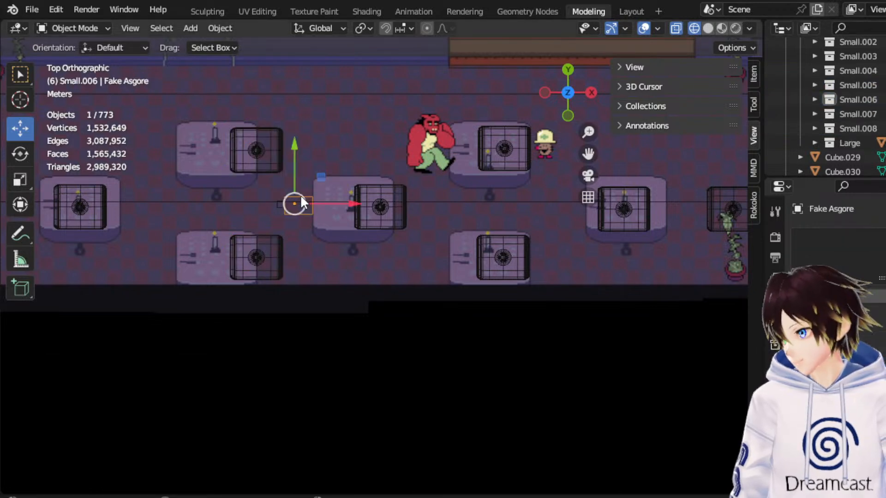
left_click(279, 202, "shift")
left_click(279, 203)
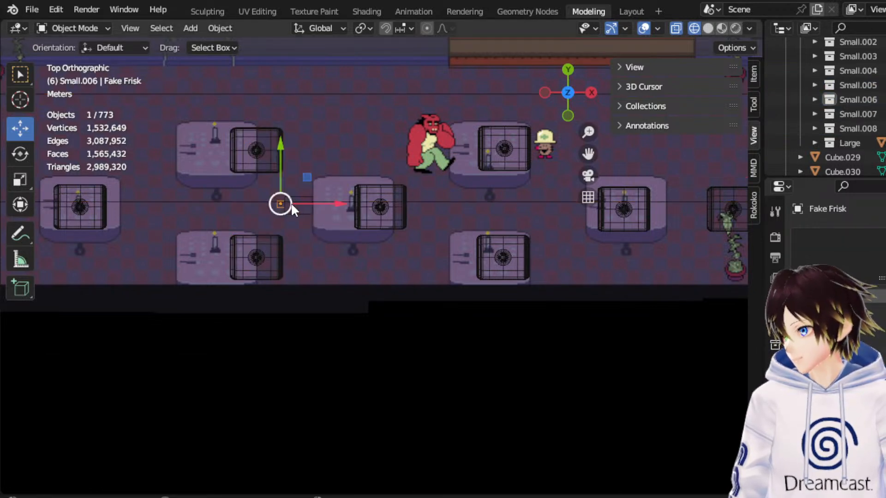
left_click(300, 212, "shift")
left_click_drag(318, 203, 196, 211)
left_click_drag(587, 156, 859, 137)
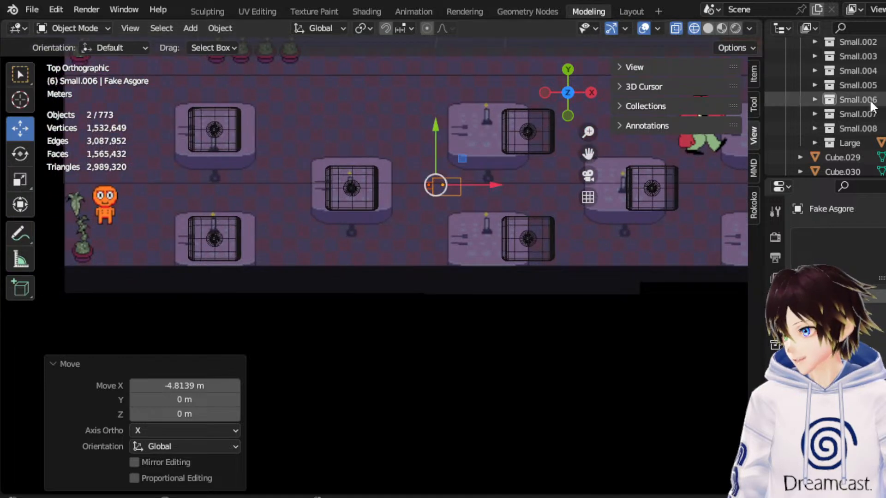
Shift all nine parts of the Small.006, Small.007 and Small.008 tables about 2 m along X.
left_click(814, 100)
scroll(826, 120, "down", 2)
left_click(815, 128)
scroll(815, 138, "down", 2)
left_click(813, 158)
left_click(863, 56)
scroll(874, 85, "down", 2)
scroll(872, 92, "down", 2)
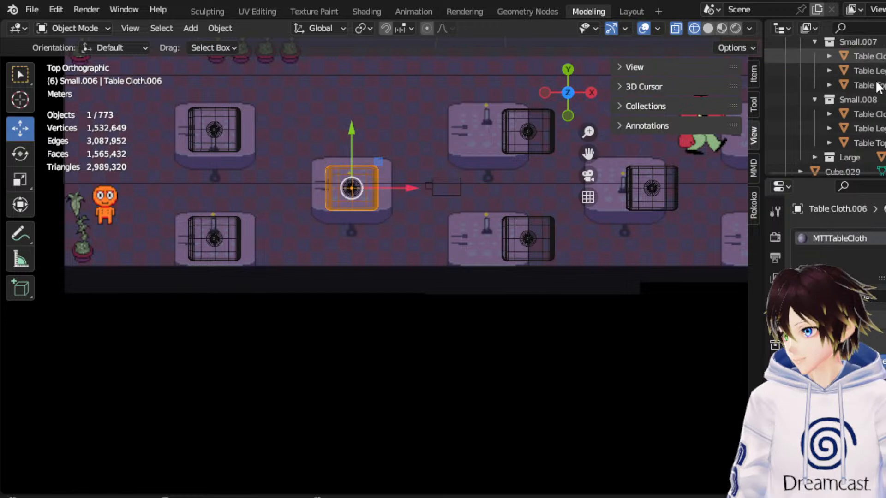
left_click(867, 143, "shift")
left_click_drag(318, 184, 373, 186)
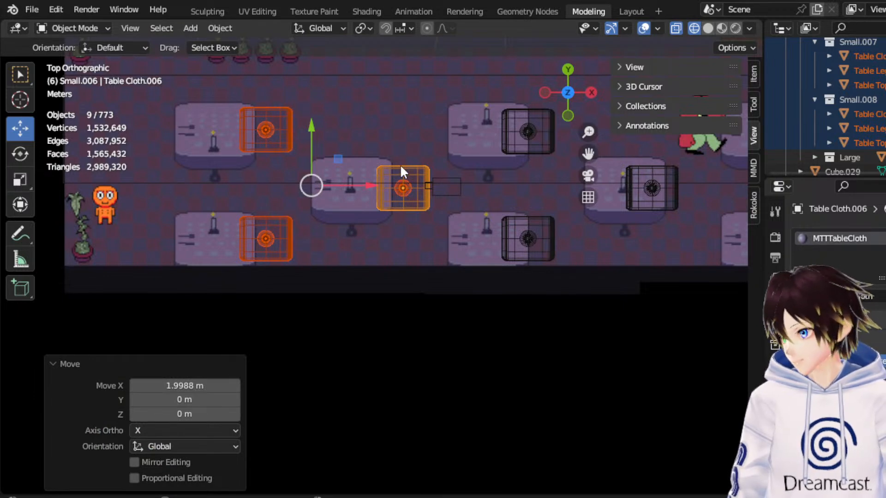
Move the Fake Asgore and Fake Frisk blocks about 4.65 m along -X into the passage beside the Small.006 table.
left_click(451, 182)
scroll(438, 194, "up", 6)
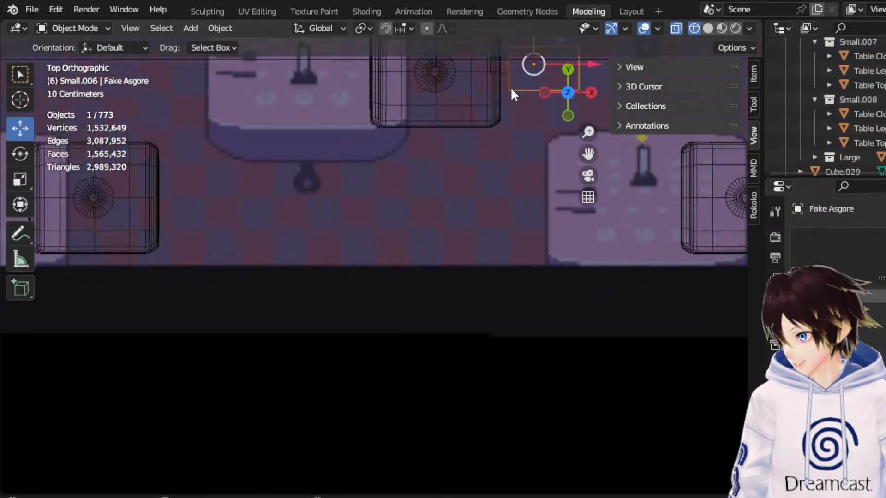
left_click(506, 74, "shift")
scroll(505, 73, "down", 5)
left_click_drag(472, 184, 356, 184)
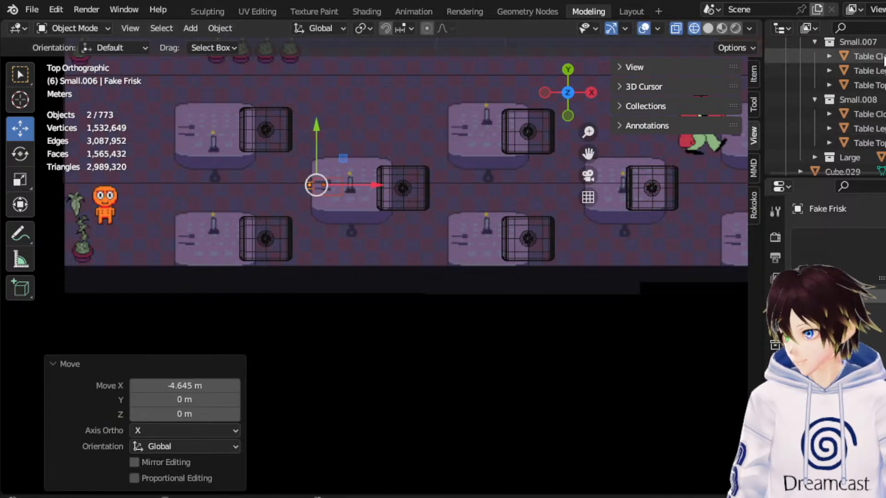
Shift the six parts of the Small.007 and Small.008 tables about 0.82 m along X, and nudge them back about 0.08 m.
left_click(870, 56)
left_click(869, 143, "shift")
left_click_drag(323, 184, 345, 185)
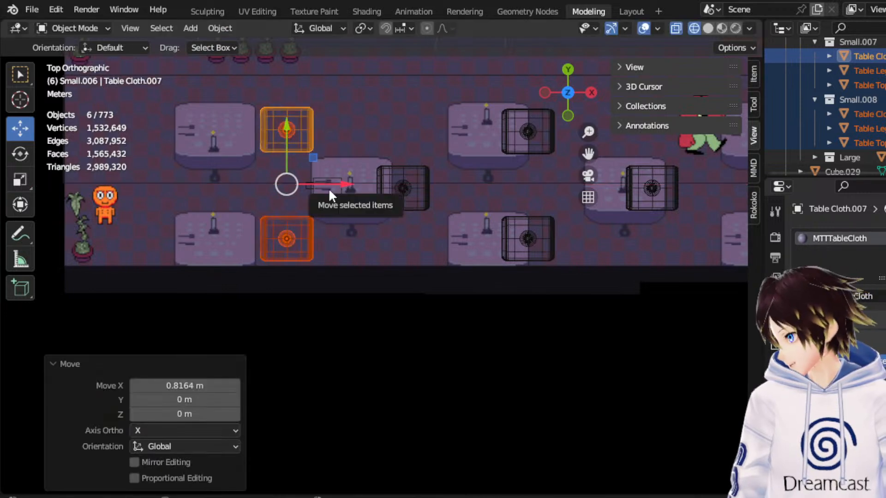
left_click_drag(327, 189, 322, 185)
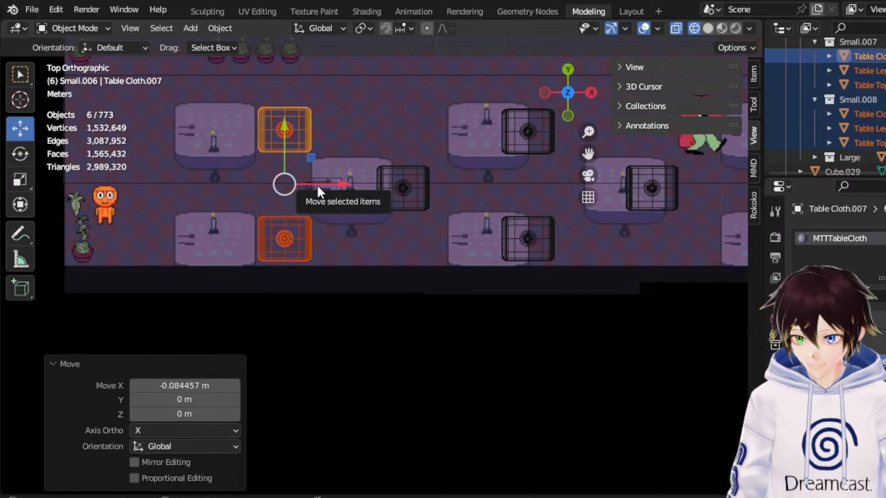
scroll(422, 189, "up", 2)
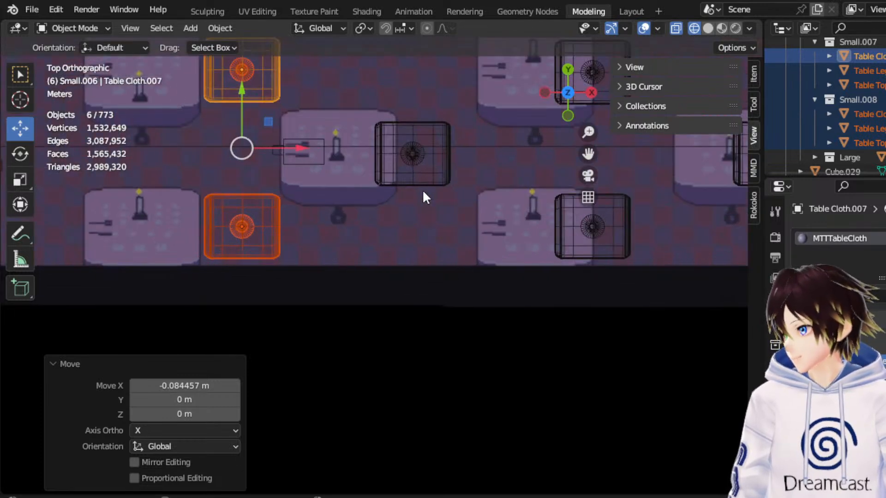
Collapse the Small.006, Small.007 and Small.008 collections.
left_click(812, 98)
scroll(811, 98, "up", 2)
left_click(814, 100)
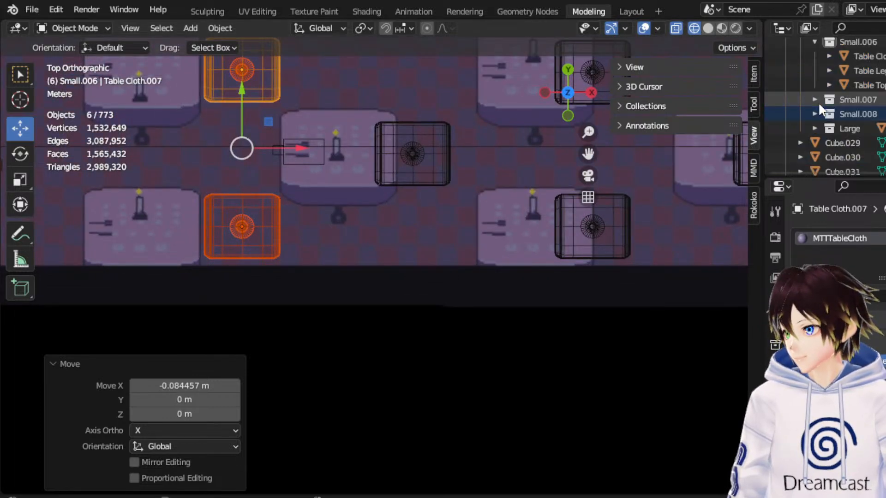
scroll(818, 102, "up", 3)
left_click(816, 127)
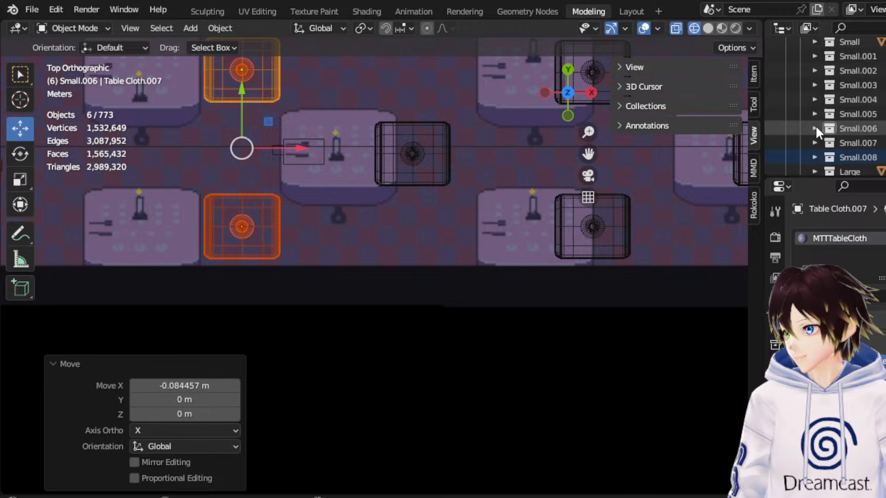
Move the Fake Asgore and Fake Frisk blocks out of the dining hall, about 29 m along X and 7 m along -Y.
left_click(281, 158)
left_click(290, 162, "shift")
scroll(316, 160, "down", 5)
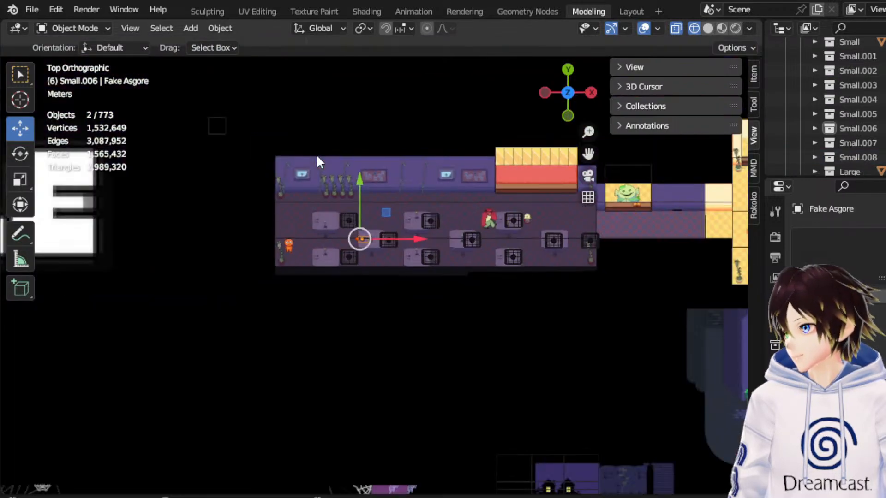
key("g")
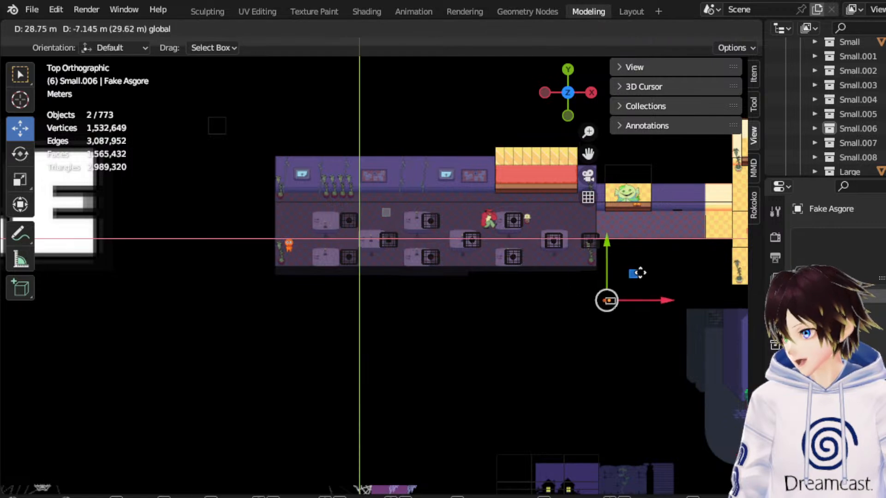
left_click(635, 276)
Examine the small tables' spacing across the dining hall in perspective and from the top.
middle_click_drag(610, 263, 560, 181)
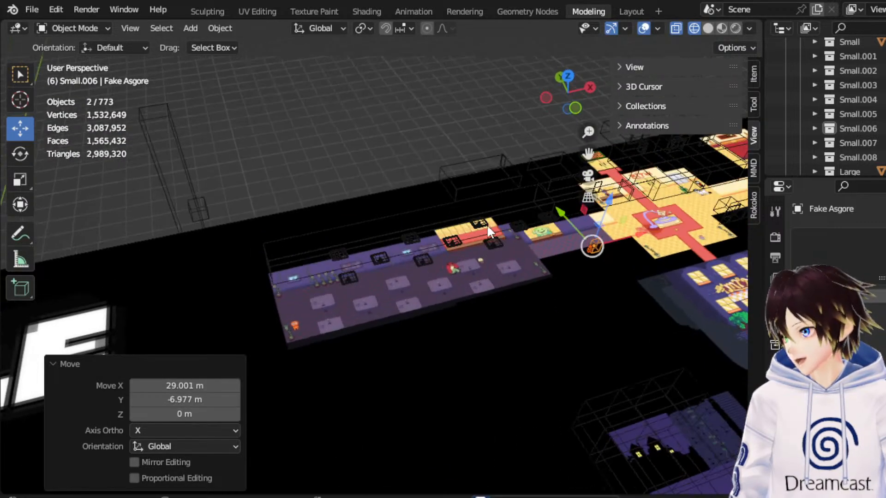
scroll(490, 231, "up", 4)
middle_click_drag(425, 279, 439, 256)
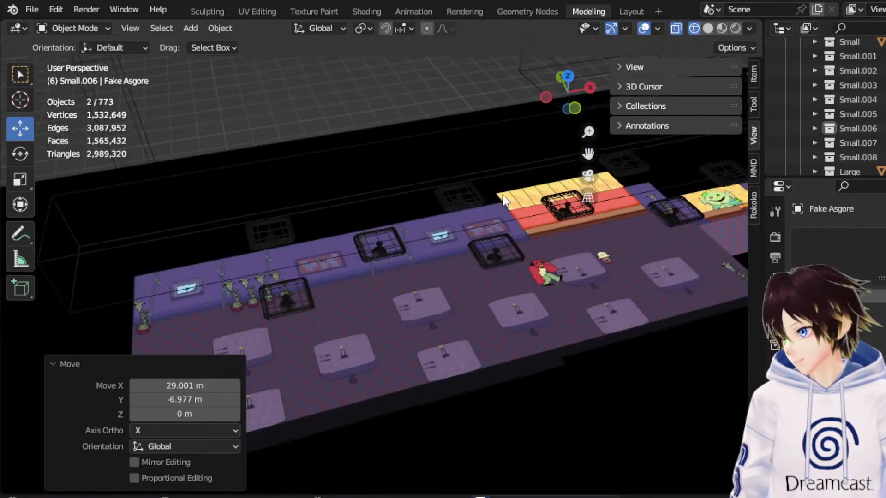
left_click(567, 88)
middle_click_drag(300, 166, 317, 210, "shift")
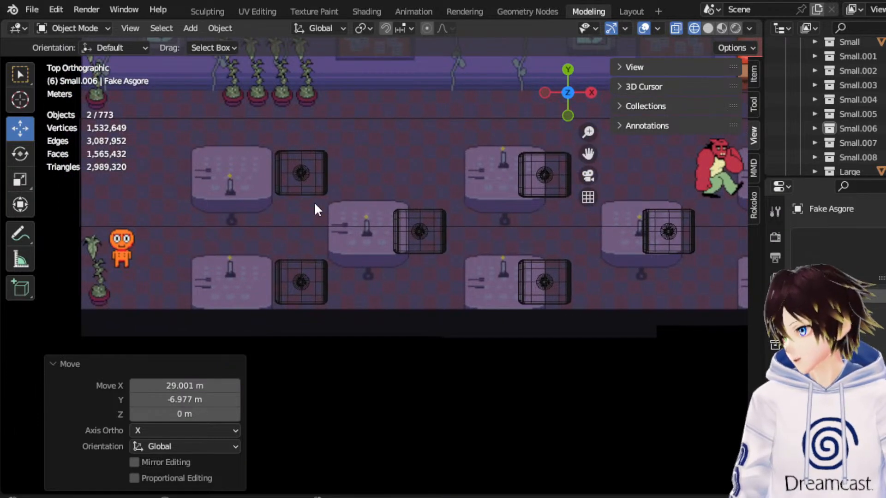
scroll(316, 209, "down", 4)
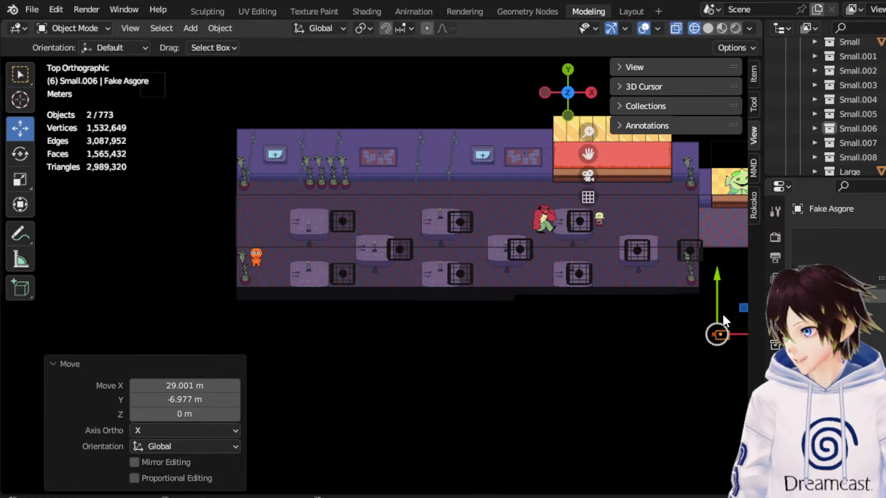
scroll(842, 109, "down", 5)
scroll(843, 118, "up", 4)
scroll(843, 117, "down", 6)
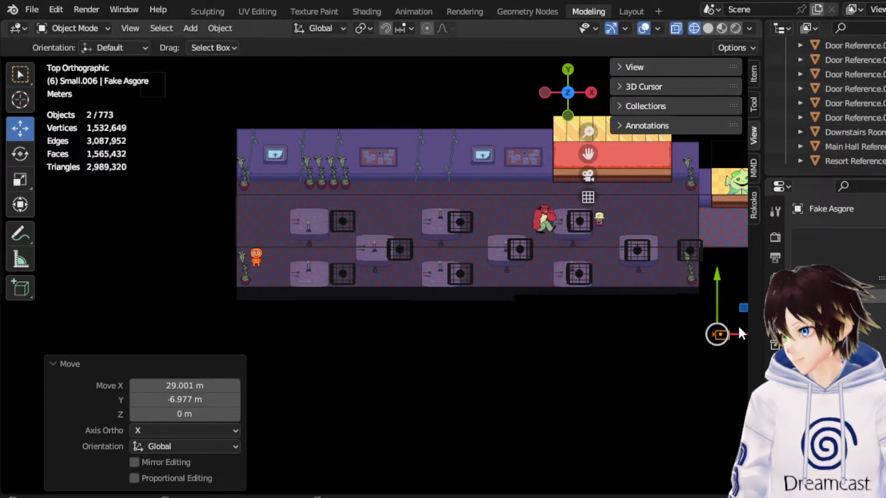
Move the Fake Asgore and Fake Frisk blocks back into the dining hall, between the row of four potted plants and the Small.007 table.
left_click_drag(717, 334, 359, 152)
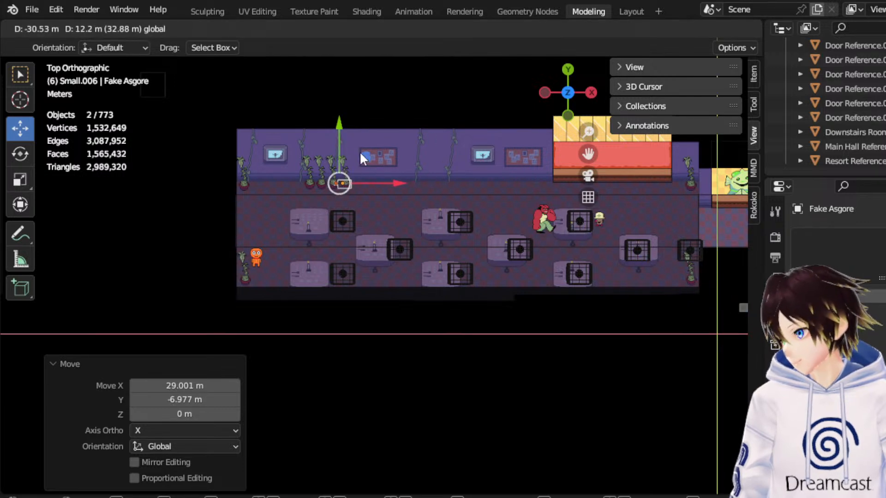
scroll(356, 161, "up", 6)
left_click_drag(588, 154, 717, 292)
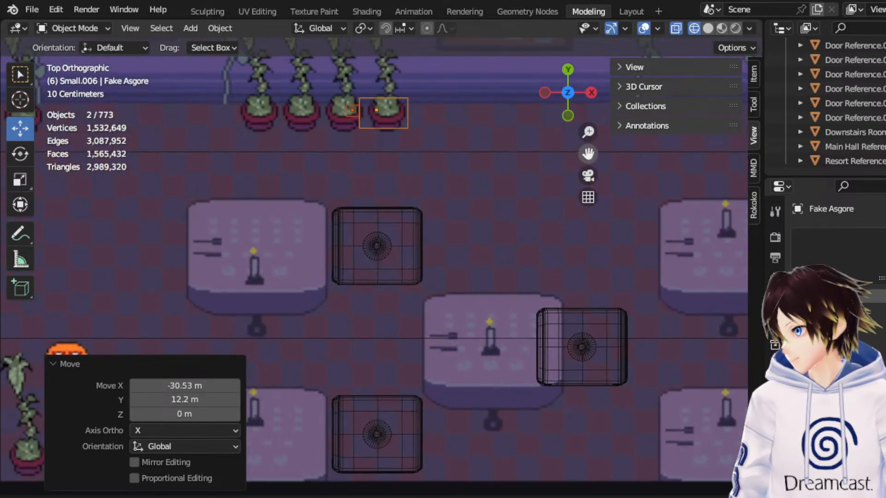
scroll(393, 129, "down", 2)
left_click_drag(390, 112, 387, 146)
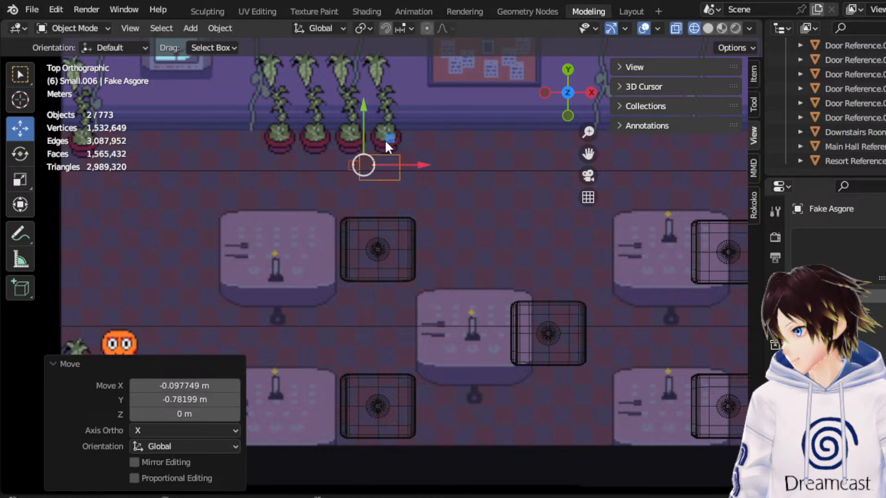
Rotate the Fake Asgore and Fake Frisk blocks 90° about Z to line them up across the passage.
left_click(28, 151)
left_click_drag(404, 118, 378, 179)
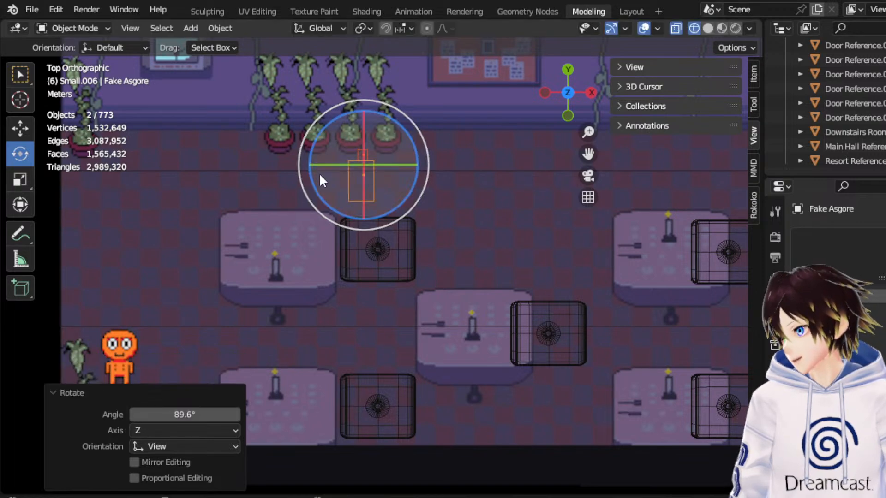
left_click(193, 415)
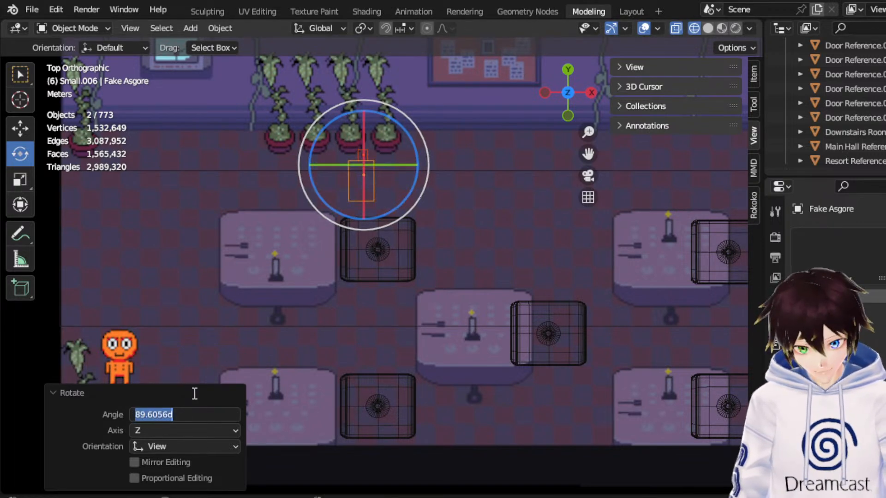
type("90")
key("Return")
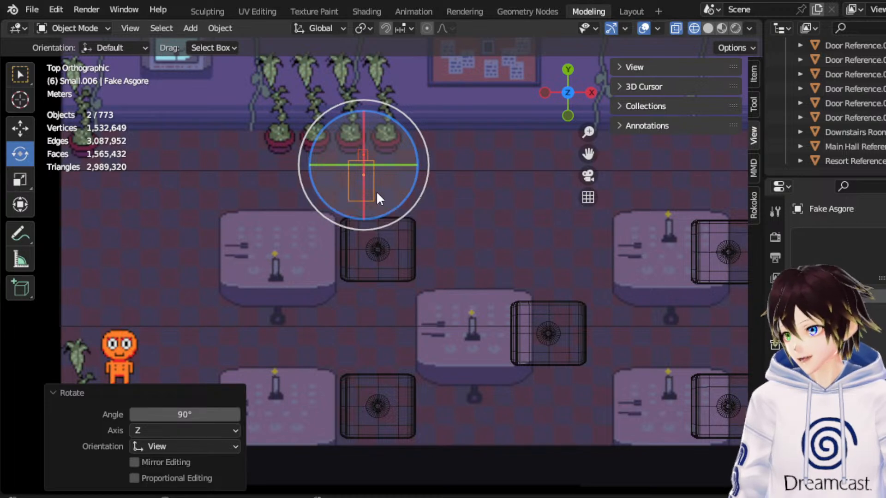
Move the Fake Asgore and Fake Frisk blocks about 1.07 m along Y toward the wall plants, then back about 0.2 m.
scroll(375, 191, "down", 2)
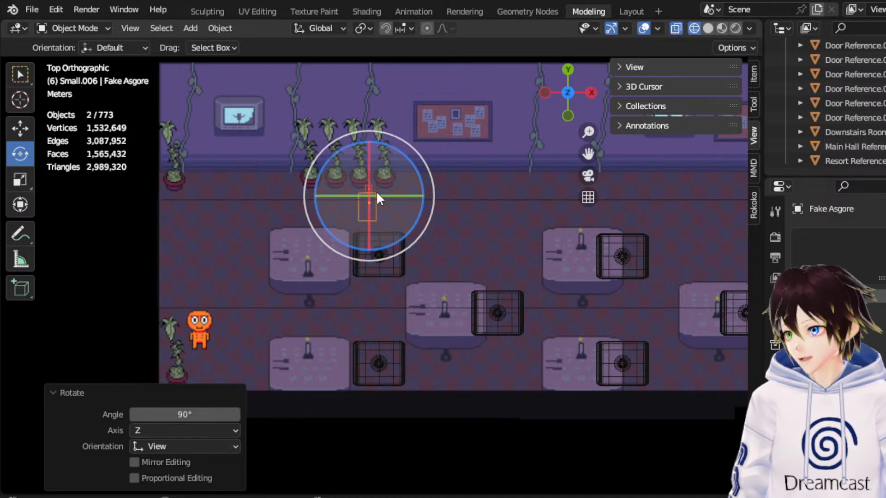
left_click(16, 130)
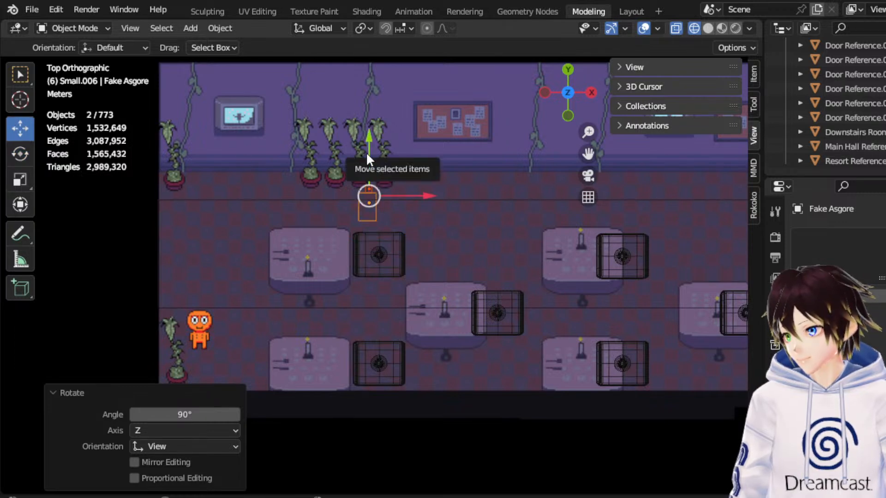
left_click_drag(366, 157, 378, 131)
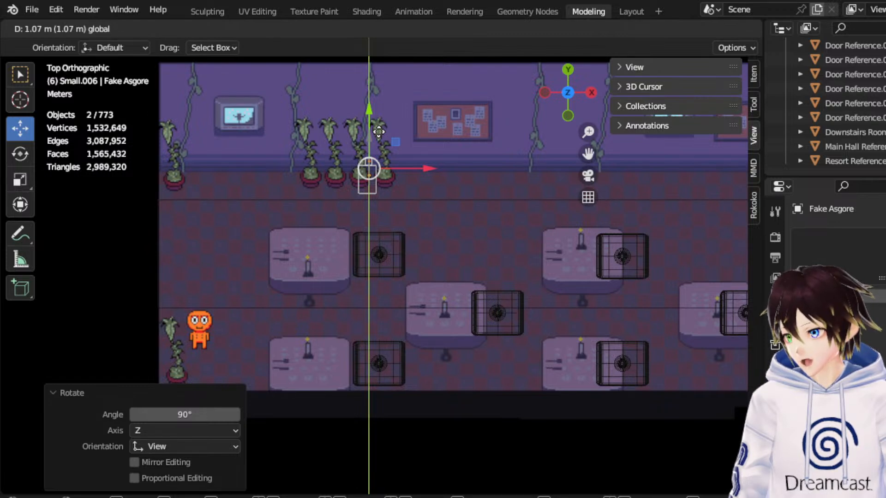
left_click_drag(378, 132, 379, 131)
left_click_drag(587, 154, 876, 155)
left_click_drag(539, 155, 529, 157)
mouse_move(463, 153)
left_mouse_down()
mouse_move(470, 147)
mouse_move(468, 188)
mouse_move(474, 124)
mouse_move(471, 155)
left_mouse_up()
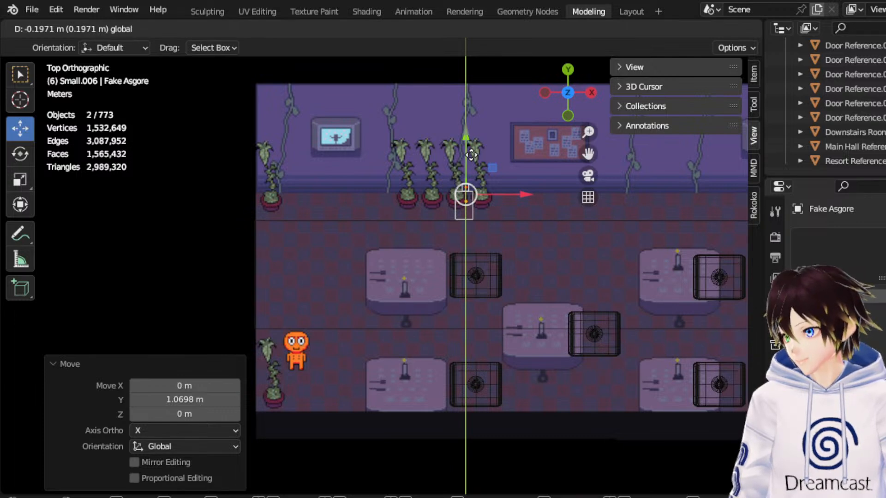
left_click_drag(471, 155, 471, 155)
Select the Dining Hall Reference and, in Edit Mode with face selection, pick its long wall face on the +Y side.
left_click(487, 214)
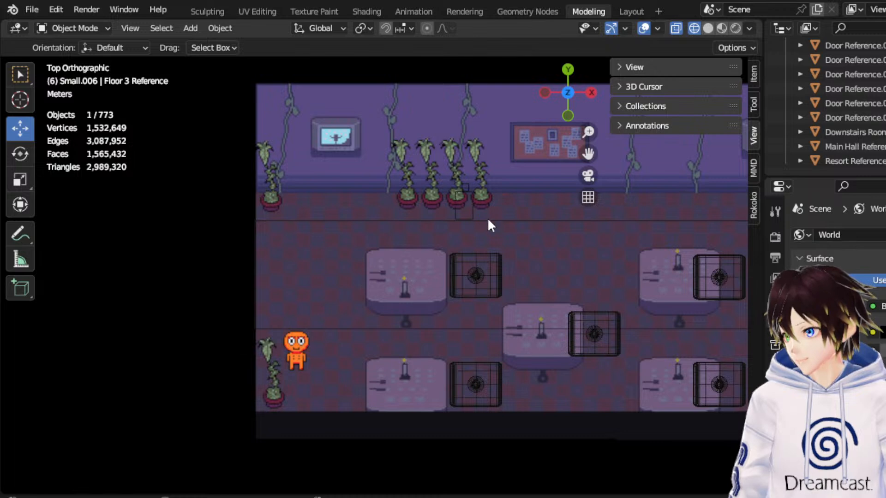
left_click(488, 216)
scroll(490, 223, "down", 3)
left_click(103, 28)
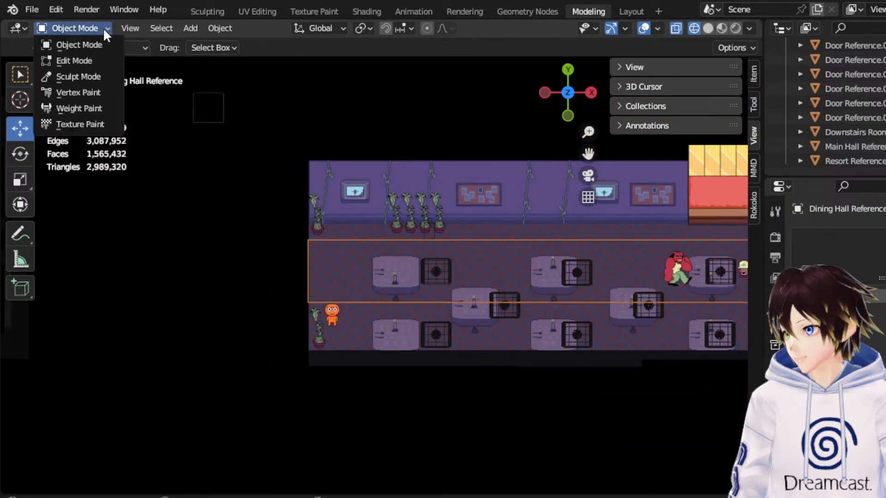
left_click(103, 57)
scroll(462, 208, "down", 3)
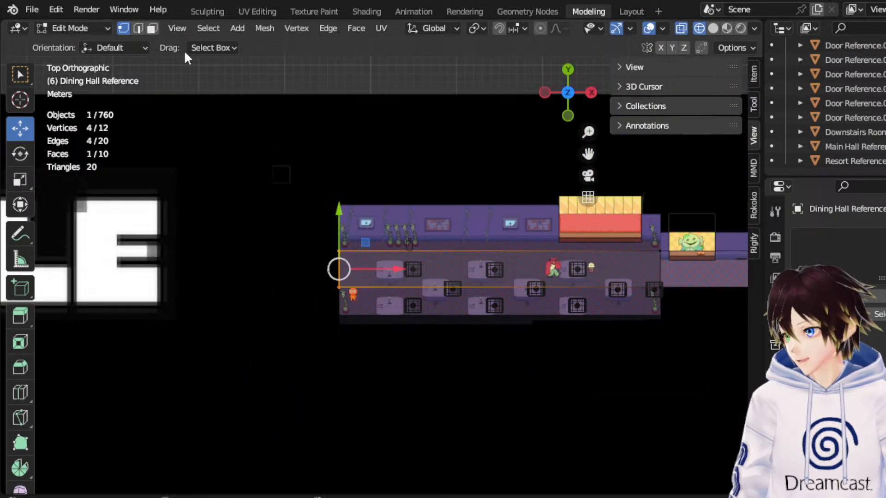
key("3")
left_click_drag(466, 205, 535, 258)
scroll(537, 255, "up", 3)
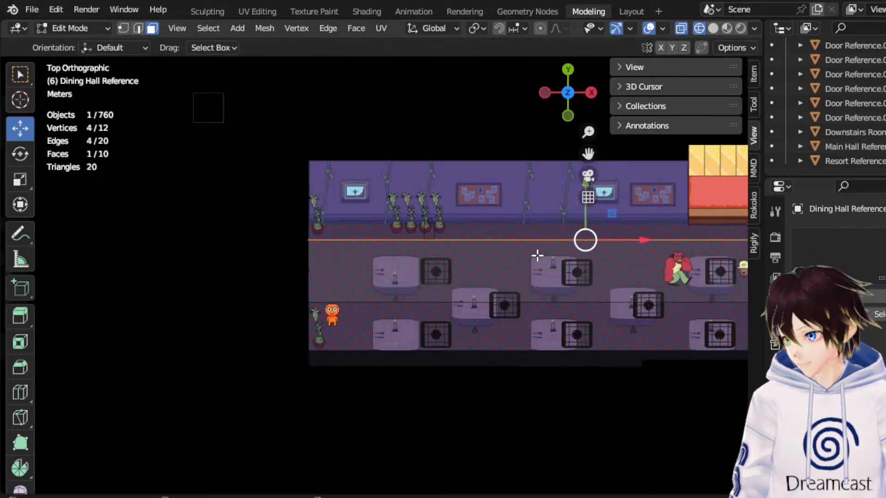
Extrude the +Y wall face, move it 1.4864 m along Y, and return to Object Mode.
key("e")
right_click(536, 254)
scroll(560, 226, "up", 2)
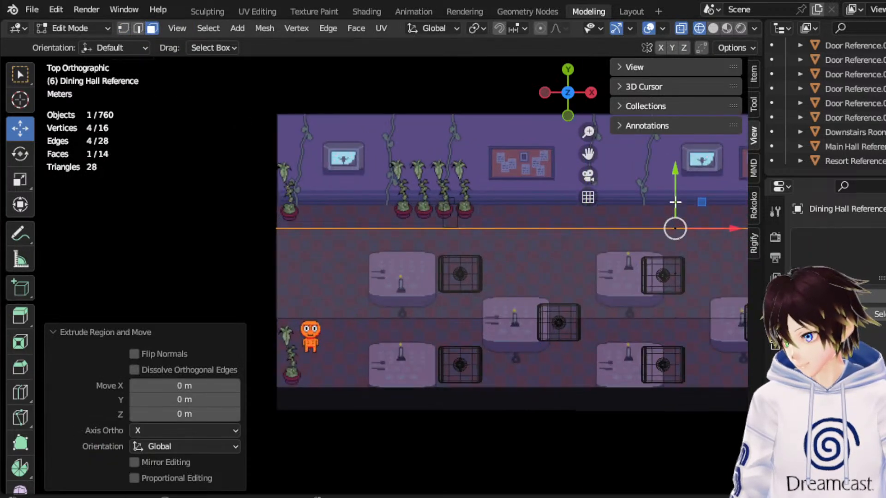
left_click_drag(676, 196, 676, 164)
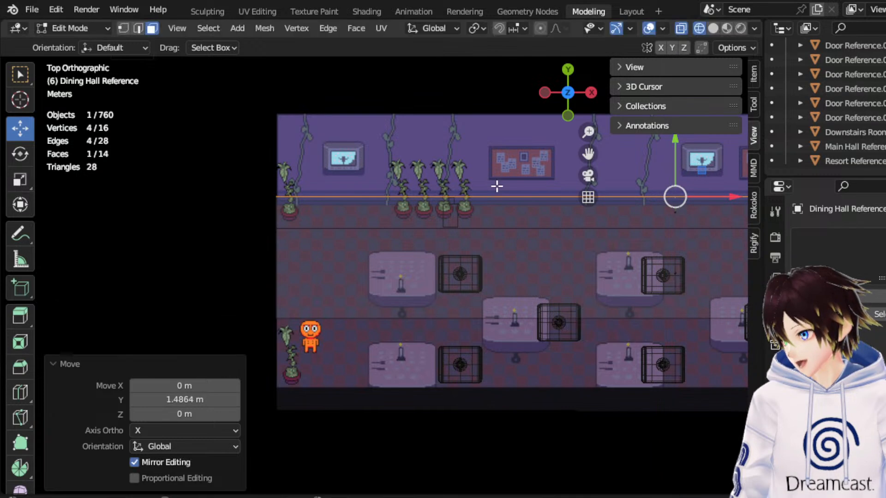
scroll(485, 219, "down", 5)
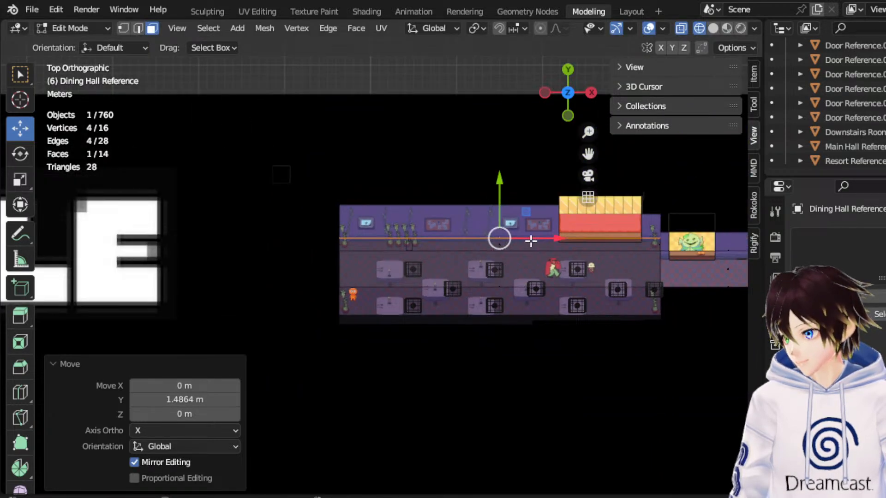
scroll(525, 240, "up", 3)
scroll(514, 263, "up", 4)
scroll(510, 213, "down", 4)
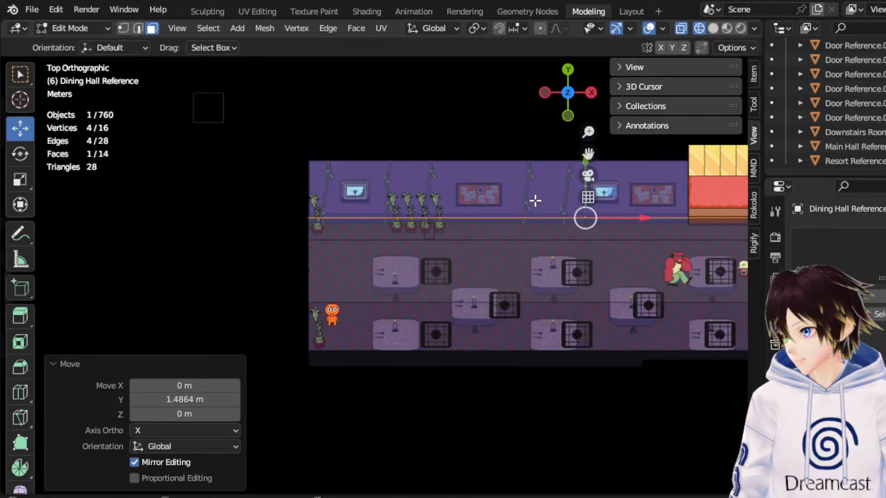
left_click(92, 28)
left_click(88, 43)
Move the Fake Asgore and Fake Frisk blocks along -Y by 3.8611 m and another 4.9659 m, to the dining hall's front edge.
scroll(408, 196, "up", 4)
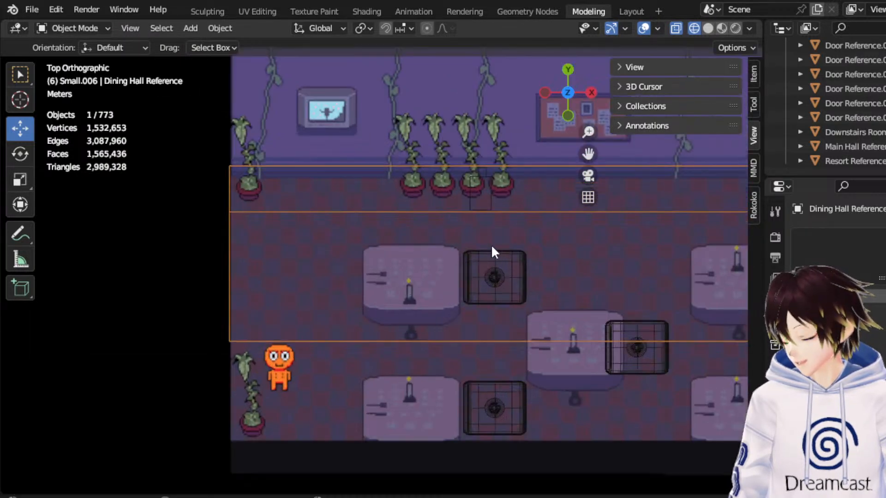
left_click(472, 187)
left_click(484, 168)
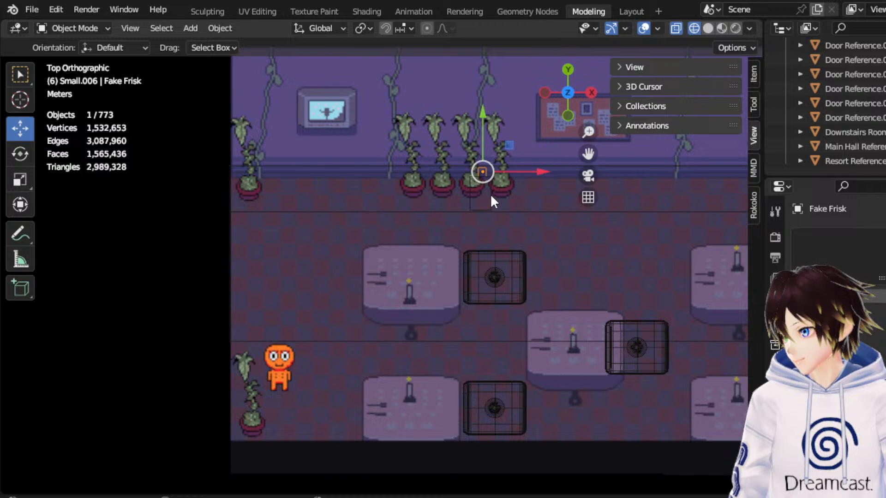
left_click(491, 194, "shift")
scroll(498, 157, "up", 2)
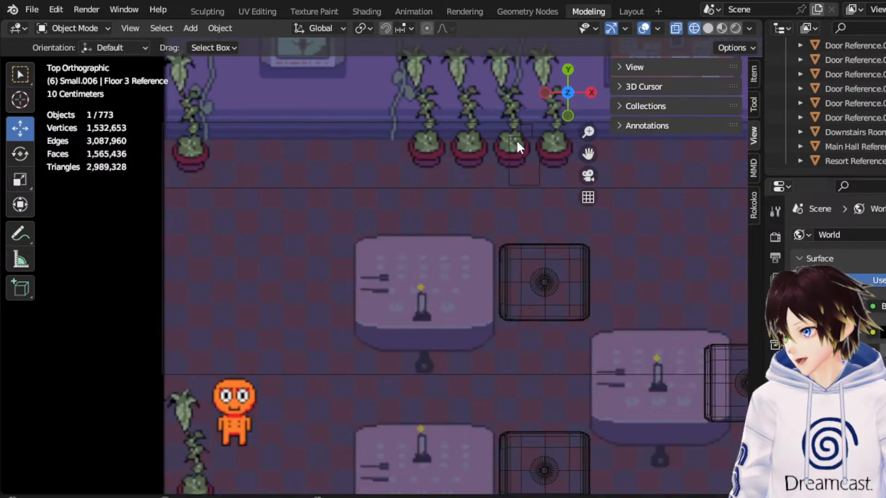
left_click(507, 140)
left_click(530, 125, "shift")
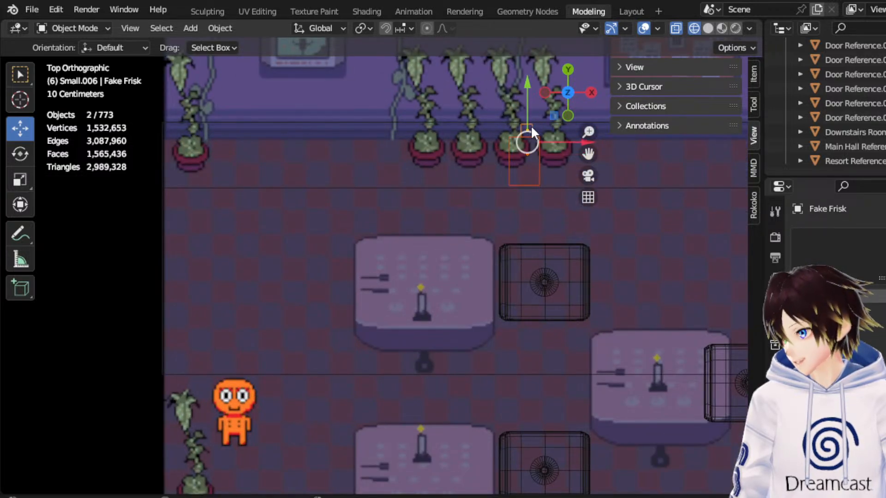
left_click_drag(533, 107, 529, 278)
scroll(529, 281, "down", 4)
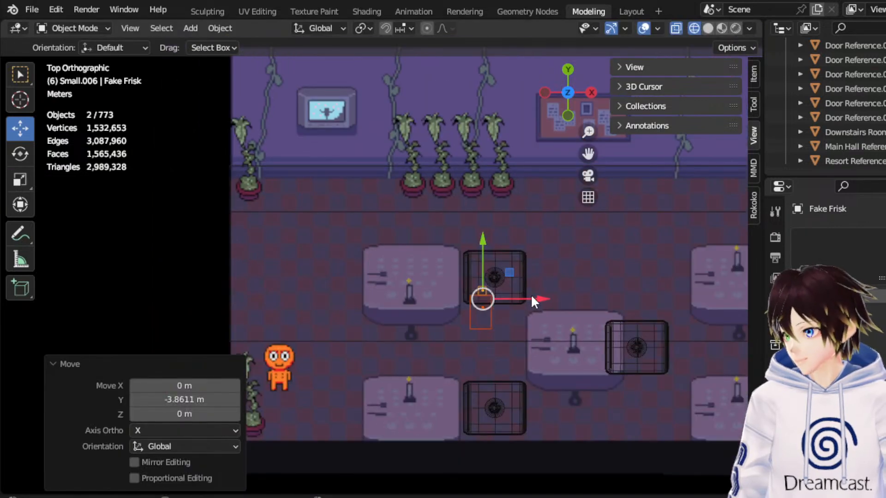
left_click_drag(455, 251, 442, 355)
left_click_drag(586, 153, 91, 80)
left_click_drag(587, 154, 674, 150)
scroll(500, 310, "down", 1)
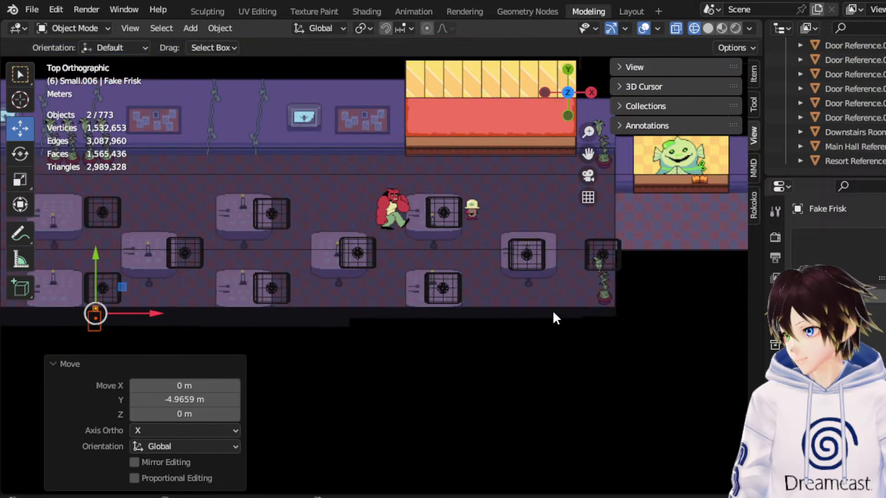
Open the Dining Hall Reference in Edit Mode and select its long face on the -Y side.
left_click(479, 249)
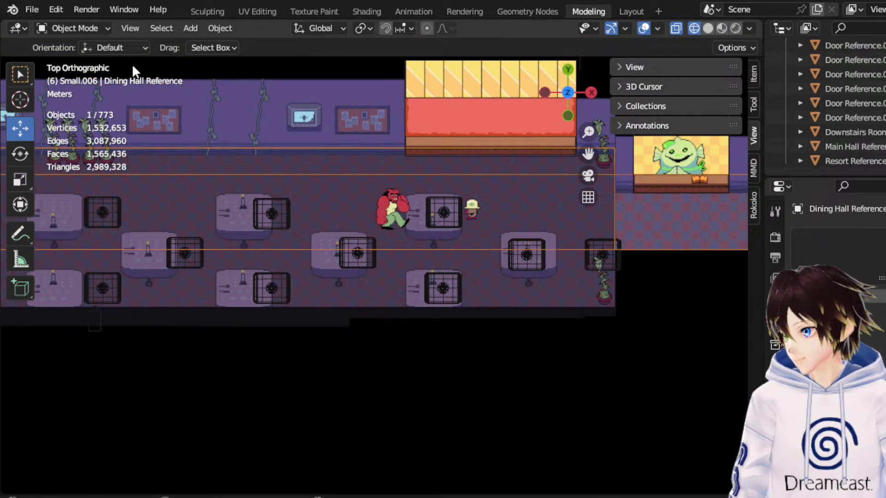
left_click(98, 27)
left_click(104, 53)
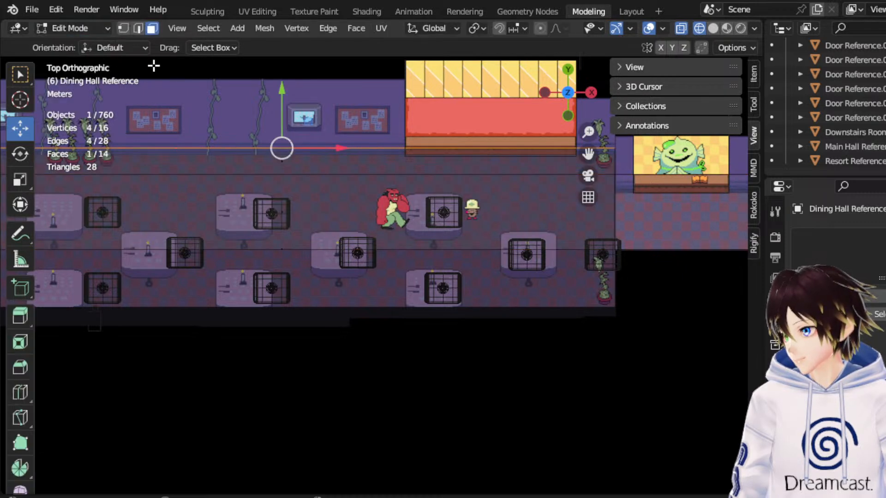
left_click(251, 226)
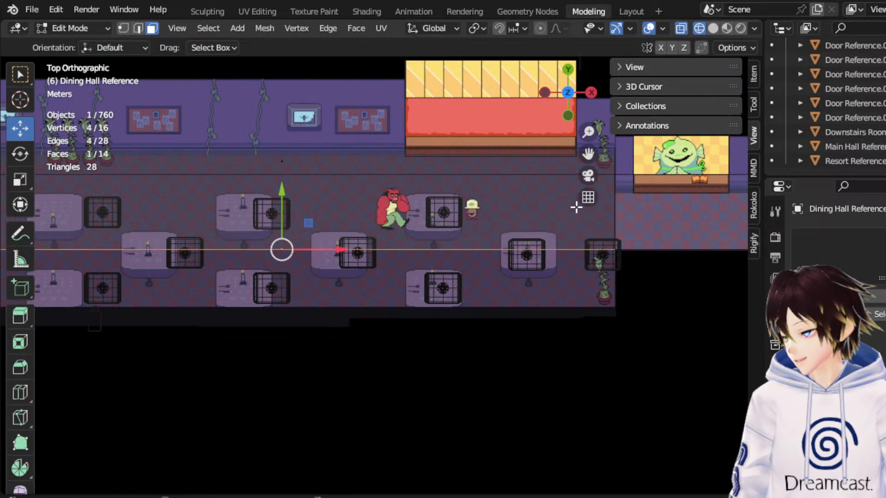
left_click_drag(587, 154, 680, 143)
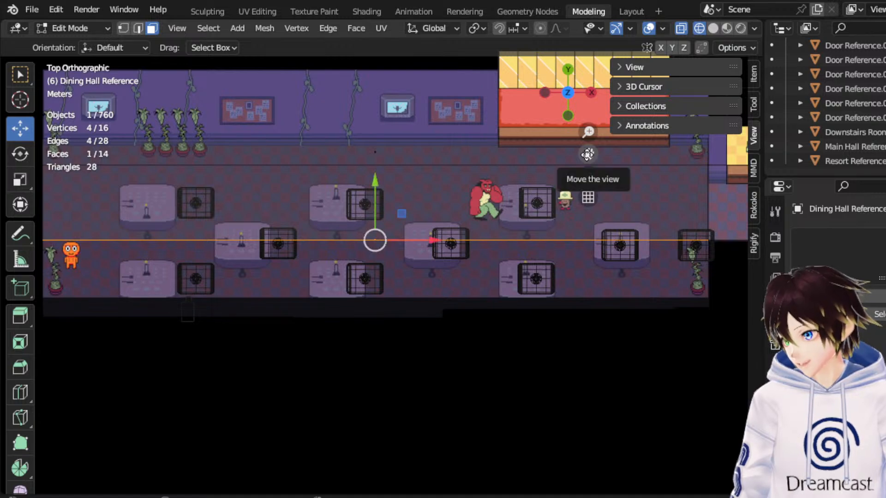
Extrude the -Y face, move it along -Y to cover the blocks' position, and return to Object Mode.
right_click(486, 231)
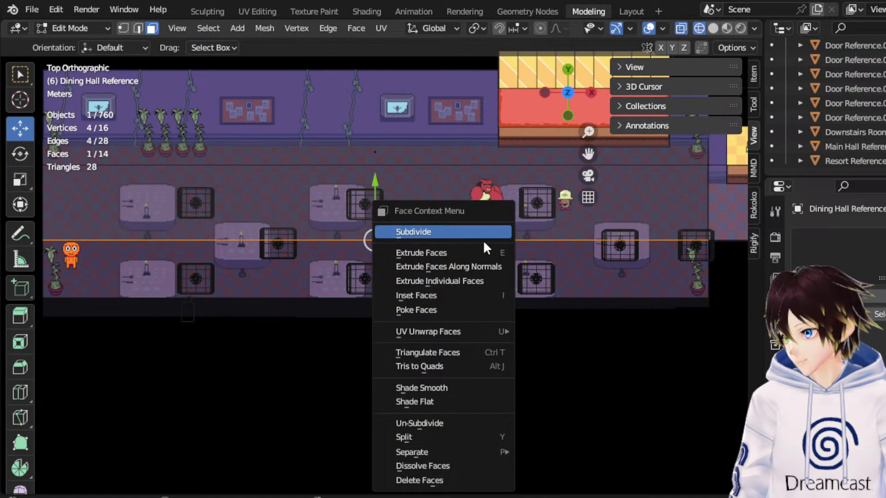
left_click(483, 253)
right_click(372, 199)
left_click_drag(375, 199, 408, 279)
scroll(402, 263, "down", 1)
left_click(92, 28)
left_click(74, 43)
Move the Fake Asgore and Fake Frisk blocks 33.76 m along X, out of the dining hall.
left_click(221, 300)
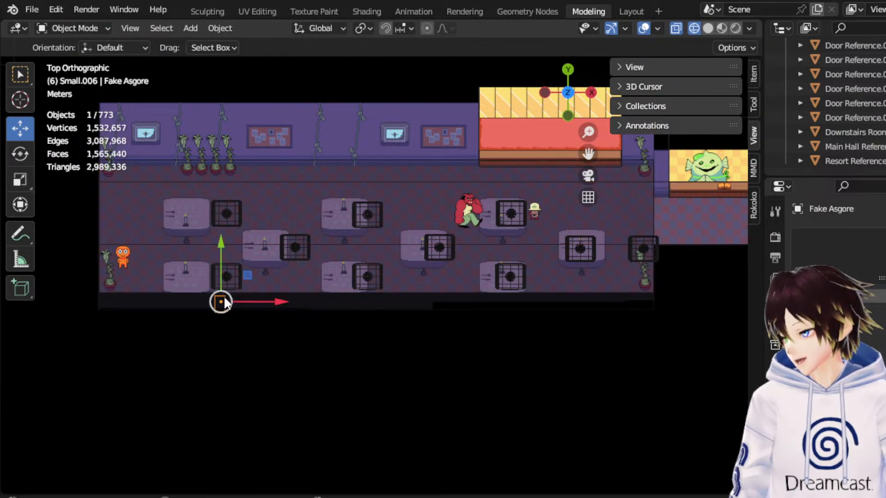
left_click(222, 292, "shift")
left_click_drag(251, 299, 757, 298)
left_click_drag(589, 152, 511, 154)
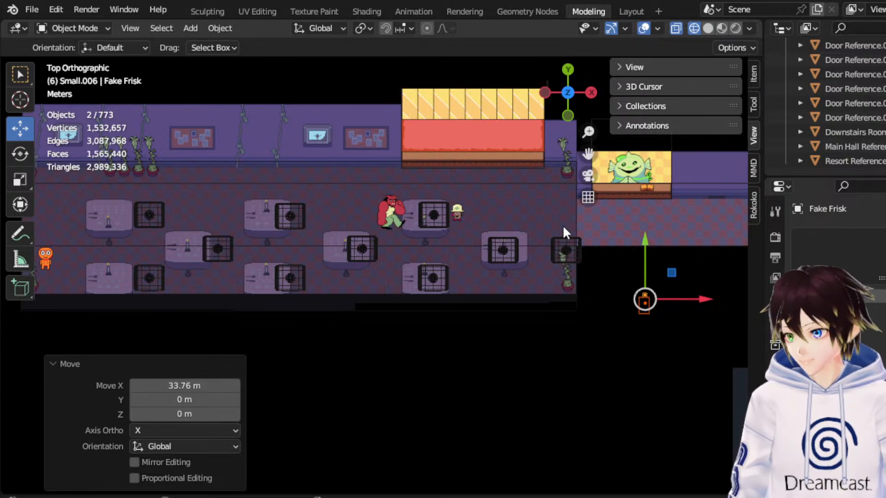
Examine the extended Dining Hall Reference in perspective and from the top.
middle_click_drag(562, 226, 550, 123)
mouse_move(432, 275)
middle_mouse_down()
mouse_move(446, 244)
mouse_move(444, 283)
mouse_move(437, 283)
middle_mouse_up()
left_click(433, 255)
left_click_drag(588, 153, 641, 114)
middle_click_drag(512, 222, 418, 237)
left_click(567, 75)
left_click_drag(587, 154, 595, 130)
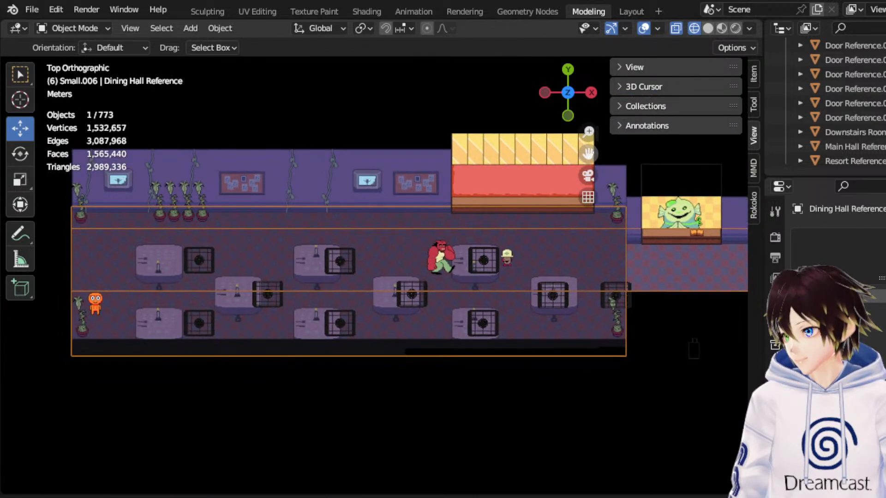
Move the Fake Frisk and Fake Asgore blocks back 31.96 m along -X to the dining hall's front edge.
left_click(696, 349)
left_click(699, 347)
left_click(699, 347, "shift")
key("g")
key("x")
left_click(270, 319)
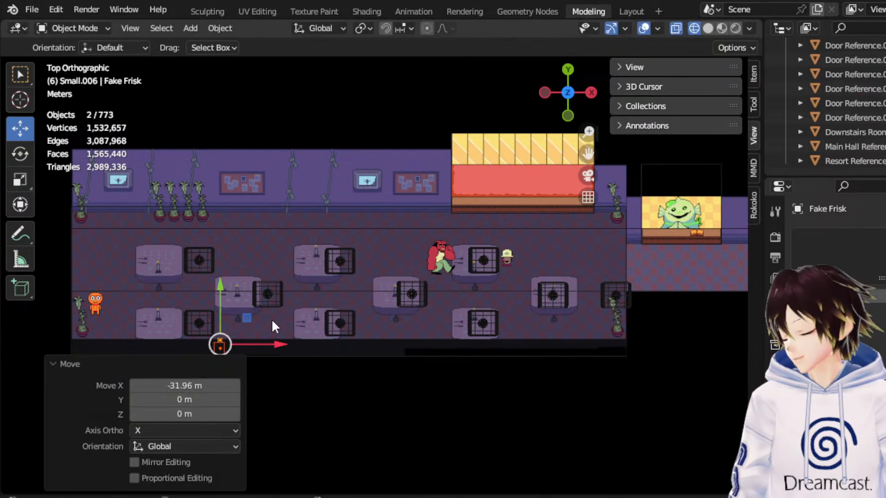
Move both blocks beside the front row's first table and rotate them -90° about Z.
scroll(439, 247, "up", 2)
left_click_drag(588, 152, 827, 123)
scroll(422, 194, "up", 1)
scroll(422, 197, "down", 1)
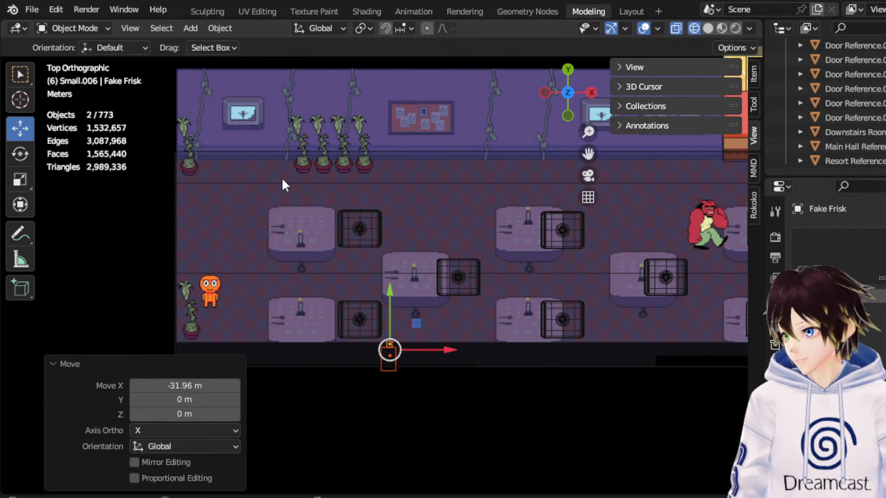
left_click_drag(420, 327, 364, 367)
left_click(20, 154)
left_click(206, 410)
type("-90")
key("Return")
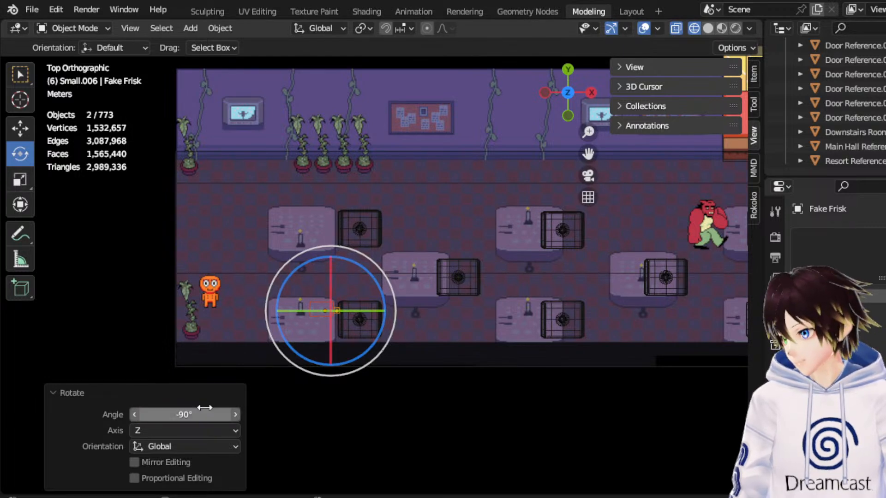
Move both blocks about 2.67 m along -X, into the gap between the front row's first table and the side wall.
left_click(23, 135)
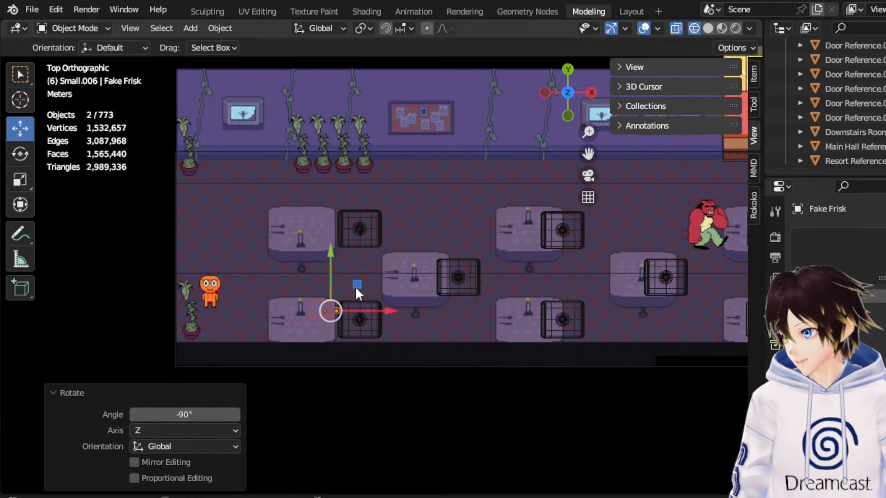
left_click_drag(376, 310, 315, 309)
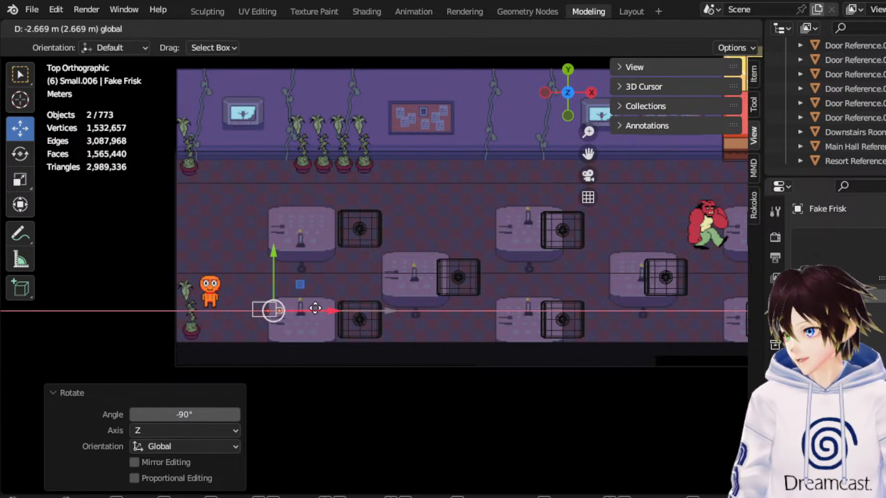
left_click_drag(315, 308, 315, 309)
Move both blocks out of the dining hall, 36.286 m along X and 3.5025 m along -Y.
scroll(350, 263, "down", 3)
left_click_drag(354, 265, 734, 304)
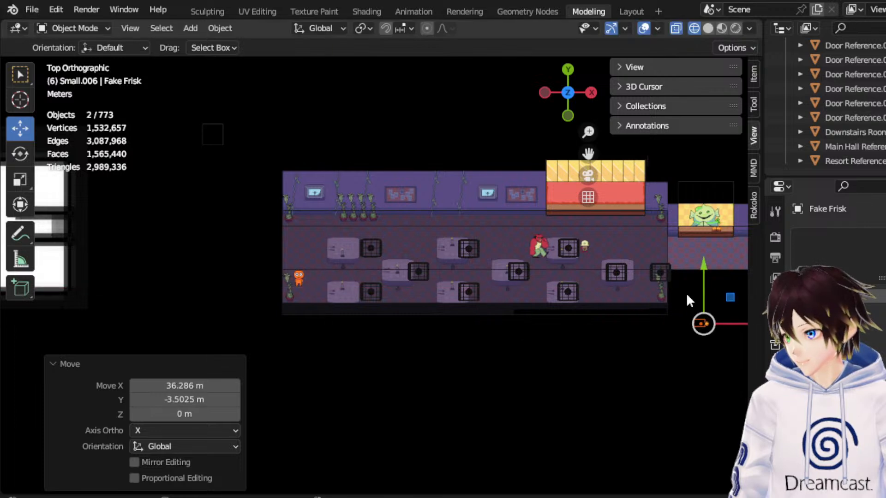
scroll(358, 240, "up", 2)
Shorten the Dining Hall Reference mesh by moving its -X end vertices along X to just short of the first tables.
left_click(333, 204)
left_click(330, 203)
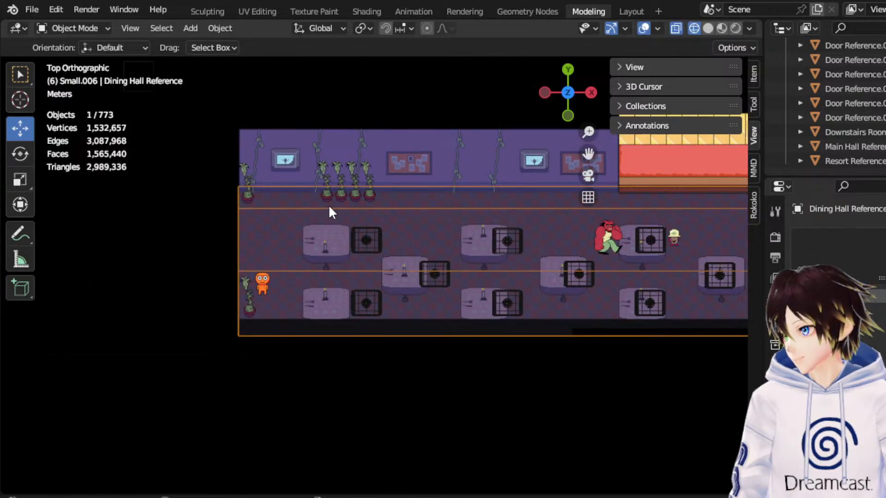
left_click(74, 28)
left_click(74, 60)
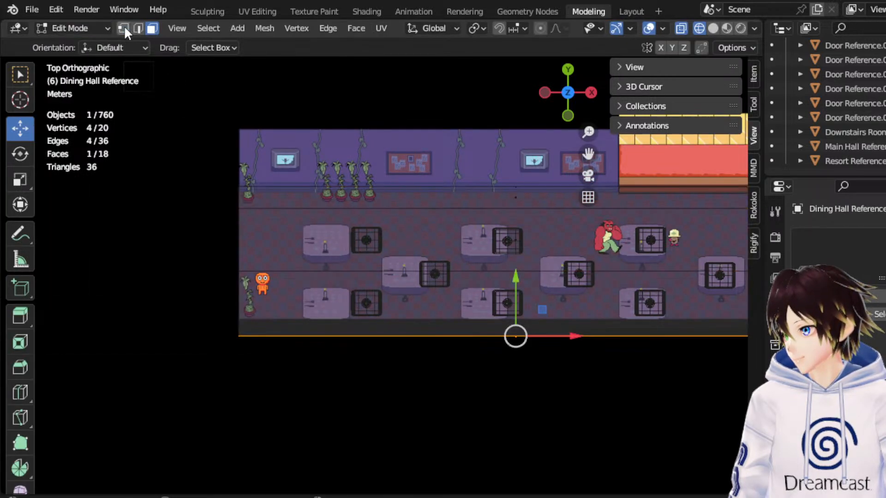
left_click_drag(158, 101, 290, 352)
key("g")
key("x")
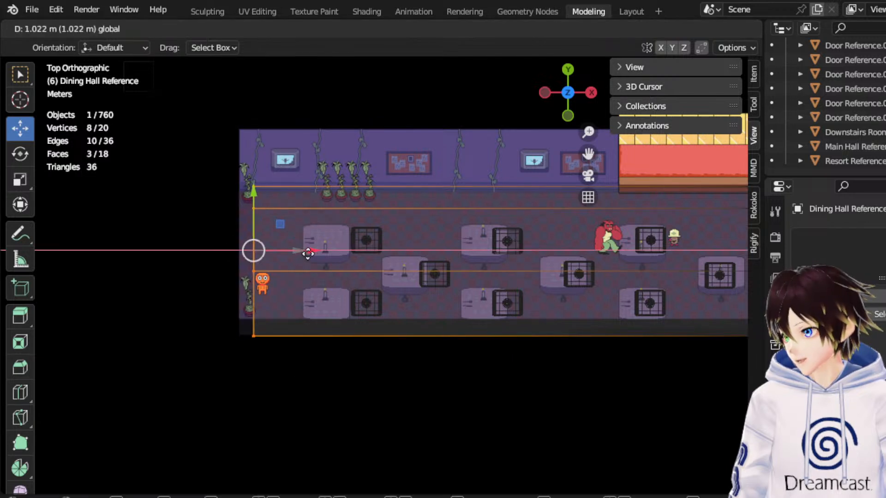
left_click(342, 242)
left_click(76, 28)
left_click(99, 43)
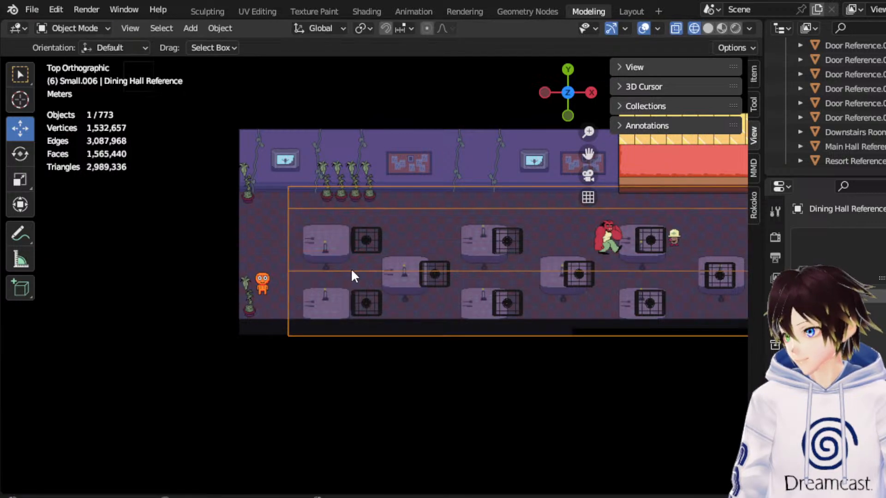
Examine the shortened Dining Hall Reference from the front, in perspective and from above against the floor image and table models.
middle_click_drag(346, 295, 442, 150)
left_click(588, 102)
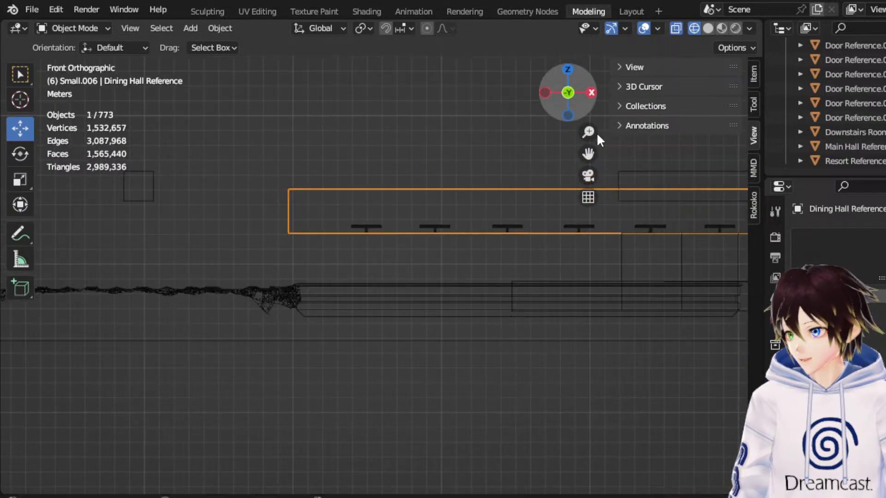
left_click_drag(588, 153, 730, 221)
middle_click_drag(381, 214, 395, 306)
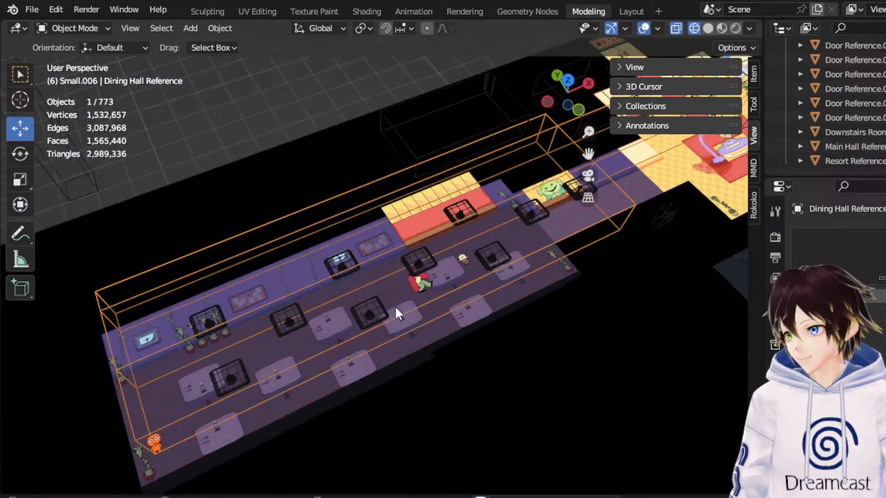
scroll(872, 122, "up", 5)
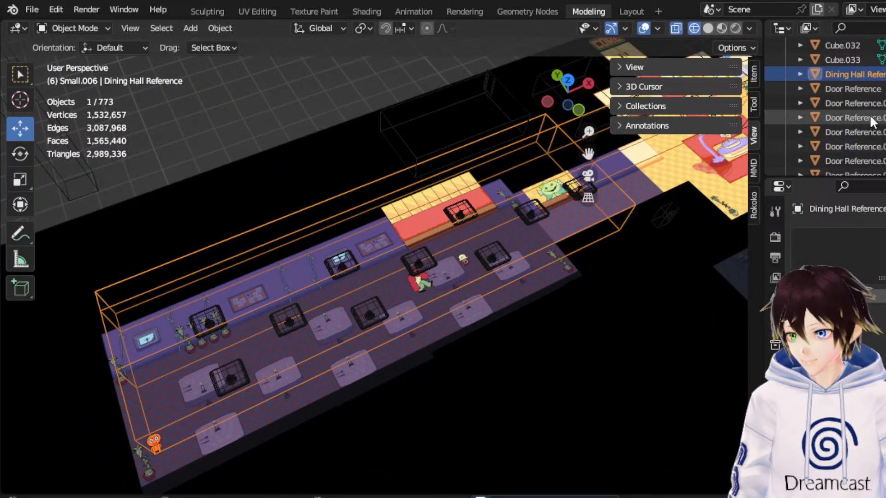
middle_click_drag(416, 134, 511, 143)
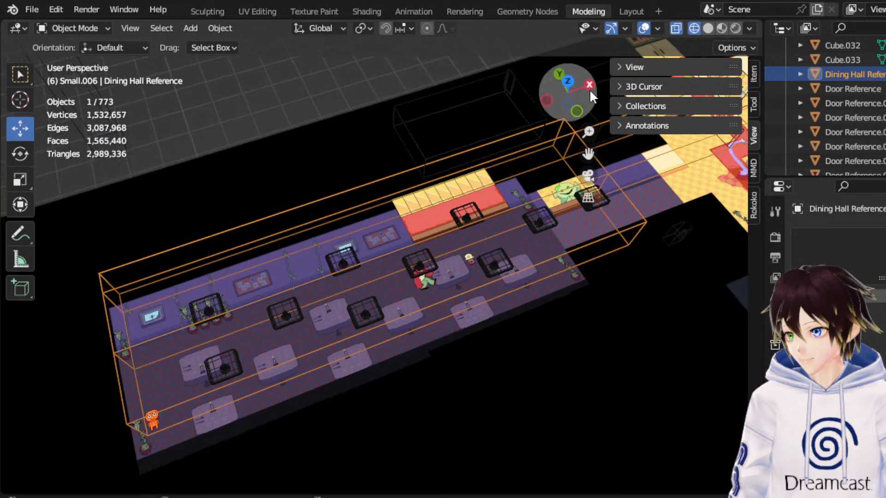
left_click(569, 83)
left_click_drag(596, 152, 477, 197)
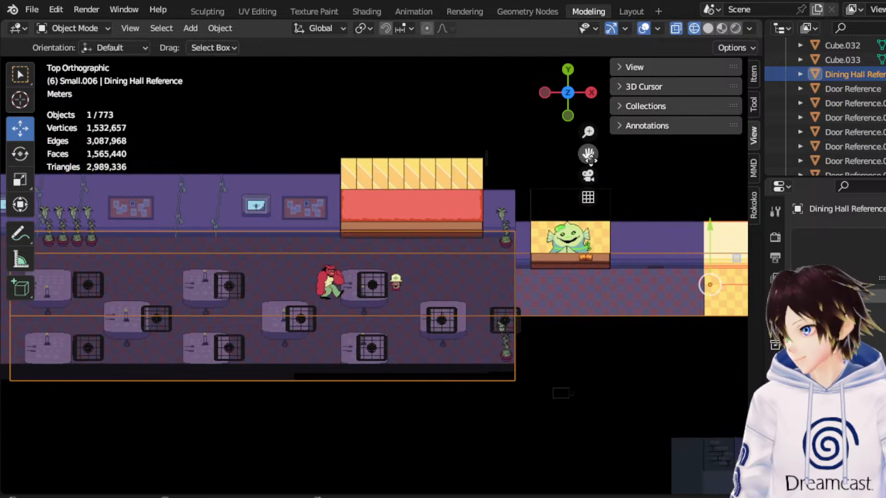
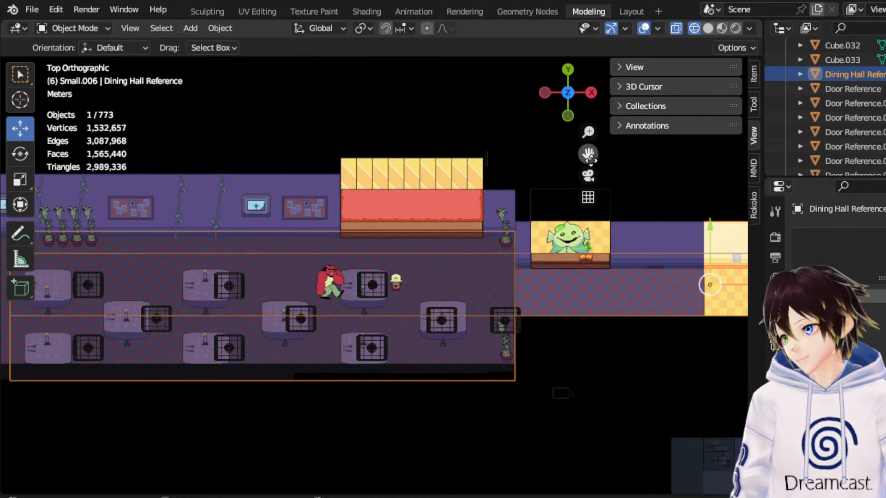
Sketch annotation outlines around the dining hall's red stage and the striped yellow panels behind it, and undo the strokes.
scroll(514, 93, "up", 3)
left_click_drag(590, 156, 560, 221)
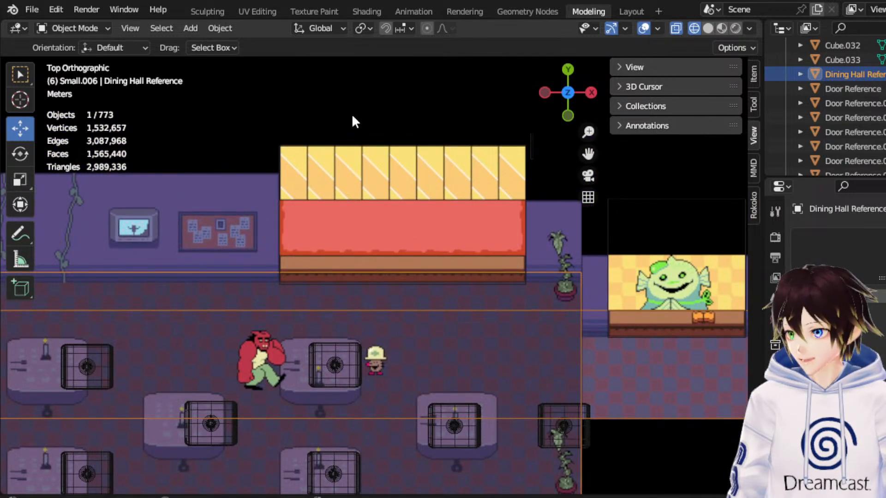
left_click(326, 109)
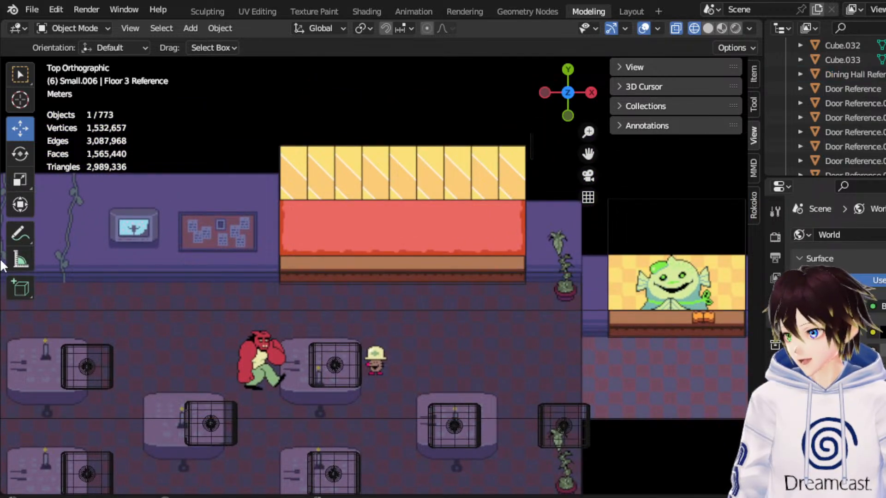
left_click(20, 234)
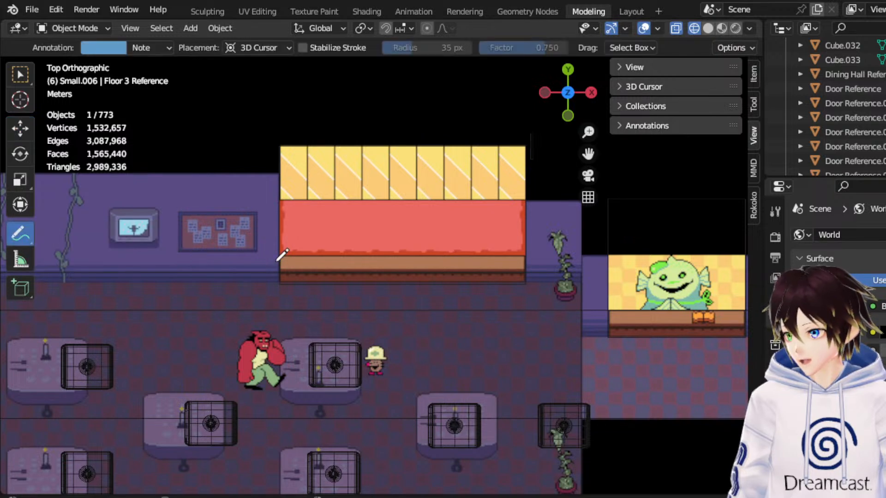
mouse_move(283, 258)
left_mouse_down()
mouse_move(250, 286)
mouse_move(303, 255)
mouse_move(528, 253)
mouse_move(538, 193)
mouse_move(324, 192)
mouse_move(273, 211)
mouse_move(280, 261)
left_mouse_up()
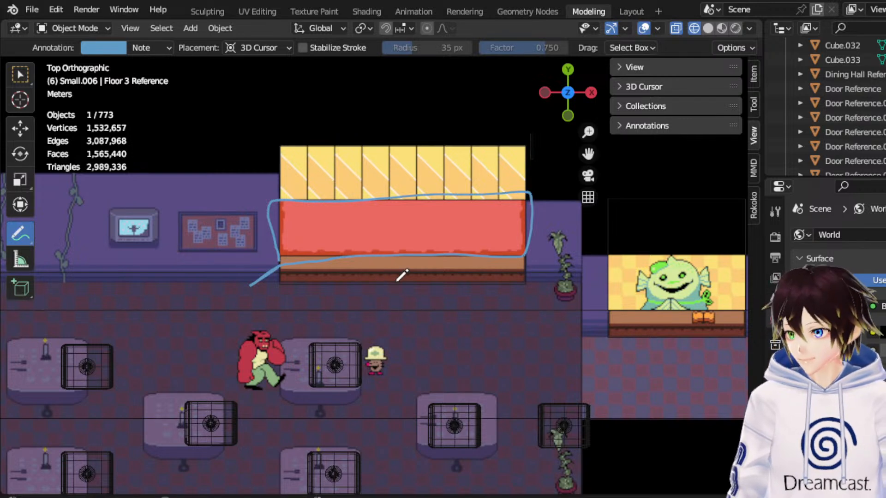
mouse_move(280, 141)
left_mouse_down()
mouse_move(283, 197)
mouse_move(281, 142)
mouse_move(525, 146)
mouse_move(531, 192)
left_mouse_up()
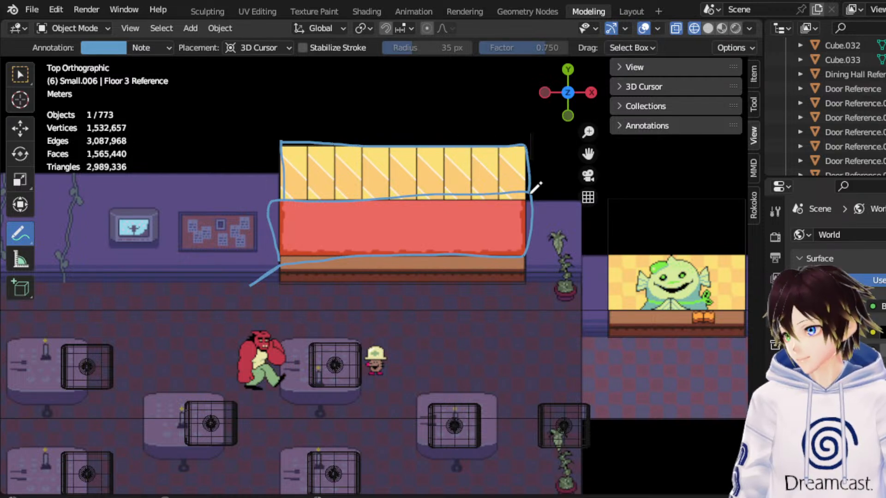
key("ctrl+z")
key("ctrl+z")
key("ctrl+z")
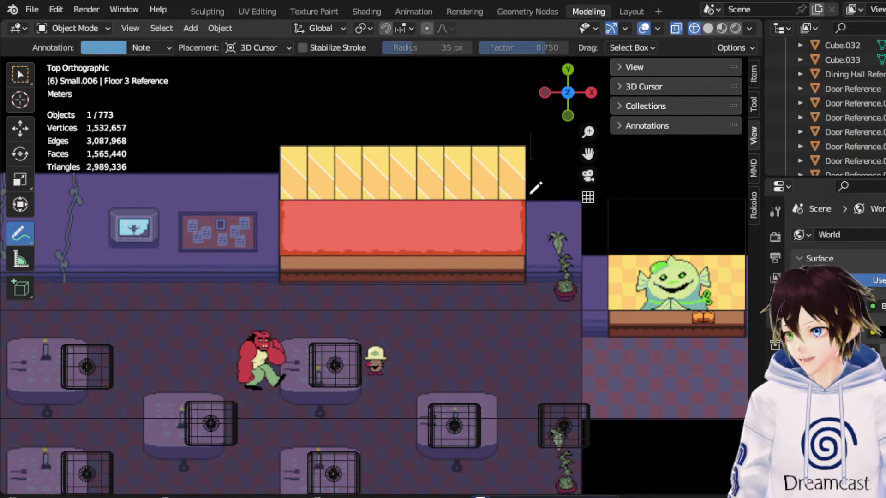
Examine the Dining Hall Reference corridor past the fish receptionist and the adjoining lobby, mainly from above, to plan the doorway.
scroll(468, 226, "down", 1)
left_click_drag(588, 154, 546, 194)
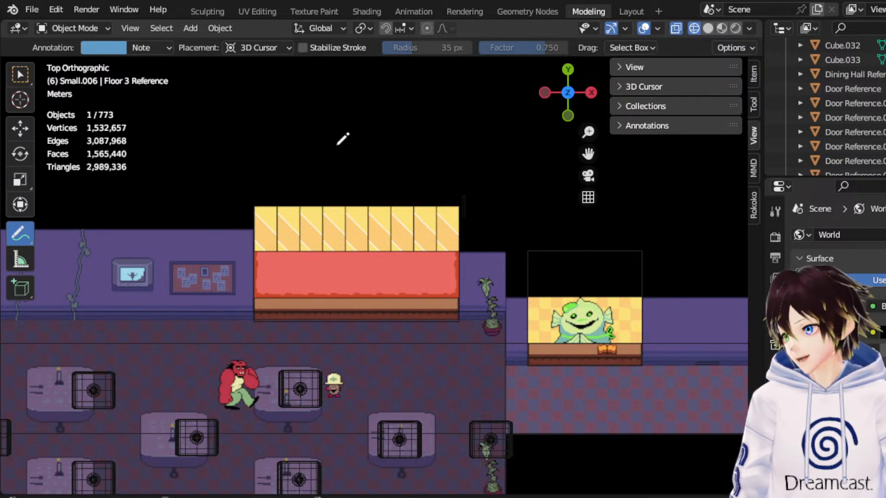
scroll(343, 138, "down", 2)
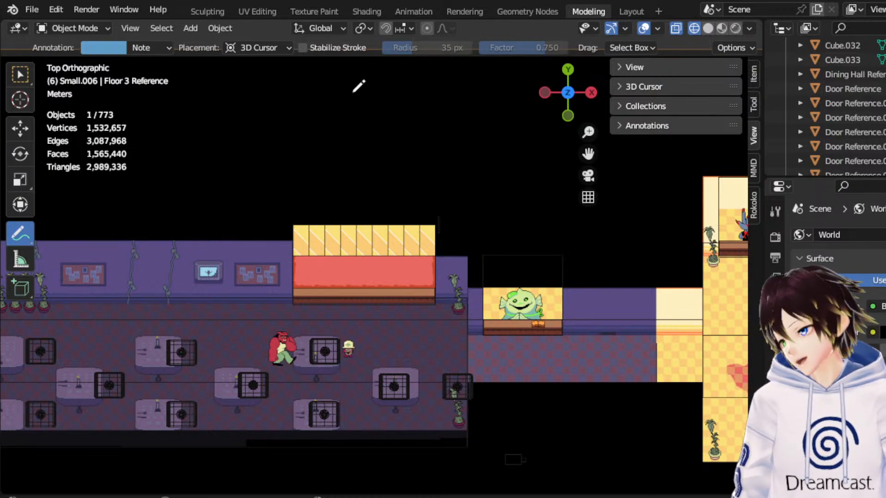
left_click(85, 28)
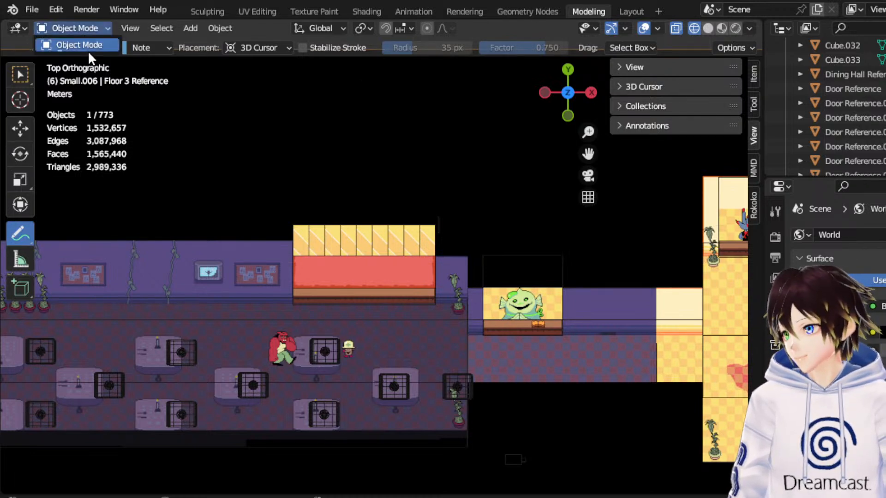
left_click(25, 72)
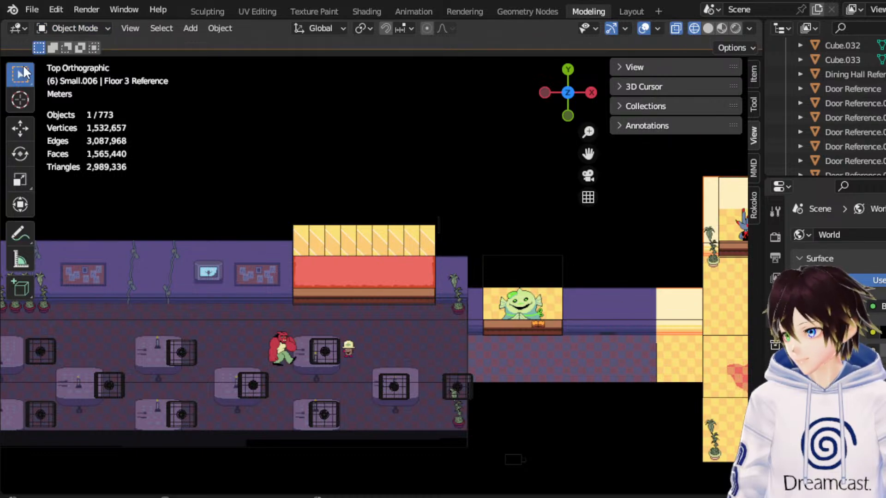
left_click(577, 320)
left_click_drag(588, 154, 421, 140)
scroll(436, 269, "up", 2)
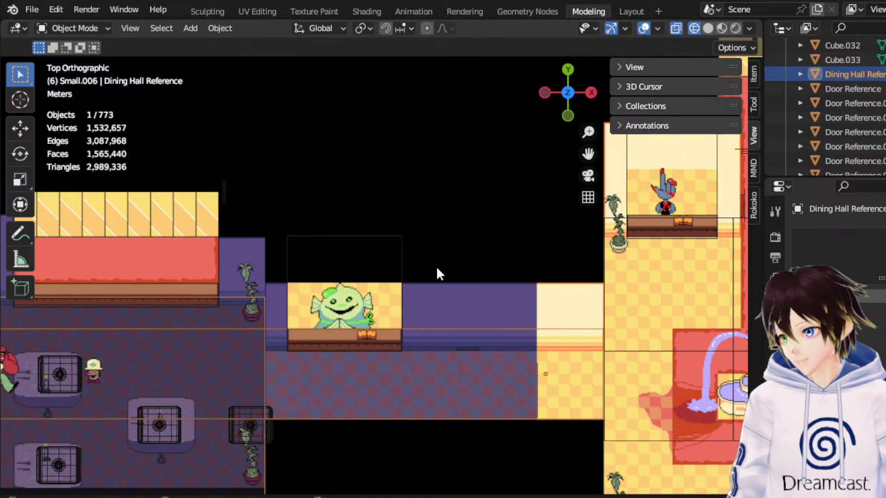
scroll(437, 268, "down", 3)
left_click_drag(595, 162, 374, 106)
left_click_drag(588, 154, 847, 168)
scroll(333, 193, "up", 4)
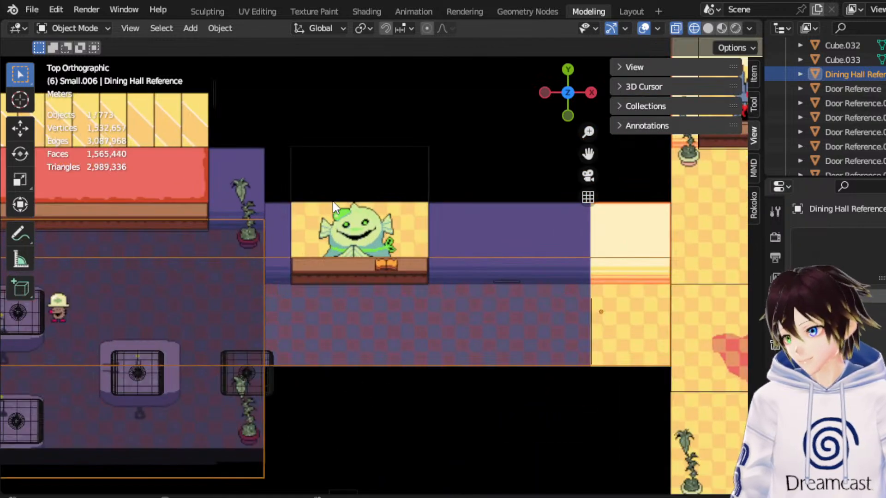
scroll(339, 209, "down", 2)
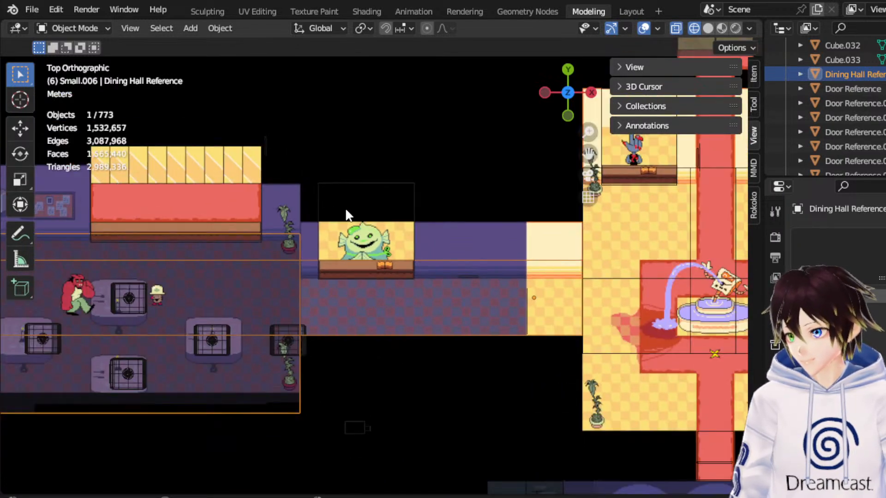
left_click_drag(588, 153, 367, 200)
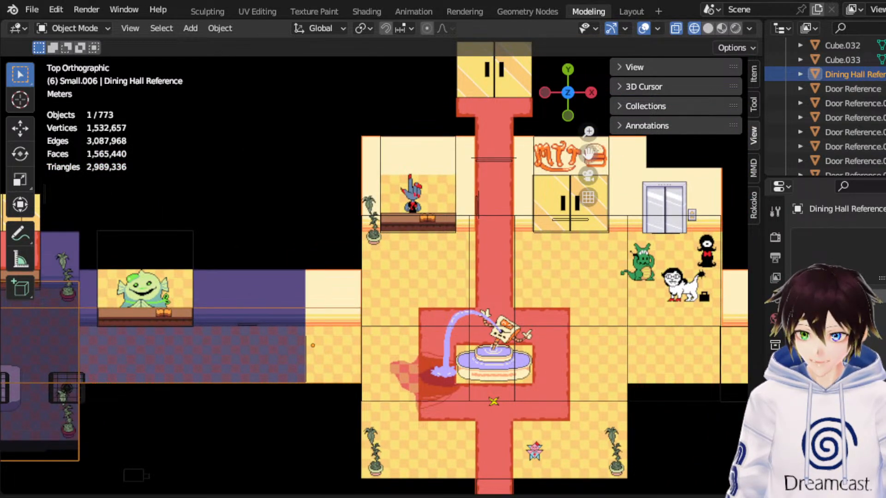
left_click_drag(588, 154, 870, 148)
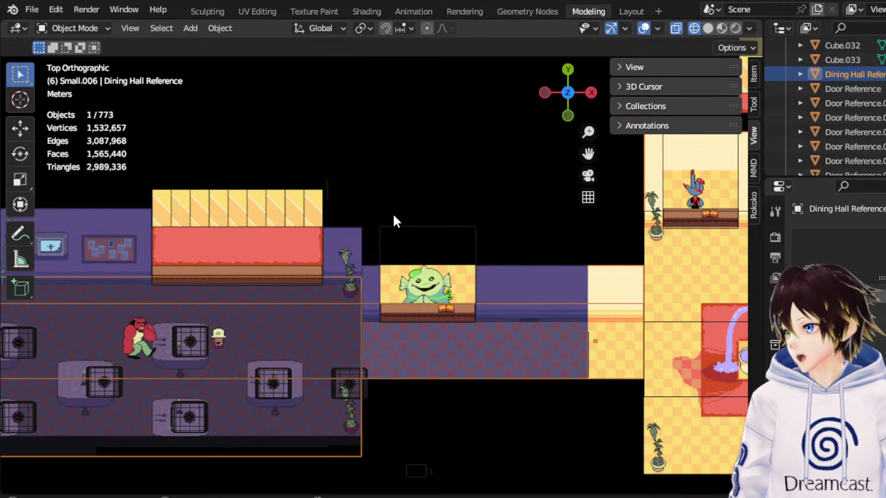
scroll(384, 209, "up", 3)
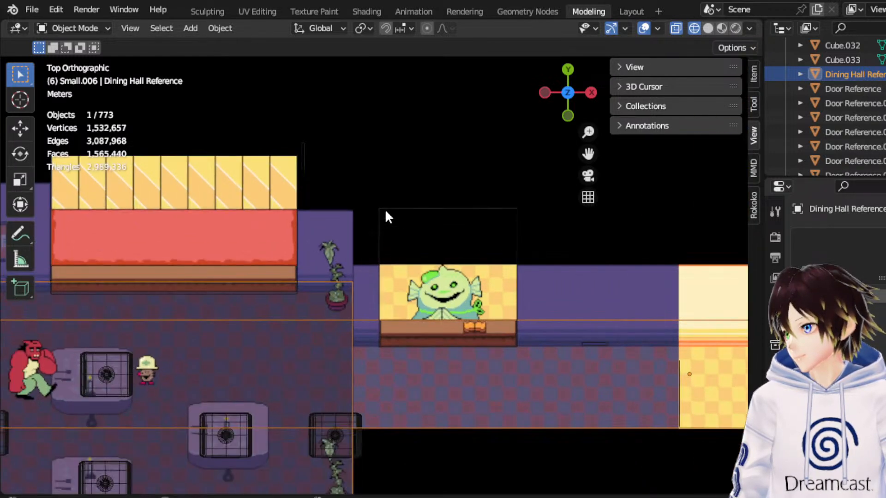
scroll(385, 209, "down", 2)
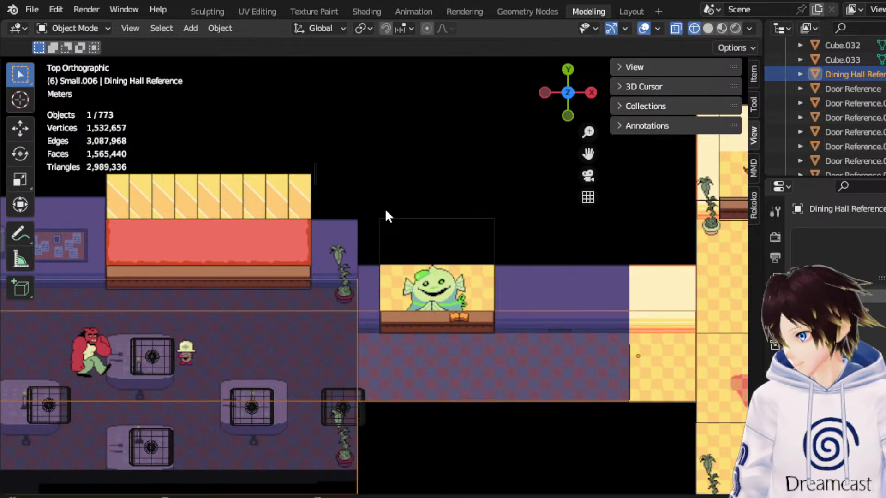
left_click_drag(578, 159, 491, 145)
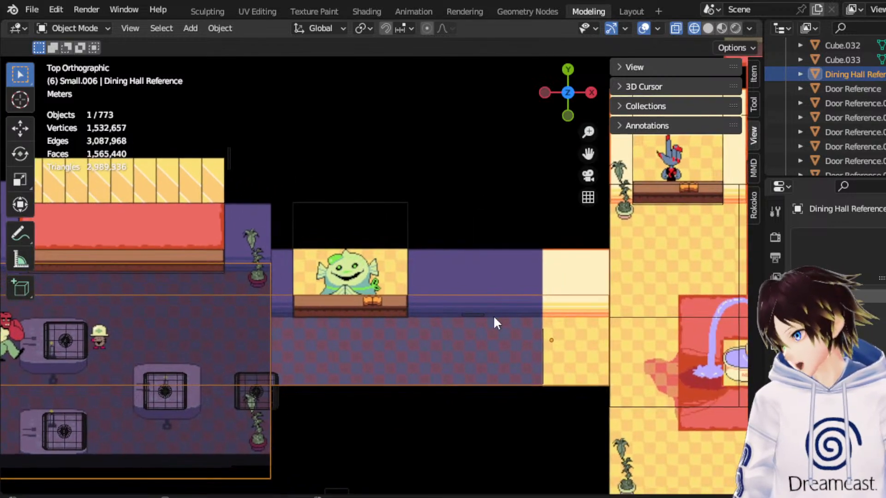
left_click(567, 116)
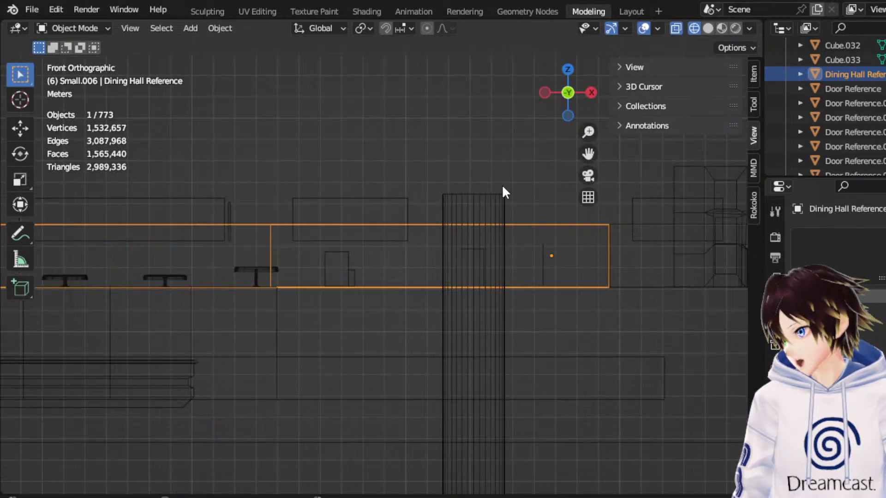
left_click(567, 70)
scroll(553, 147, "down", 3)
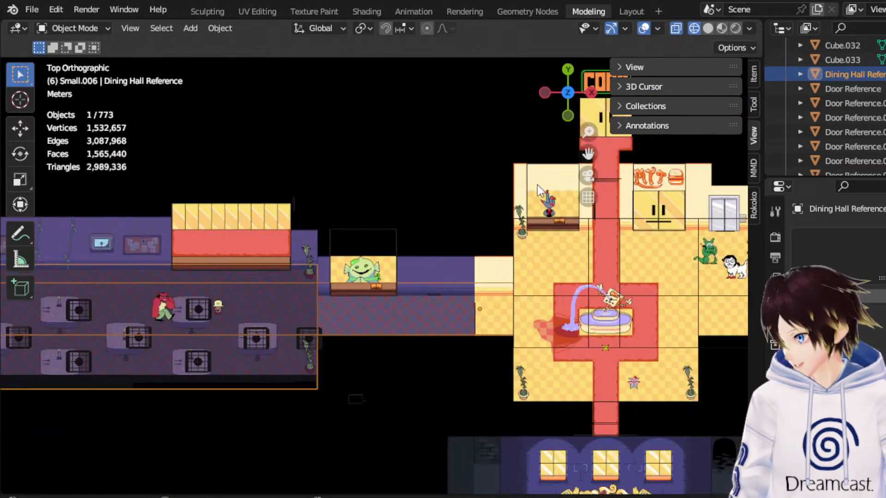
left_click_drag(590, 166, 558, 170)
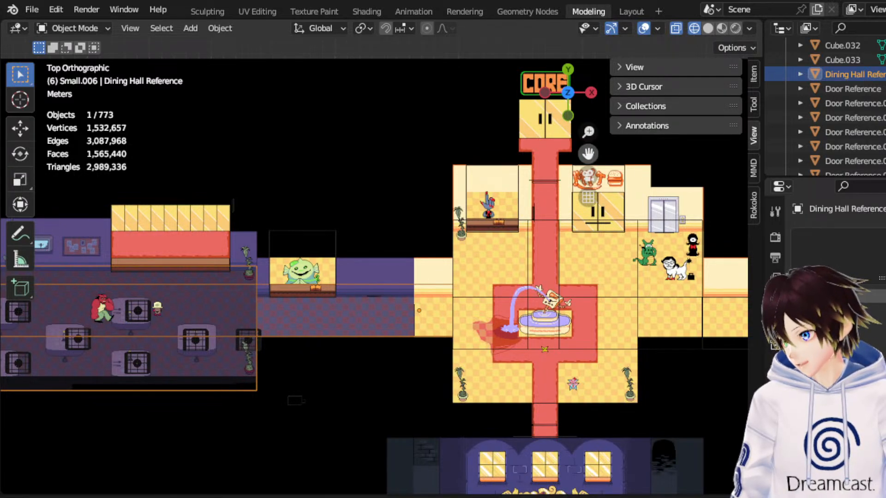
Duplicate the Door Reference.015 object in place at the lobby's MTT entrance.
left_click_drag(588, 153, 524, 141)
middle_click_drag(396, 259, 405, 298)
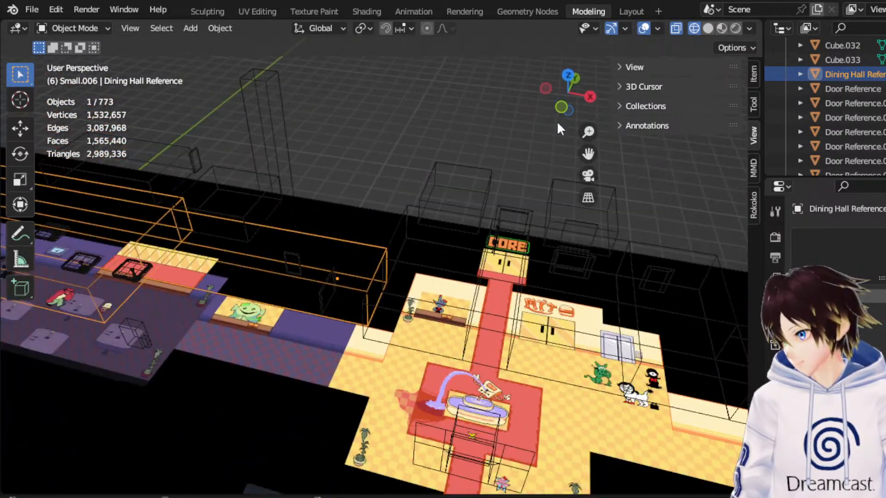
left_click(594, 258)
left_click(593, 260)
right_click(593, 259)
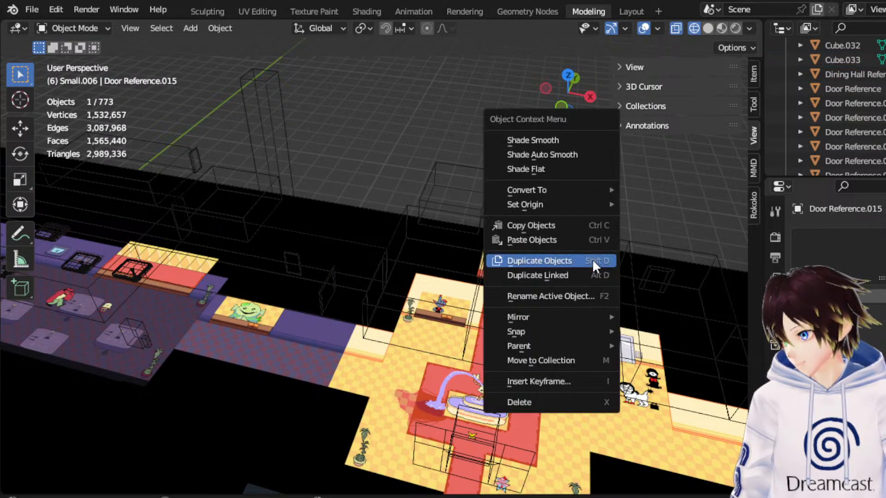
left_click(591, 261)
right_click(589, 257)
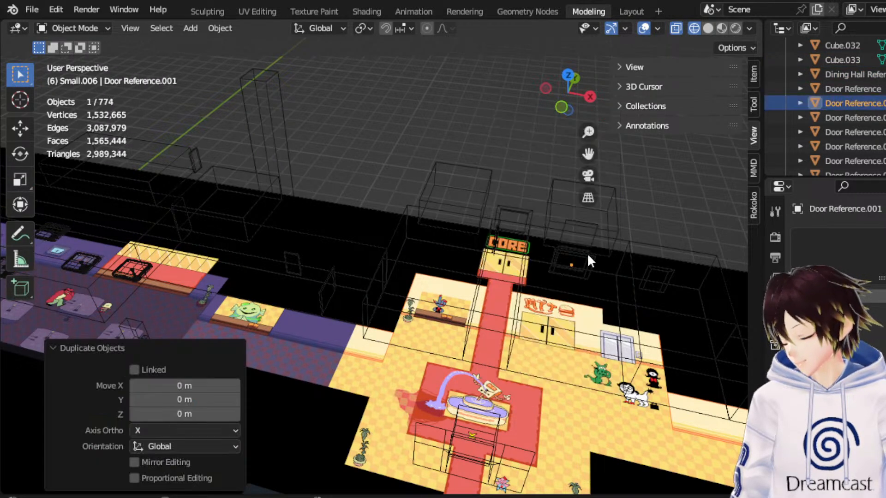
Move the door copy along -Y, then -19.166 m and 0.1792 m along X, to the corridor's back wall beside the fish receptionist.
left_click(569, 75)
left_click(20, 128)
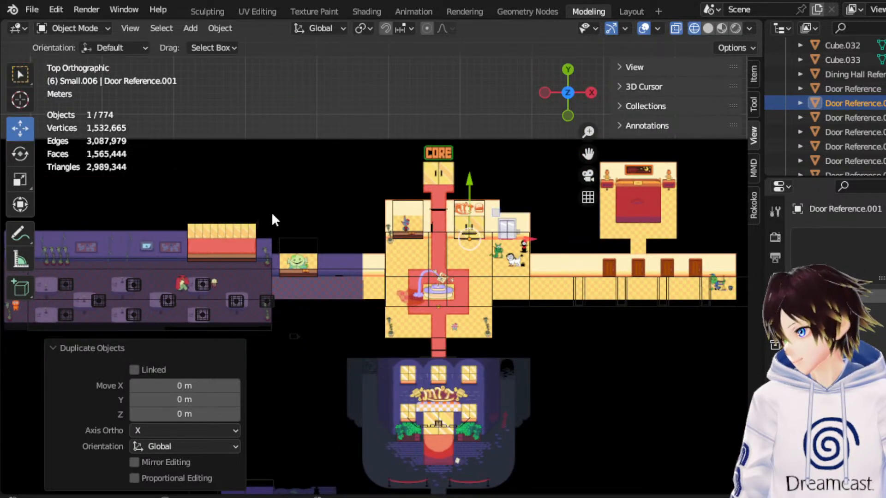
left_click_drag(475, 197, 469, 237)
left_click_drag(519, 274, 383, 274)
scroll(381, 298, "up", 6)
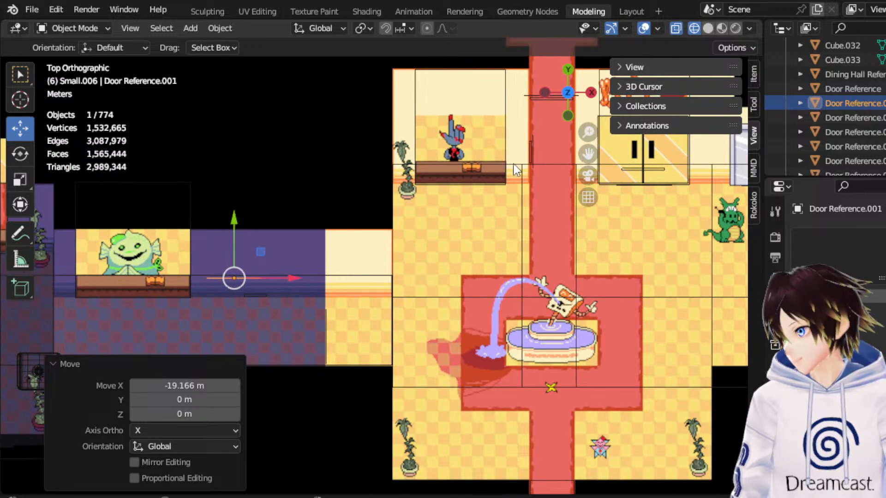
left_click_drag(588, 156, 748, 136)
scroll(488, 213, "up", 4)
left_click_drag(457, 259, 466, 259)
left_click(566, 115)
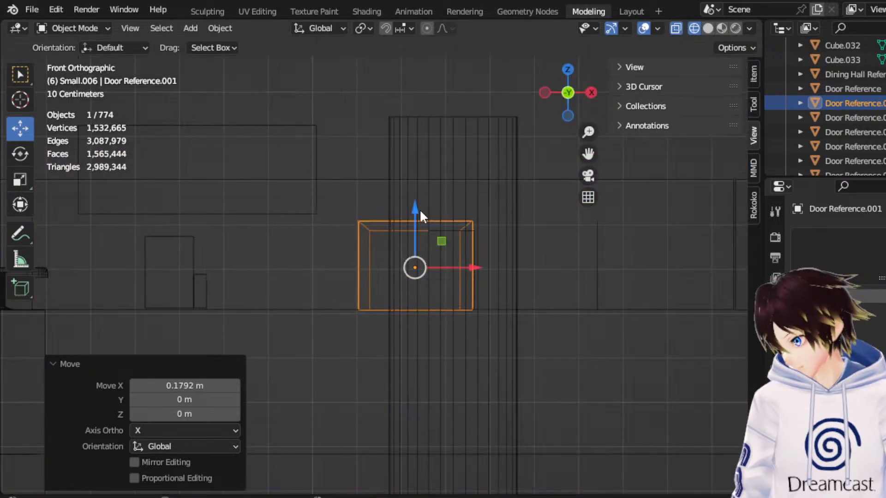
mouse_move(412, 204)
middle_mouse_down()
mouse_move(477, 234)
mouse_move(438, 269)
mouse_move(428, 207)
middle_mouse_up()
Cut an edge loop across the Dining Hall Reference corridor, slid about 0.07 to line up with the copied door's -X side.
left_click(423, 182)
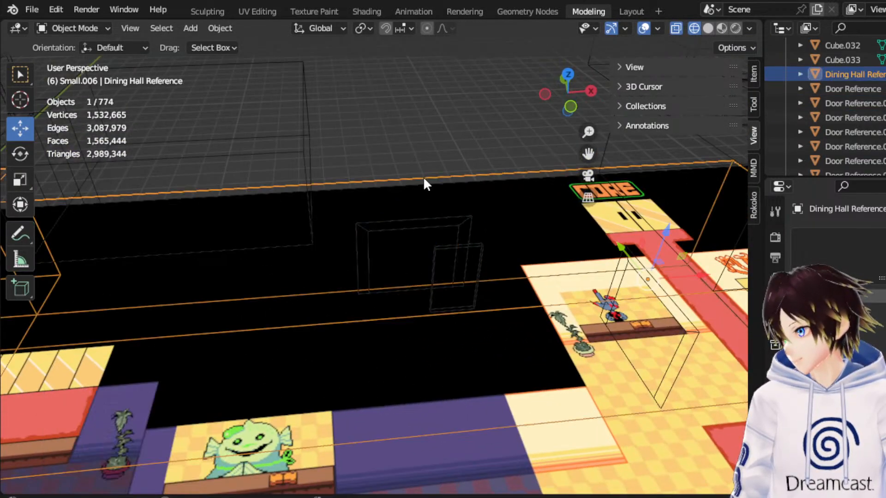
left_click(570, 72)
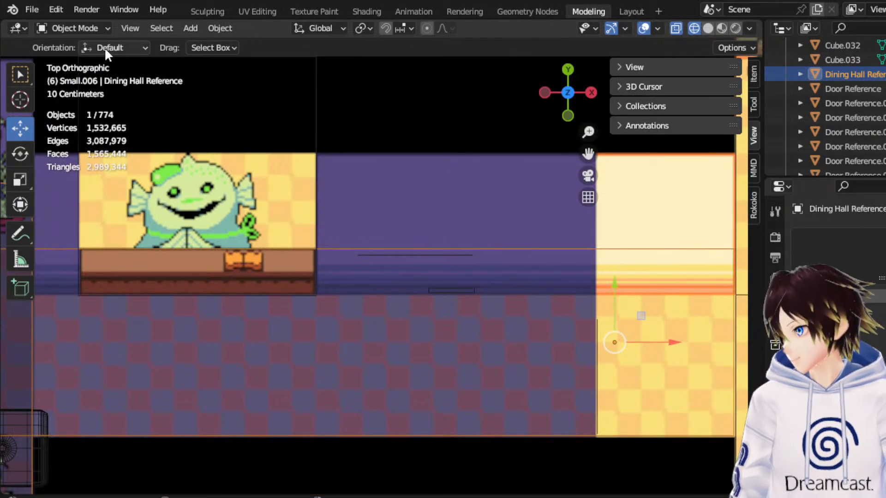
left_click(86, 28)
left_click(96, 58)
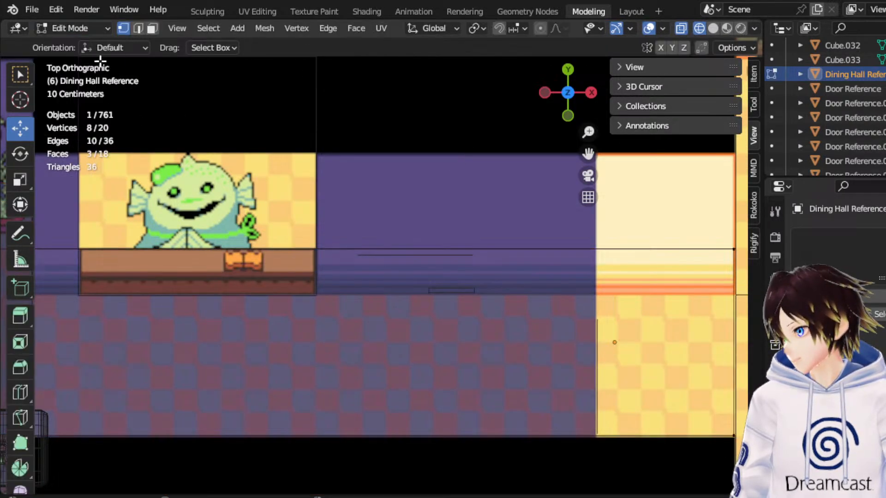
left_click(138, 29)
left_click(418, 249, "ctrl+alt")
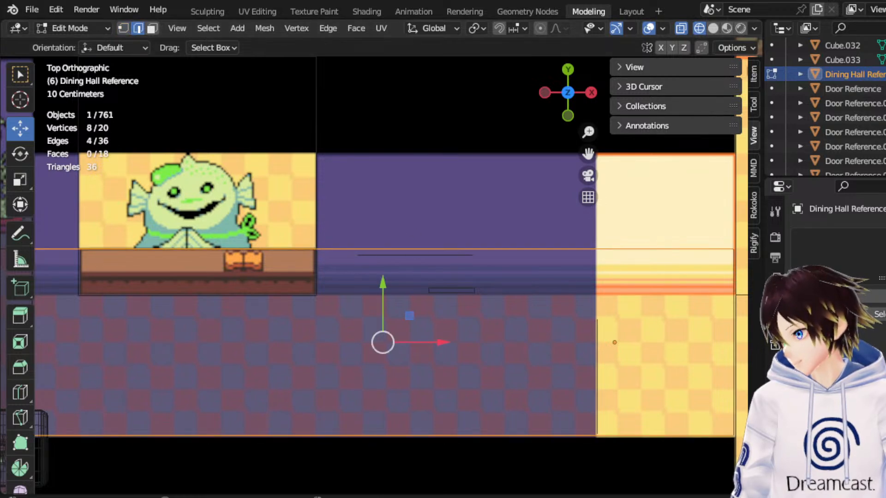
right_click(389, 323)
left_click(326, 170)
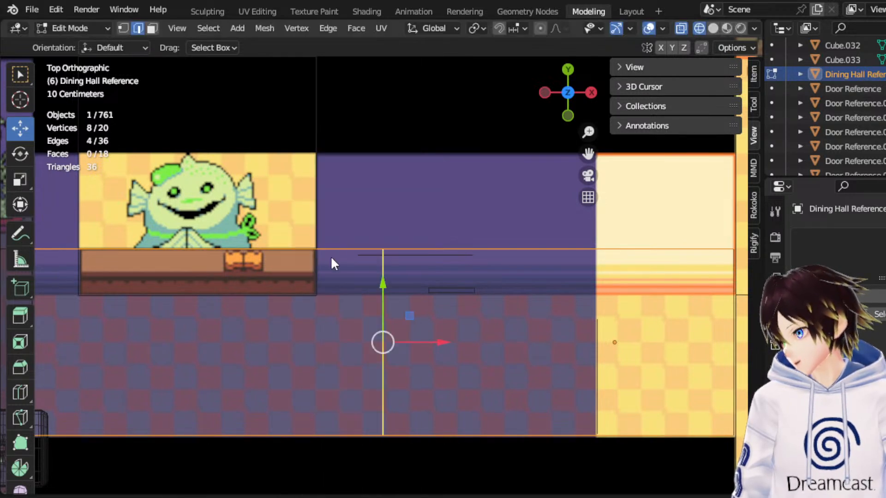
left_click(382, 267)
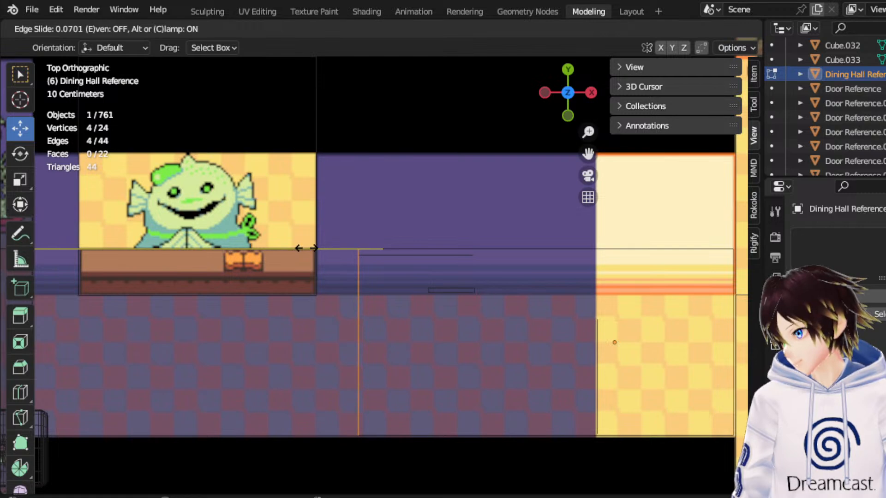
left_click(306, 248)
Cut a second edge loop across the Dining Hall Reference corridor, aligned with the copied door's +X side.
left_click(505, 435, "ctrl+alt")
right_click(499, 343)
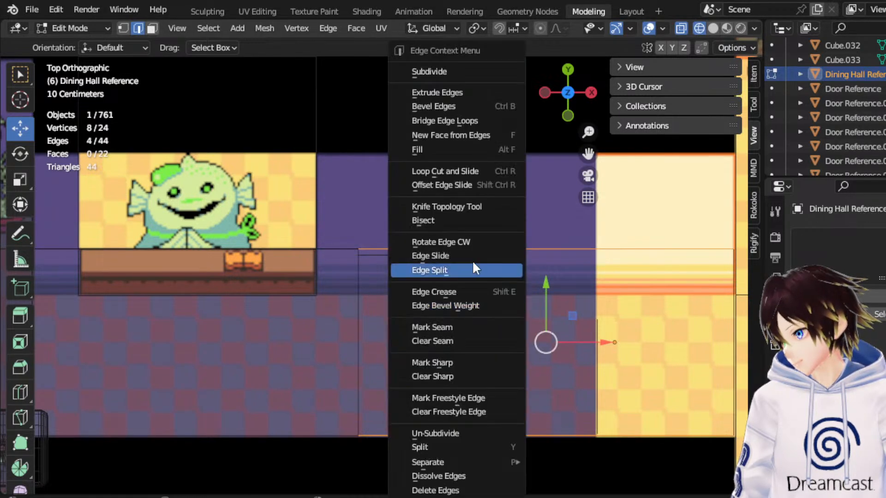
left_click(435, 175)
left_click(485, 295)
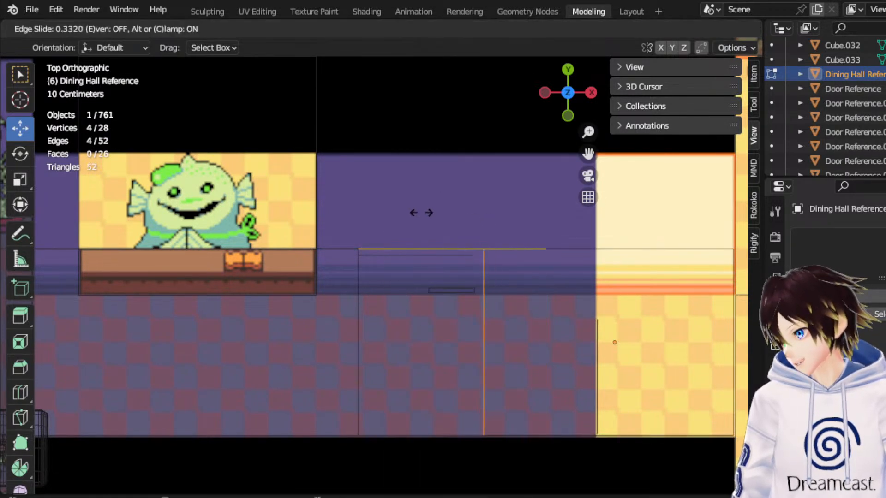
left_click(411, 211)
middle_click_drag(401, 317, 425, 334)
left_click(152, 28)
left_click(419, 231)
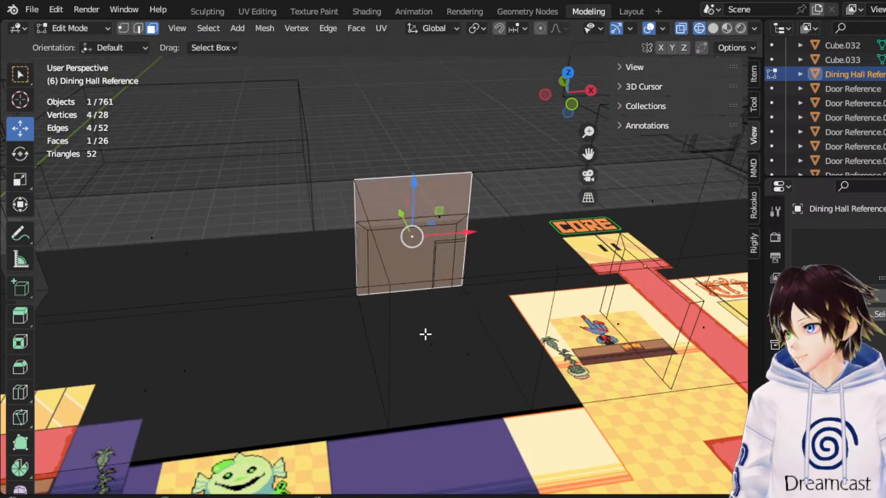
left_click(425, 334, "shift")
right_click(429, 280)
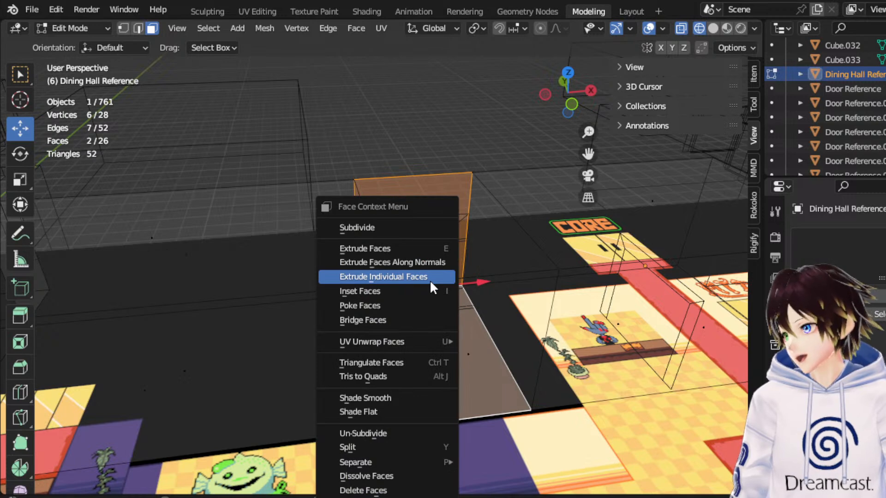
left_click(429, 289)
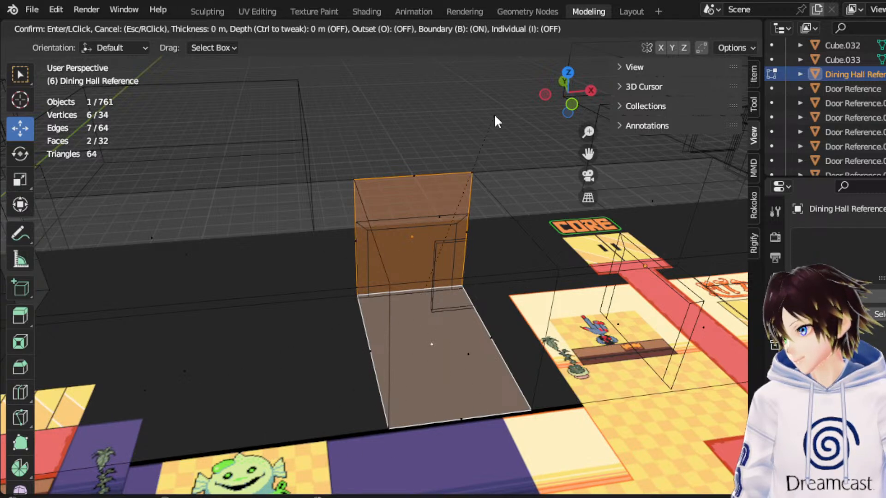
key("Escape")
Try insetting the wall face and adjoining floor face between the two cuts together by 0.3068 m.
left_click(465, 181)
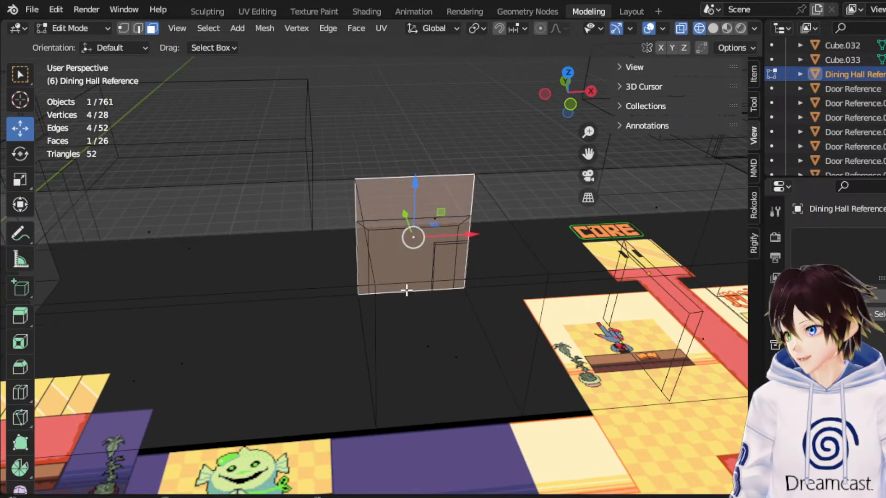
left_click(403, 329, "shift")
mouse_move(403, 329)
middle_mouse_down()
mouse_move(372, 333)
mouse_move(389, 323)
middle_mouse_up()
right_click(344, 292)
left_click(344, 292)
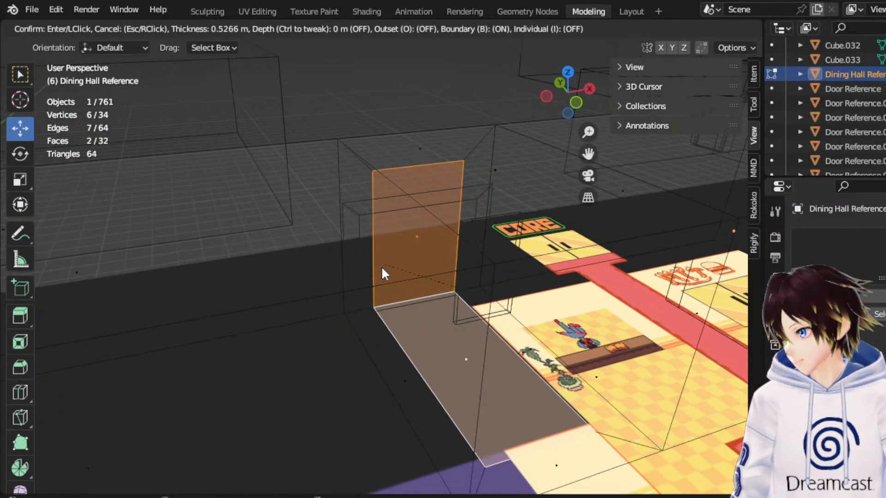
left_click(366, 284)
middle_click_drag(365, 284, 348, 249)
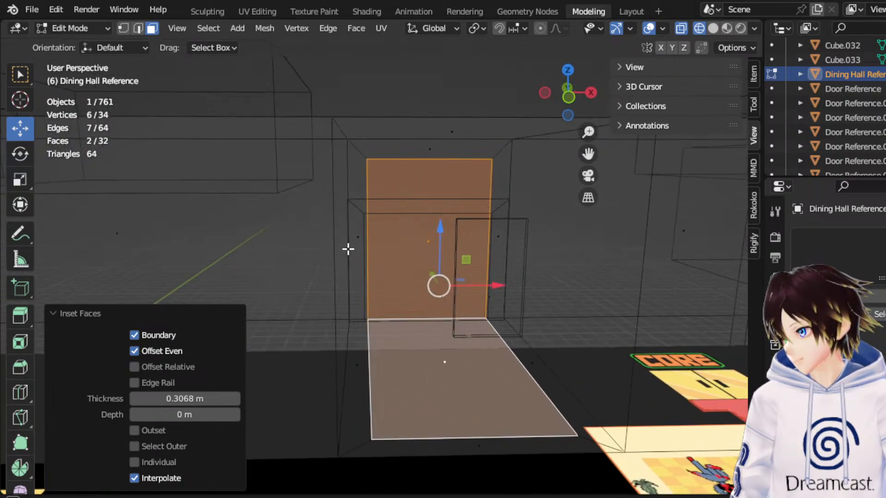
Scale the inset wall and floor faces by 1.024 along X and move them about -0.0226 m along X.
left_click(567, 98)
left_click_drag(488, 278, 492, 273)
left_click(20, 180)
left_click(19, 128)
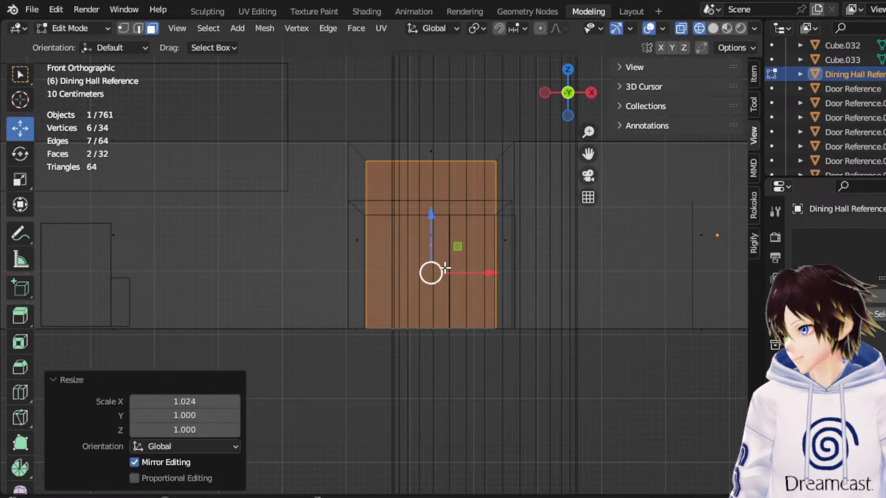
left_click_drag(464, 272, 463, 271)
middle_click_drag(463, 271, 441, 202)
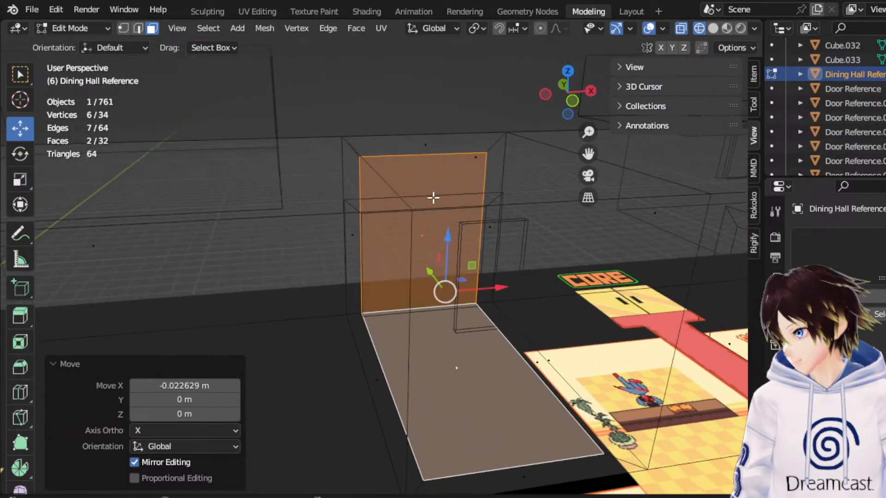
Lower the top vertices of the inset wall face by 0.86561 m along Z to the door reference's opening height.
left_click(122, 29)
middle_click_drag(389, 180, 352, 152)
left_click_drag(352, 152, 498, 194)
left_click_drag(433, 133, 444, 188)
middle_click_drag(443, 189, 439, 180)
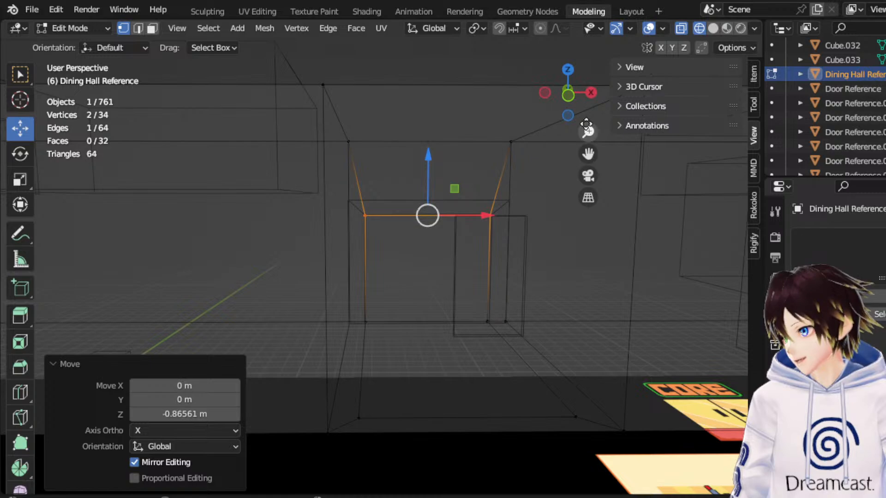
Examine the lowered inset from several angles to compare it with the copied door reference's frame.
left_click(546, 93)
middle_click_drag(498, 123, 356, 177)
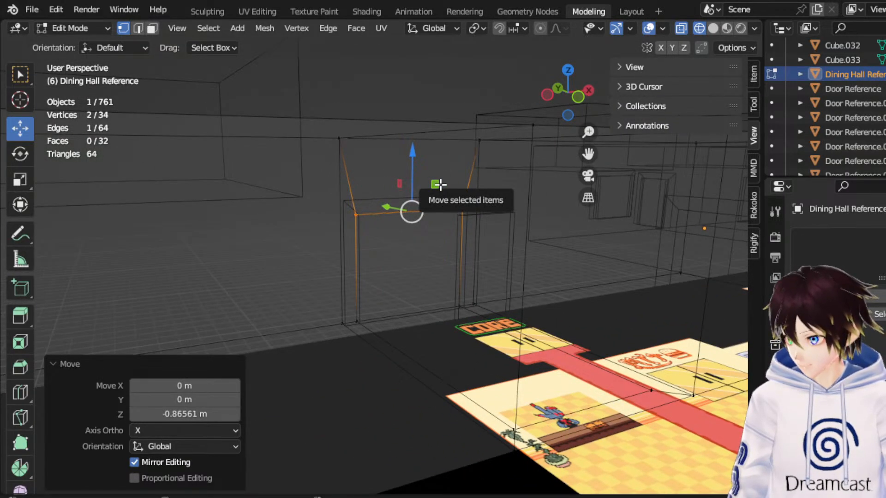
middle_click_drag(361, 257, 413, 247)
middle_click_drag(515, 221, 423, 245)
scroll(423, 245, "down", 4)
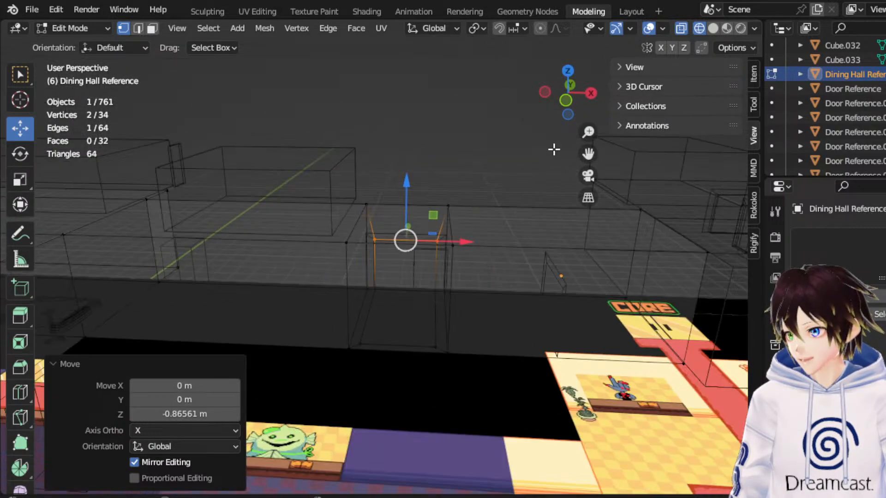
left_click(570, 101)
left_click_drag(590, 155, 275, 178)
left_click_drag(588, 154, 78, 162)
middle_click_drag(477, 193, 478, 239)
scroll(478, 239, "down", 3)
left_click_drag(588, 154, 264, 134)
scroll(494, 206, "up", 5)
middle_click_drag(489, 218, 509, 184)
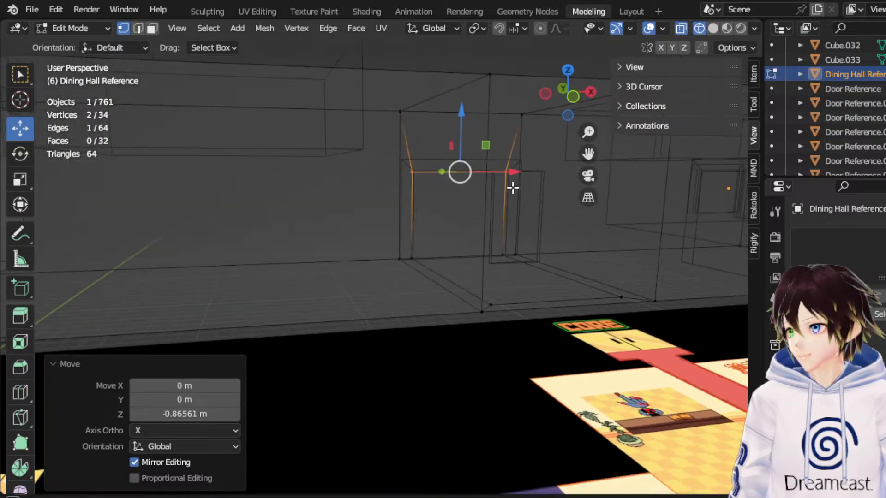
Undo the lowered top edge, the resizing and the inset of the wall and floor faces.
key("ctrl+z")
key("ctrl+z")
key("ctrl+z")
key("ctrl+z")
key("ctrl+z")
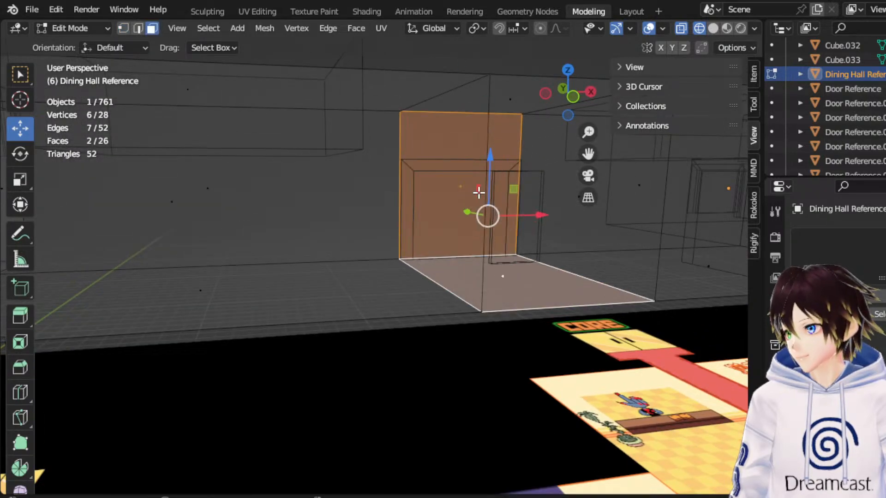
Cut a horizontal edge loop around the Dining Hall Reference walls at the copied door's top edge, with factor -0.370.
middle_click_drag(467, 163, 450, 162)
left_click(138, 28)
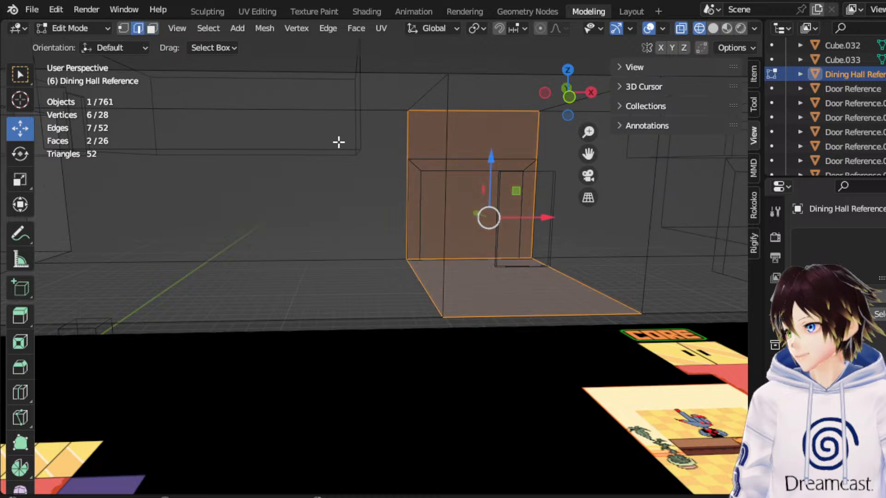
left_click(410, 153)
left_click(569, 97)
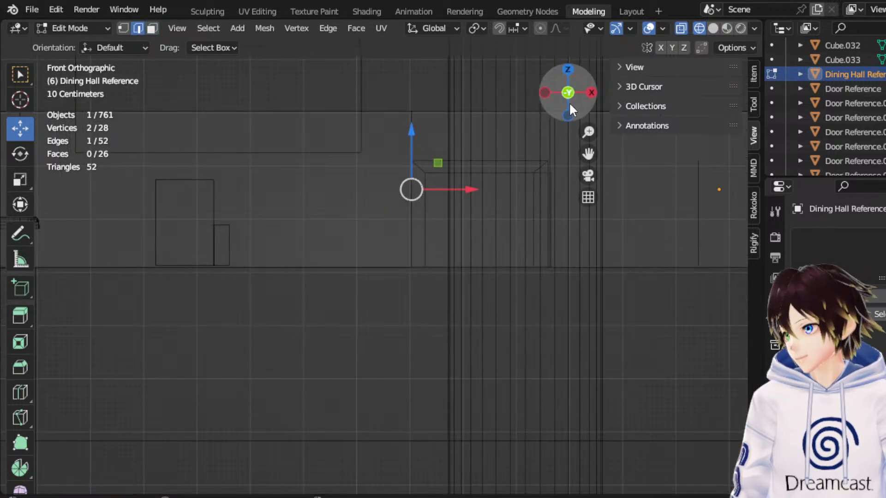
right_click(475, 157)
left_click(423, 168)
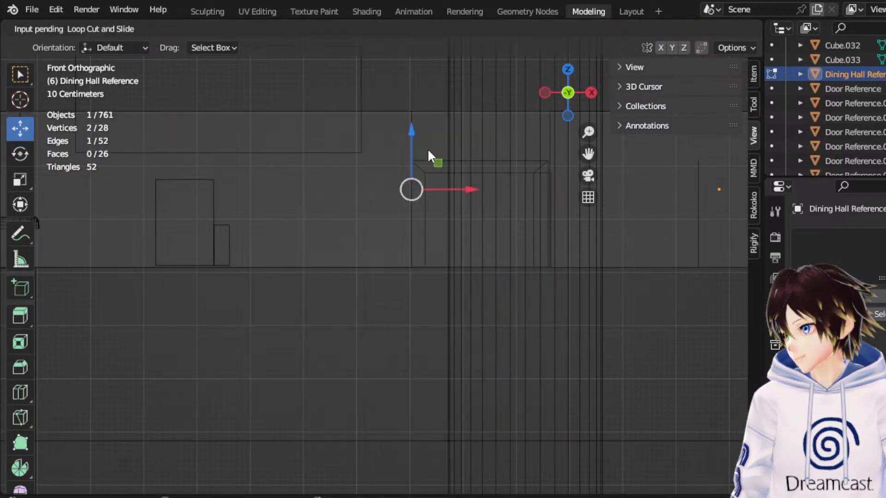
left_click(427, 148)
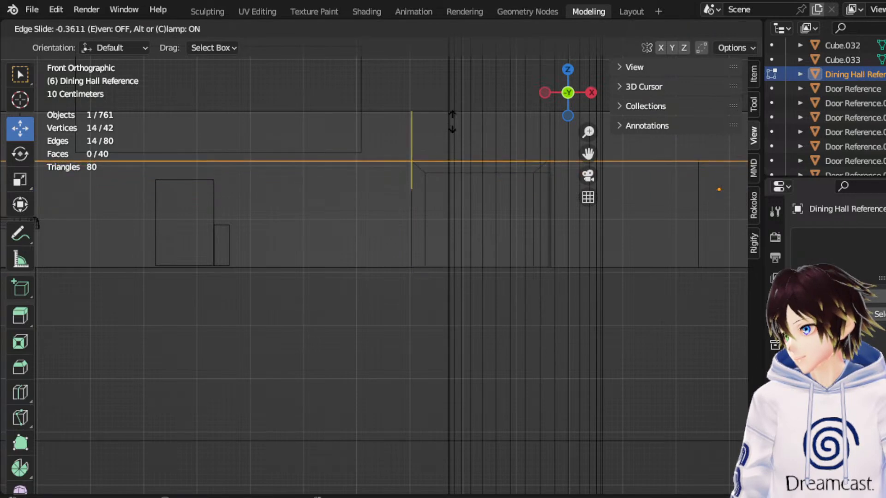
left_click(452, 119)
middle_click_drag(452, 119, 406, 196)
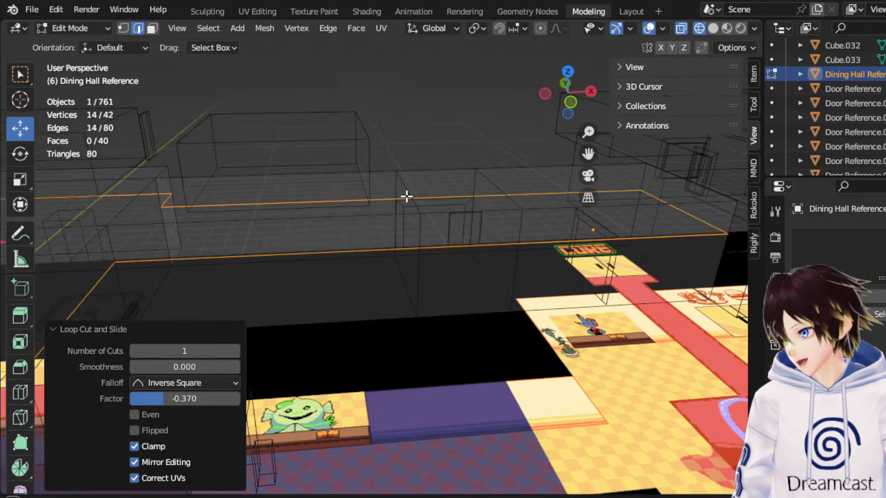
left_click(85, 30)
left_click(82, 45)
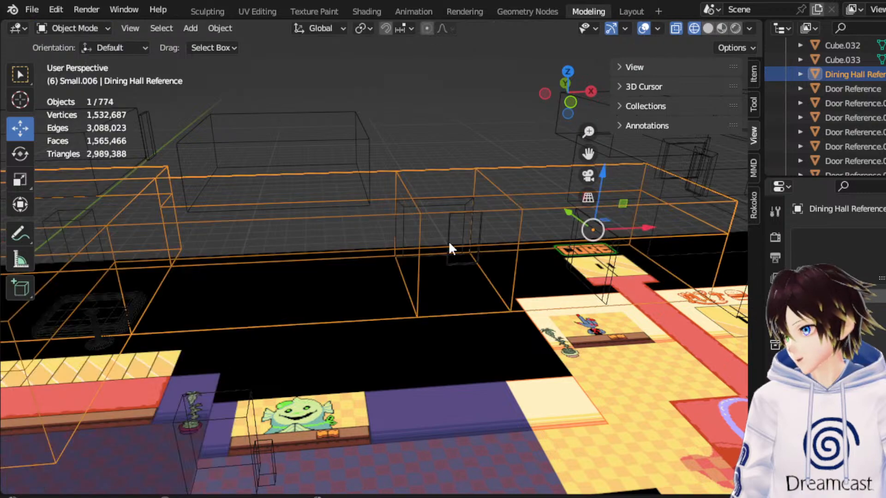
scroll(437, 225, "up", 2)
left_click(92, 28)
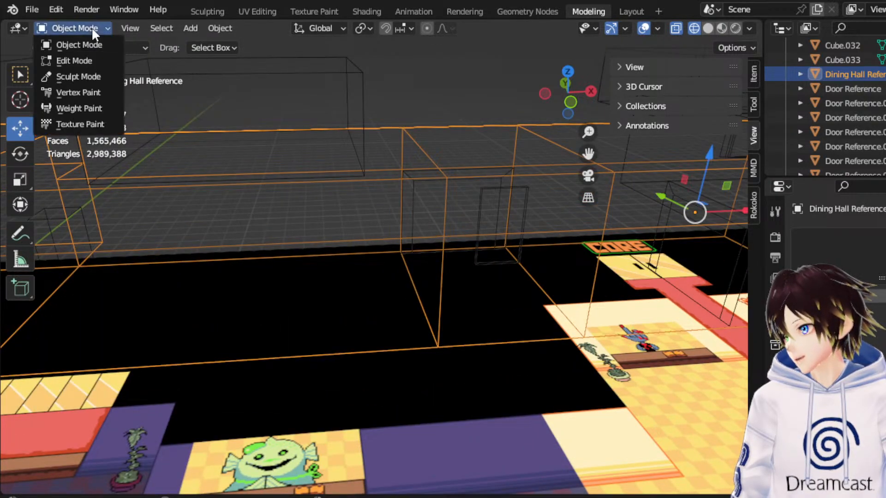
left_click(97, 58)
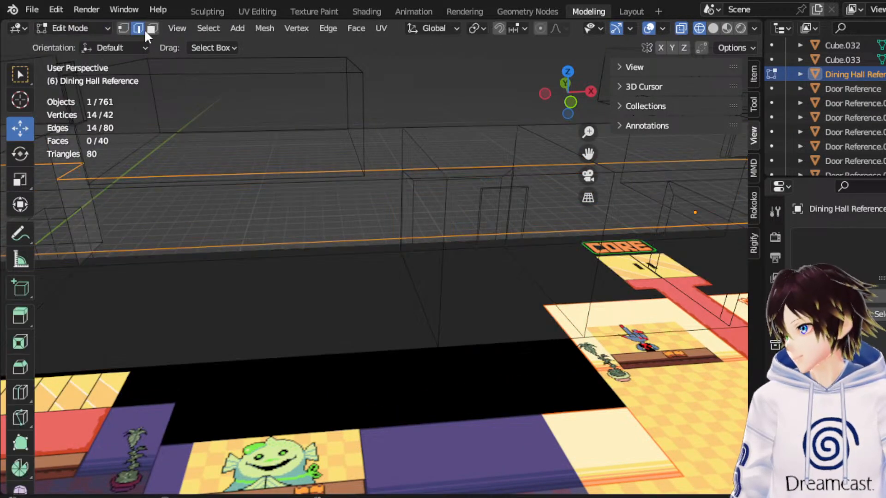
Try deleting the Dining Hall Reference wall face that sits behind the copied door reference.
left_click(151, 28)
left_click(415, 209)
middle_click_drag(383, 207, 395, 205)
key("x")
left_click(398, 198)
Check Door Reference.001 against the opening in Object Mode, and undo the wall face deletion.
left_click(106, 27)
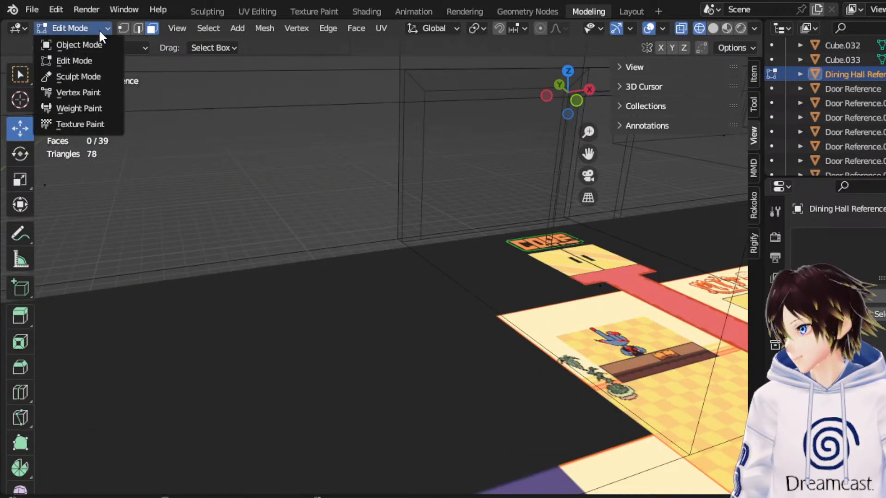
left_click(103, 42)
left_click(428, 110)
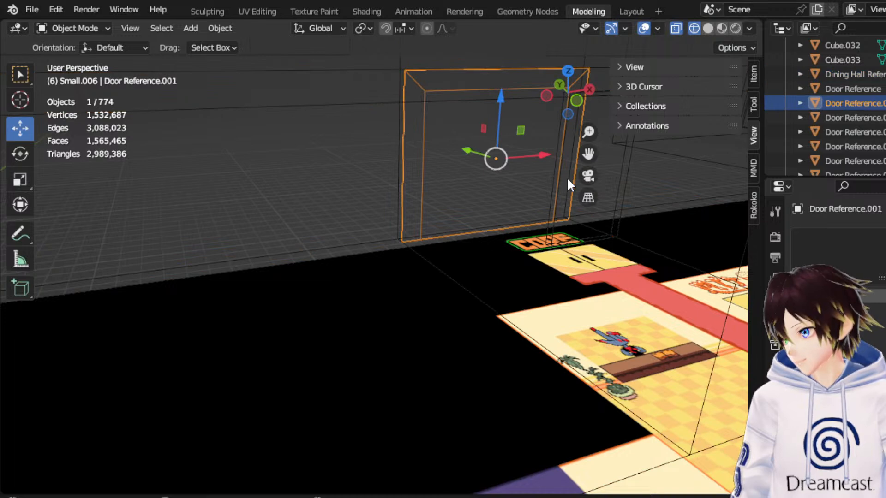
left_click(576, 100)
left_click_drag(589, 154, 479, 206)
middle_click_drag(558, 166, 518, 199)
key("ctrl+z")
key("ctrl+z")
key("ctrl+z")
key("ctrl+z")
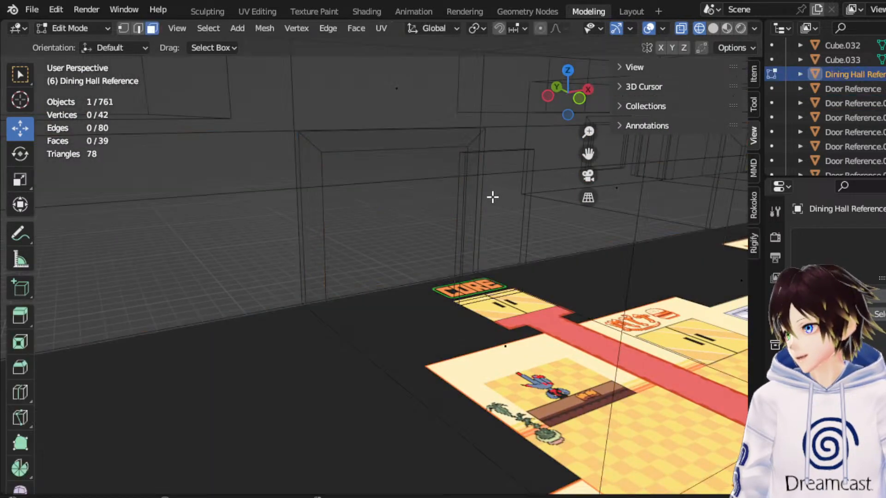
Inset the wall face behind the copied door reference by 0.2498 m.
left_click(434, 196)
middle_click_drag(434, 193, 409, 205)
right_click(409, 179)
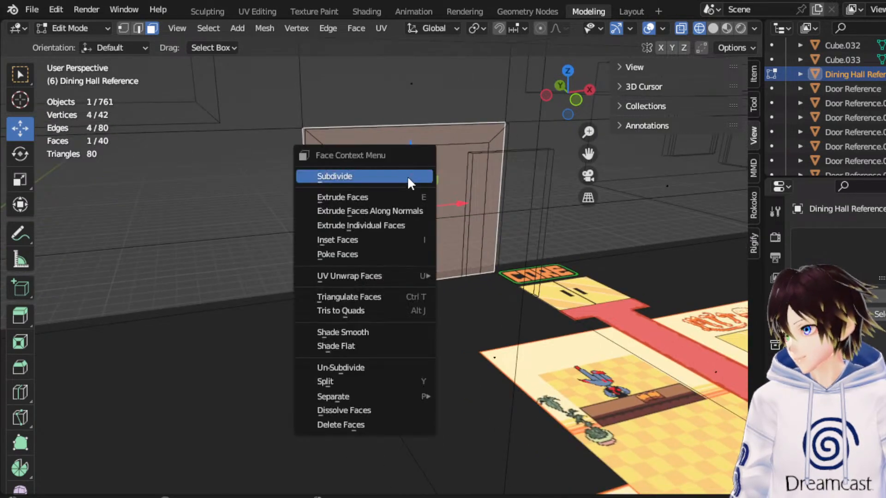
left_click(402, 236)
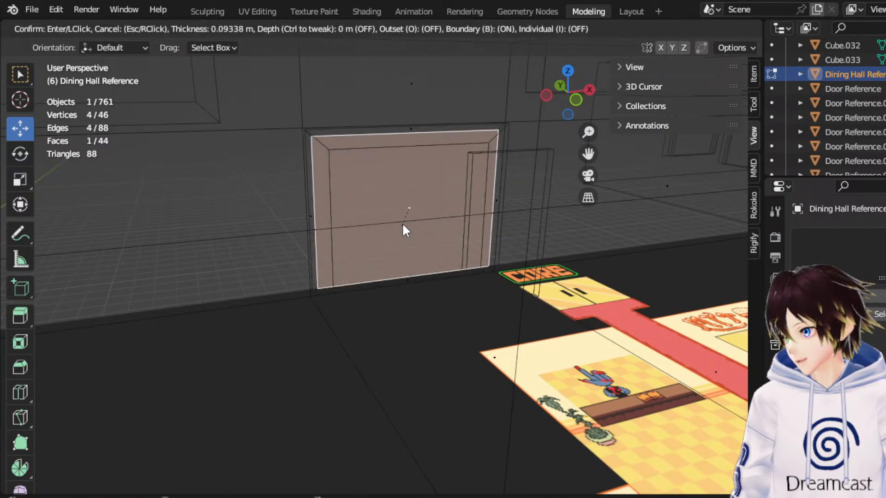
left_click(405, 211)
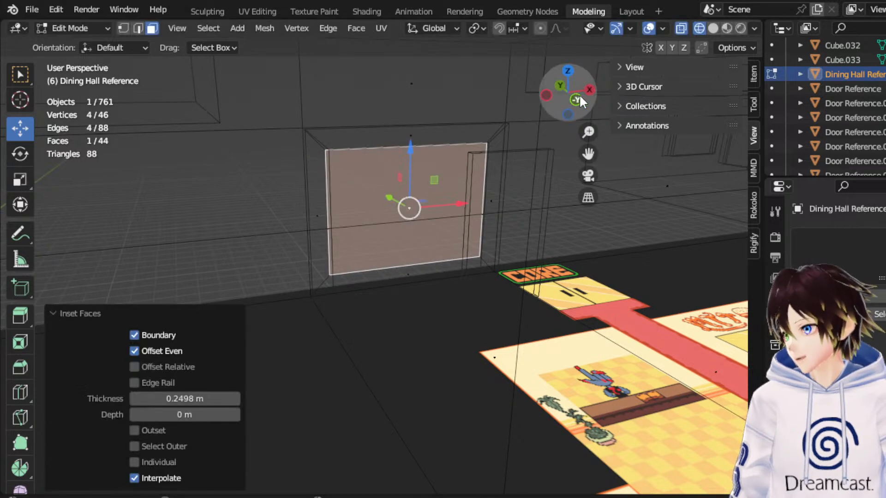
Raise the inset's top edge slightly and nudge its +X side towards -X to fit the door reference's opening.
left_click(576, 99)
scroll(510, 170, "up", 4)
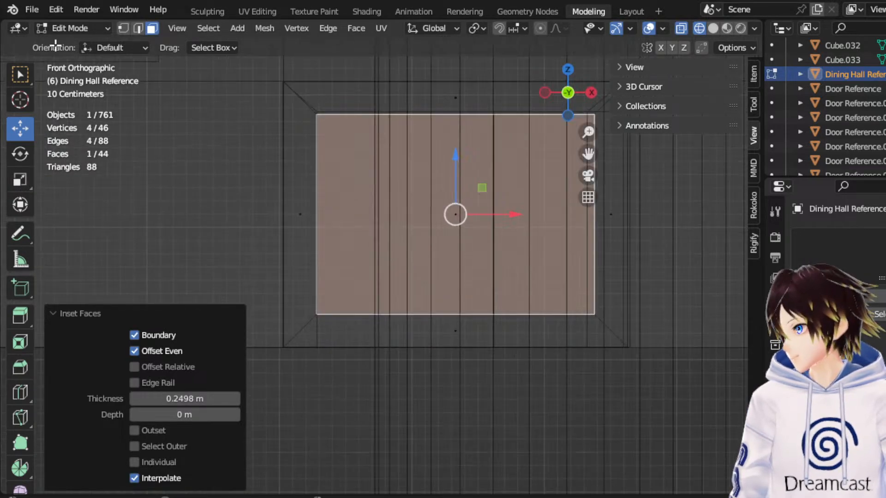
left_click(123, 28)
left_click_drag(345, 290, 577, 175)
scroll(327, 105, "down", 1)
scroll(475, 127, "up", 1)
left_click_drag(456, 90, 463, 85)
scroll(501, 252, "down", 1)
left_click_drag(509, 145, 539, 310)
scroll(549, 240, "up", 1)
left_click_drag(606, 227, 596, 231)
Move the corridor's edge loop on the doorway's +X side by -0.03183 m along X to match the door reference.
scroll(499, 148, "down", 3)
left_click_drag(510, 115, 423, 404)
scroll(458, 310, "up", 3)
scroll(458, 309, "up", 1)
left_click_drag(525, 200, 521, 203)
scroll(422, 242, "down", 6)
middle_click_drag(419, 238, 360, 241)
scroll(359, 240, "up", 4)
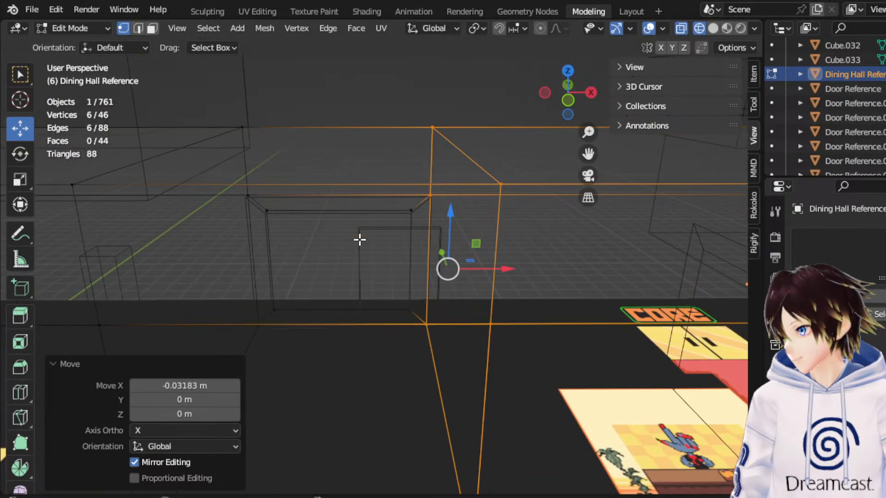
Lower the inset's bottom edge by about 0.06 m along Z, and further towards the floor.
left_click(567, 98)
scroll(468, 200, "up", 2)
scroll(427, 254, "up", 3)
left_click_drag(280, 349, 568, 397)
left_click_drag(429, 332, 427, 340)
middle_click_drag(427, 340, 431, 346)
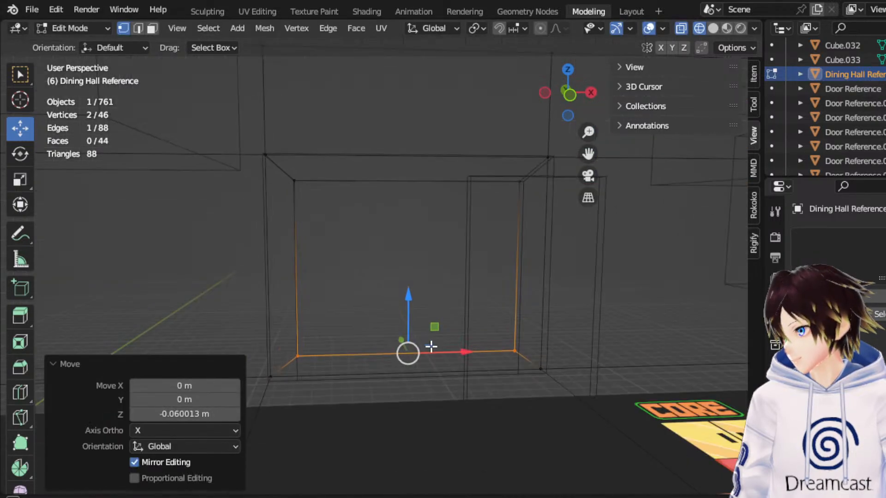
left_click(572, 98)
left_click_drag(425, 346, 424, 374)
Delete the narrow wall face between the inset's bottom edge and the floor.
middle_click_drag(397, 362, 360, 285)
left_click_drag(391, 286, 402, 275)
left_click(151, 29)
left_click(398, 341)
key("x")
left_click(401, 344)
Select the inset's two bottom vertices and lower them along Z to the floor line.
left_click_drag(300, 325, 494, 341)
left_click(571, 98)
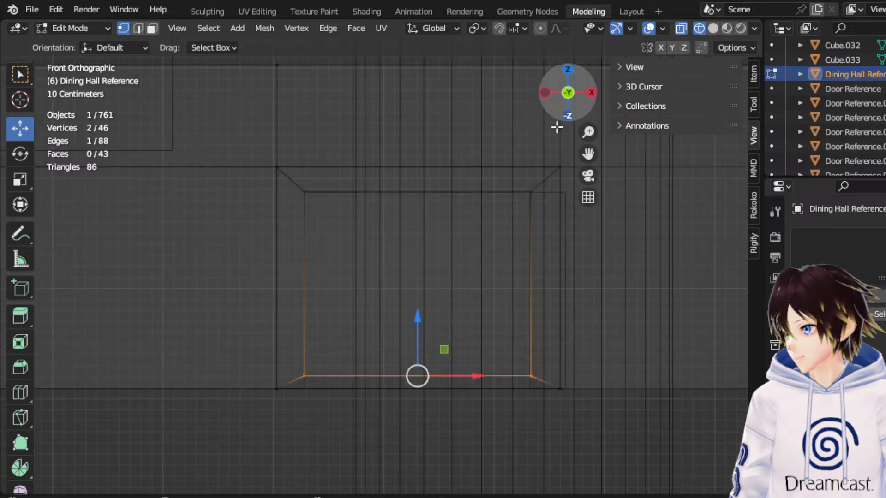
scroll(381, 359, "up", 2)
left_click_drag(440, 386, 441, 407)
Select the vertices along the doorway's floor line and level them by scaling along Z.
left_click_drag(674, 470, 152, 405)
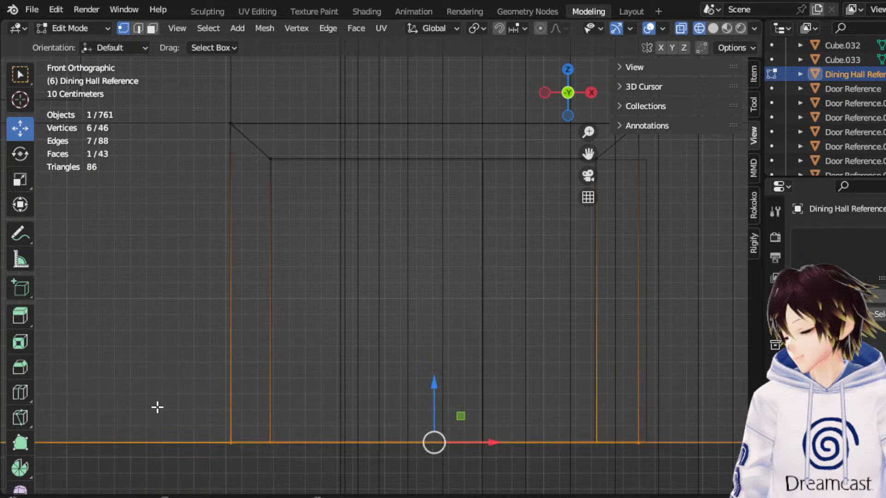
left_click_drag(435, 385, 433, 434)
key("ctrl+z")
left_click(18, 183)
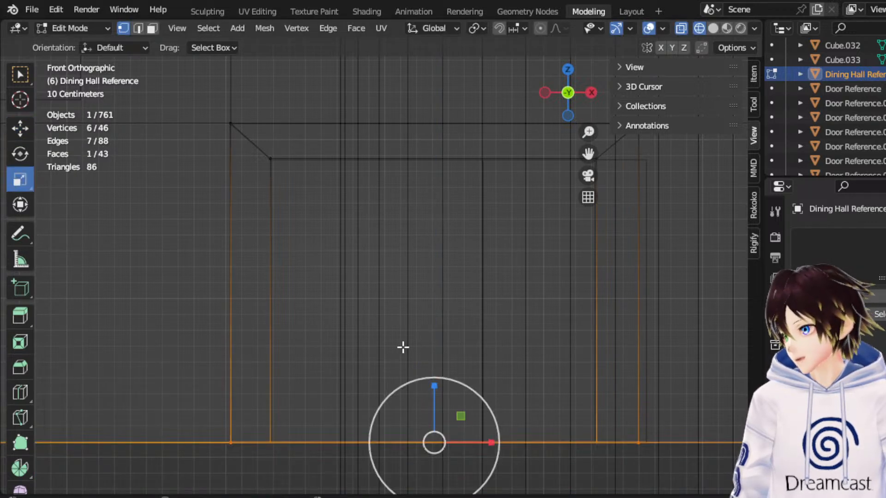
left_click_drag(433, 391, 432, 437)
left_click_drag(433, 392, 429, 459)
middle_click_drag(429, 459, 378, 326)
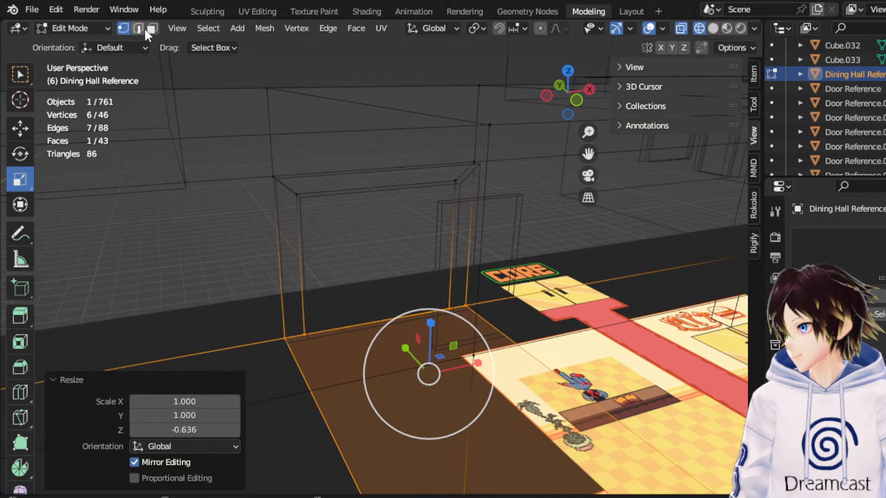
Select the corridor's floor face in front of the doorway.
left_click(152, 29)
left_click(343, 324)
left_click(405, 363)
middle_click_drag(397, 356, 420, 360)
left_click(502, 382, "shift")
middle_click_drag(502, 381, 470, 349)
key("ctrl+z")
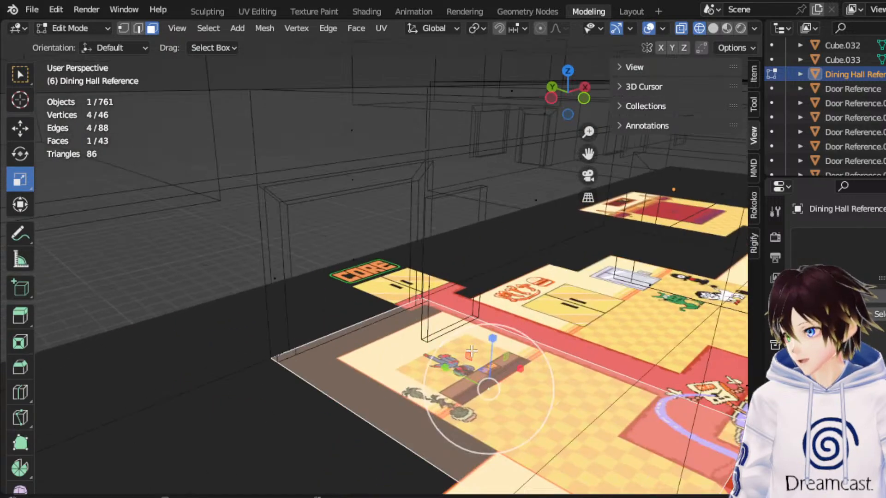
Try to inset the selected corridor floor face.
right_click(470, 349)
left_click(431, 307)
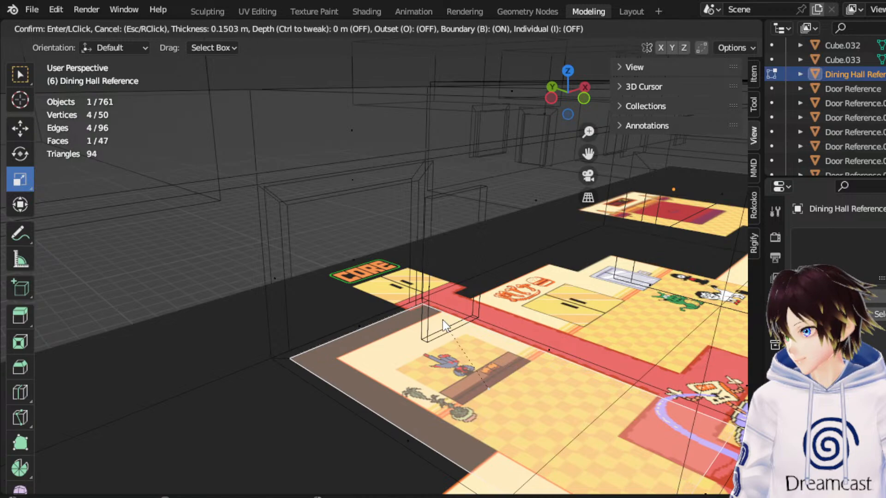
left_click(442, 325)
middle_click_drag(442, 324, 394, 312)
key("ctrl+z")
Inset the corridor floor face in front of the doorway with a thickness of 0.2544 m.
right_click(394, 309)
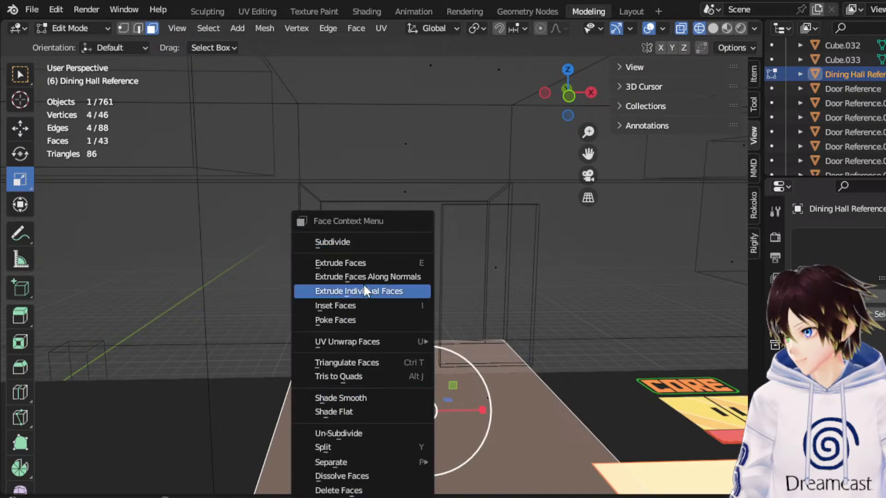
left_click(360, 305)
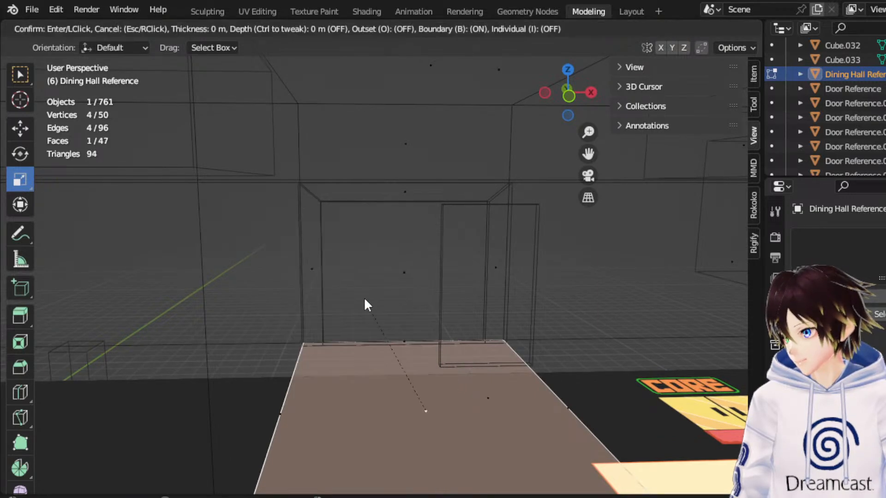
left_click(370, 331)
middle_click_drag(370, 331, 234, 169)
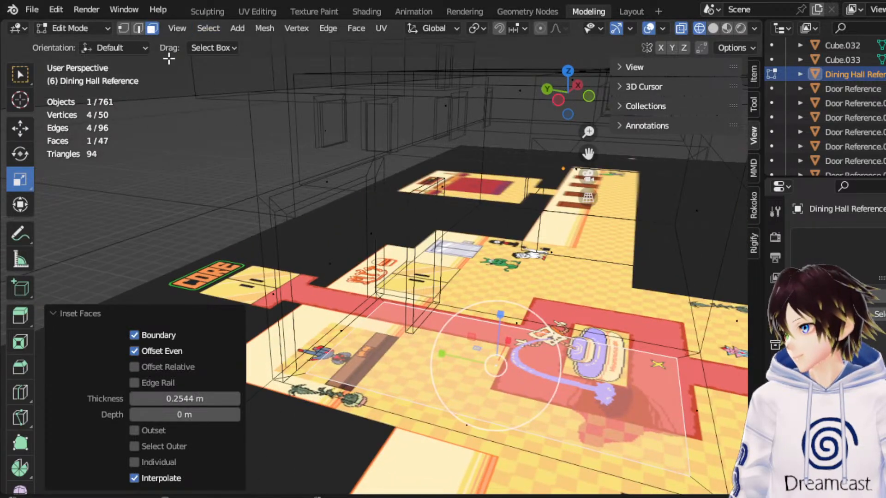
Delete the narrow floor face between the inset floor and the doorway's threshold.
left_click(354, 327)
middle_click_drag(376, 328, 350, 326)
key("x")
left_click(349, 326)
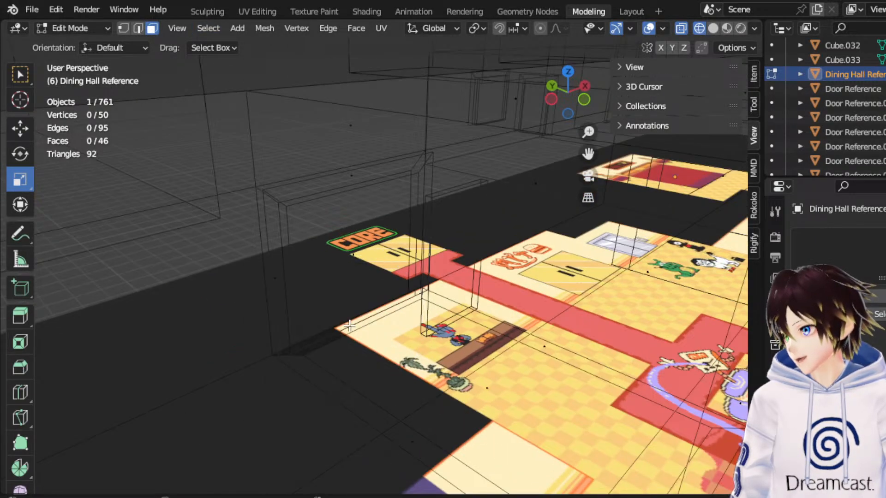
Merge the inset floor's corner vertex with the doorway's bottom vertex on the -X side, using At Last.
left_click(307, 357)
left_click(295, 344, "shift")
right_click(292, 347)
mouse_move(248, 436)
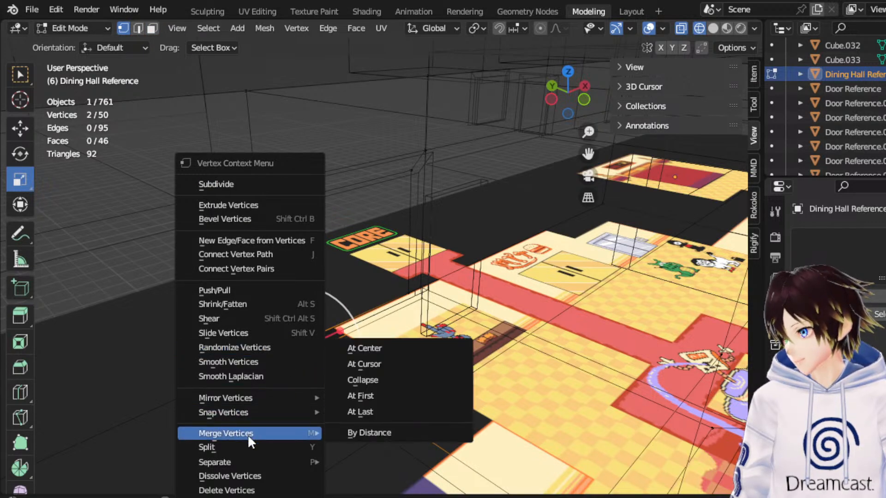
left_click(383, 412)
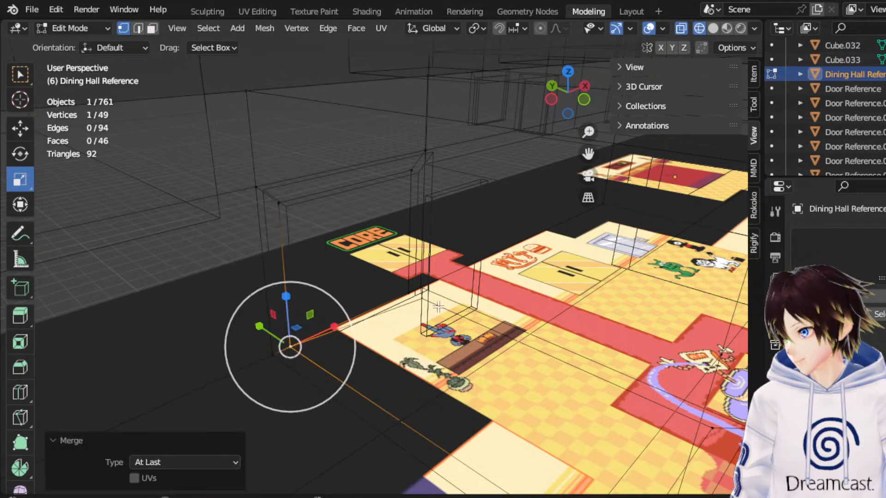
Merge the inset floor's corner vertex with the doorway's bottom vertex on the +X side, using At Last.
left_click(424, 295)
left_click(408, 294, "shift")
right_click(406, 291)
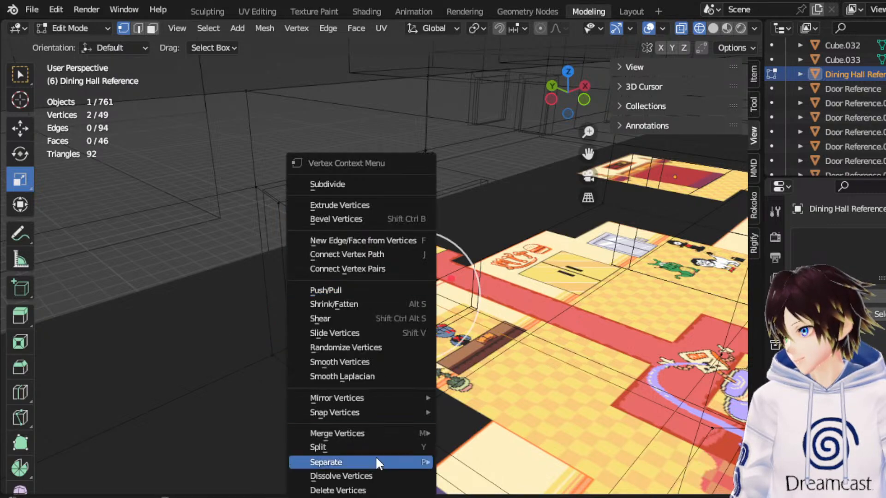
left_click(510, 412)
scroll(452, 320, "up", 4)
middle_click_drag(452, 320, 463, 296)
scroll(440, 318, "down", 5)
scroll(452, 300, "up", 3)
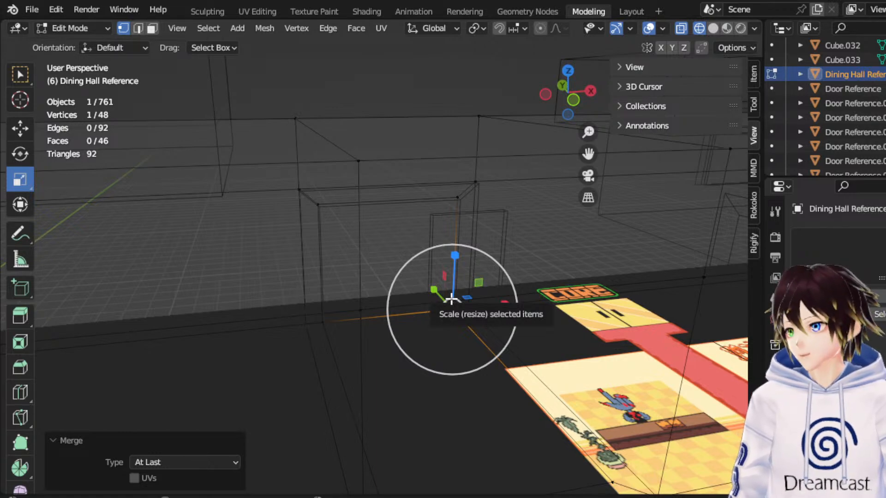
Extrude the doorway's inner face and move it 1.3576 m along Y behind the corridor wall.
left_click(151, 29)
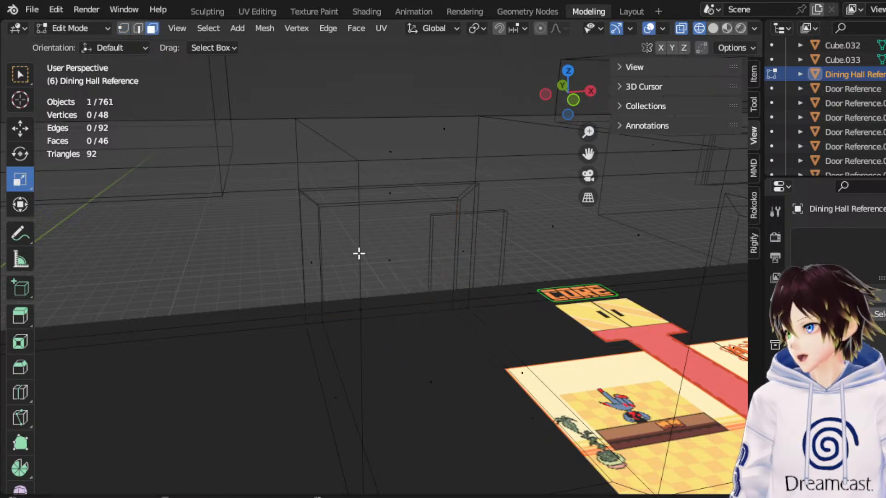
left_click(346, 251)
left_click_drag(596, 151, 604, 154)
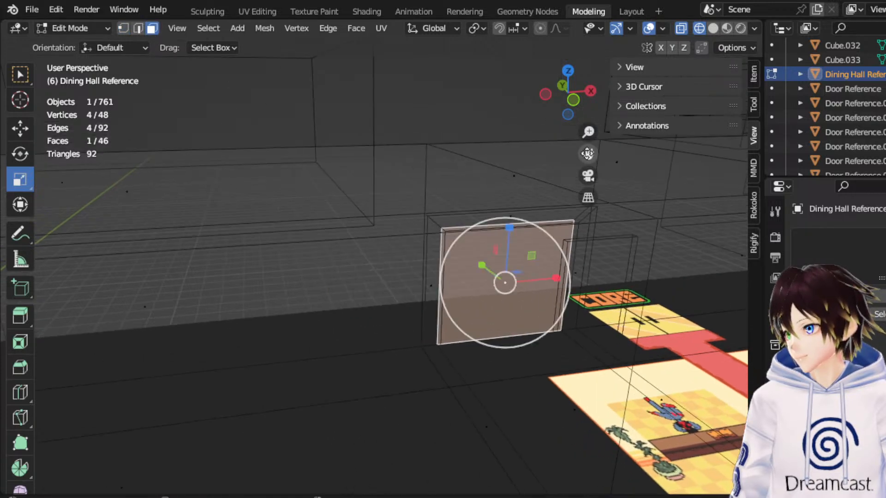
left_click(572, 60)
left_click(508, 263)
left_click(569, 70)
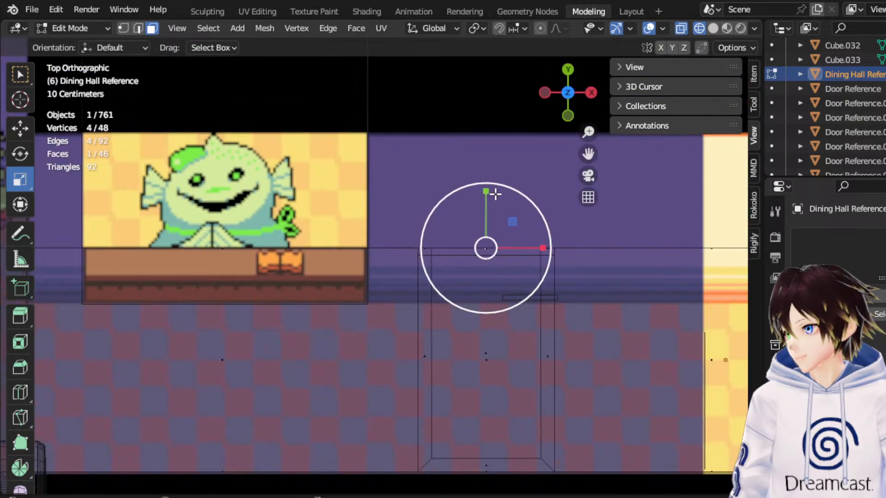
key("e")
right_click(494, 192)
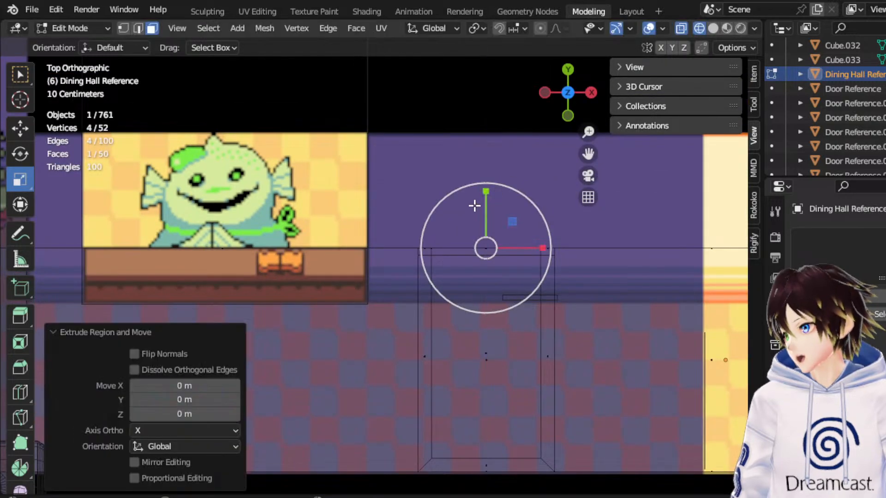
left_click(22, 122)
left_click_drag(491, 199, 502, 123)
scroll(385, 148, "down", 2)
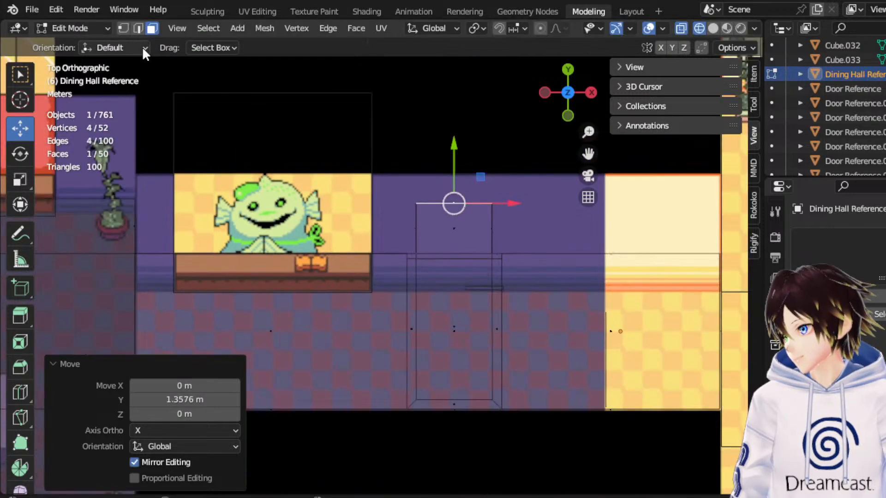
In Object Mode, select Fake Frisk and Fake Asgore and move both into the doorway area as size references.
left_click(103, 28)
left_click(93, 41)
scroll(468, 251, "down", 1)
scroll(462, 254, "down", 3)
left_click(334, 428)
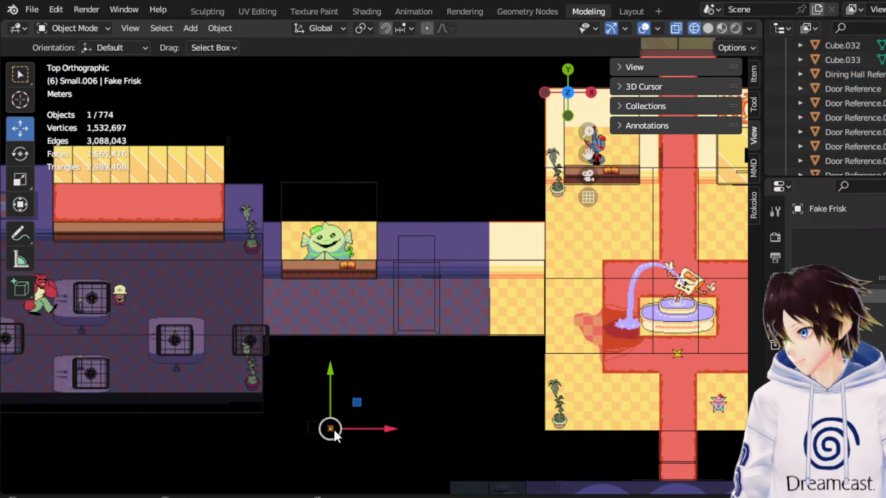
left_click(334, 427, "shift")
left_click_drag(337, 421, 428, 232)
scroll(442, 210, "up", 5)
left_click_drag(493, 170, 494, 215)
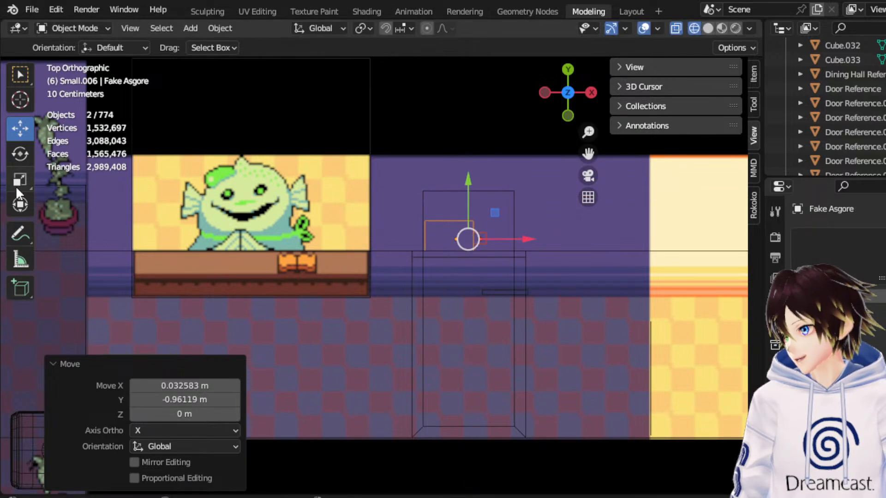
Rotate the Fake Frisk and Fake Asgore references by -90° about the Z axis.
left_click(20, 153)
left_click_drag(497, 181, 402, 166)
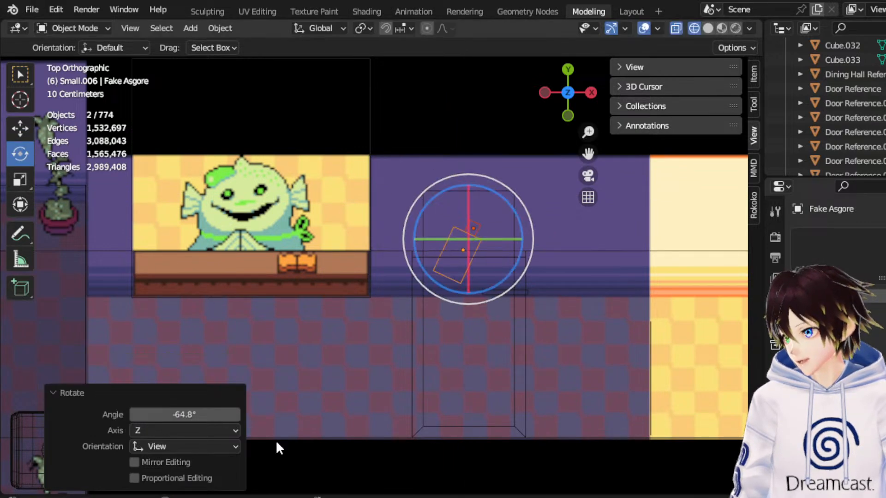
left_click(193, 415)
key("BackSpace")
key("Return")
Move the two character references 1.9387 m along Y, beyond the extruded doorway recess.
left_click(14, 123)
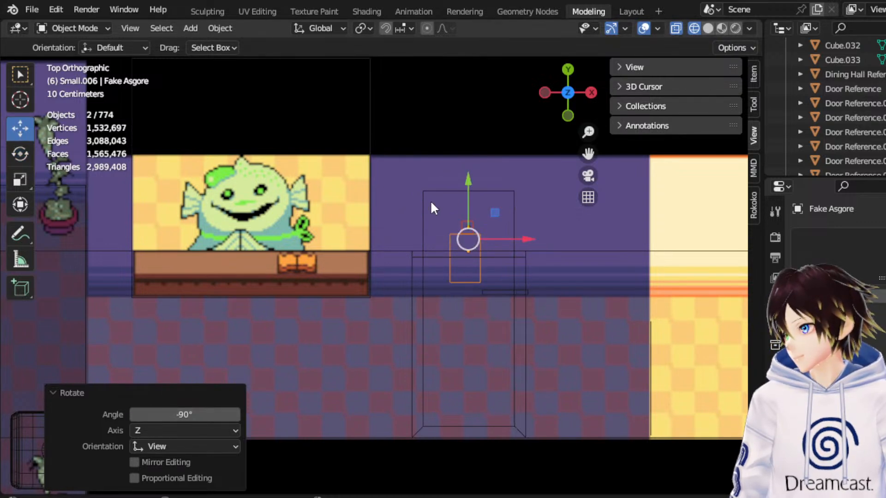
left_click_drag(473, 196, 475, 156)
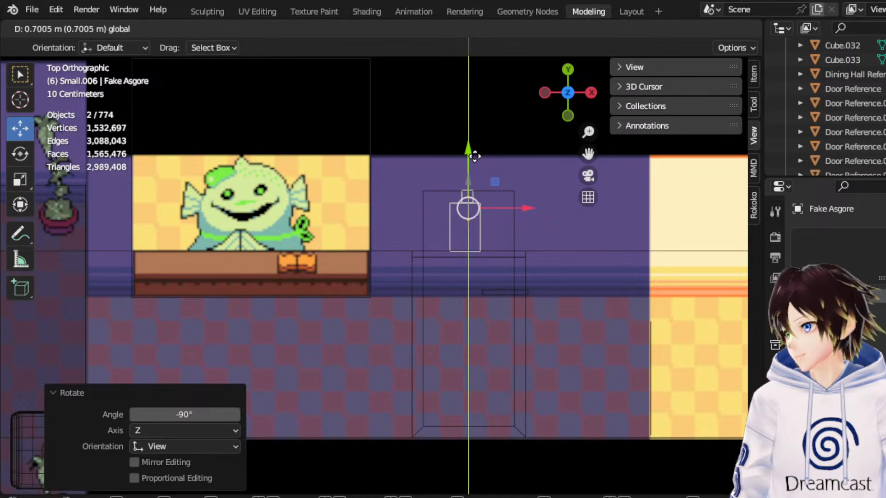
left_click_drag(474, 156, 497, 101)
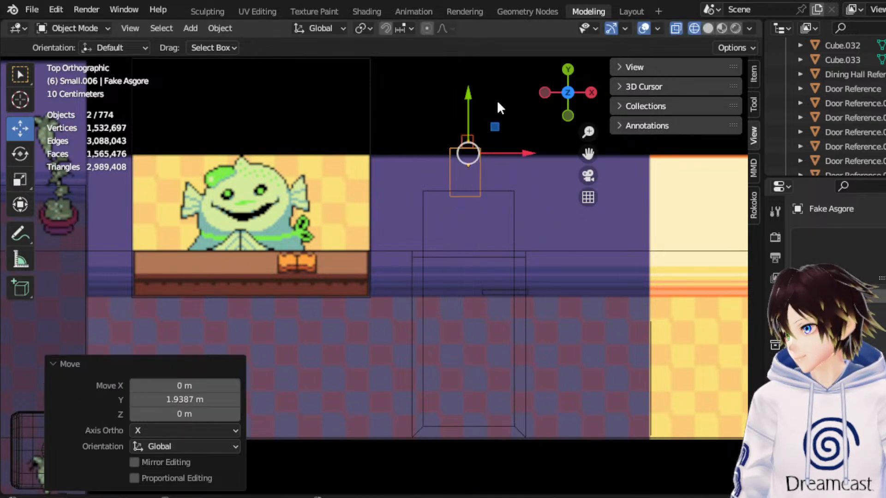
Edit the Dining Hall Reference mesh and move the recess's end face a further 1.2219 m along Y.
left_click(490, 190)
left_click(93, 25)
left_click(93, 53)
left_click_drag(478, 163, 492, 103)
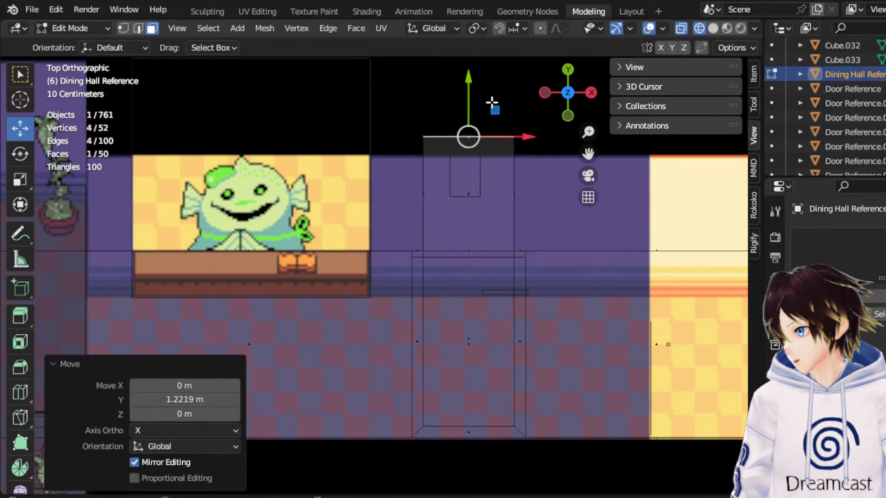
Examine the corridor wall between the doorway and the dining hall, including the counter window block.
left_click_drag(406, 213, 551, 239)
scroll(359, 271, "down", 2)
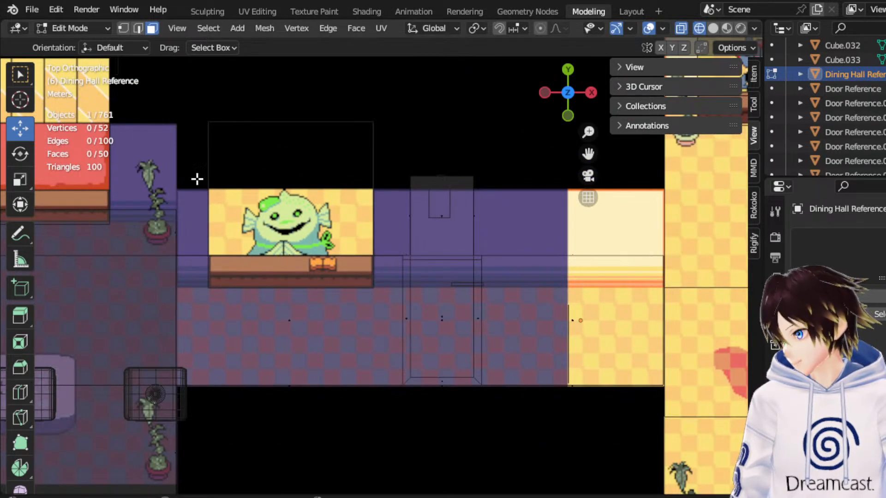
left_click_drag(234, 212, 290, 382)
middle_click_drag(290, 381, 292, 240)
left_click(285, 269)
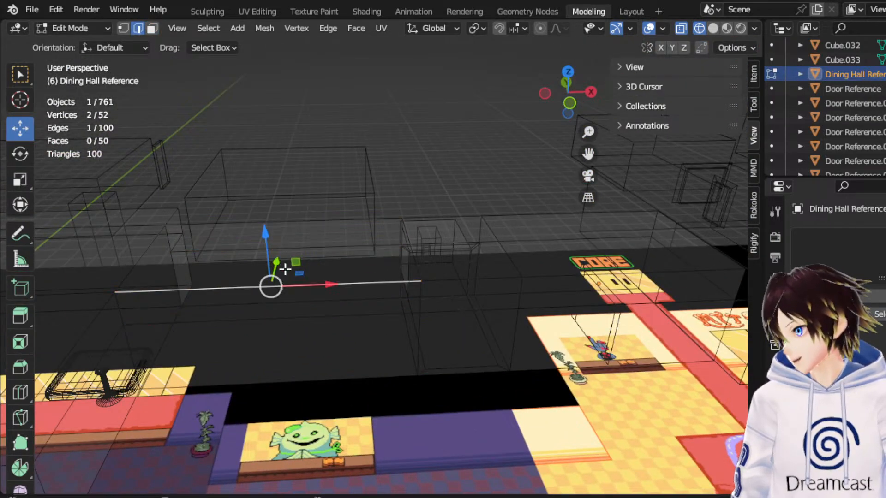
left_click(152, 29)
middle_click_drag(258, 166, 276, 180)
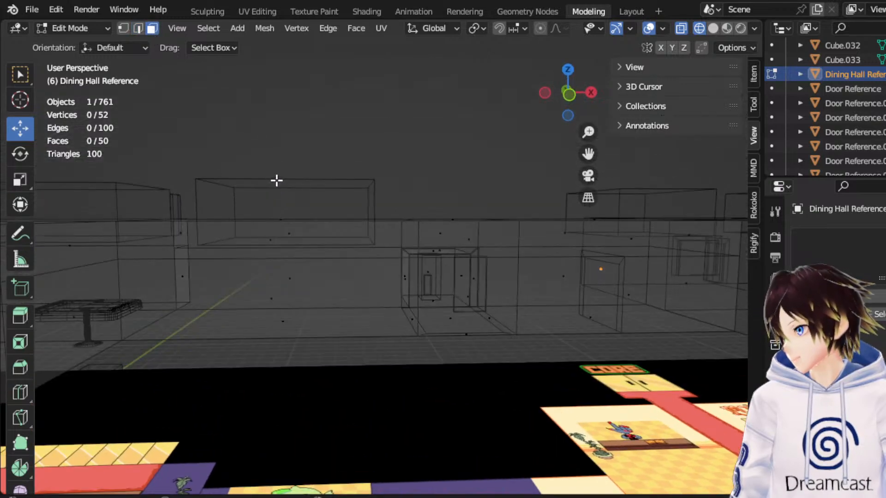
left_click(569, 94)
left_click_drag(588, 153, 728, 148)
middle_click_drag(426, 222, 443, 259)
scroll(415, 260, "up", 2)
scroll(364, 262, "down", 2)
middle_click_drag(364, 262, 302, 214)
scroll(364, 227, "up", 2)
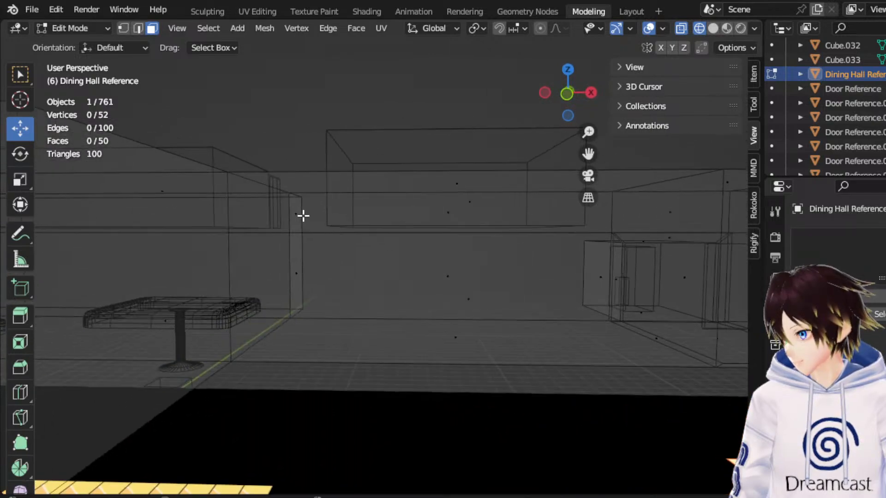
Add a loop cut through the corridor and slide it by about 0.7156 to the counter window's -X edge.
left_click(366, 173)
left_click(567, 93)
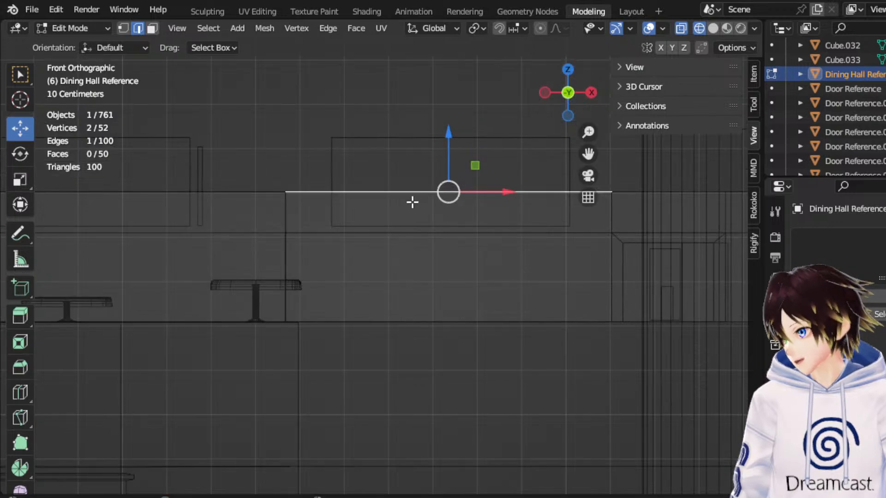
left_click(566, 68)
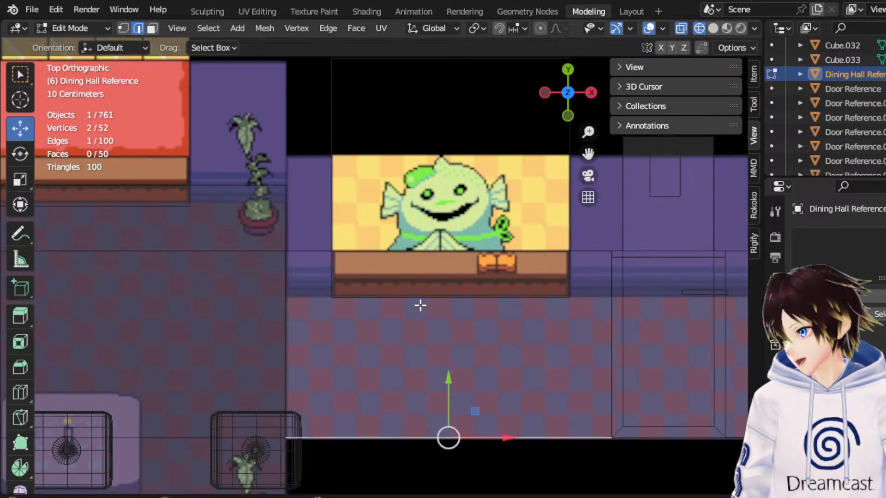
right_click(420, 326)
left_click(360, 171)
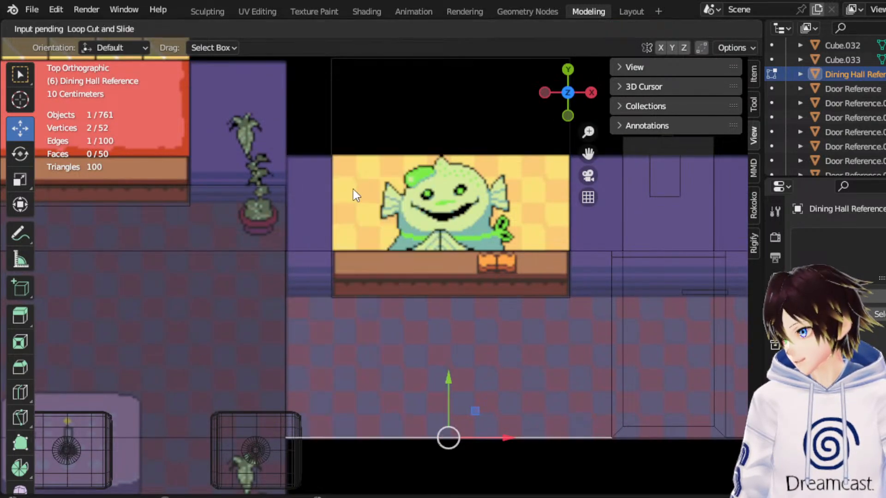
left_click(364, 417)
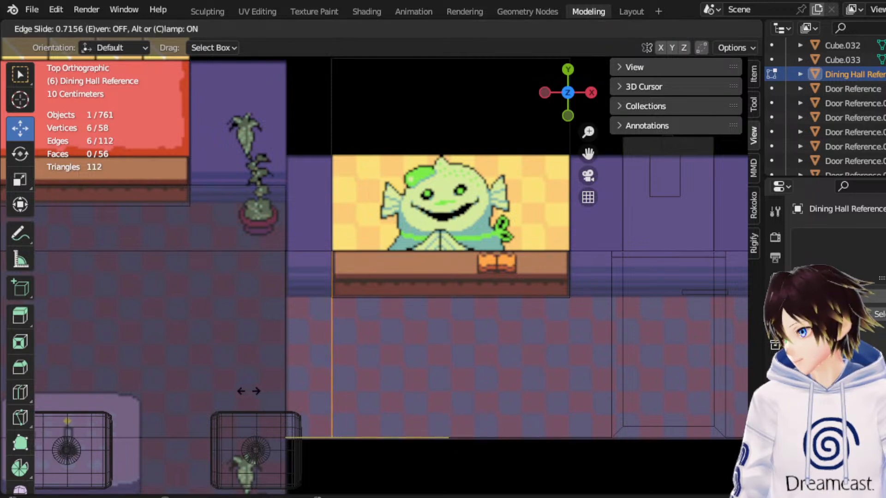
left_click(249, 391)
Add a second loop cut through the corridor and slide it by a factor of -0.694 to the counter window's +X edge.
right_click(494, 490)
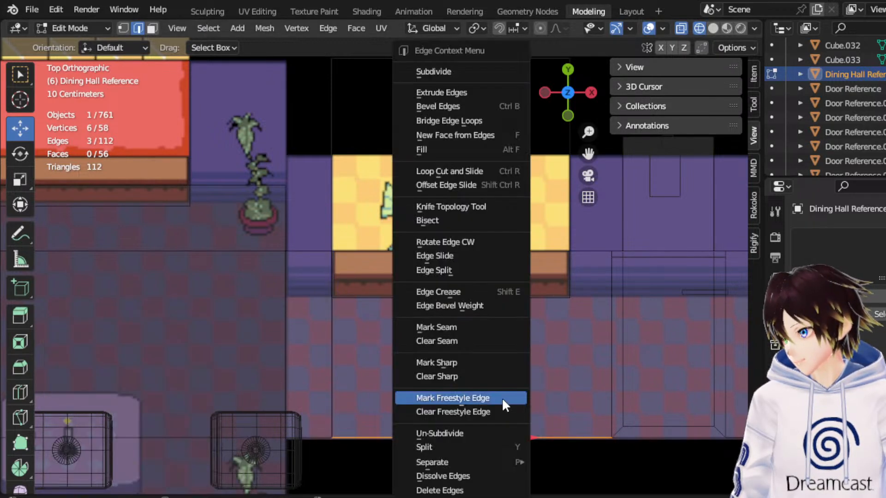
left_click(471, 170)
left_click(500, 242)
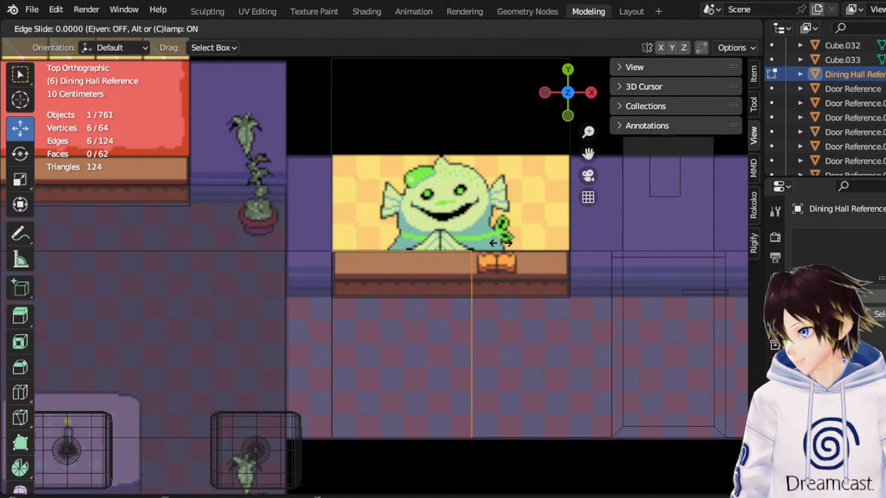
left_click(598, 238)
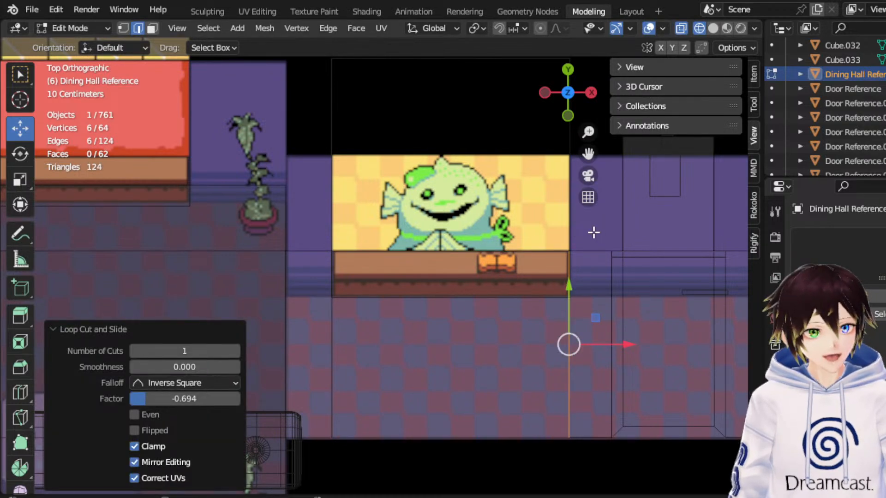
Raise the wall's top edge between the two counter window cuts 0.5702 m along Z and inspect the result in shaded views.
middle_click_drag(351, 296, 406, 234)
left_click(422, 227)
key("KP_Decimal")
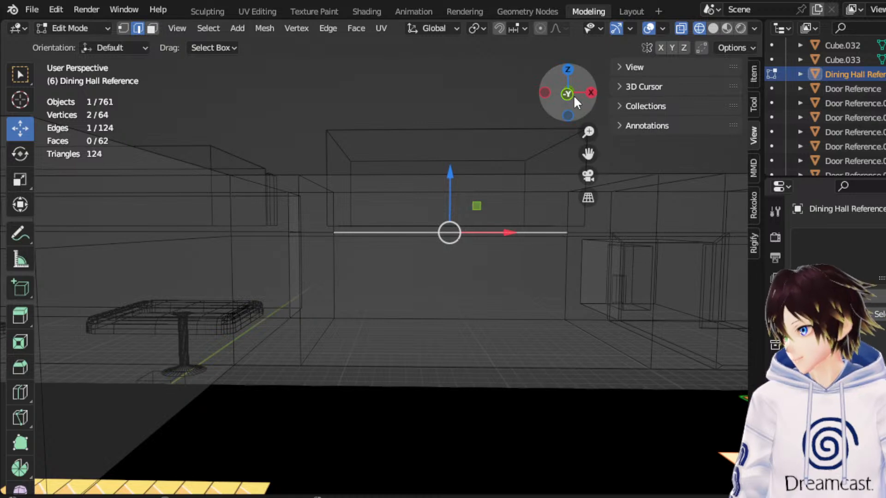
left_click(567, 94)
left_click_drag(453, 194, 480, 171)
middle_click_drag(480, 171, 411, 187)
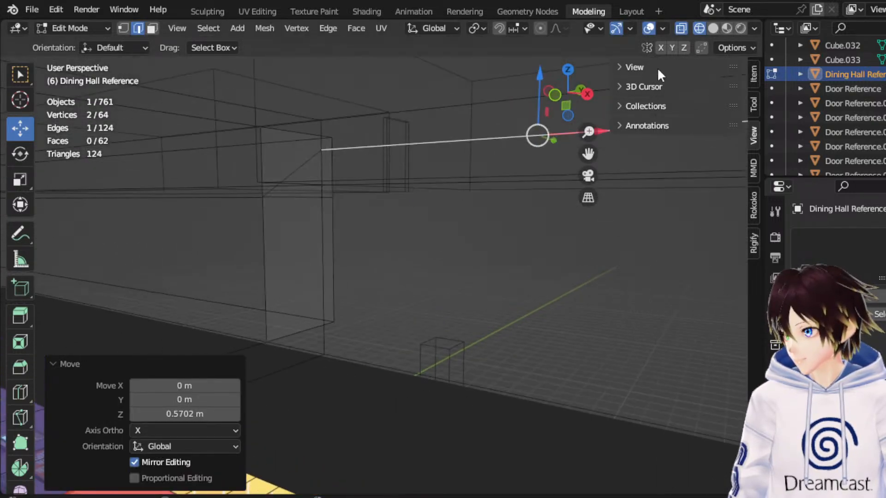
left_click(712, 28)
scroll(433, 220, "up", 3)
middle_click_drag(474, 229, 479, 235)
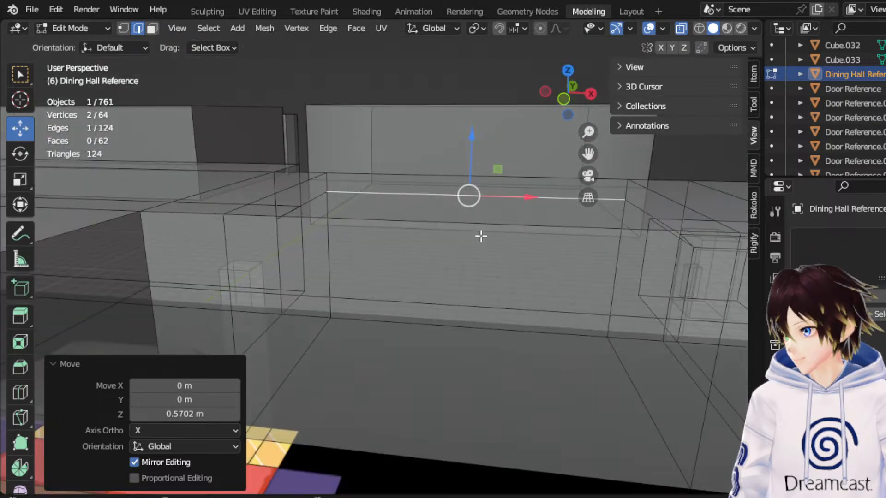
left_click(726, 29)
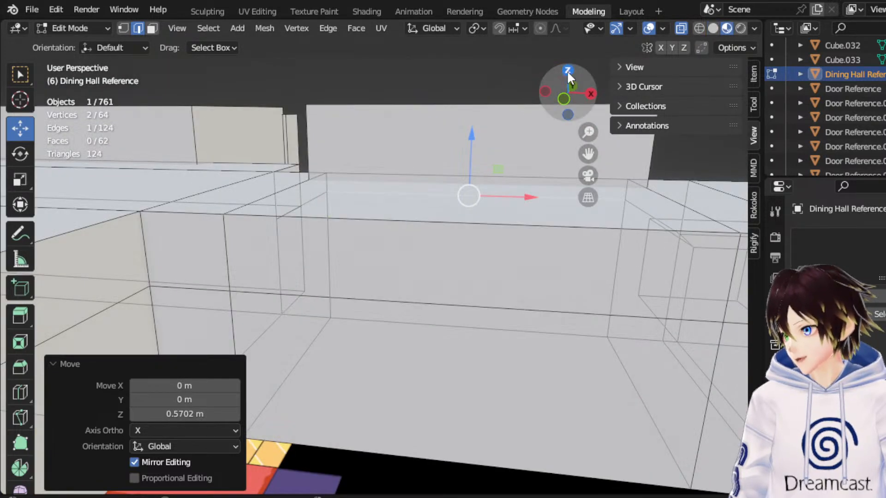
Extrude the corridor wall face behind the counter window and move the new face 2.2287 m along Y.
left_click(567, 70)
left_click(682, 28)
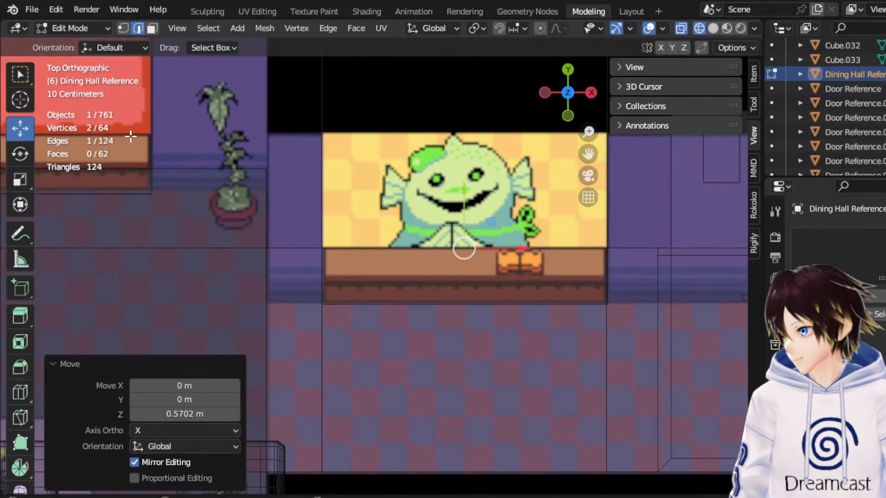
left_click(152, 30)
left_click_drag(482, 268, 483, 268)
middle_click_drag(482, 268, 616, 110)
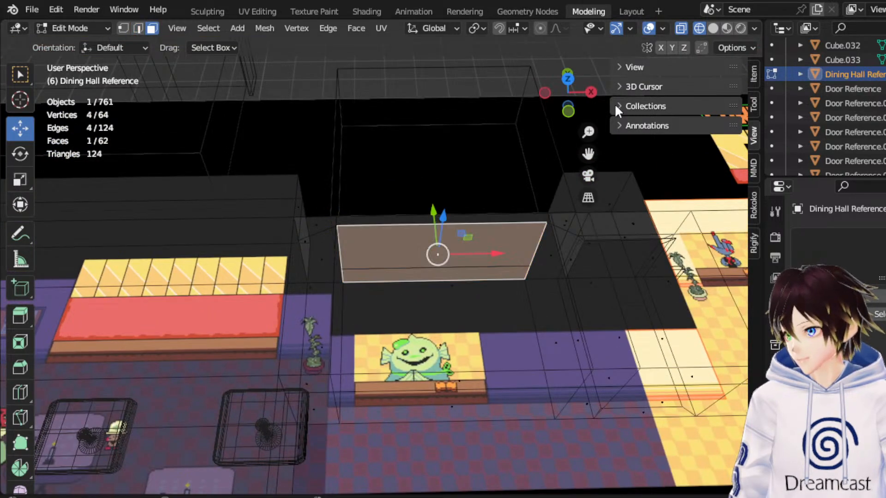
left_click(572, 79)
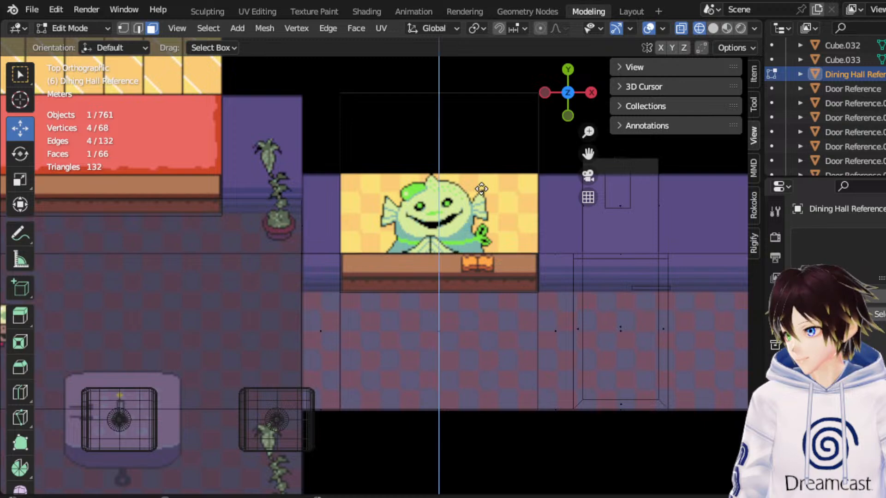
key("e")
right_click(470, 199)
left_click_drag(438, 191, 465, 113)
Move the counter recess's end face a further 0.347 m along Y, level with the doorway recess's end.
left_click(546, 91)
scroll(428, 198, "up", 6)
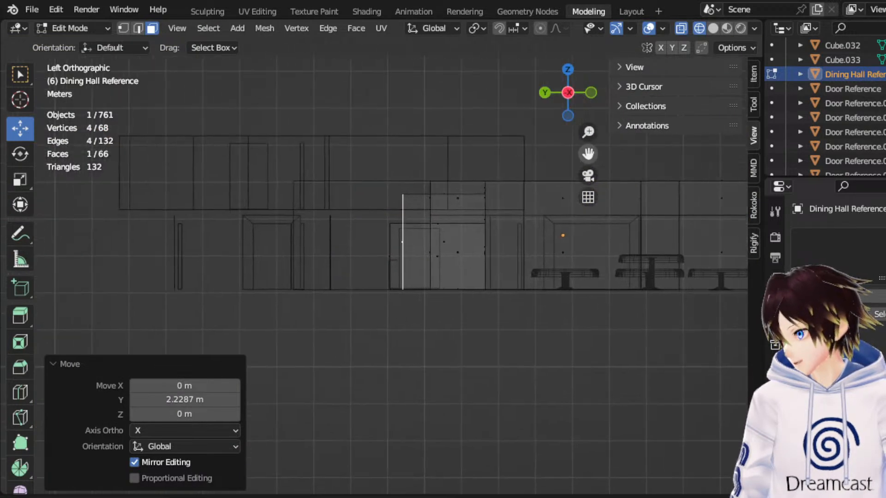
left_click_drag(437, 199, 395, 200)
middle_click_drag(444, 185, 524, 252)
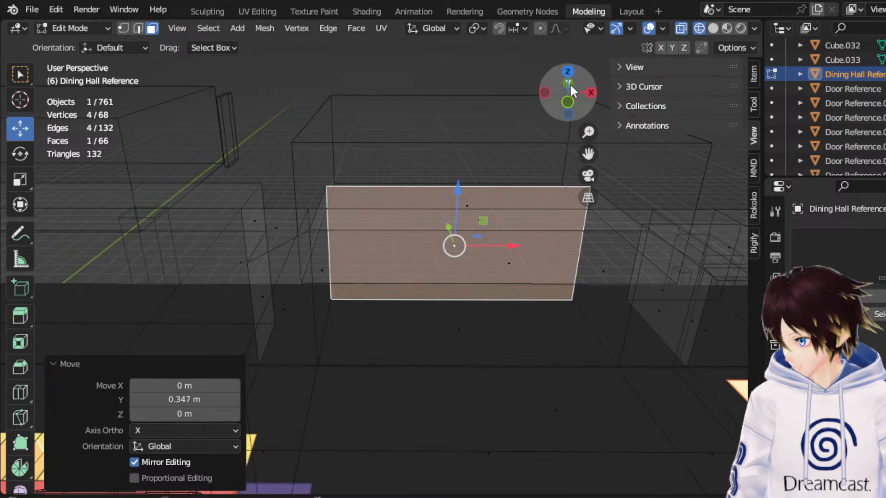
Examine the doorway recess's ceiling and depth against the counter recess from above and from the side.
left_click(568, 71)
left_click_drag(587, 154, 490, 92)
middle_click_drag(526, 218, 362, 131)
middle_click_drag(503, 333, 431, 316)
left_click(405, 265)
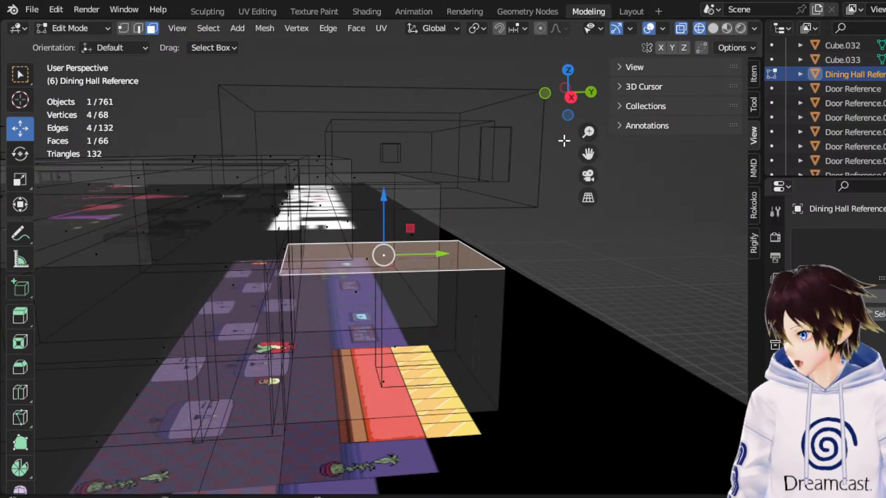
left_click(571, 102)
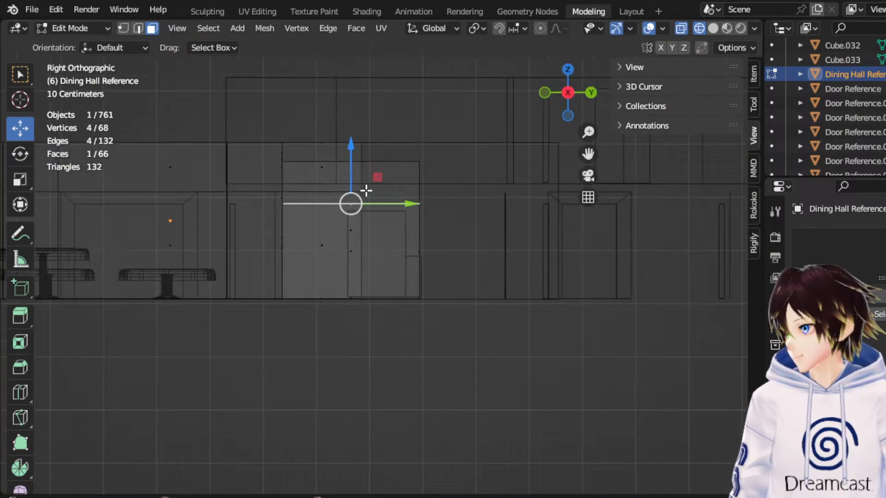
middle_click_drag(366, 191, 400, 213)
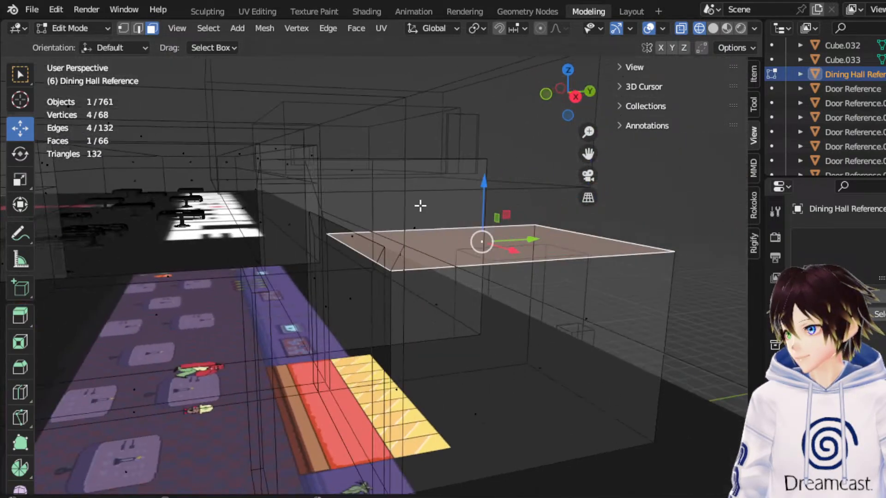
left_click(579, 96)
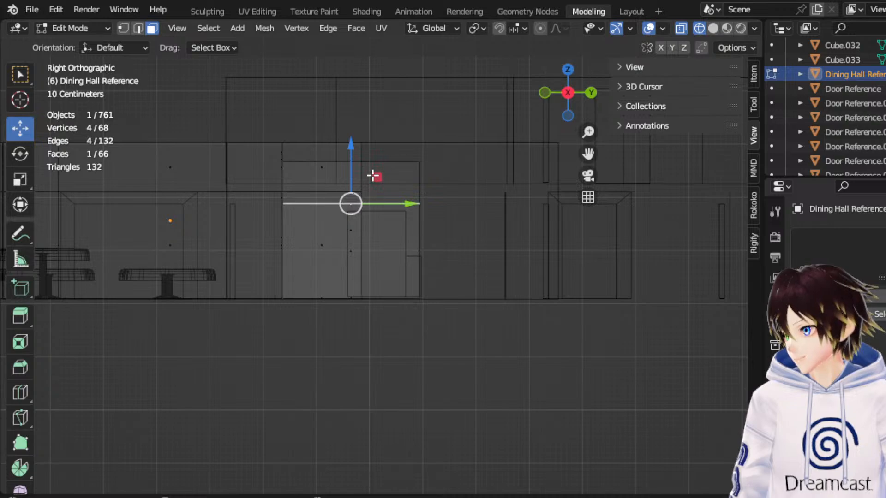
middle_click_drag(373, 176, 424, 213)
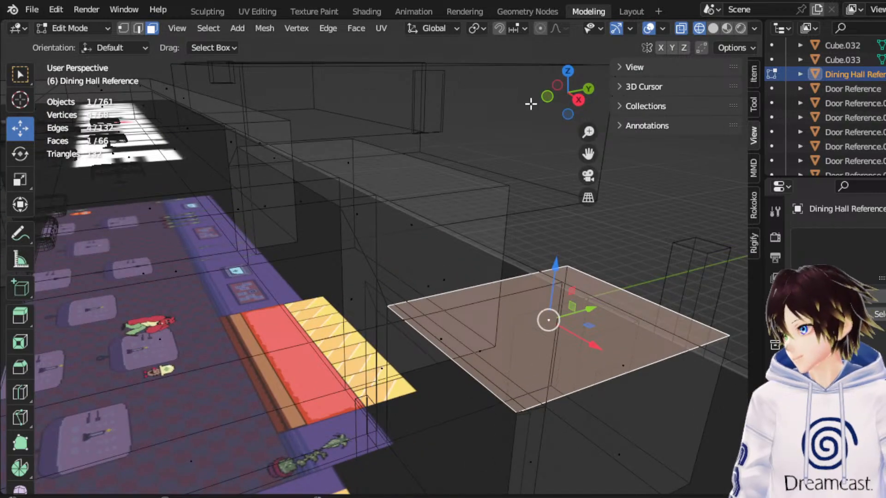
left_click(568, 71)
left_click_drag(588, 154, 458, 121)
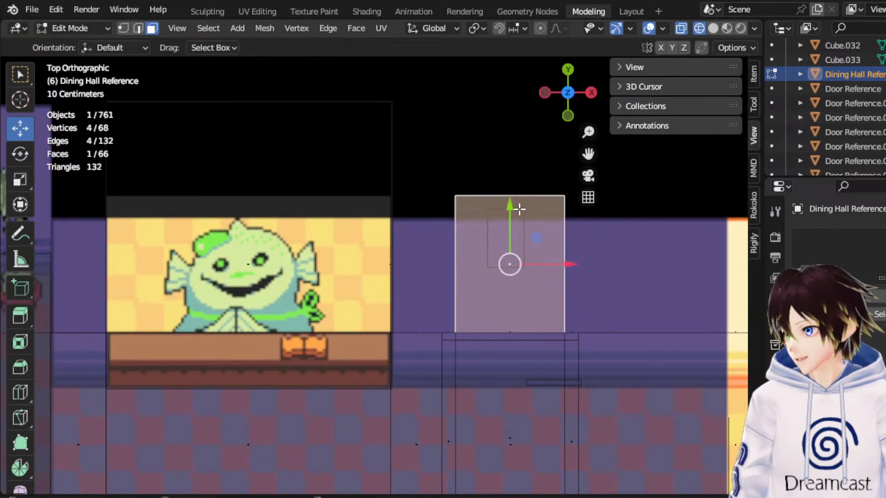
left_click_drag(519, 209, 518, 140)
In Object Mode, move the two character references out of the doorway recess, back along -Y and beside it along +X.
left_click(92, 32)
left_click(101, 43)
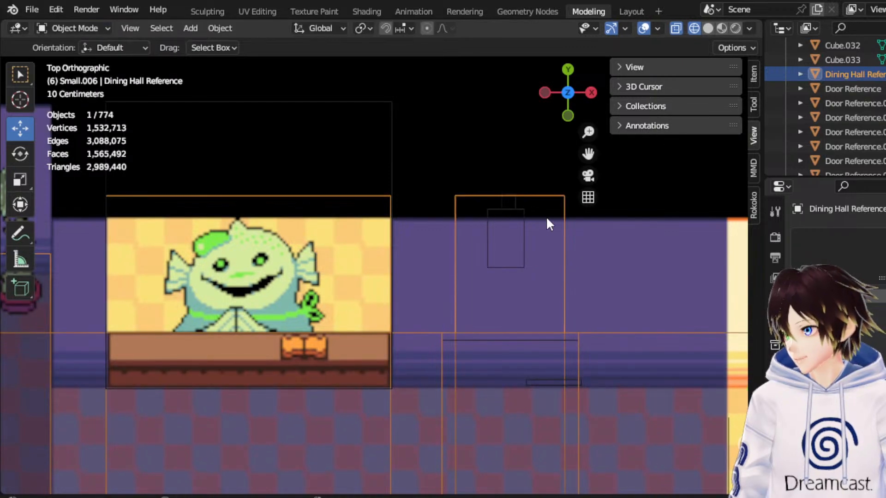
left_click(517, 210)
left_click(516, 200, "shift")
left_click_drag(513, 176, 523, 243)
left_click_drag(560, 278, 651, 279)
Delete the counter window block Cube.031.
left_click(391, 303)
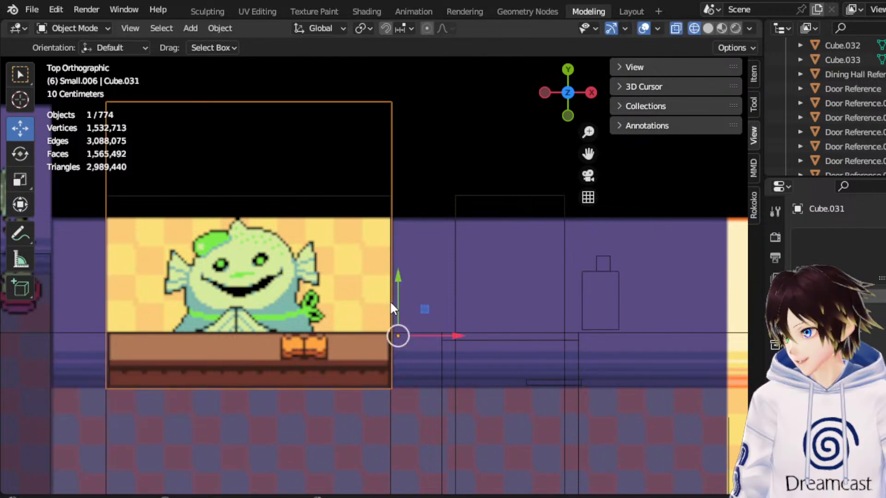
scroll(211, 225, "down", 4)
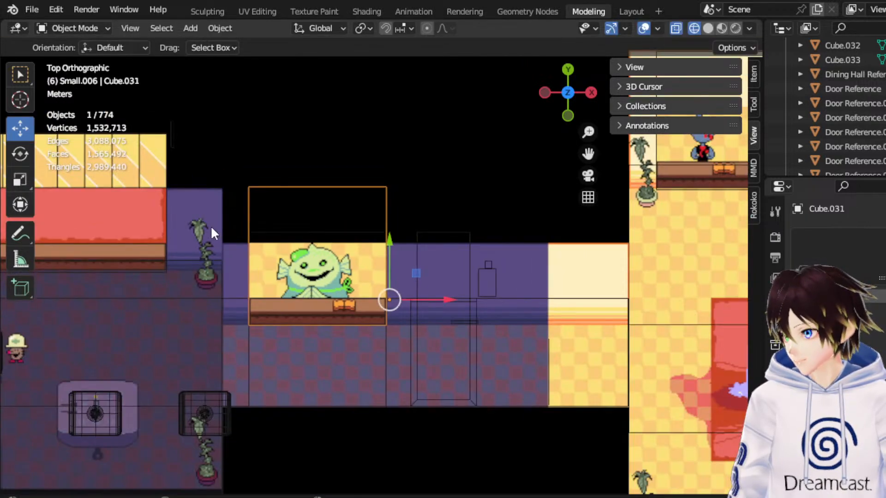
left_click(288, 232)
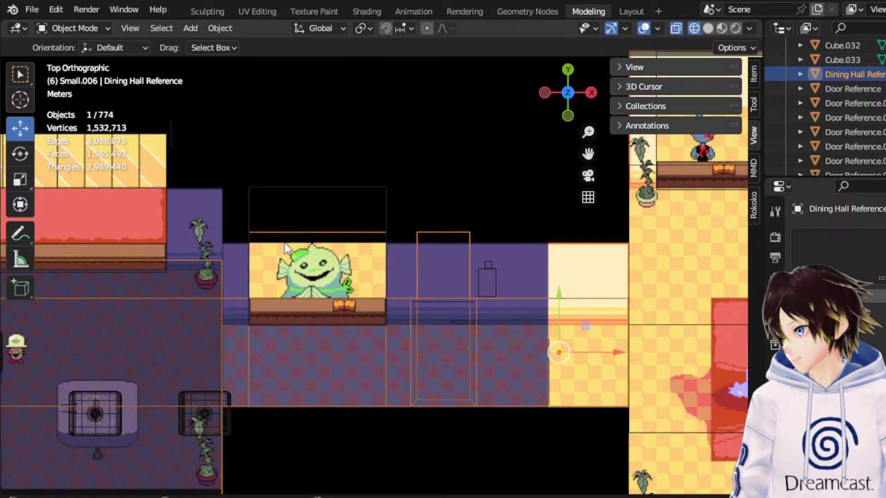
left_click(312, 189)
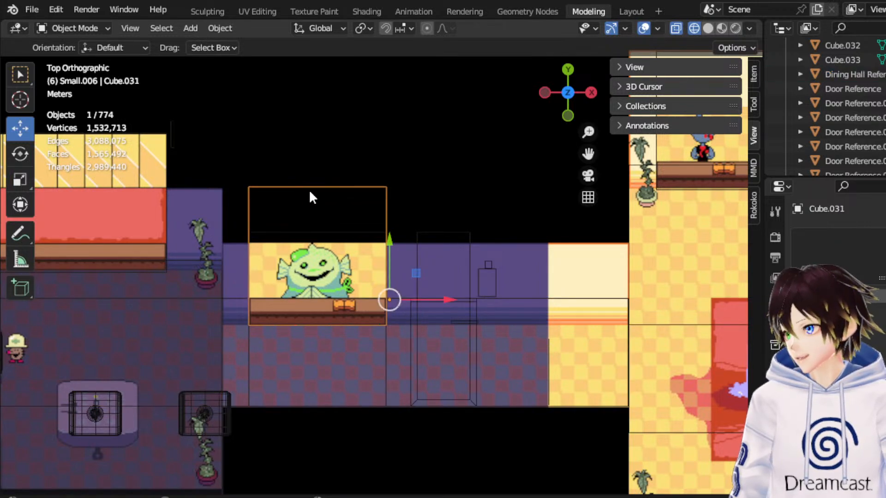
key("Delete")
Edit the Dining Hall Reference mesh and add a loop cut across the counter recess, slid by a factor of 0.752 toward its opening.
left_click(354, 241)
left_click(351, 239)
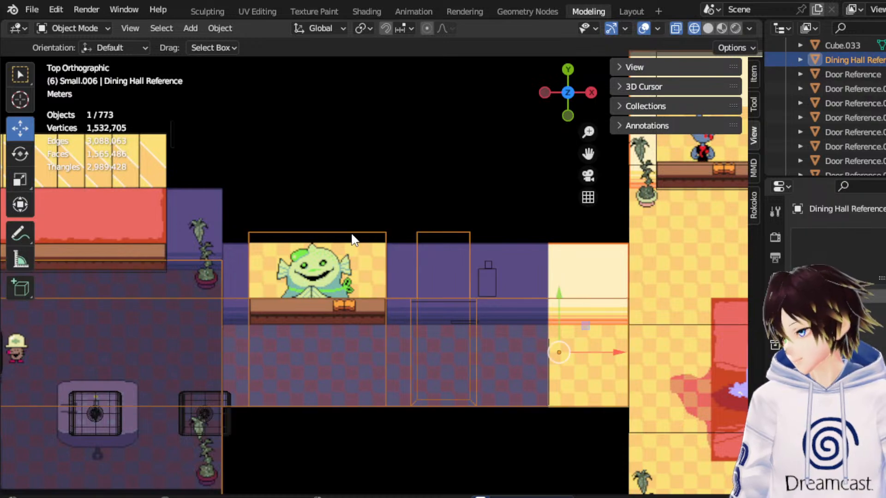
scroll(352, 240, "up", 2)
left_click(74, 28)
left_click(95, 59)
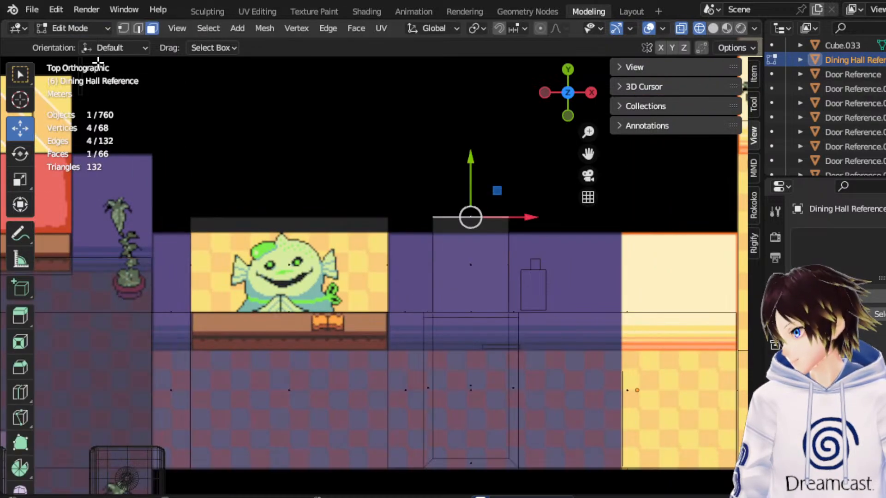
left_click(140, 29)
scroll(324, 215, "up", 3)
left_click_drag(429, 333, 368, 309)
right_click(367, 308)
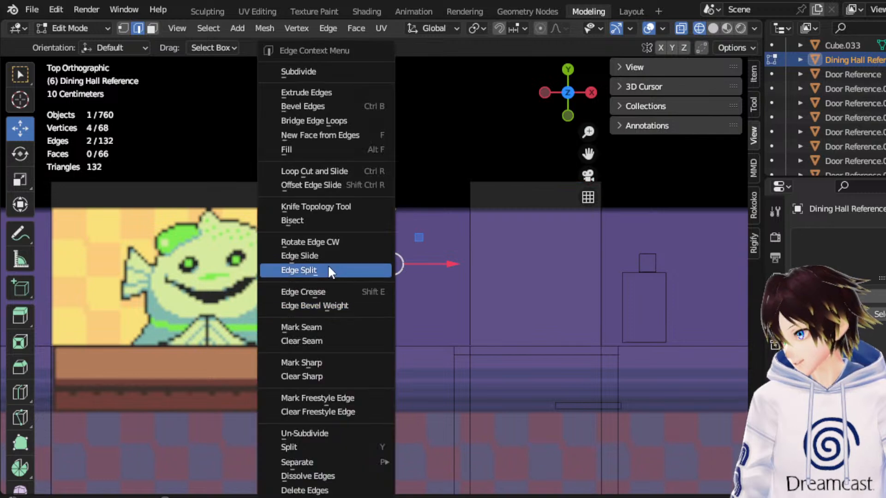
left_click(313, 171)
left_click(403, 311)
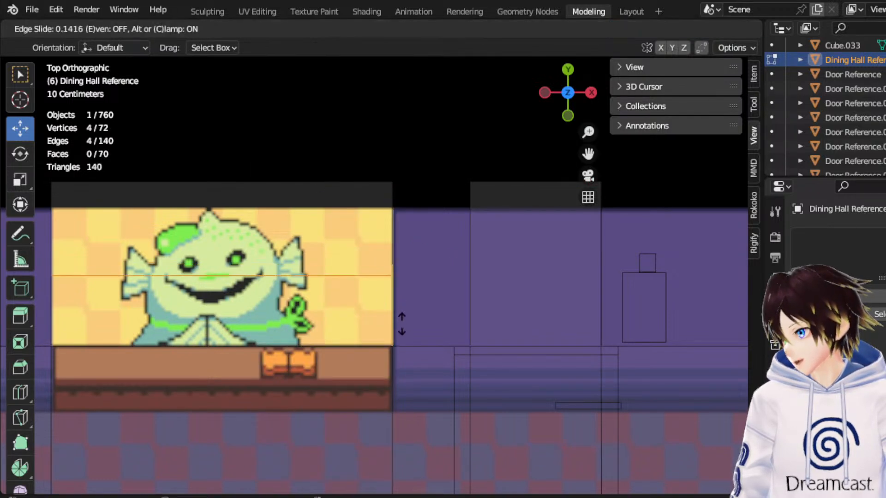
left_click(408, 373)
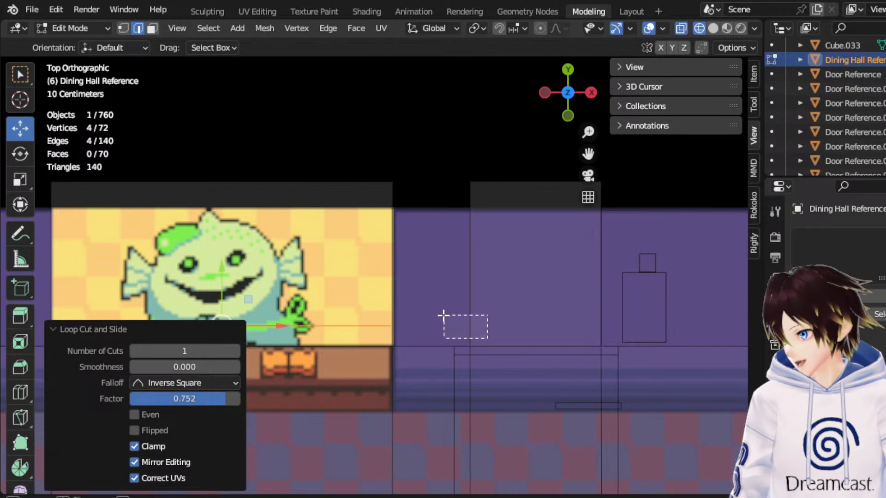
Add a loop cut across the doorway recess and slide it by a factor of 0.728 toward its opening.
left_click_drag(446, 315, 446, 317)
right_click(457, 327)
left_click(402, 171)
left_click(477, 325)
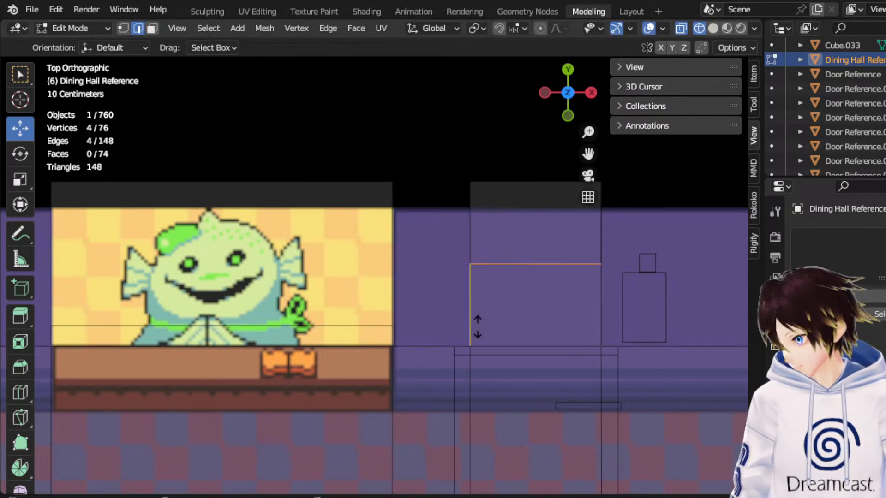
left_click(485, 387)
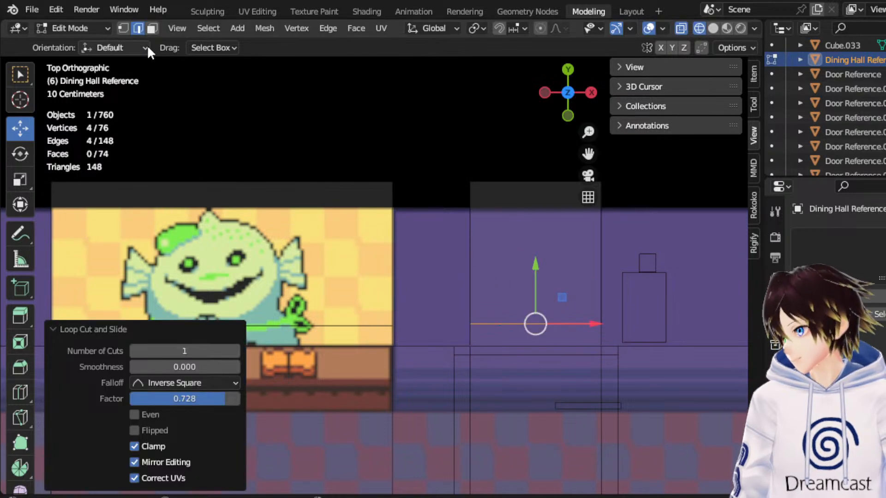
Scale the vertices of both recess loop cuts to 0.569 along Y to bring the cuts closer in line.
left_click(123, 28)
scroll(580, 320, "down", 2)
left_click_drag(580, 320, 105, 272)
left_click(20, 184)
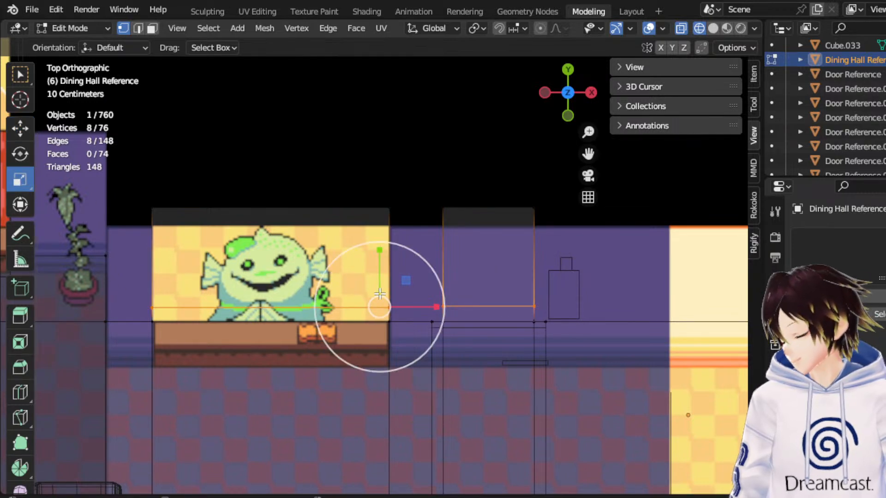
left_click_drag(379, 255, 385, 278)
middle_click_drag(424, 267, 342, 163)
middle_click_drag(382, 183, 368, 207)
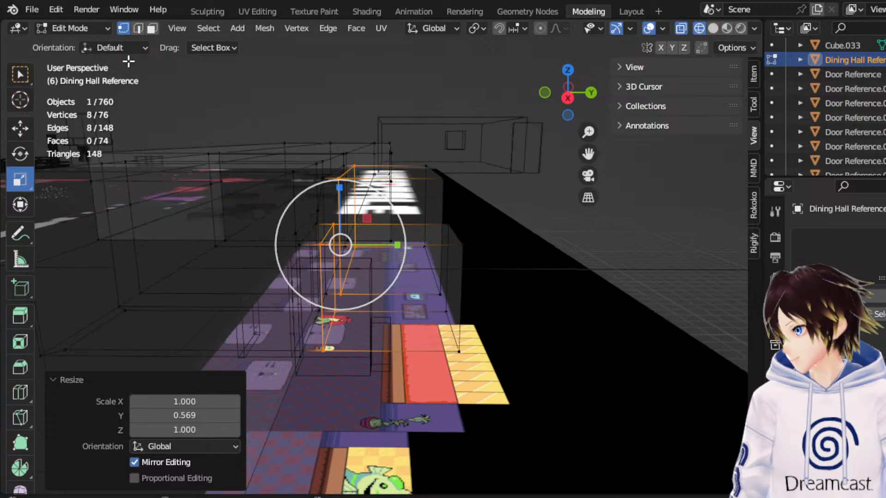
Bridge the facing side faces of the counter recess and the doorway recess with Bridge Edge Loops.
left_click(150, 29)
middle_click_drag(386, 241, 545, 238)
left_click_drag(596, 156, 706, 178)
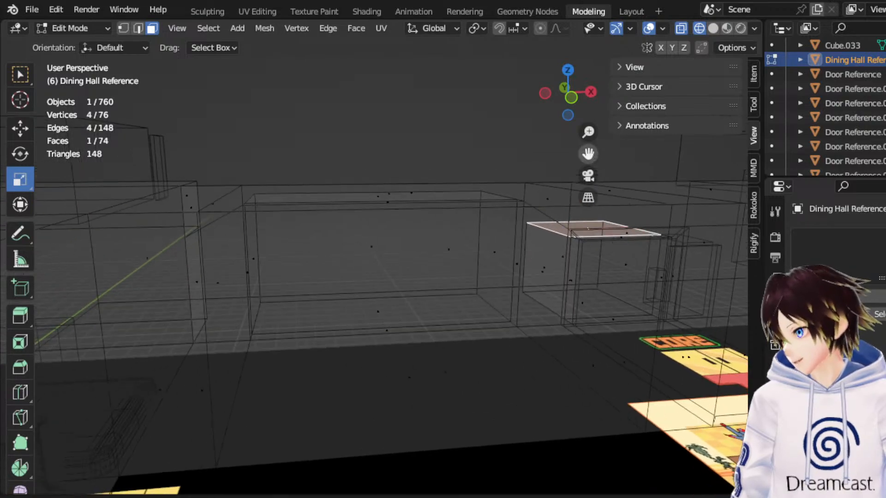
scroll(502, 192, "up", 3)
middle_click_drag(482, 210, 532, 271)
left_click(588, 278, "shift")
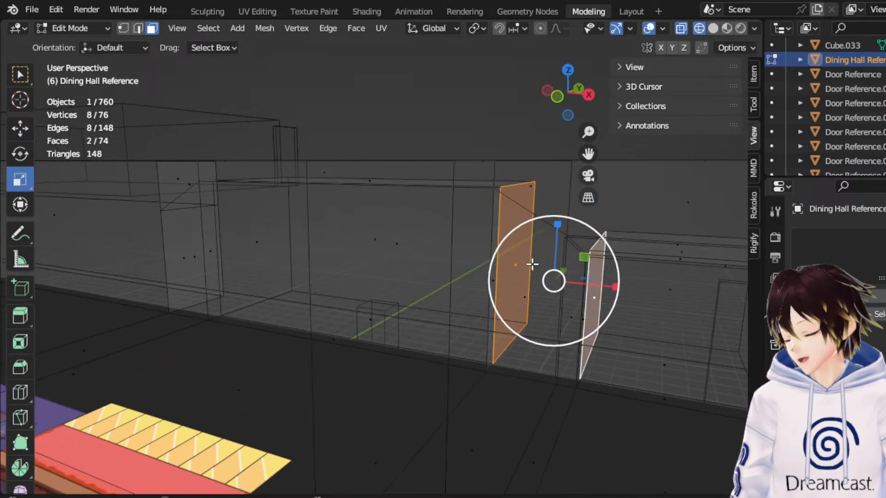
right_click(516, 248)
left_click(510, 318)
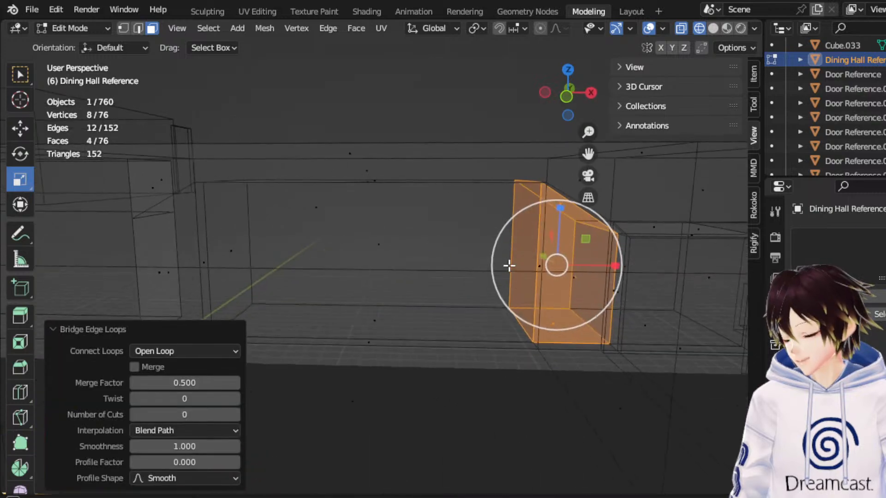
Try to raise the doorway recess's top face along Z, and undo that move together with the bridge between the recesses.
left_click_drag(588, 153, 446, 156)
middle_click_drag(542, 206, 458, 247)
left_click(481, 253)
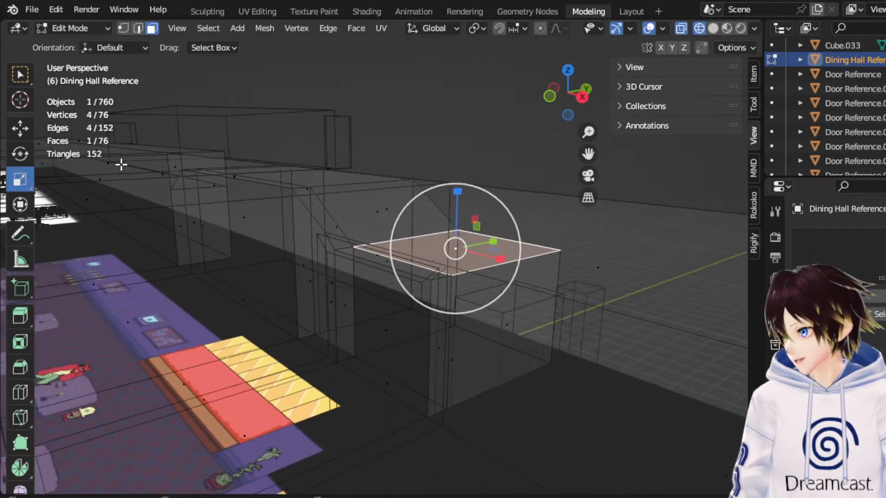
left_click(20, 129)
left_click_drag(457, 191, 455, 172)
middle_click_drag(455, 172, 483, 241)
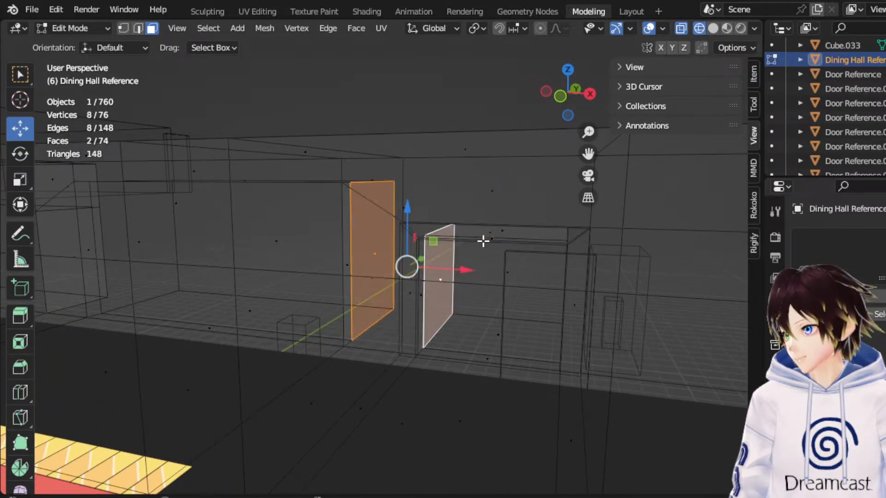
middle_click_drag(482, 239, 510, 236)
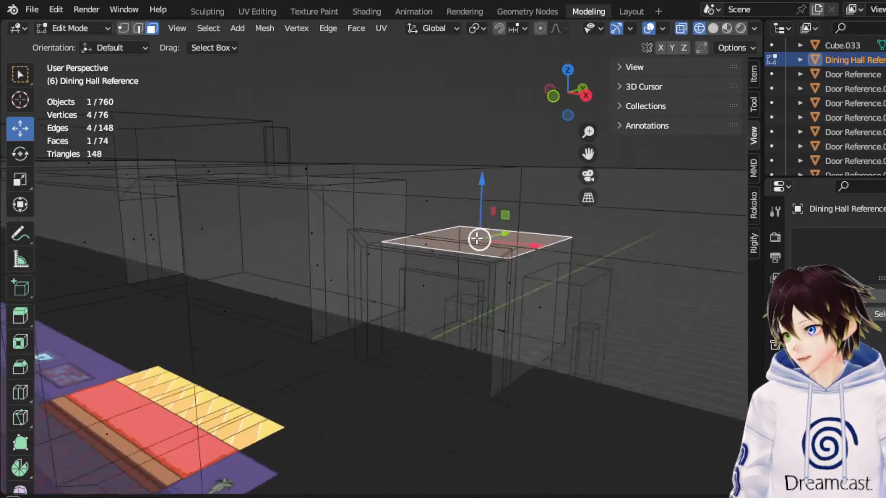
middle_click_drag(477, 239, 424, 242)
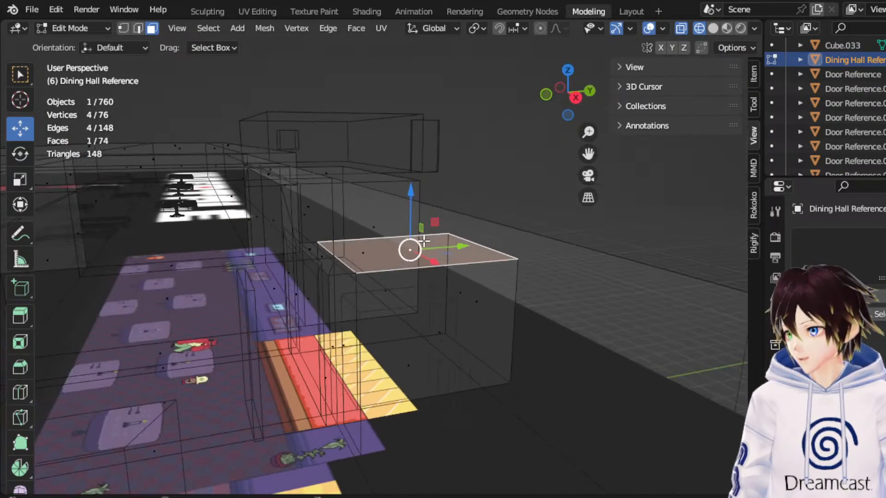
Extrude the doorway recess's top face in place and raise the new face along Z to just below the wall's upper edge.
key("e")
right_click(428, 242)
left_click(576, 99)
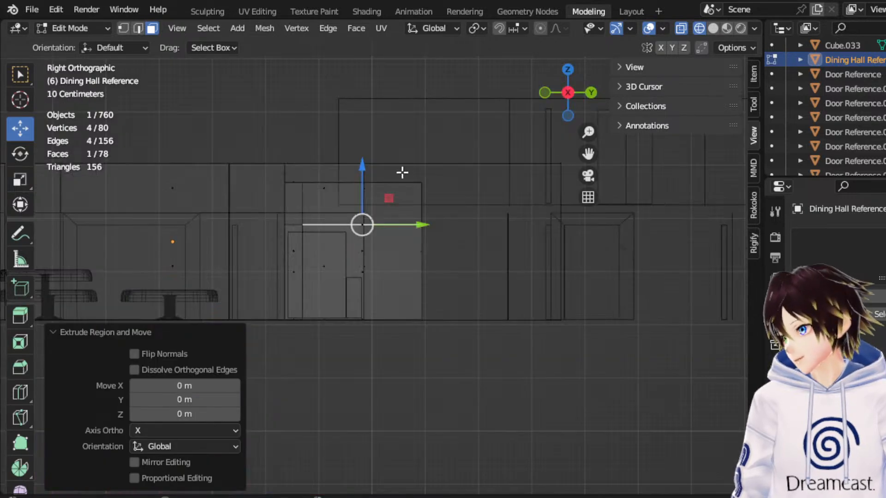
left_click_drag(368, 179, 392, 134)
scroll(392, 135, "up", 3)
left_click_drag(588, 153, 629, 223)
scroll(465, 165, "up", 2)
left_click_drag(404, 123, 412, 119)
Scale the top vertices of both the counter recess and the doorway recess to 0.558 along Z to bring their heights closer.
left_click(123, 28)
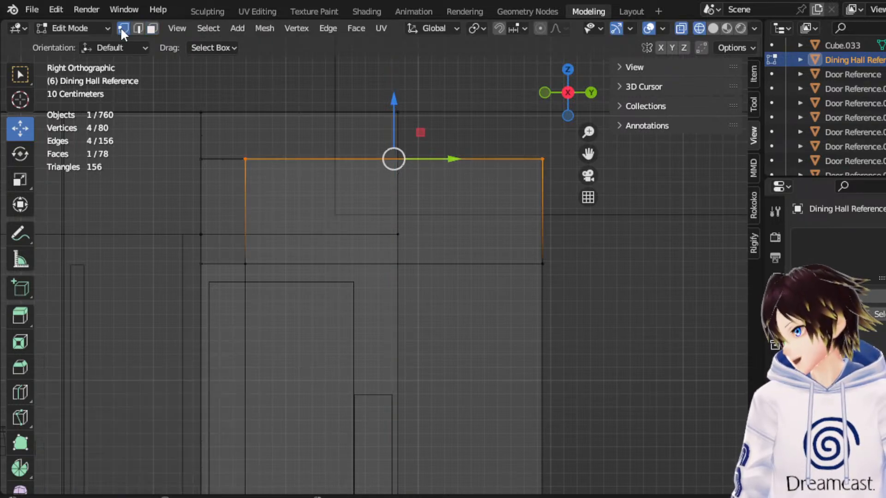
left_click_drag(544, 167, 198, 136)
left_click(31, 182)
left_click_drag(356, 104, 355, 150)
middle_click_drag(326, 150, 362, 184)
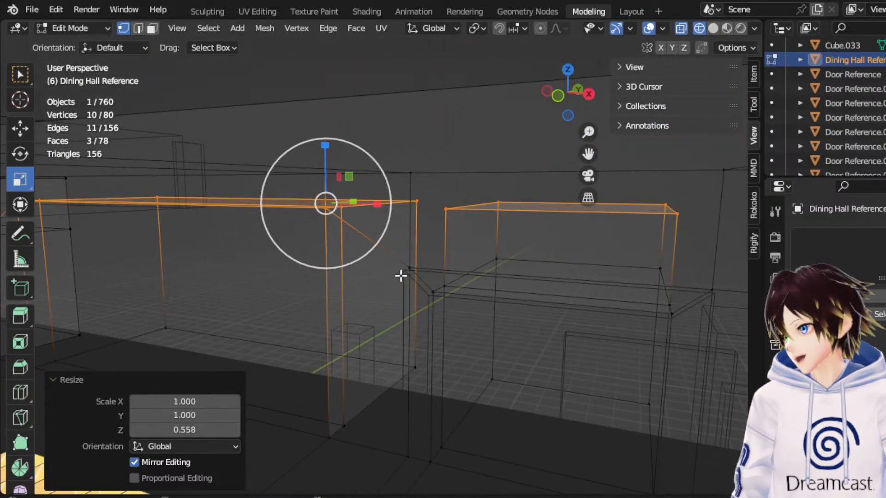
Lower the six top vertices of the counter recess by 0.57699 m along Z.
left_click(137, 28)
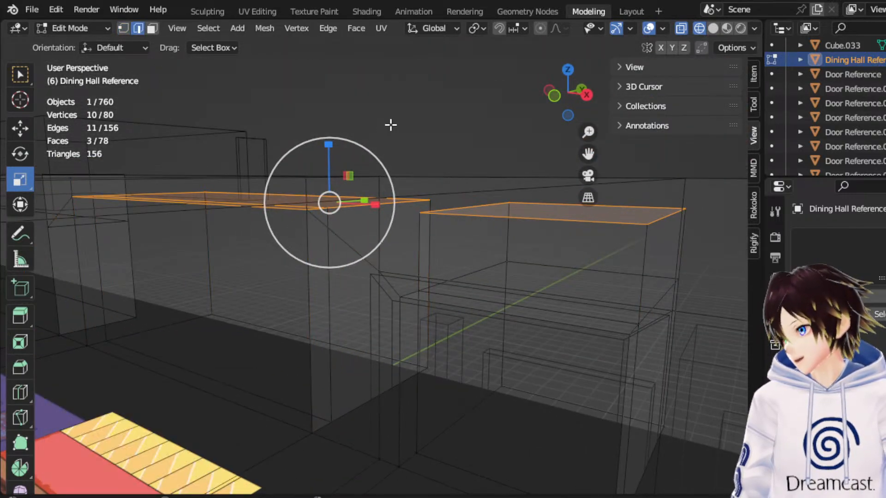
left_click(369, 148)
middle_click_drag(369, 148, 457, 154)
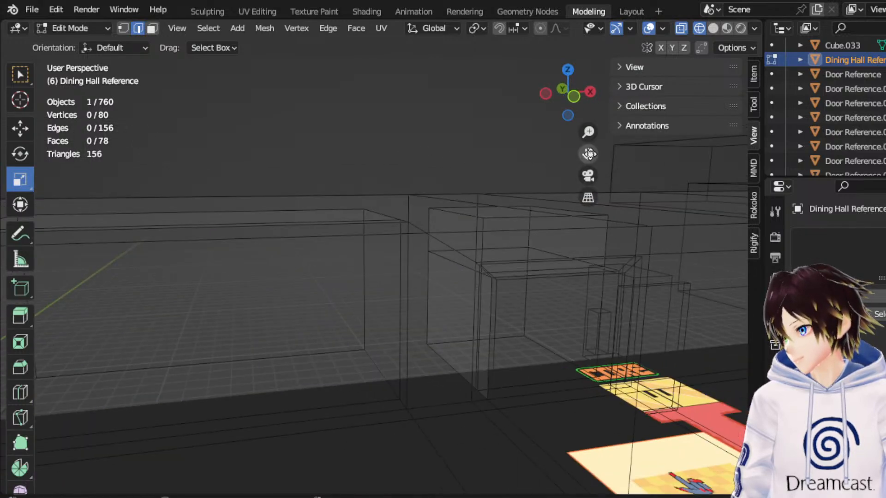
left_click_drag(589, 154, 599, 148)
middle_click_drag(480, 194, 459, 194)
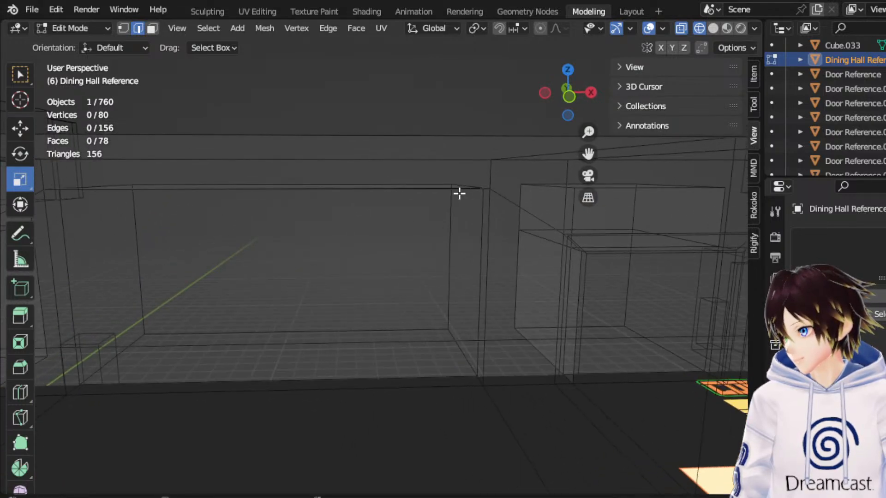
left_click(570, 97)
left_click_drag(480, 200, 115, 186)
left_click(20, 132)
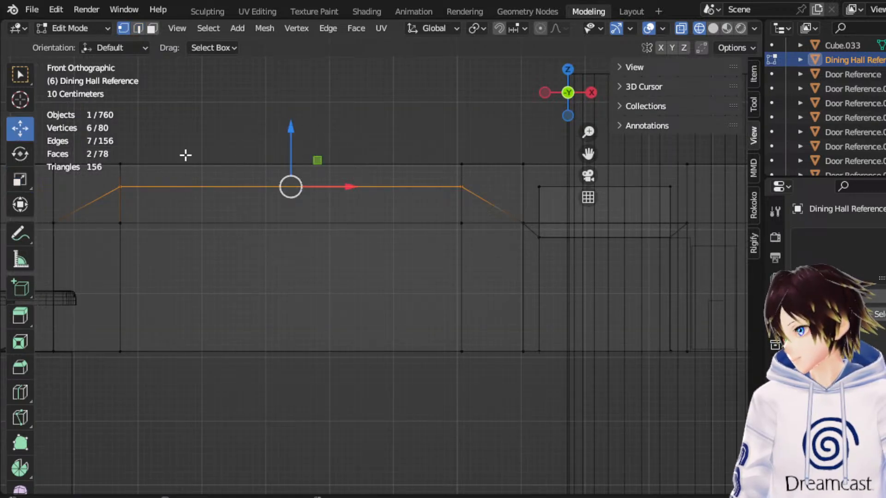
left_click_drag(292, 143, 304, 180)
middle_click_drag(304, 180, 326, 177)
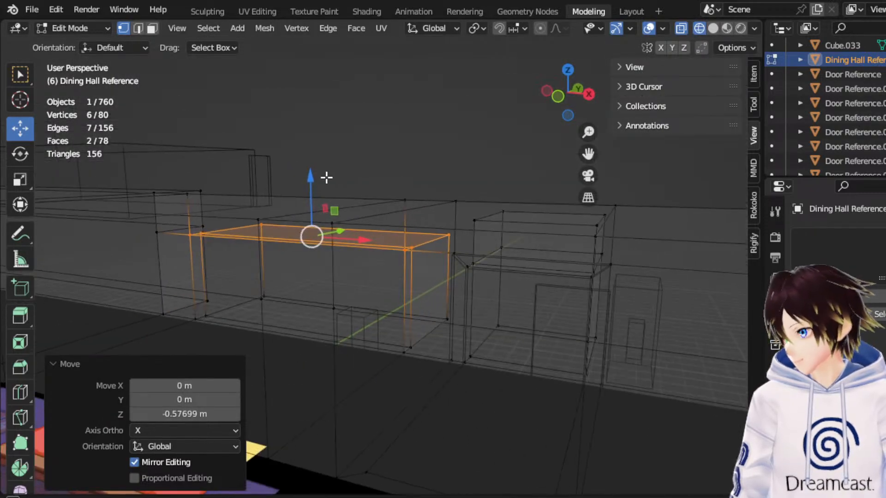
Try to raise the counter recess's large top face by 0.42358 m along Z without extruding it, and undo the move.
left_click(153, 30)
middle_click_drag(392, 228, 433, 228)
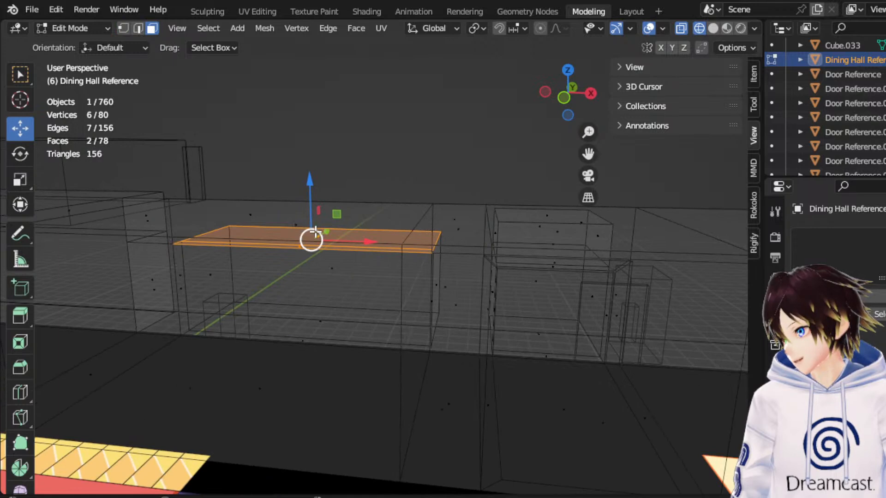
left_click(315, 234)
left_click(568, 101)
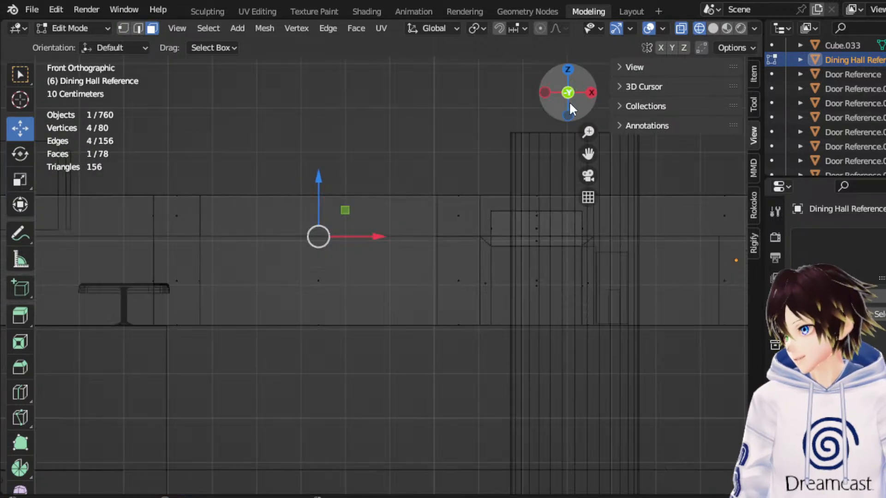
key("r")
right_click(573, 87)
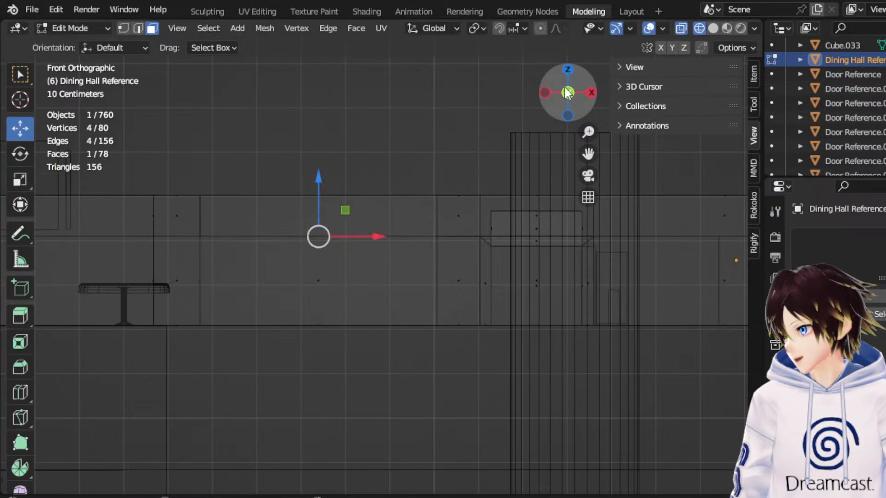
left_click_drag(321, 189, 323, 170)
middle_click_drag(323, 171, 364, 189)
scroll(364, 190, "up", 3)
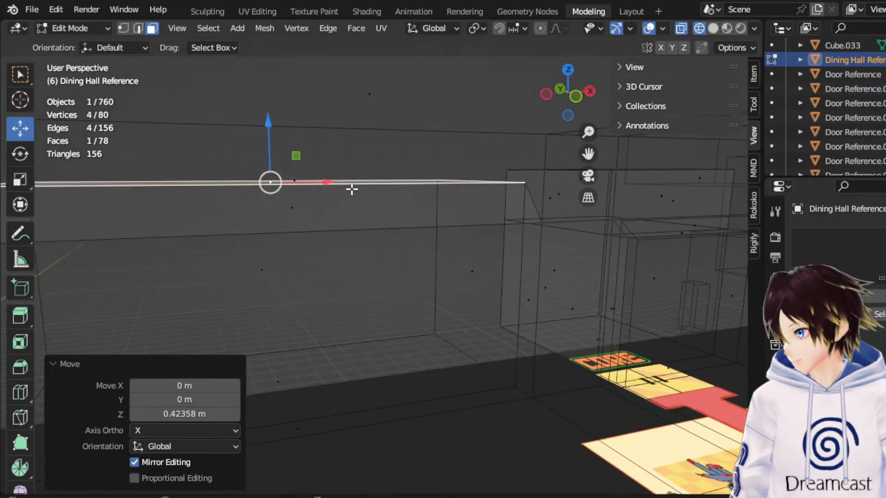
left_click(713, 28)
middle_click_drag(364, 149, 410, 150)
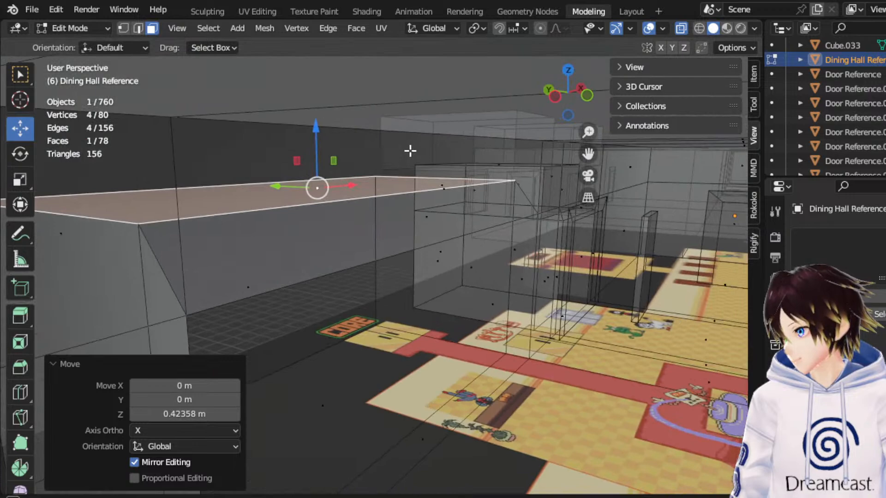
key("ctrl+z")
key("ctrl+z")
Extrude the counter recess's large top face upward along Z to about the height of the doorway recess's top.
middle_click_drag(490, 223, 449, 223)
left_click(314, 237)
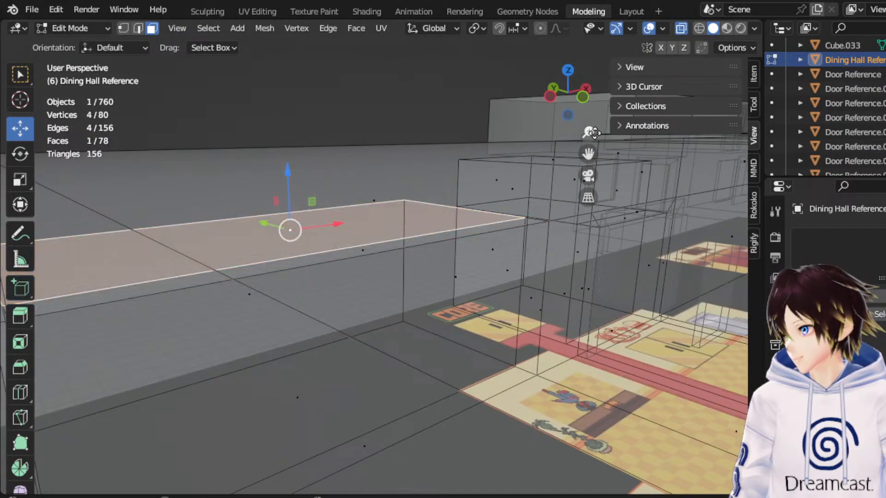
left_click(586, 94)
left_click_drag(267, 170, 316, 126)
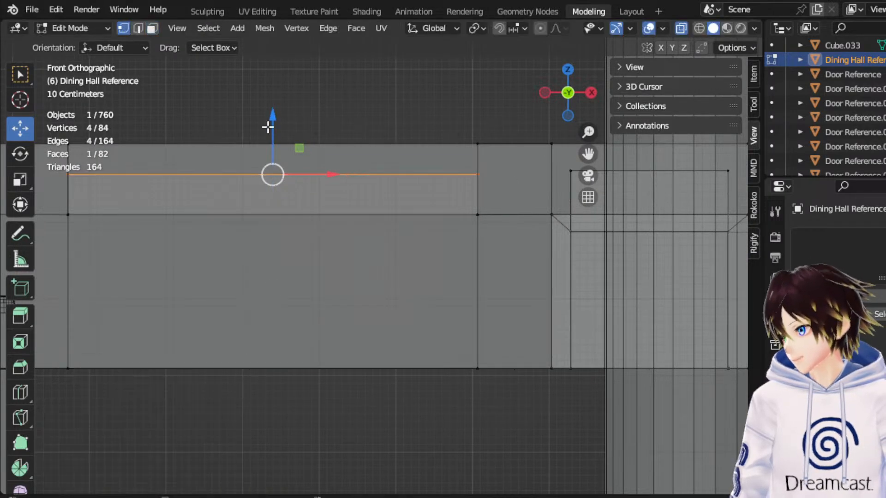
Flatten the top vertices of both recesses to 0.061 along Z and raise them together by 0.037712 m.
scroll(425, 185, "down", 2)
left_click_drag(625, 210, 148, 194, "shift")
scroll(157, 195, "up", 2)
left_click(19, 180)
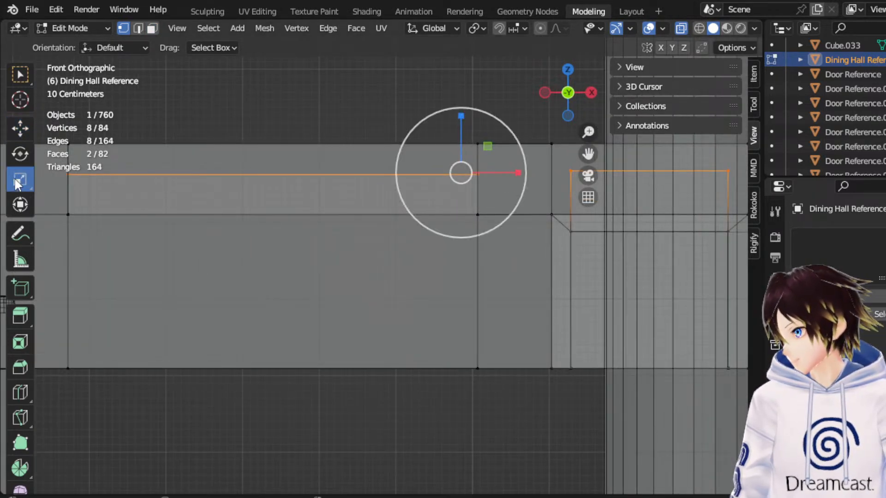
left_click_drag(463, 121, 461, 178)
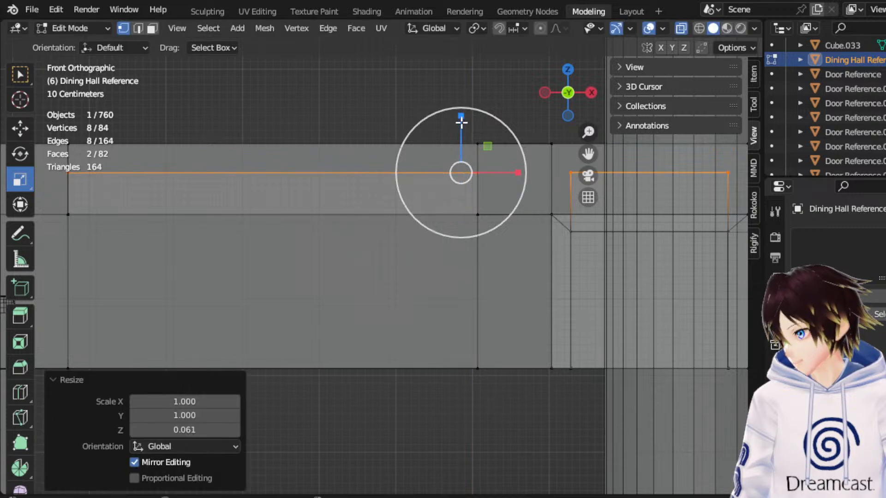
mouse_move(463, 125)
left_mouse_down()
mouse_move(461, 153)
mouse_move(463, 137)
left_mouse_up()
left_click(23, 129)
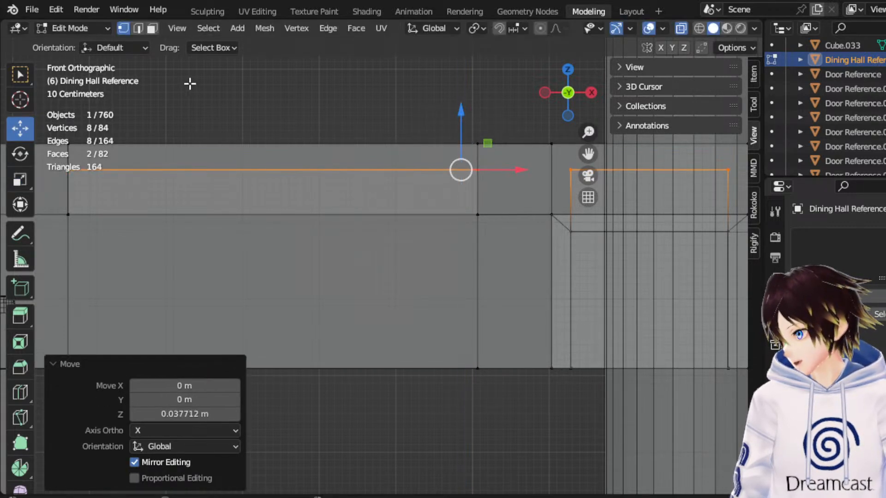
Bridge the upper and lower facing side faces of the counter recess and the doorway recess with Bridge Faces.
left_click(152, 29)
middle_click_drag(340, 119, 405, 199)
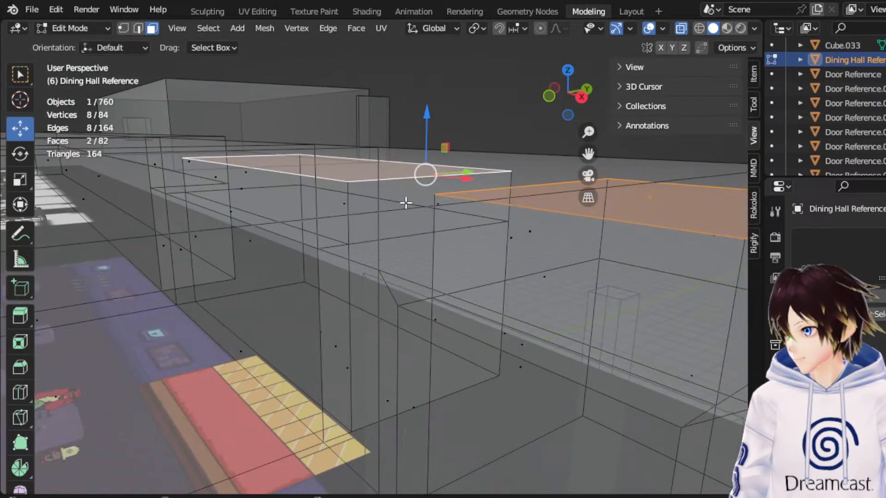
left_click(468, 229)
left_click(543, 233, "shift")
right_click(541, 233)
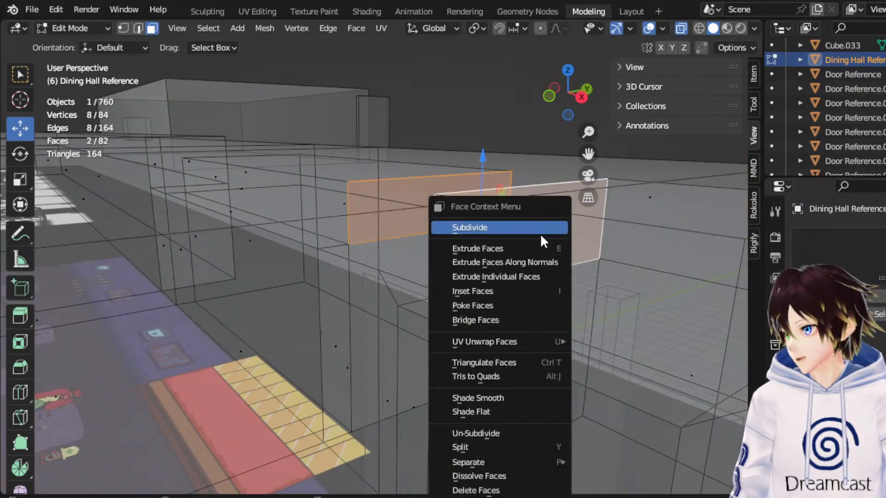
middle_click_drag(300, 260, 322, 257)
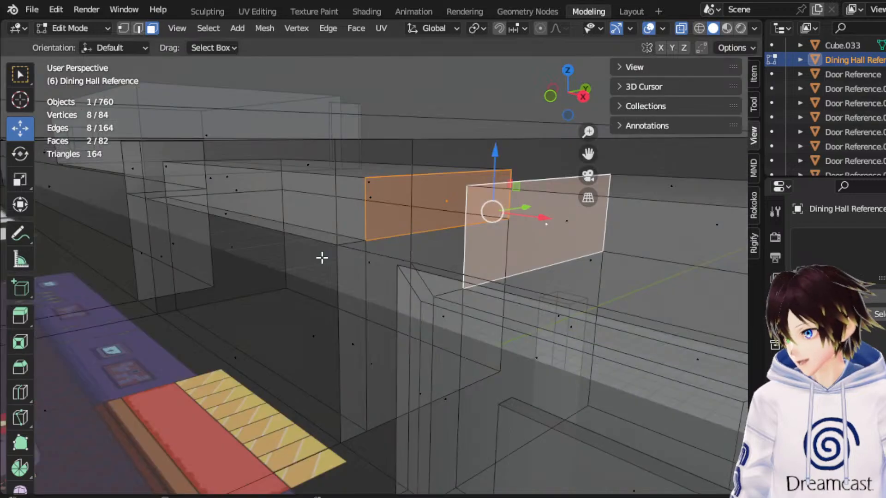
left_click(464, 310, "shift")
right_click(543, 369)
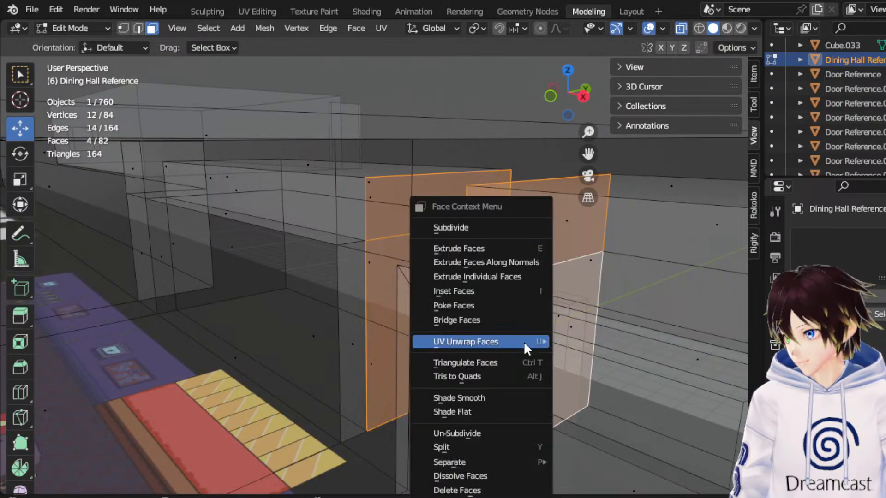
left_click(500, 320)
middle_click_drag(455, 322, 391, 269)
middle_click_drag(327, 249, 702, 69)
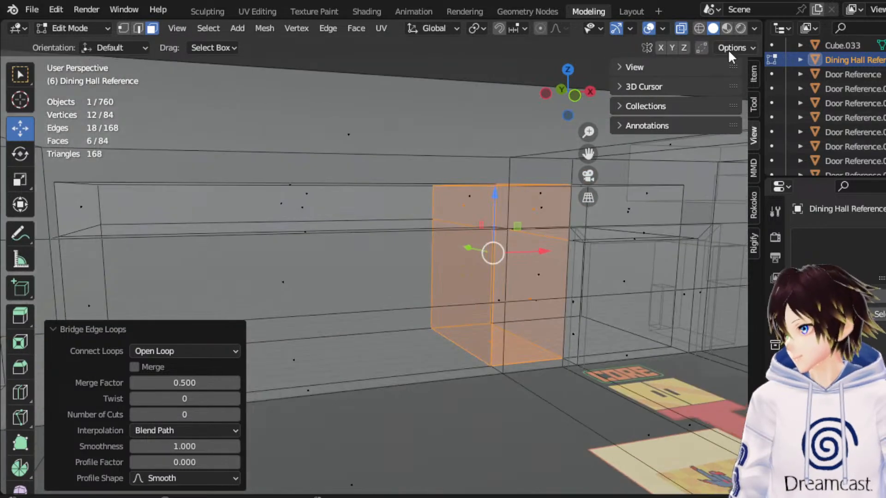
Raise the narrow top face along the counter opening by 0.22464 m and by a further 0.11785 m along Z.
left_click(723, 31)
mouse_move(462, 182)
middle_mouse_down()
mouse_move(494, 181)
mouse_move(447, 182)
middle_mouse_up()
left_click(365, 194)
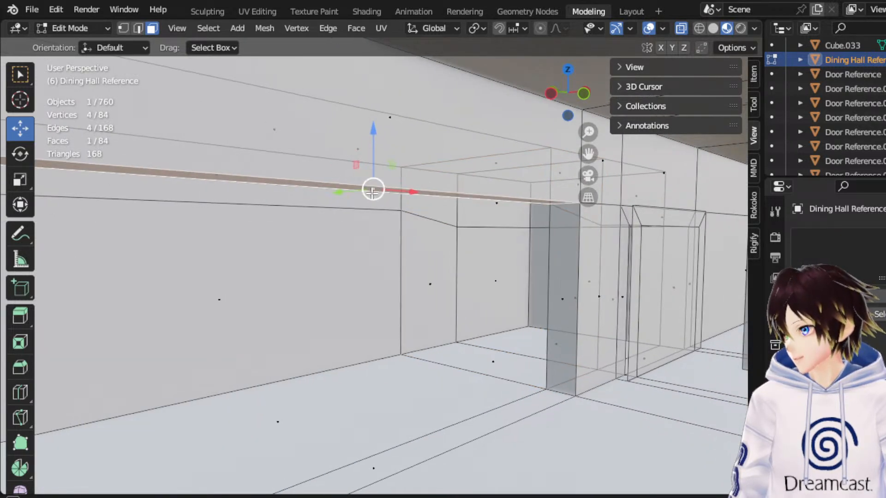
left_click_drag(377, 132, 389, 101)
left_click(583, 94)
left_click(699, 28)
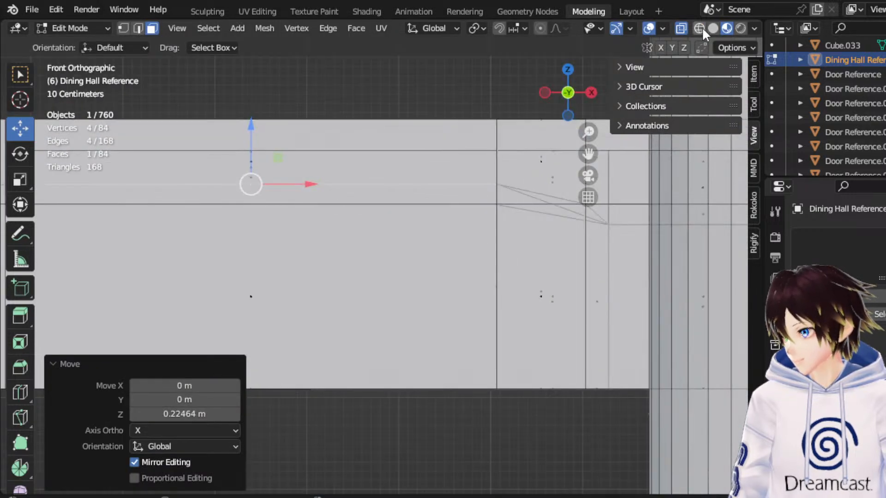
left_click_drag(257, 144, 273, 132)
middle_click_drag(272, 132, 328, 128)
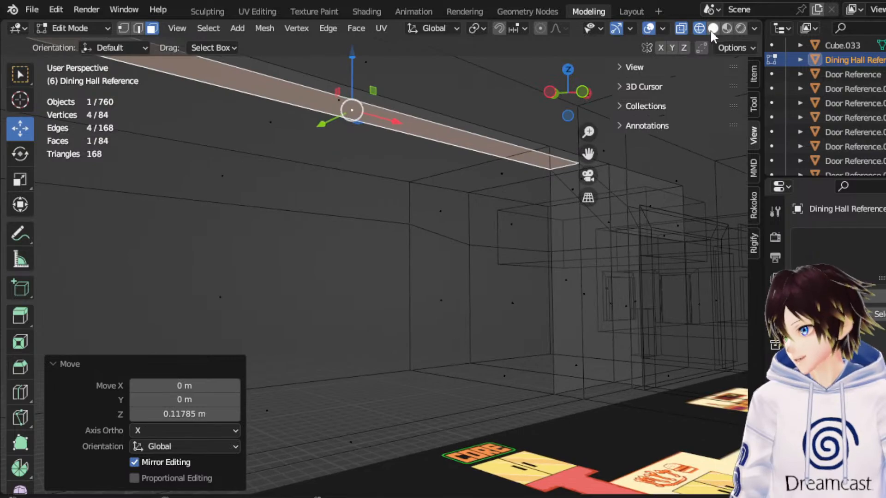
Examine the counter opening, the connected recesses and the hall's exterior in Material Preview with overlays hidden.
left_click(712, 28)
mouse_move(401, 212)
middle_mouse_down()
mouse_move(501, 227)
mouse_move(396, 235)
middle_mouse_up()
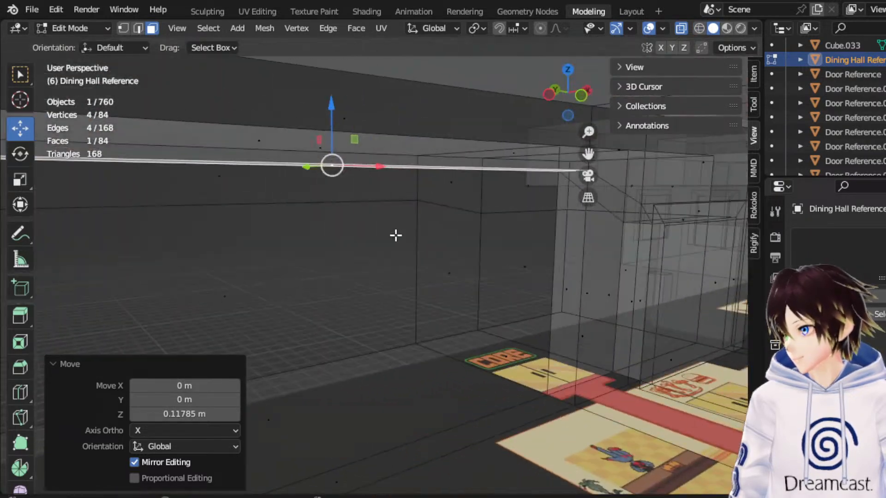
left_click(726, 28)
mouse_move(480, 194)
middle_mouse_down()
mouse_move(542, 219)
mouse_move(546, 208)
middle_mouse_up()
left_click(648, 29)
scroll(486, 182, "up", 6)
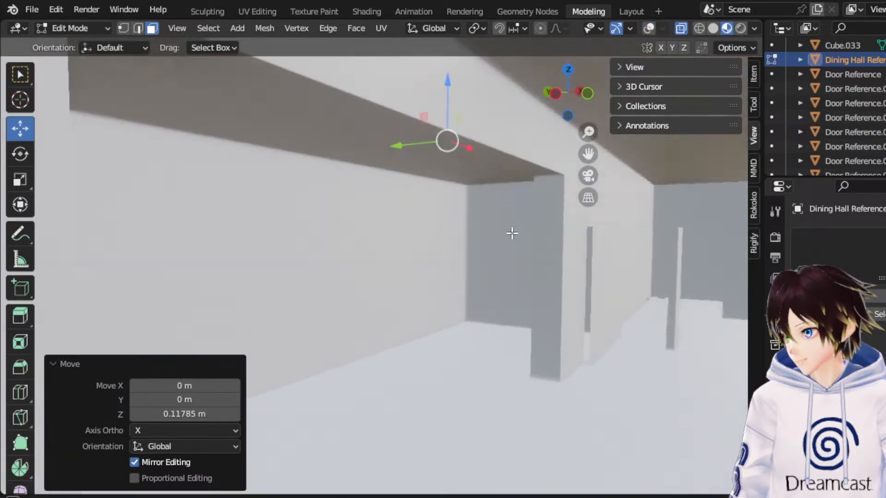
middle_click_drag(512, 233, 306, 230)
left_click_drag(595, 155, 714, 148)
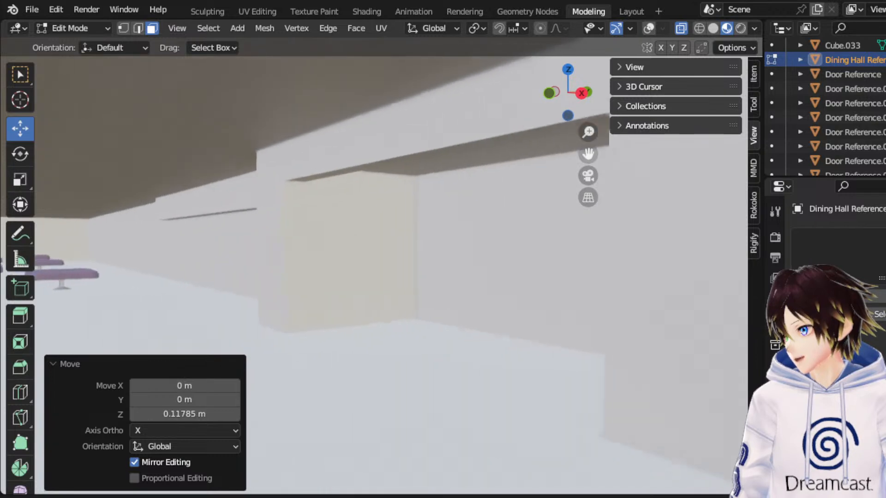
middle_click_drag(417, 205, 374, 208)
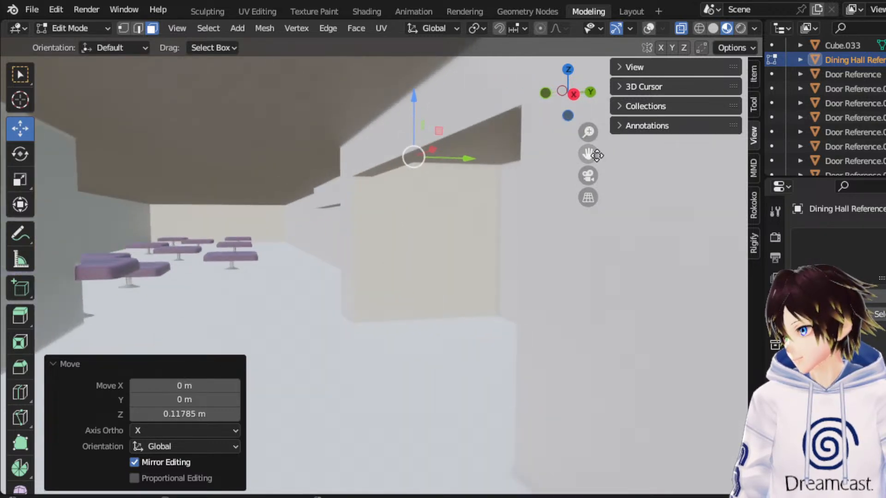
left_click_drag(595, 155, 701, 138)
middle_click_drag(453, 222, 465, 222)
middle_click_drag(338, 229, 441, 229)
scroll(425, 196, "down", 5)
middle_click_drag(372, 195, 442, 210)
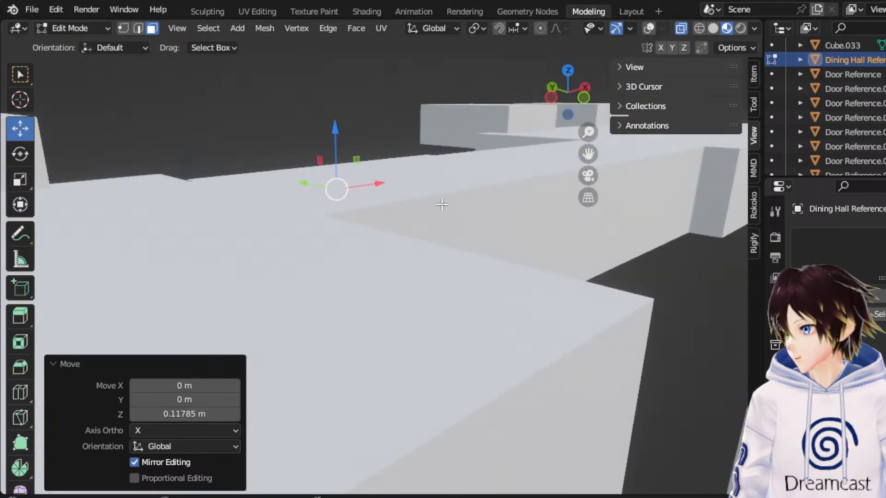
left_click_drag(586, 153, 725, 149)
middle_click_drag(436, 252, 382, 279)
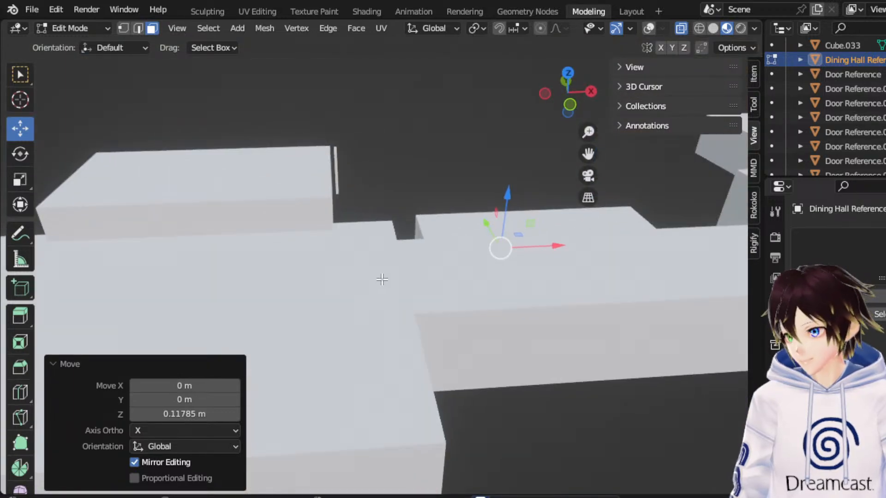